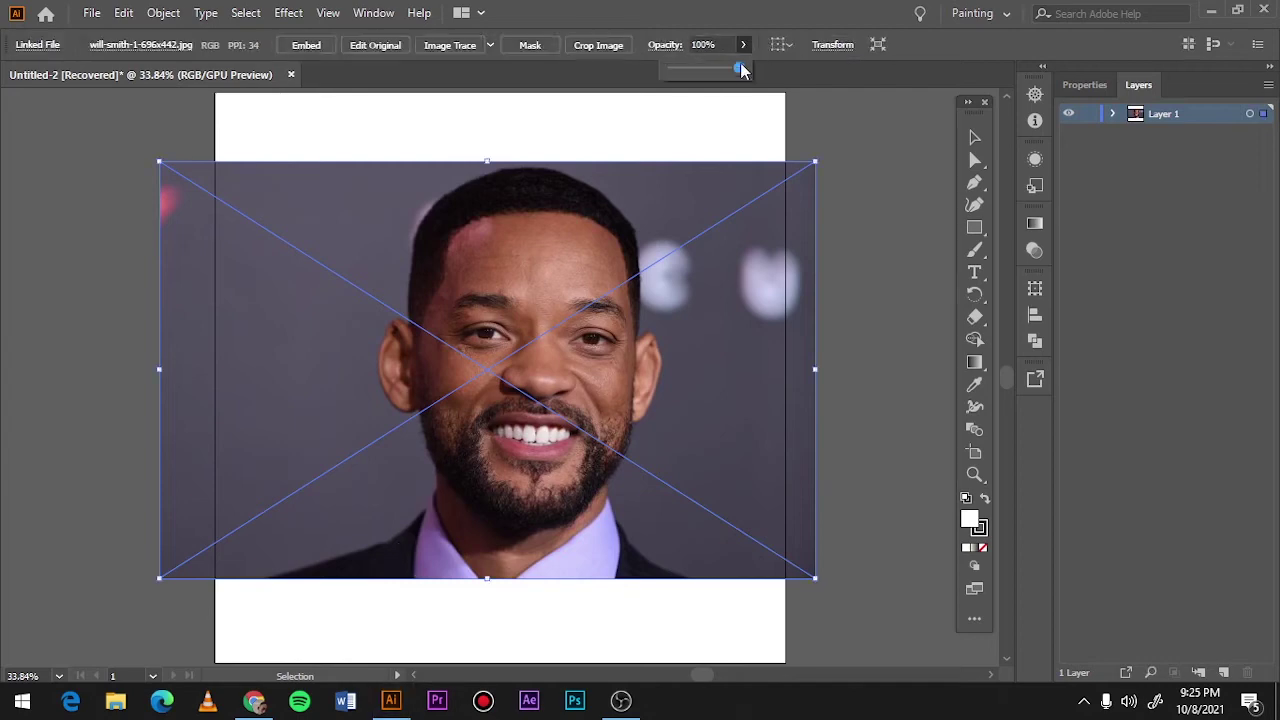
- Fade the reference photo, add Layer 2 above it, and set the fill to black
left_click(825, 138)
left_click(1222, 672)
double_click(969, 519)
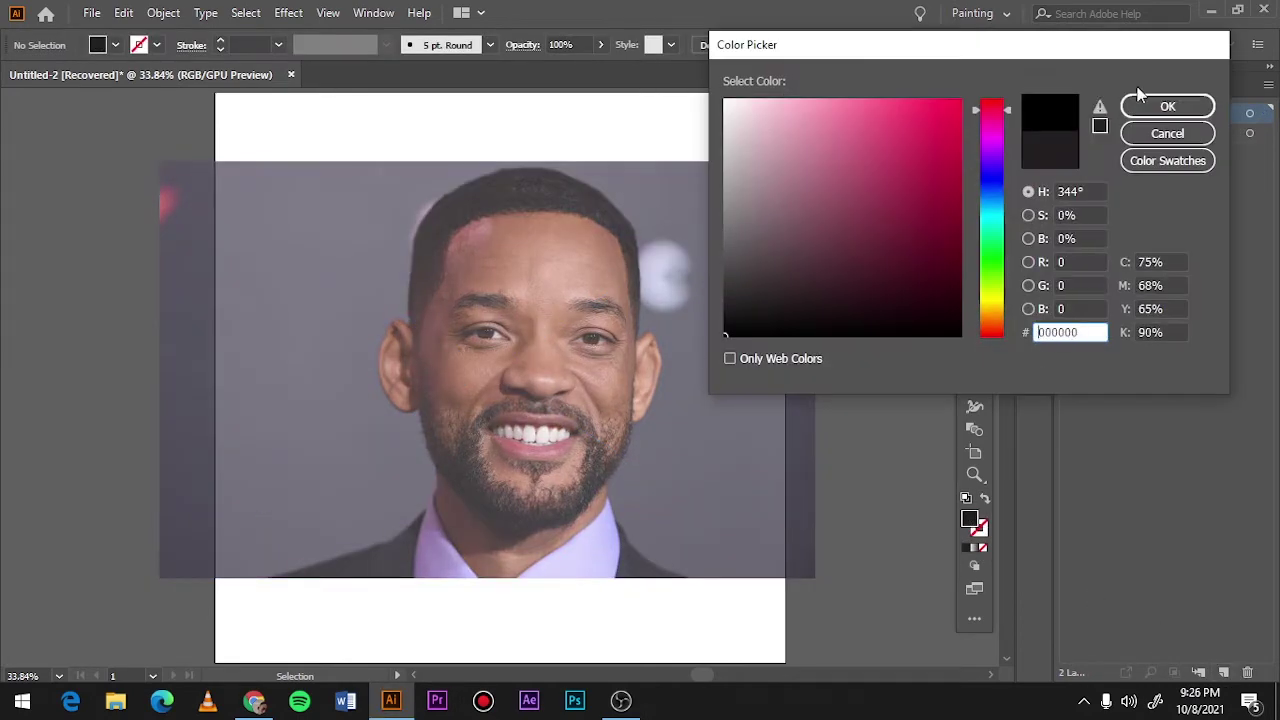
left_click(1168, 23)
scroll(709, 234, "up", 3)
- Turn a flat black ellipse into an Art Brush, with fill and stroke swapped for black lines
key("l")
left_click_drag(215, 256, 841, 260)
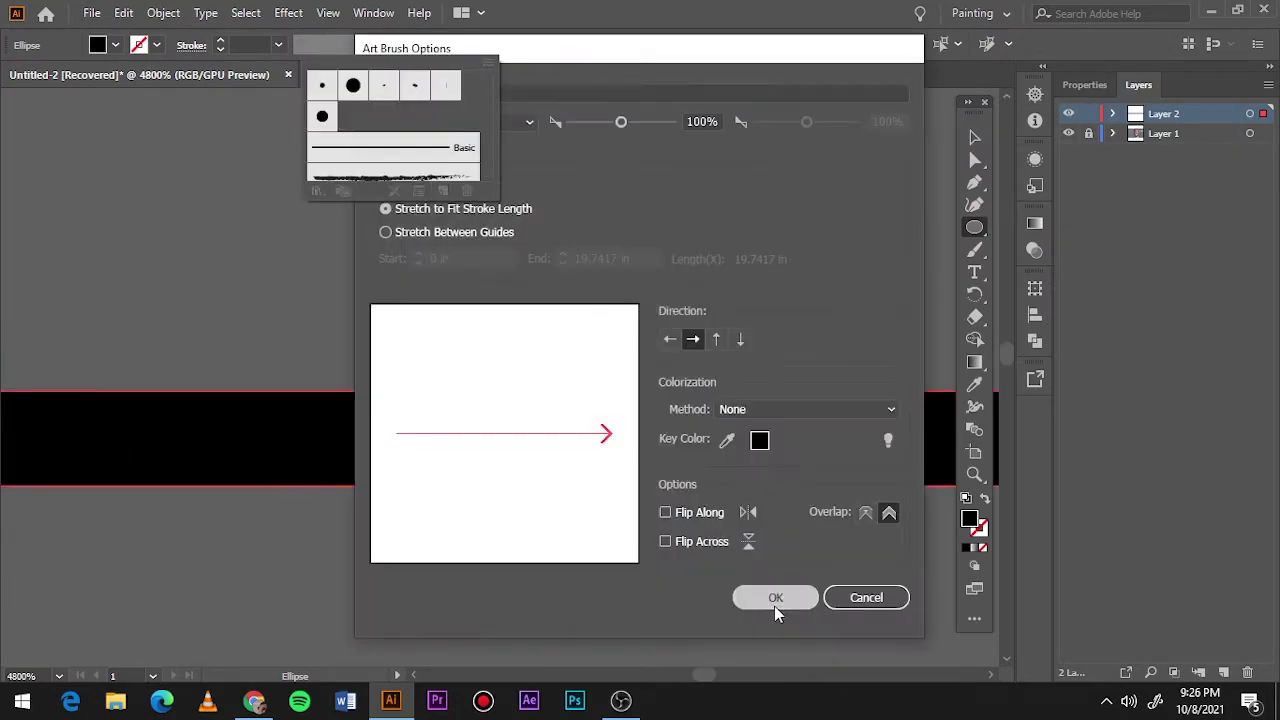
left_click(776, 600)
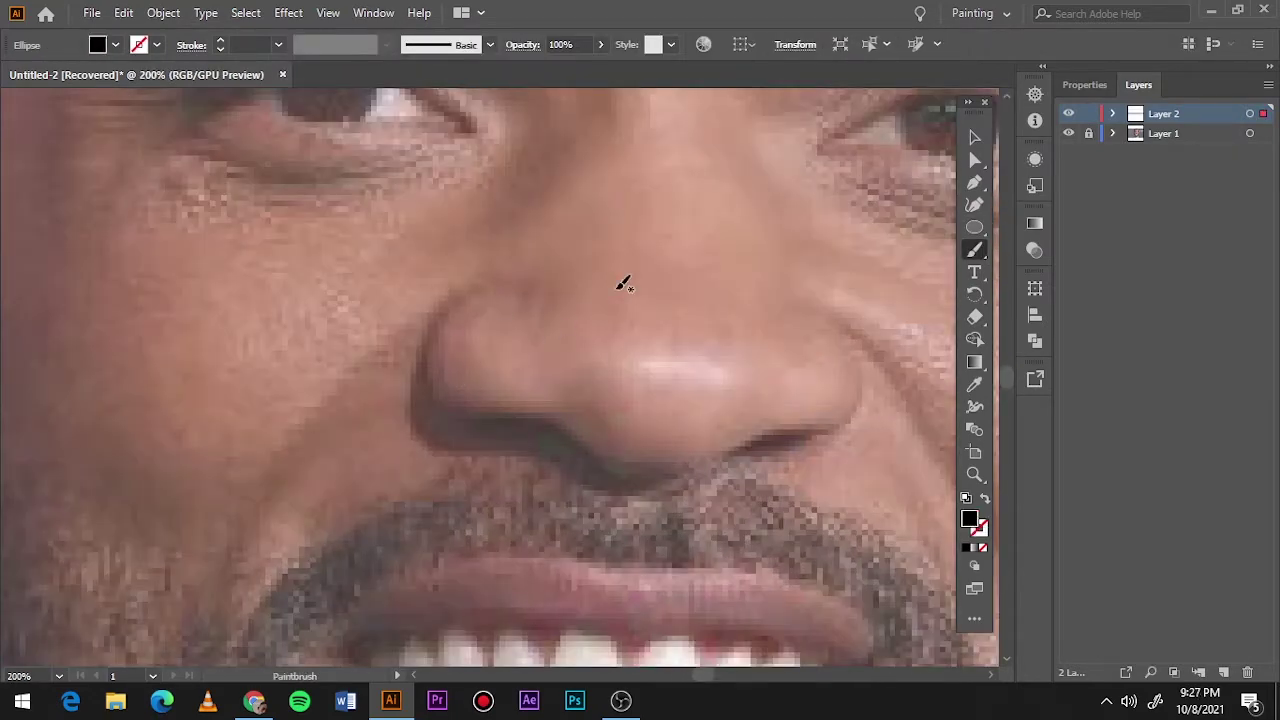
key("ctrl+shift+a")
- Trace the nose outline in black: left side, nostril curve and bottom edge
left_click_drag(520, 412, 777, 463)
key("ctrl+z")
scroll(775, 465, "up", 1)
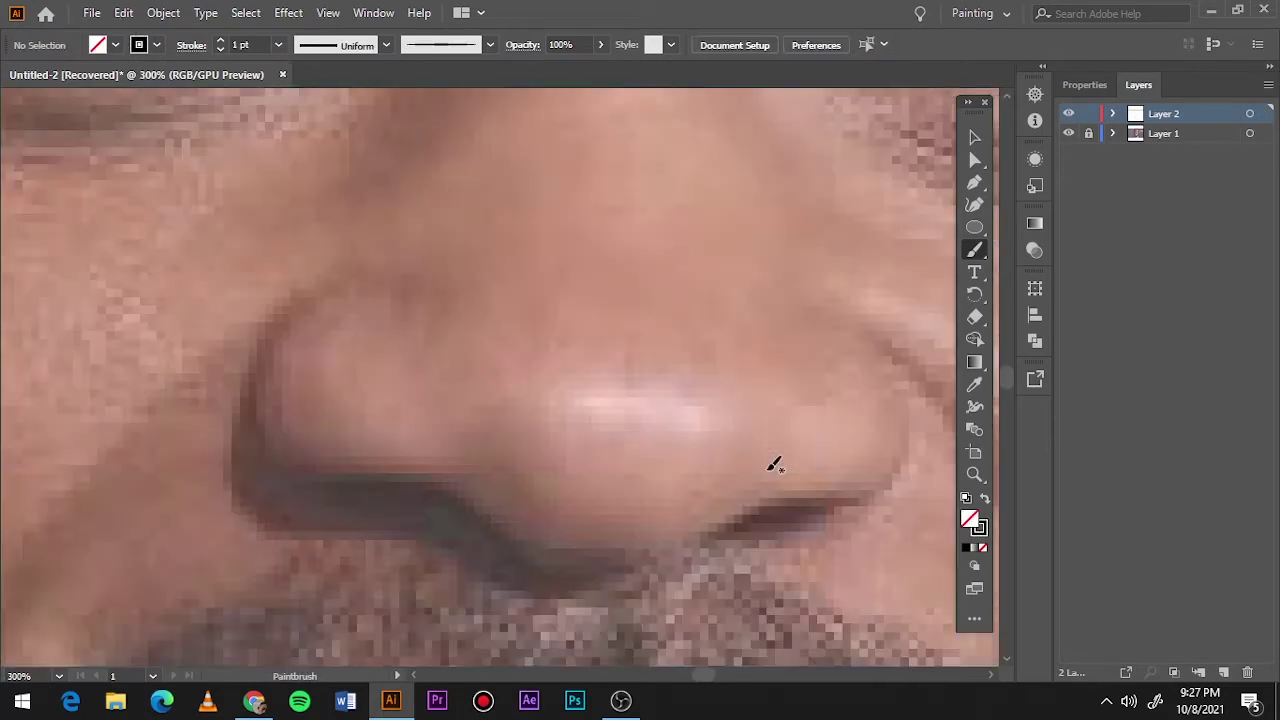
mouse_move(260, 378)
left_mouse_down()
mouse_move(335, 495)
mouse_move(490, 532)
left_mouse_up()
left_click_drag(440, 515, 527, 552)
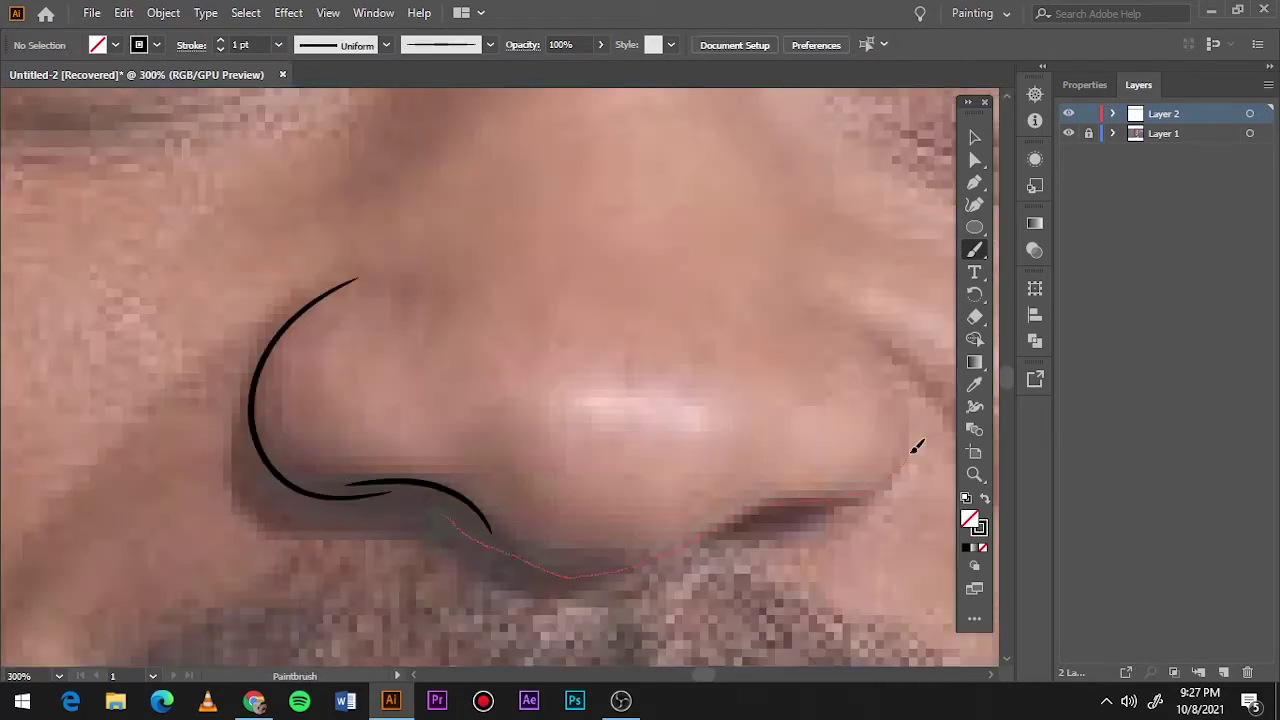
left_click_drag(916, 446, 910, 455)
scroll(910, 455, "down", 4)
scroll(600, 460, "up", 4)
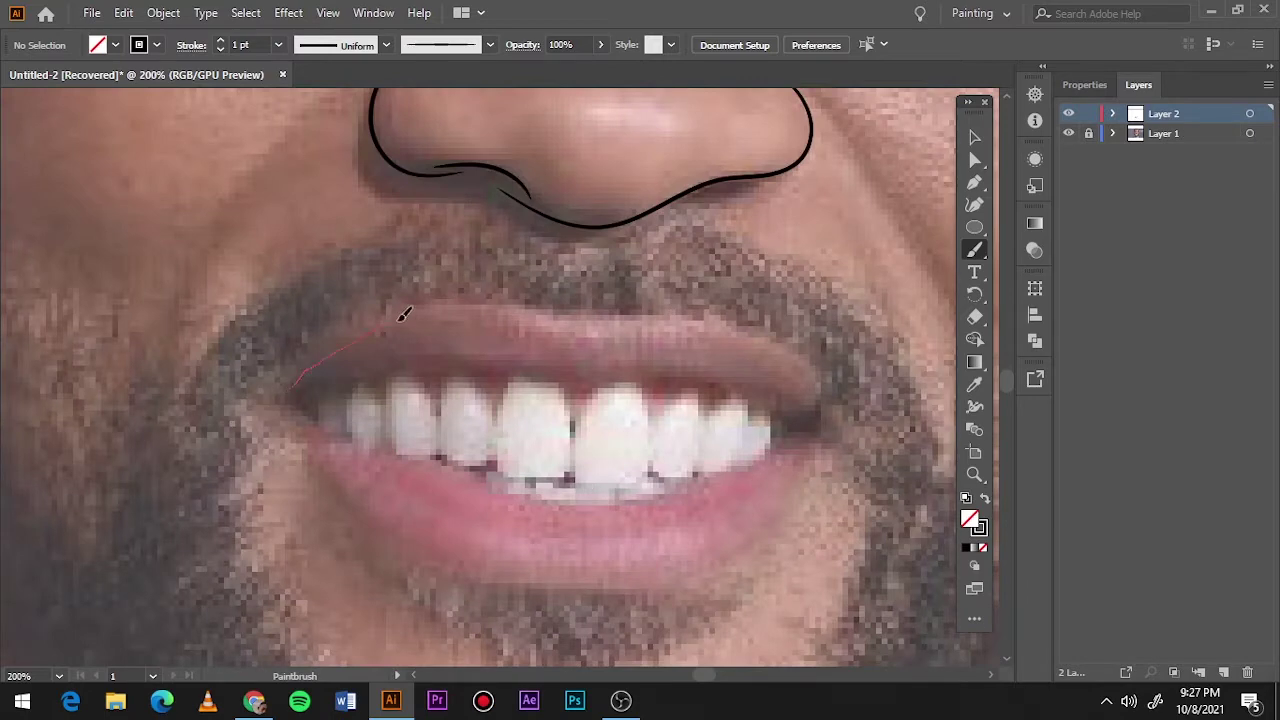
- Trace the upper lip and the lower lip outline to the right corner
left_click_drag(793, 350, 816, 418)
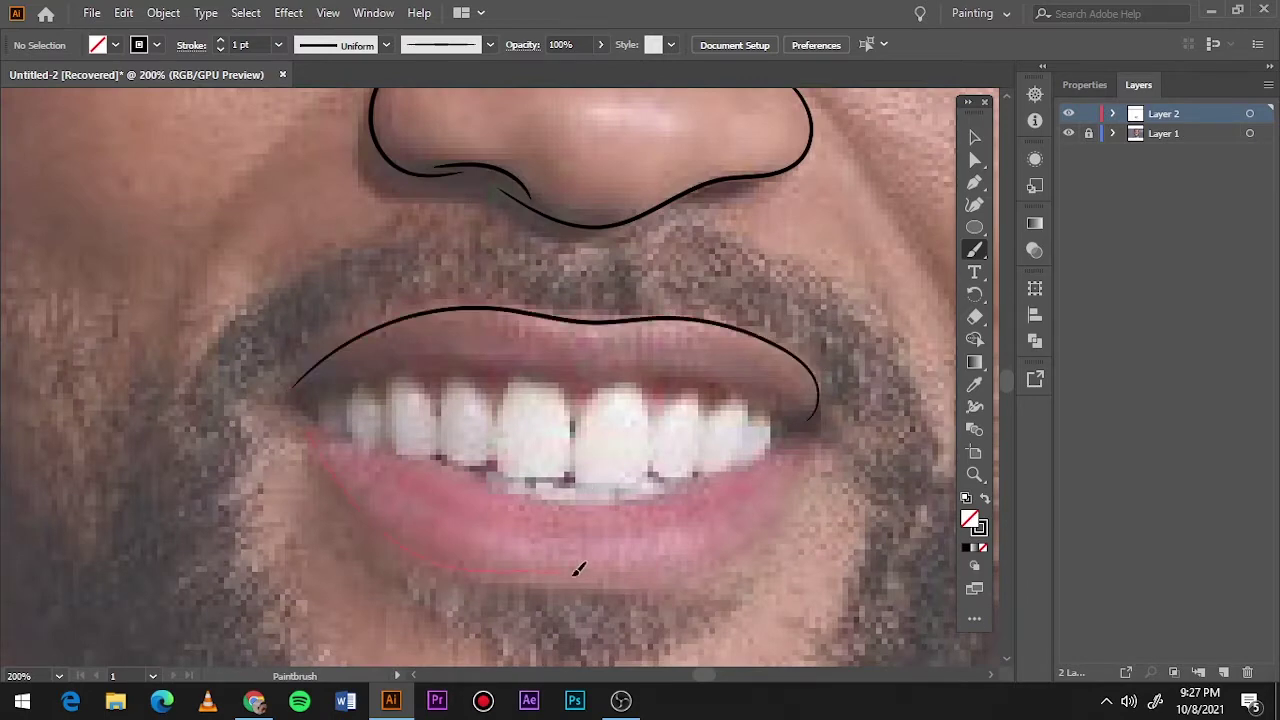
left_click_drag(578, 569, 810, 446)
scroll(622, 507, "up", 1)
key("ctrl+z")
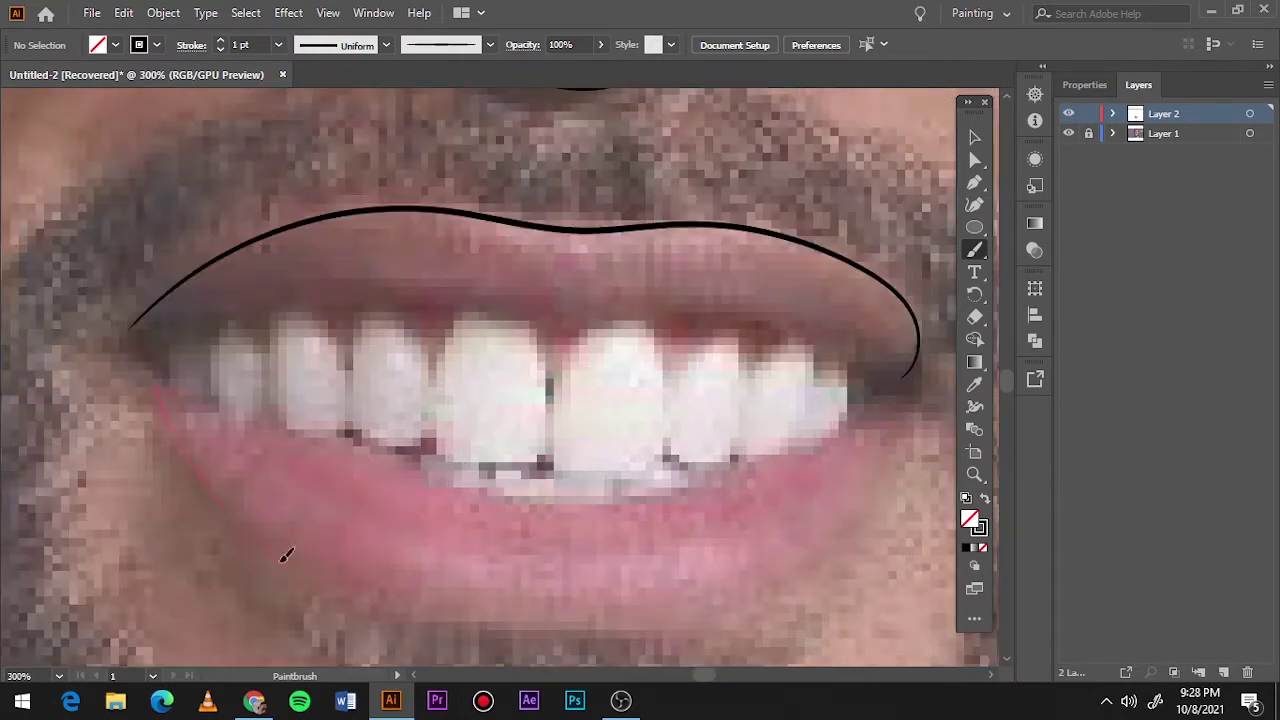
left_click_drag(286, 555, 475, 618)
left_click_drag(813, 551, 905, 380)
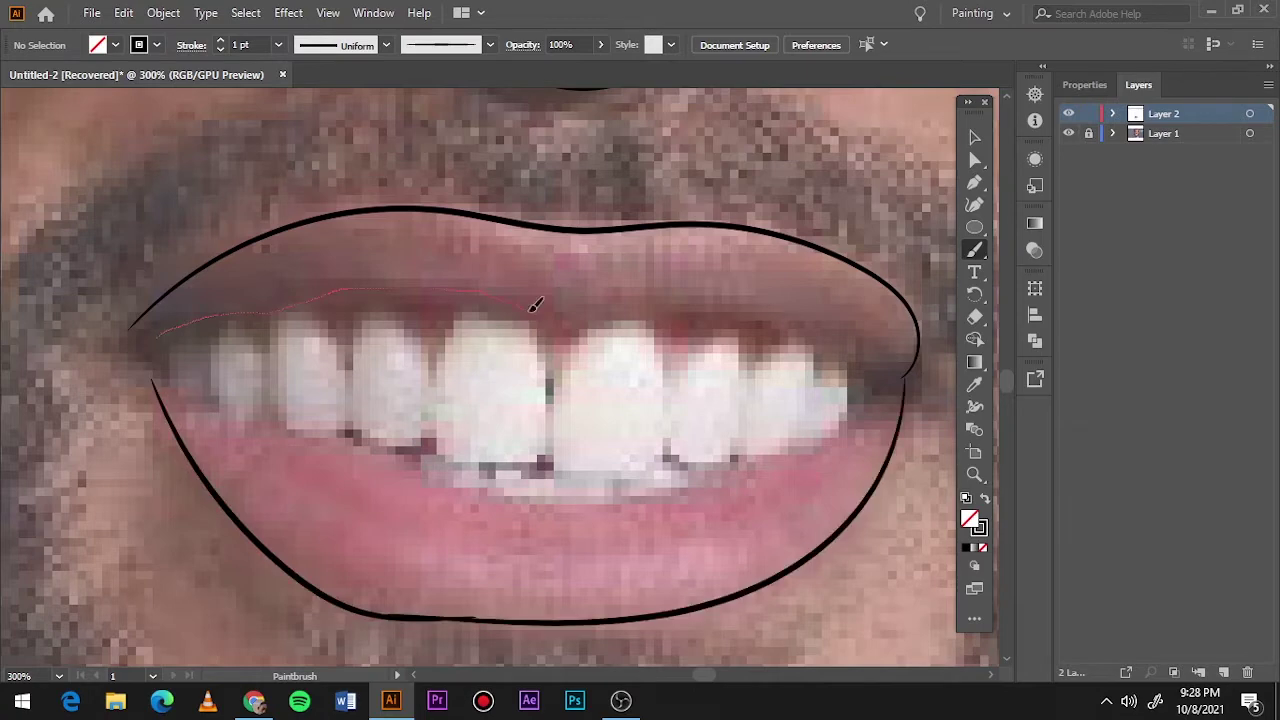
- Trace the upper teeth line and the lower teeth edge from right to left
left_click_drag(535, 305, 535, 305)
key("ctrl+z")
mouse_move(149, 343)
left_mouse_down()
mouse_move(586, 314)
mouse_move(900, 378)
left_mouse_up()
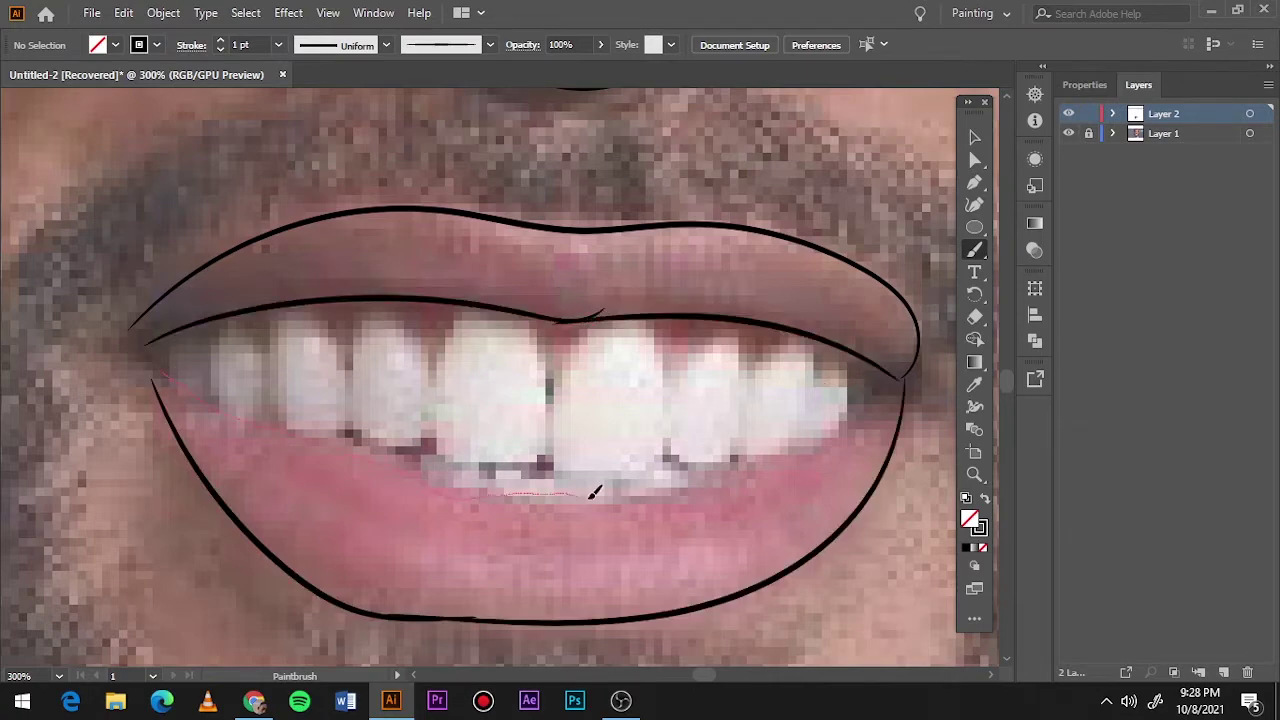
left_click_drag(505, 493, 593, 492)
key("ctrl+z")
left_click_drag(903, 383, 630, 505)
left_click_drag(313, 440, 278, 432)
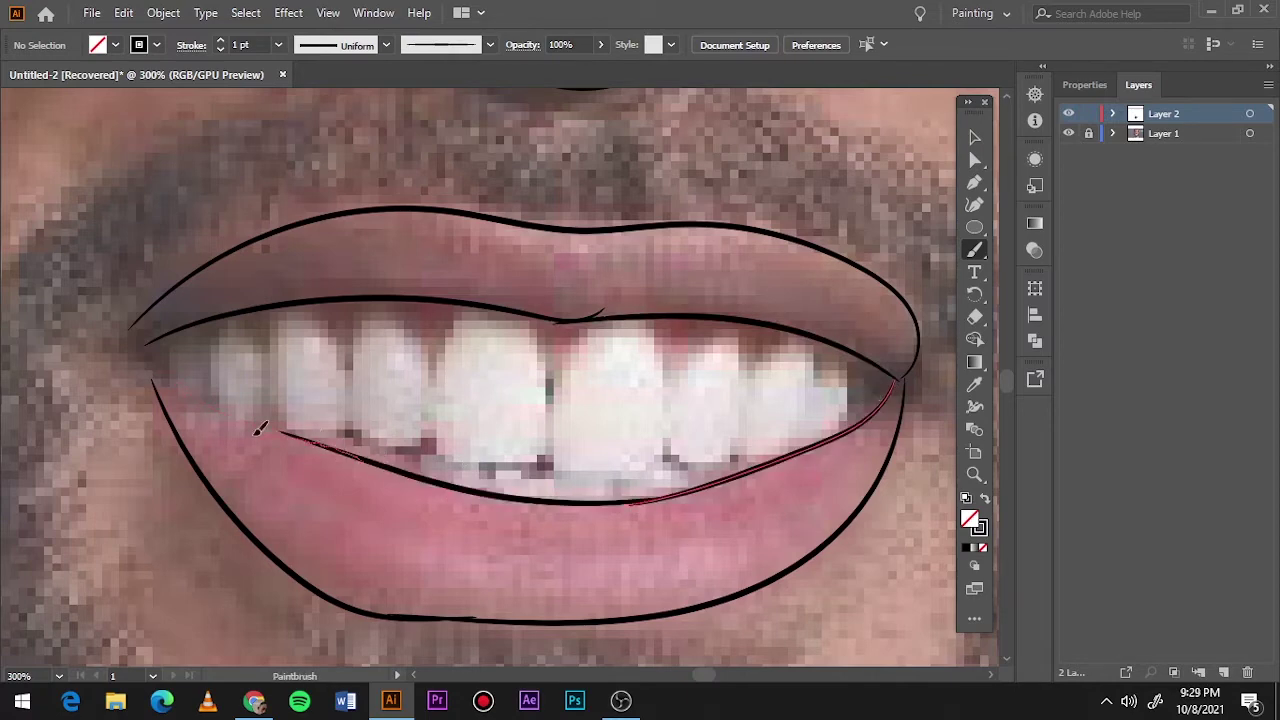
- Touch up the lower teeth and lower lip lines, then fit the artboard in view
scroll(155, 368, "up", 3)
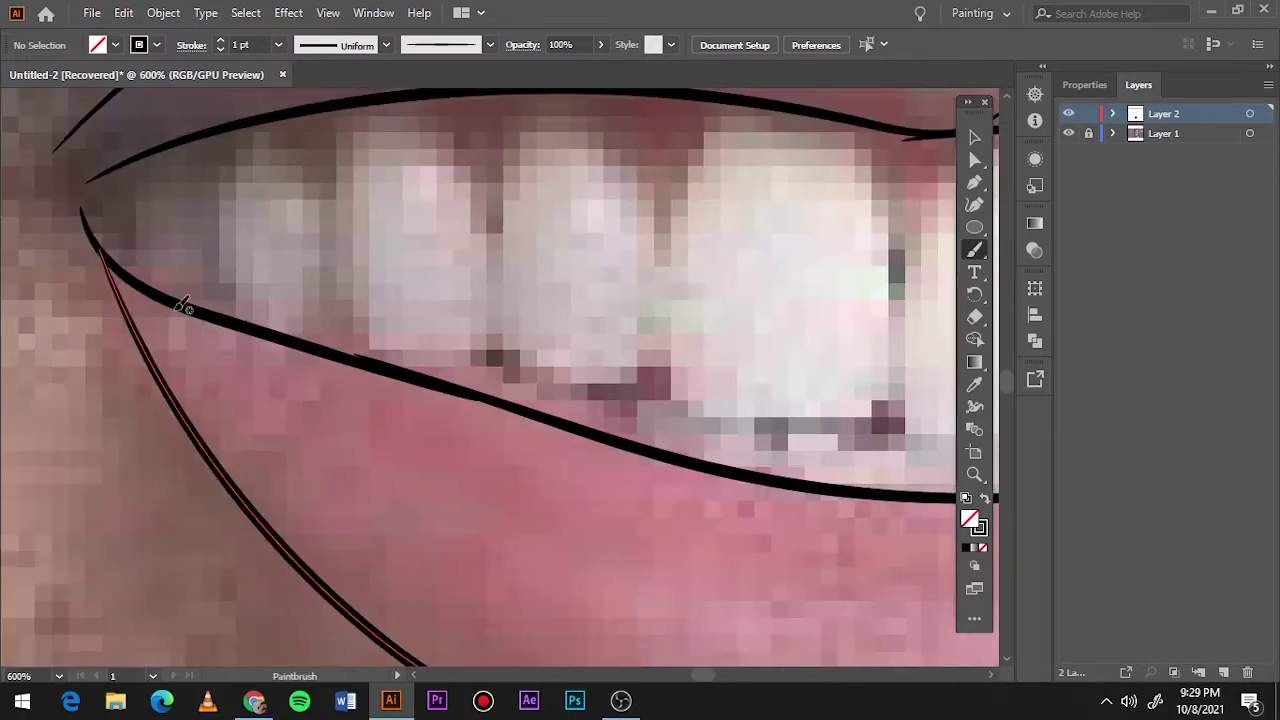
left_click_drag(80, 210, 228, 318)
scroll(530, 412, "right", 5)
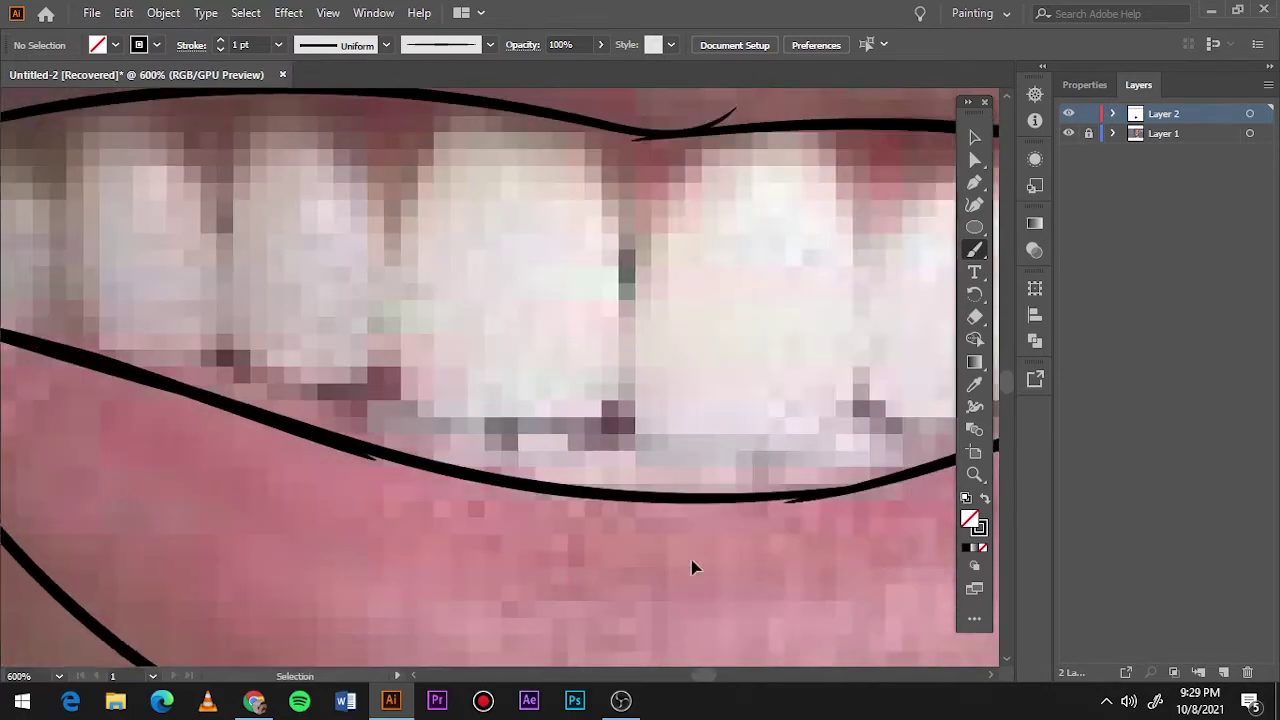
scroll(648, 166, "down", 3)
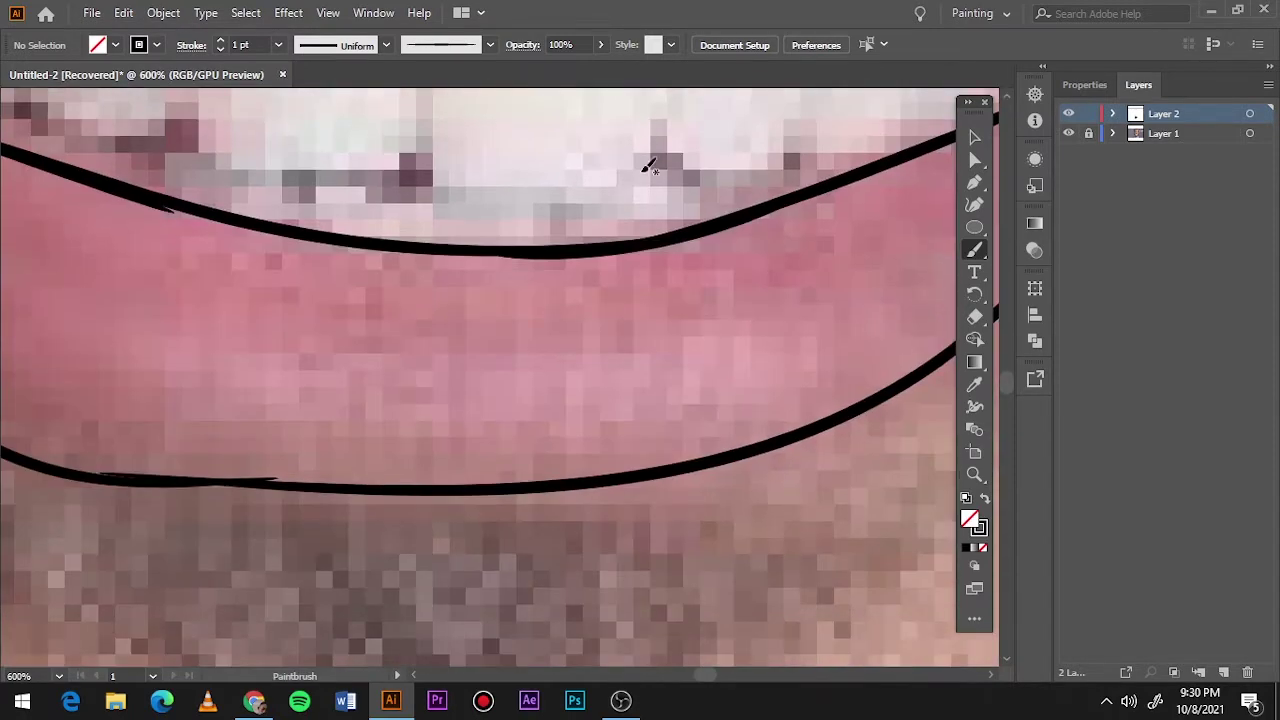
left_click_drag(278, 484, 420, 486)
key("ctrl+0")
- Toggle the tracing layer off and on to compare, viewing the face at actual size
left_click(1068, 113)
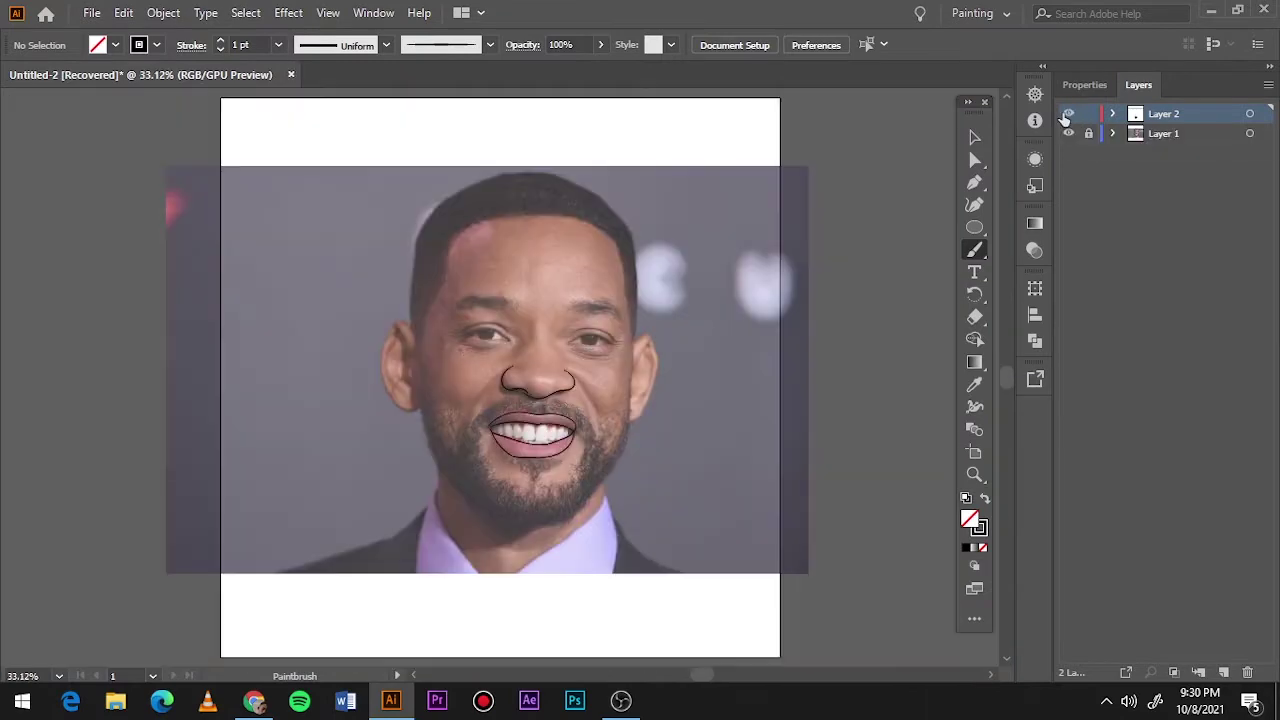
key("ctrl+1")
left_click(1068, 113)
scroll(594, 540, "up", 2)
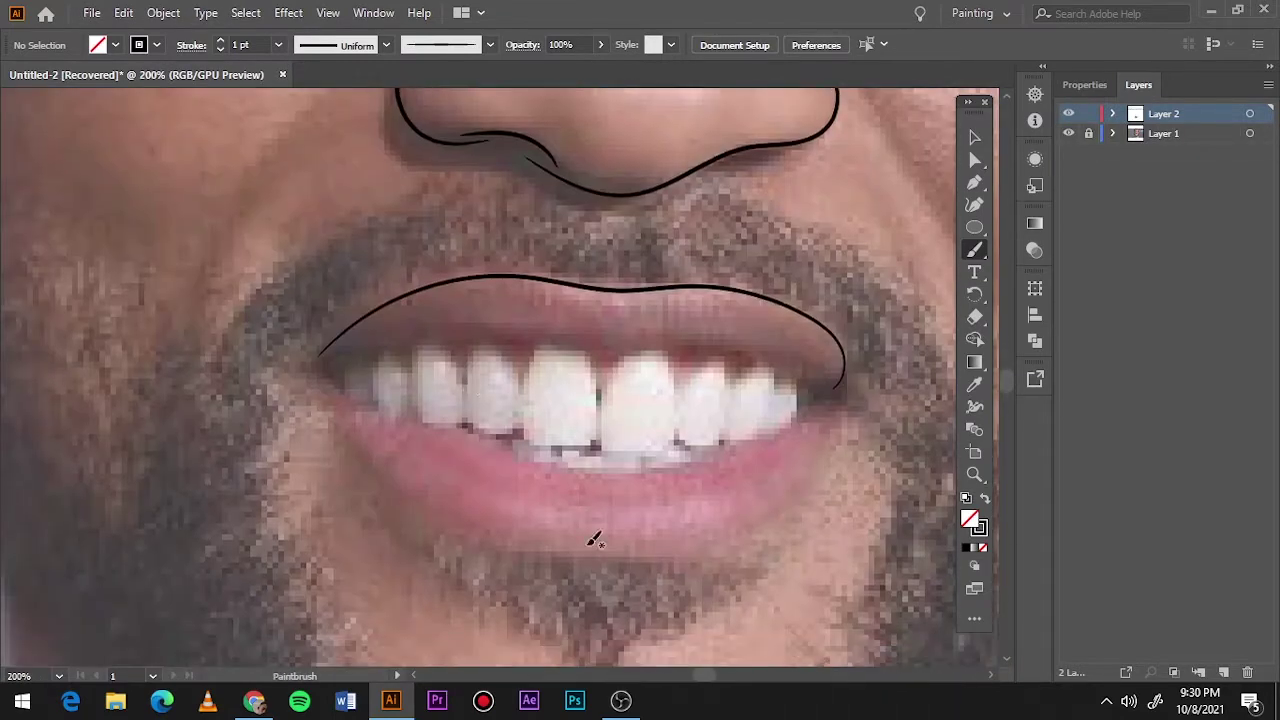
- Redraw the lower lip outline and the upper teeth line into the right corner
left_click_drag(838, 383, 840, 382)
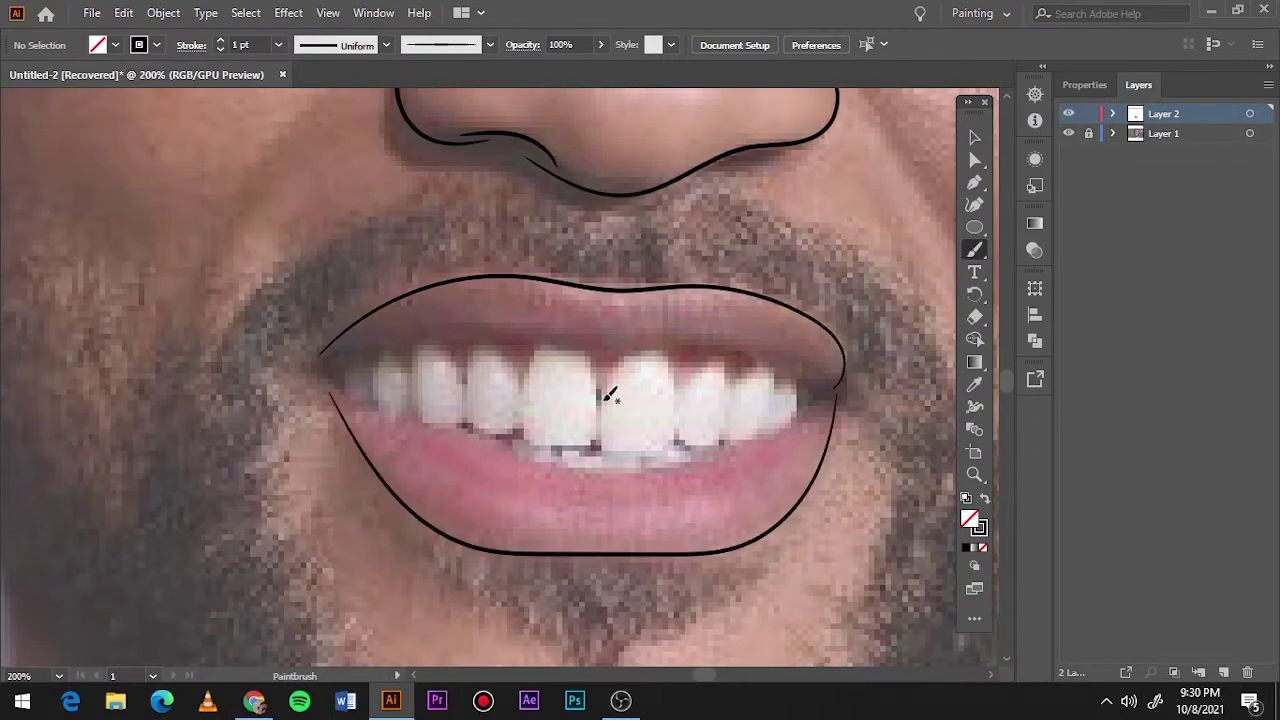
scroll(749, 423, "up", 1)
scroll(749, 423, "left", 2)
mouse_move(180, 335)
left_mouse_down()
mouse_move(614, 329)
mouse_move(906, 371)
left_mouse_up()
key("ctrl+z")
mouse_move(160, 345)
left_mouse_down()
mouse_move(350, 304)
mouse_move(638, 306)
left_mouse_up()
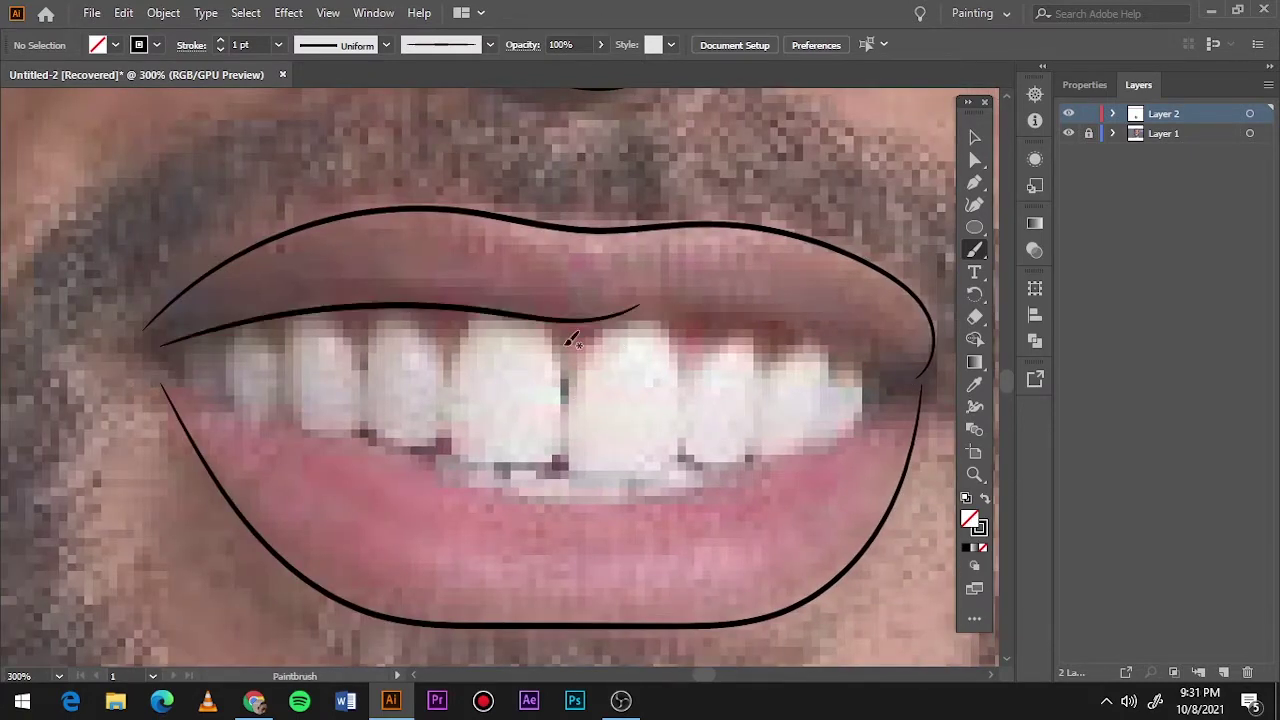
left_click_drag(884, 352, 918, 378)
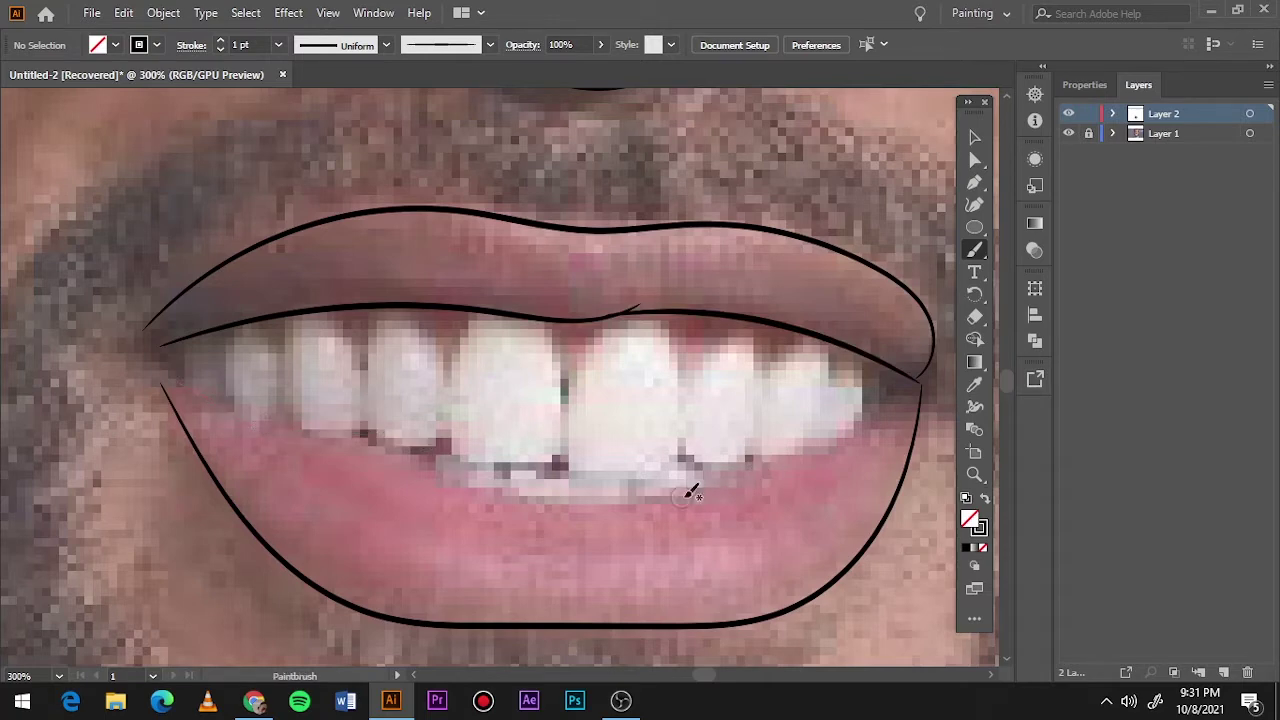
- Discard the stray lower-teeth strokes and set the brush stroke weight to 0.75 pt
mouse_move(691, 491)
left_mouse_down()
mouse_move(916, 380)
mouse_move(430, 485)
left_mouse_up()
key("ctrl+z")
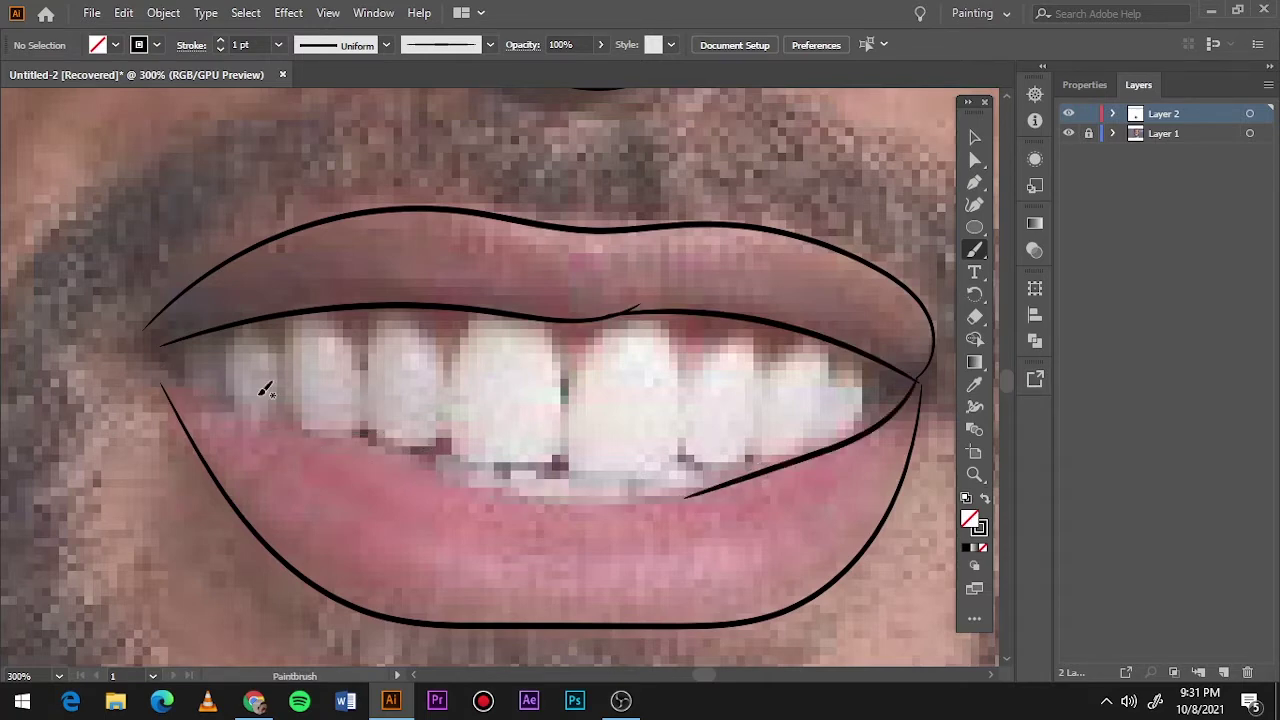
key("ctrl+z")
left_click_drag(558, 492, 795, 464)
key("ctrl+z")
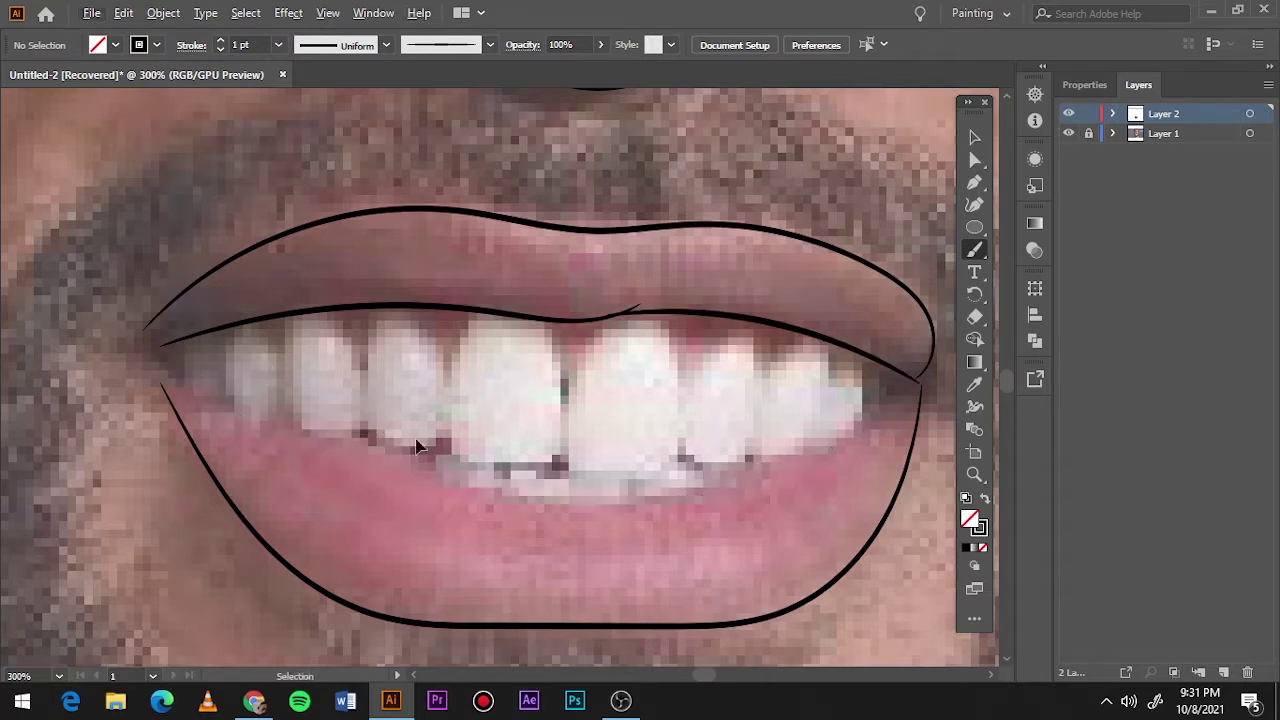
key("ctrl+plus")
left_click(278, 44)
left_click(300, 113)
- Paint the first tooth-gap spikes along the lip line, including near the right corner
left_click_drag(497, 326, 499, 328)
scroll(537, 371, "down", 3)
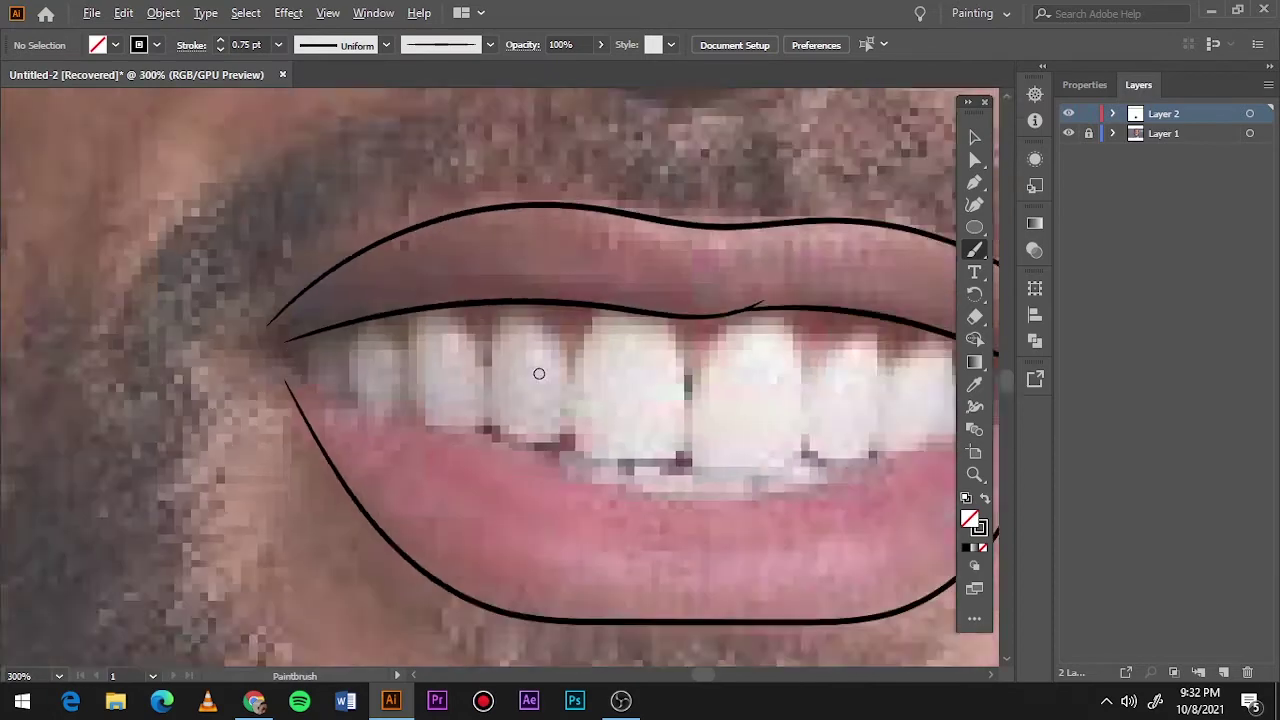
scroll(781, 407, "up", 3)
scroll(752, 358, "up", 2)
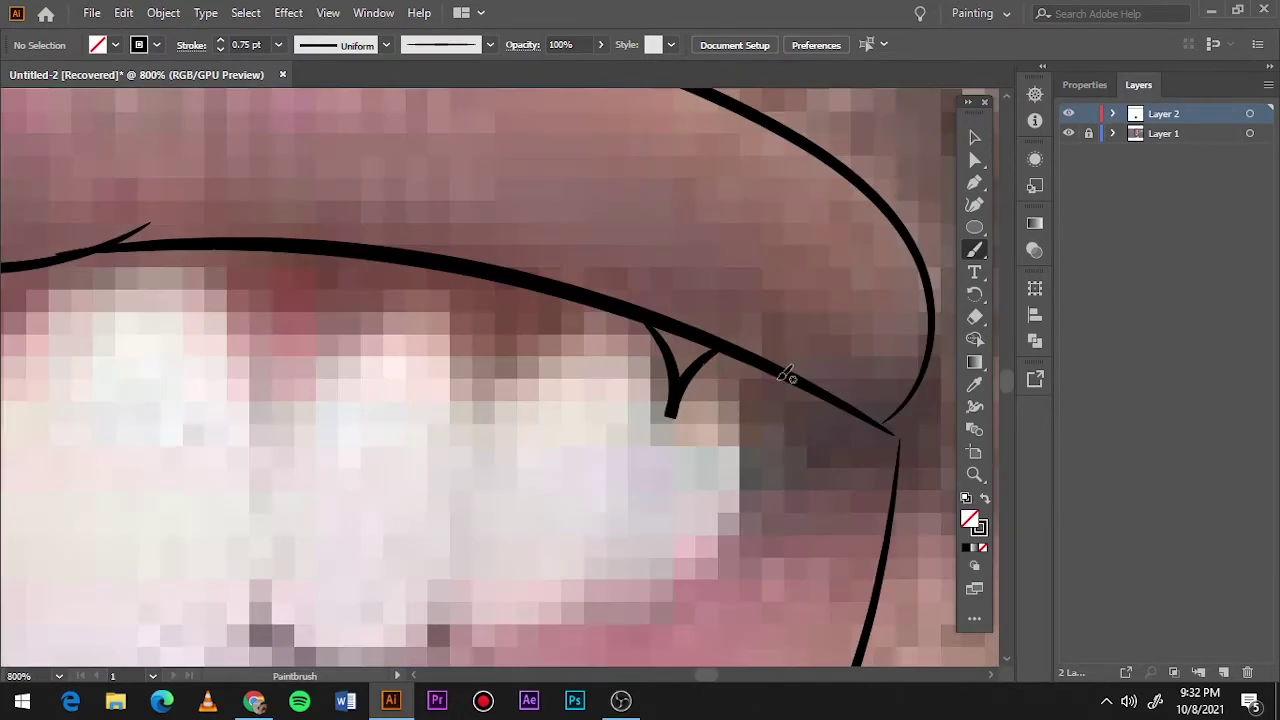
left_click_drag(815, 378, 817, 380)
scroll(428, 280, "down", 1)
left_click_drag(636, 283, 718, 330)
scroll(626, 380, "up", 2)
scroll(370, 322, "up", 1)
scroll(530, 330, "up", 1)
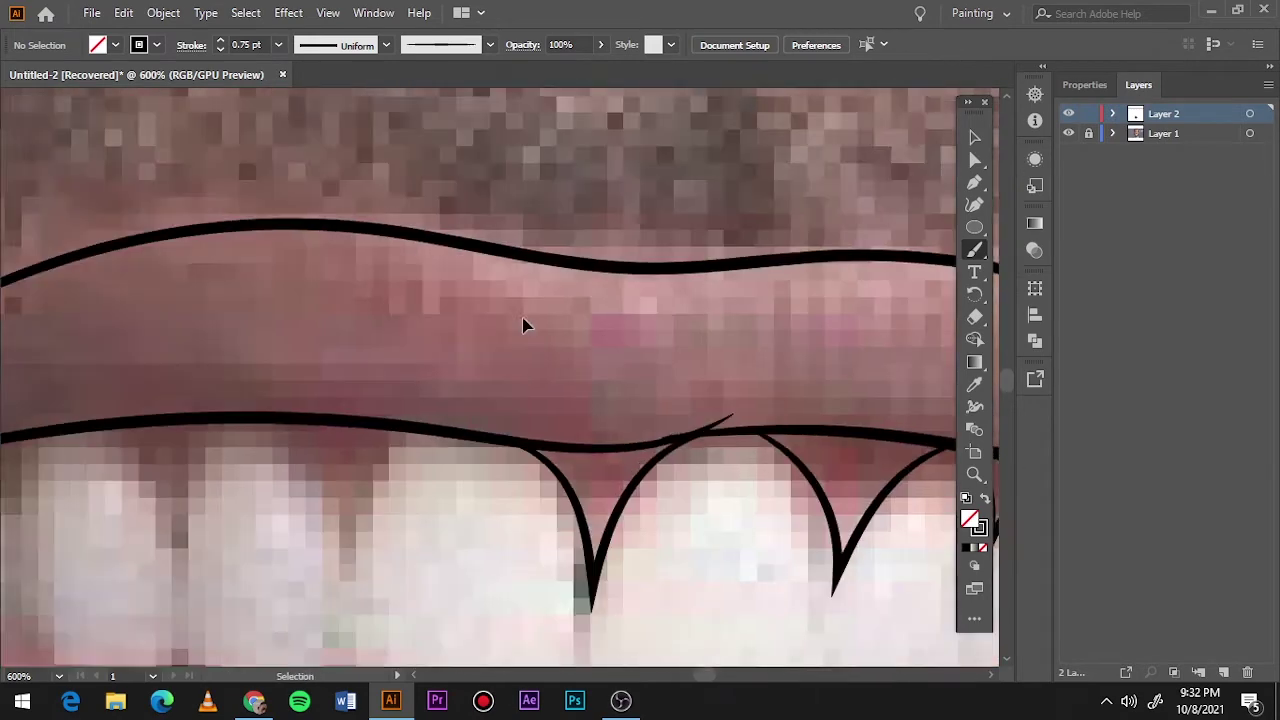
scroll(523, 323, "down", 1)
- Add more tooth-gap spikes along the upper teeth toward the left corner
left_click_drag(530, 300, 680, 320)
left_click_drag(372, 312, 492, 310)
scroll(515, 255, "down", 1)
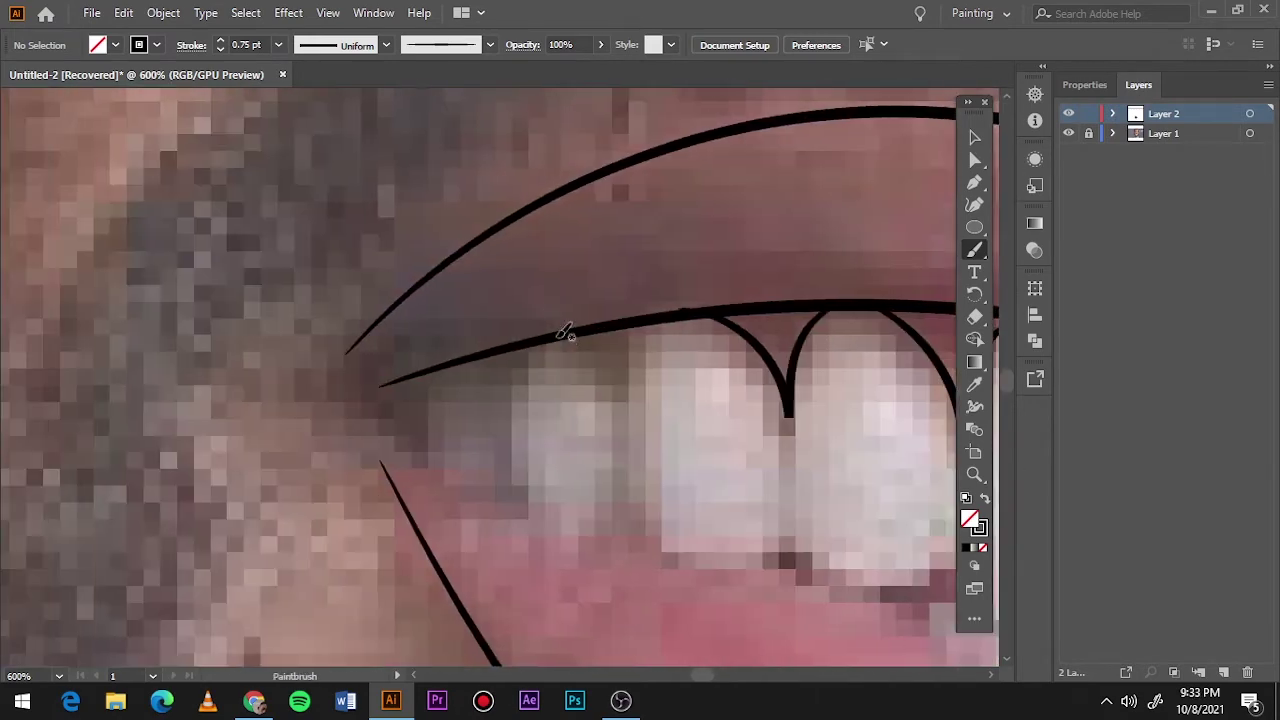
left_click_drag(563, 331, 650, 326)
left_click_drag(466, 350, 528, 352)
key("ctrl+0")
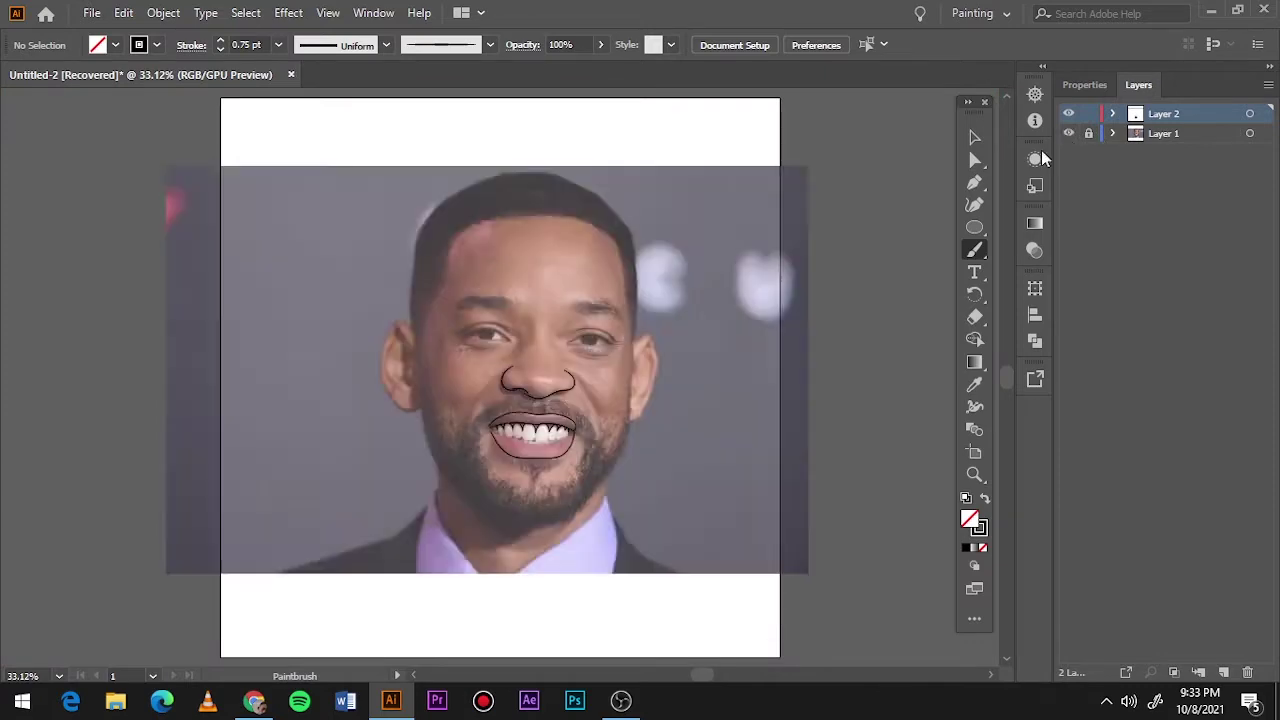
scroll(530, 430, "up", 5)
- Thin the brush to 0.5 pt and remove the stray stroke under a tooth
left_click(278, 44)
left_click(300, 100)
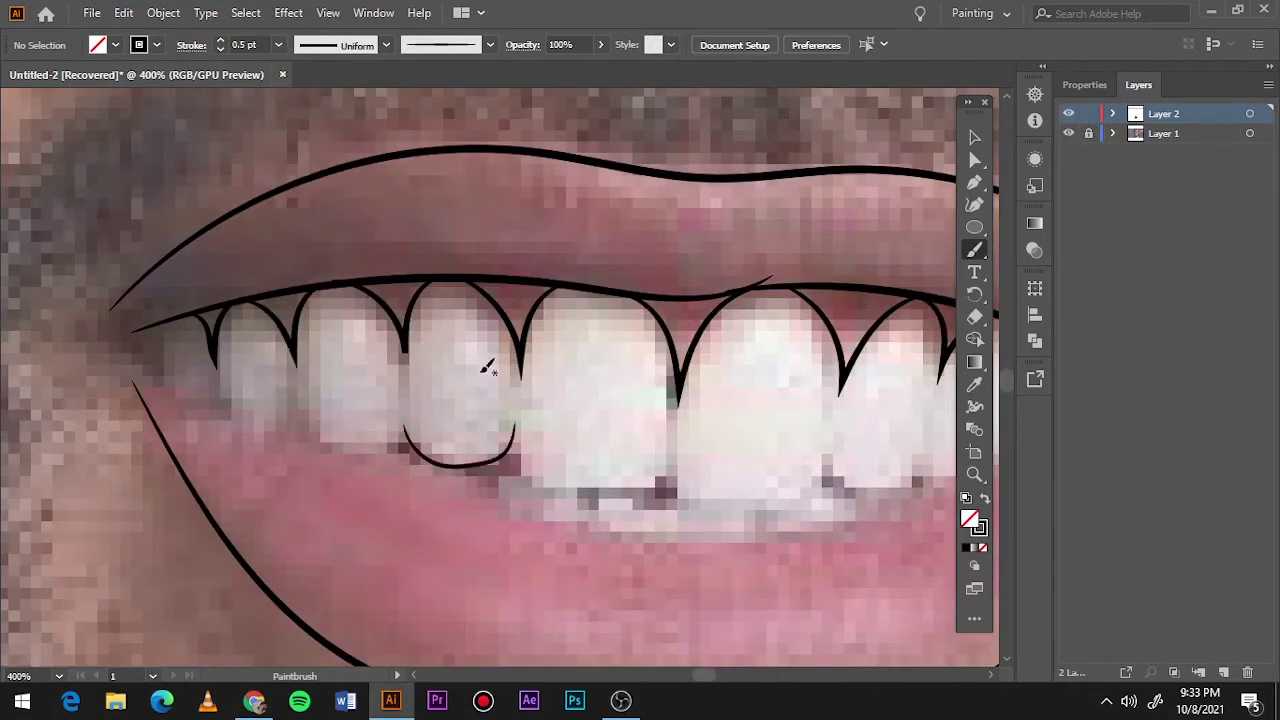
key("ctrl+z")
scroll(420, 400, "up", 1)
- Outline the bottom edges of the front teeth
left_click_drag(495, 418, 494, 388)
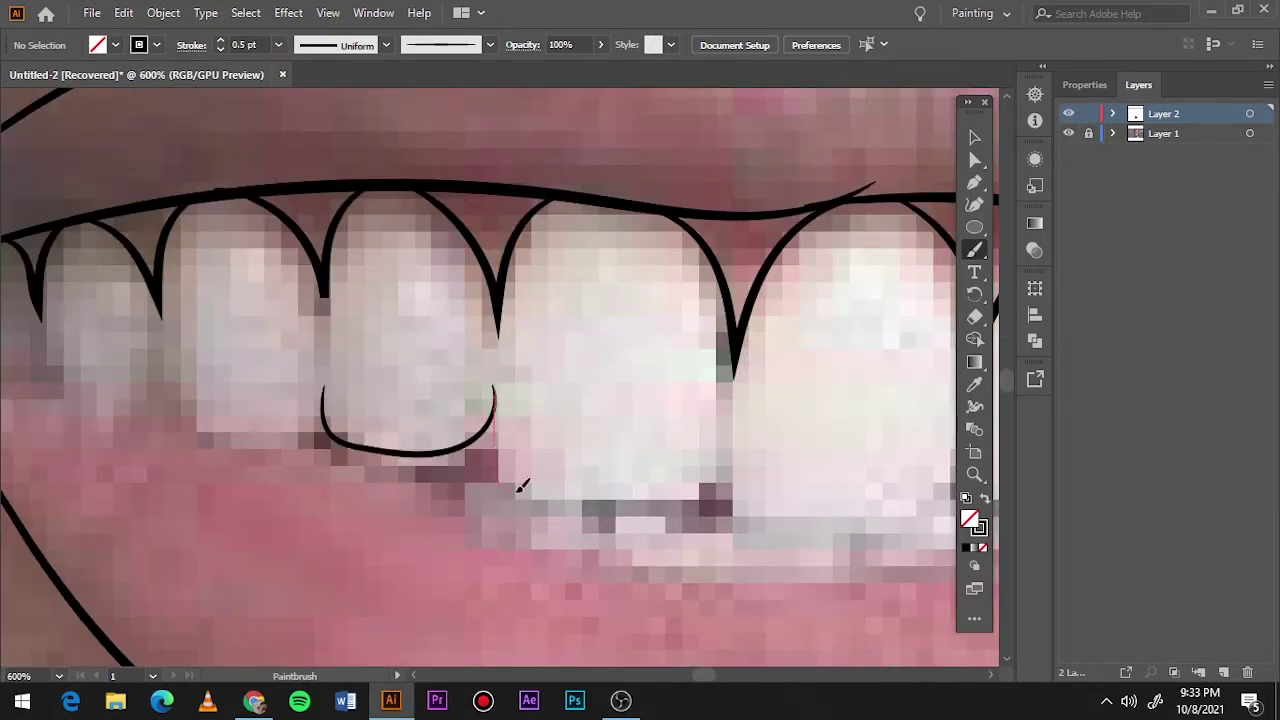
left_click_drag(519, 488, 716, 442)
left_click_drag(493, 430, 724, 410)
left_click_drag(890, 505, 893, 506)
scroll(743, 500, "right", 8)
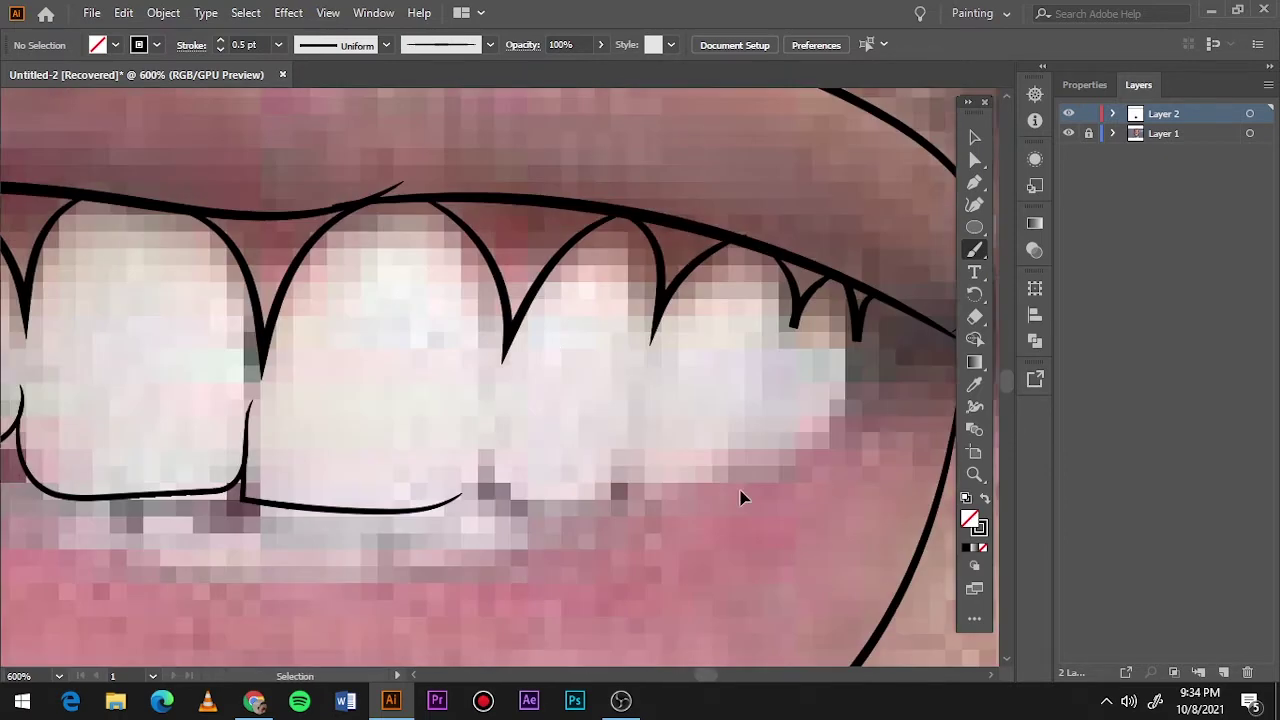
scroll(743, 500, "right", 1)
- Redraw and refine a tooth-bottom curve and add detail strokes on the right tooth
left_click_drag(421, 458, 571, 466)
key("ctrl+z")
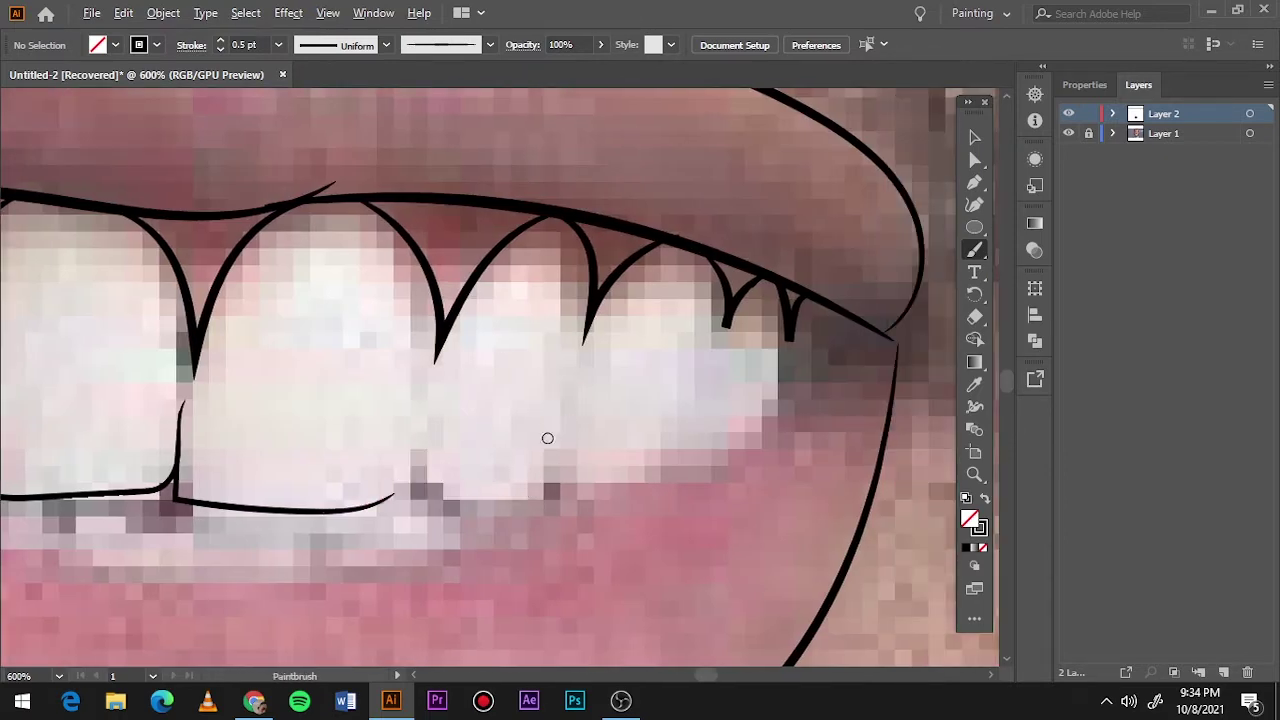
scroll(546, 437, "up", 1)
mouse_move(377, 420)
left_mouse_down()
mouse_move(506, 523)
mouse_move(572, 418)
left_mouse_up()
left_click_drag(375, 405, 385, 425)
mouse_move(765, 355)
left_mouse_down()
mouse_move(757, 437)
mouse_move(794, 429)
left_mouse_up()
key("ctrl+0")
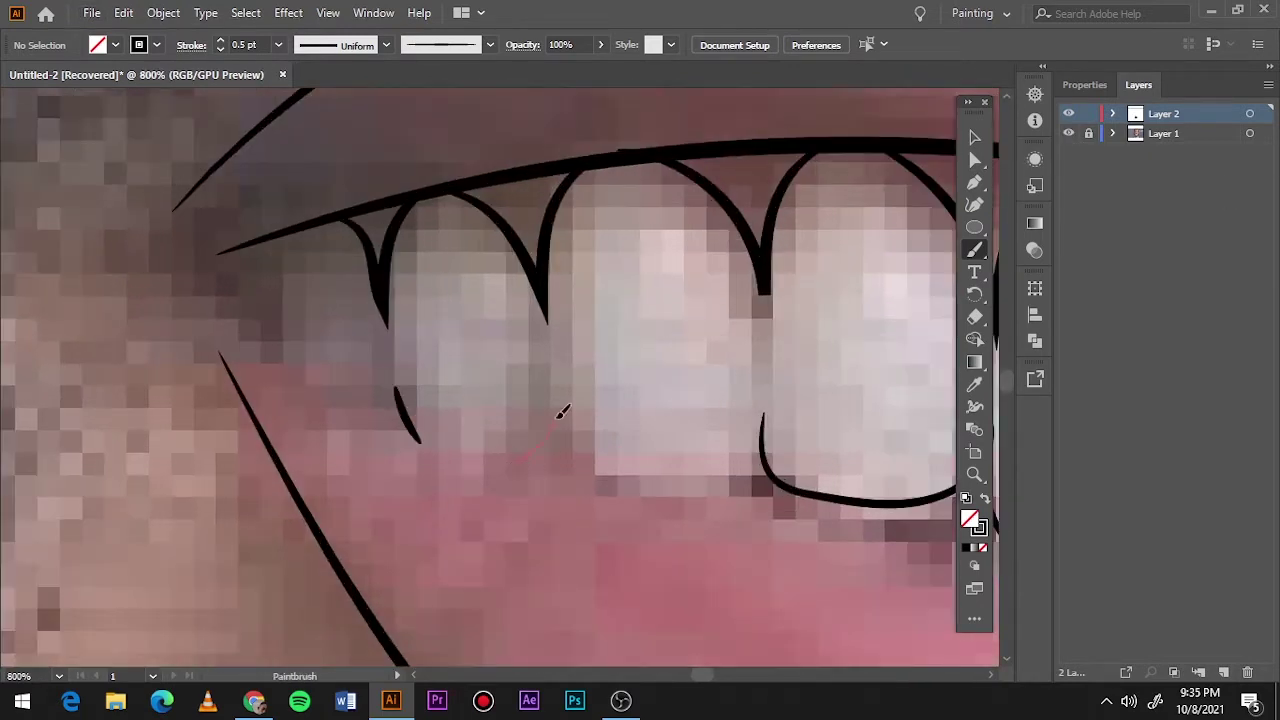
- Finish the remaining tooth outlines, the gap between two teeth and the lower teeth edge
left_click_drag(558, 416, 596, 482)
left_click_drag(722, 490, 748, 475)
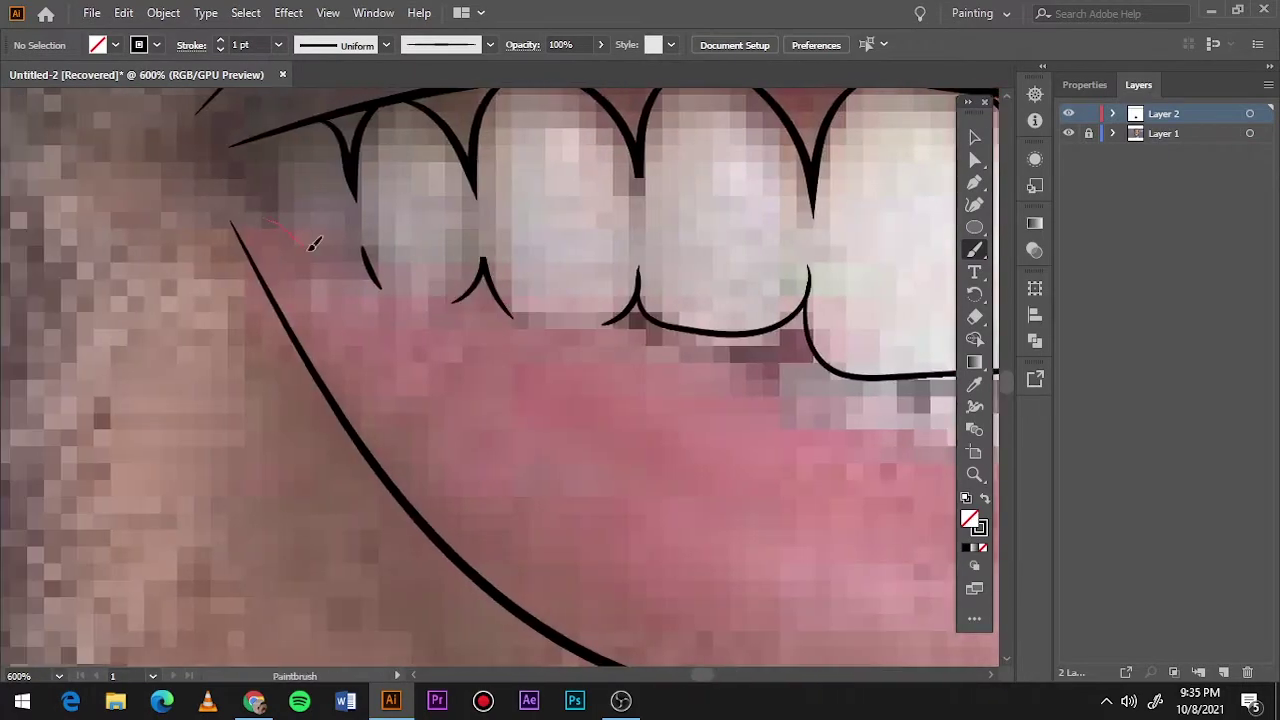
left_click_drag(596, 330, 600, 332)
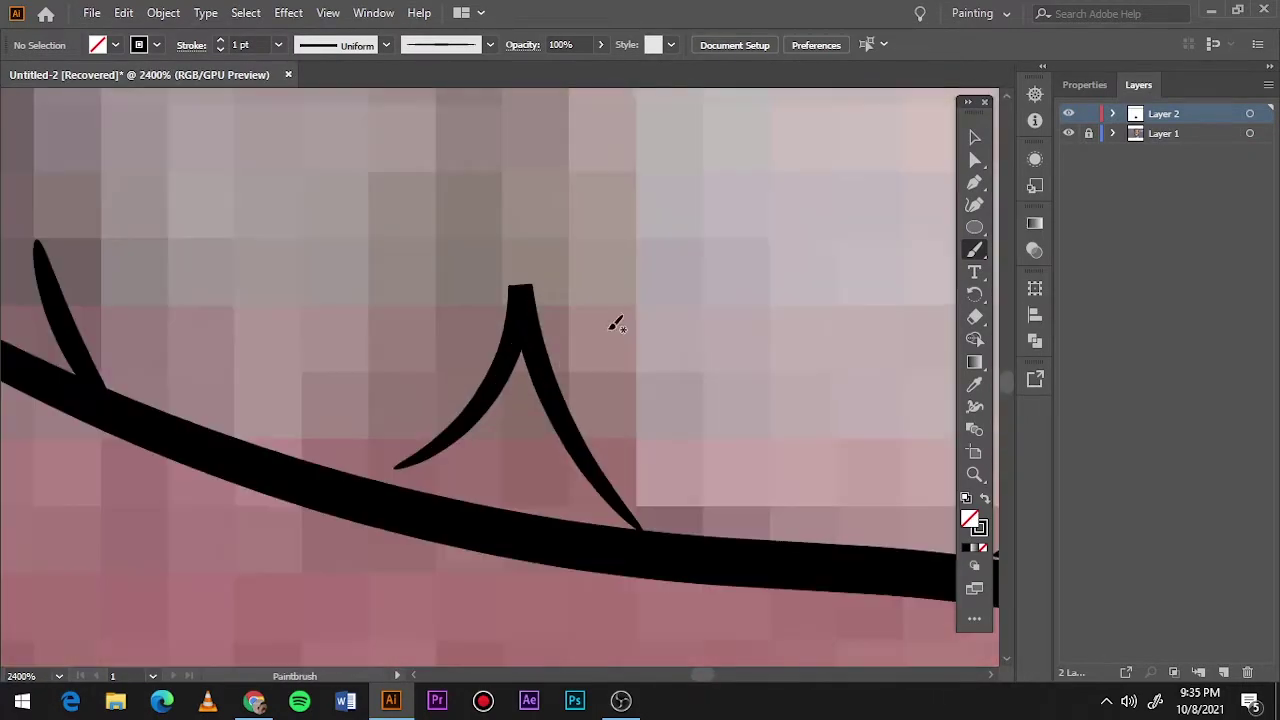
left_click_drag(298, 468, 640, 528)
scroll(580, 520, "down", 2, "alt")
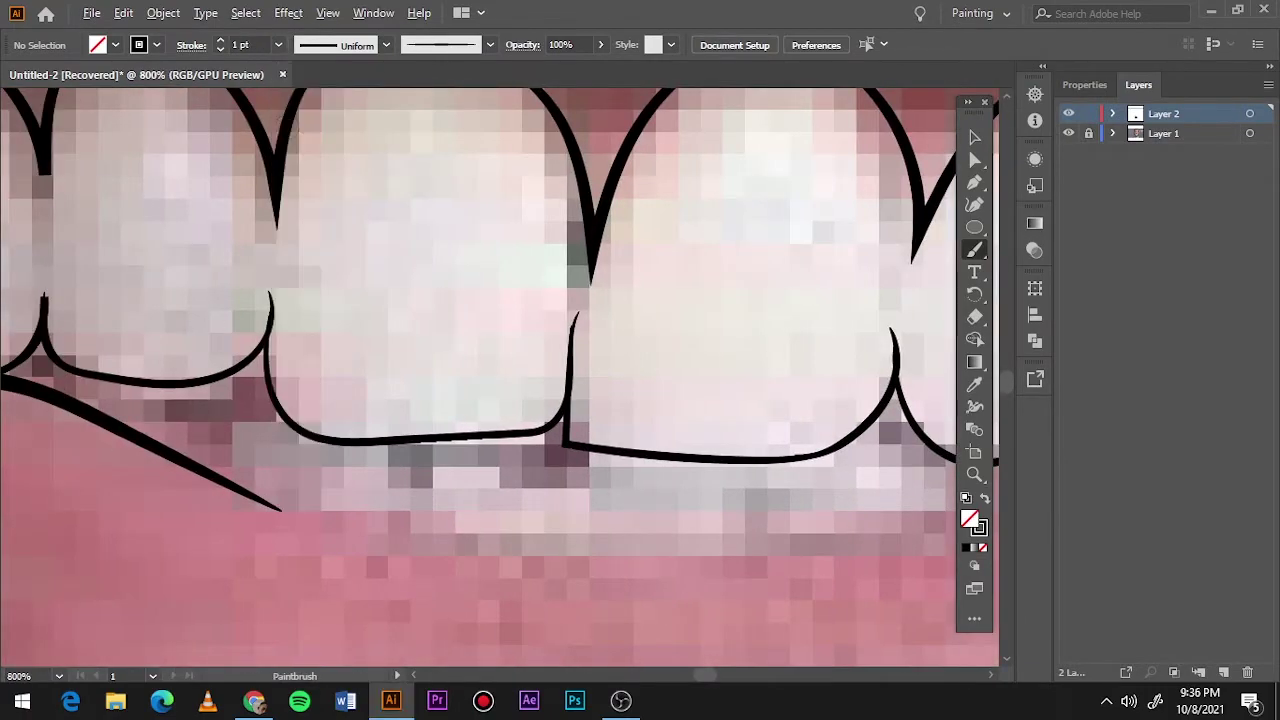
scroll(140, 415, "down", 1, "alt")
left_click_drag(930, 420, 930, 422)
scroll(871, 423, "down", 3, "alt")
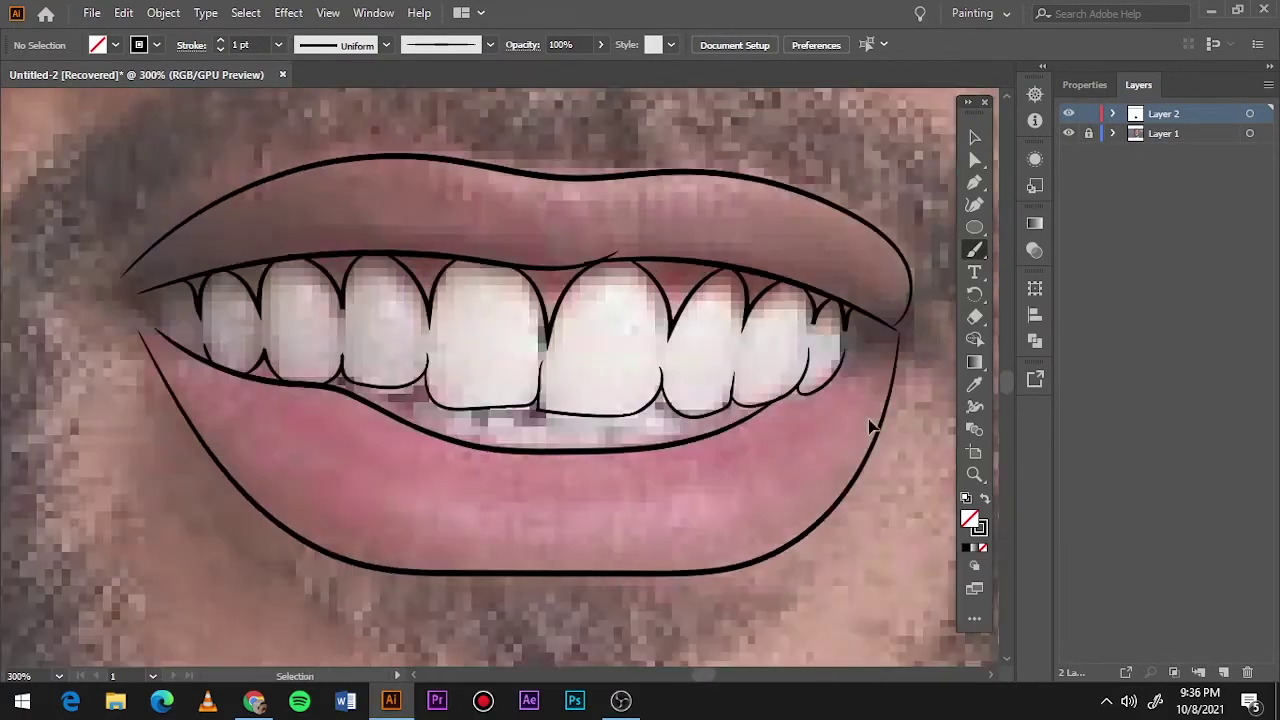
scroll(417, 518, "up", 4, "alt")
- Finish the last teeth stroke, then toggle the photo layer to review the line art
left_click_drag(575, 455, 575, 455)
key("ctrl+0")
left_click(1068, 133)
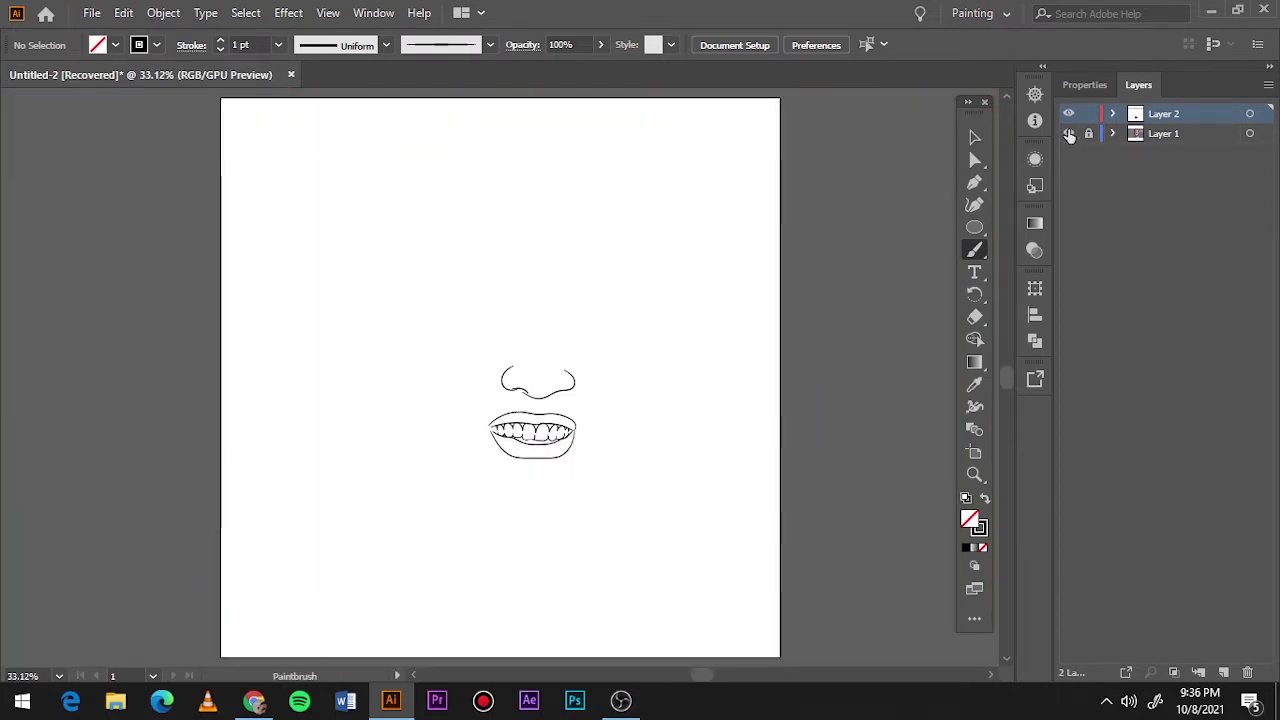
double_click(1068, 133)
left_click(1068, 133)
scroll(503, 344, "up", 7, "alt")
scroll(503, 344, "down", 2, "alt")
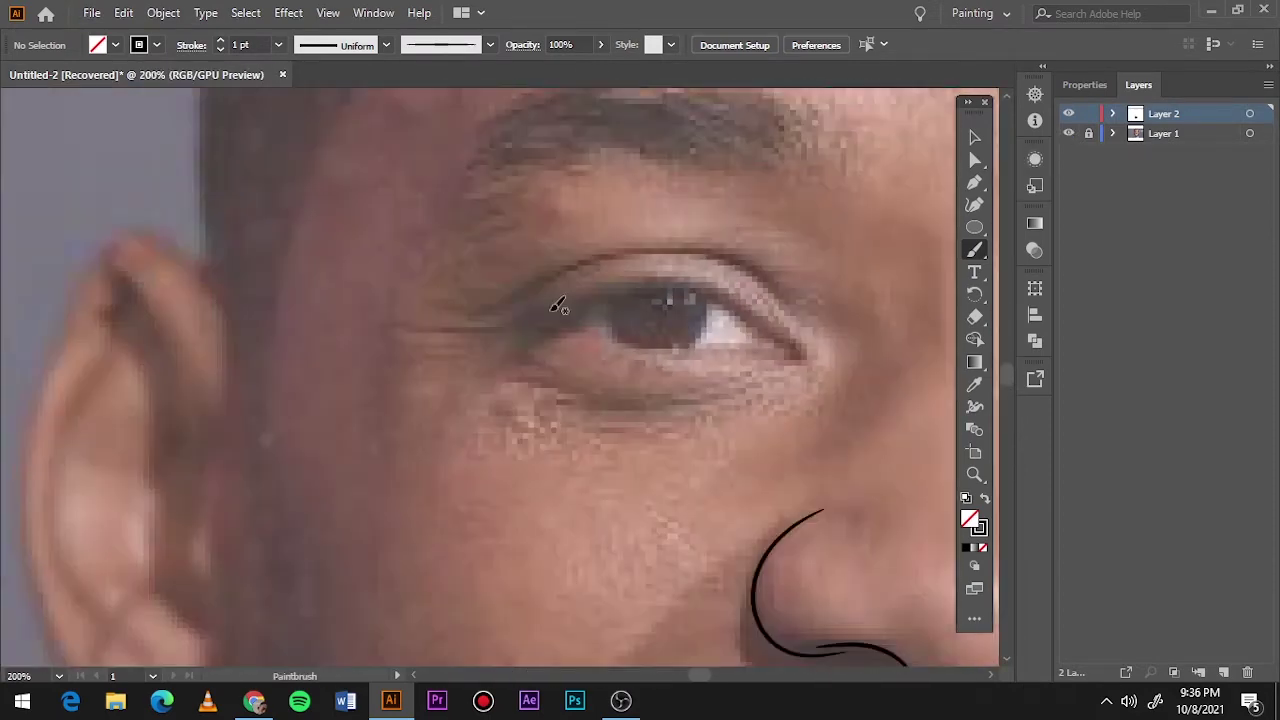
scroll(820, 353, "up", 2, "alt")
- Trace the first eye's upper and lower lids and both edges of its iris
left_click_drag(394, 349, 757, 334)
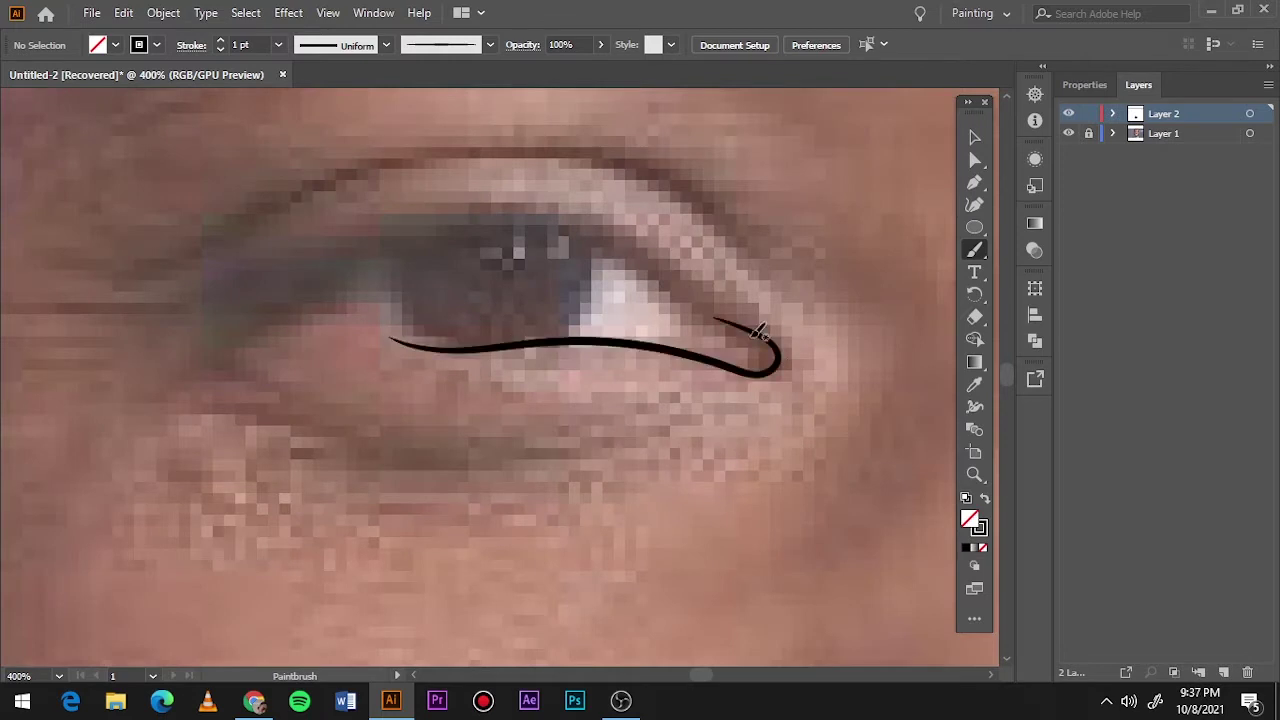
key("ctrl+z")
left_click_drag(583, 348, 565, 232)
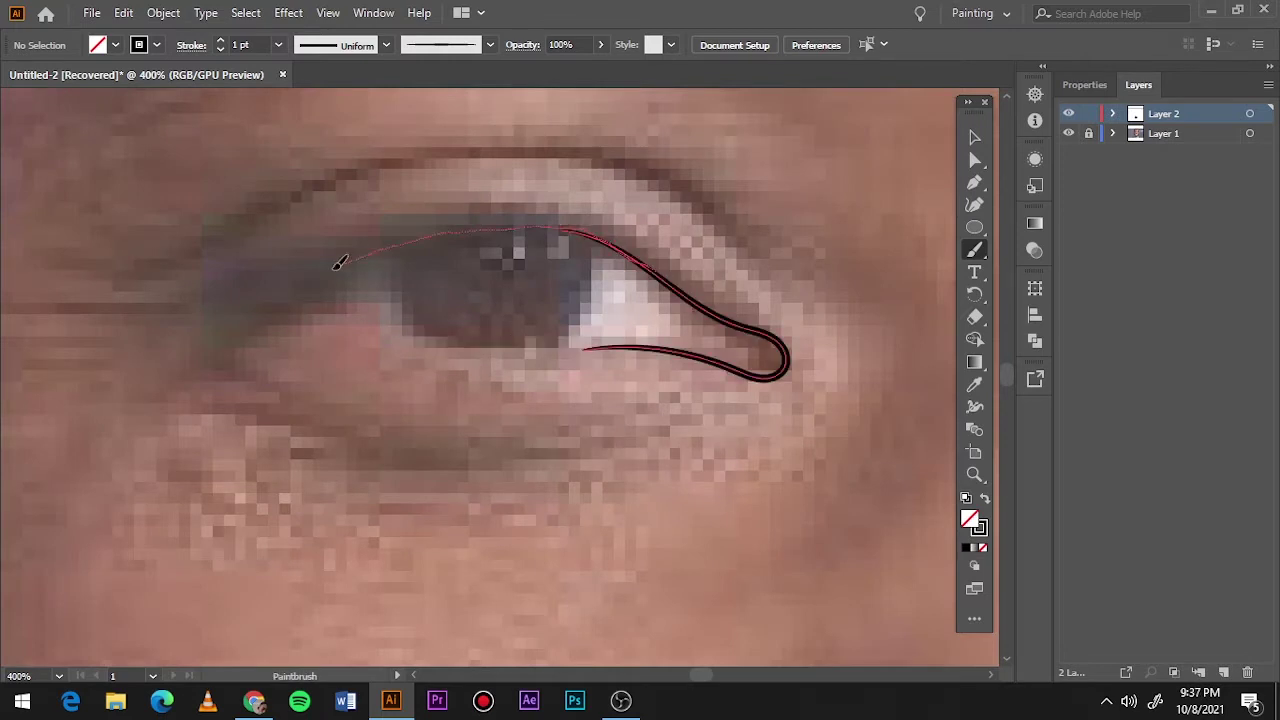
left_click_drag(340, 262, 220, 294)
left_click_drag(554, 346, 256, 296)
left_click_drag(428, 238, 442, 344)
left_click_drag(588, 238, 566, 350)
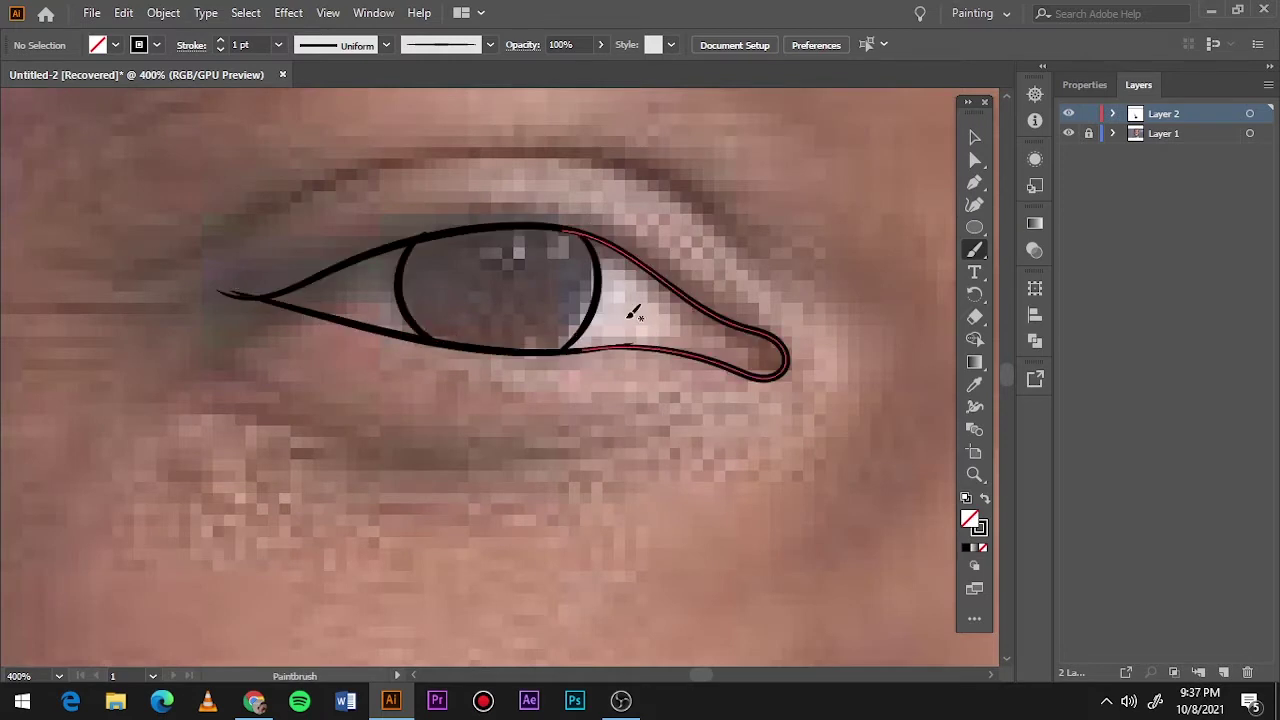
scroll(731, 316, "down", 5, "alt")
scroll(837, 257, "up", 4, "alt")
scroll(846, 251, "up", 2, "alt")
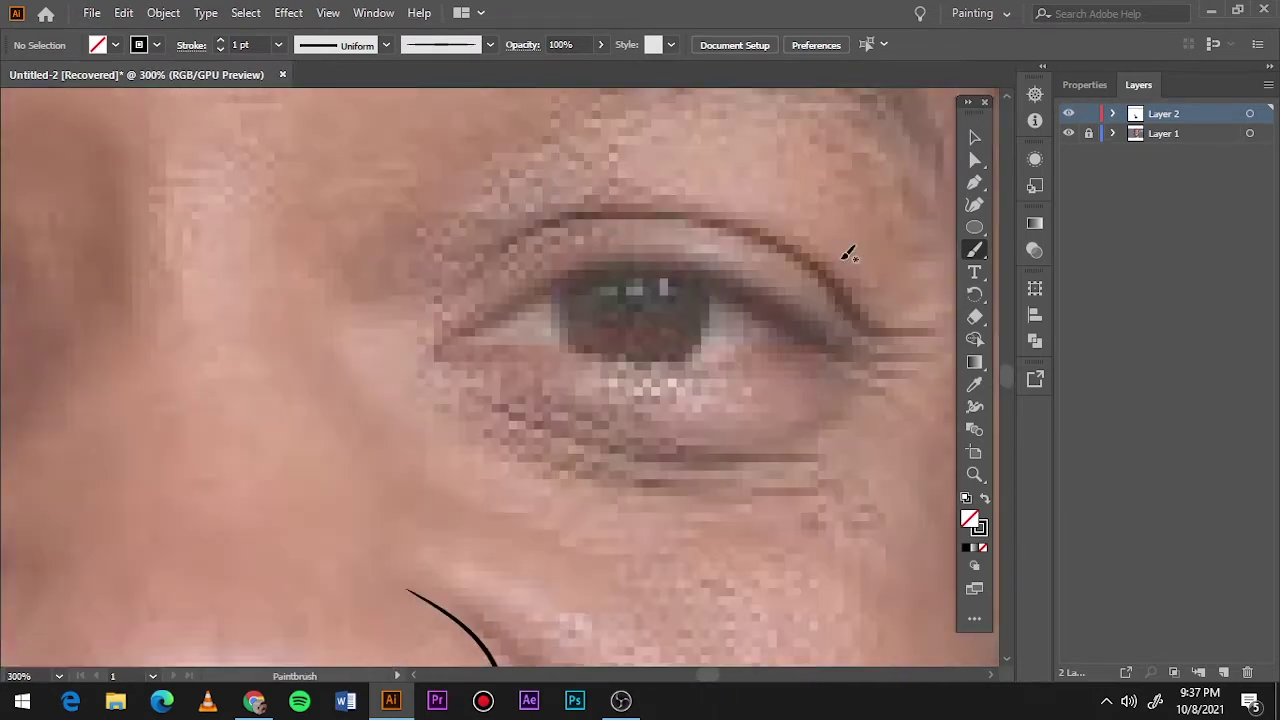
- Trace the other eye's upper lid, lower lid and iris outline, redoing misplaced strokes
left_click_drag(600, 275, 498, 358)
key("ctrl+z")
left_click_drag(642, 272, 528, 302)
scroll(625, 358, "up", 1, "alt")
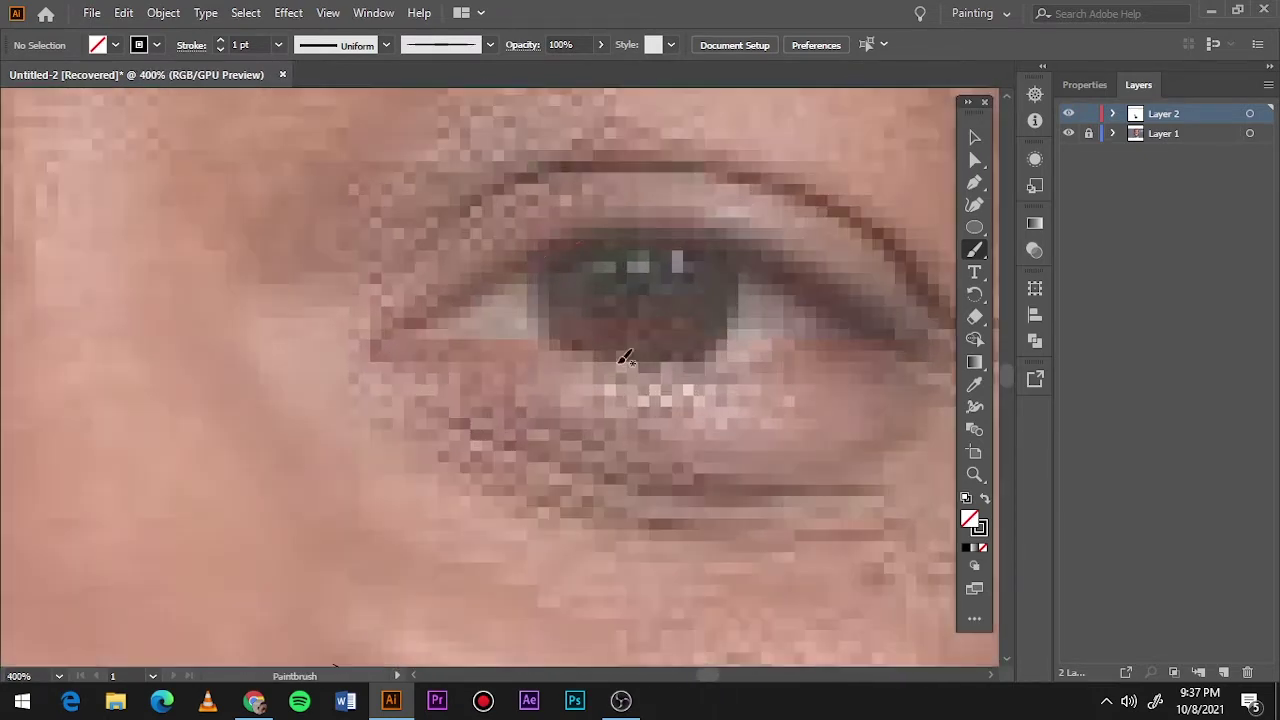
mouse_move(478, 347)
left_mouse_down()
mouse_move(895, 335)
mouse_move(472, 335)
left_mouse_up()
key("ctrl+z")
left_click_drag(890, 343, 900, 350)
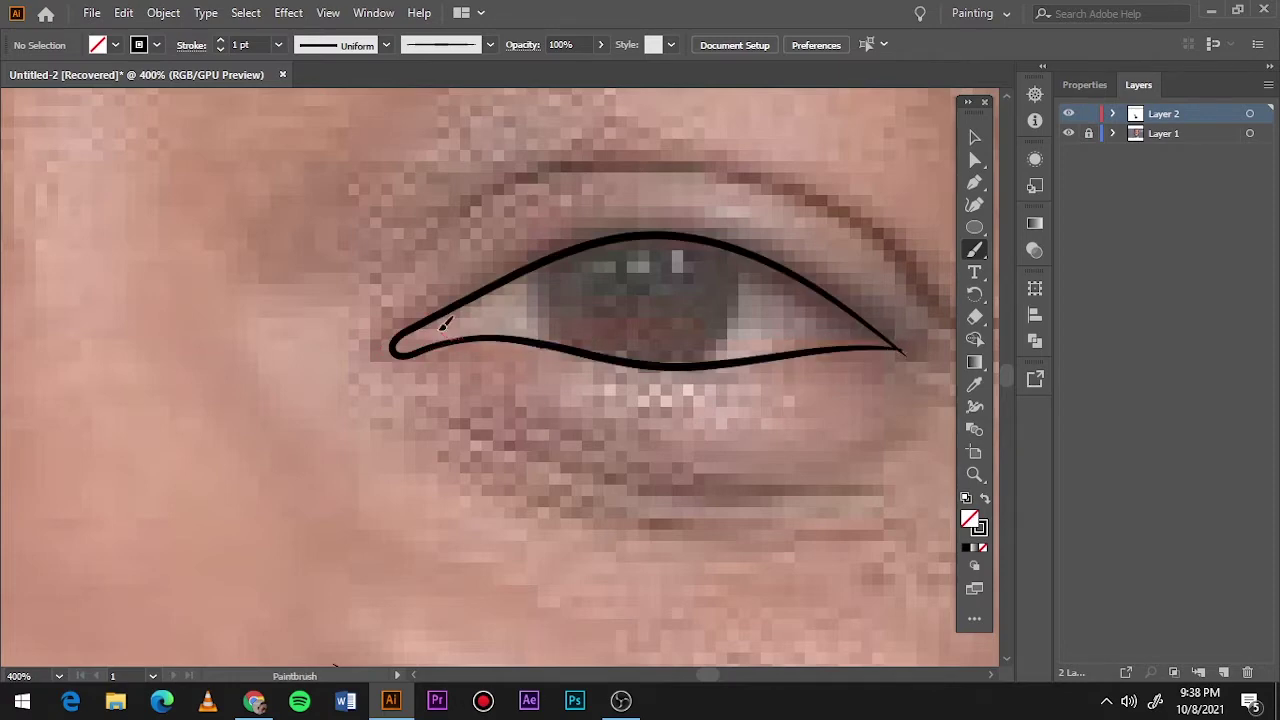
left_click_drag(563, 342, 720, 250)
- Draw two eyelid creases at 0.75 pt and two crow's-feet wrinkles at 0.5 pt
left_click(278, 44)
left_click(370, 111)
left_click_drag(381, 297, 814, 180)
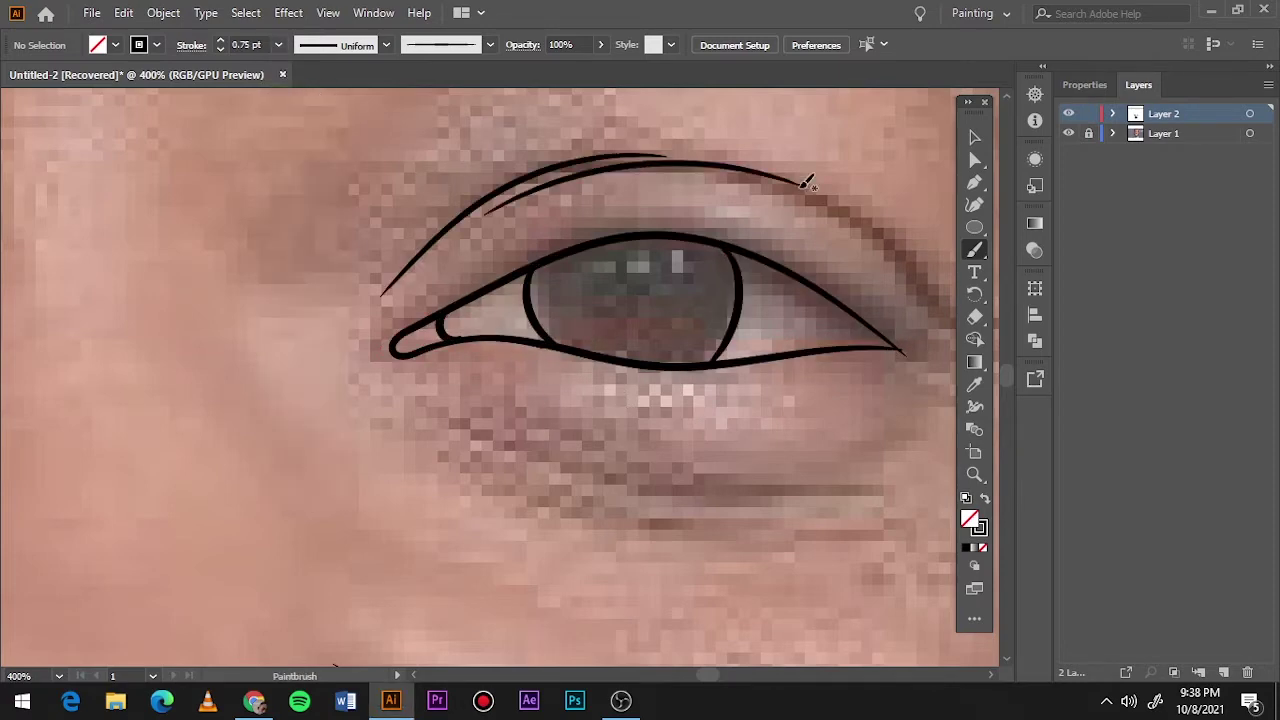
left_click_drag(647, 179, 947, 308)
key("ctrl+minus")
key("ctrl+plus")
left_click_drag(775, 282, 870, 292)
left_click_drag(759, 342, 842, 397)
- Add two under-eye wrinkles and two crease lines above the other eye
scroll(837, 371, "down", 1)
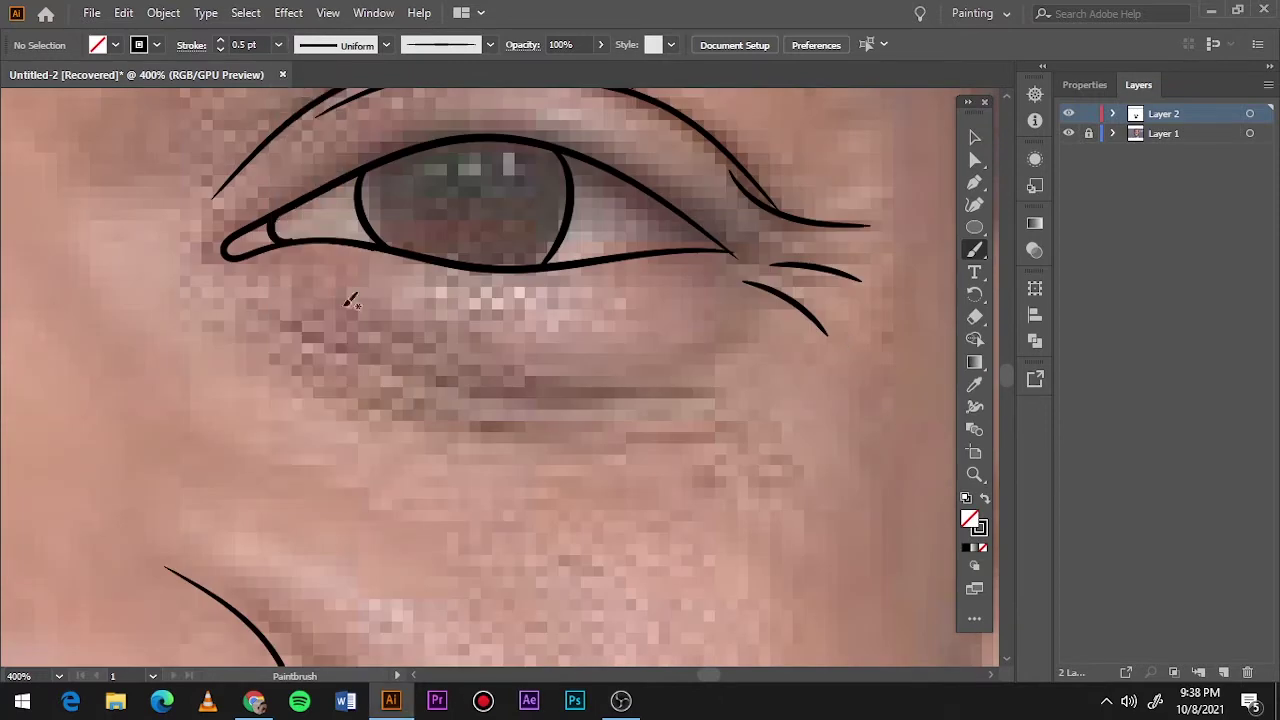
left_click_drag(347, 310, 503, 380)
mouse_move(292, 322)
left_mouse_down()
mouse_move(528, 398)
mouse_move(615, 385)
left_mouse_up()
key("ctrl+minus")
key("ctrl+minus")
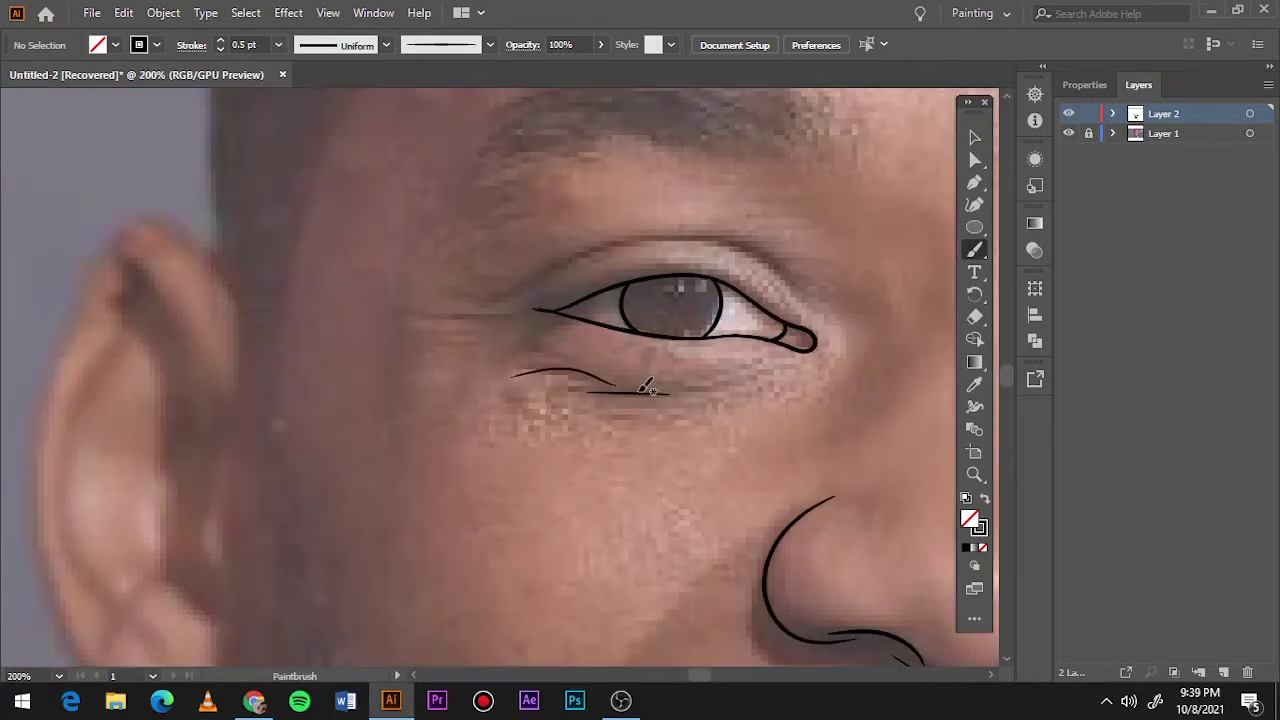
mouse_move(467, 287)
left_mouse_down()
mouse_move(705, 240)
mouse_move(815, 300)
left_mouse_up()
left_click_drag(512, 305, 476, 330)
- Fit the artboard and toggle the photo layer to compare the eye line art
key("ctrl+0")
scroll(573, 367, "up", 3)
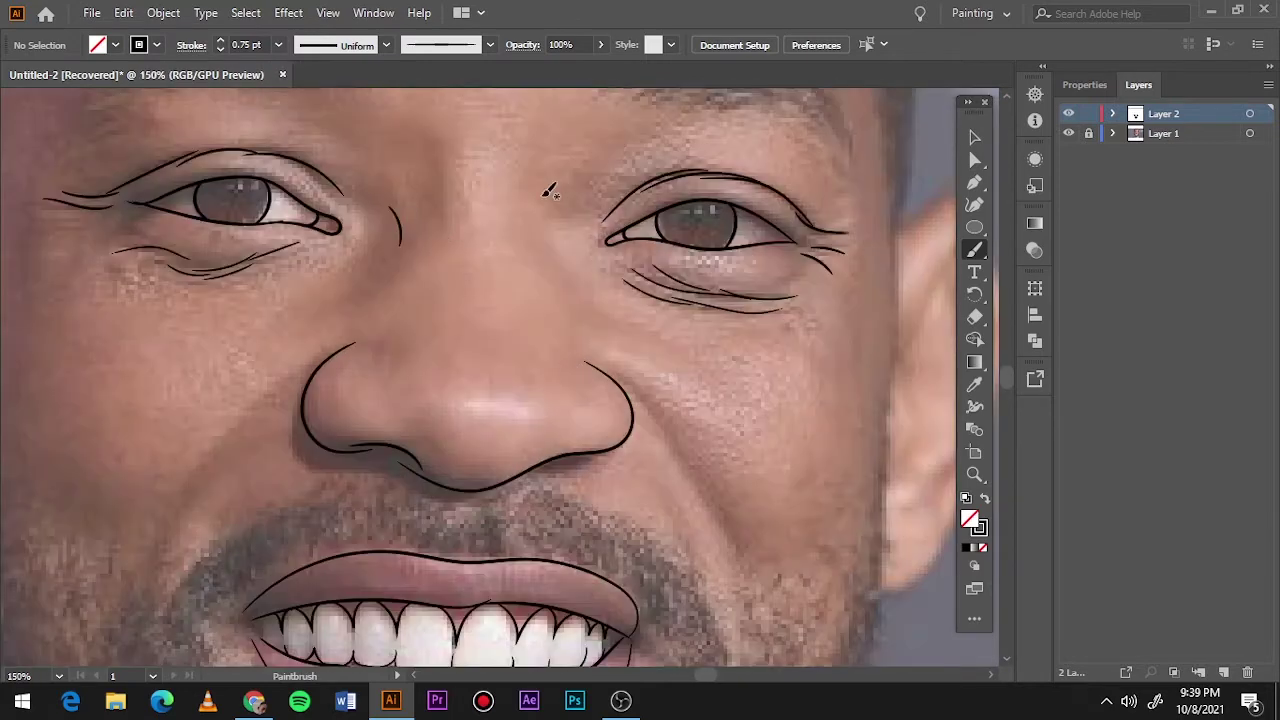
key("ctrl+0")
left_click(1069, 133)
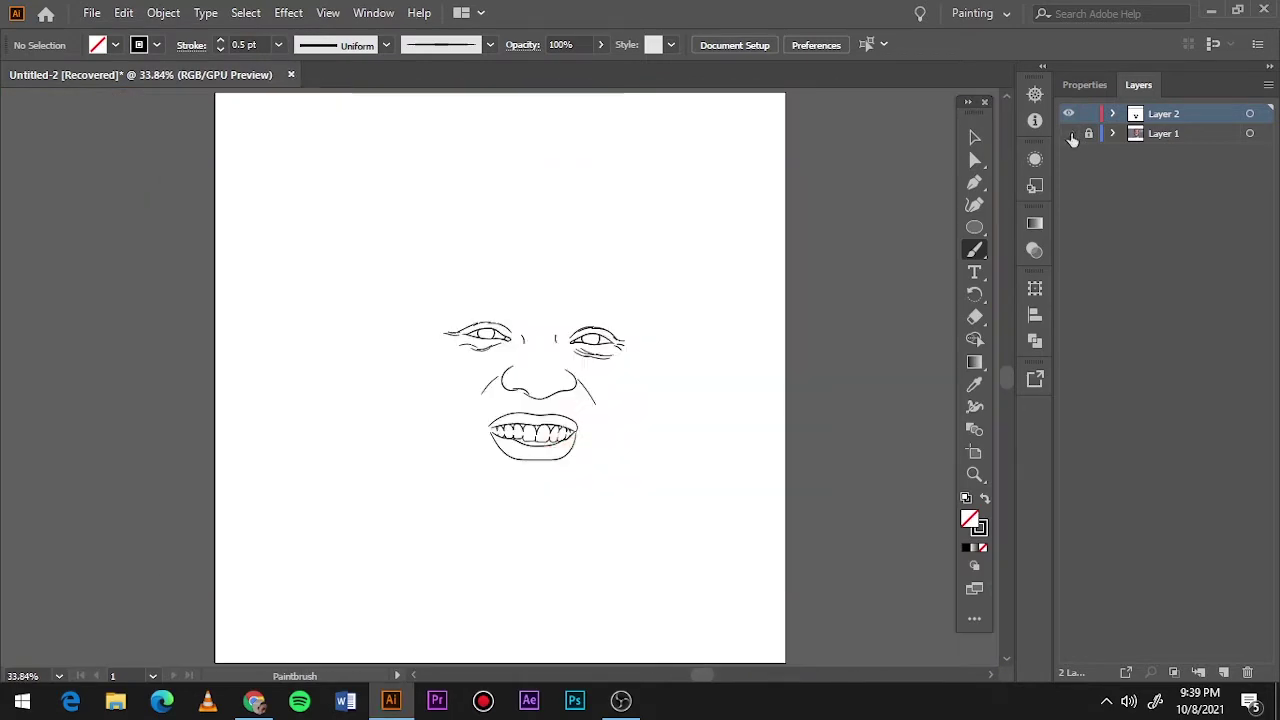
left_click(1069, 133)
left_click(1069, 133)
left_click(1069, 133)
- Trace the first ear's outer edge, earlobe and inner-ear curves
scroll(432, 390, "up", 4)
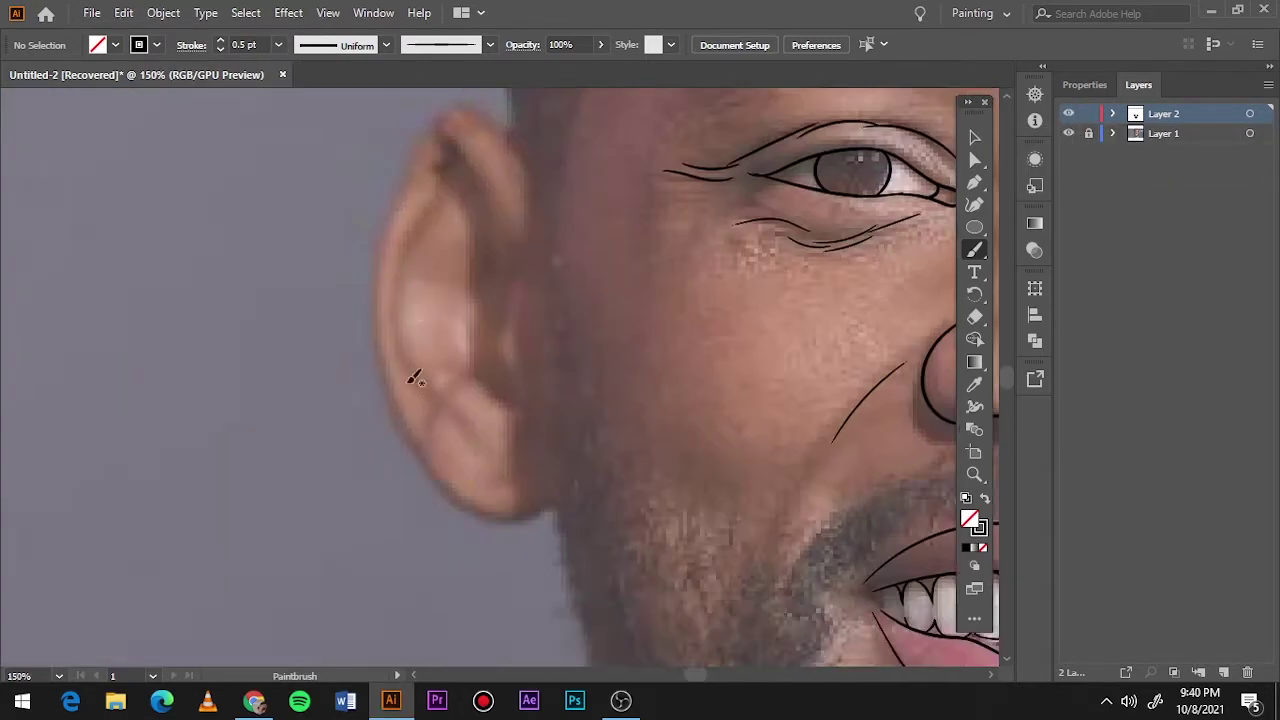
scroll(416, 440, "up", 1)
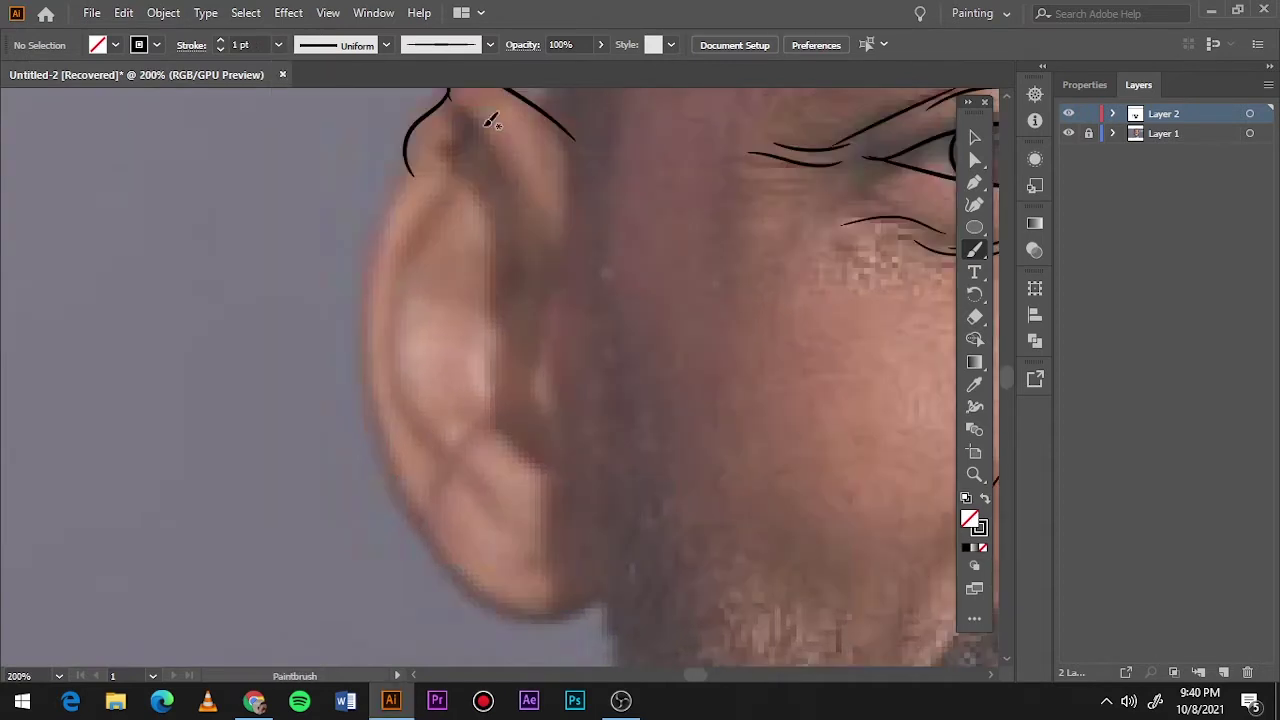
mouse_move(368, 360)
left_mouse_down()
mouse_move(420, 514)
mouse_move(606, 594)
left_mouse_up()
mouse_move(442, 493)
left_mouse_down()
mouse_move(451, 457)
mouse_move(574, 269)
left_mouse_up()
left_click_drag(455, 163, 455, 160)
scroll(523, 500, "down", 3)
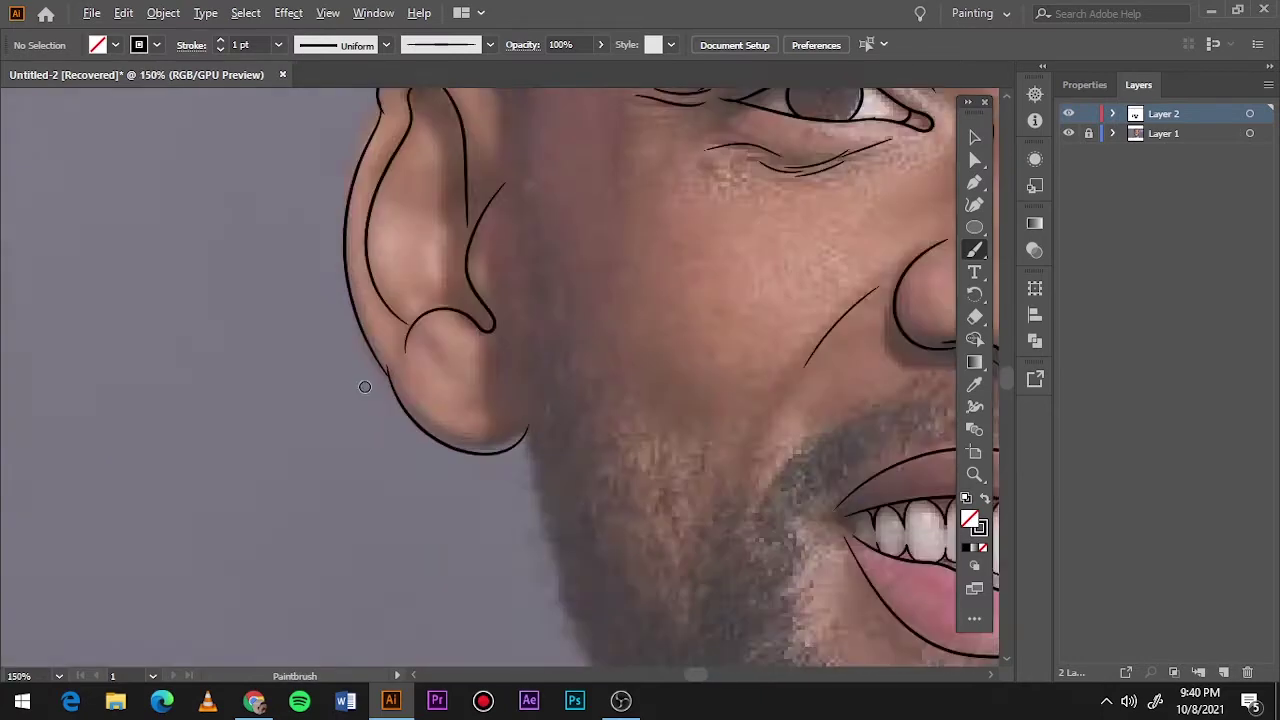
scroll(726, 276, "up", 3)
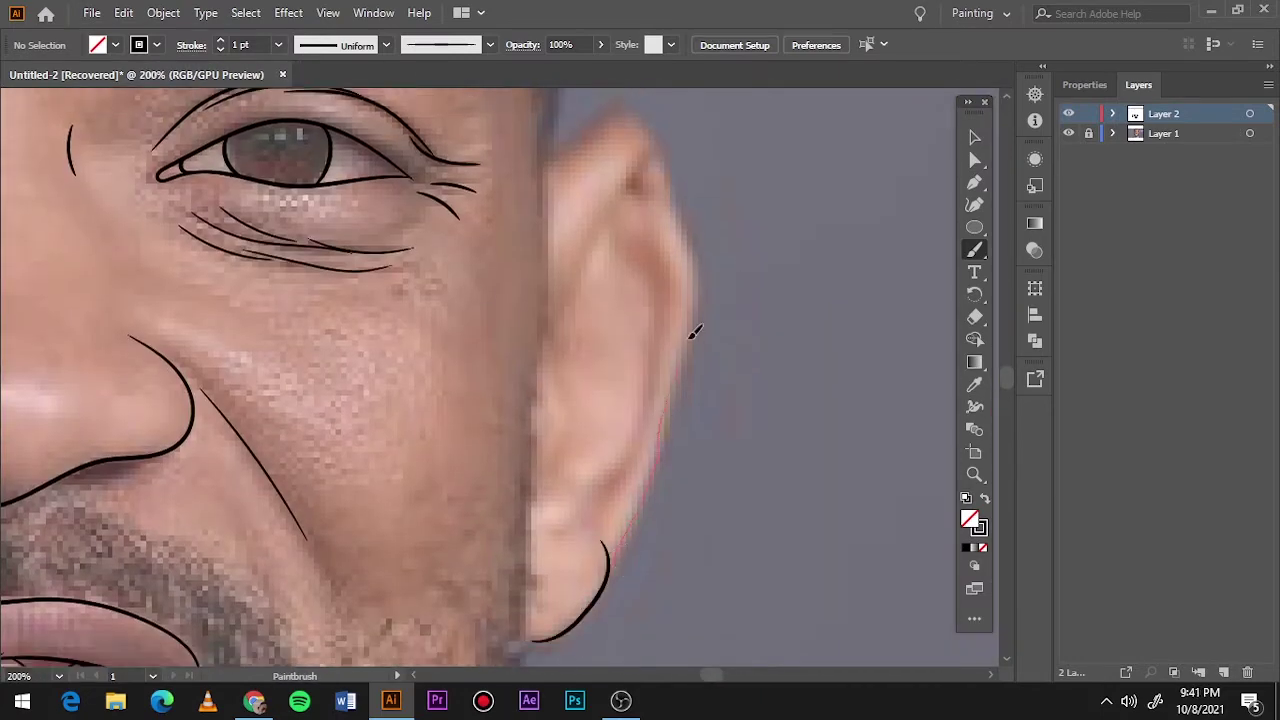
- Trace the other ear's lobe, top and back edge, and inner-ear curve
left_click_drag(694, 333, 610, 588)
scroll(728, 397, "up", 1)
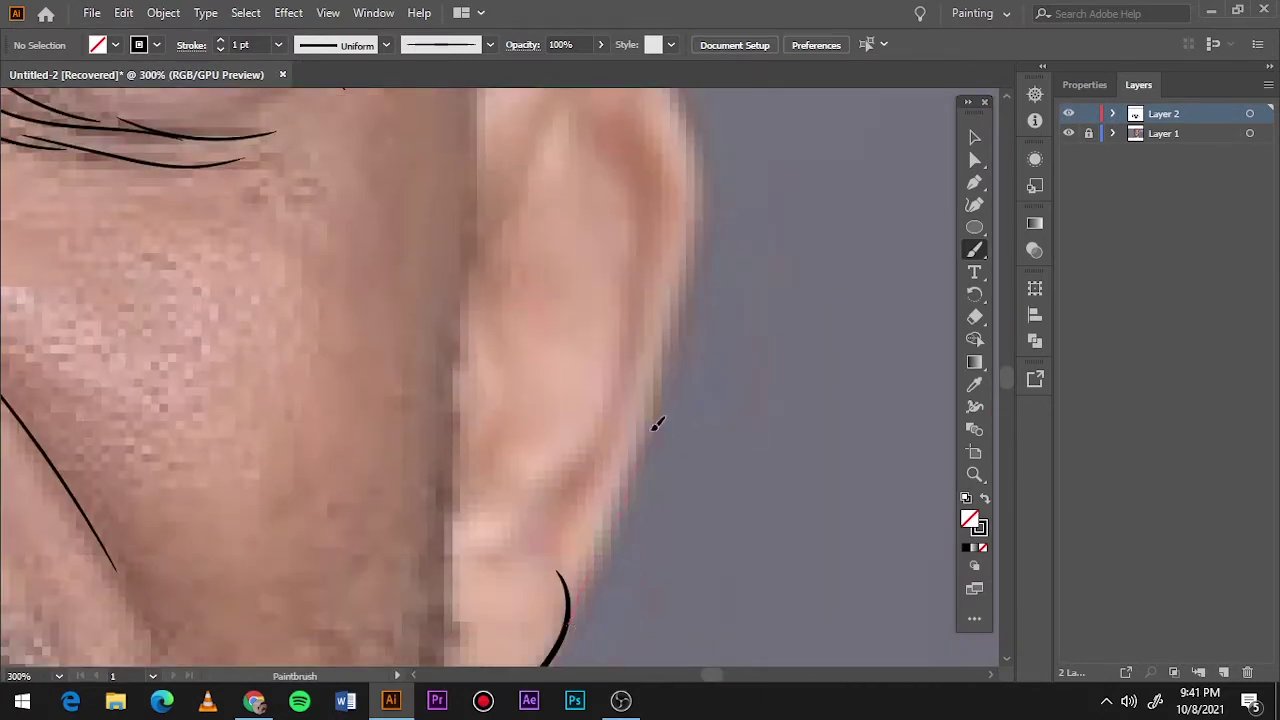
scroll(656, 424, "up", 3)
mouse_move(474, 280)
left_mouse_down()
mouse_move(660, 263)
mouse_move(700, 410)
left_mouse_up()
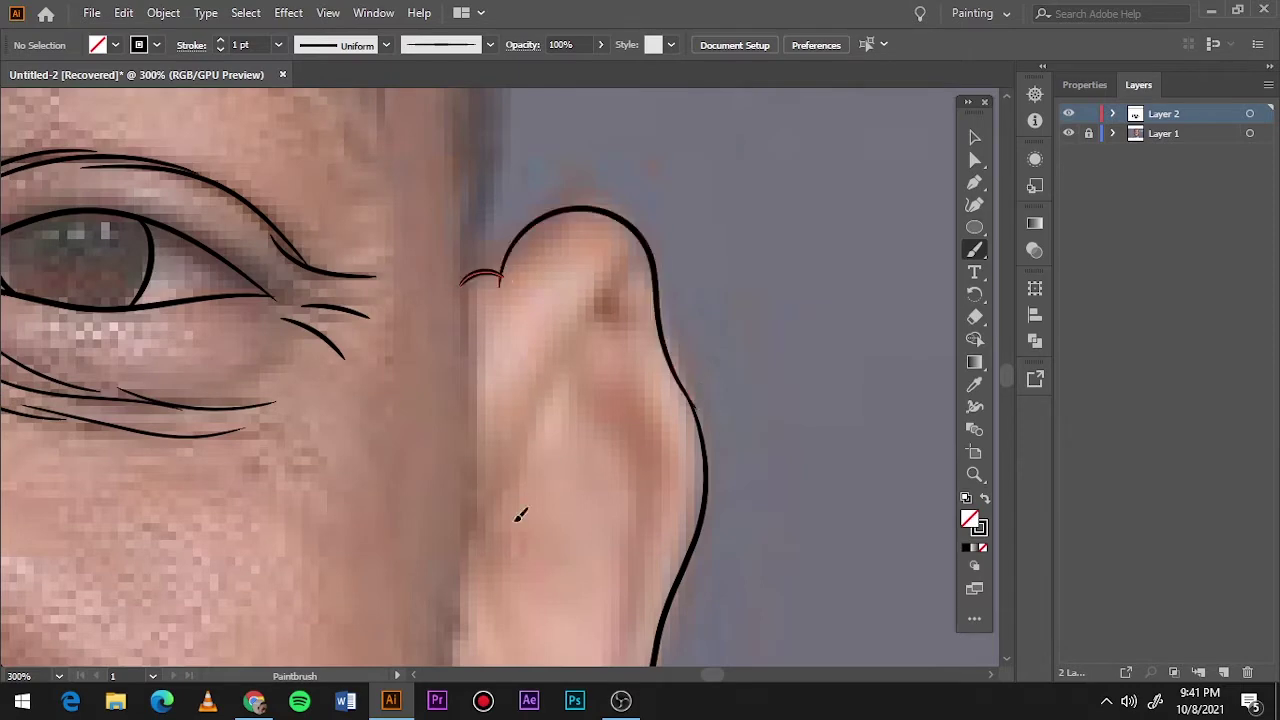
left_click_drag(590, 305, 460, 615)
scroll(600, 486, "down", 1)
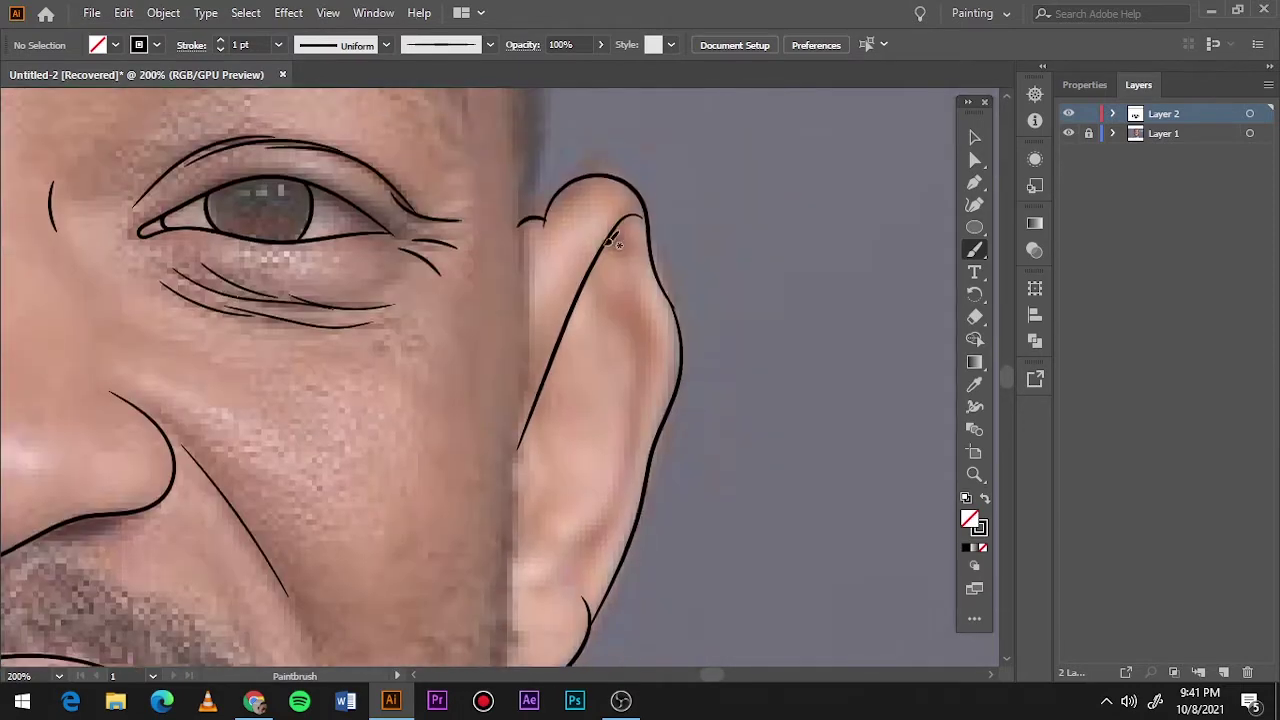
key("ctrl+0")
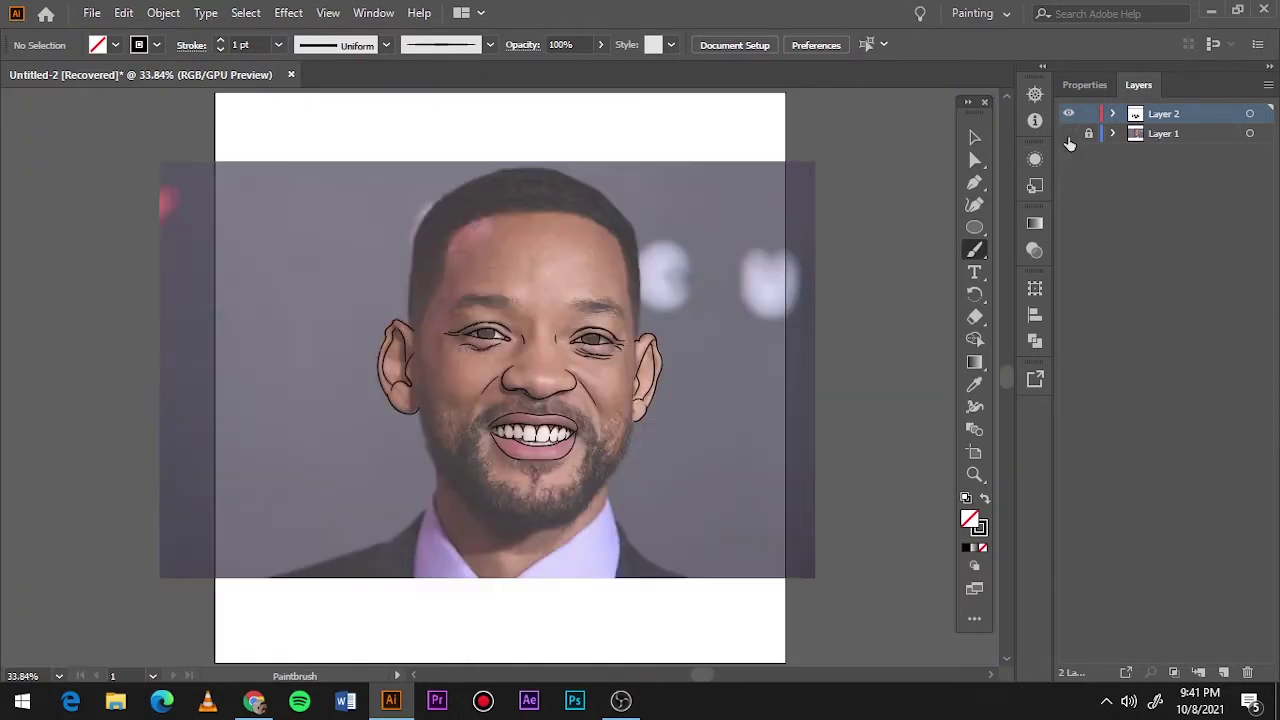
scroll(500, 370, "up", 3)
- Swap fill and stroke to black fill and switch to the Pencil tool
scroll(500, 370, "down", 2)
key("shift+x")
right_click(975, 227)
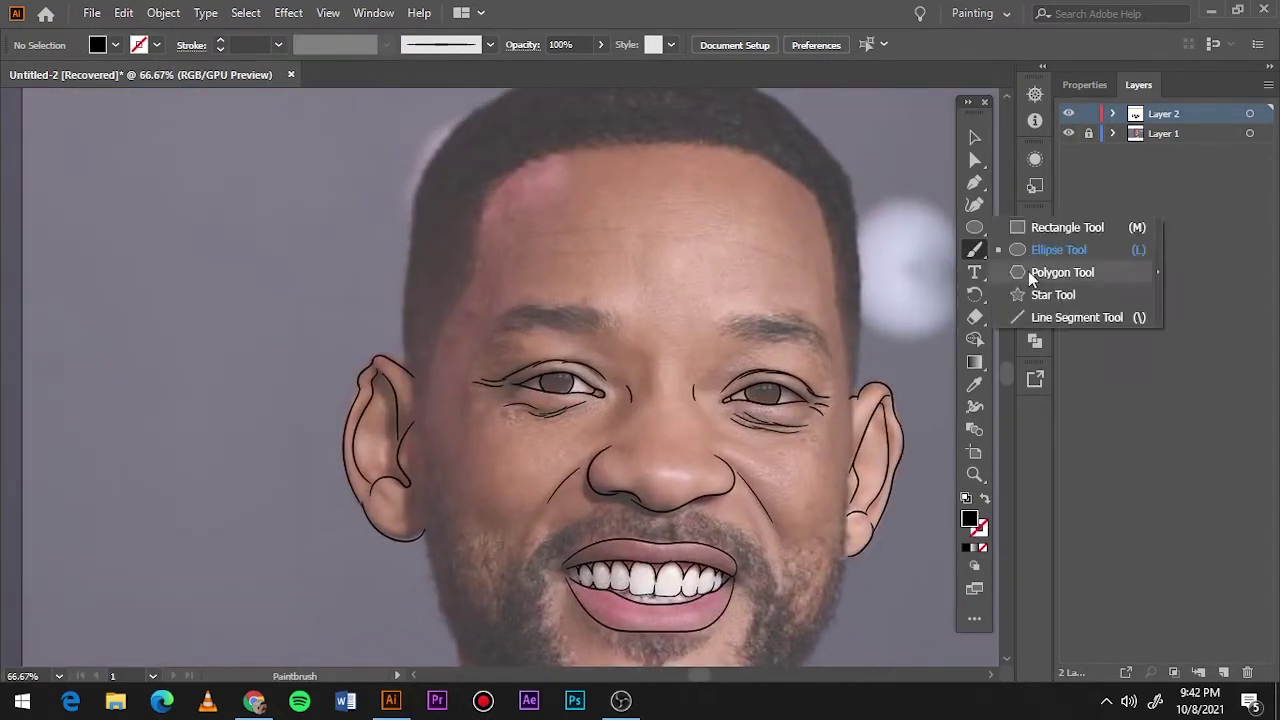
key("n")
scroll(700, 310, "up", 4)
scroll(700, 310, "down", 1)
scroll(700, 310, "up", 3)
- Draw closed black shapes at the eye corner and around the iris, then check without the photo
left_click_drag(700, 308, 502, 447)
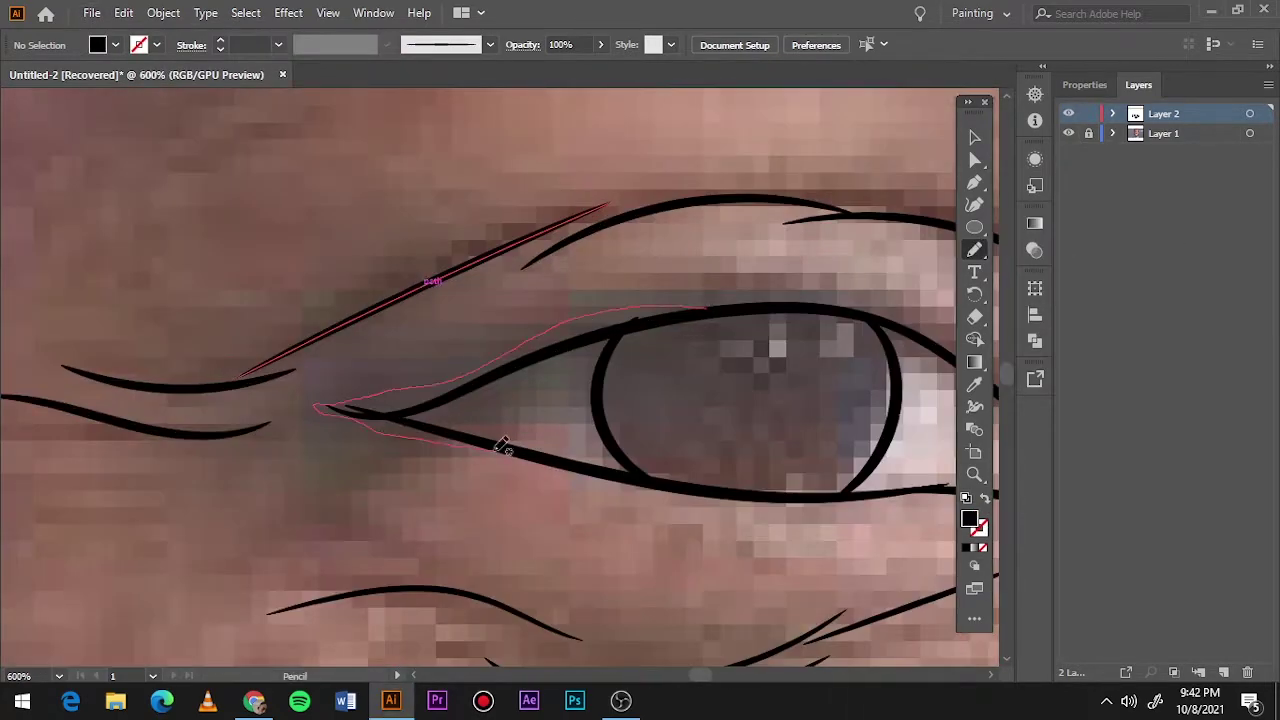
left_click_drag(740, 305, 720, 310)
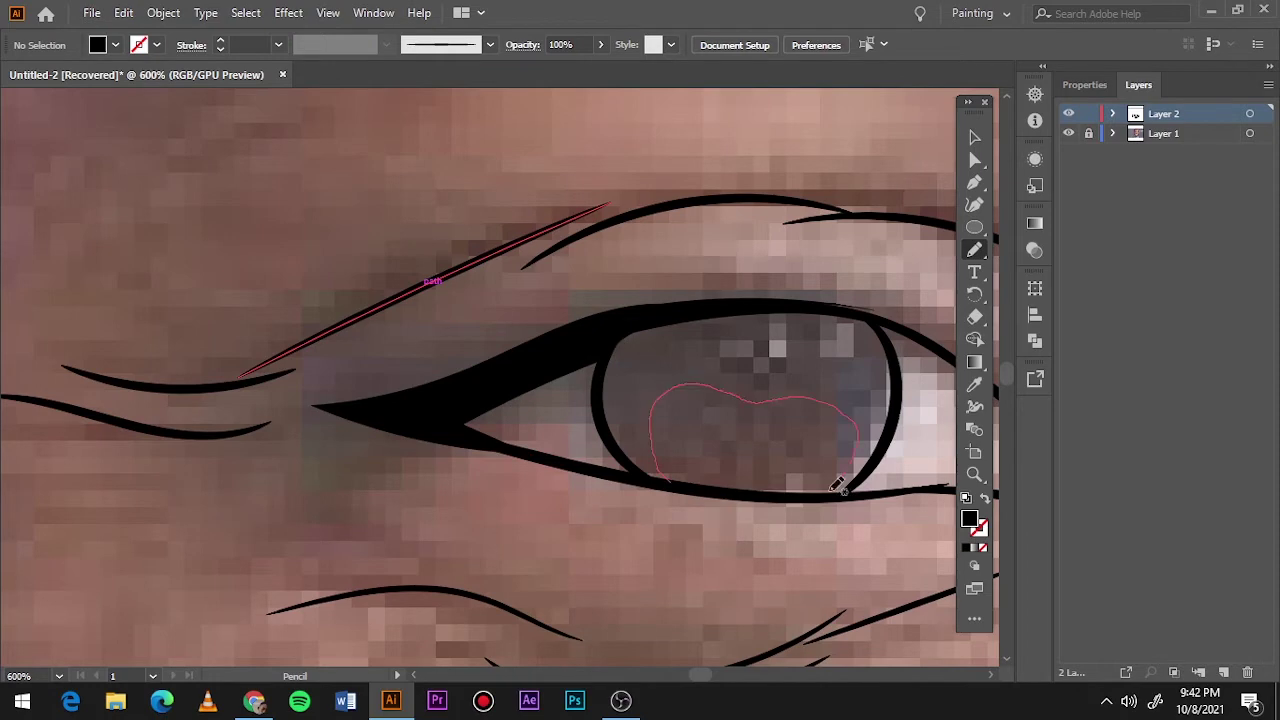
mouse_move(838, 485)
left_mouse_down()
mouse_move(714, 286)
mouse_move(657, 437)
left_mouse_up()
mouse_move(838, 490)
left_mouse_down()
mouse_move(851, 371)
mouse_move(662, 458)
left_mouse_up()
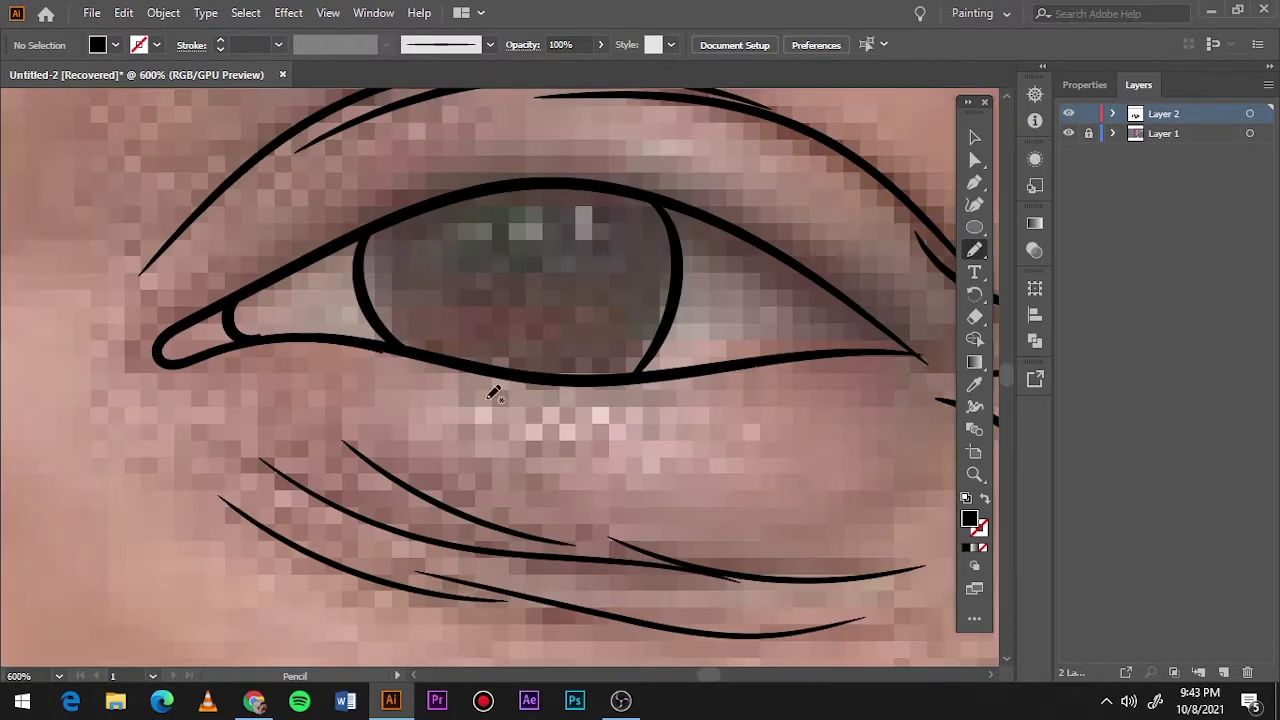
left_click_drag(601, 362, 672, 352)
key("ctrl+0")
left_click(1068, 133)
left_click(1068, 133)
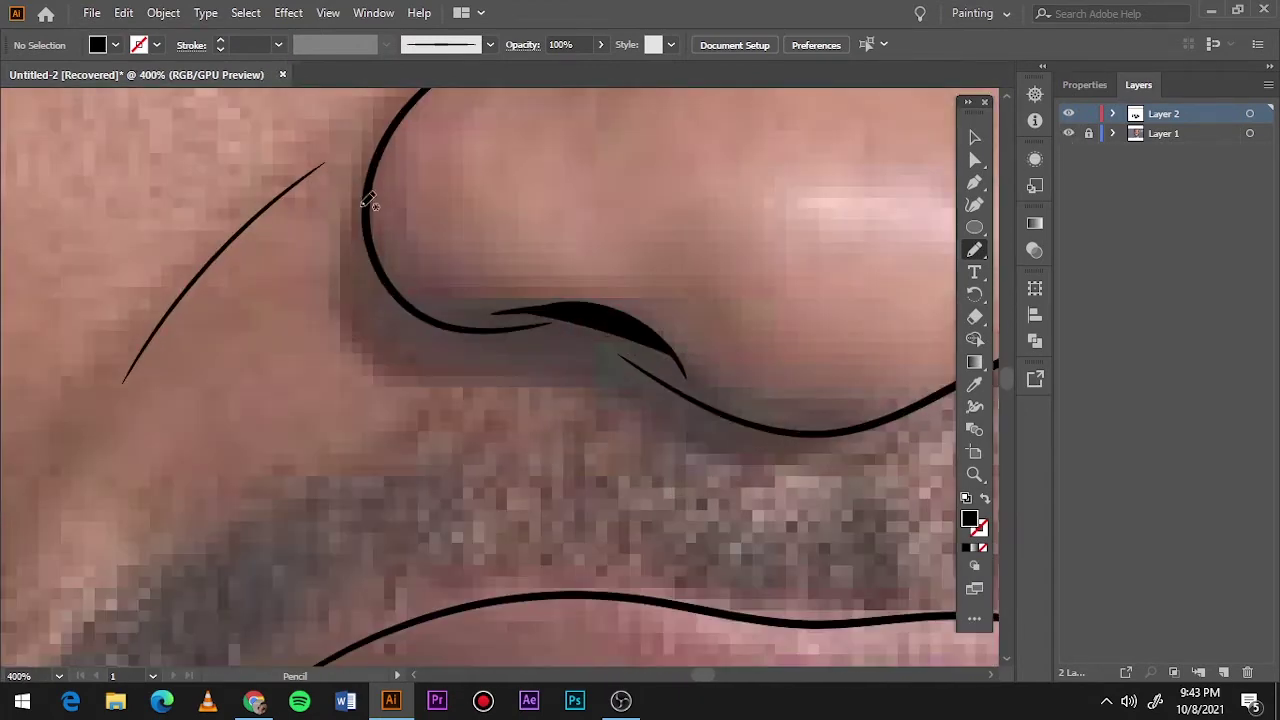
- Thicken the upper nose curve, nostril curve and line under the nostril into black shapes
left_click_drag(447, 313, 440, 318)
left_click_drag(400, 95, 386, 251)
scroll(380, 260, "up", 3)
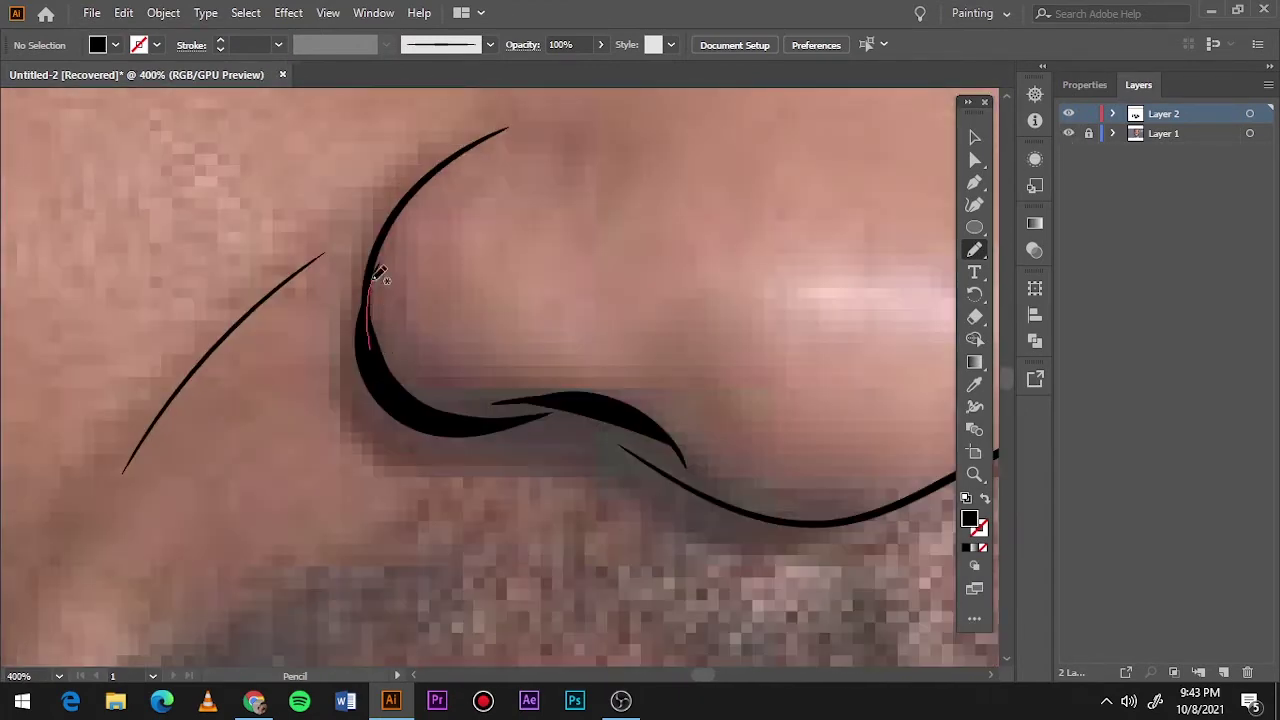
left_click_drag(708, 479, 643, 430)
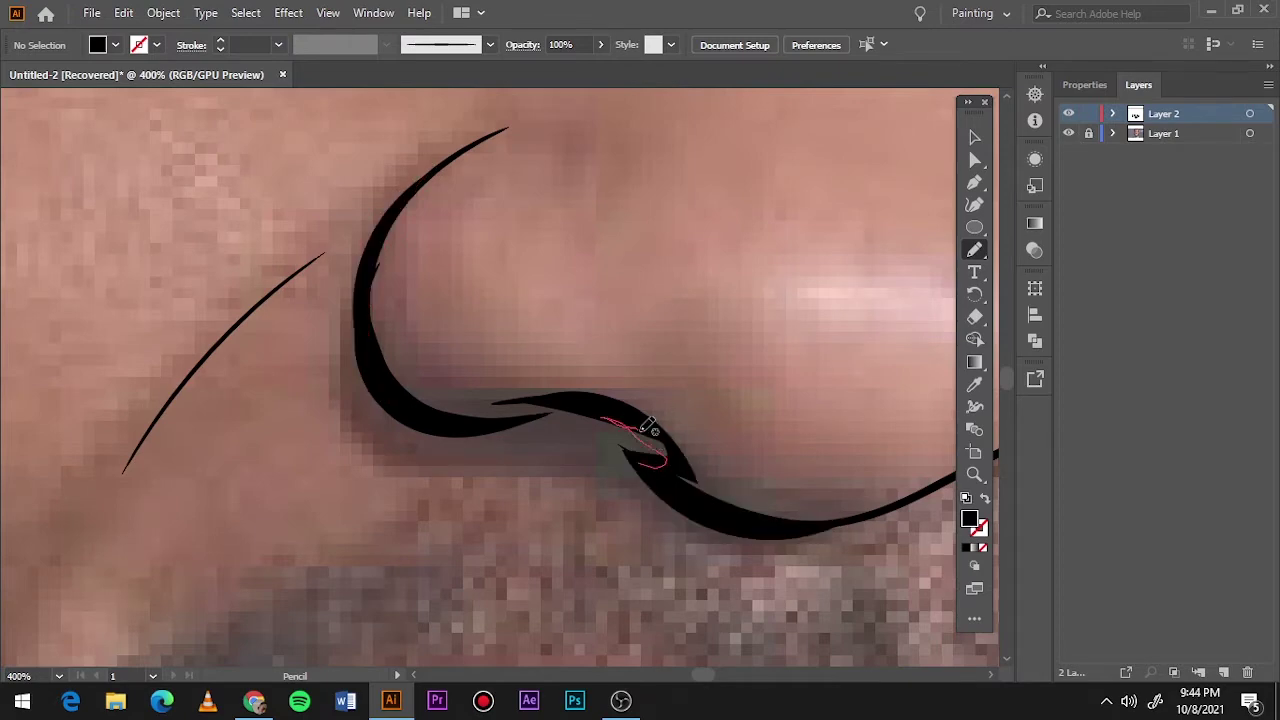
key("ctrl+0")
scroll(410, 437, "up", 5)
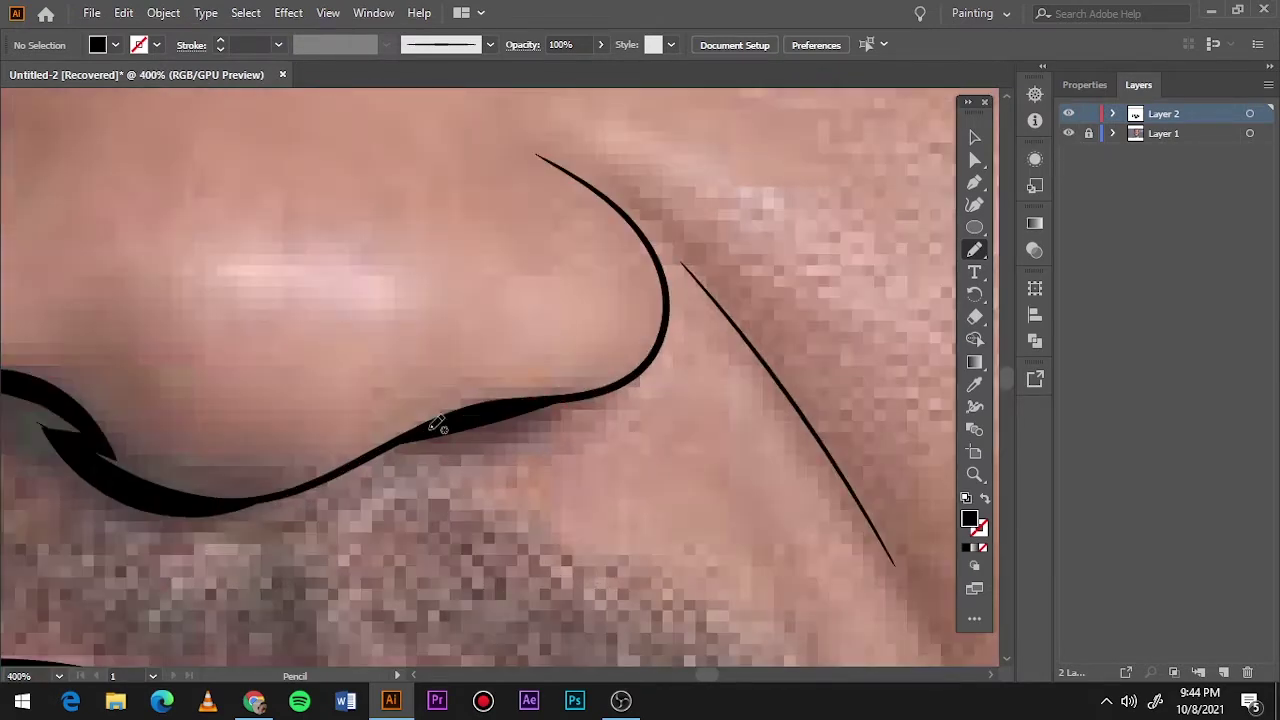
key("ctrl+0")
left_click(1068, 133)
left_click(1068, 133)
- Hide the line-art layer to compare, then redraw and reshape the nose curve
left_click(1068, 113)
scroll(537, 337, "up", 3)
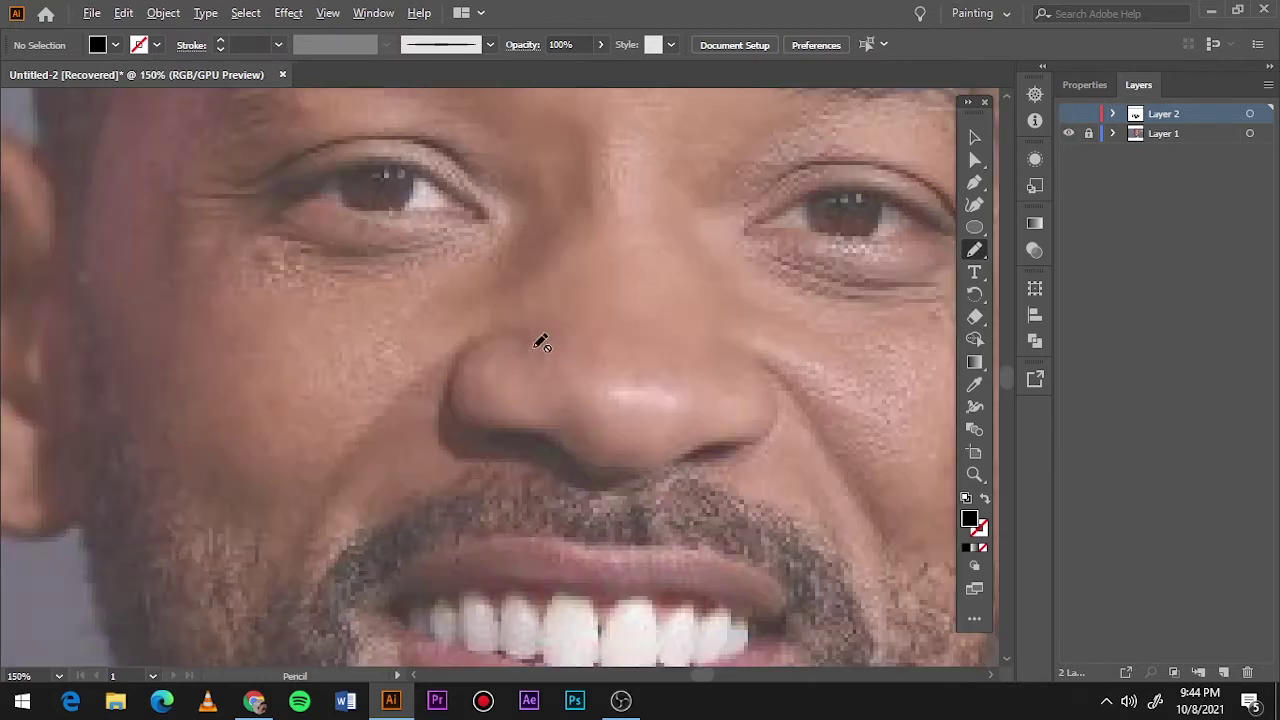
scroll(537, 337, "up", 3)
left_click(1068, 113)
mouse_move(463, 423)
left_mouse_down()
mouse_move(590, 468)
mouse_move(537, 410)
mouse_move(500, 410)
left_mouse_up()
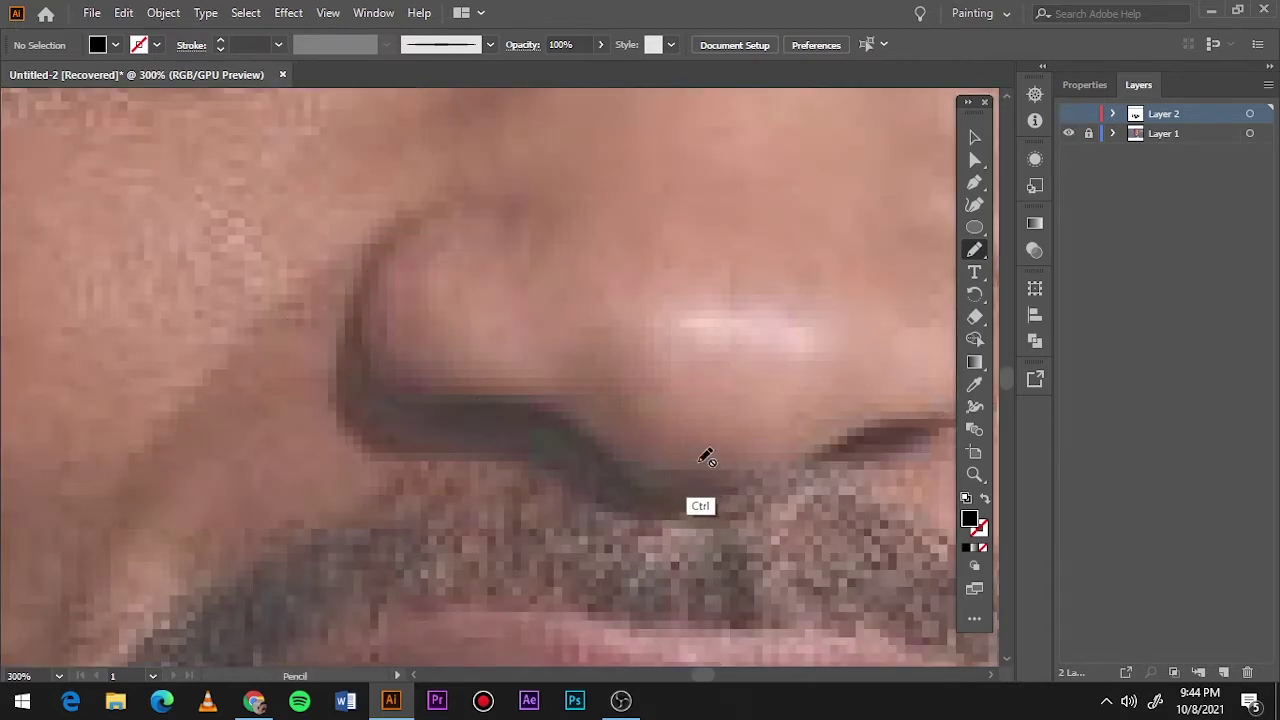
key("ctrl+0")
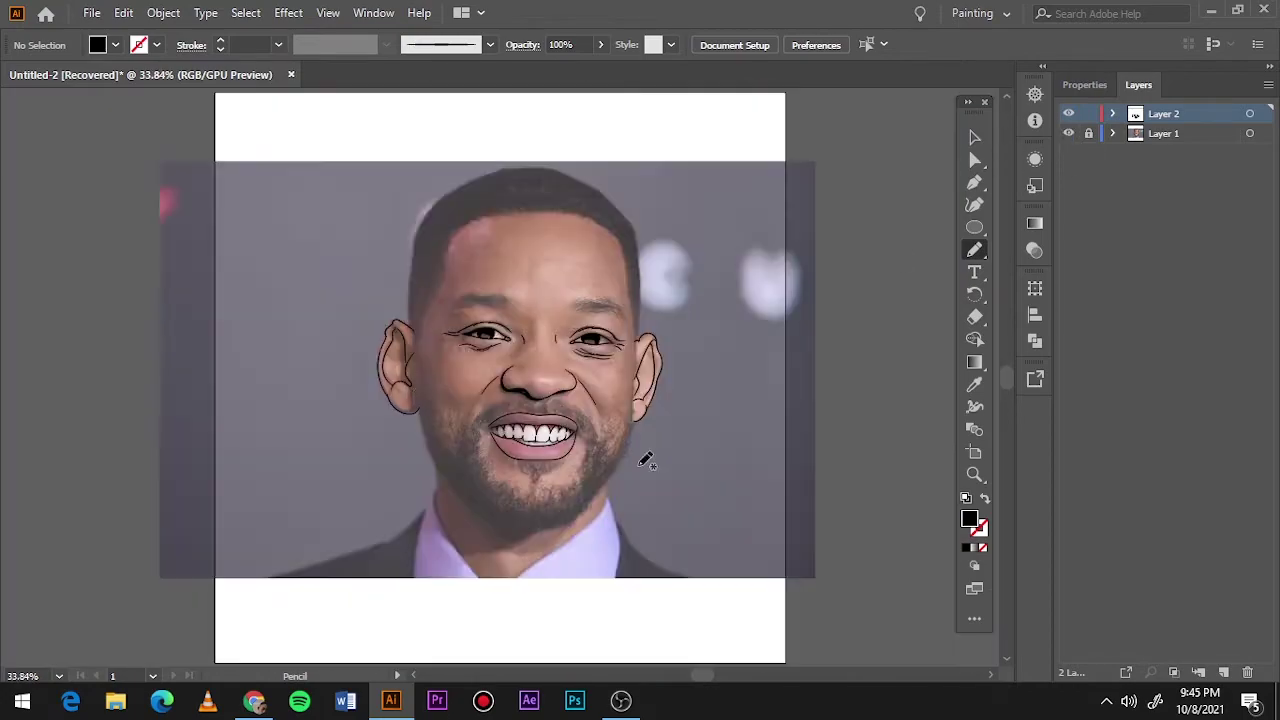
scroll(643, 457, "up", 4)
- Refine the black line at the eye's outer corner
scroll(730, 480, "up", 6)
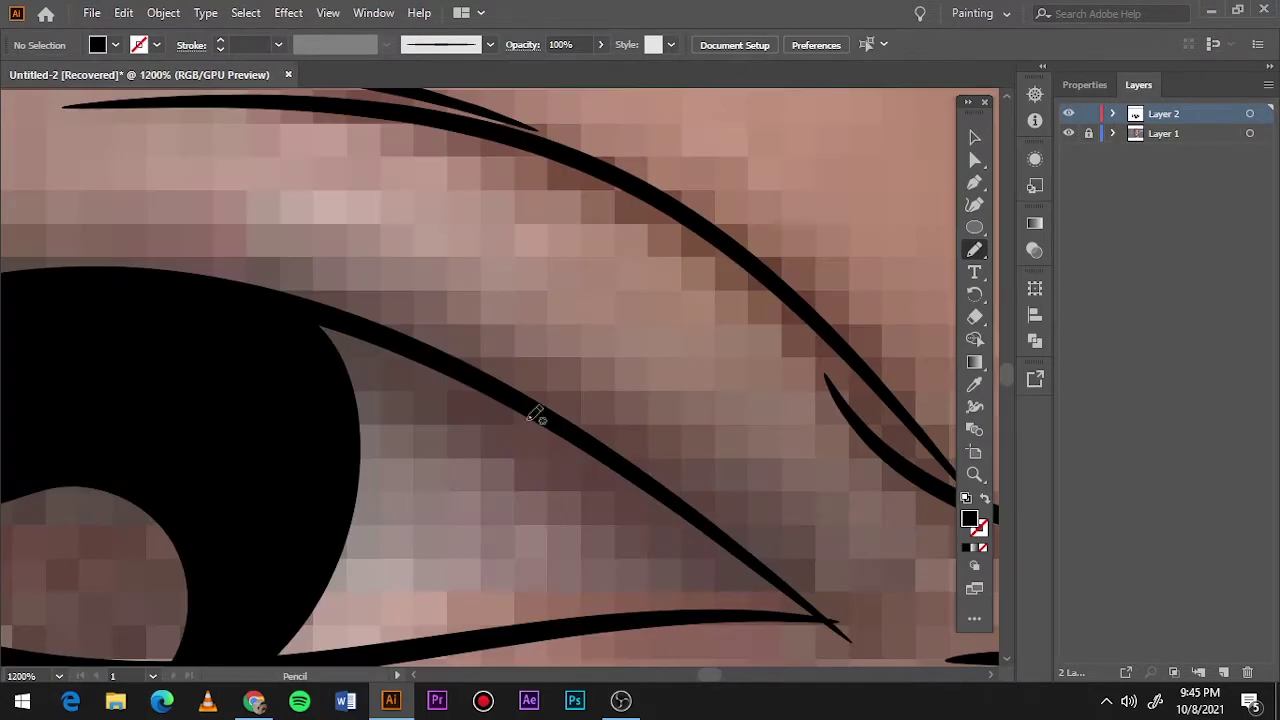
left_click_drag(837, 623, 716, 620)
scroll(431, 400, "down", 5)
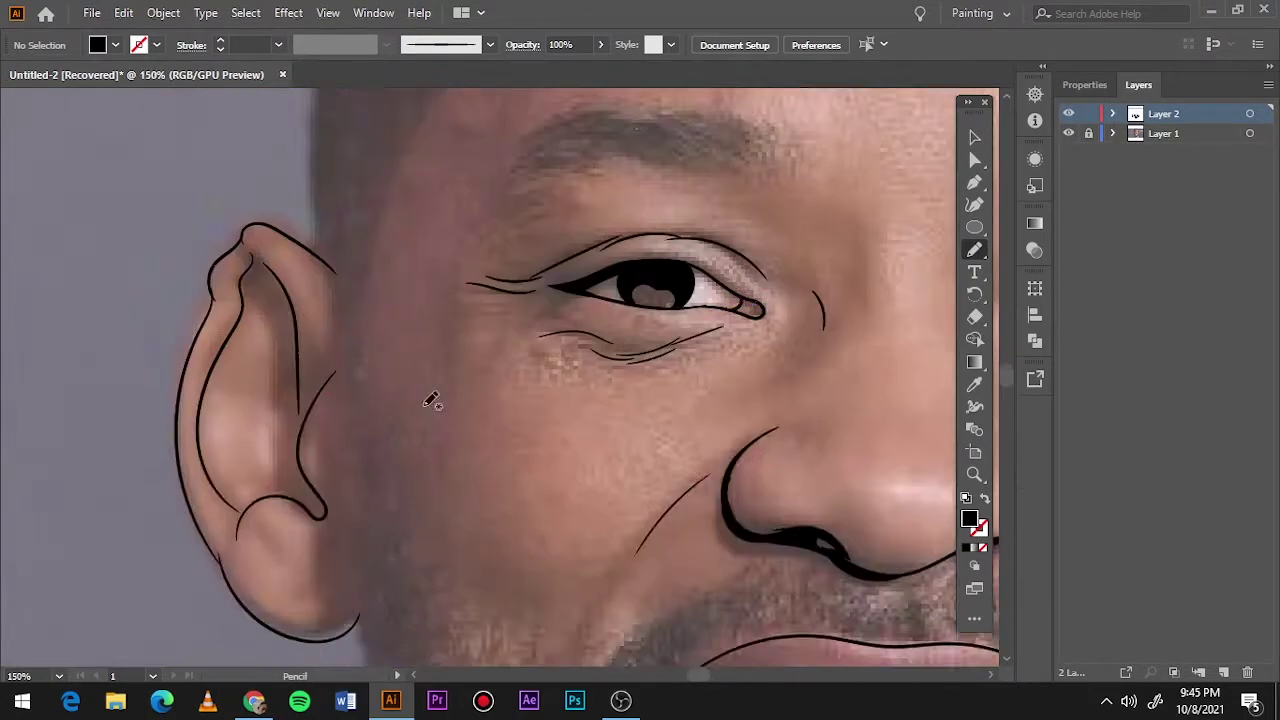
scroll(805, 418, "up", 2)
- Draw the first eyebrow as a solid black shape extending to its left tip
left_click_drag(672, 413, 776, 458)
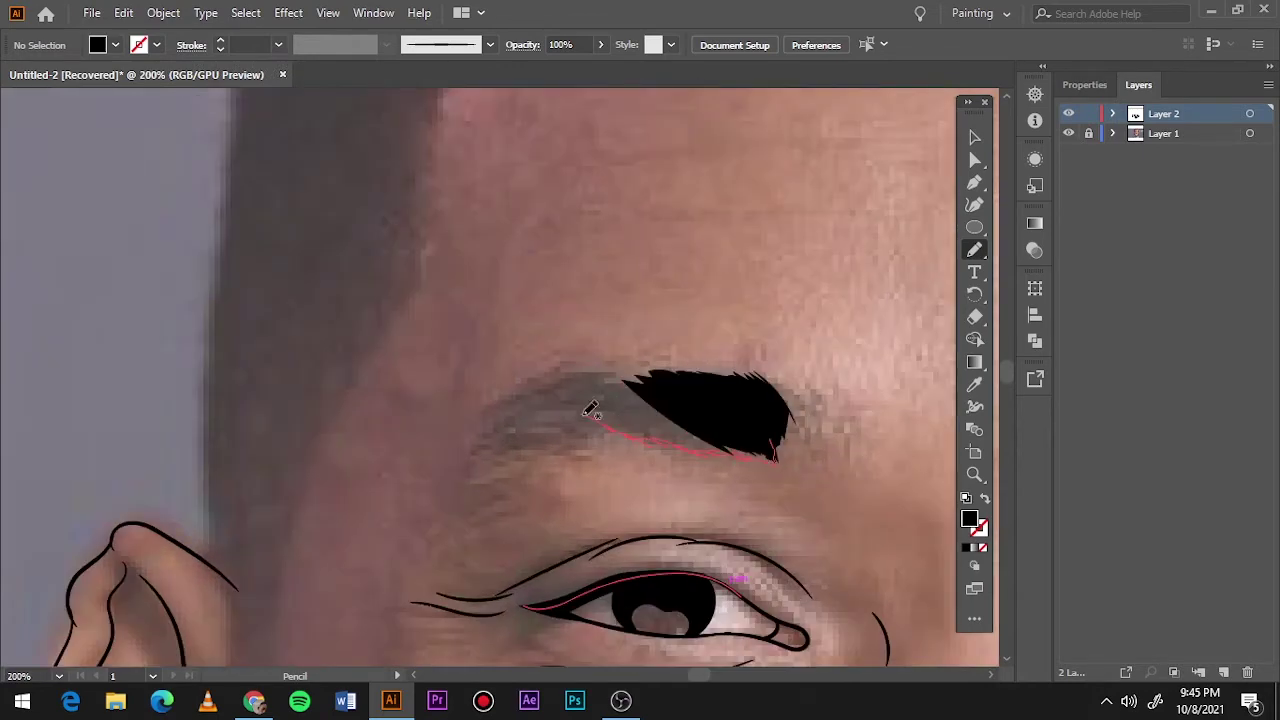
left_click_drag(590, 410, 625, 380)
left_click_drag(492, 457, 517, 409)
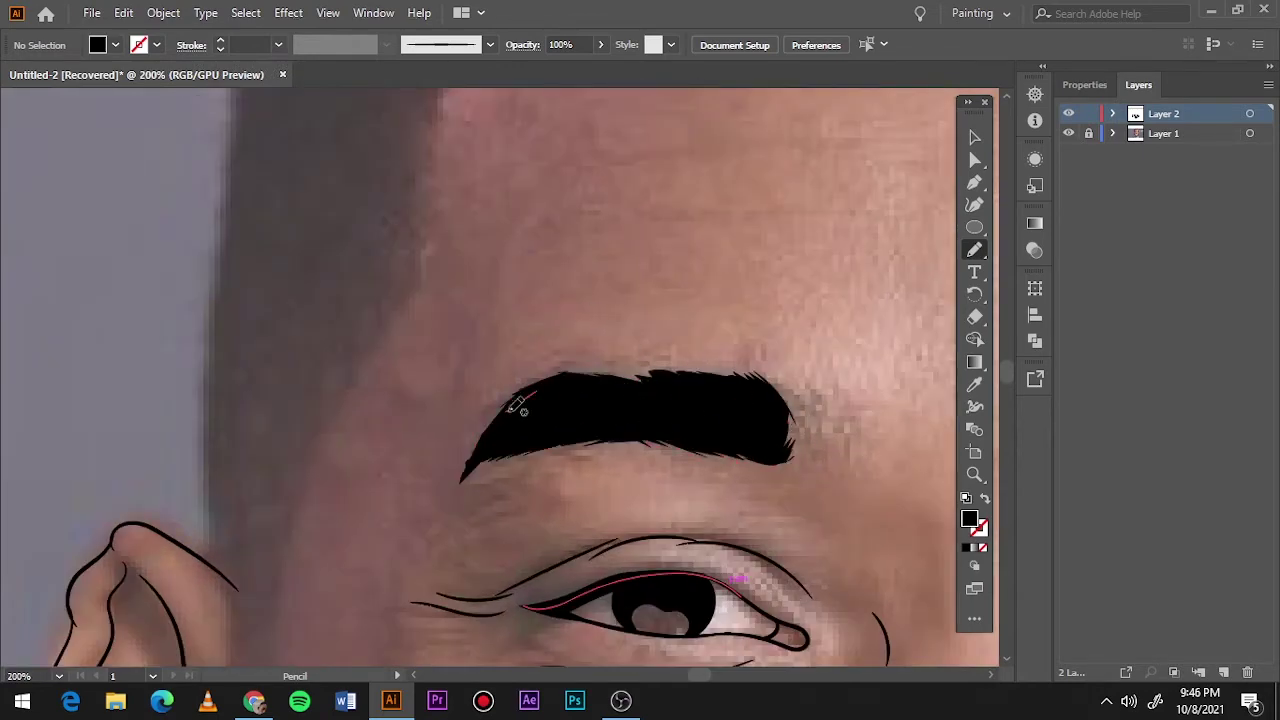
scroll(340, 278, "right", 10)
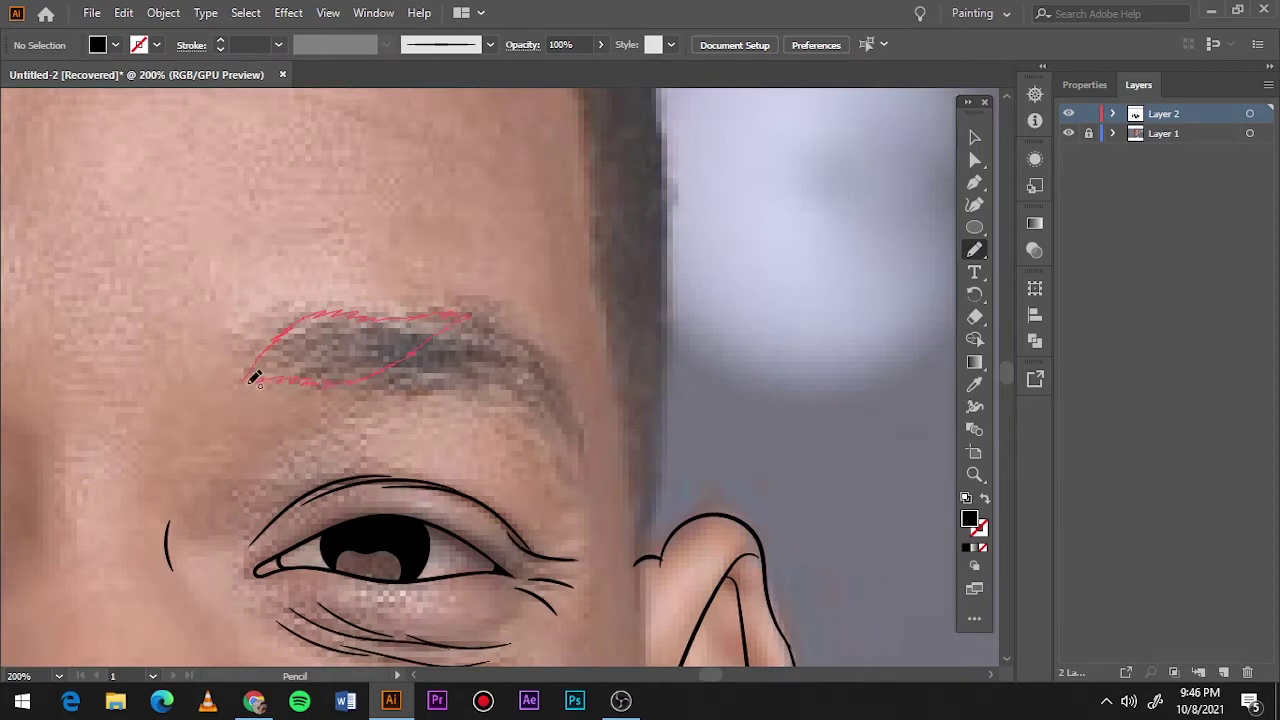
- Draw the second eyebrow as a solid black shape and check it without the photo
left_click_drag(255, 377, 262, 372)
left_click_drag(398, 334, 555, 366)
left_click_drag(355, 378, 491, 391)
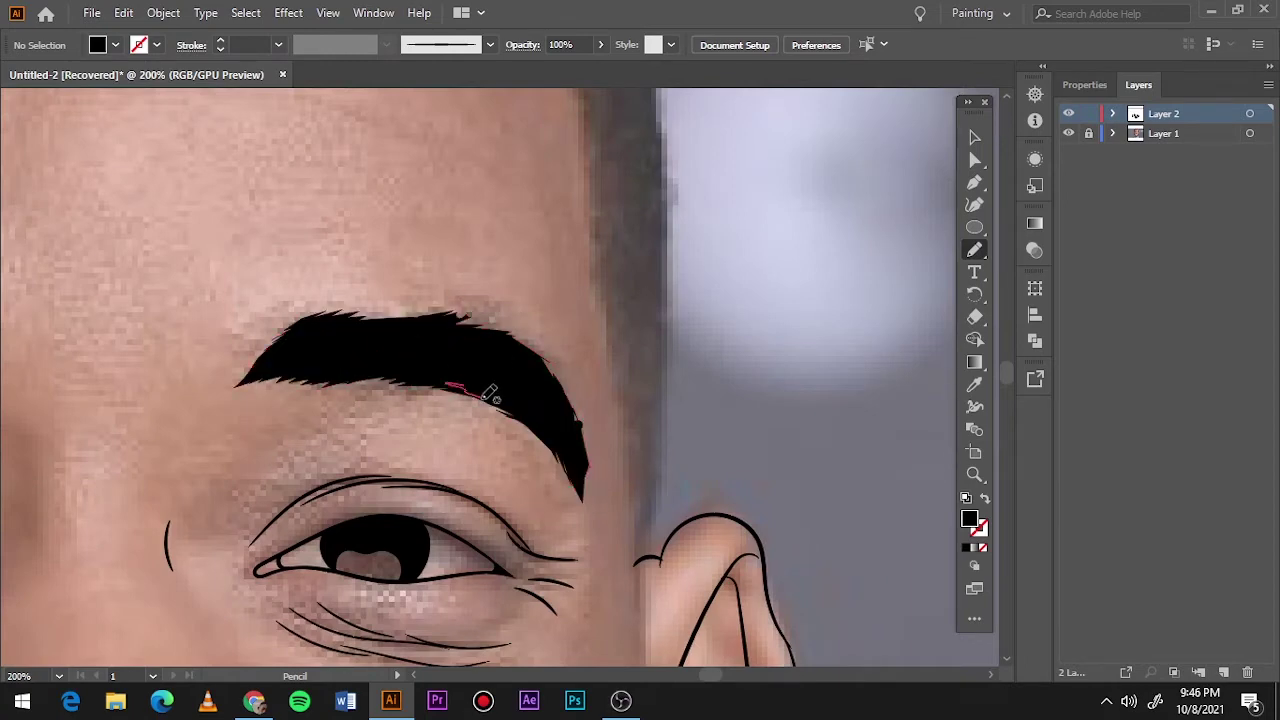
key("ctrl+0")
left_click(1068, 133)
left_click(1068, 133)
- With the Paintbrush, add hair strokes at the first eyebrow's end, the finer ones at 0.25 pt
scroll(598, 315, "up", 6)
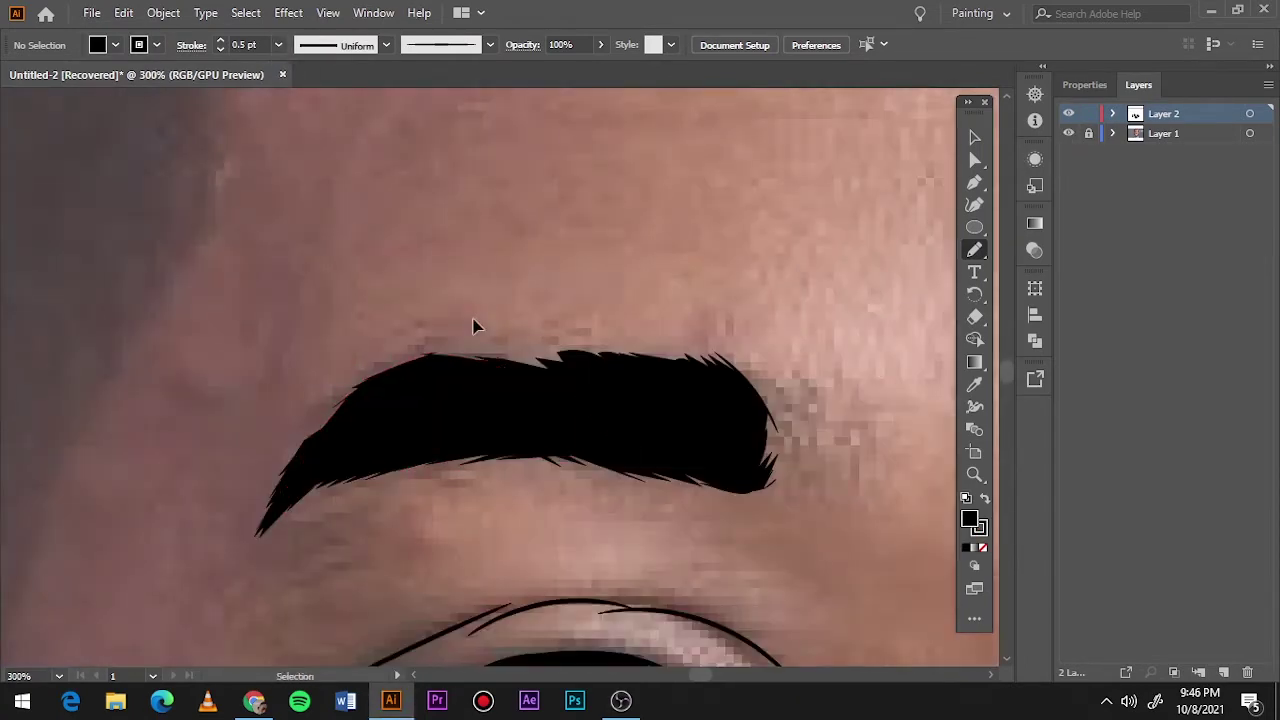
key("b")
key("shift+x")
left_click_drag(710, 385, 735, 476)
left_click_drag(714, 382, 768, 485)
left_click(278, 44)
left_click(297, 68)
left_click_drag(772, 420, 786, 482)
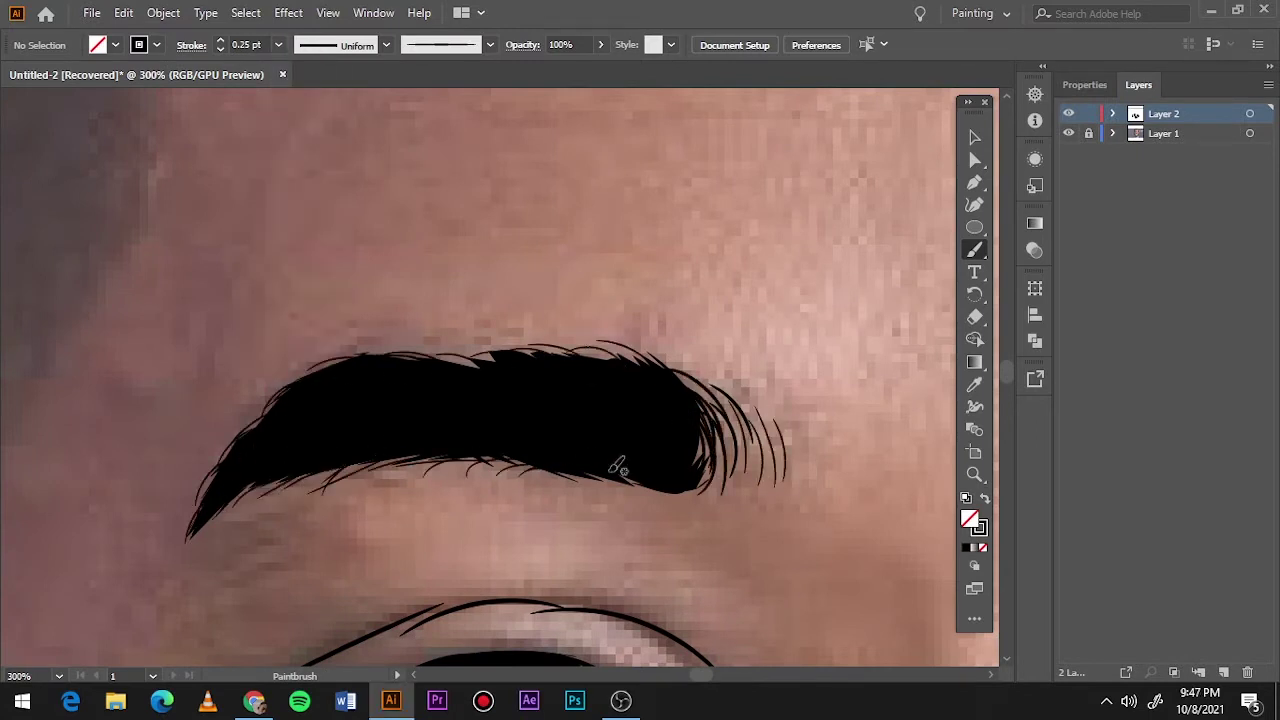
- Paint 0.5 pt hairs on the other eyebrow's end and top edge, then compare with the photo
key("ctrl+0")
scroll(515, 290, "up", 6)
left_click(278, 44)
left_click(297, 87)
mouse_move(495, 318)
left_mouse_down()
mouse_move(425, 360)
mouse_move(630, 312)
mouse_move(866, 354)
mouse_move(928, 535)
left_mouse_up()
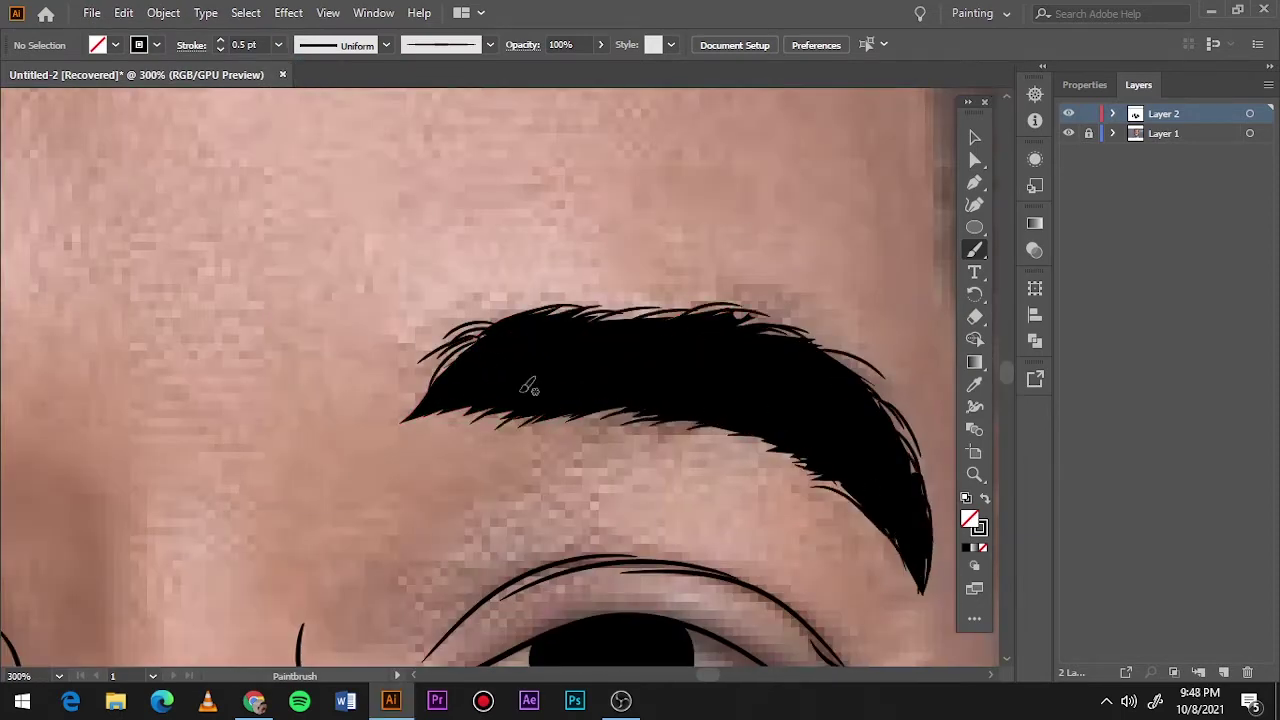
left_click_drag(400, 418, 855, 370)
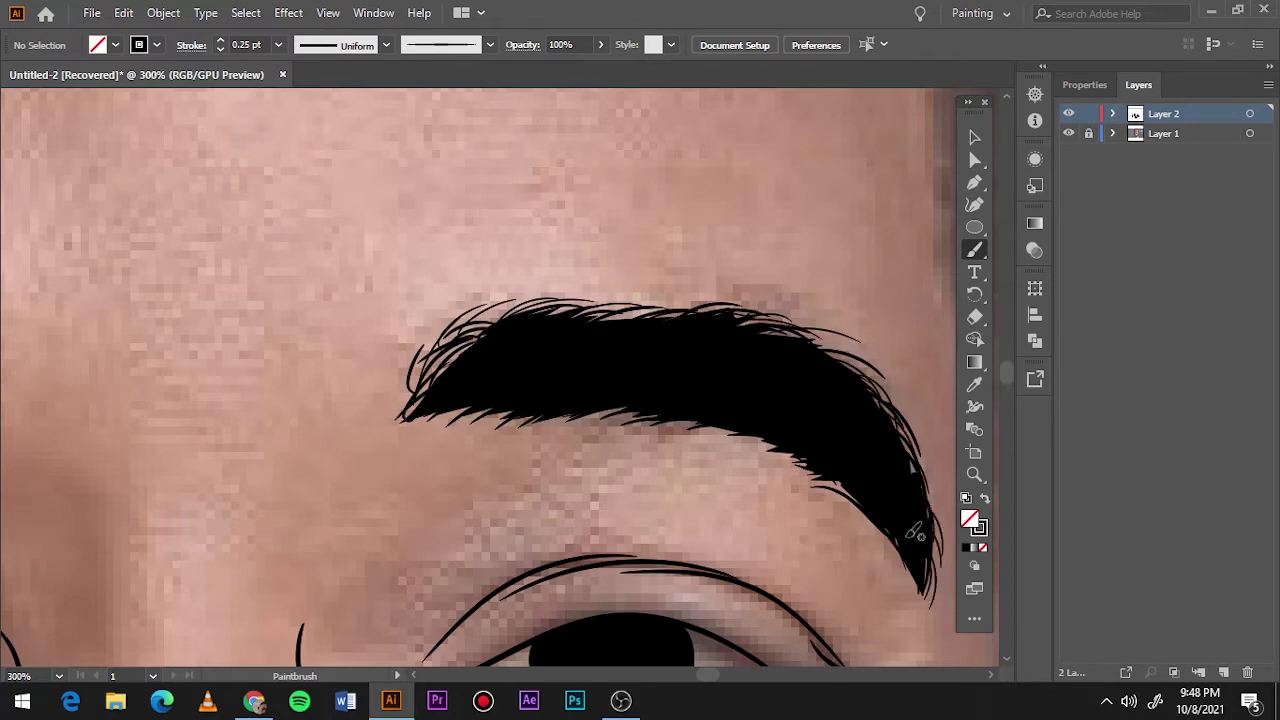
key("ctrl+0")
left_click(1068, 133)
left_click(1068, 133)
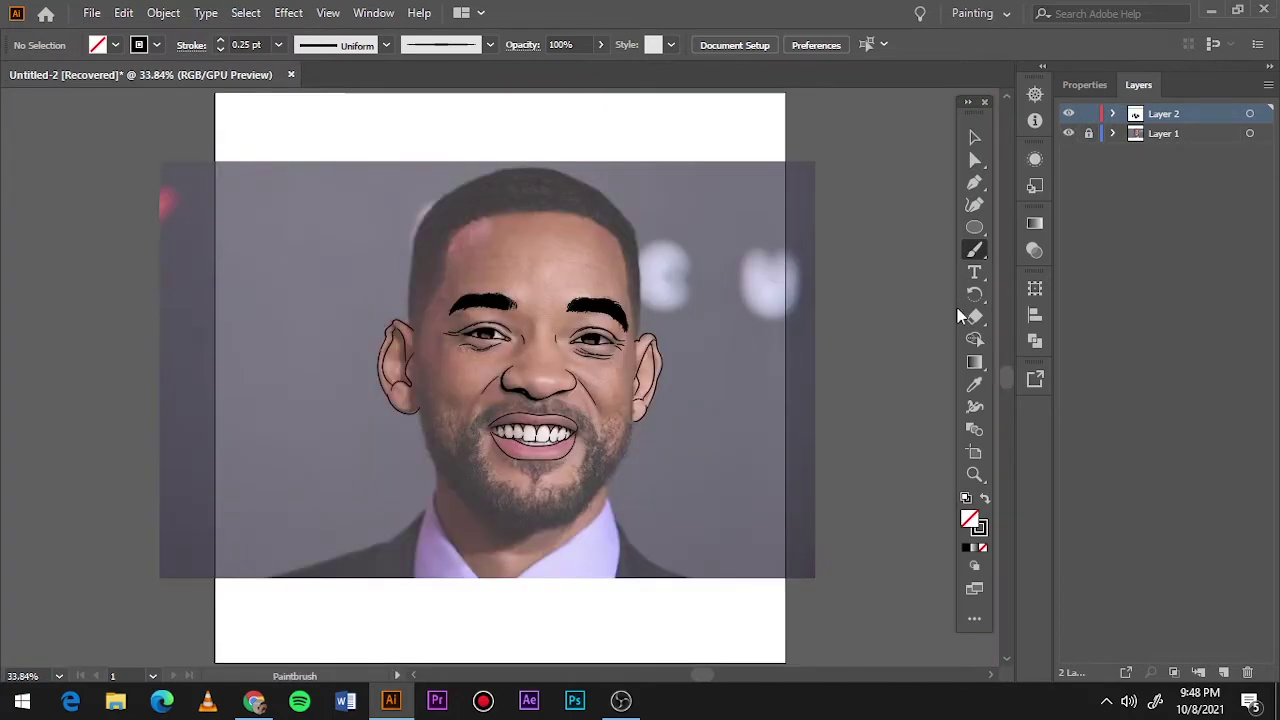
scroll(505, 425, "up", 10)
- Thicken the mouth corner and lip junction strokes with a 0.5 pt Paintbrush
key("]")
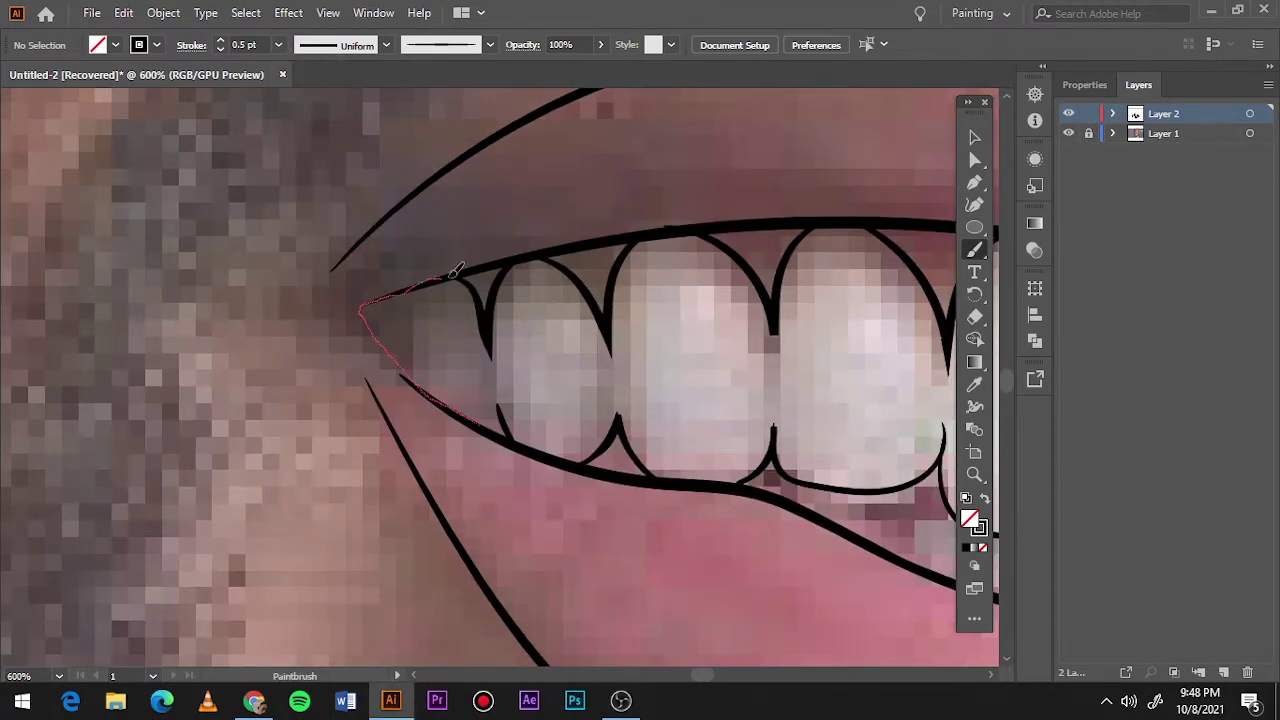
left_click_drag(423, 186, 428, 450)
left_click_drag(378, 393, 375, 388)
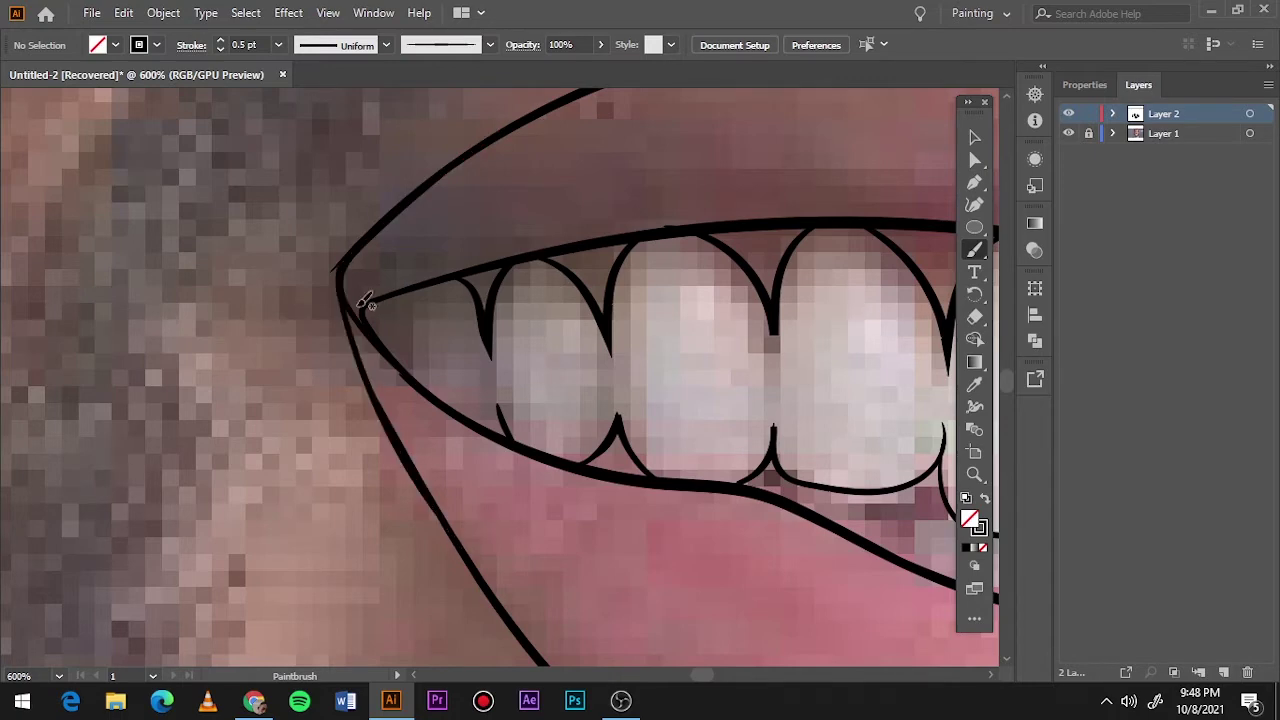
key("ctrl+0")
scroll(585, 461, "up", 10)
left_click_drag(580, 347, 578, 350)
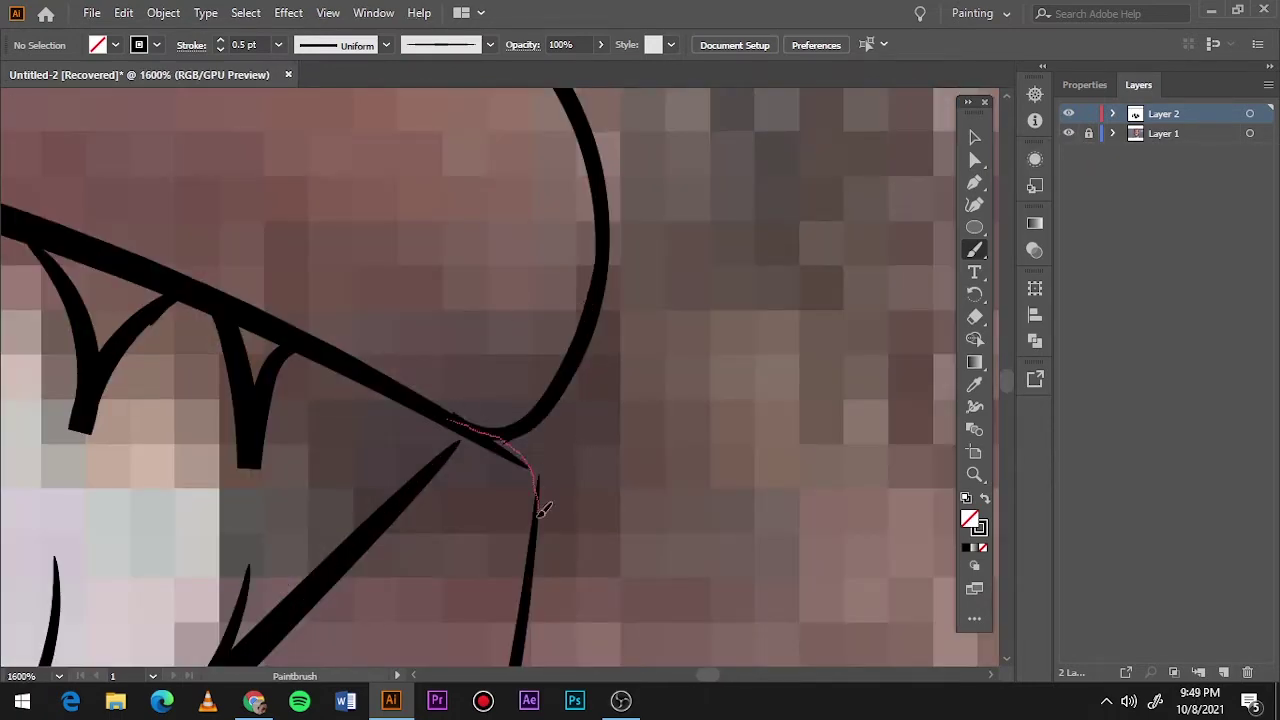
mouse_move(465, 440)
left_mouse_down()
mouse_move(543, 509)
mouse_move(546, 434)
mouse_move(590, 280)
left_mouse_up()
left_click_drag(531, 602, 537, 570)
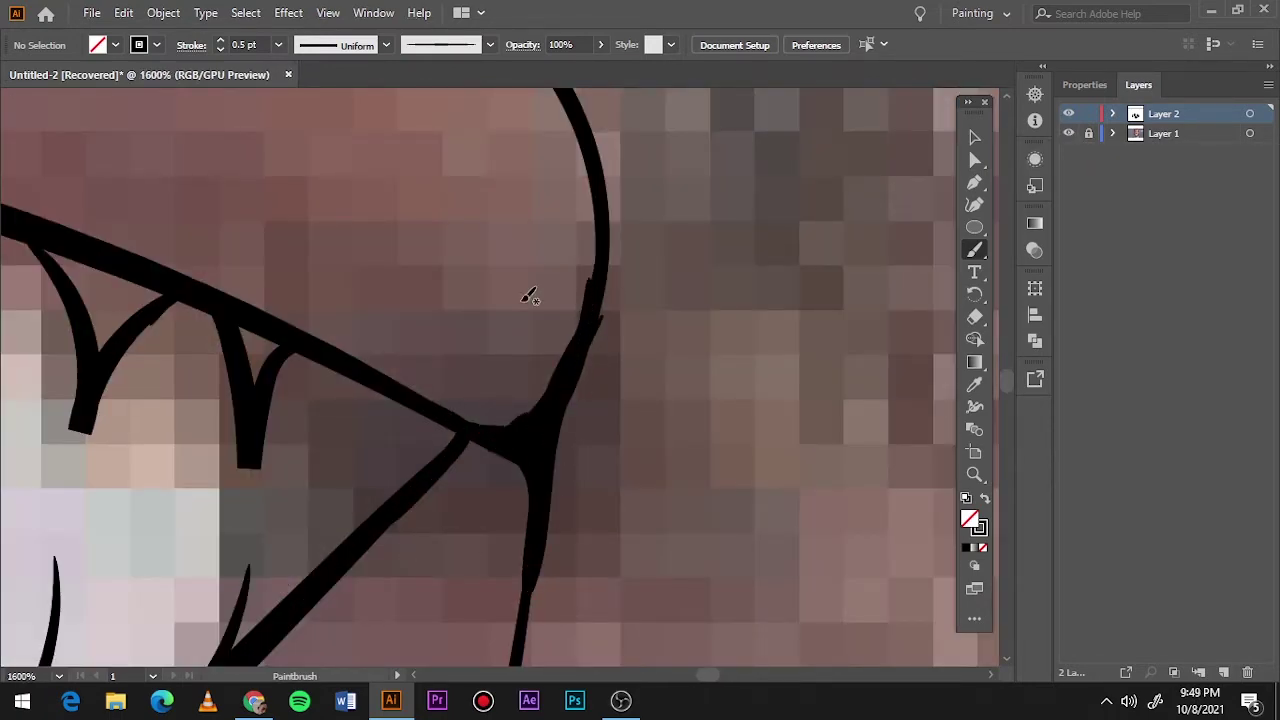
- With the Pencil set to black fill, fill the gap between the teeth and along the gum line
key("ctrl+minus")
key("n")
key("shift+x")
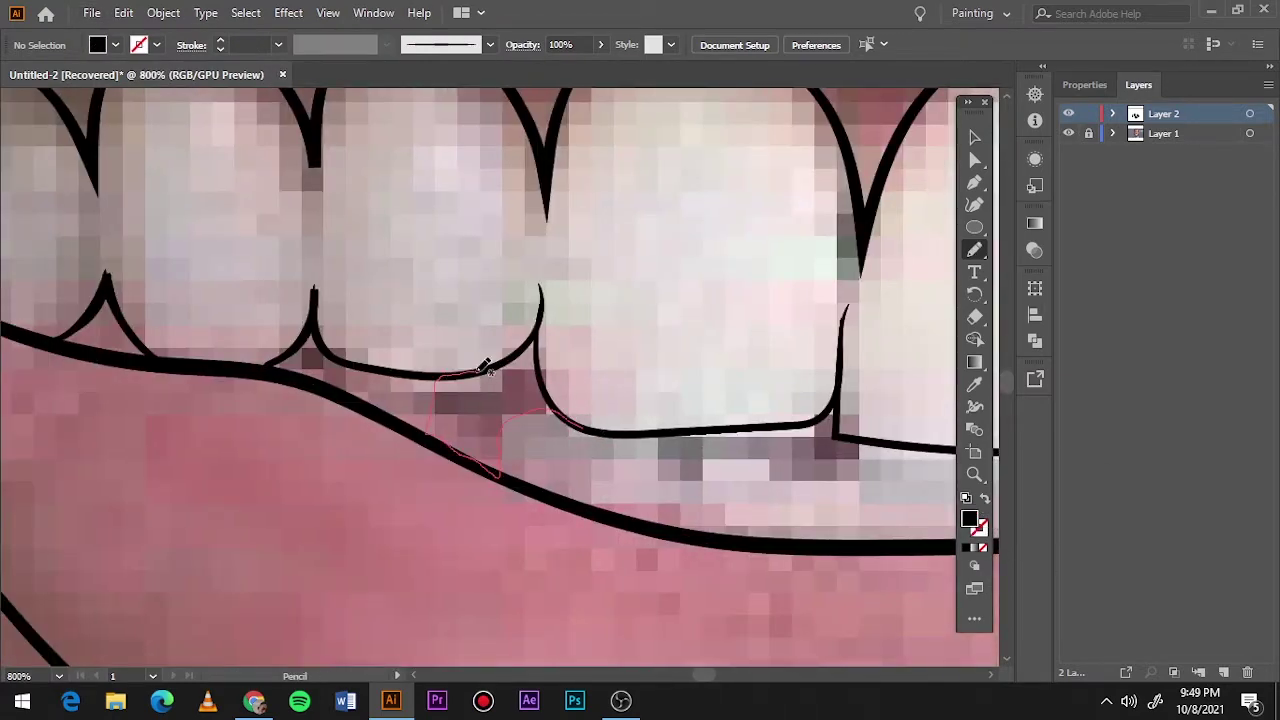
left_click_drag(561, 400, 545, 290)
left_click_drag(463, 383, 490, 468)
- Fill the upper-left lip edge, the remaining tooth gaps and the teeth-lip shadow in black
scroll(529, 406, "left", 5)
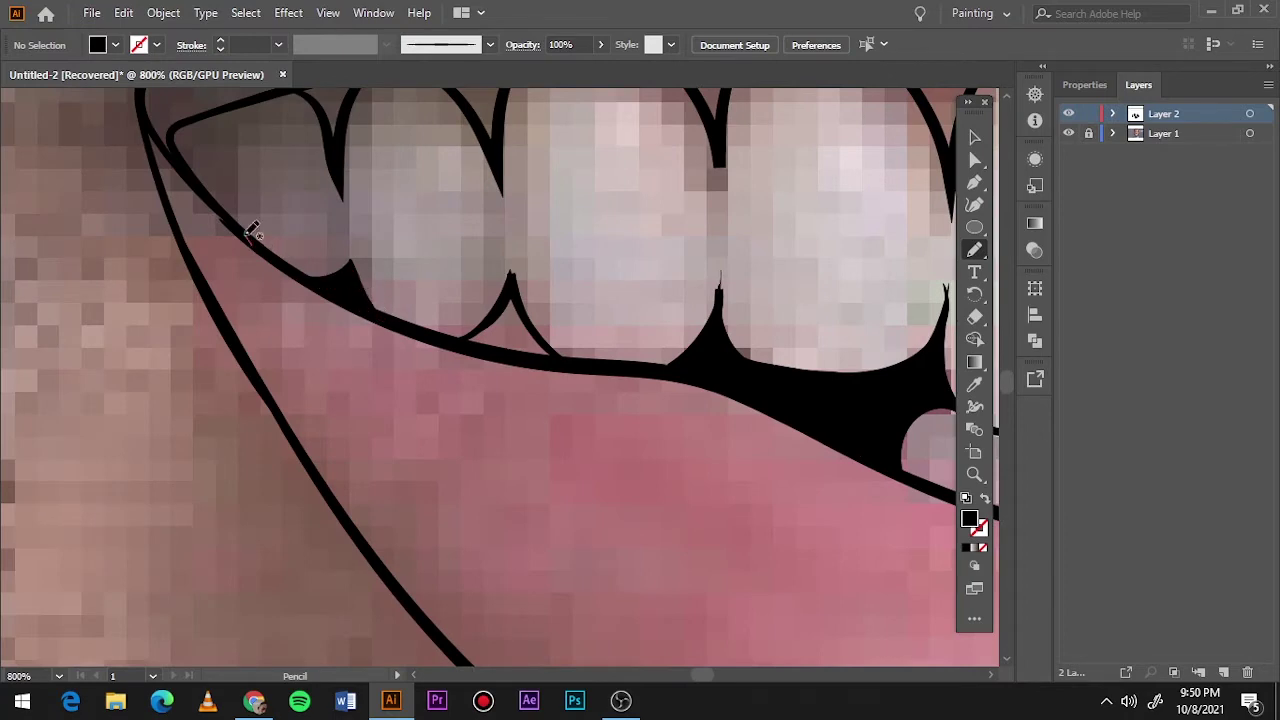
left_click_drag(250, 235, 220, 200)
left_click_drag(595, 362, 510, 325)
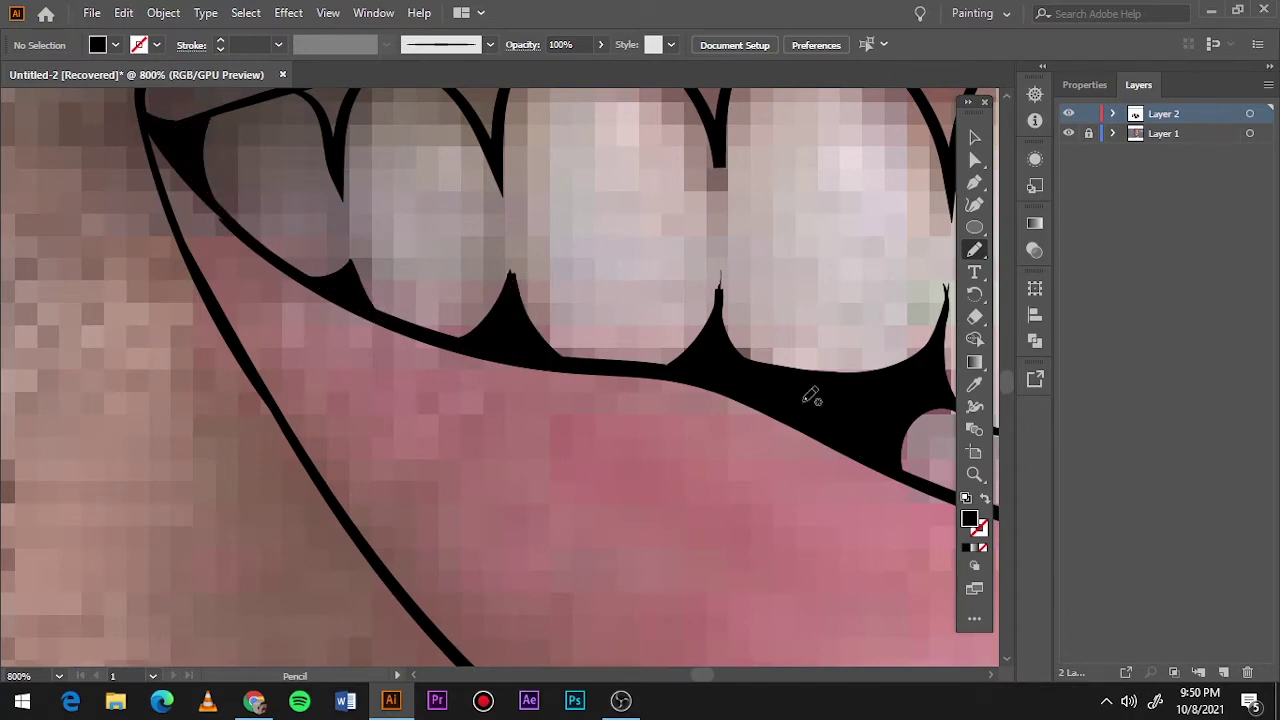
scroll(811, 394, "right", 10)
scroll(757, 440, "down", 1)
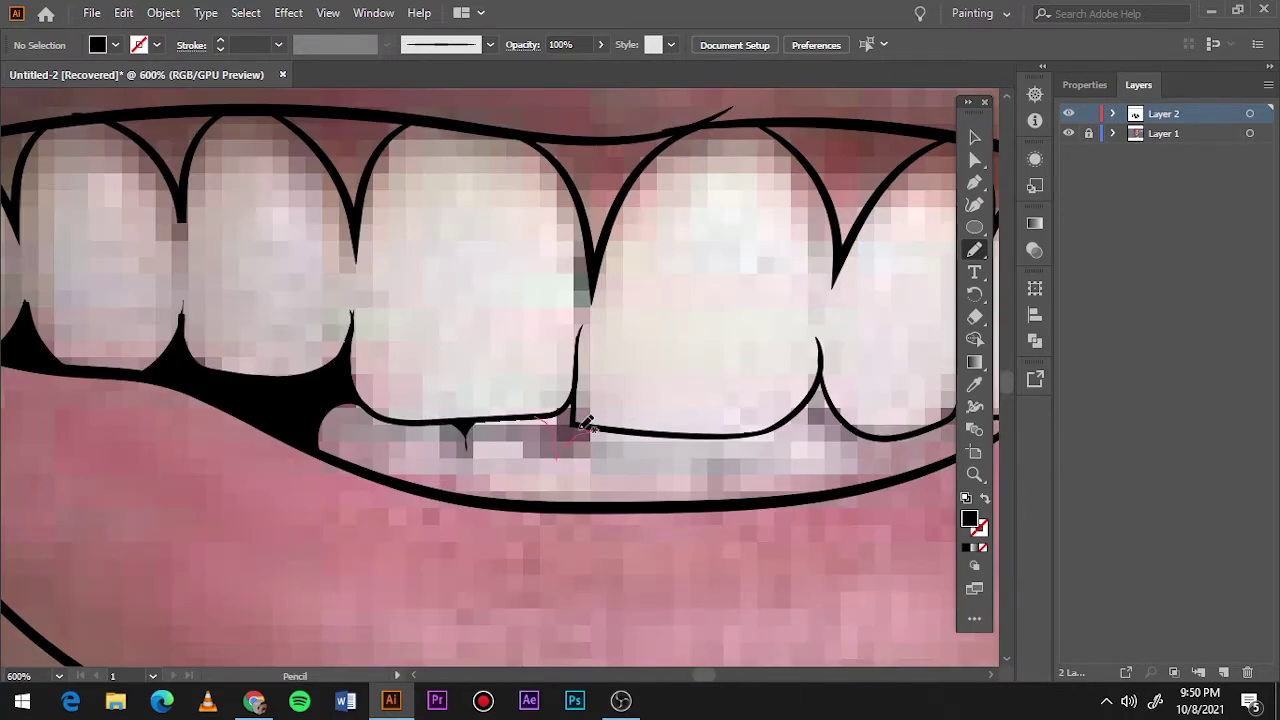
left_click_drag(588, 424, 572, 422)
left_click_drag(705, 432, 743, 429)
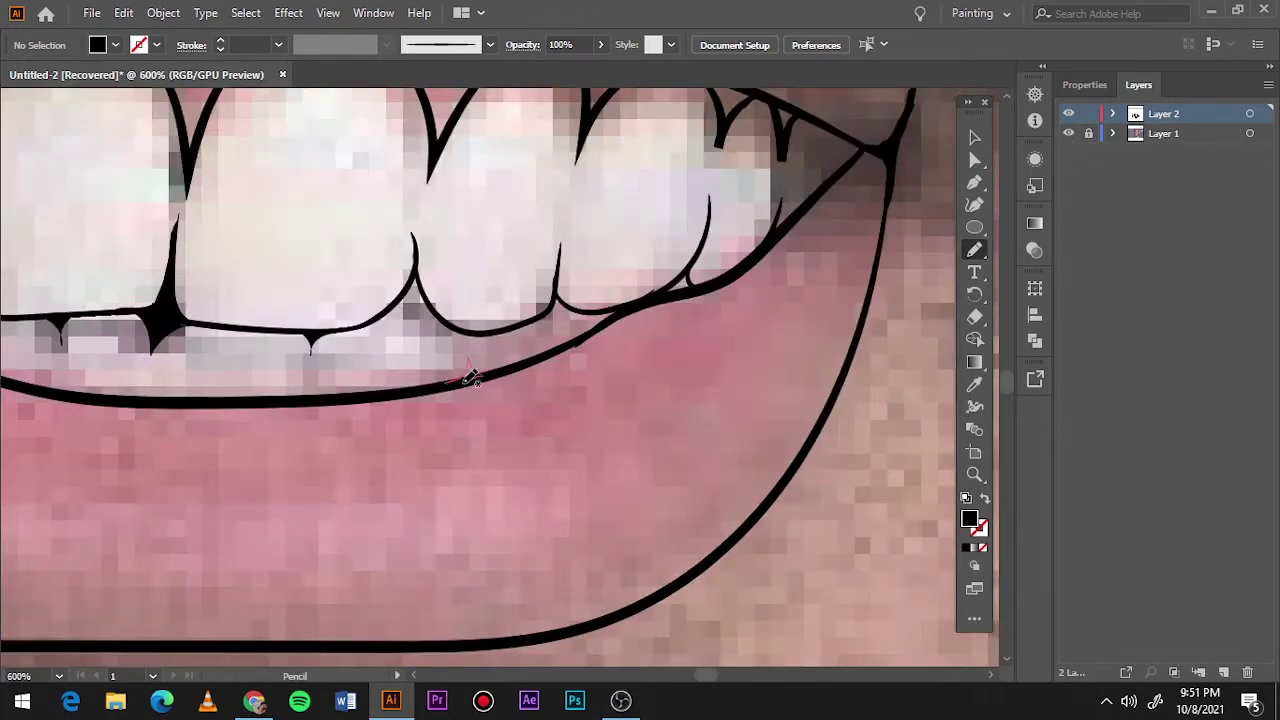
left_click_drag(798, 120, 812, 120)
- Draw the black beard shape down the left jaw toward the cheek
key("ctrl+0")
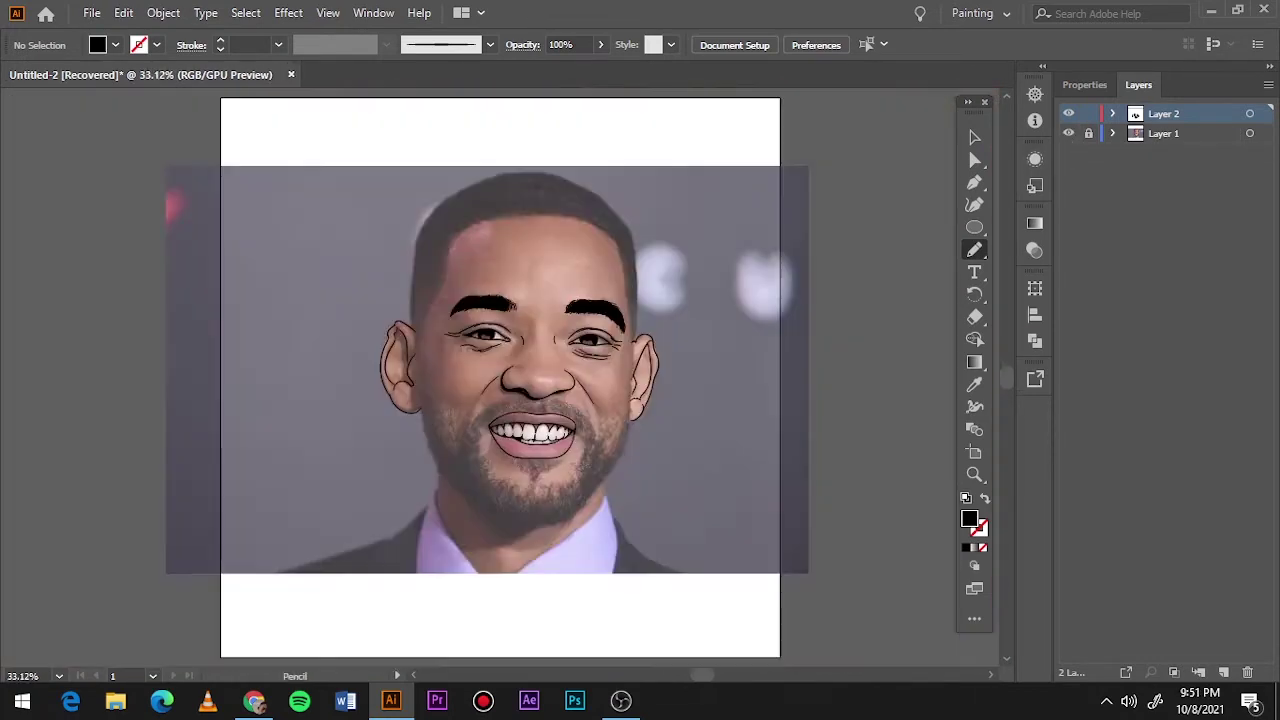
left_click(1068, 133)
left_click(1068, 133)
scroll(438, 373, "up", 4)
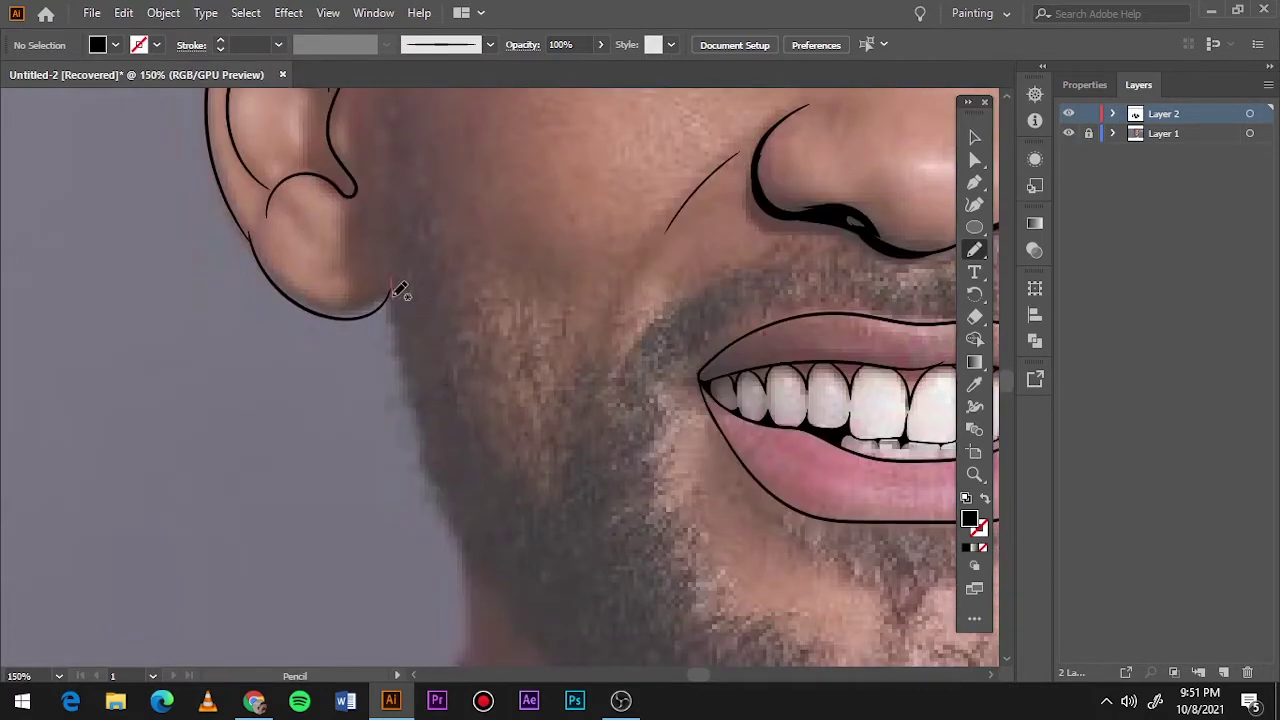
mouse_move(400, 290)
left_mouse_down()
mouse_move(517, 603)
mouse_move(403, 229)
mouse_move(400, 285)
left_mouse_up()
scroll(455, 345, "up", 3)
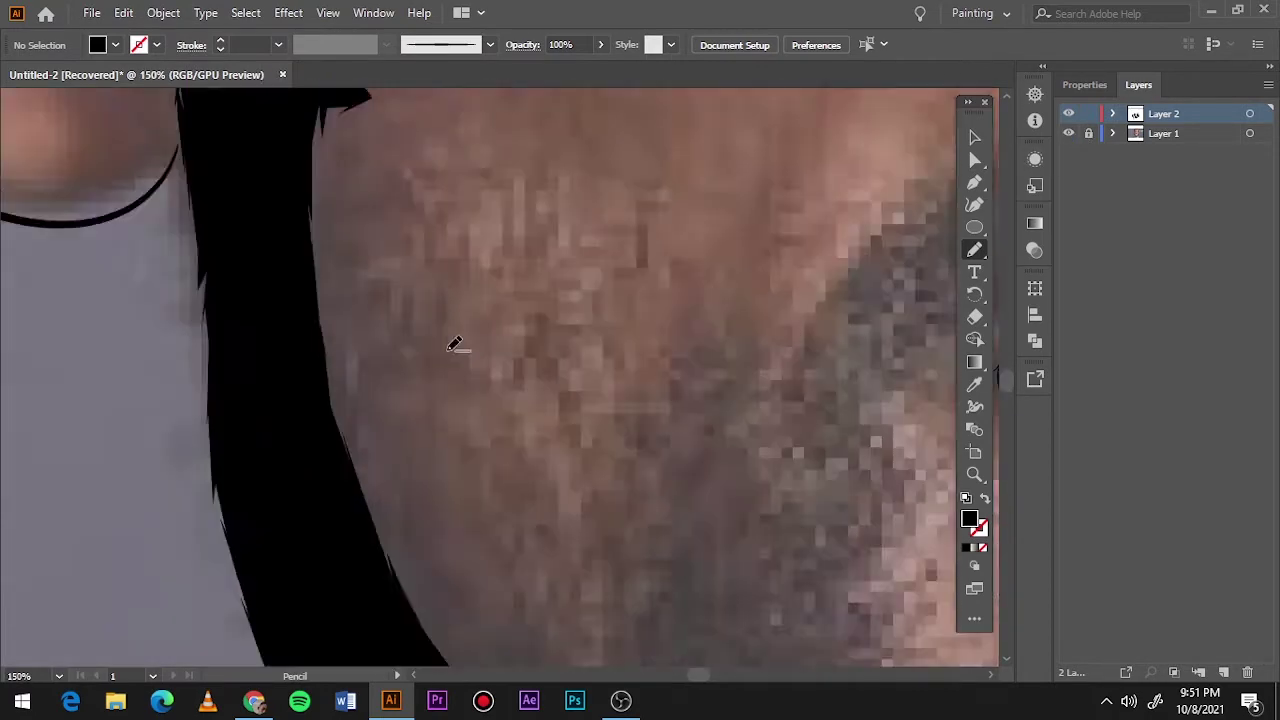
scroll(455, 345, "down", 2)
left_click_drag(400, 486, 371, 266)
scroll(403, 480, "down", 2)
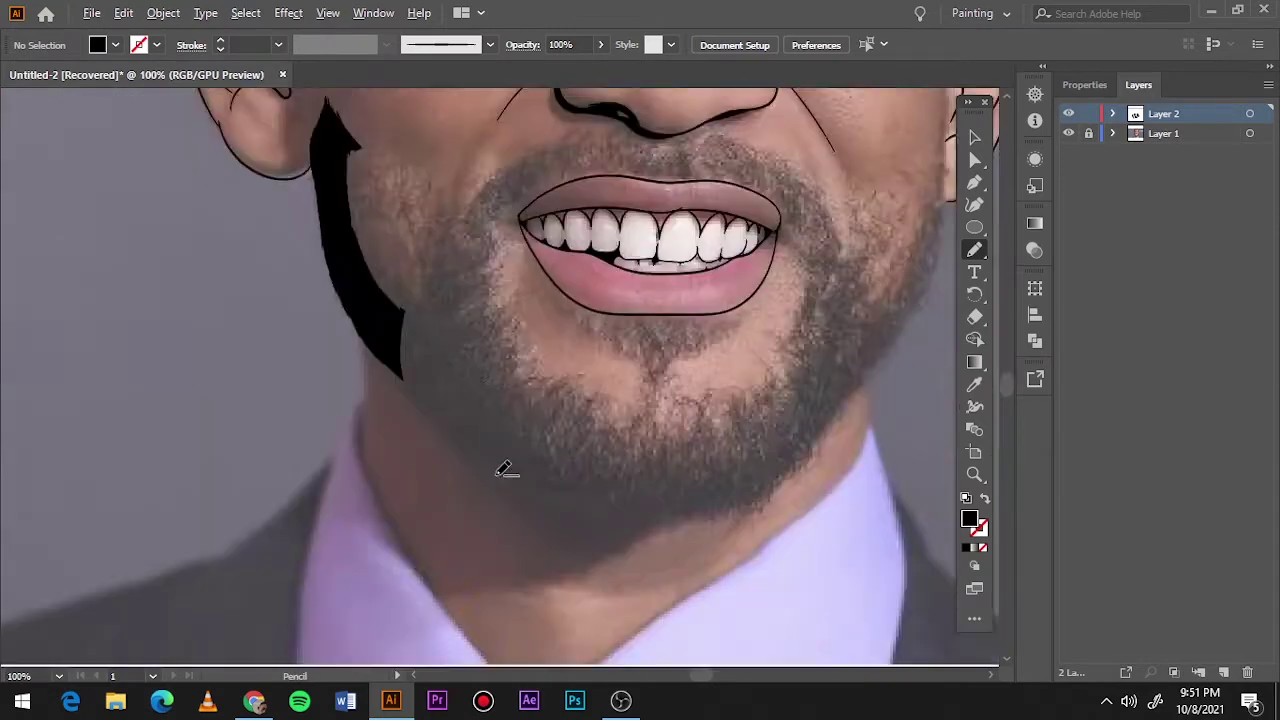
scroll(500, 470, "up", 1)
left_click_drag(335, 422, 443, 288)
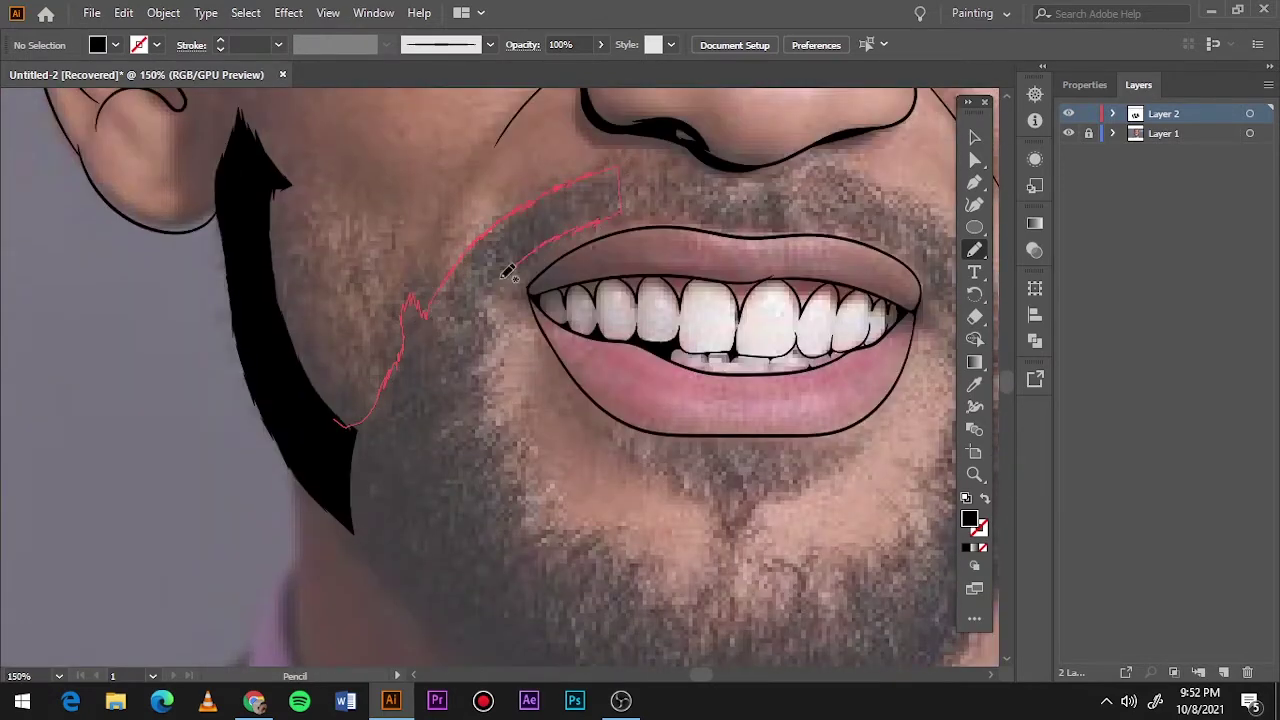
mouse_move(437, 624)
left_mouse_down()
mouse_move(291, 409)
mouse_move(300, 418)
left_mouse_up()
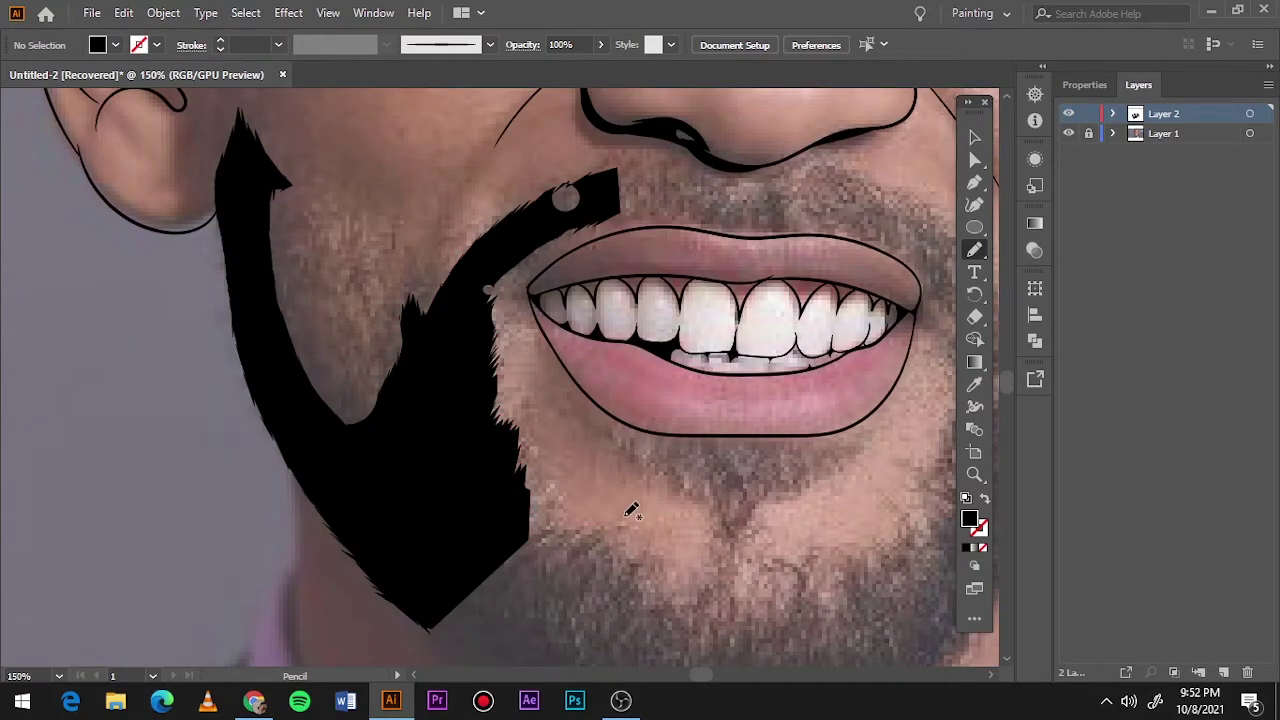
- Trace the black beard around the chin, undoing misdrawn pieces
scroll(505, 450, "down", 3)
scroll(318, 252, "right", 3)
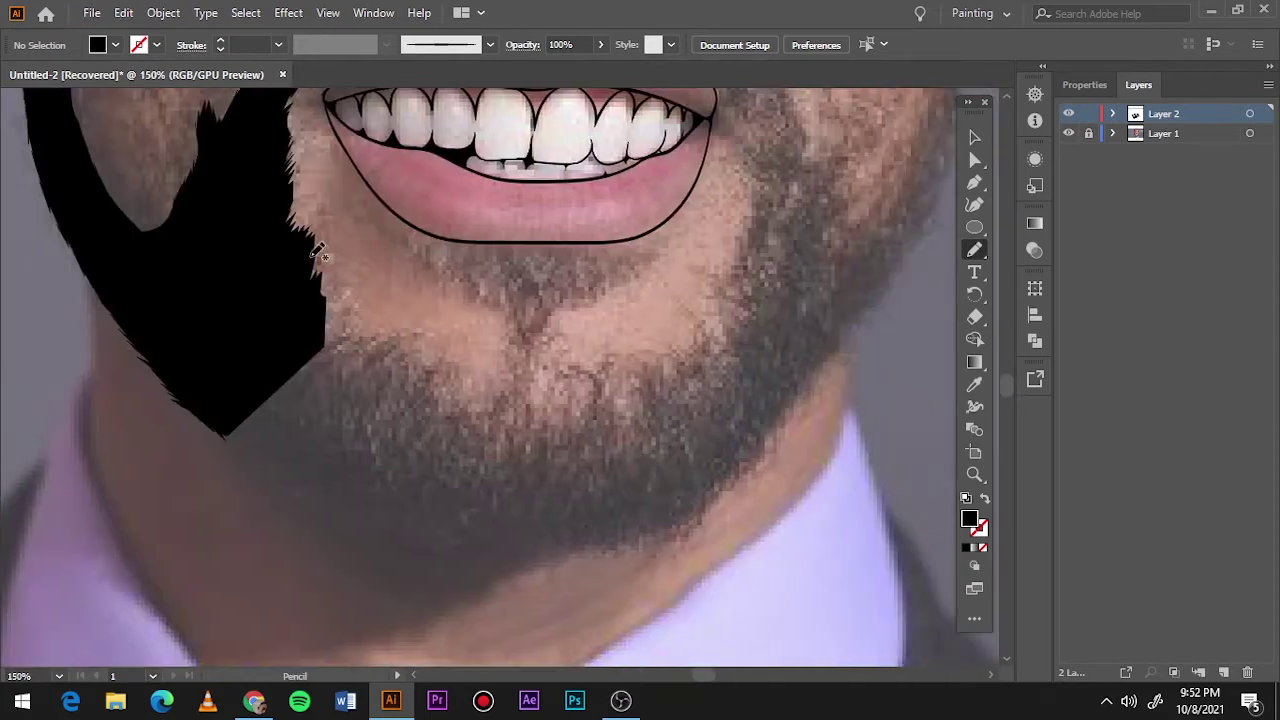
left_click_drag(421, 354, 500, 471)
key("ctrl+z")
mouse_move(307, 318)
left_mouse_down()
mouse_move(371, 343)
mouse_move(457, 529)
mouse_move(213, 377)
mouse_move(343, 457)
left_mouse_up()
key("h")
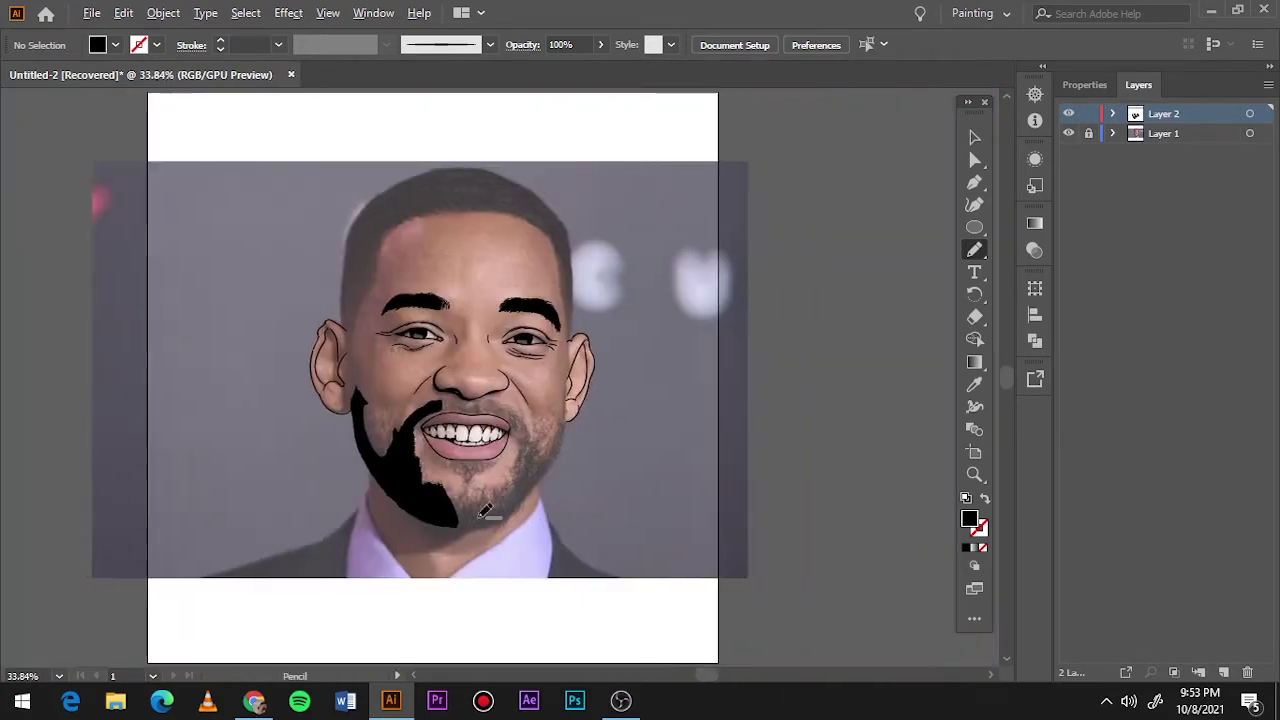
mouse_move(207, 290)
left_mouse_down()
mouse_move(222, 328)
mouse_move(290, 380)
left_mouse_up()
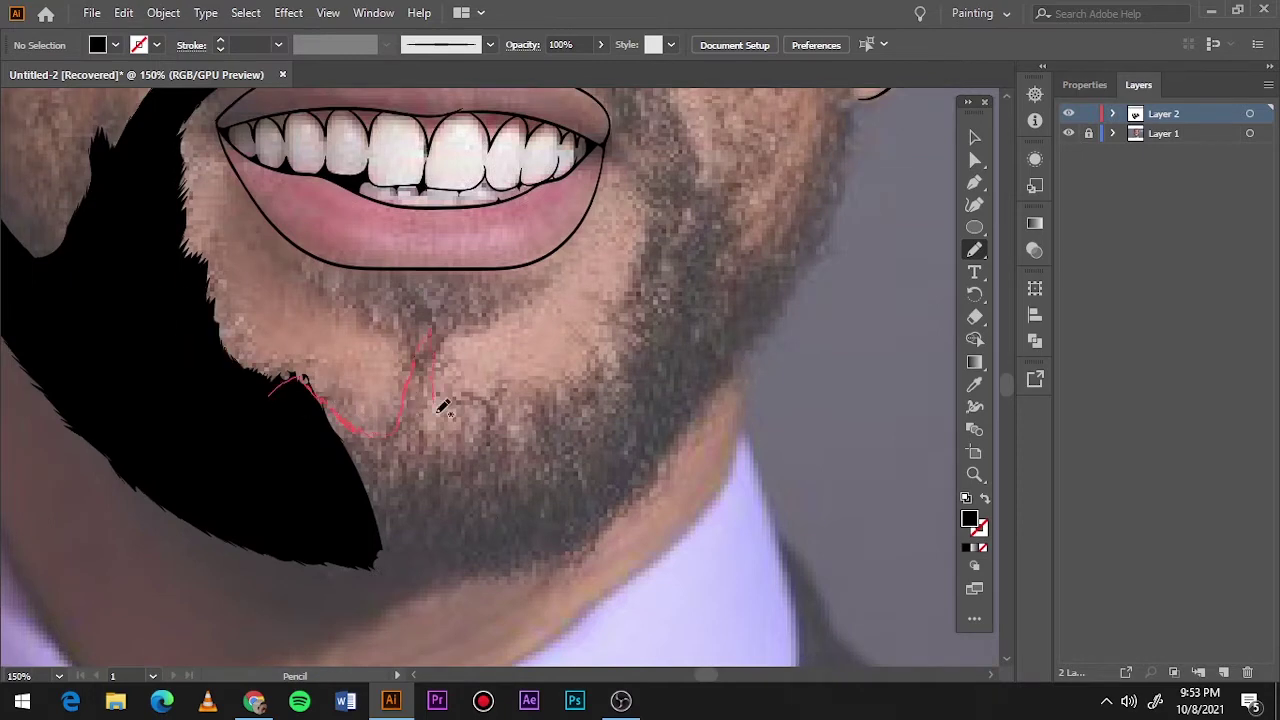
mouse_move(437, 405)
left_mouse_down()
mouse_move(417, 571)
mouse_move(350, 425)
left_mouse_up()
left_click_drag(437, 318, 432, 324)
key("ctrl+z")
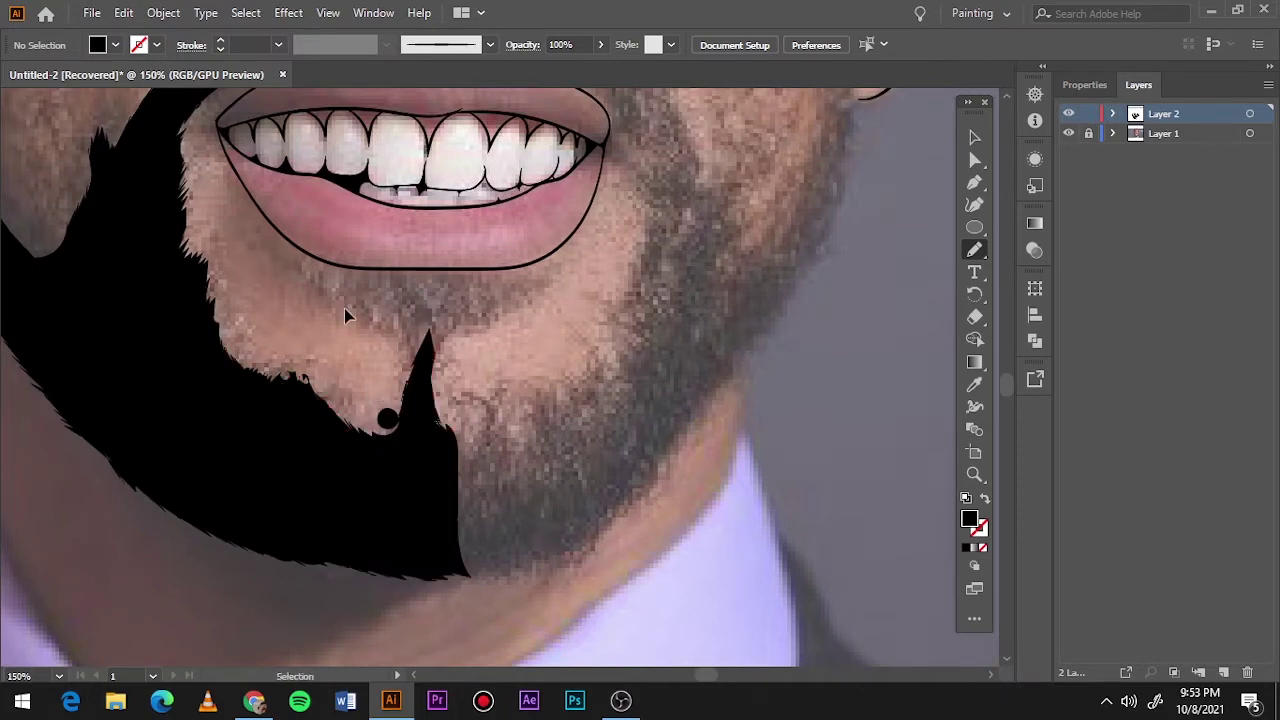
key("ctrl+z")
- Draw the chin strip below the lip and extend the beard along the lower and right jaw
left_click_drag(310, 384, 360, 435)
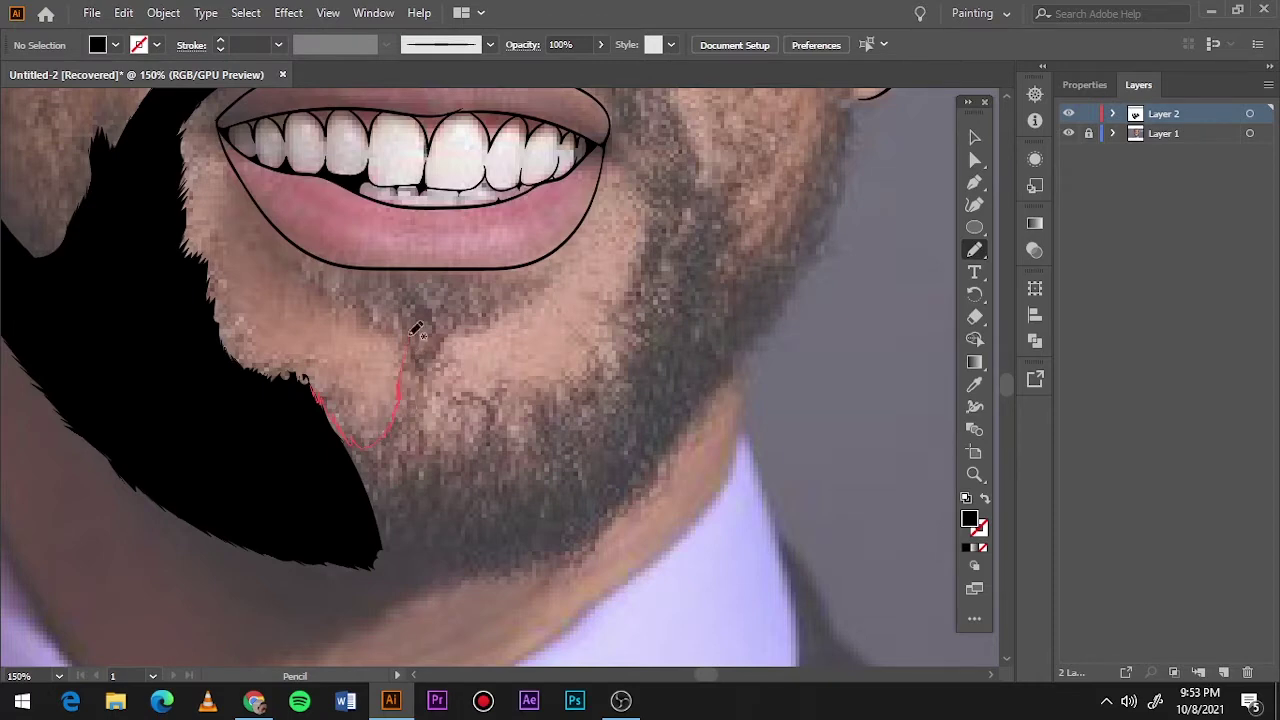
left_click_drag(458, 568, 445, 578)
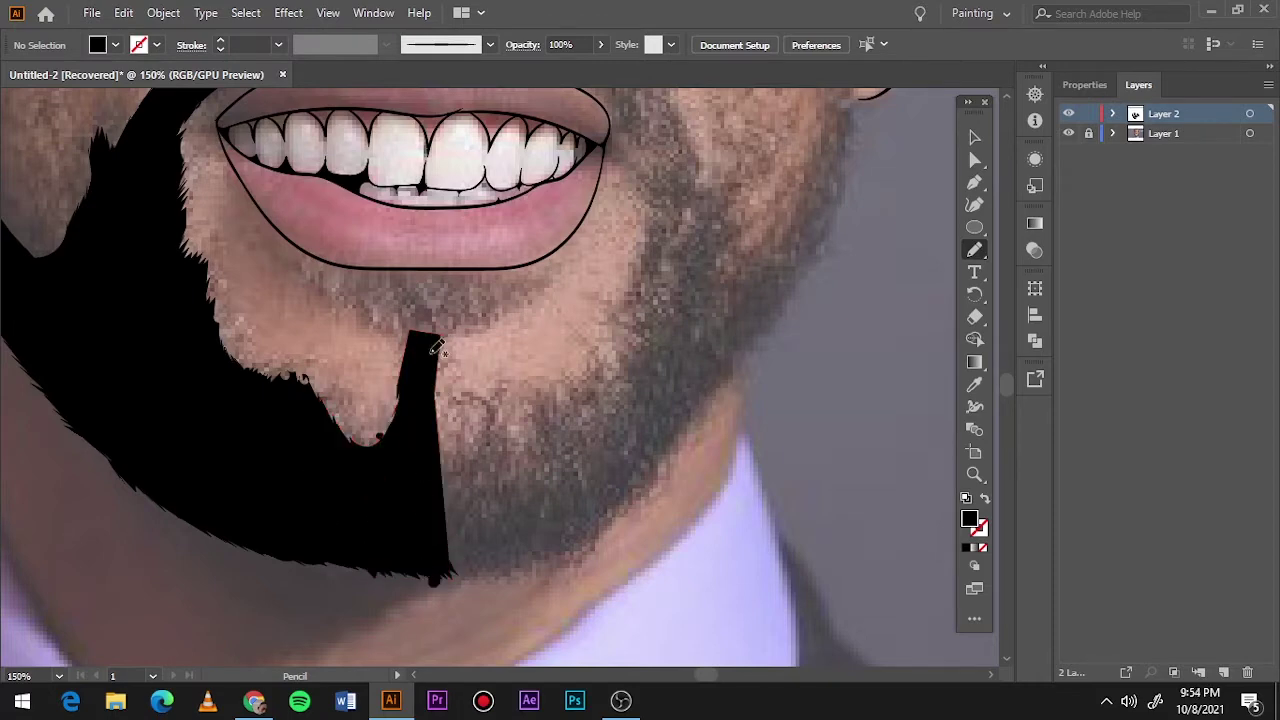
left_click_drag(432, 340, 528, 433)
mouse_move(608, 520)
left_mouse_down()
mouse_move(505, 565)
mouse_move(755, 335)
left_mouse_up()
left_click_drag(645, 272, 640, 285)
scroll(600, 580, "up", 5)
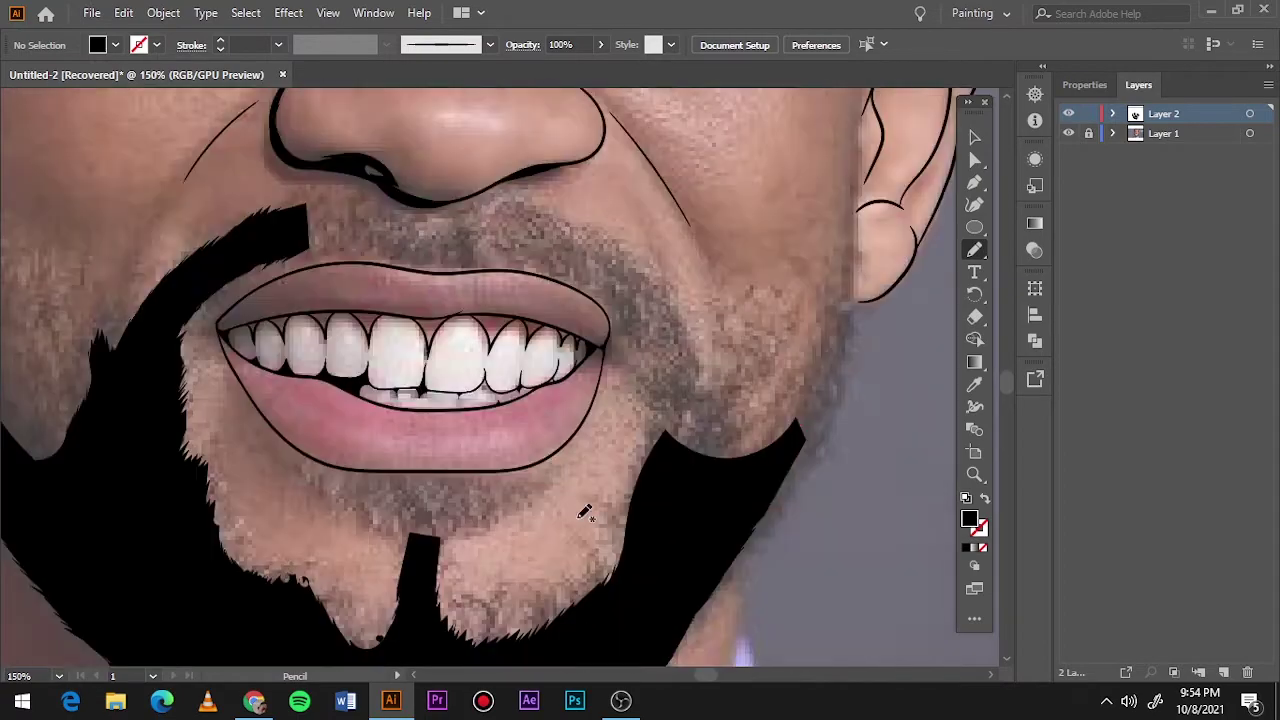
- Compare against the reference photo, then fill the beard along the right jaw
key("ctrl+0")
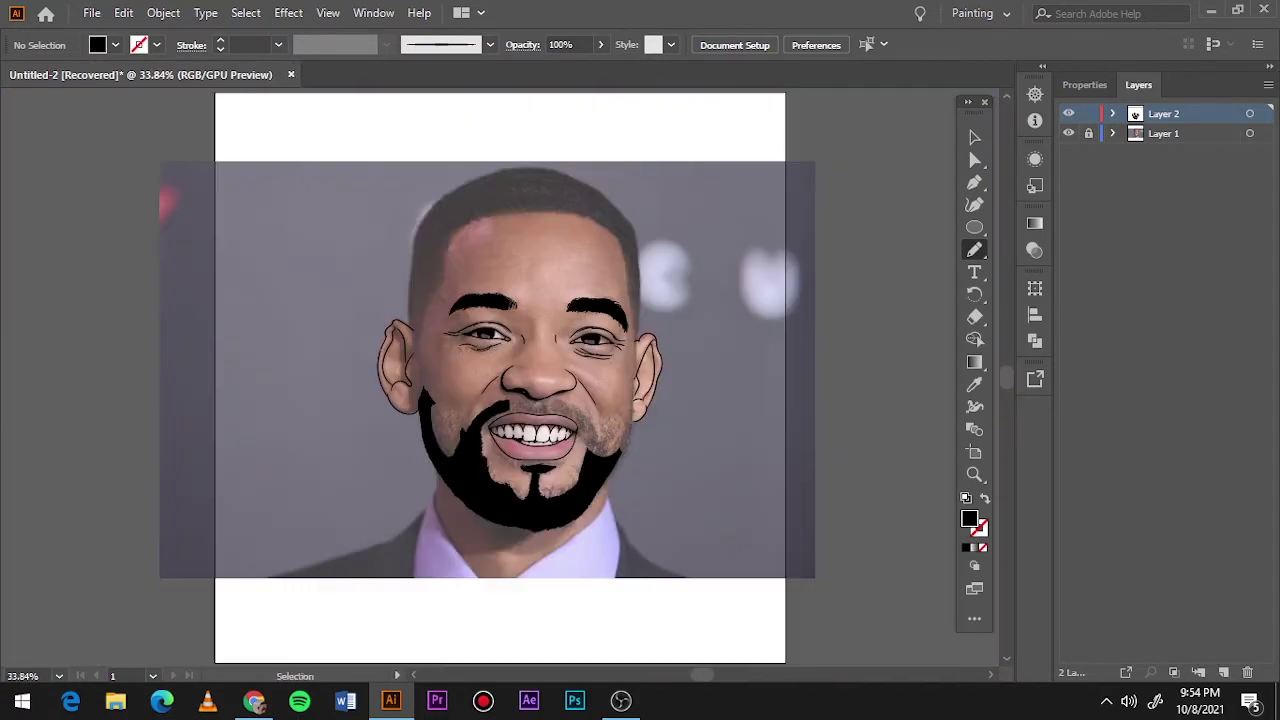
left_click(1068, 133)
left_click(1068, 133)
scroll(625, 425, "up", 5)
scroll(625, 425, "up", 1)
left_click_drag(614, 530, 645, 478)
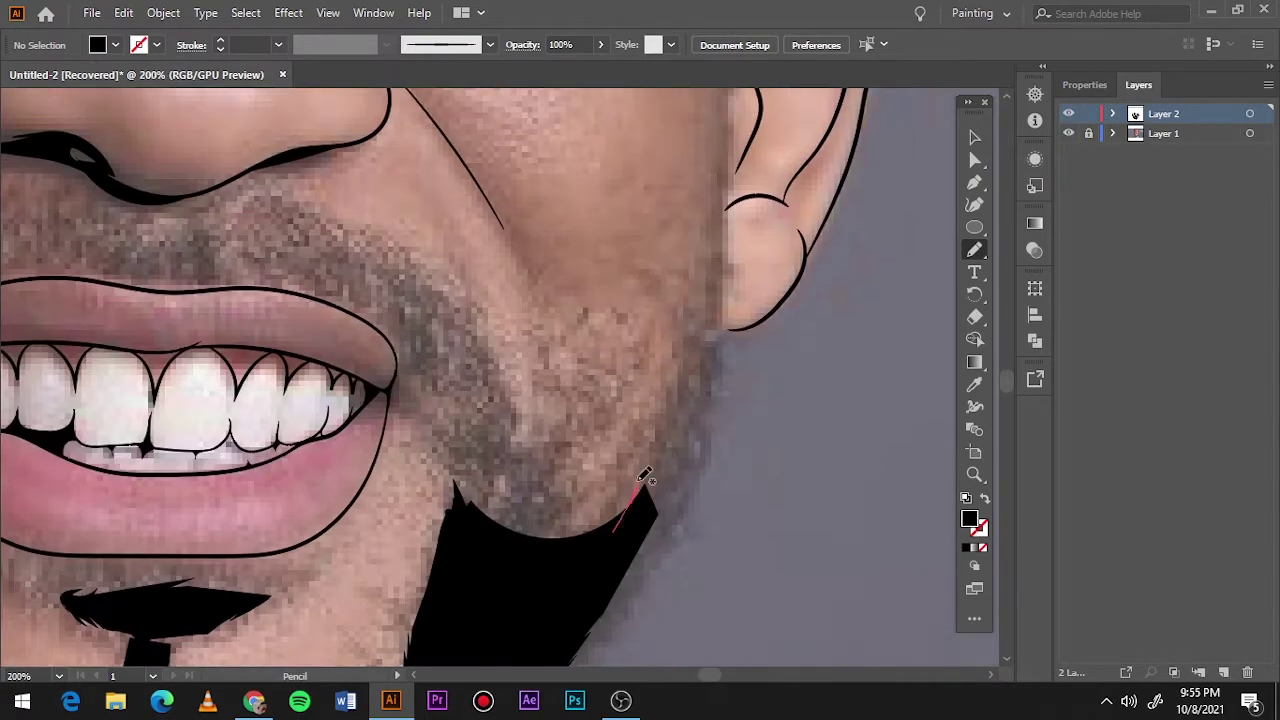
left_click_drag(730, 175, 600, 594)
scroll(600, 594, "down", 3)
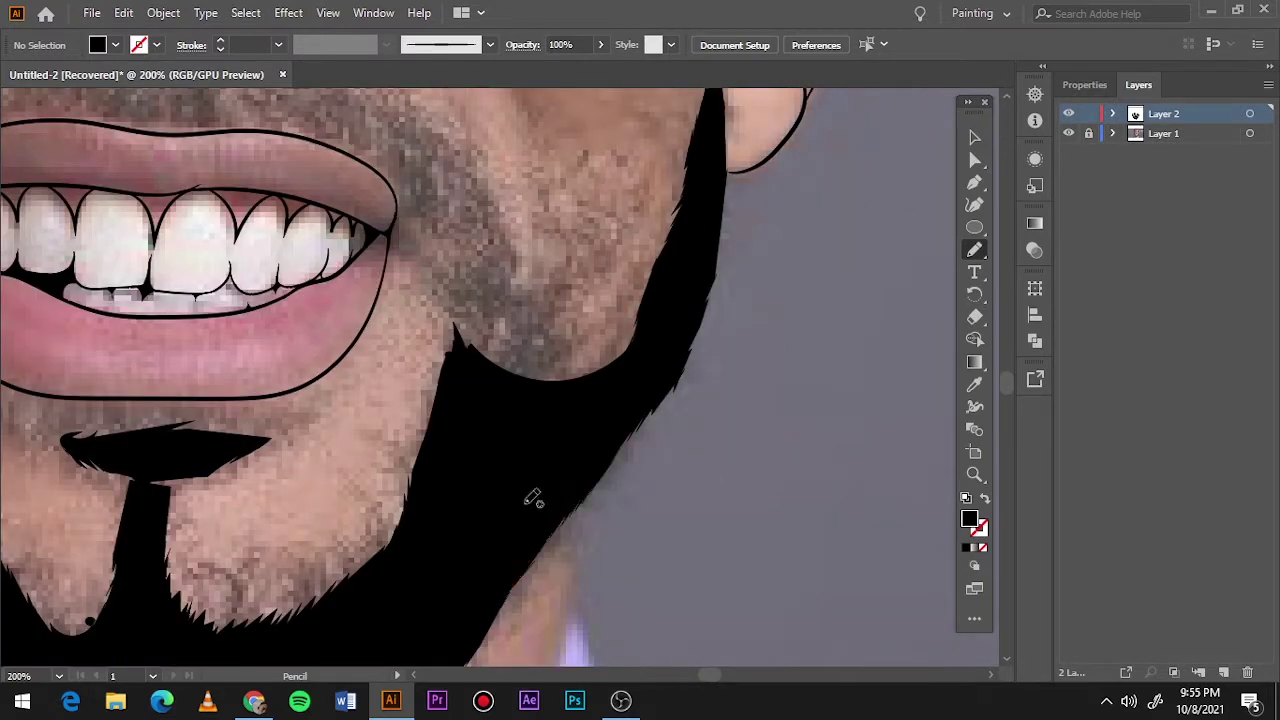
left_click_drag(512, 600, 575, 515)
scroll(575, 515, "up", 4)
scroll(575, 515, "left", 4)
- Fill the right cheek beard, the moustache and the patch above the upper lip black
left_click_drag(763, 531, 812, 603)
left_click_drag(630, 455, 610, 440)
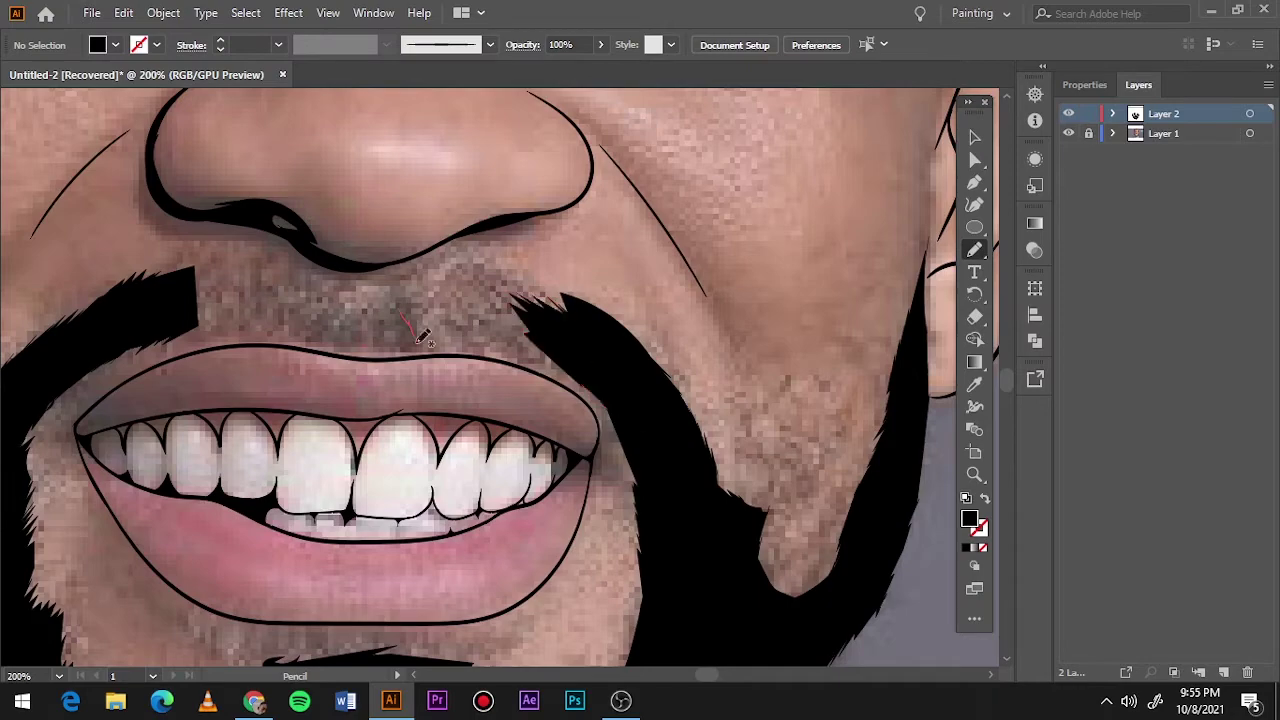
left_click_drag(350, 350, 420, 340)
key("ctrl+0")
left_click(1068, 133)
left_click(1068, 133)
- Paint short unfilled Paintbrush hair strokes along the beard edge
key("b")
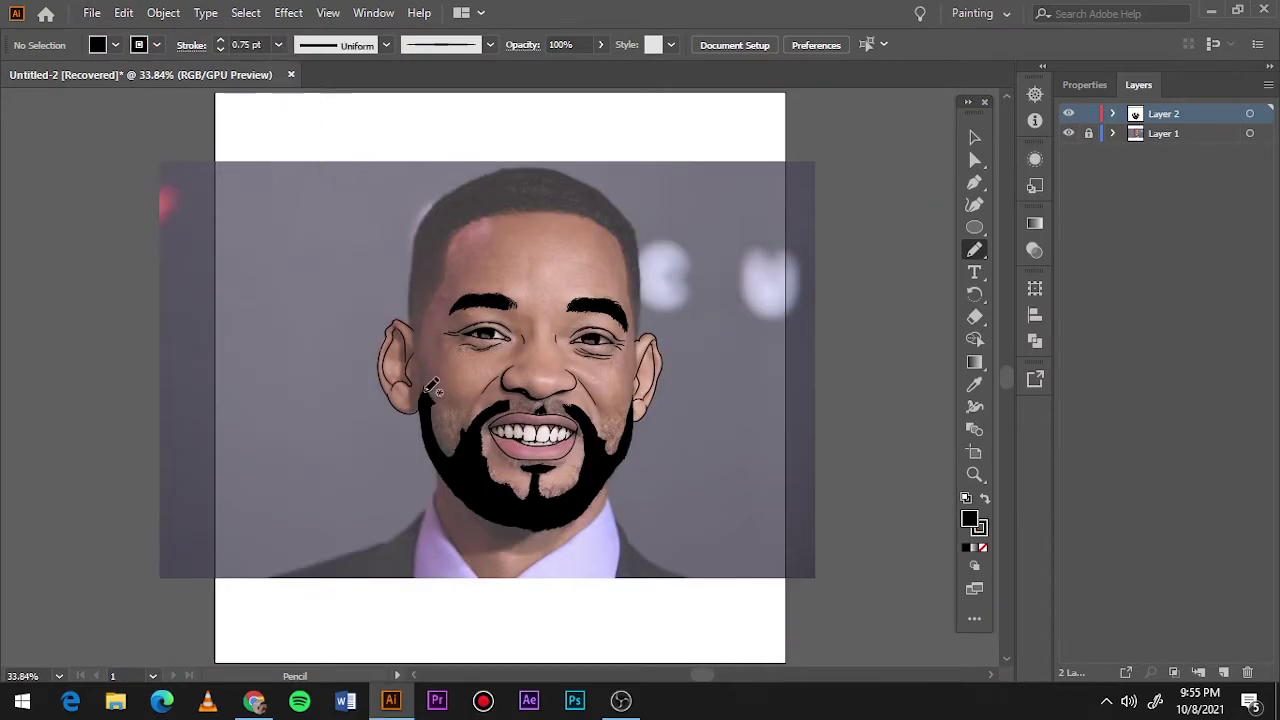
scroll(388, 585, "up", 5)
key("slash")
scroll(600, 302, "down", 5)
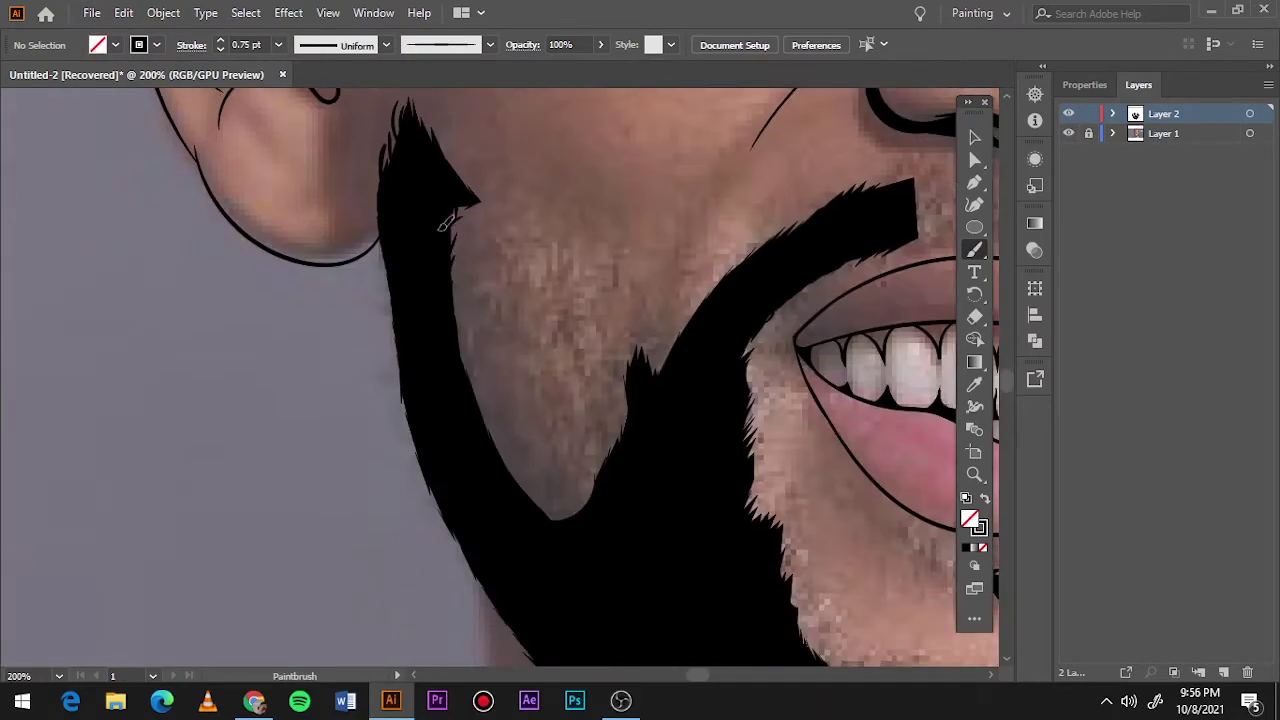
left_click_drag(470, 320, 585, 485)
left_click_drag(480, 360, 471, 285)
left_click_drag(520, 380, 590, 443)
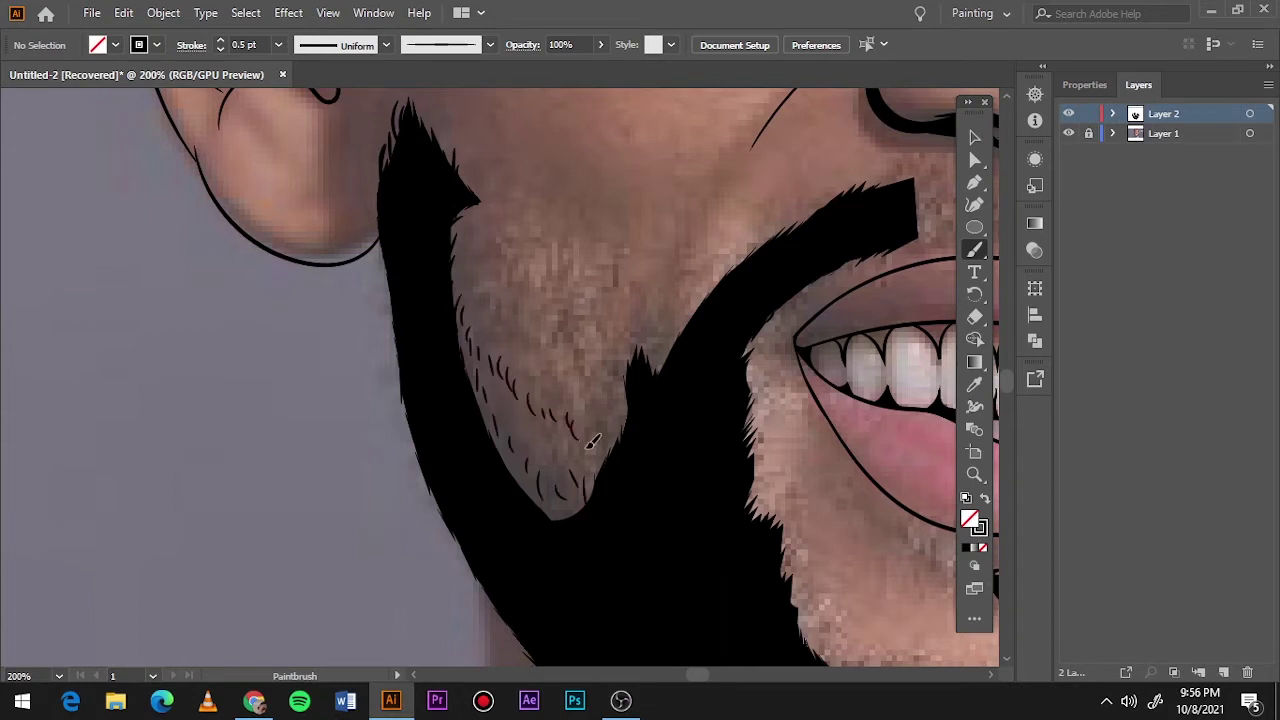
- Add hair strokes inside the beard's curve, along its edges and near the chin
left_click_drag(574, 502, 535, 470)
mouse_move(515, 415)
left_mouse_down()
mouse_move(480, 365)
mouse_move(512, 430)
left_mouse_up()
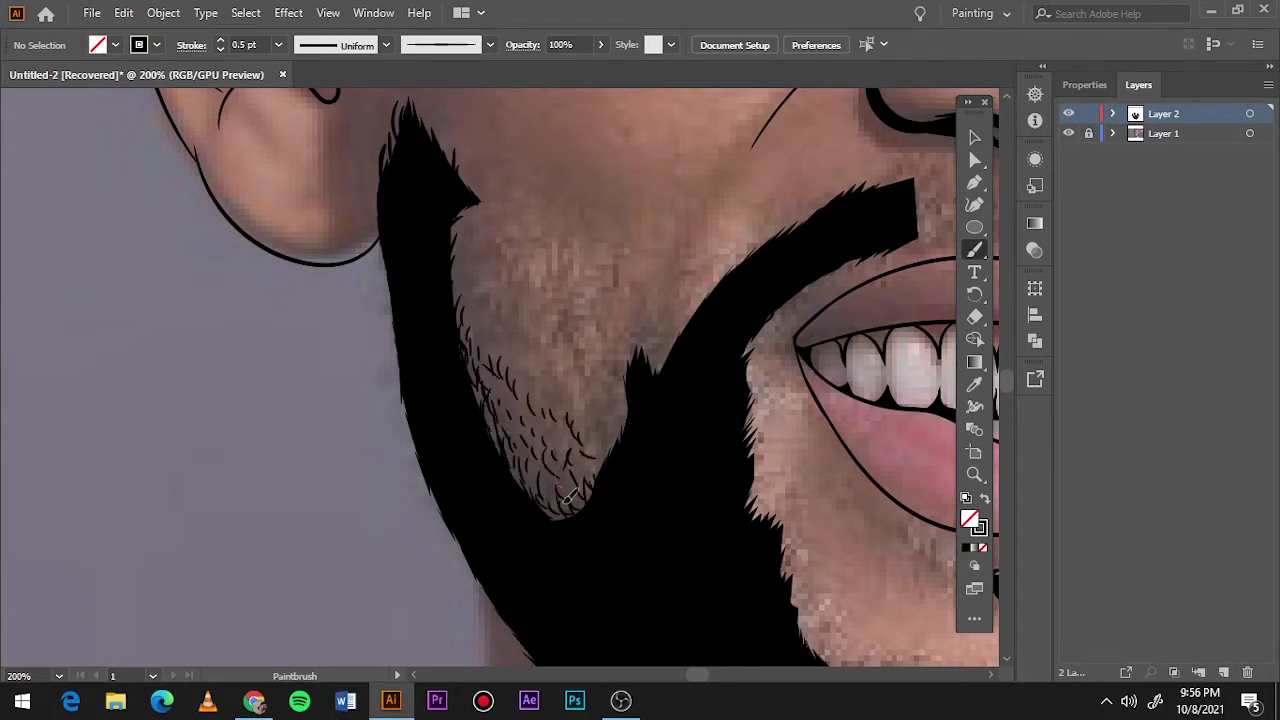
mouse_move(568, 495)
left_mouse_down()
mouse_move(536, 436)
mouse_move(530, 500)
left_mouse_up()
mouse_move(575, 455)
left_mouse_down()
mouse_move(565, 428)
mouse_move(630, 390)
mouse_move(610, 410)
left_mouse_up()
left_click_drag(660, 366, 650, 318)
left_click_drag(592, 472, 580, 442)
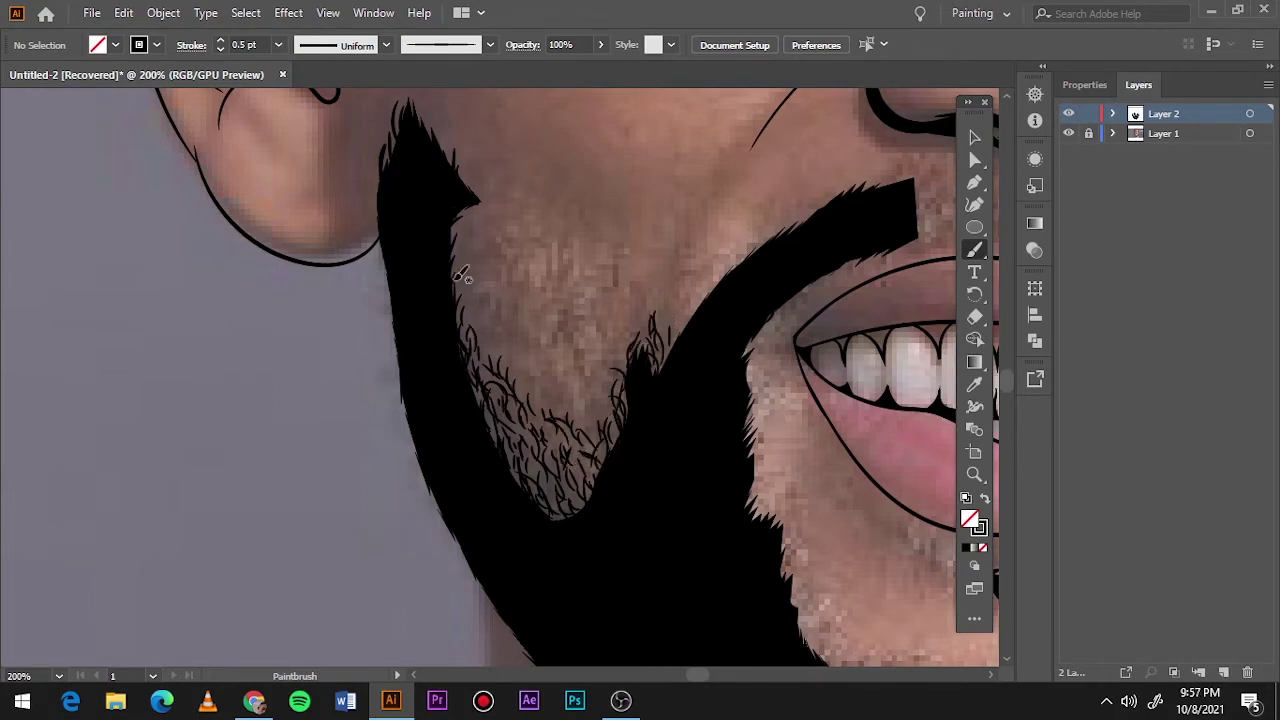
- Paint thinner hair strokes on the cheek and a few more fine beard hairs
left_click_drag(600, 332, 606, 314)
left_click_drag(566, 296, 560, 282)
left_click_drag(540, 272, 545, 262)
left_click_drag(492, 246, 505, 256)
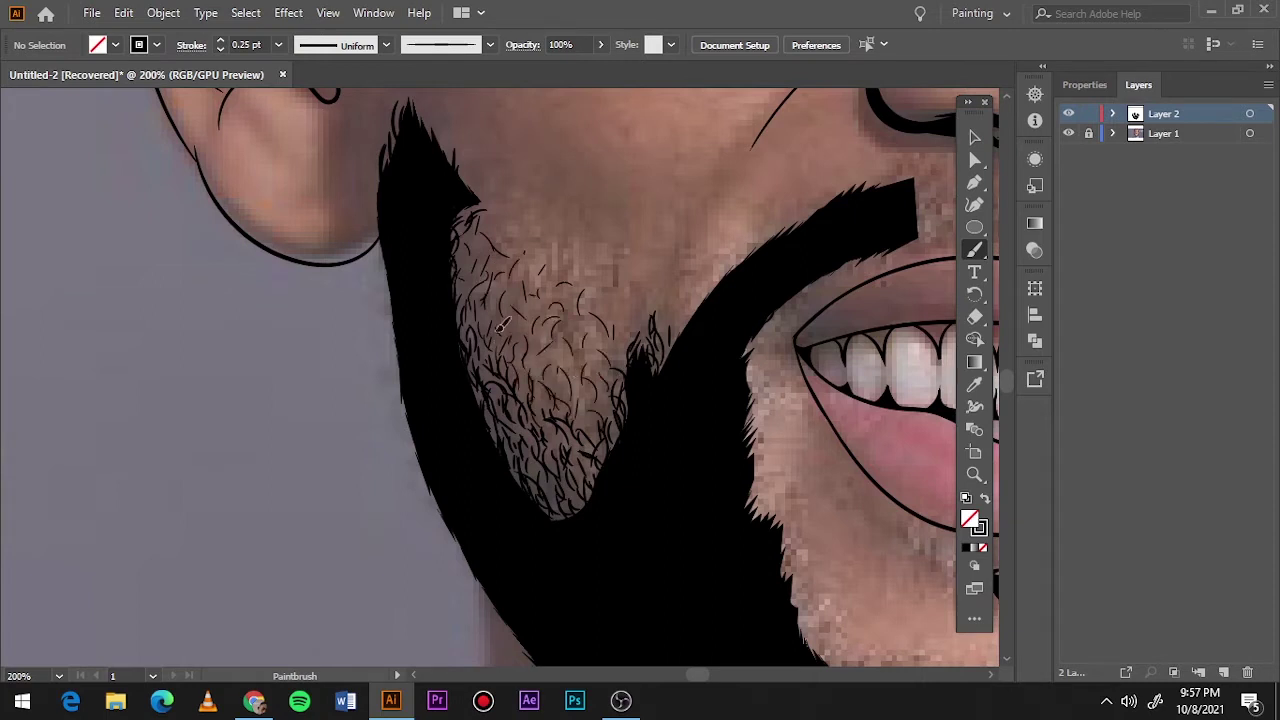
left_click_drag(500, 342, 496, 316)
left_click_drag(550, 388, 547, 362)
left_click_drag(596, 386, 590, 340)
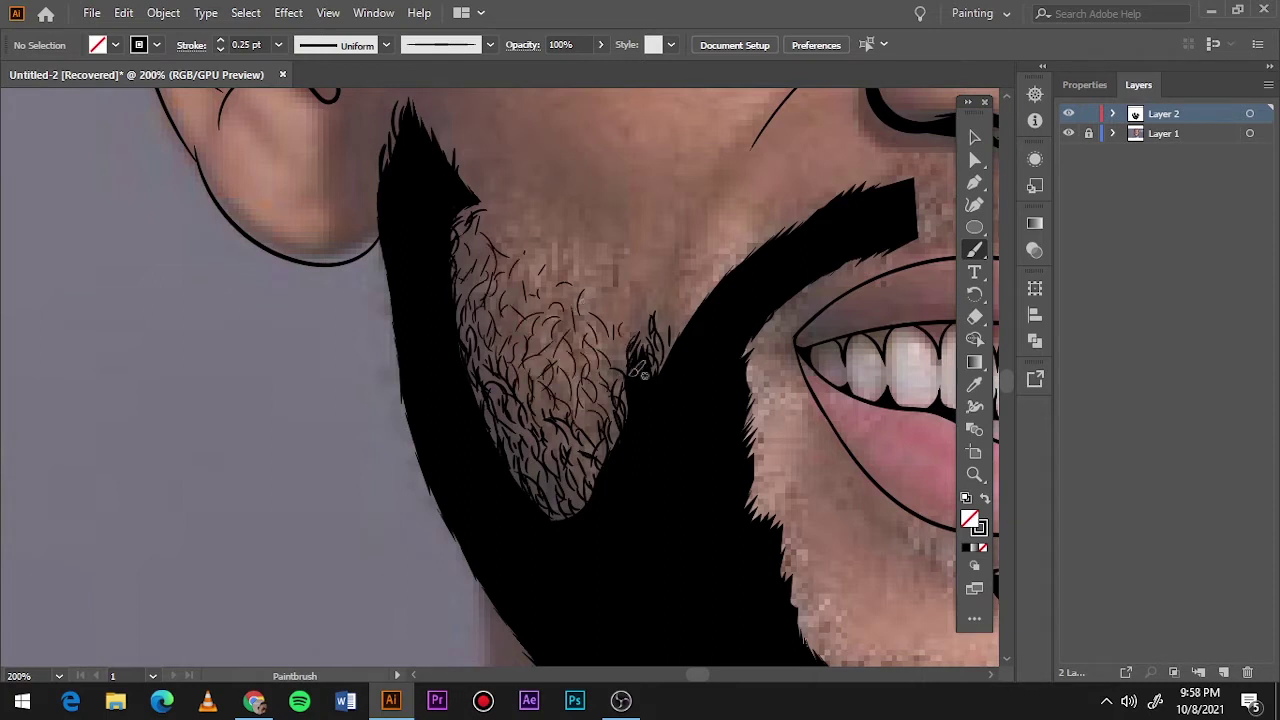
- Check the line art by hiding the reference photo and the drawing layer, then showing them again
key("ctrl+0")
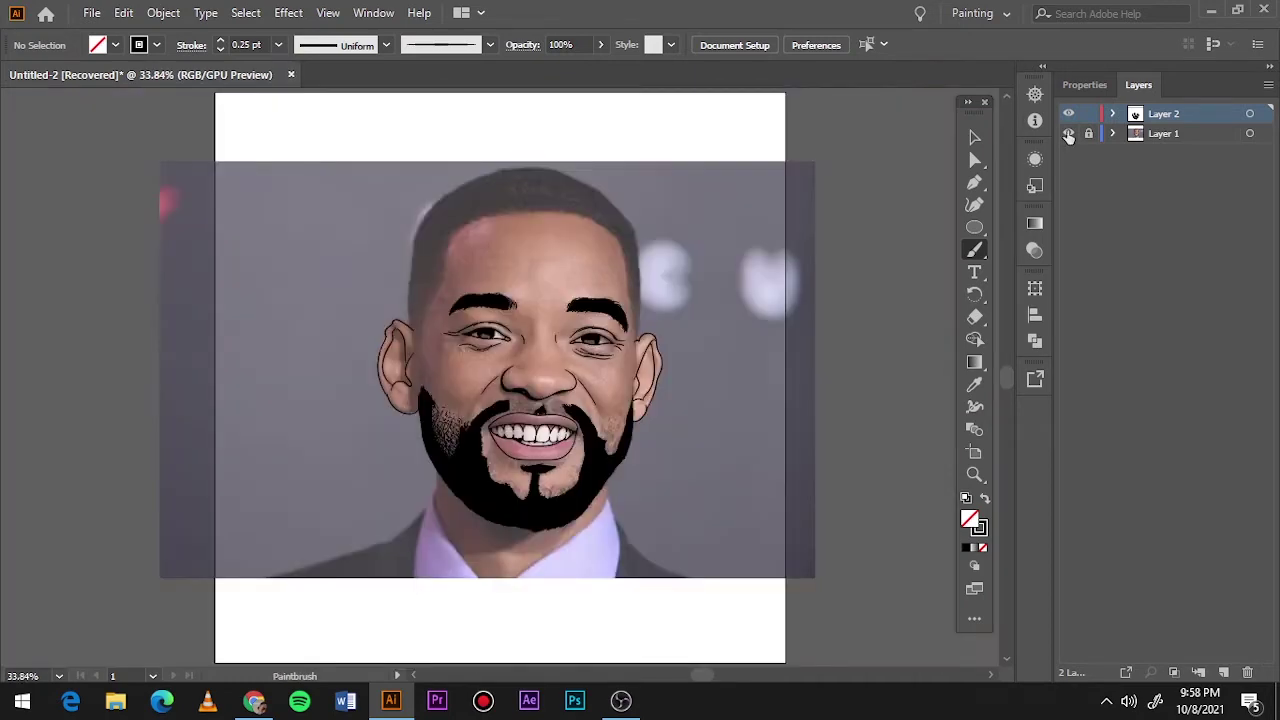
left_click(1068, 133)
left_click(1068, 133)
left_click(1068, 113)
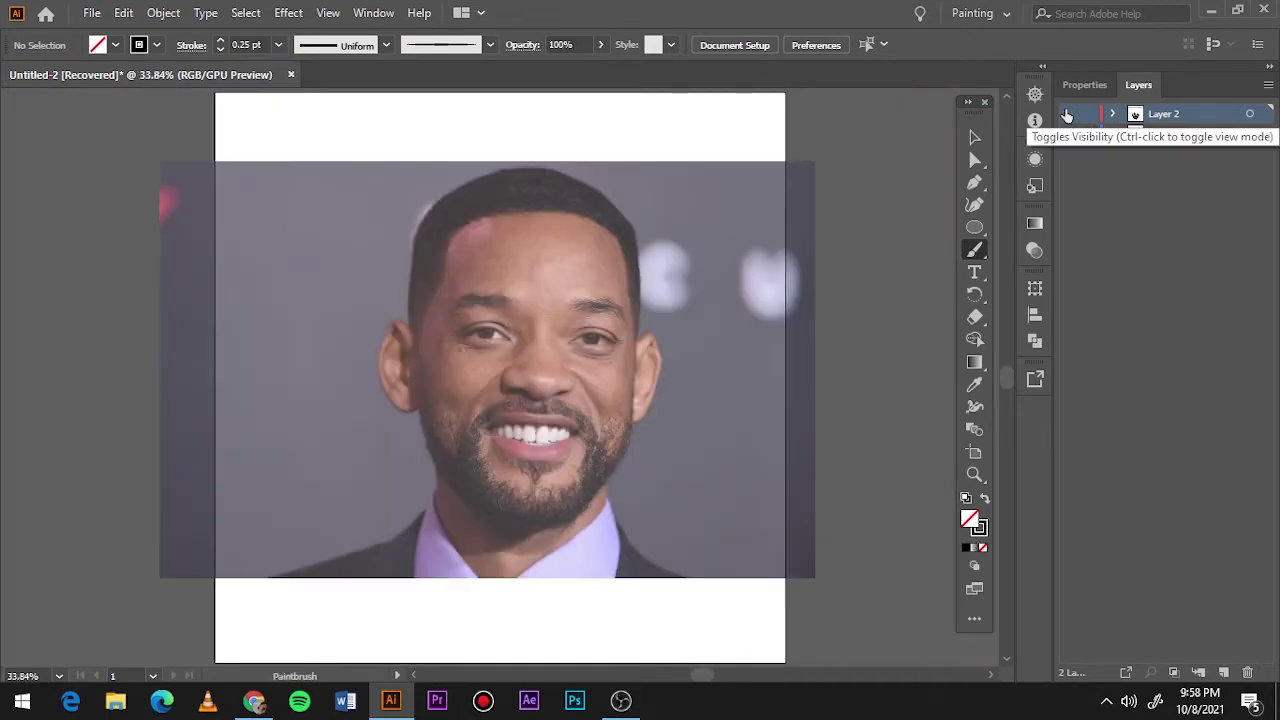
left_click(1068, 113)
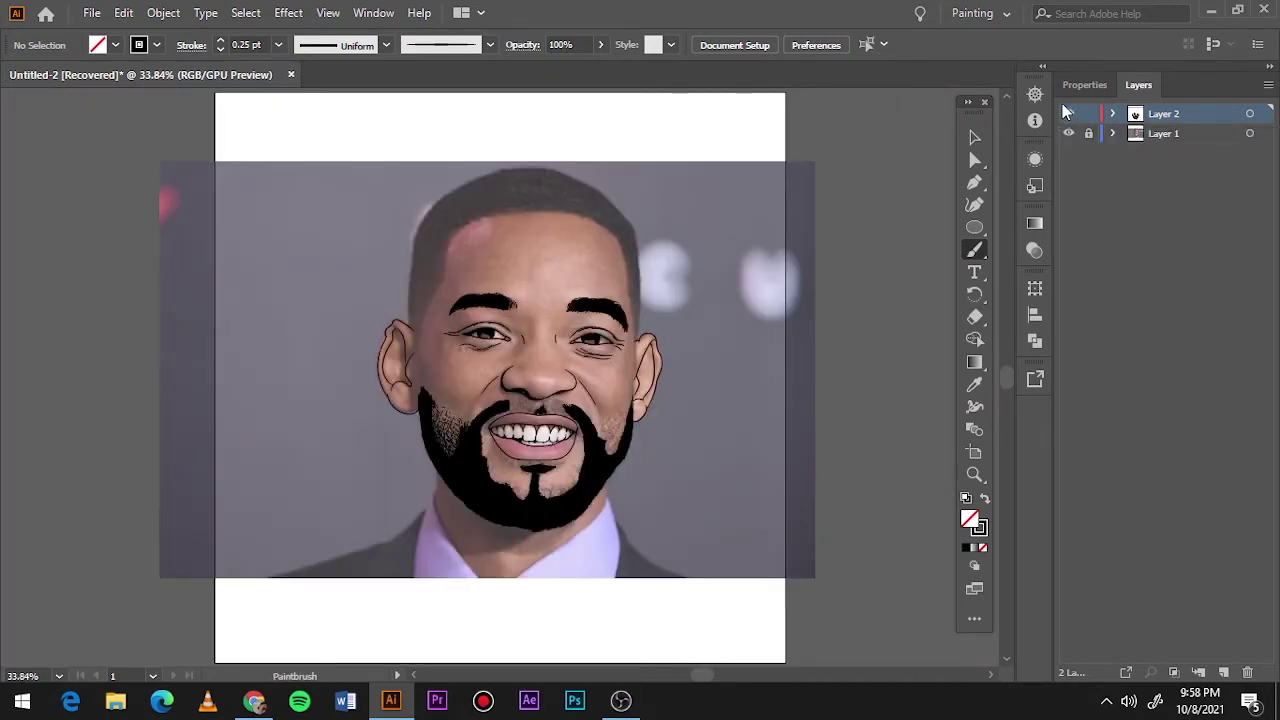
- Paint fine hair strokes along the beard's left edge
scroll(430, 440, "up", 6)
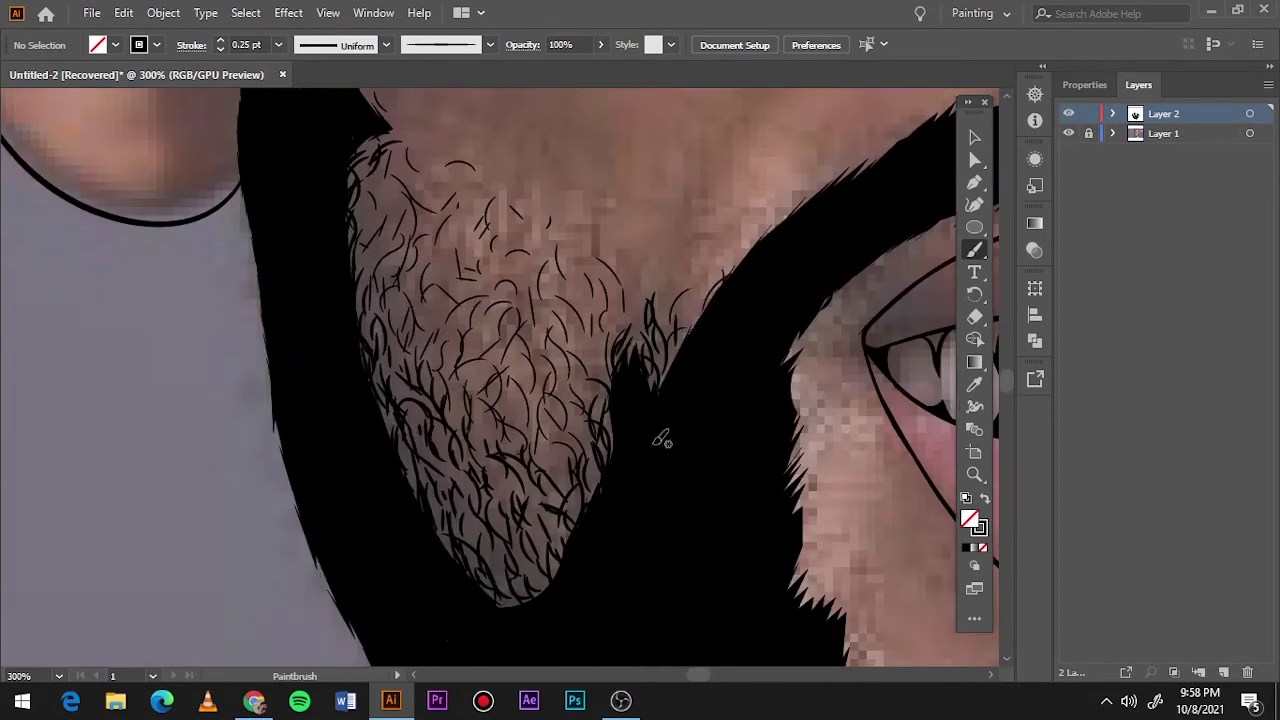
left_click_drag(380, 190, 392, 168)
left_click_drag(366, 268, 372, 210)
left_click_drag(370, 300, 380, 258)
left_click_drag(368, 340, 382, 292)
left_click_drag(378, 216, 388, 196)
left_click_drag(368, 262, 384, 222)
left_click_drag(390, 444, 396, 410)
left_click_drag(378, 210, 386, 178)
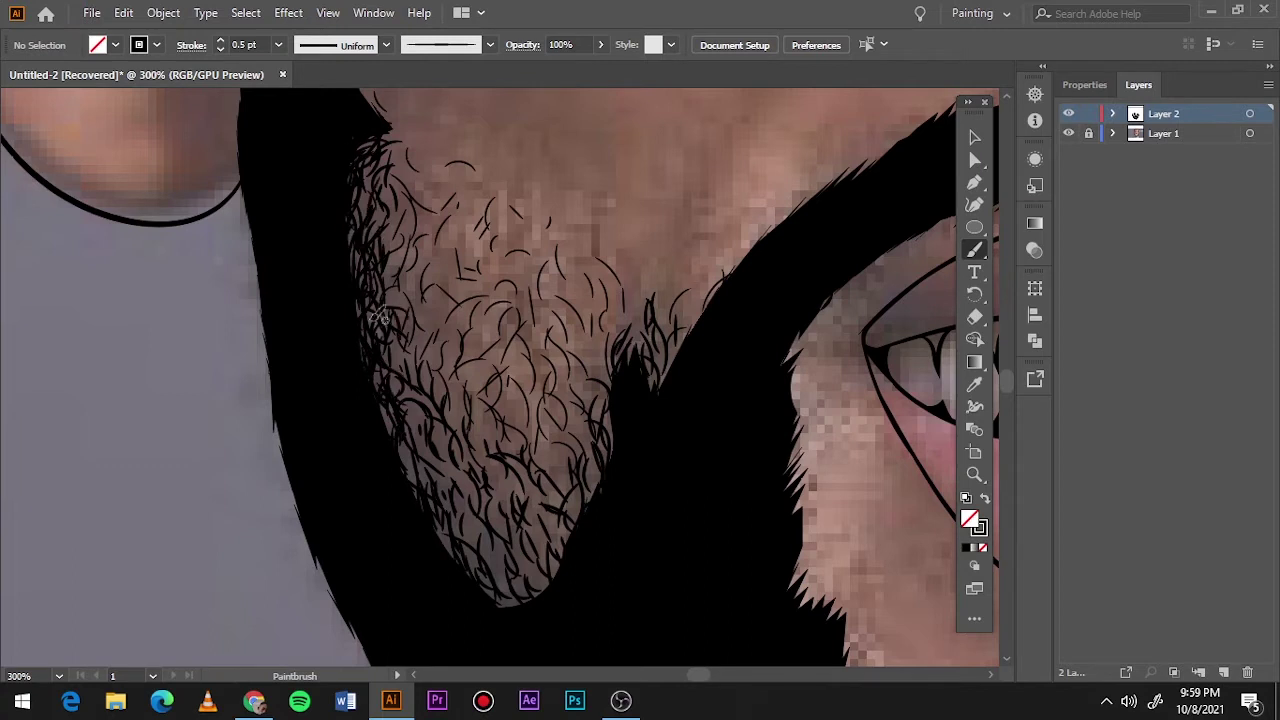
left_click_drag(394, 236, 398, 170)
- Fill the lower-left and middle beard with more hair strokes
mouse_move(412, 482)
left_mouse_down()
mouse_move(428, 430)
mouse_move(400, 408)
left_mouse_up()
left_click_drag(440, 510, 450, 478)
mouse_move(514, 590)
left_mouse_down()
mouse_move(522, 556)
mouse_move(548, 535)
left_mouse_up()
left_click_drag(576, 538, 572, 490)
mouse_move(452, 506)
left_mouse_down()
mouse_move(486, 432)
mouse_move(480, 412)
left_mouse_up()
left_click_drag(560, 502, 575, 402)
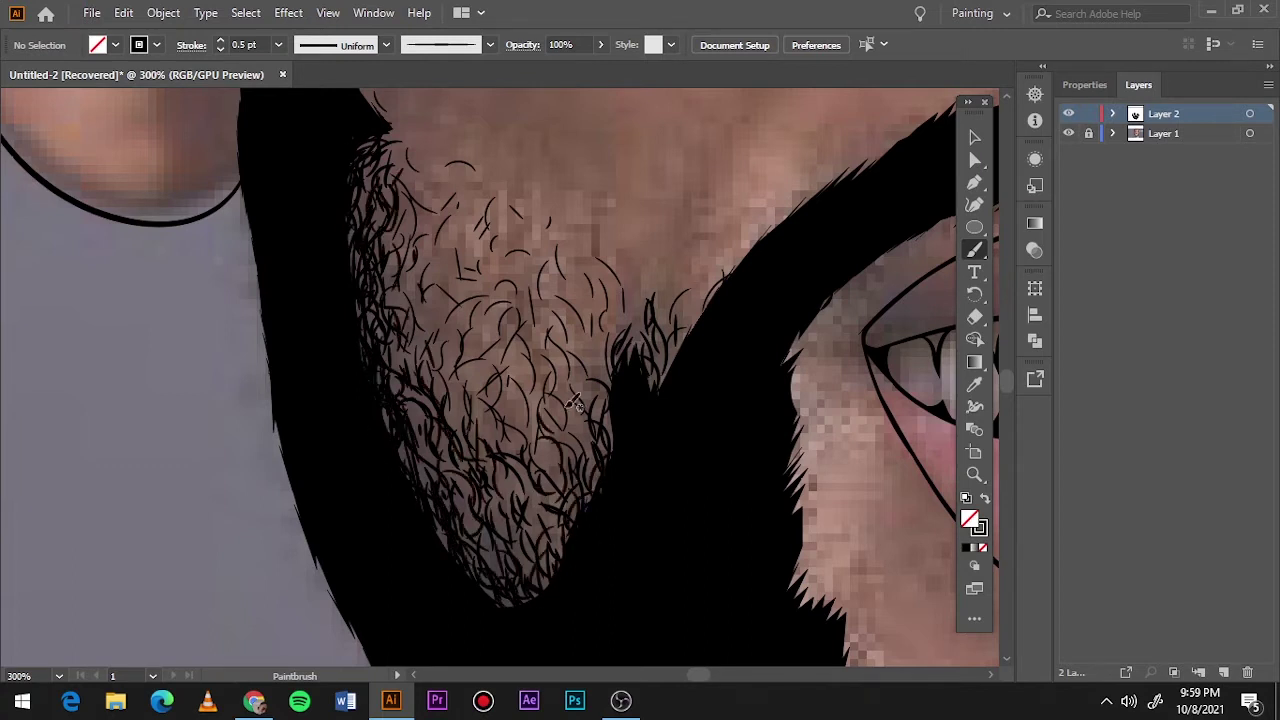
left_click_drag(530, 450, 510, 398)
mouse_move(584, 410)
left_mouse_down()
mouse_move(568, 394)
mouse_move(480, 380)
mouse_move(572, 374)
left_mouse_up()
key("ctrl+0")
- Paint fine hair strokes on the moustache tip and along it above the lip
left_click(1068, 133)
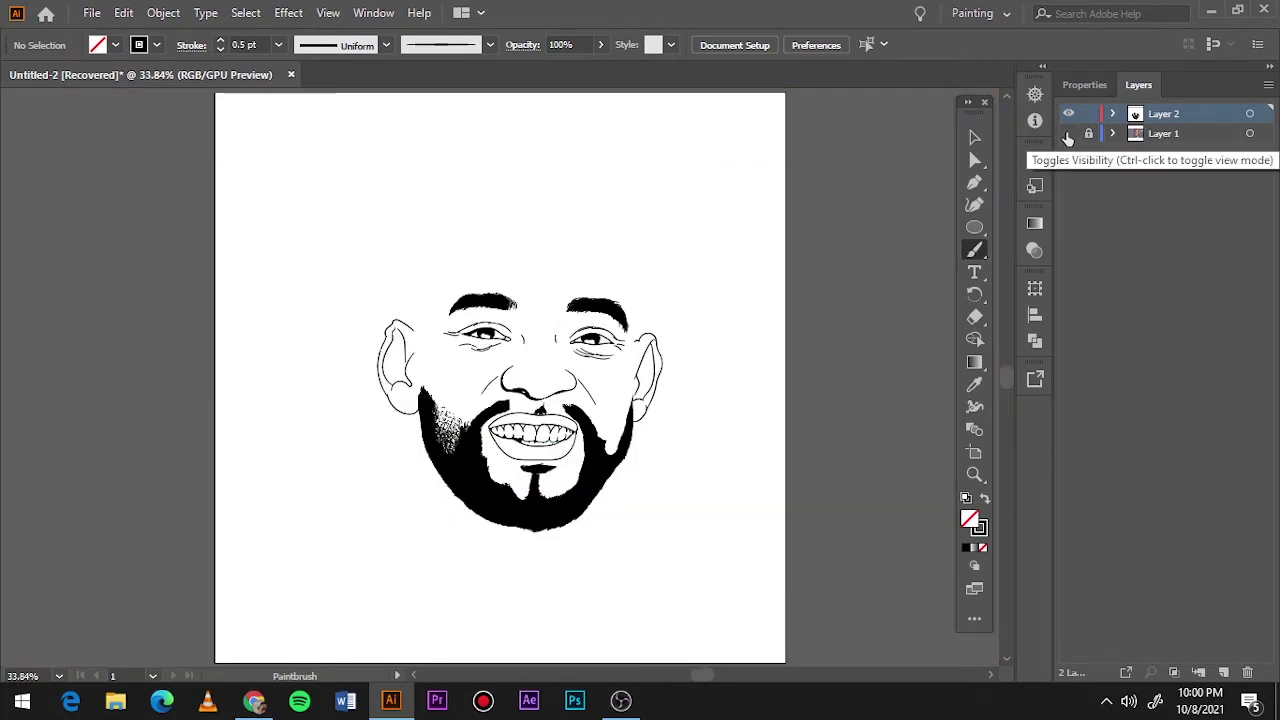
left_click(1068, 133)
scroll(503, 384, "up", 5)
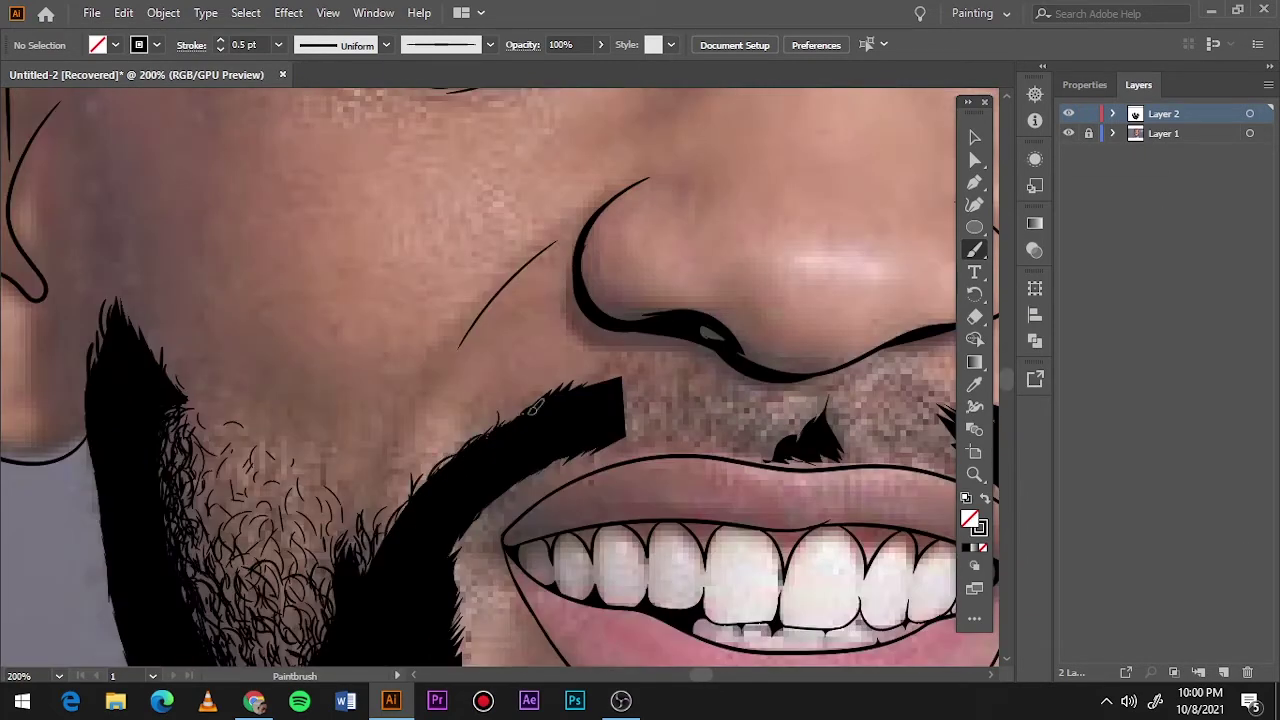
mouse_move(575, 390)
left_mouse_down()
mouse_move(630, 375)
mouse_move(628, 430)
left_mouse_up()
mouse_move(655, 378)
left_mouse_down()
mouse_move(620, 440)
mouse_move(665, 420)
left_mouse_up()
left_click_drag(698, 368, 690, 416)
mouse_move(732, 398)
left_mouse_down()
mouse_move(720, 440)
mouse_move(760, 450)
left_mouse_up()
mouse_move(776, 410)
left_mouse_down()
mouse_move(760, 448)
mouse_move(795, 446)
left_mouse_up()
mouse_move(730, 402)
left_mouse_down()
mouse_move(718, 444)
mouse_move(700, 434)
left_mouse_up()
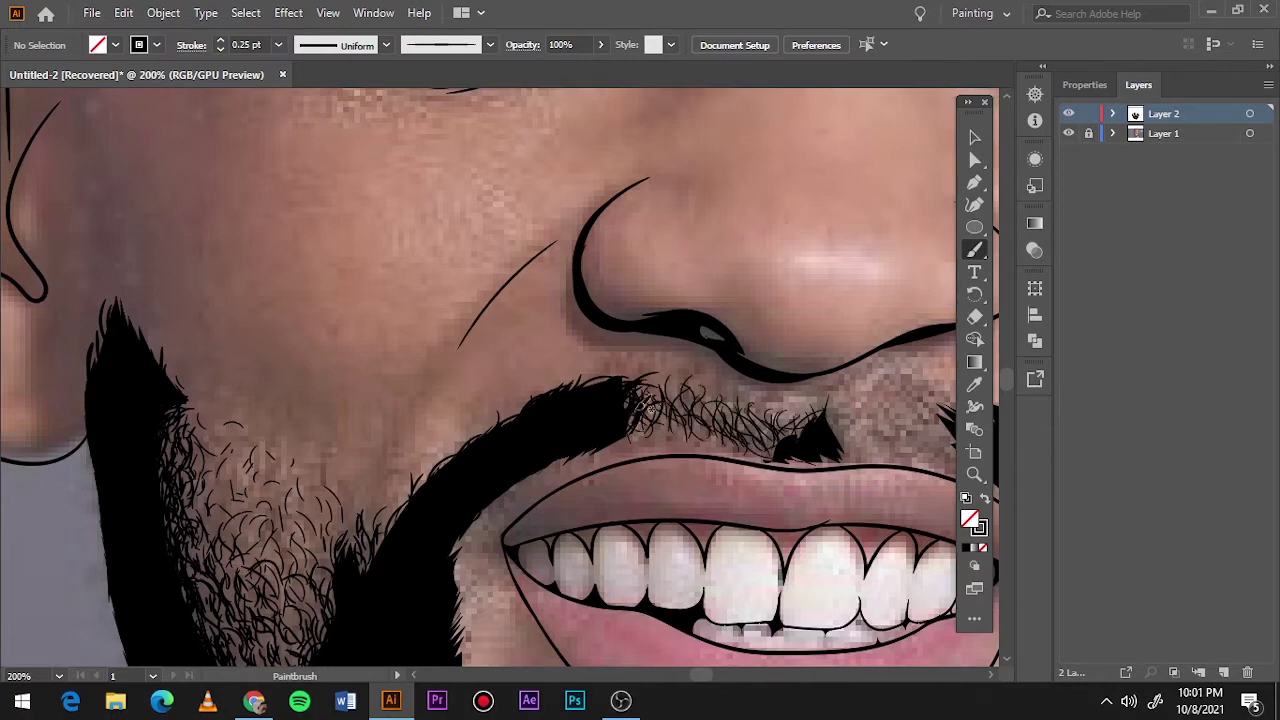
- Fill the skin gap beside the mouth corner and the beard's lower-left edge gaps black
key("ctrl+0")
left_click(1068, 133)
left_click(1068, 133)
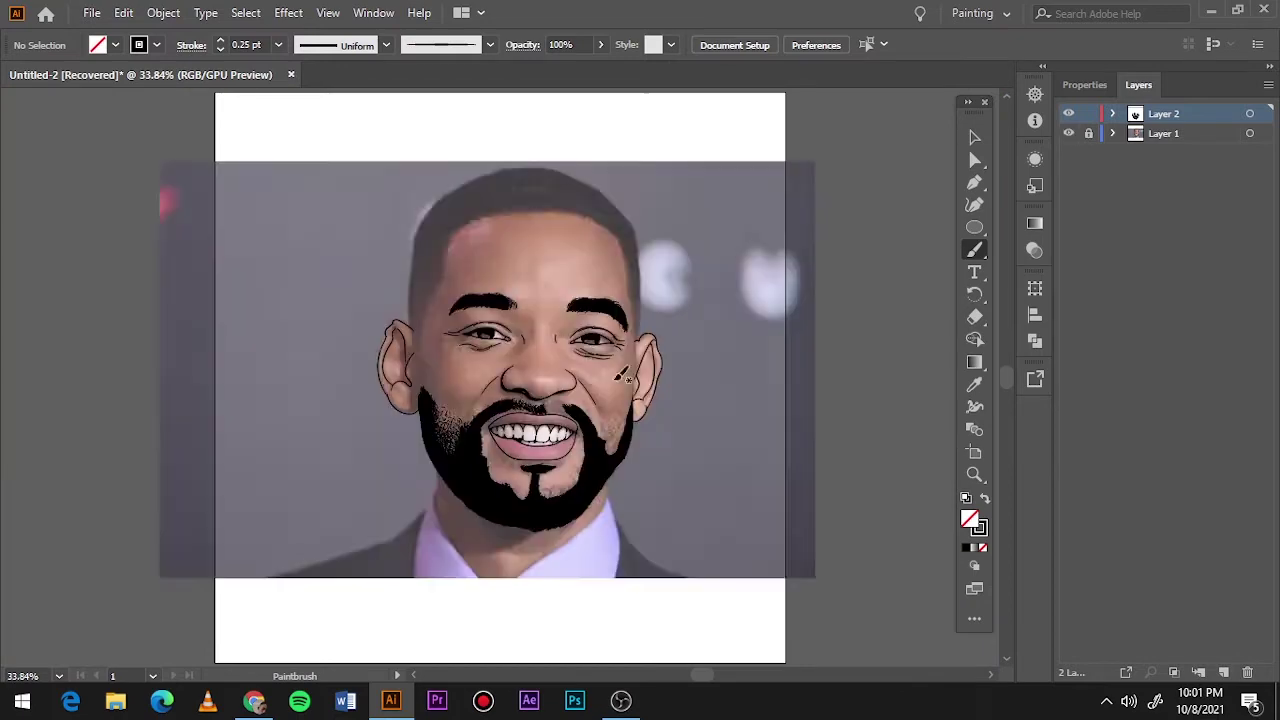
scroll(603, 242, "up", 4)
mouse_move(494, 222)
left_mouse_down()
mouse_move(424, 345)
mouse_move(446, 384)
left_mouse_up()
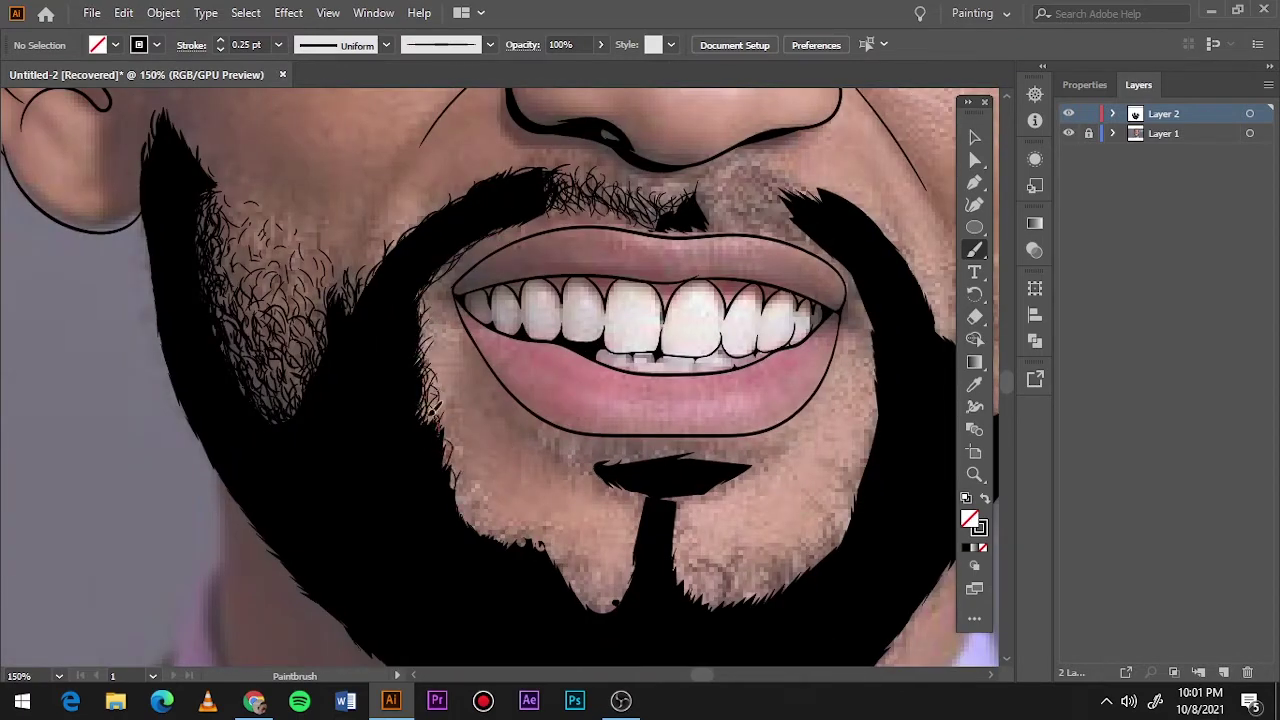
left_click_drag(484, 517, 507, 530)
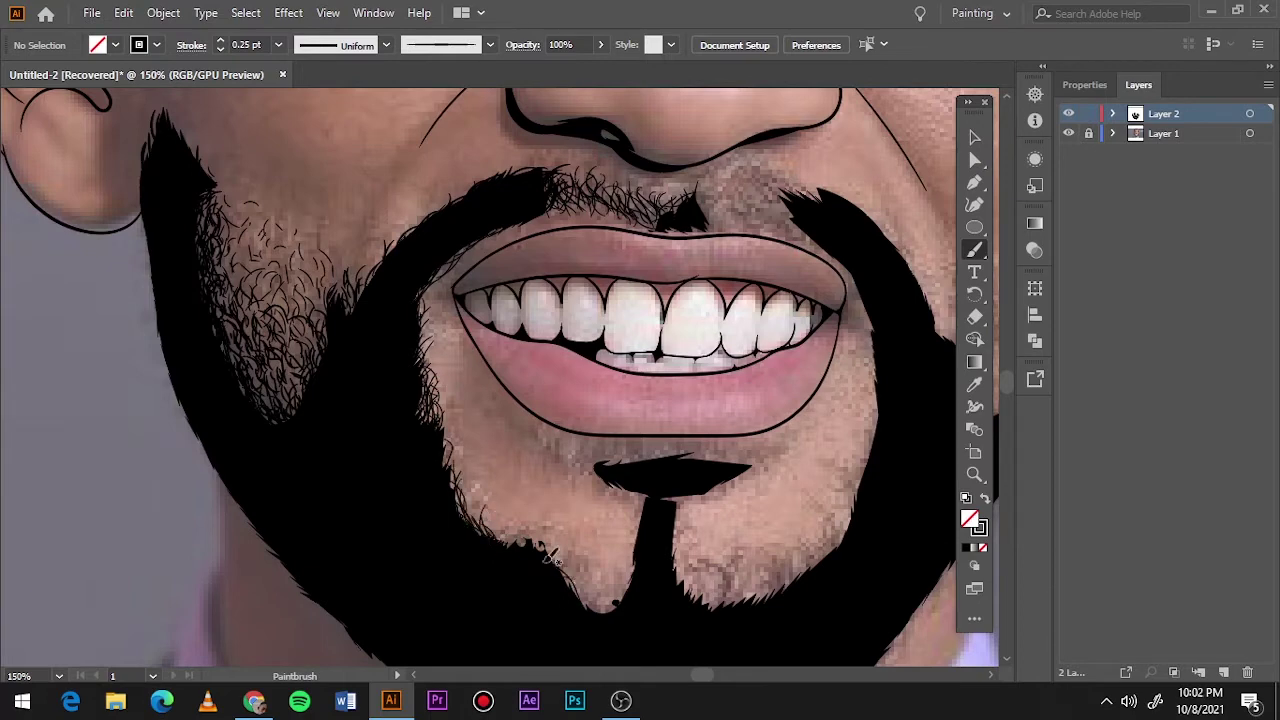
- Draw curly hairs at the chin tip and under the lower lip, switching between 0.25 and 0.5 pt
left_click_drag(617, 578, 622, 611)
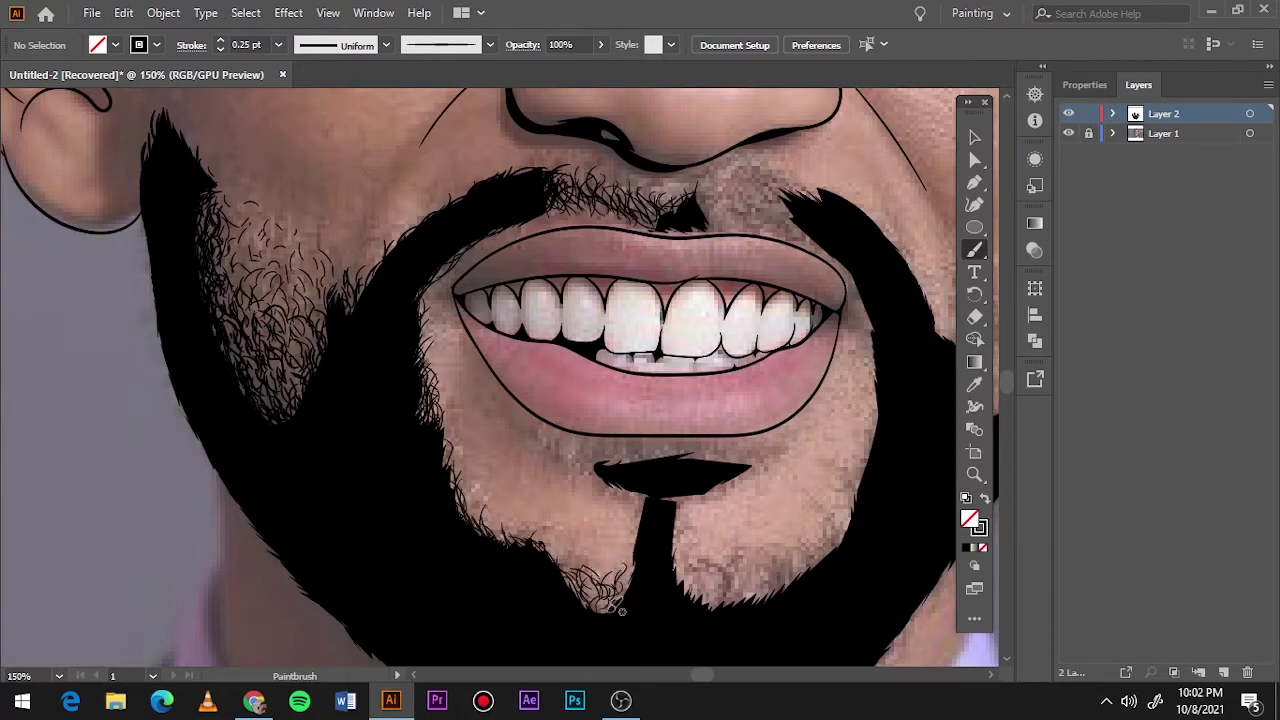
mouse_move(587, 557)
left_mouse_down()
mouse_move(615, 585)
mouse_move(608, 600)
left_mouse_up()
key("bracketleft")
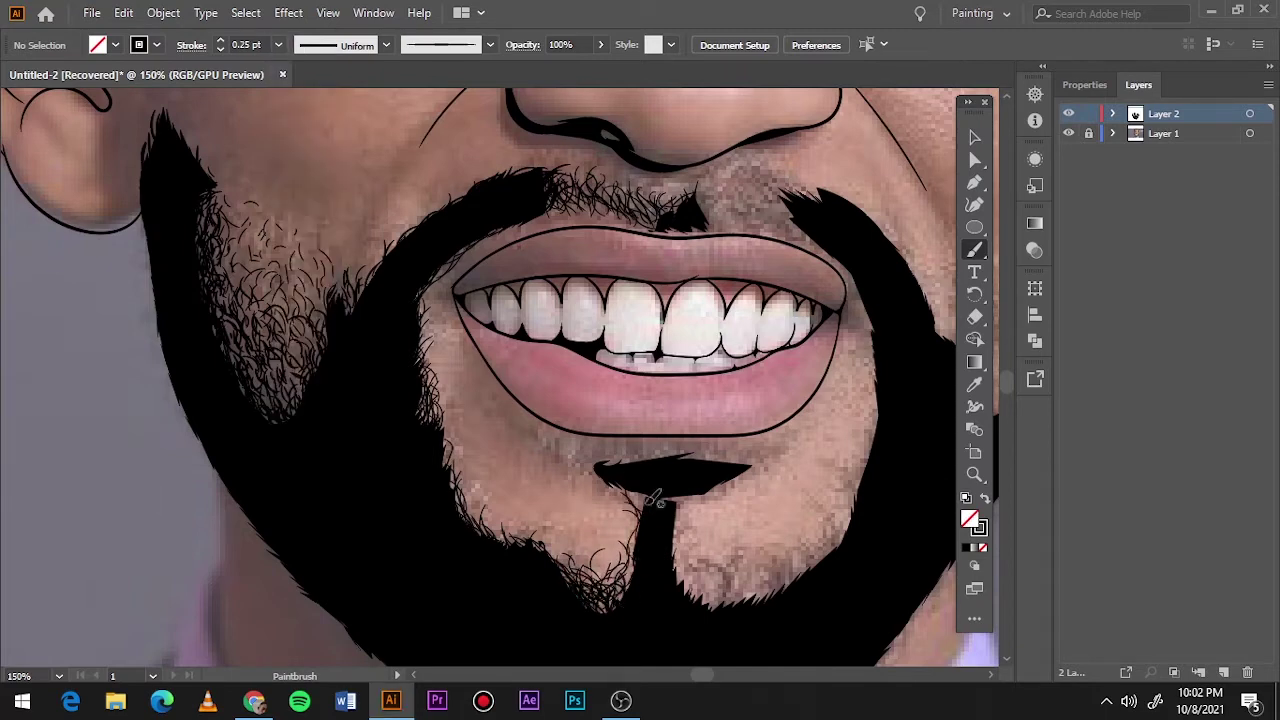
mouse_move(736, 461)
left_mouse_down()
mouse_move(565, 456)
mouse_move(735, 457)
left_mouse_up()
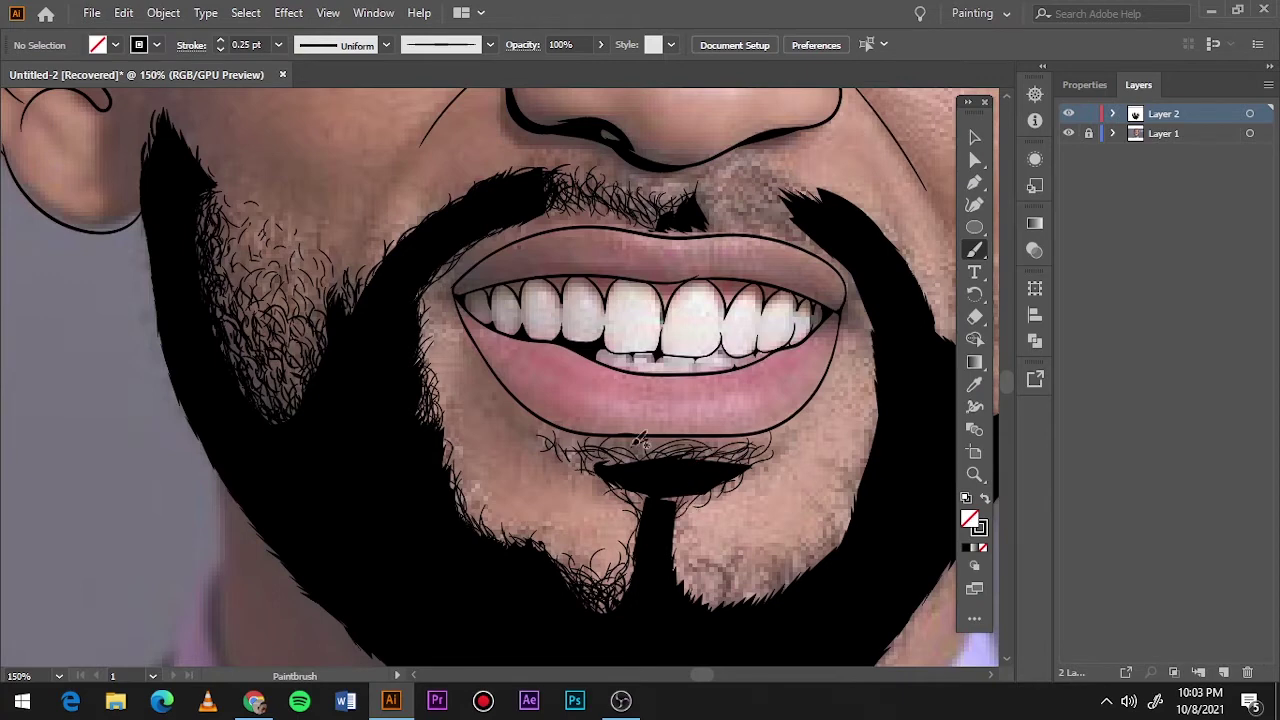
key("bracketright")
mouse_move(572, 452)
left_mouse_down()
mouse_move(630, 462)
mouse_move(665, 448)
mouse_move(624, 470)
left_mouse_up()
left_click_drag(728, 468, 690, 492)
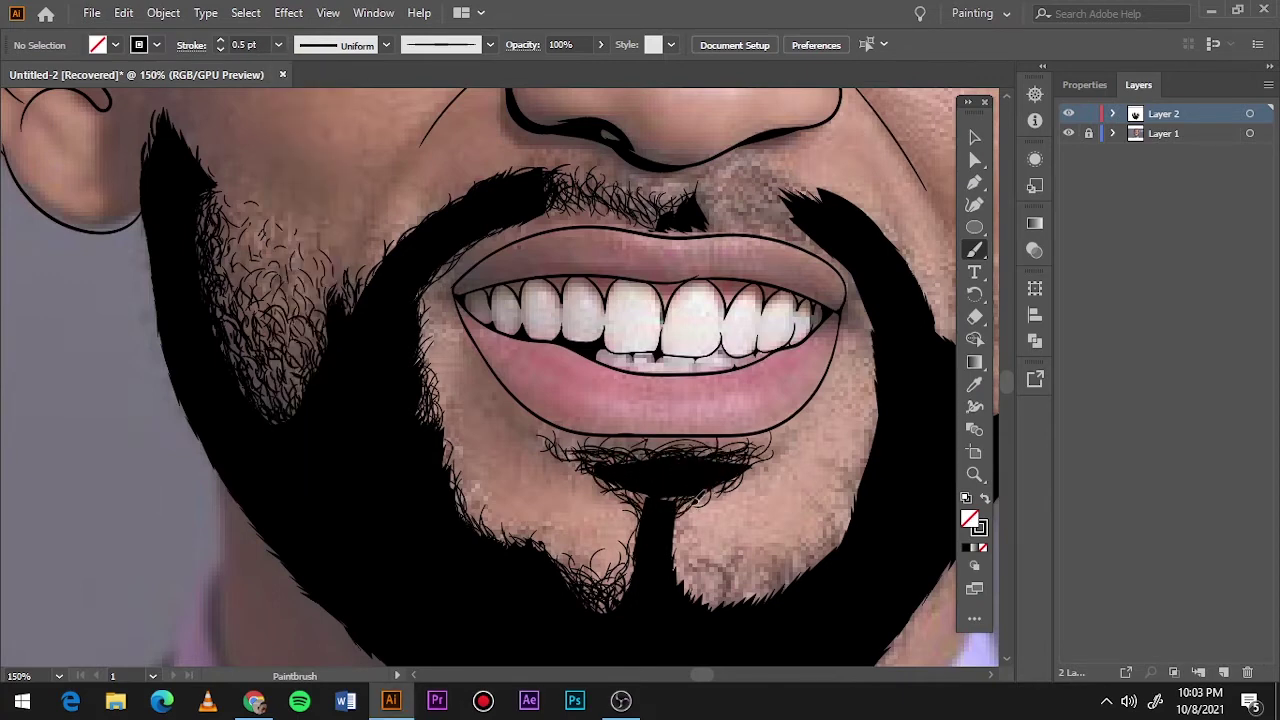
- Add curly hair strokes along the lower chin
key("ctrl+0")
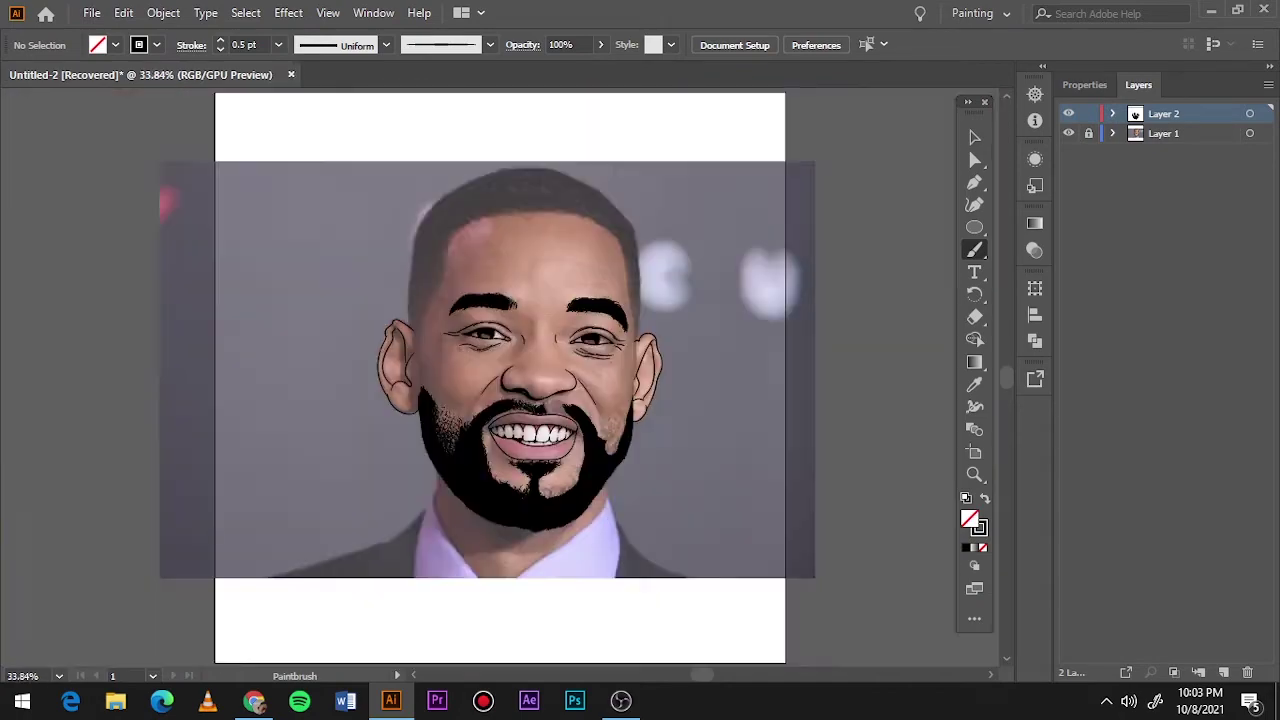
left_click(1074, 131)
left_click(1074, 131)
scroll(568, 480, "up", 5)
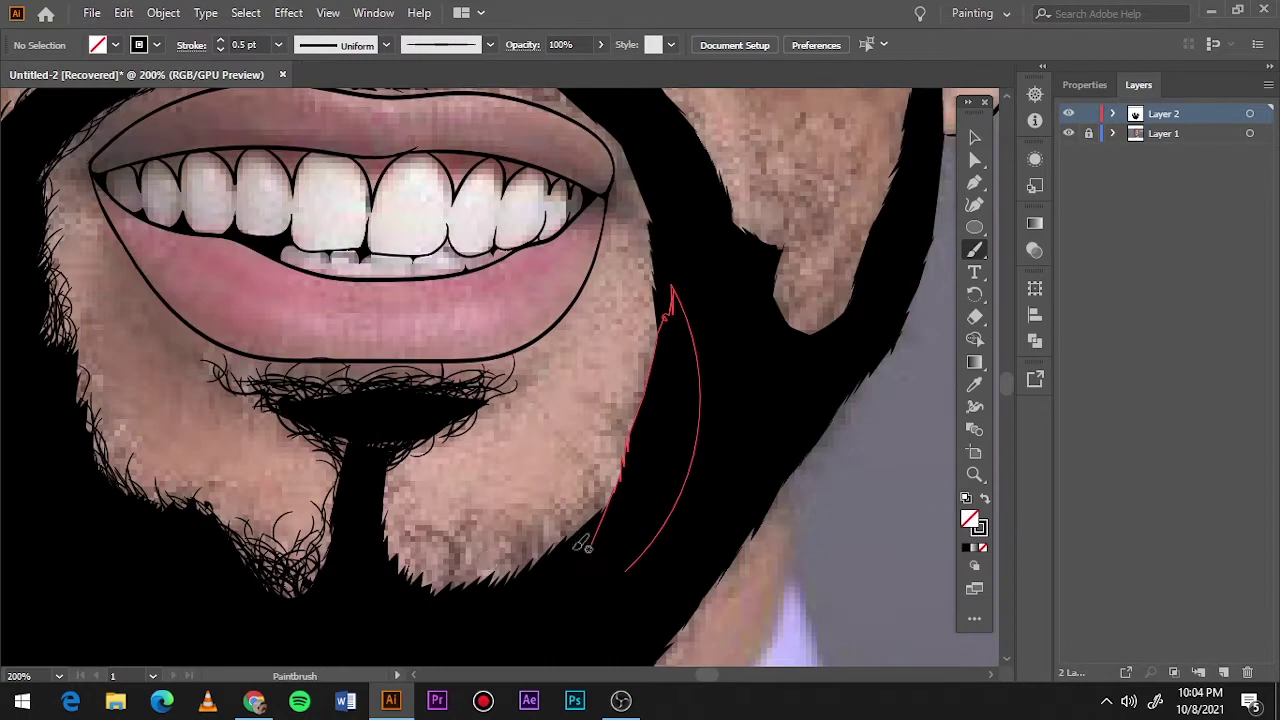
mouse_move(400, 513)
left_mouse_down()
mouse_move(570, 520)
mouse_move(610, 480)
left_mouse_up()
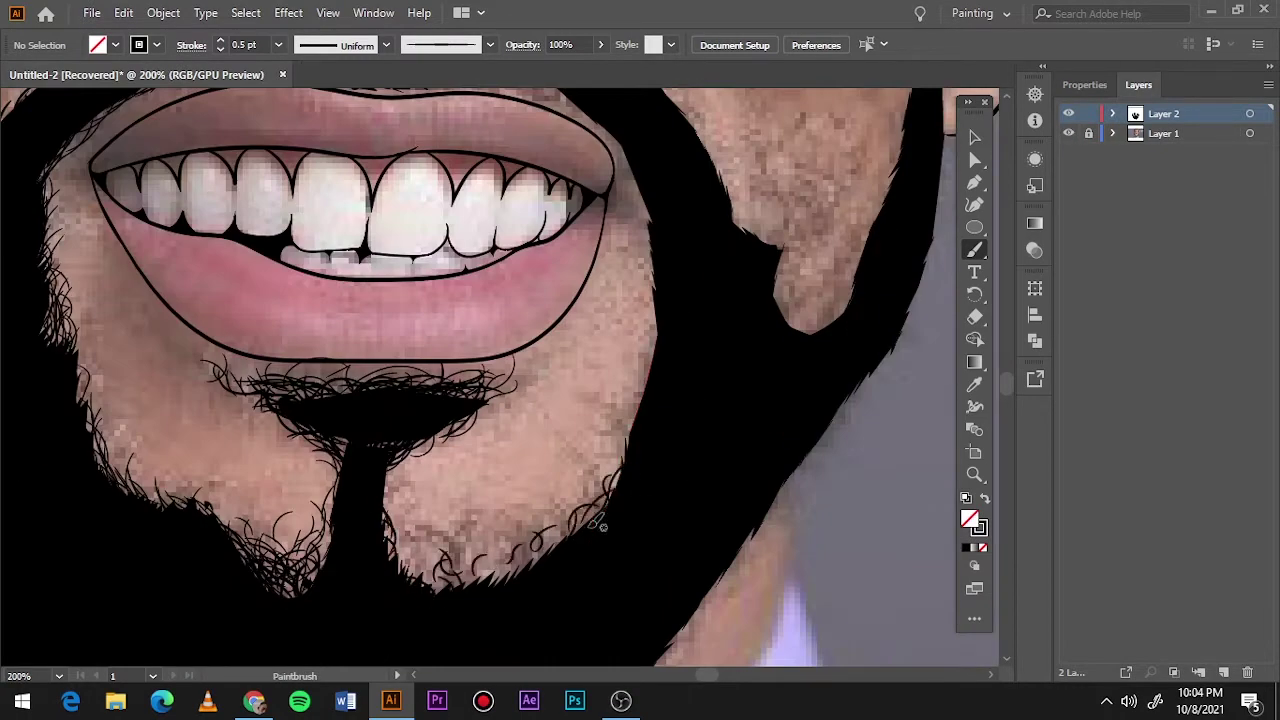
mouse_move(560, 545)
left_mouse_down()
mouse_move(410, 535)
mouse_move(401, 513)
mouse_move(475, 585)
mouse_move(630, 400)
mouse_move(567, 552)
mouse_move(430, 590)
left_mouse_up()
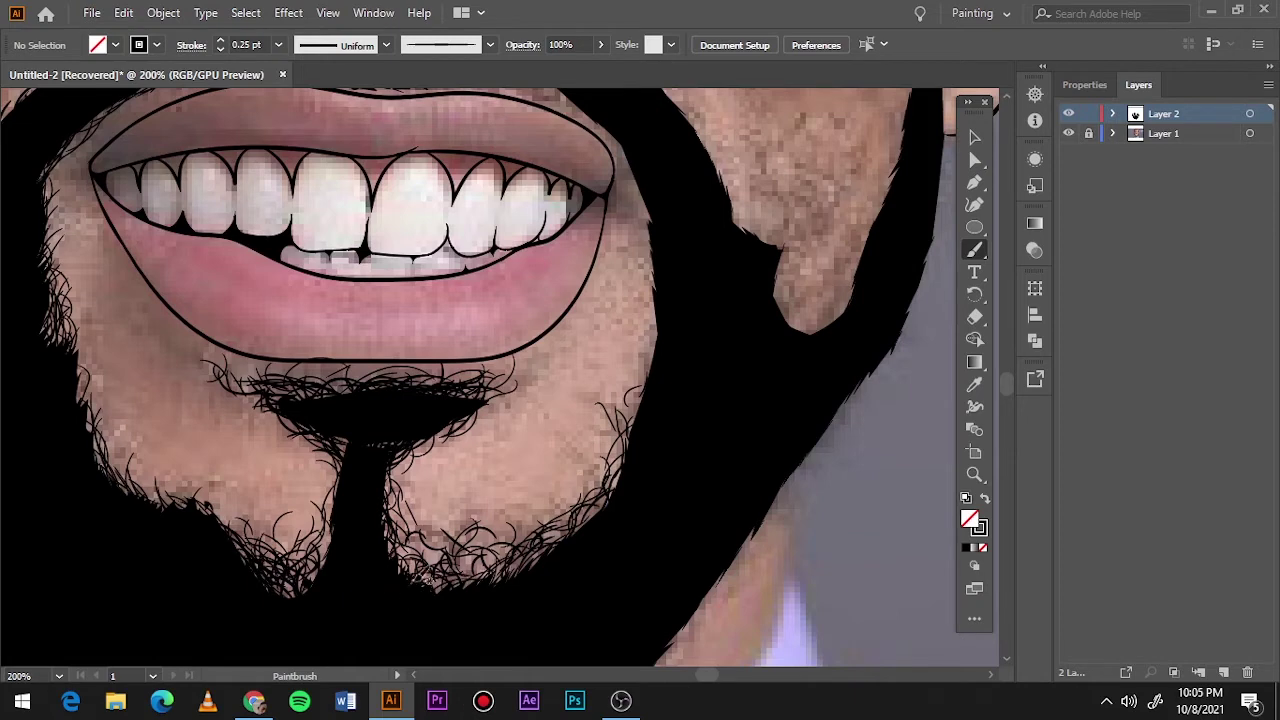
- Add curly hairs up the beard's left edge and across the mustache
key("ctrl+0")
left_click(1068, 133)
left_click(1068, 133)
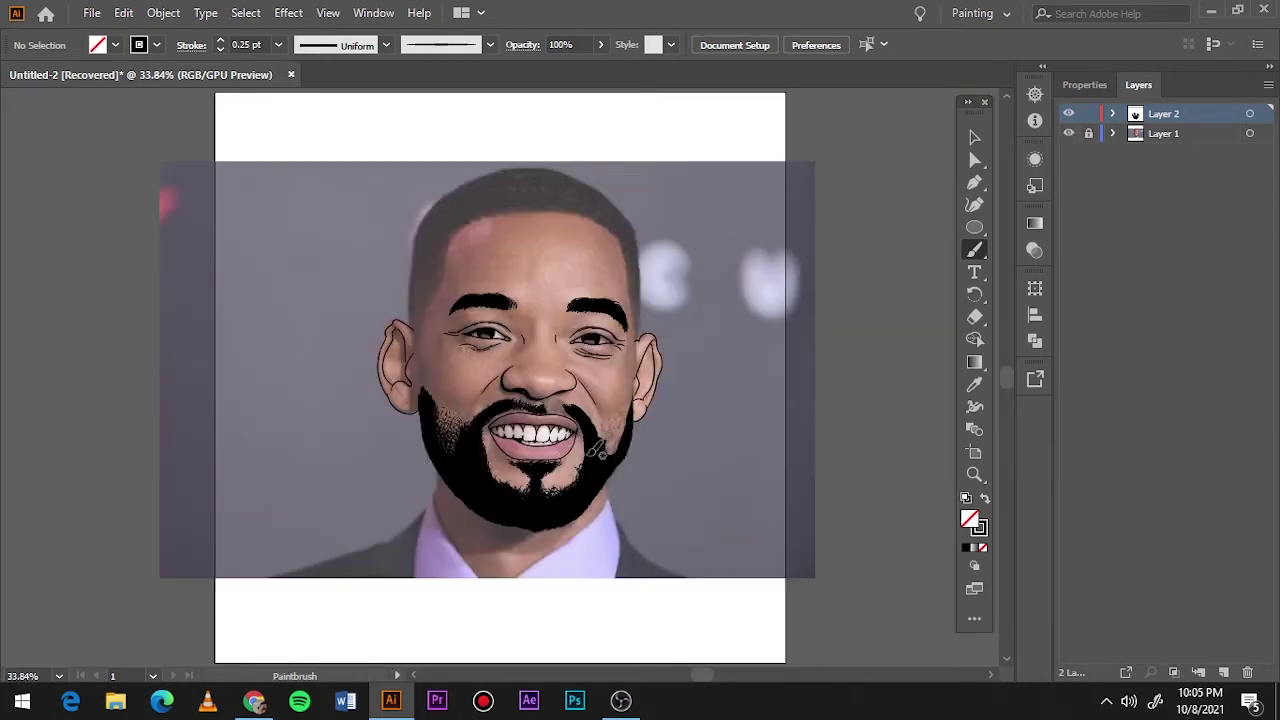
scroll(600, 447, "up", 5)
left_click_drag(552, 512, 522, 335)
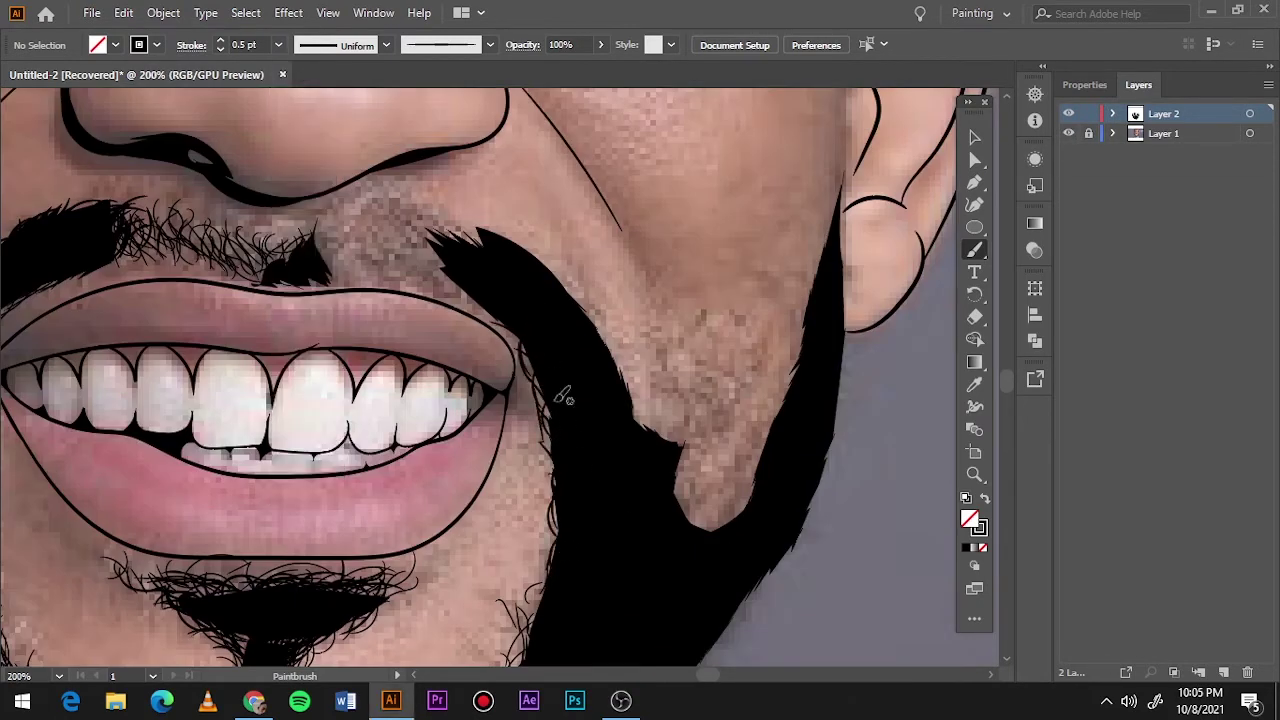
left_click_drag(579, 487, 711, 597)
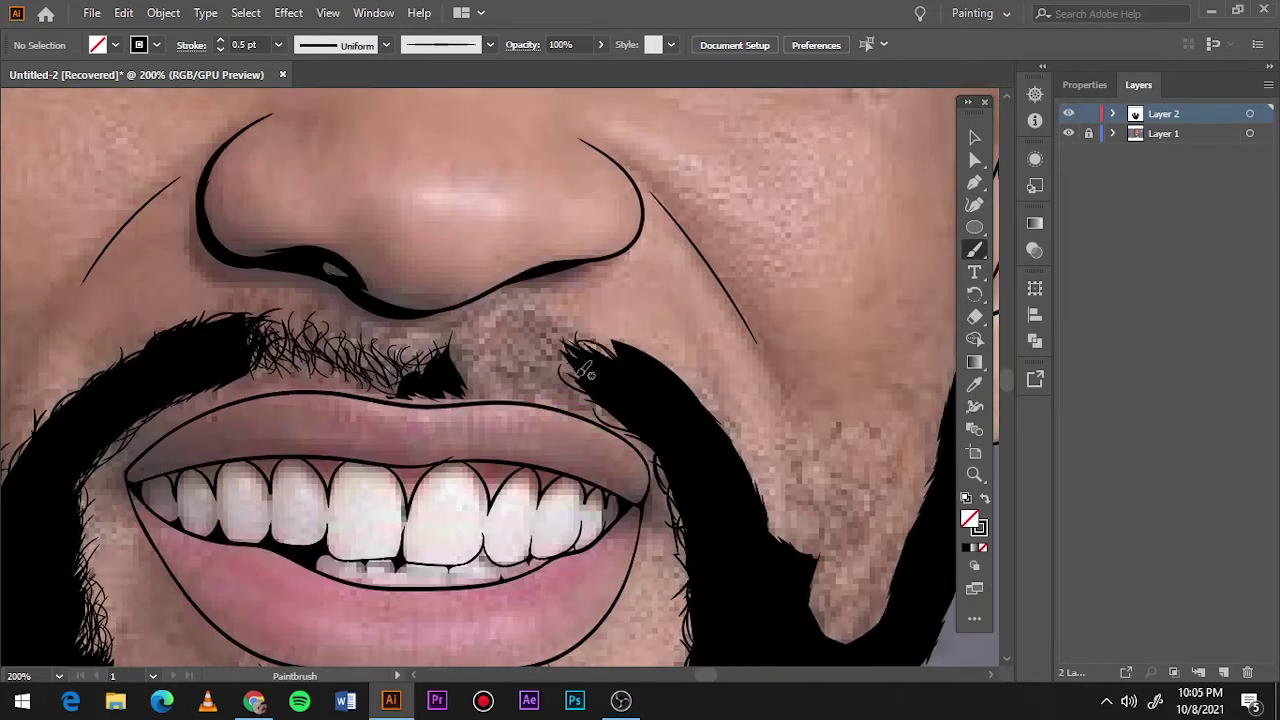
mouse_move(482, 363)
left_mouse_down()
mouse_move(560, 388)
mouse_move(575, 332)
mouse_move(605, 335)
mouse_move(465, 353)
mouse_move(465, 370)
left_mouse_up()
left_click_drag(370, 358, 398, 373)
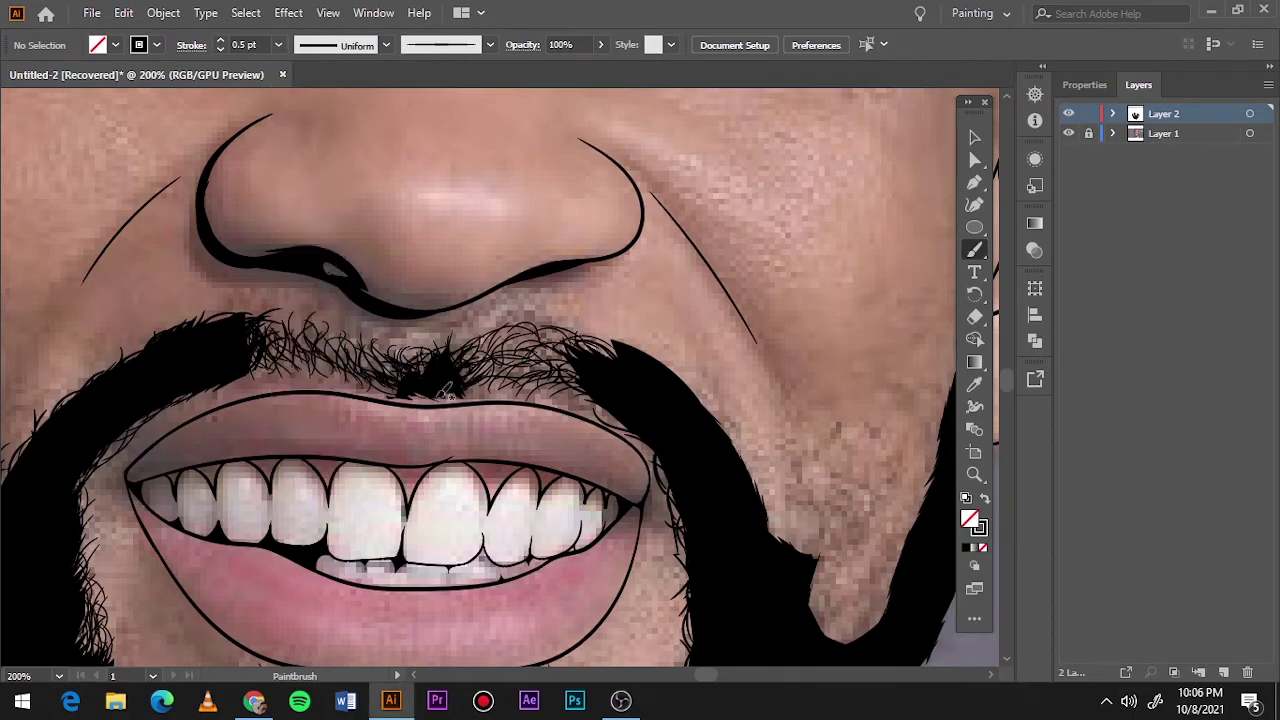
- Draw hair strokes along the mustache's outer edge
key("ctrl+0")
left_click(1068, 133)
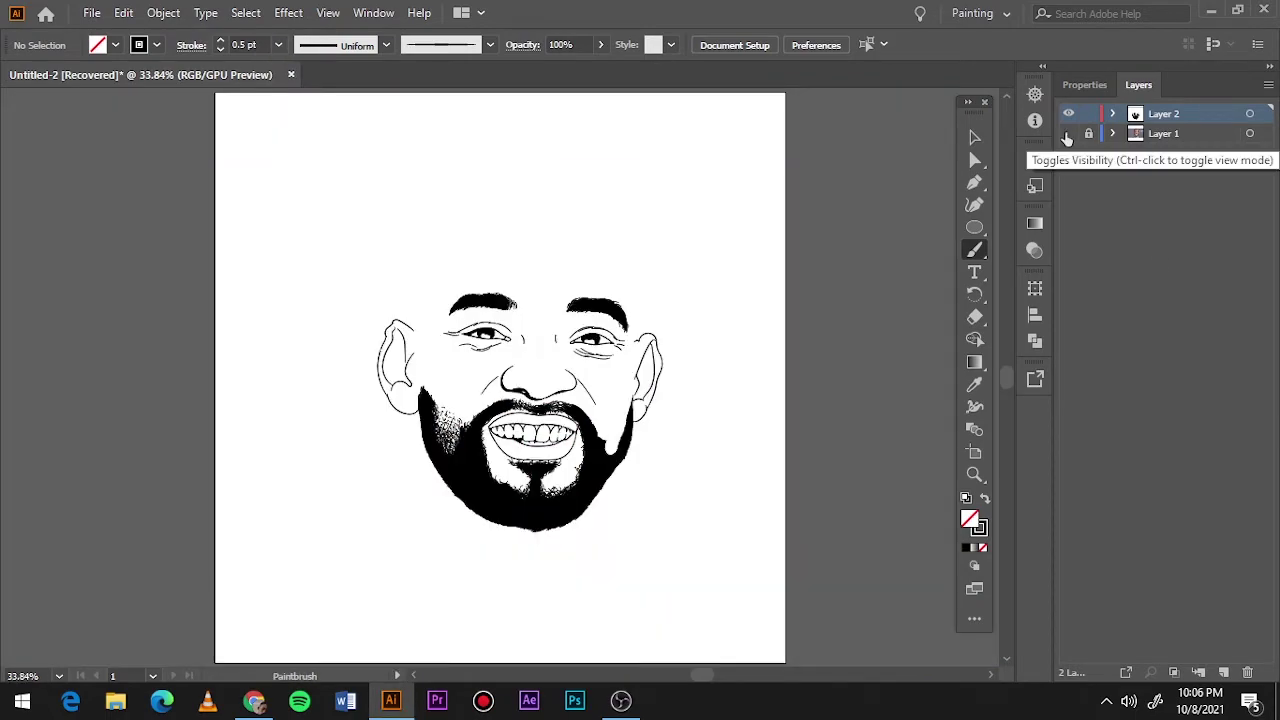
left_click(1068, 133)
scroll(629, 437, "up", 5)
scroll(600, 420, "down", 3)
scroll(407, 382, "up", 3)
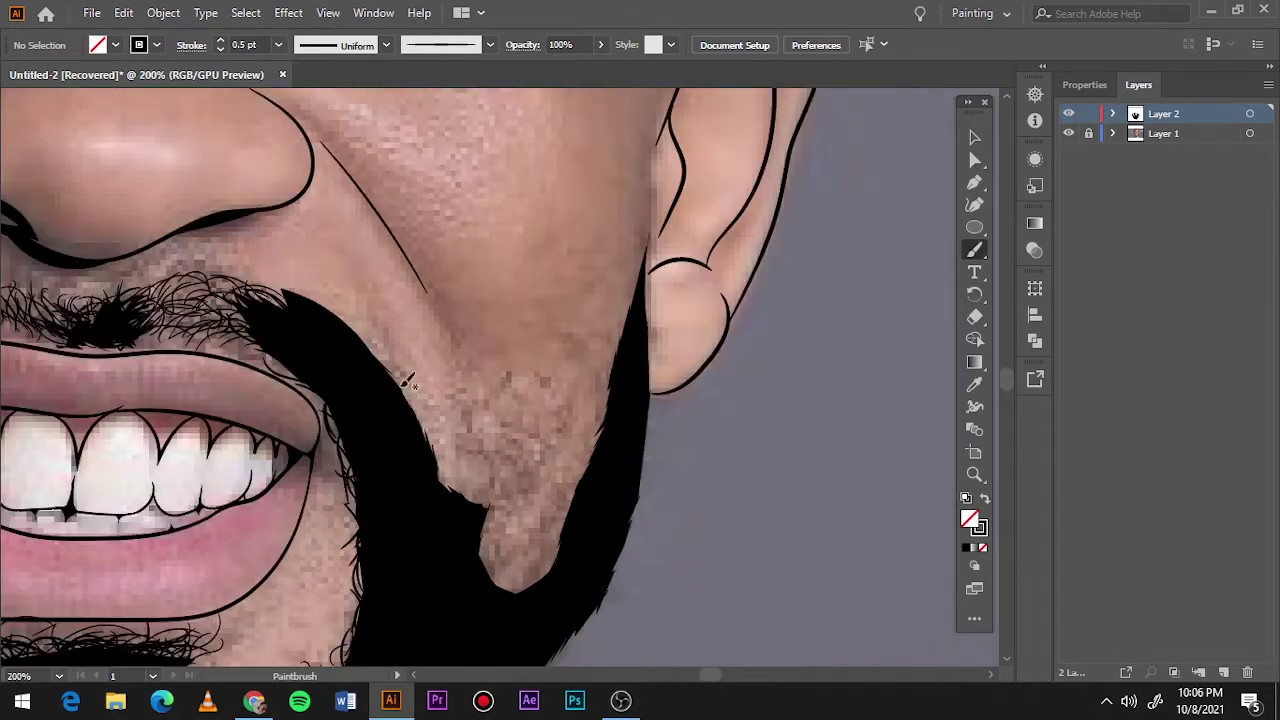
mouse_move(370, 350)
left_mouse_down()
mouse_move(258, 284)
mouse_move(425, 435)
mouse_move(478, 435)
left_mouse_up()
- Fill the right chin patch with dense curly hairs, from low on the chin upward
mouse_move(490, 505)
left_mouse_down()
mouse_move(530, 460)
mouse_move(526, 566)
left_mouse_up()
left_click_drag(598, 420, 515, 425)
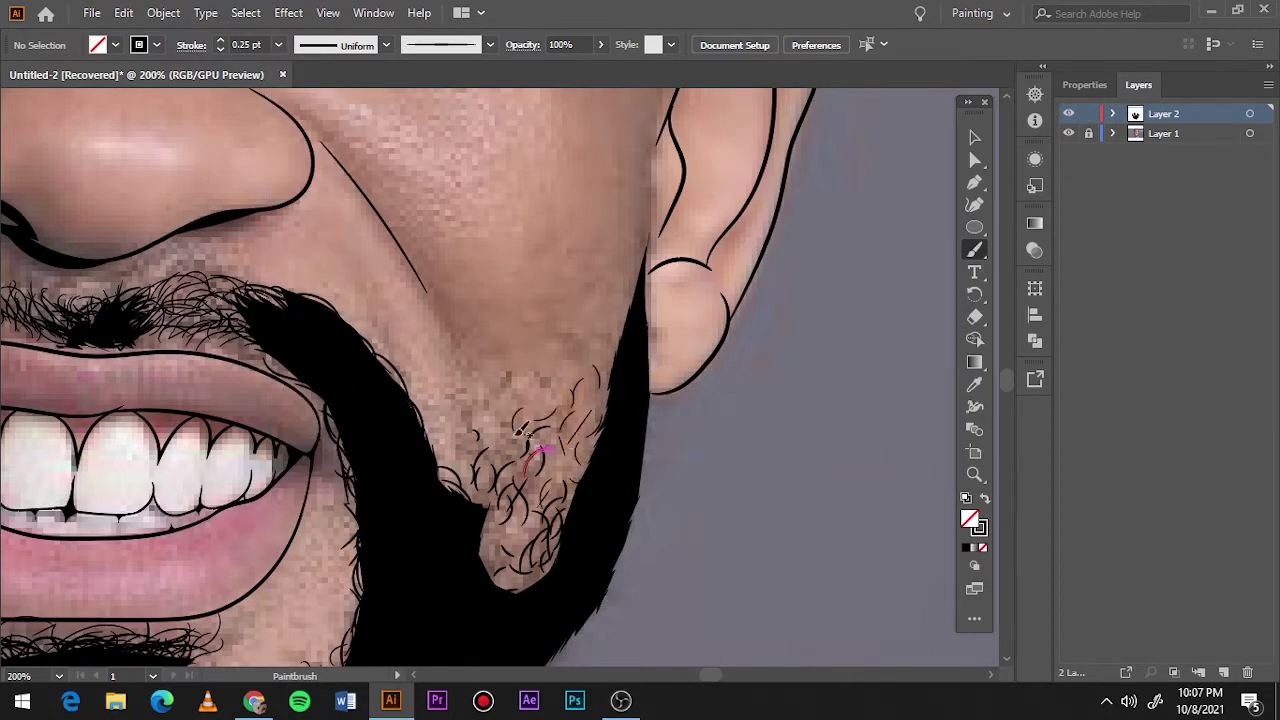
mouse_move(520, 508)
left_mouse_down()
mouse_move(500, 560)
mouse_move(540, 600)
left_mouse_up()
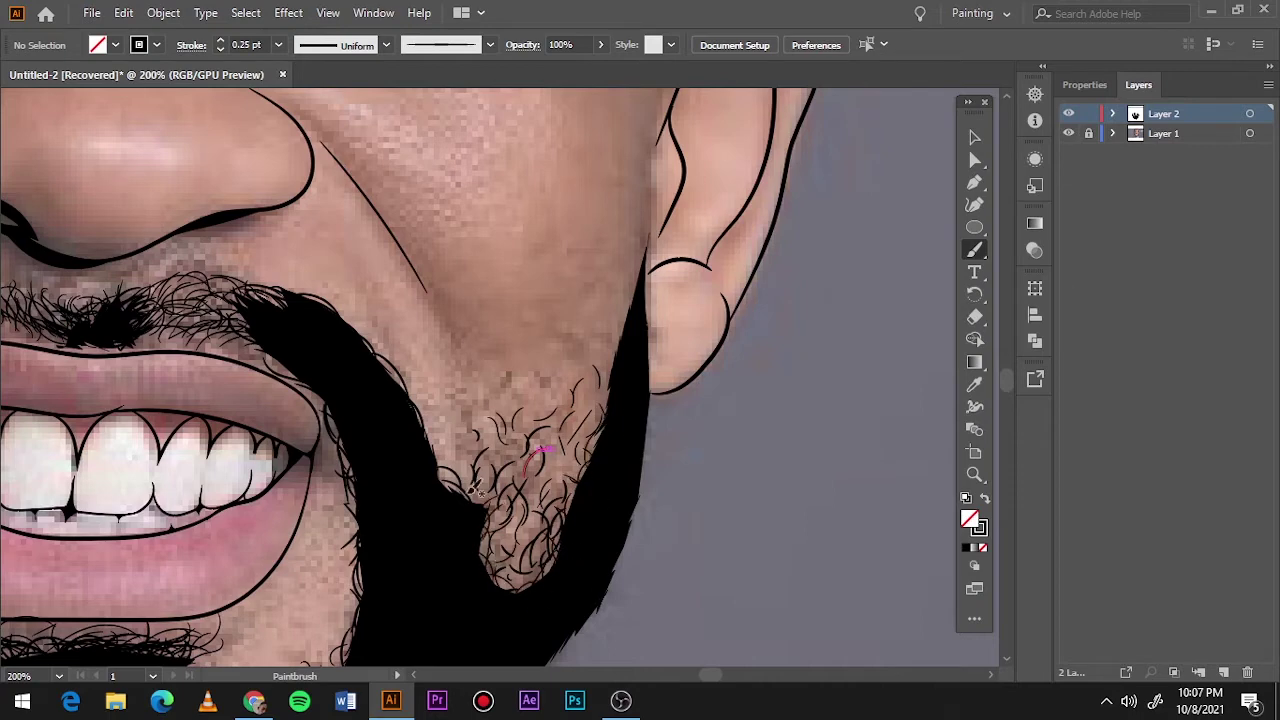
left_click_drag(474, 489, 520, 570)
mouse_move(562, 440)
left_mouse_down()
mouse_move(545, 515)
mouse_move(500, 535)
left_mouse_up()
left_click_drag(508, 363, 485, 405)
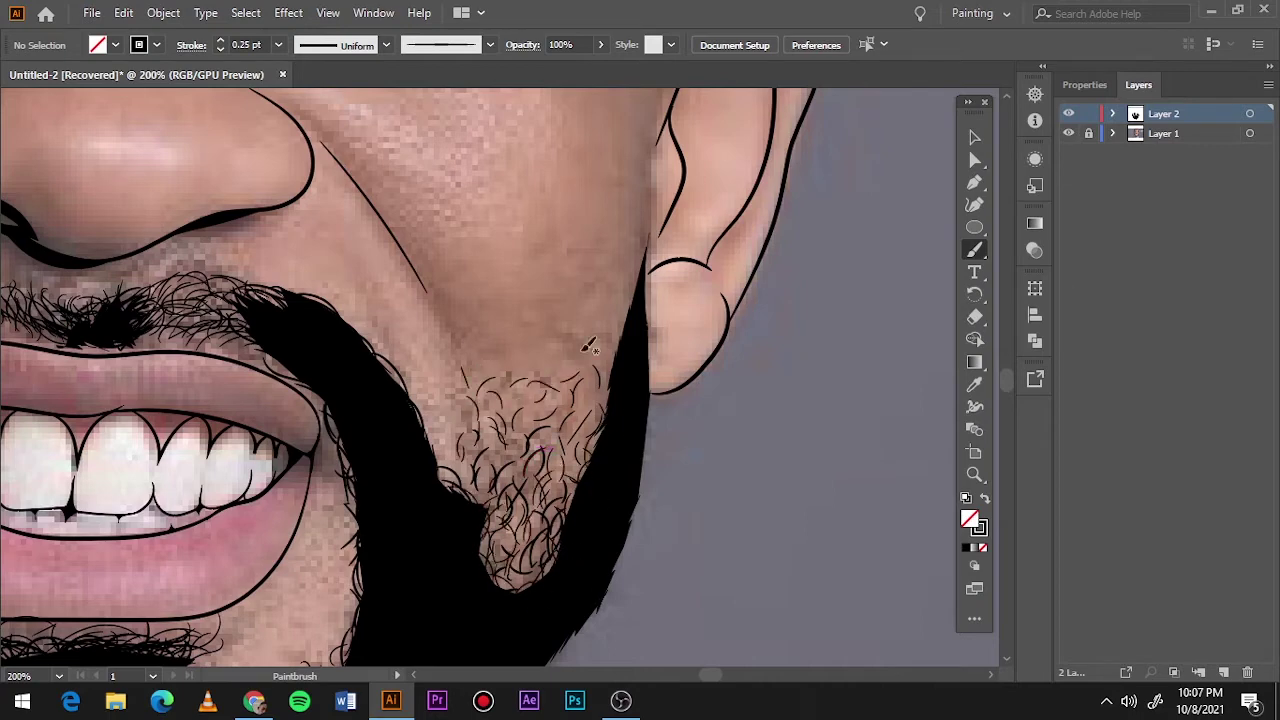
key("ctrl+0")
left_click(1069, 133)
- Paint the black beard along its lower edge and up the right side to under the ear
left_click(1069, 133)
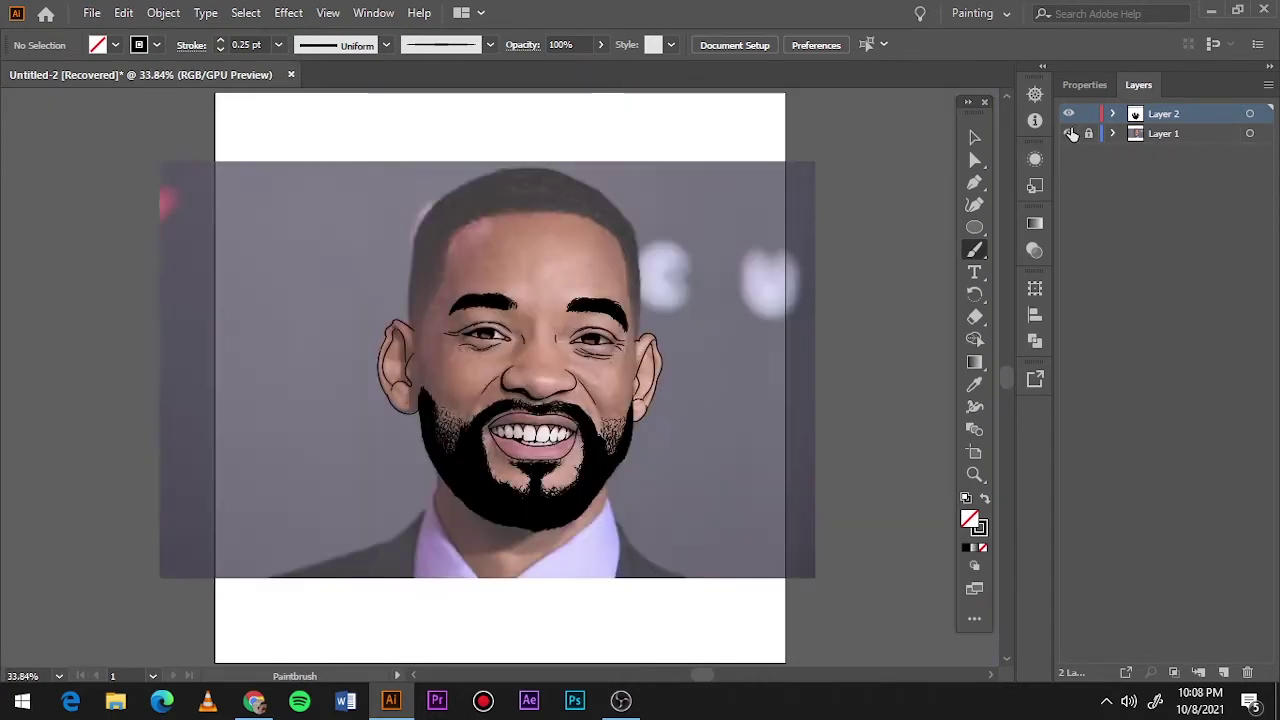
left_click(1070, 134)
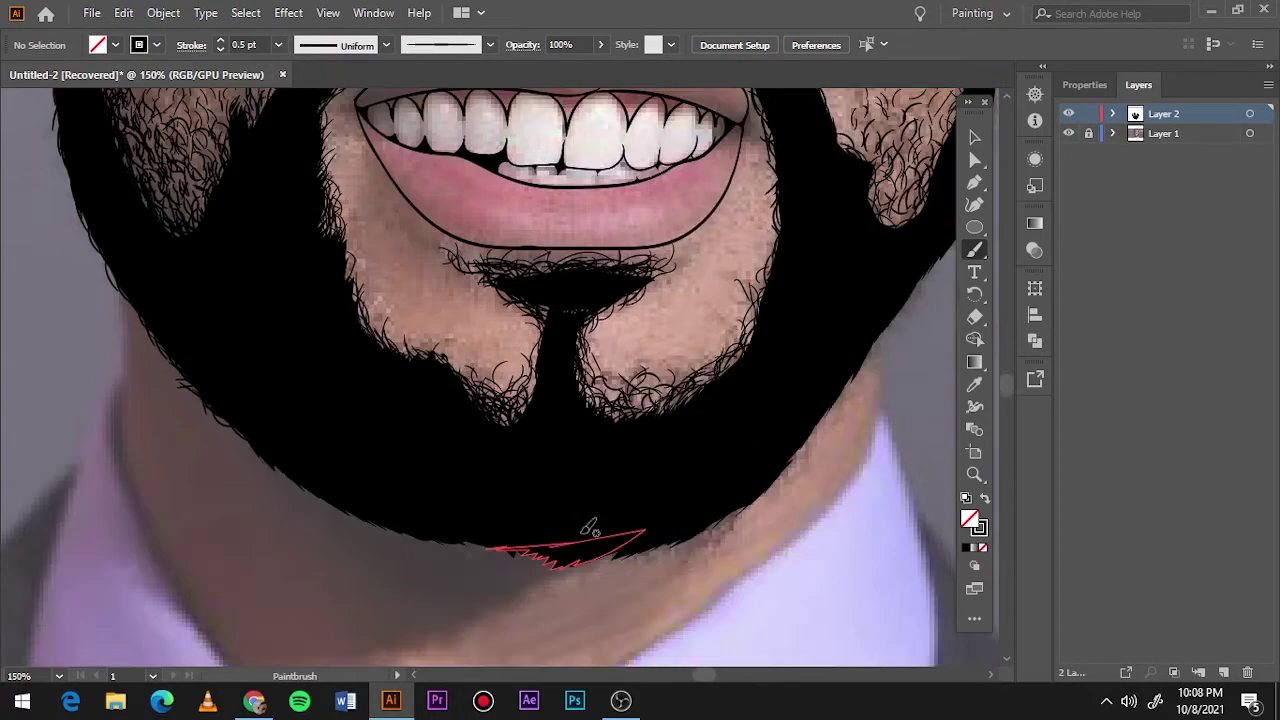
mouse_move(277, 458)
left_mouse_down()
mouse_move(418, 544)
mouse_move(688, 524)
mouse_move(770, 485)
mouse_move(840, 410)
left_mouse_up()
key("ctrl+0")
left_click(1071, 133)
left_click(1071, 133)
scroll(632, 513, "up", 4)
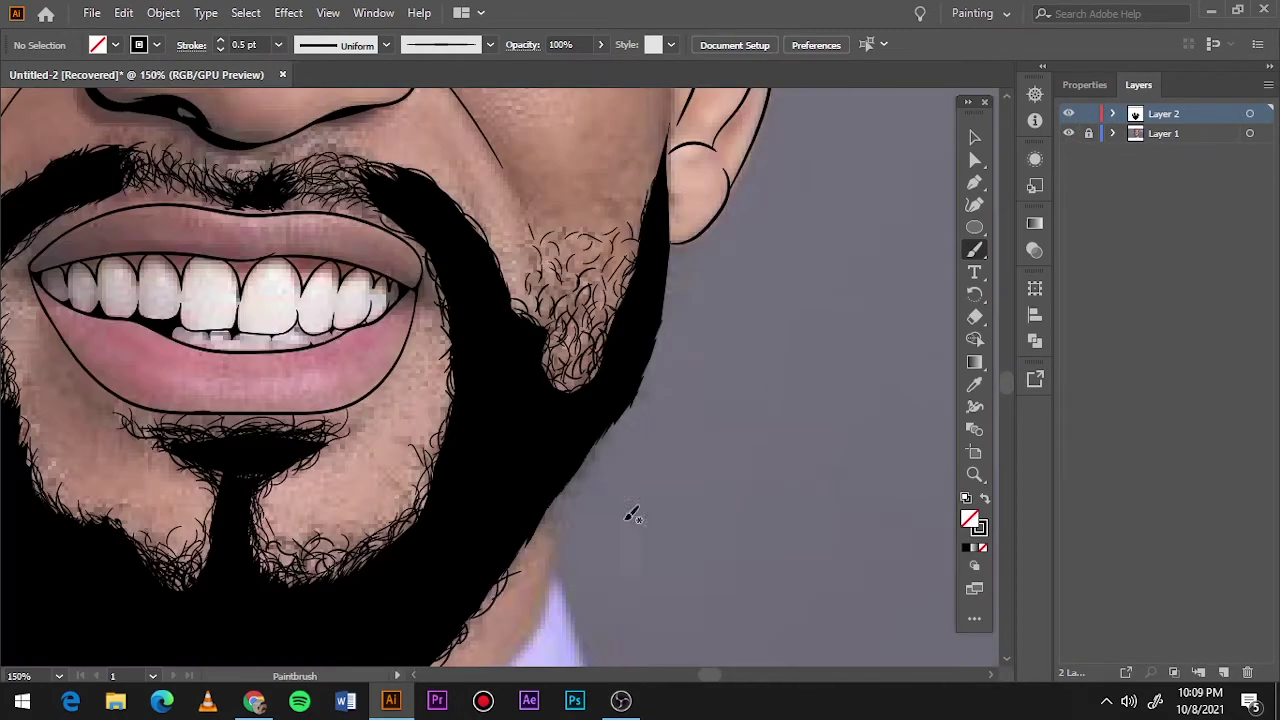
left_click_drag(588, 481, 606, 441)
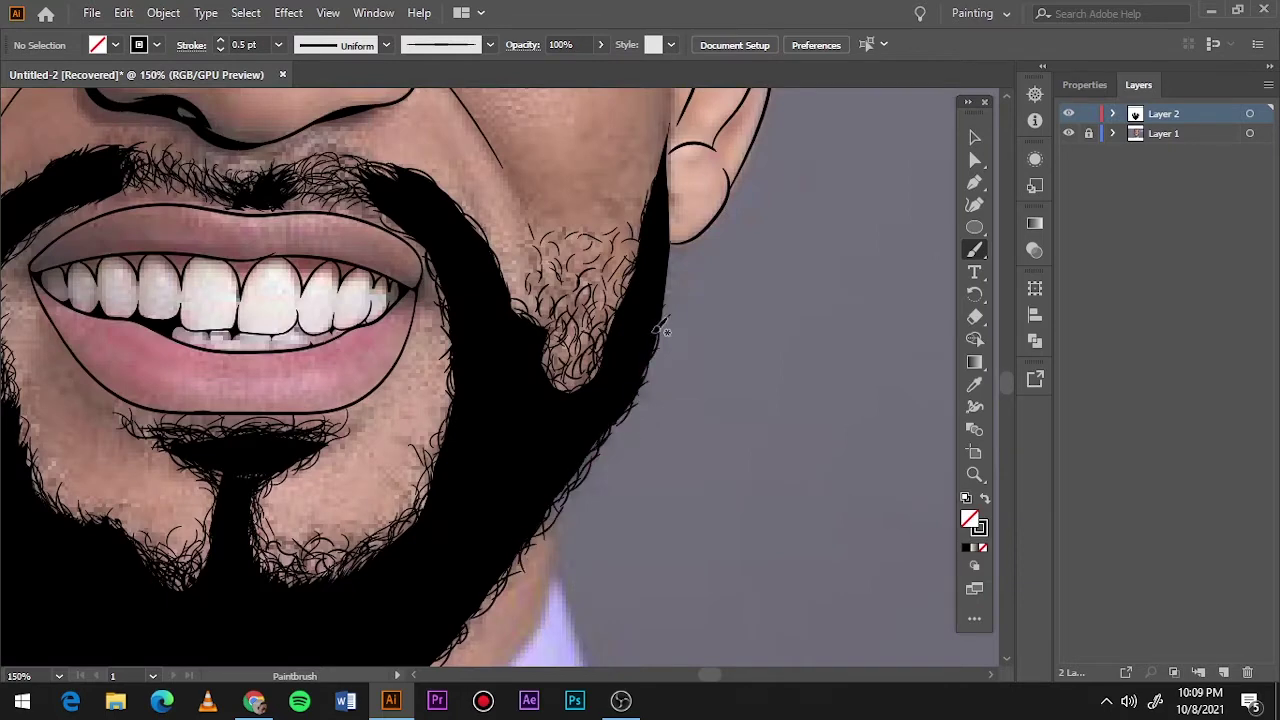
left_click_drag(657, 329, 677, 232)
- Draw short sideburn hairs beside the left ear
key("ctrl+0")
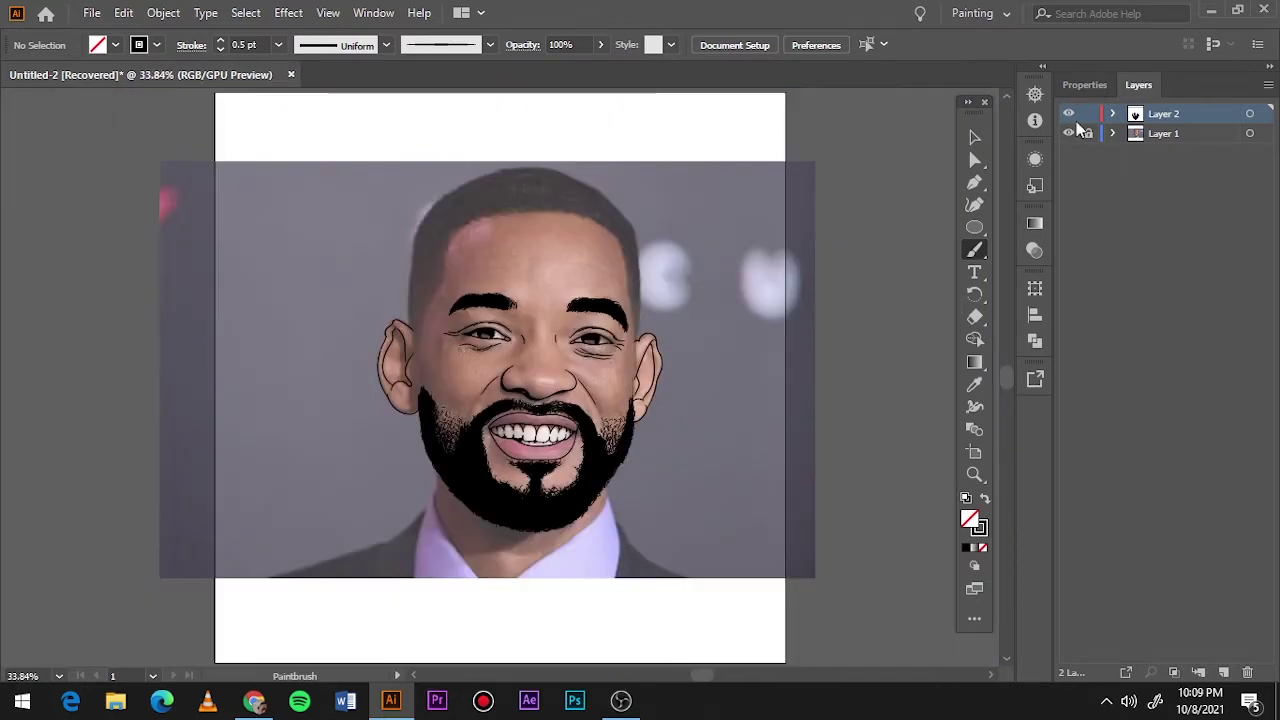
left_click(1068, 133)
left_click(1068, 133)
scroll(395, 343, "up", 5)
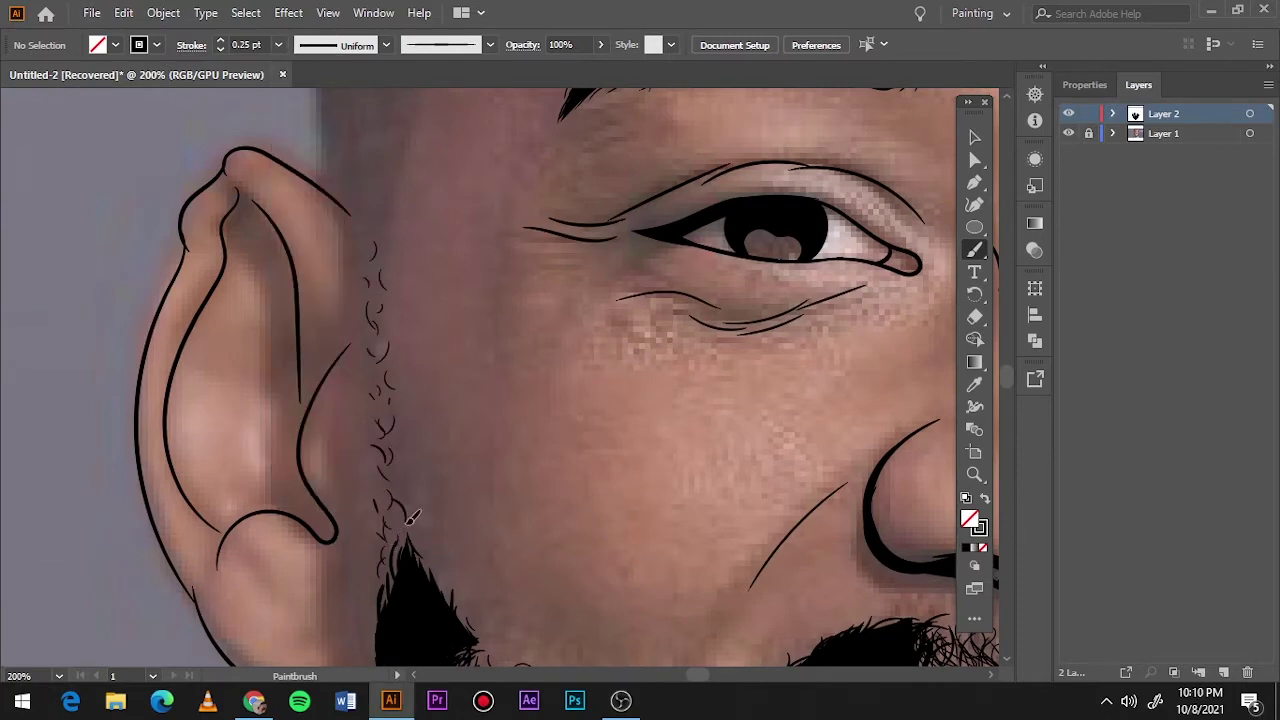
left_click_drag(402, 497, 378, 303)
key("ctrl+0")
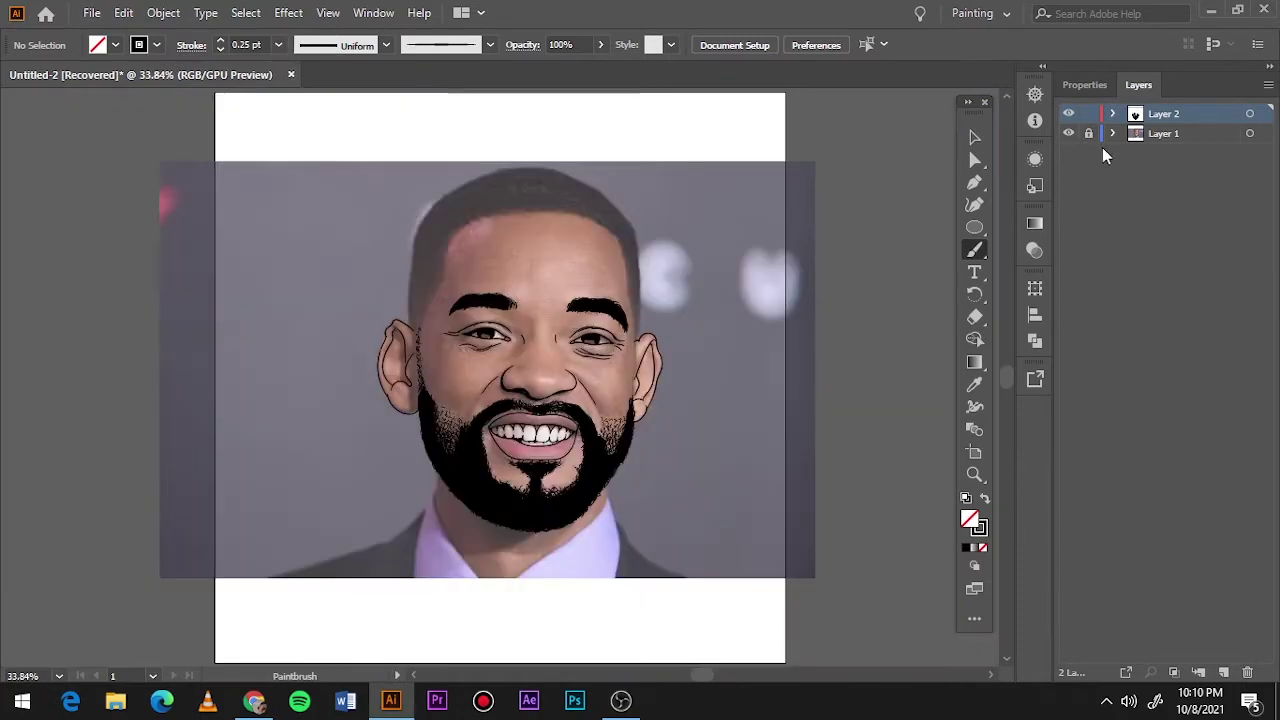
left_click(1068, 133)
left_click(1068, 133)
scroll(463, 243, "up", 5)
- Set up the Pencil with black fill and no stroke, and start tracing hair shapes at the forehead
key("n")
key("shift+x")
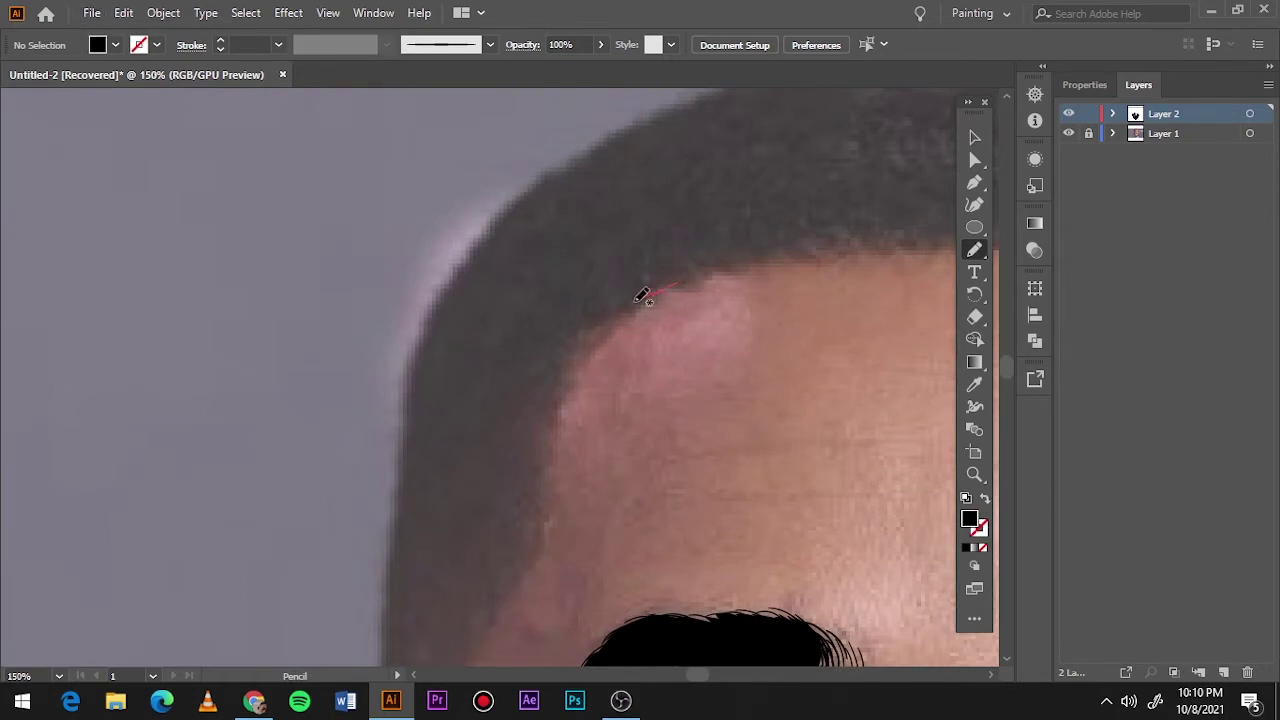
left_click_drag(502, 461, 402, 447)
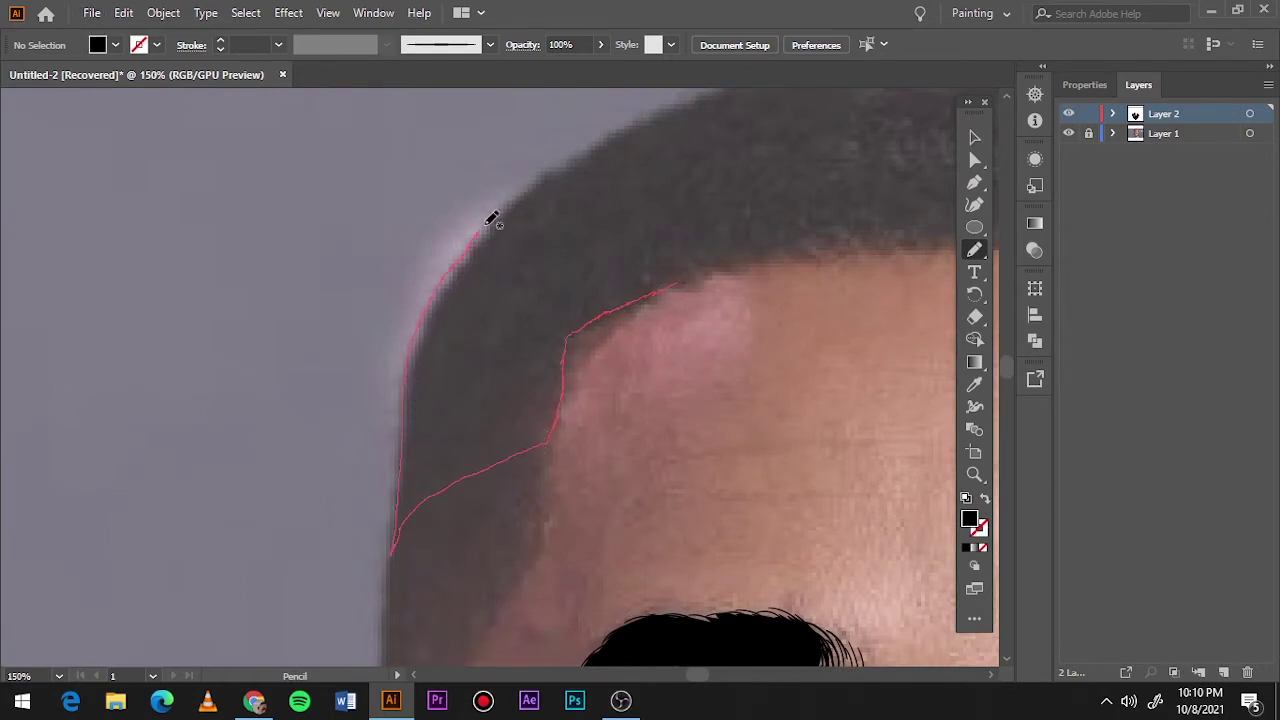
left_click_drag(490, 220, 690, 300)
key("ctrl+z")
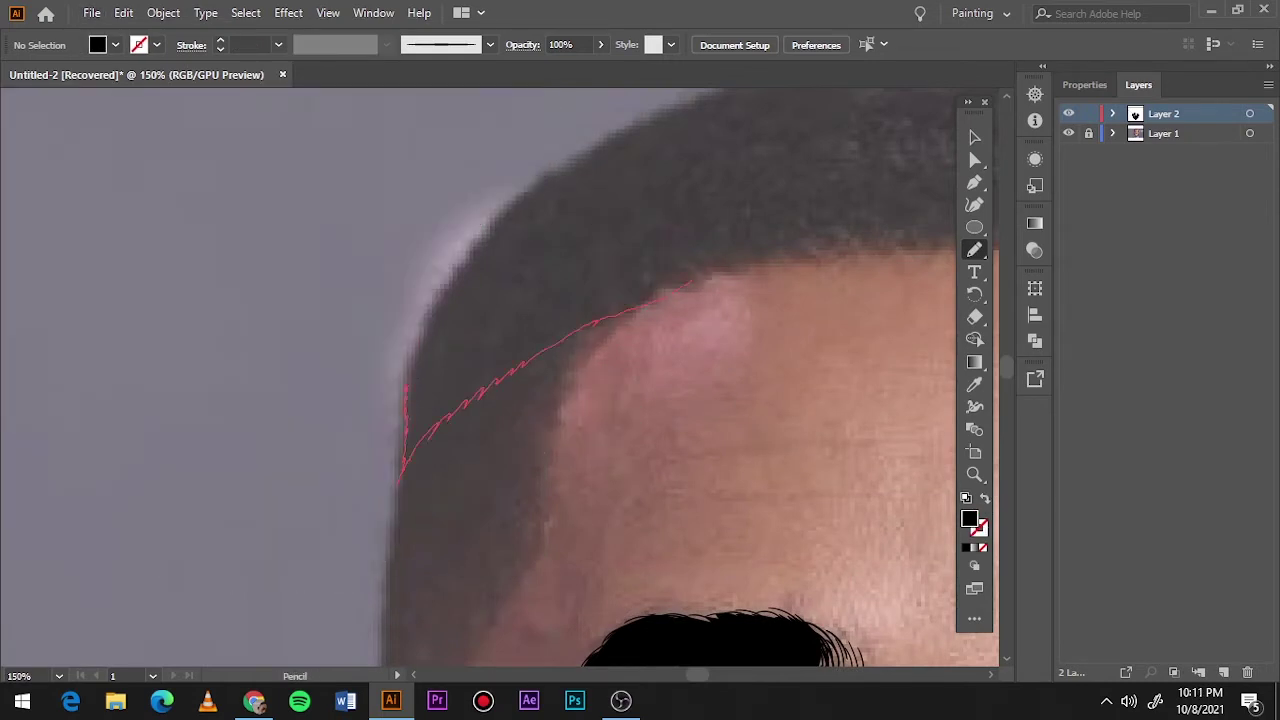
left_click_drag(450, 297, 480, 223)
left_click_drag(423, 409, 714, 109)
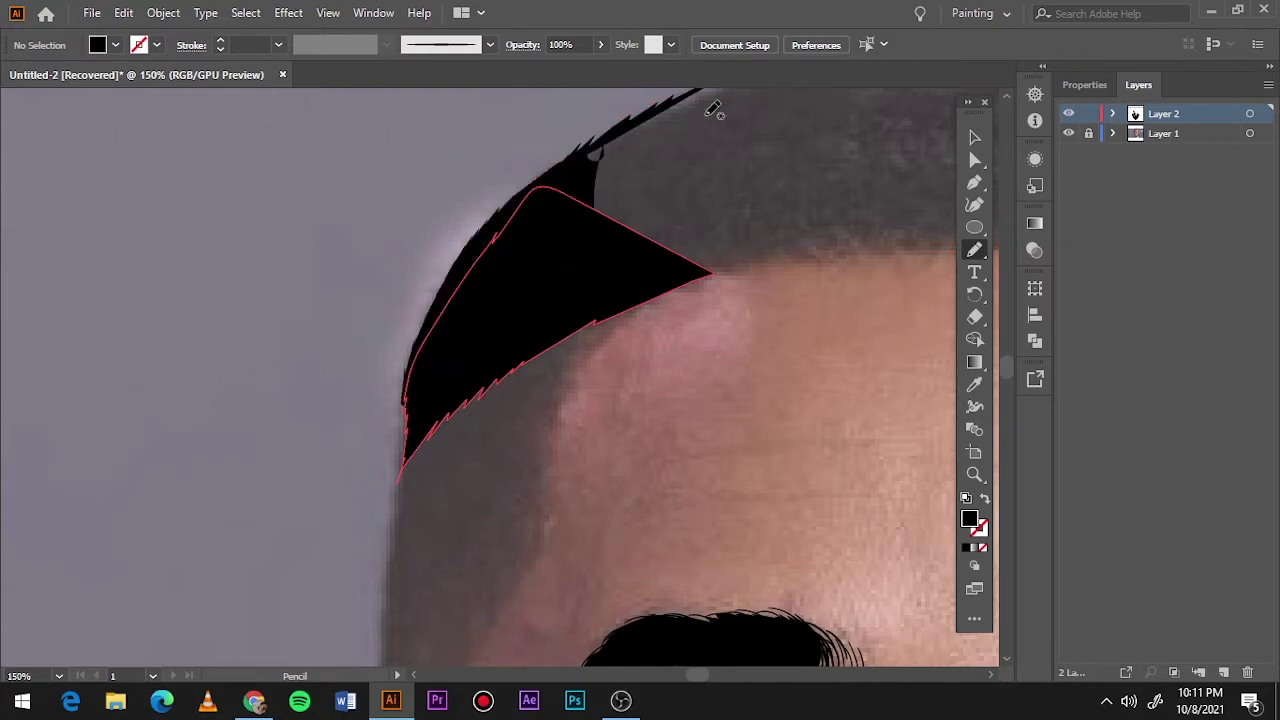
scroll(760, 115, "down", 3)
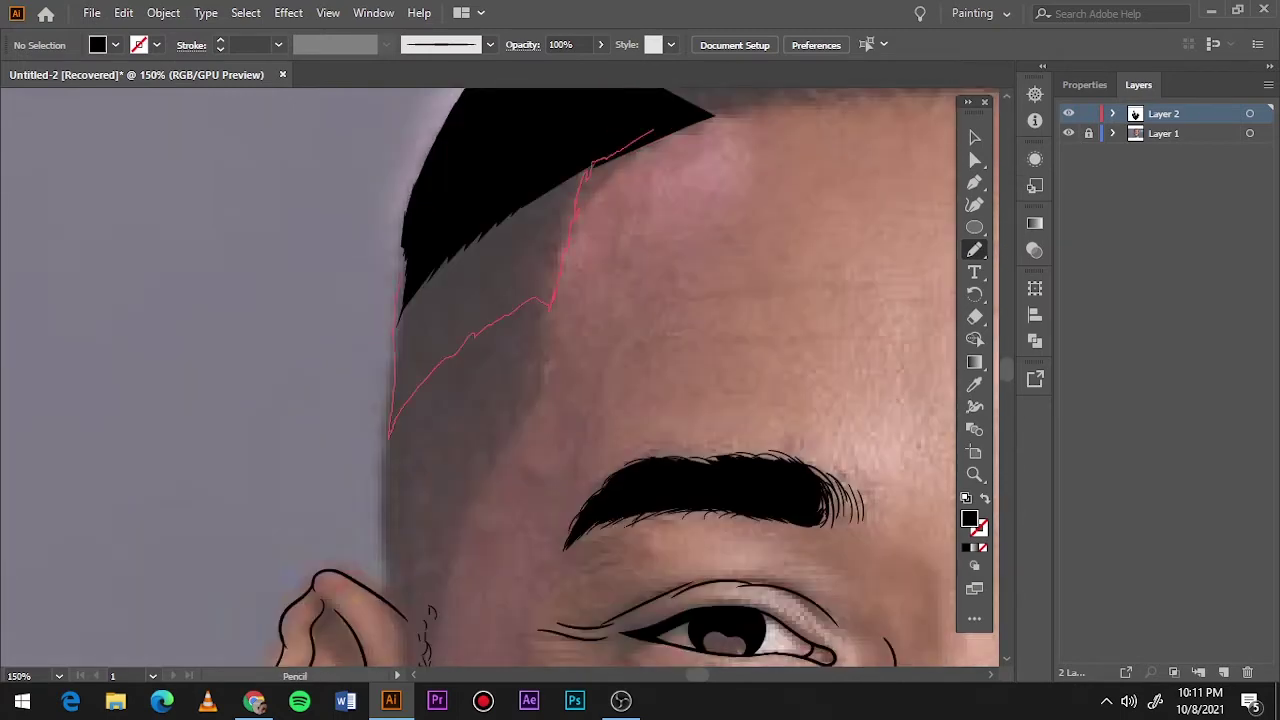
- Trace closed black hair shapes along the hairline and merge them into the hair mass
left_click_drag(388, 437, 400, 414)
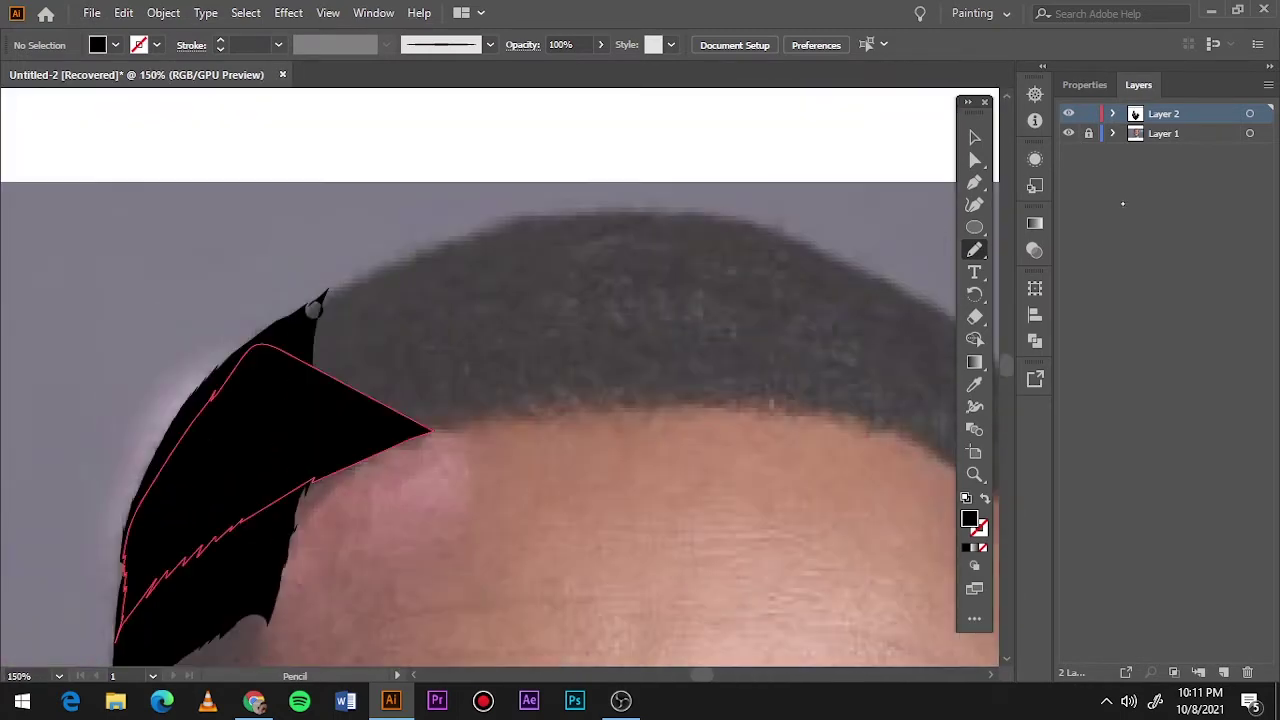
left_click_drag(222, 372, 258, 335)
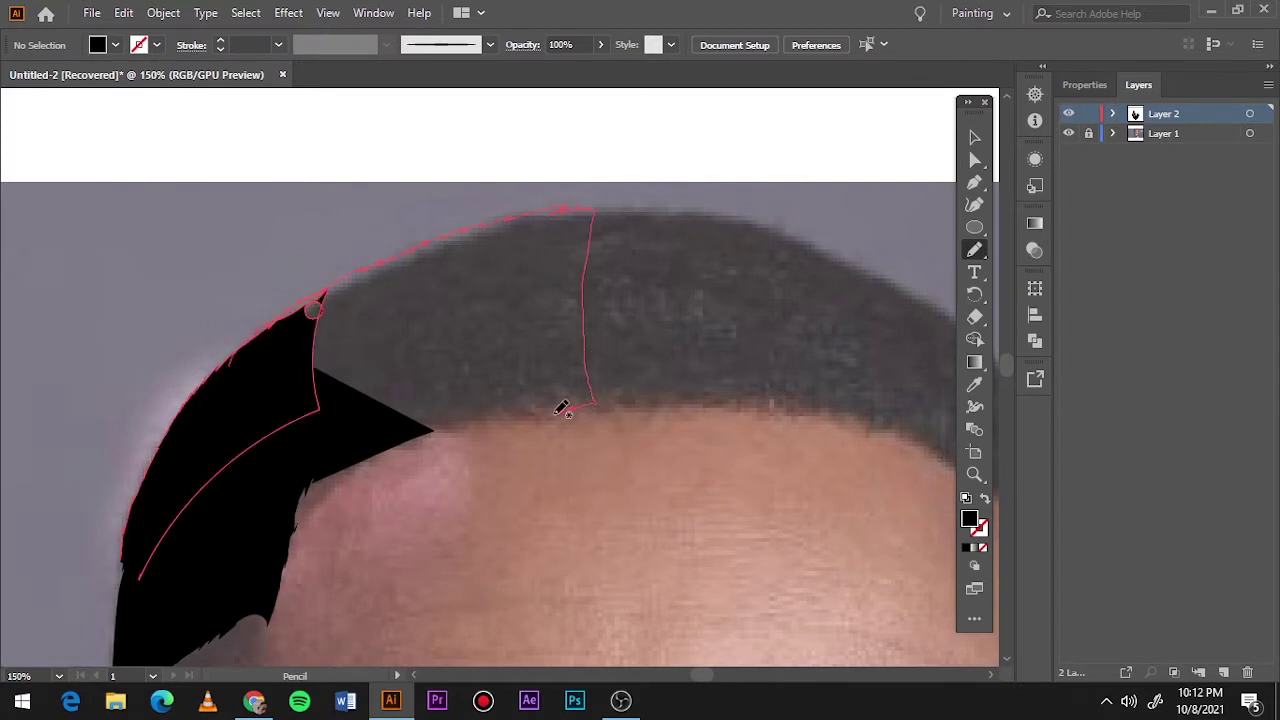
left_click_drag(532, 208, 235, 385)
scroll(259, 394, "right", 5)
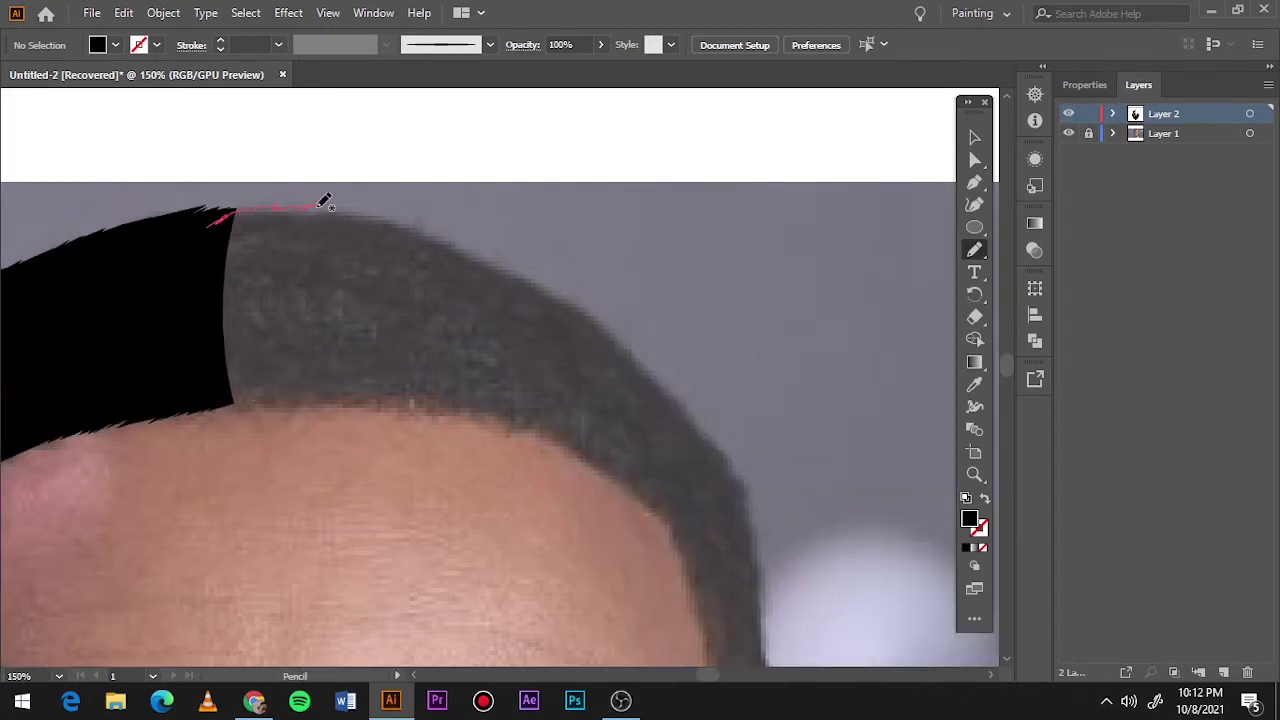
left_click_drag(452, 241, 413, 409)
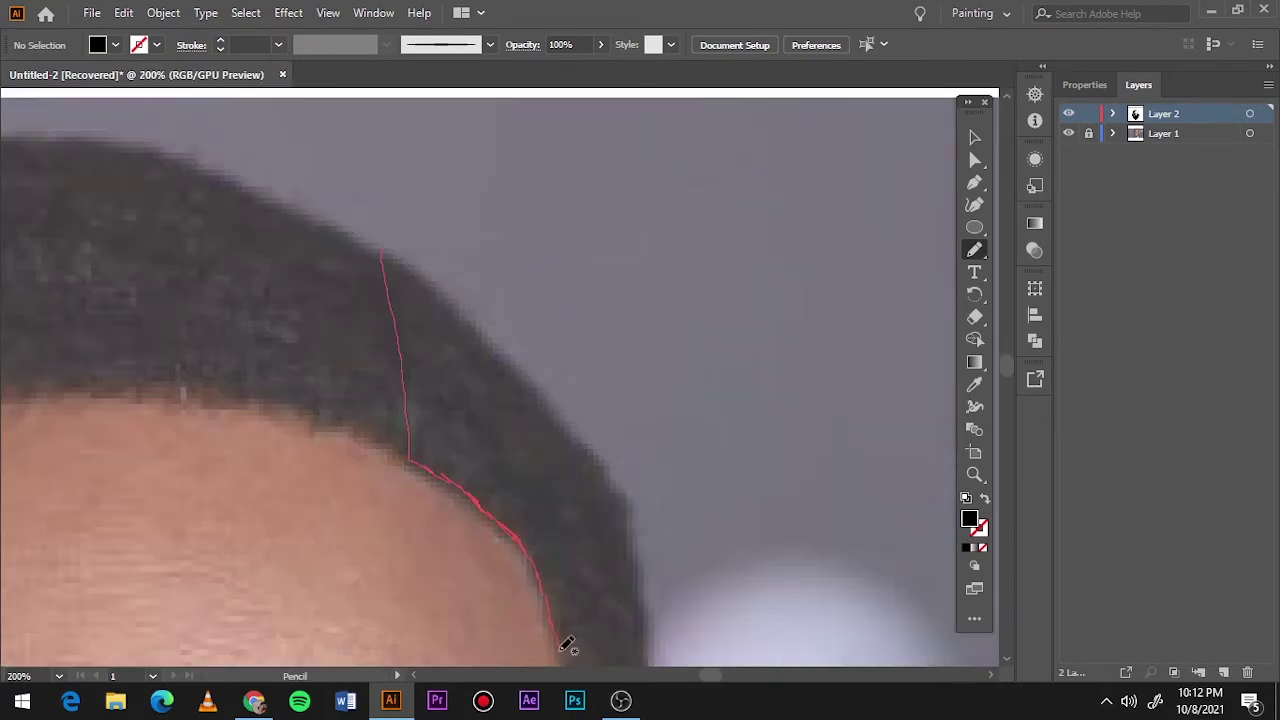
left_click_drag(567, 645, 486, 340)
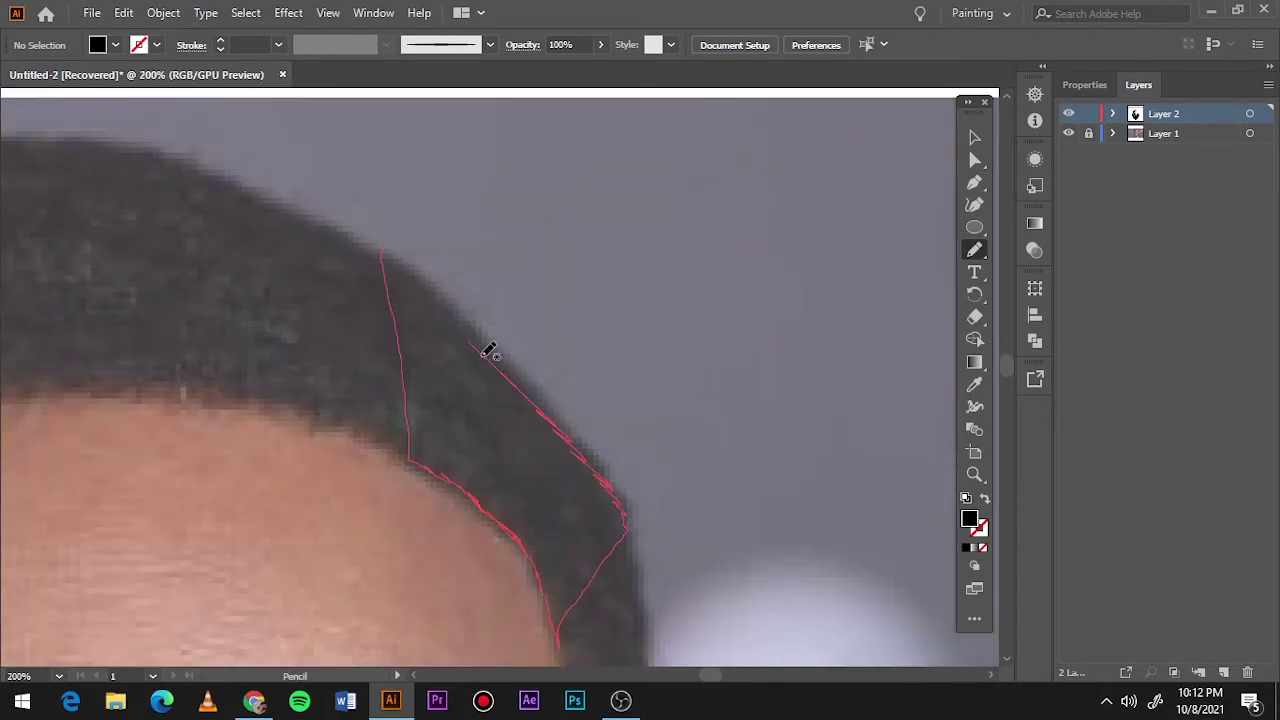
scroll(423, 251, "down", 3)
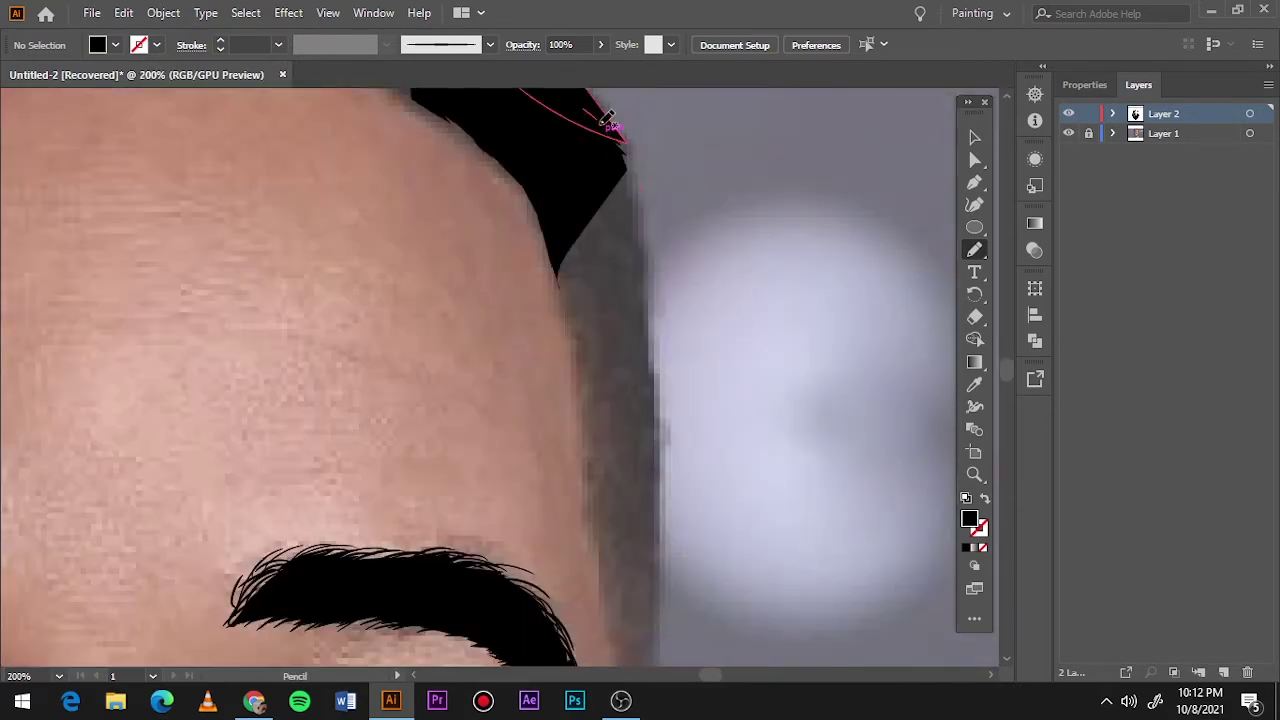
left_click_drag(537, 188, 552, 218)
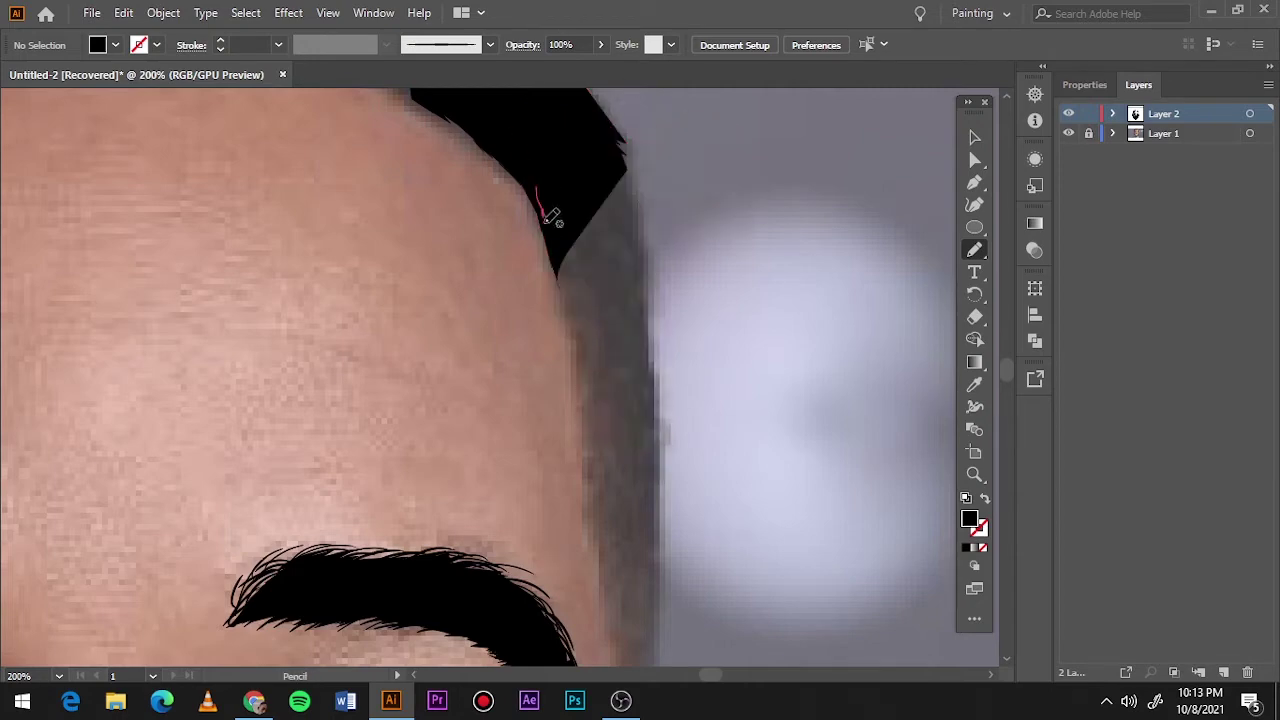
left_click_drag(653, 289, 634, 206)
- Fill the remaining grey hair patches above the forehead and crown with black
key("ctrl+minus")
scroll(573, 186, "up", 5)
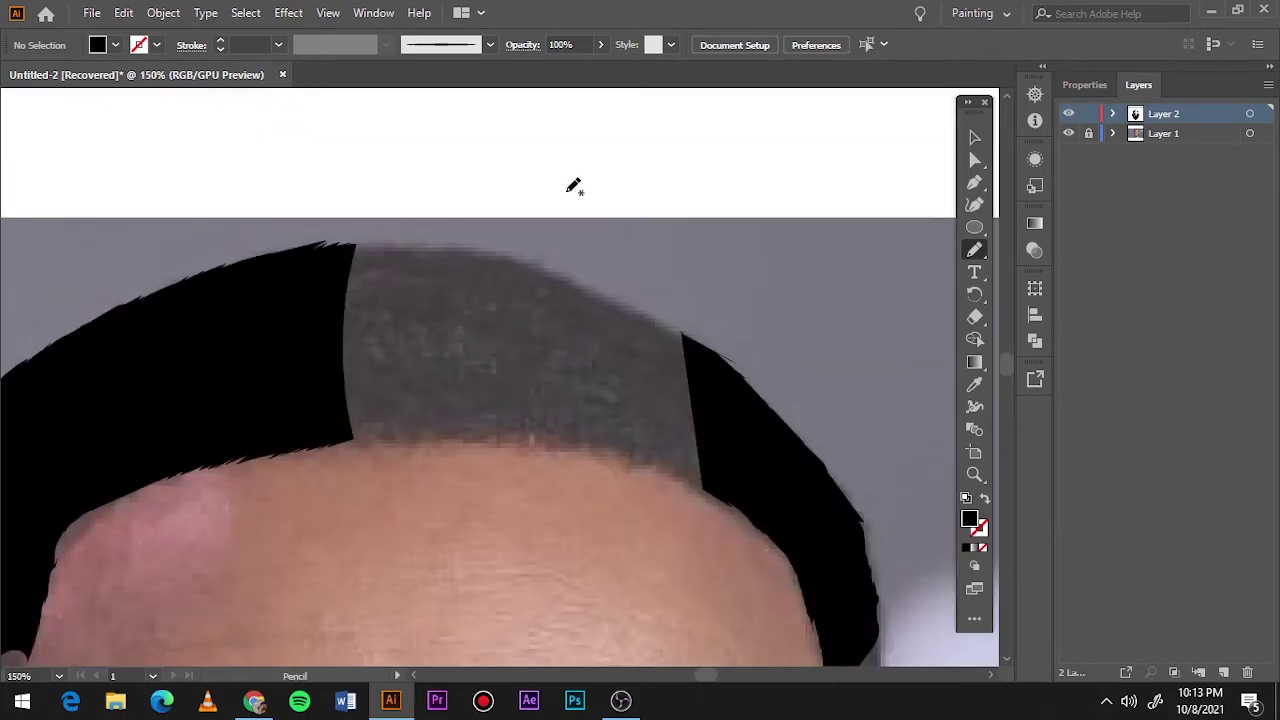
left_click_drag(317, 449, 515, 450)
key("ctrl+z")
left_click_drag(684, 424, 345, 428)
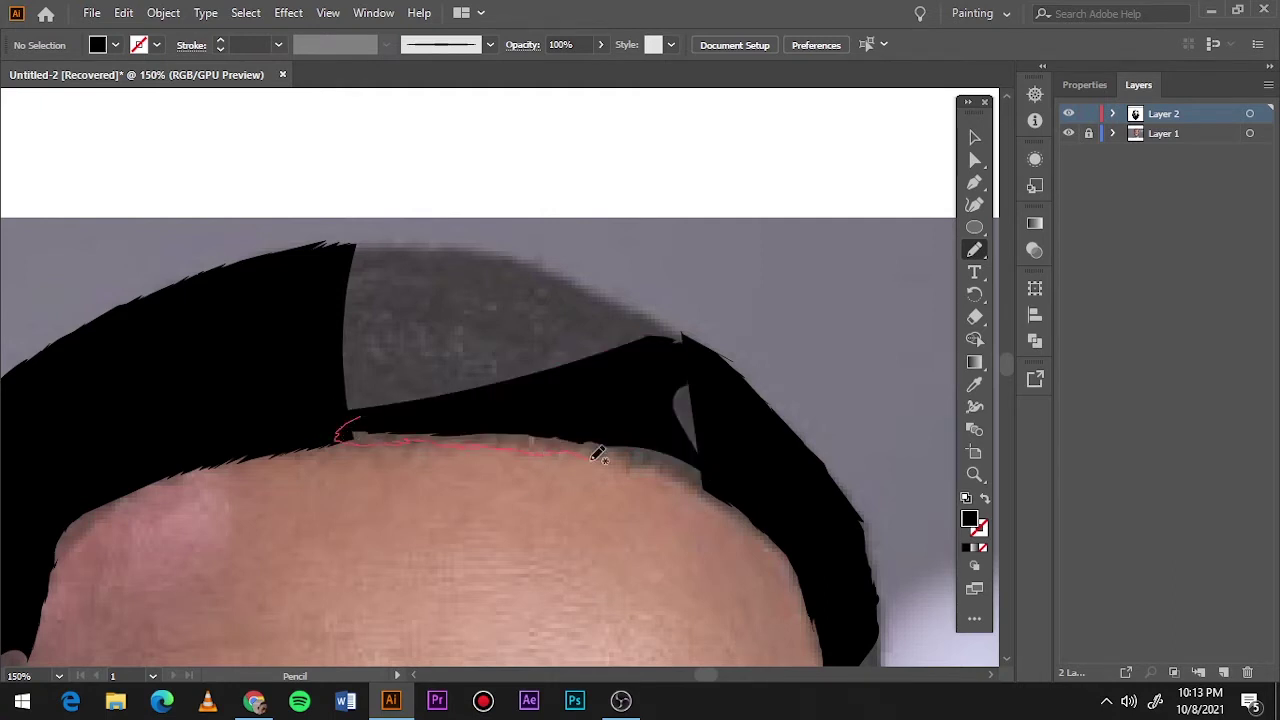
left_click_drag(597, 455, 345, 352)
left_click_drag(700, 347, 680, 331)
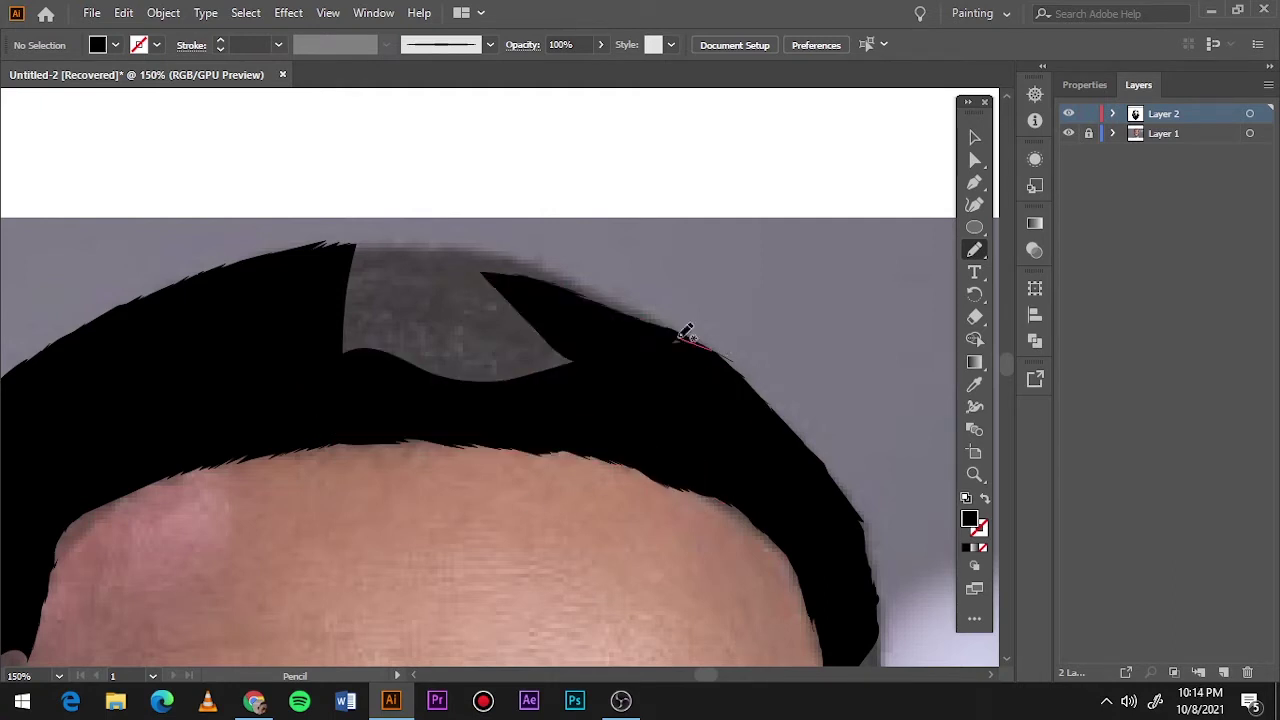
left_click_drag(447, 245, 343, 350)
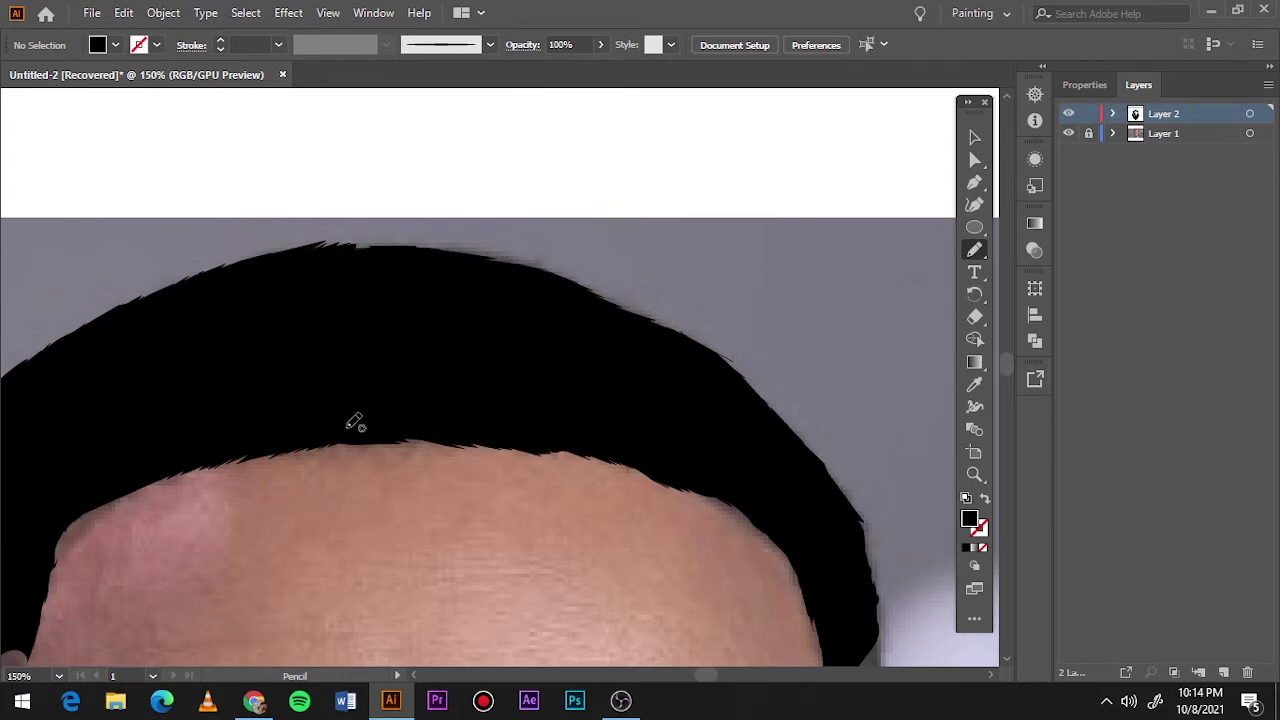
key("ctrl+0")
left_click(1068, 133)
left_click(1068, 133)
left_click(1068, 113)
- Extend a black-filled hair strip down the right temple to the ear
left_click(1068, 113)
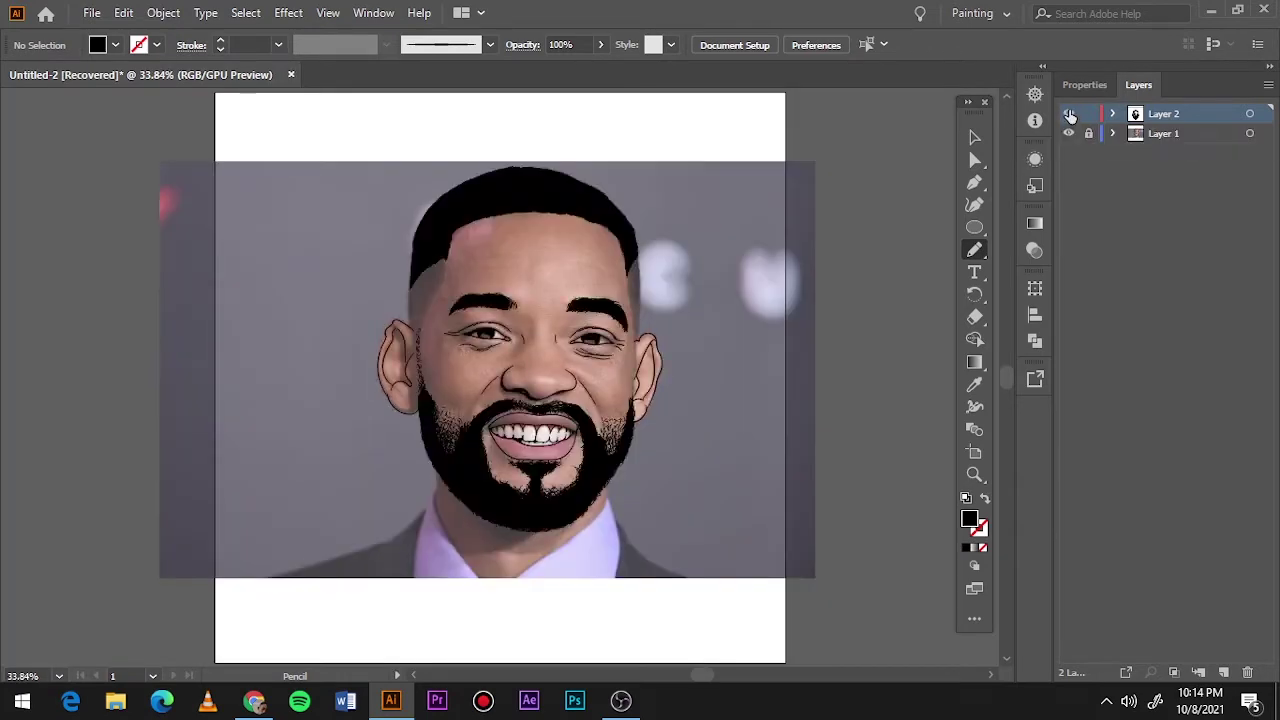
scroll(645, 262, "up", 3, "alt")
left_click_drag(633, 400, 614, 305)
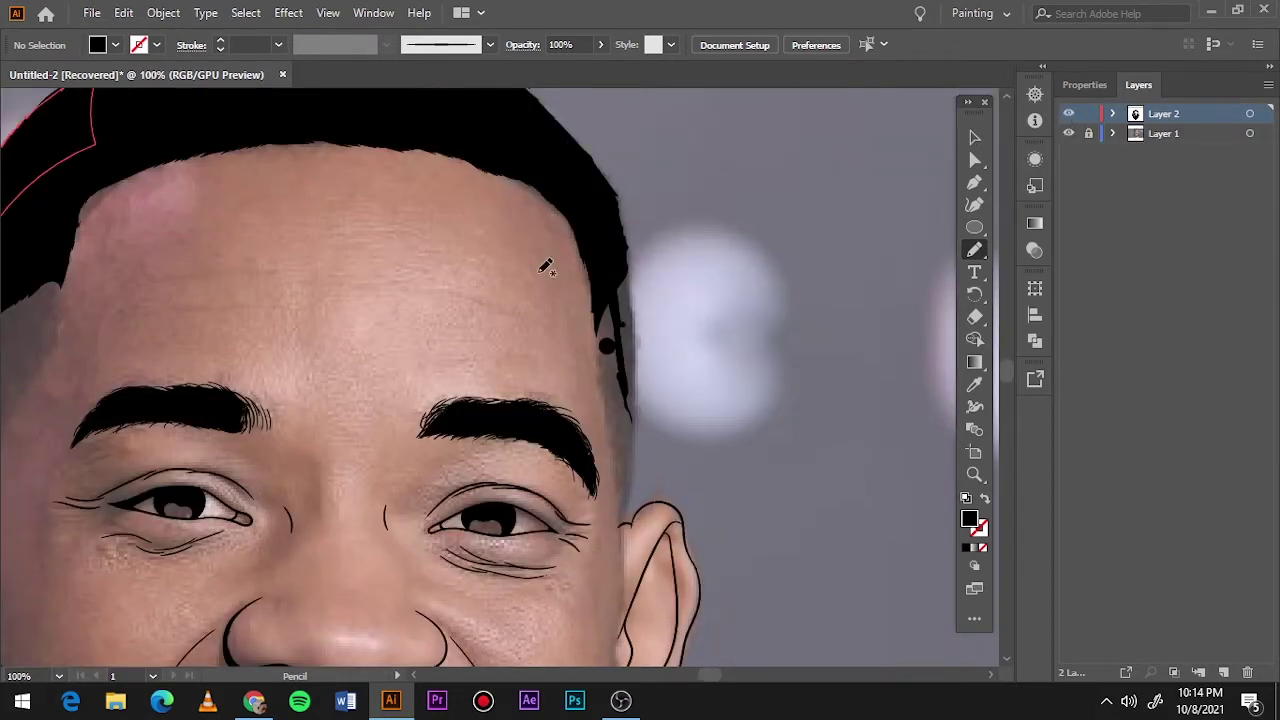
scroll(700, 268, "up", 1, "alt")
mouse_move(606, 515)
left_mouse_down()
mouse_move(548, 330)
mouse_move(600, 272)
left_mouse_up()
left_click_drag(601, 540, 601, 545)
left_click_drag(588, 298, 597, 302)
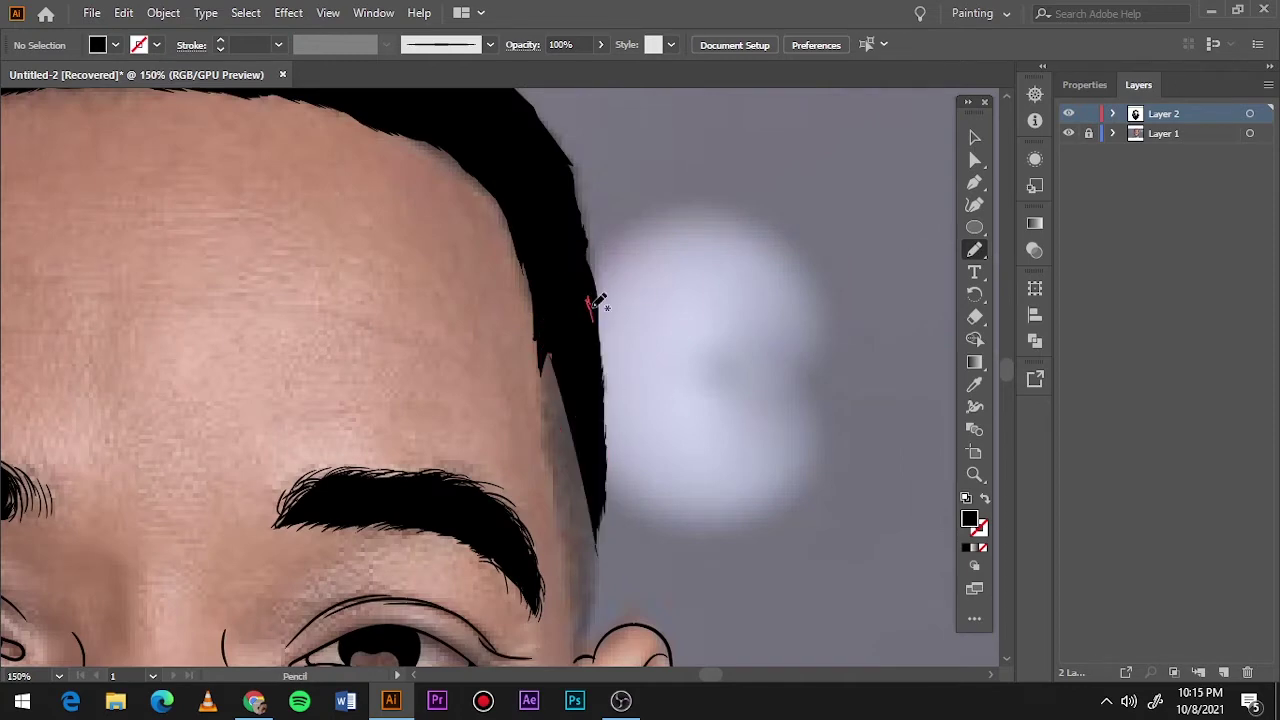
scroll(590, 515, "down", 5)
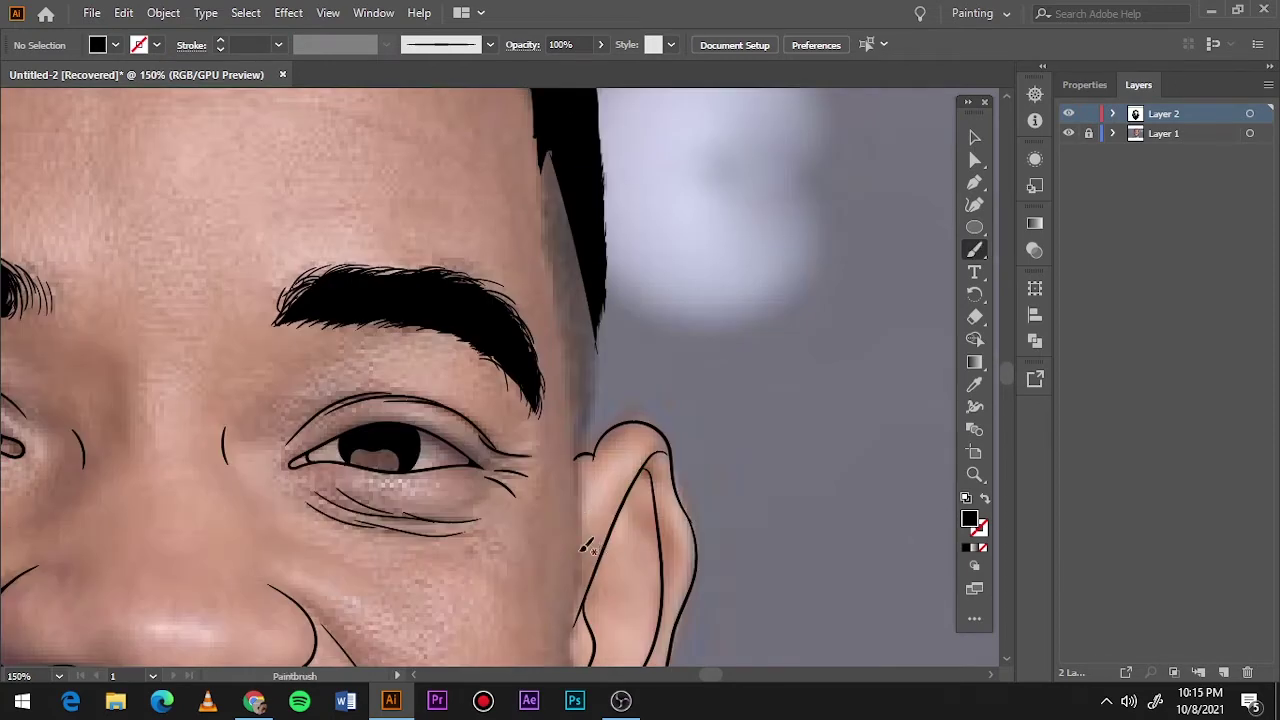
left_click_drag(598, 285, 606, 362)
- Switch to unfilled black strokes and draw curly strands down the sideburn
key("shift+x")
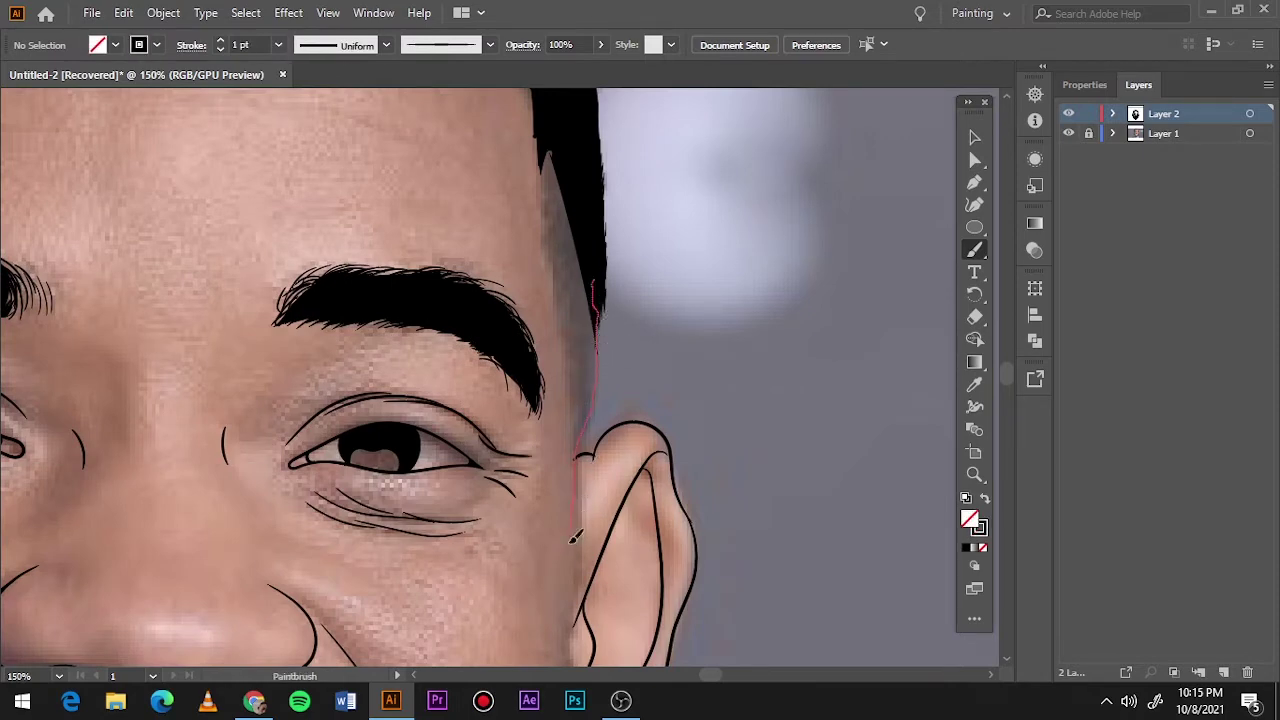
key("ctrl+plus")
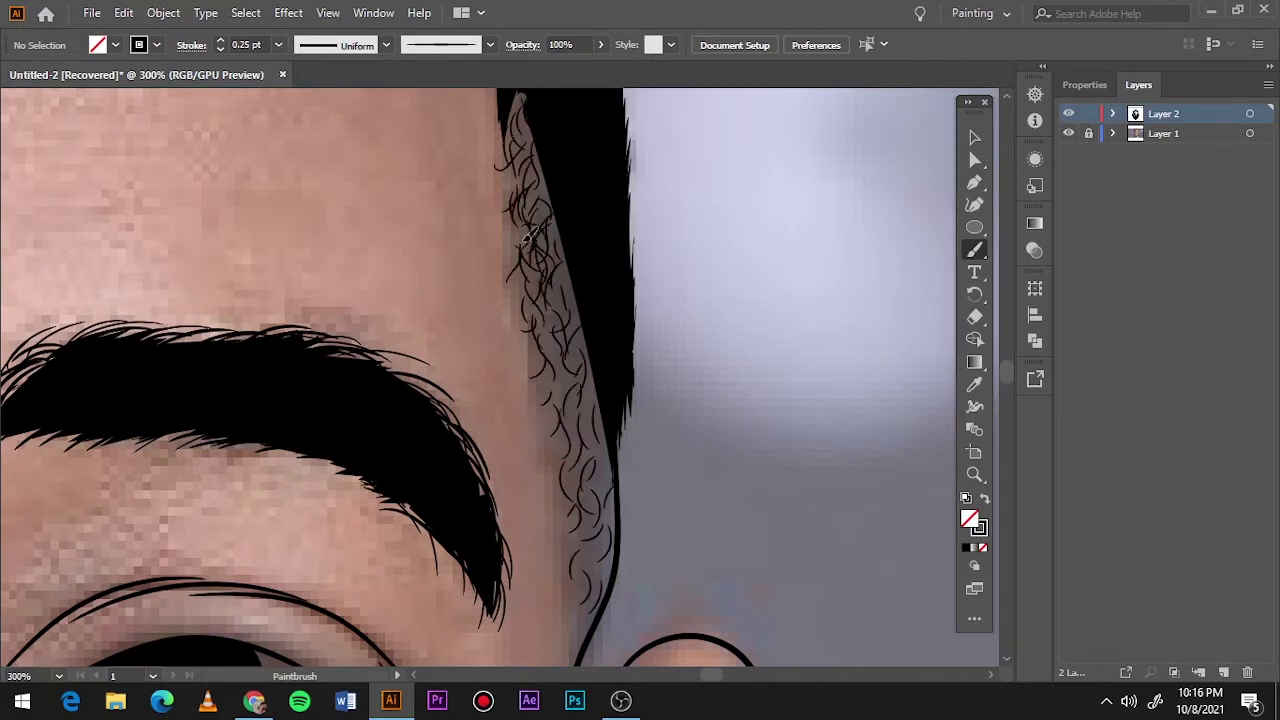
left_click_drag(528, 235, 560, 262)
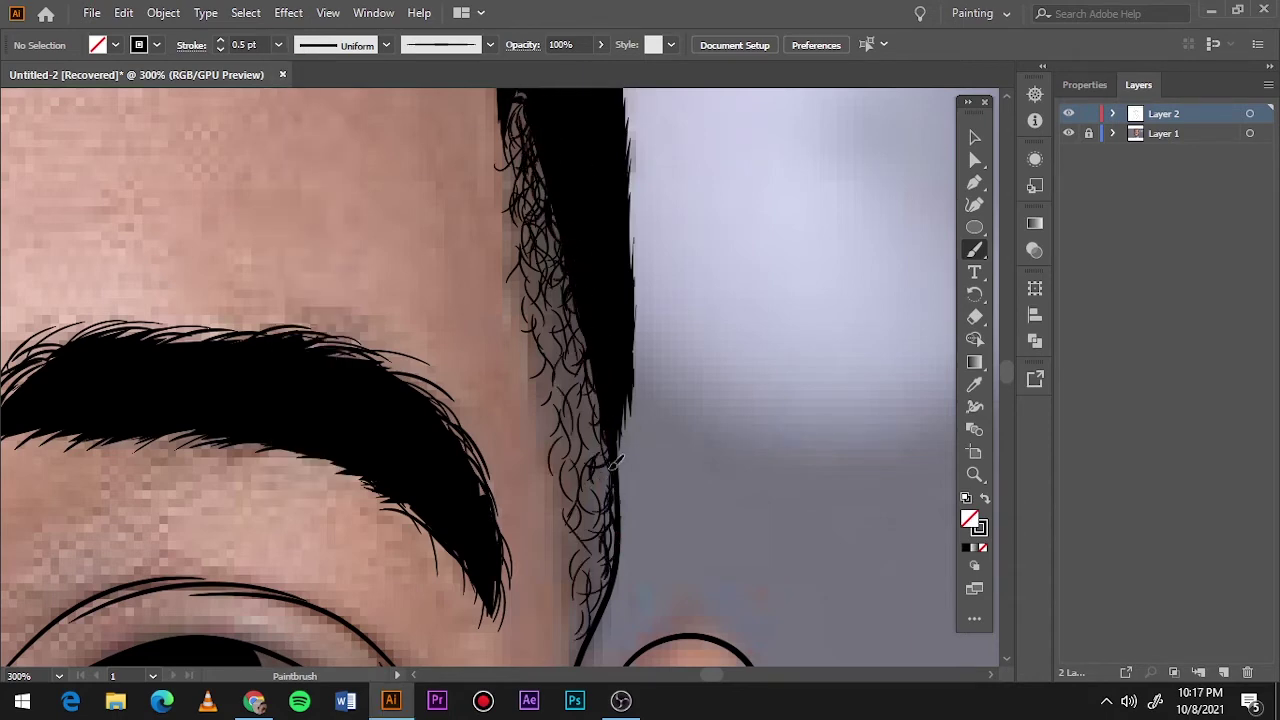
mouse_move(617, 462)
left_mouse_down()
mouse_move(575, 390)
mouse_move(571, 334)
left_mouse_up()
- Paint small curly strands over the left sideburn at a 0.25 pt stroke weight
key("ctrl+0")
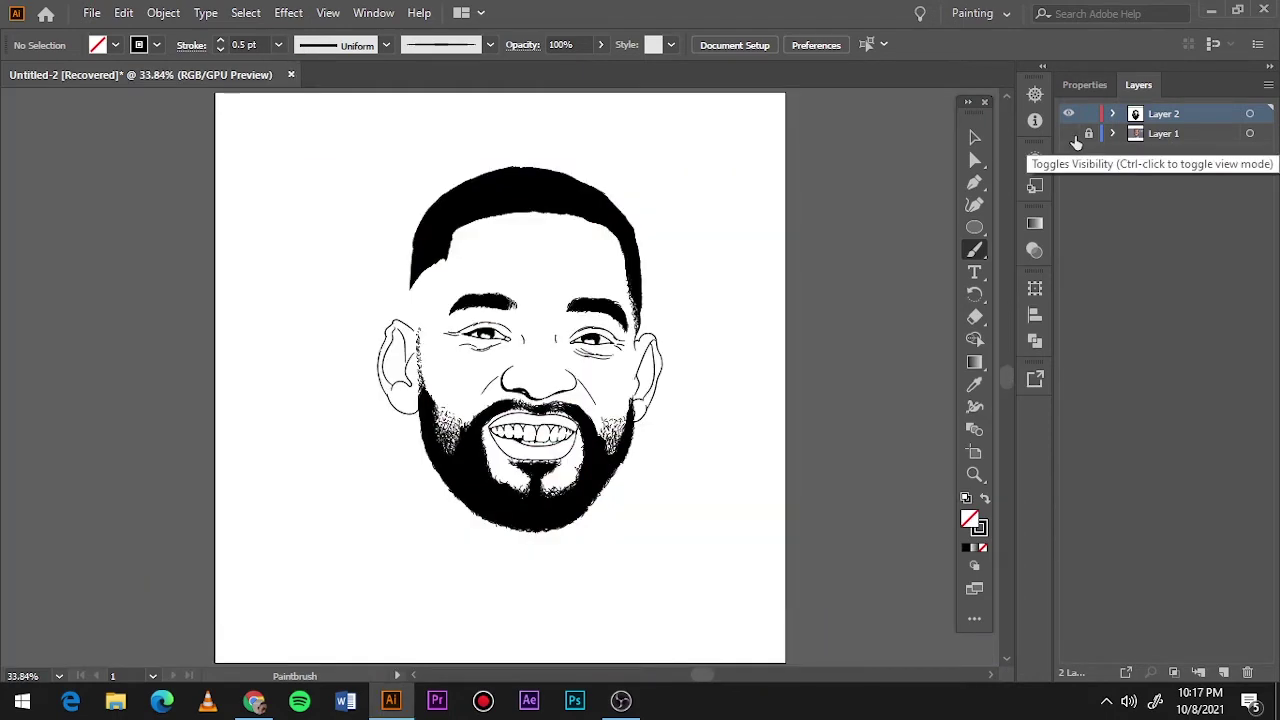
scroll(430, 285, "up", 5)
left_click_drag(349, 459, 368, 530)
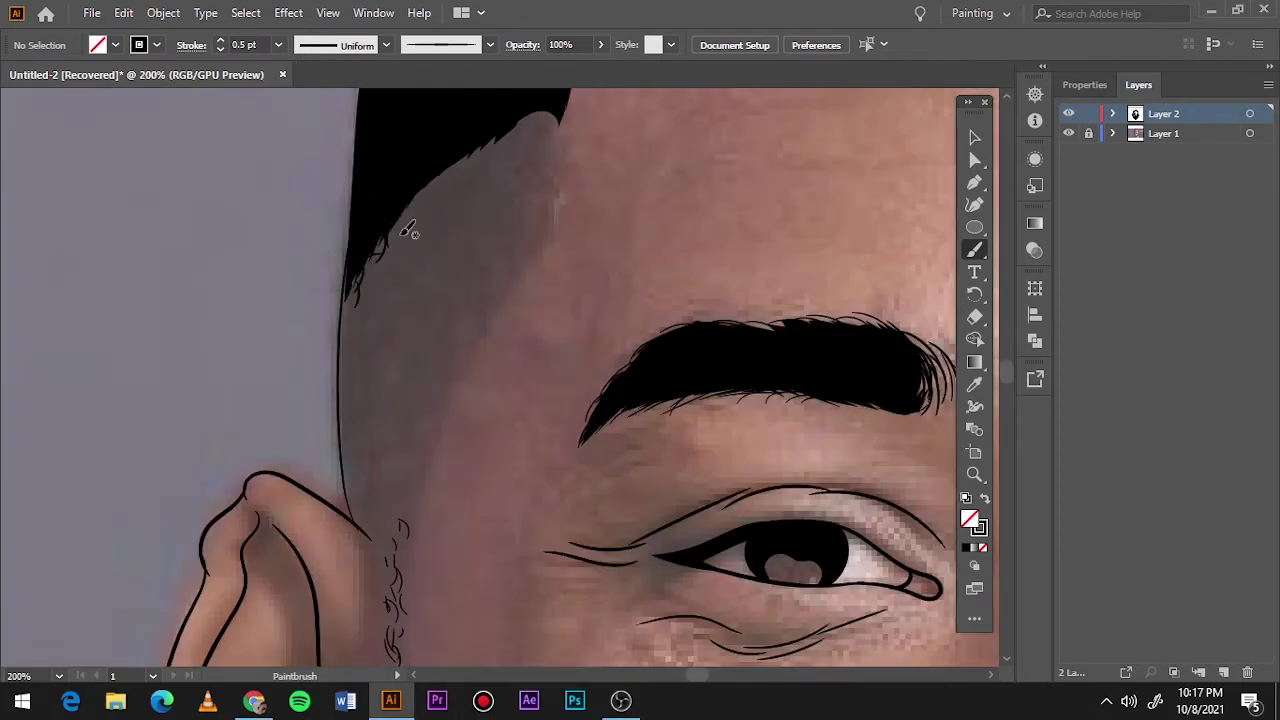
mouse_move(409, 230)
left_mouse_down()
mouse_move(416, 198)
mouse_move(368, 330)
left_mouse_up()
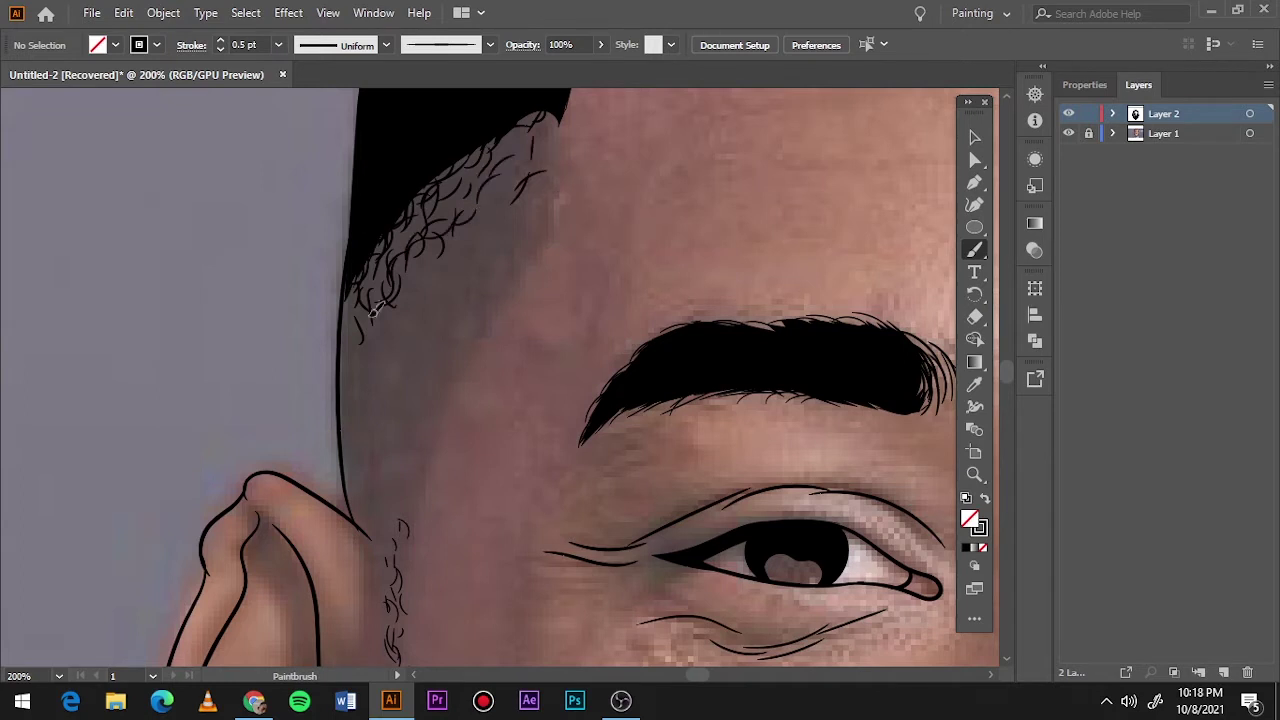
left_click(278, 44)
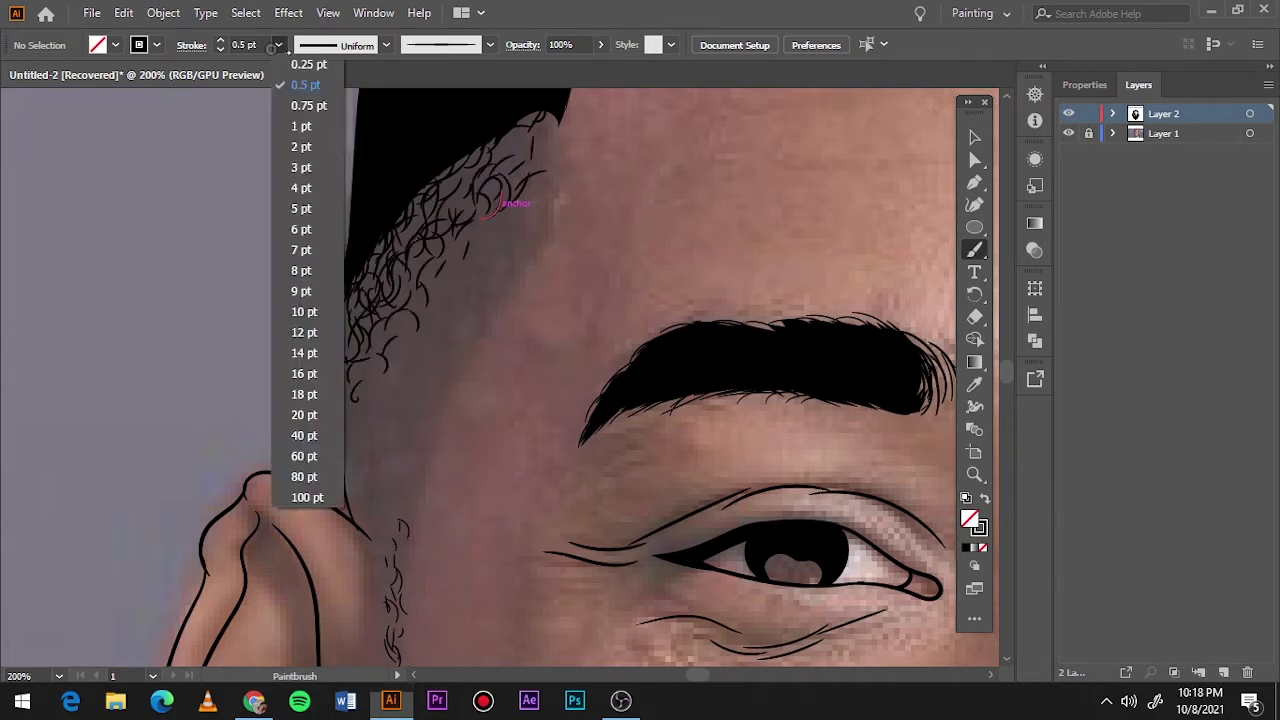
left_click(290, 68)
left_click_drag(540, 122, 546, 160)
left_click_drag(462, 232, 430, 247)
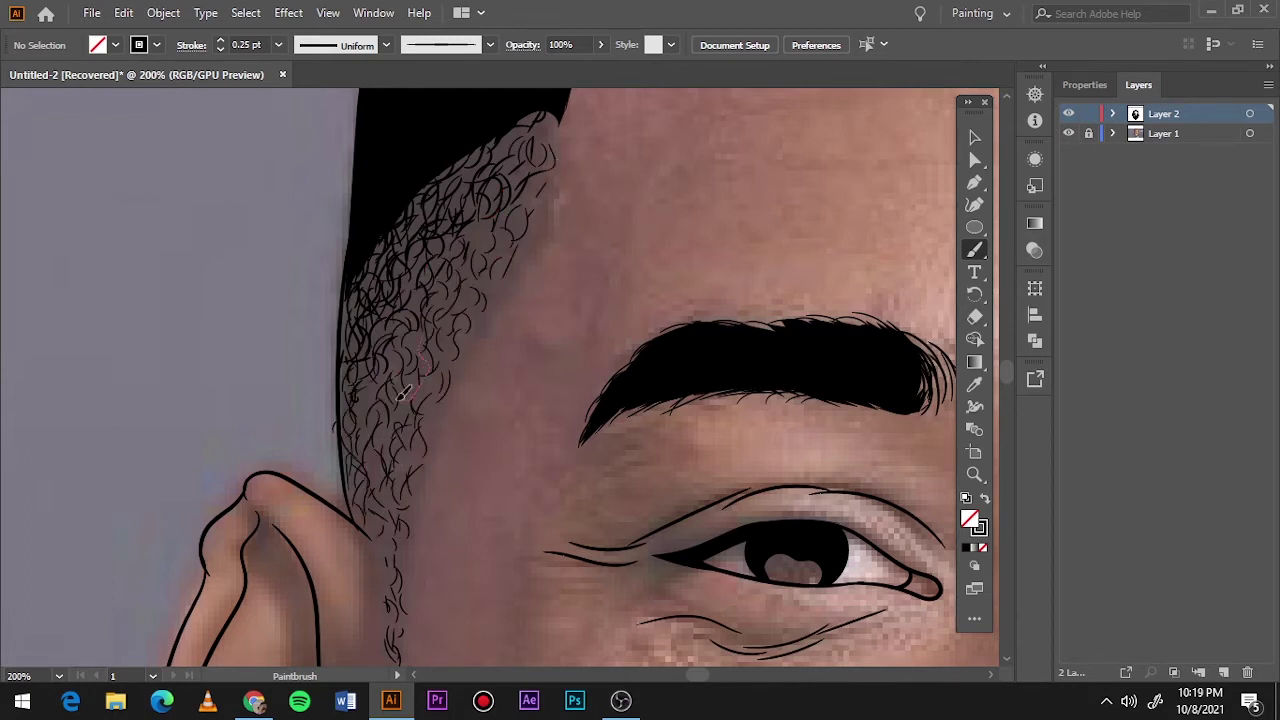
- Thicken the sideburn with several heavier 0.75 pt curly strands
key("ctrl+0")
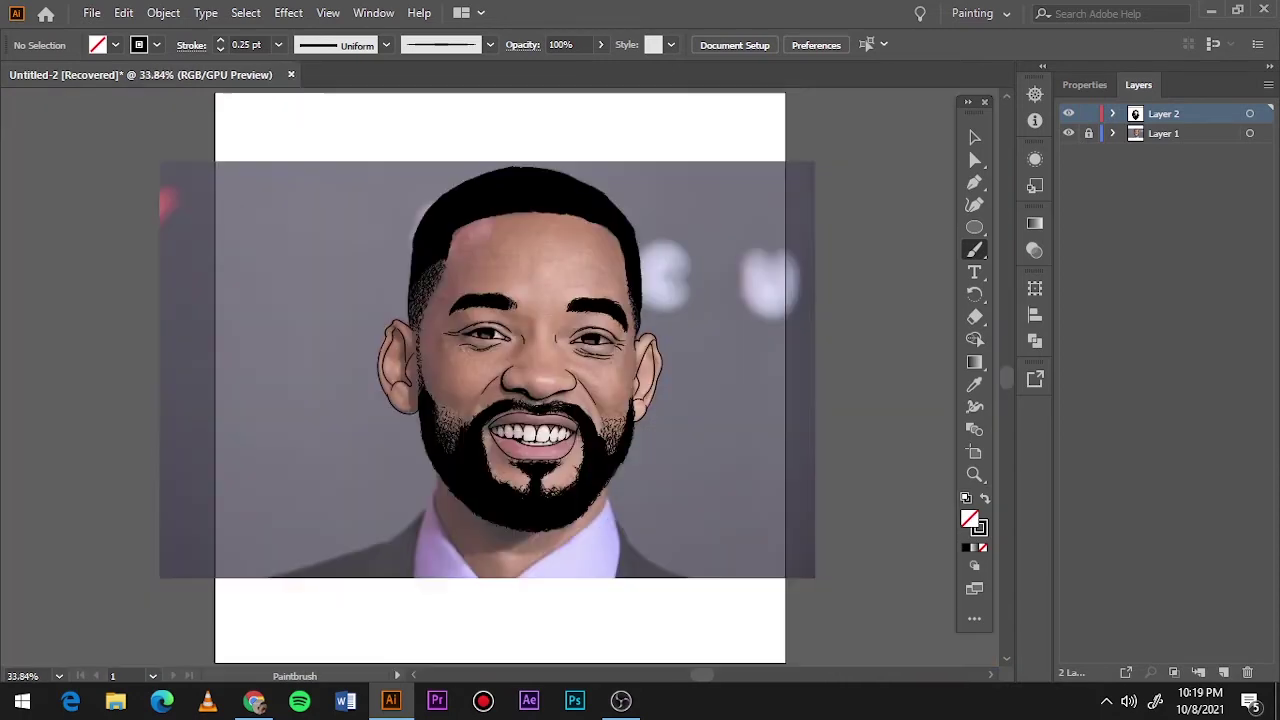
left_click(1068, 133)
scroll(440, 290, "up", 5)
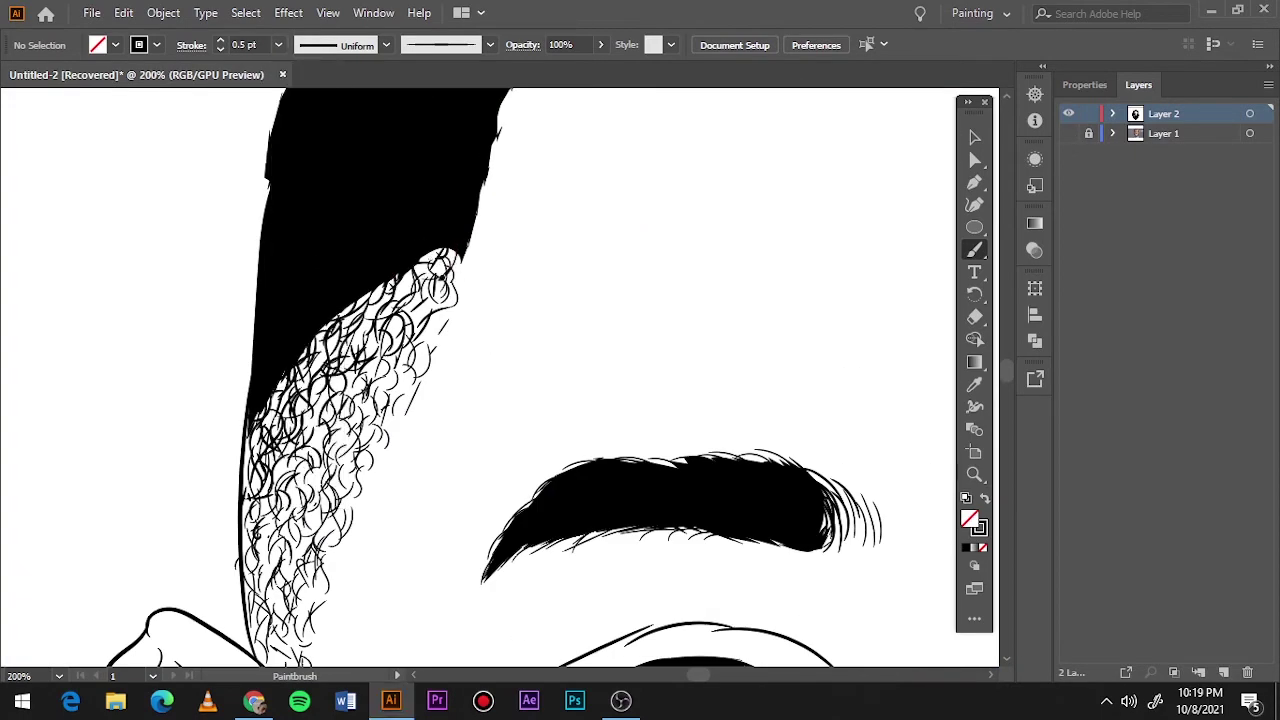
left_click(278, 44)
left_click(300, 126)
mouse_move(345, 385)
left_mouse_down()
mouse_move(333, 328)
mouse_move(262, 460)
left_mouse_up()
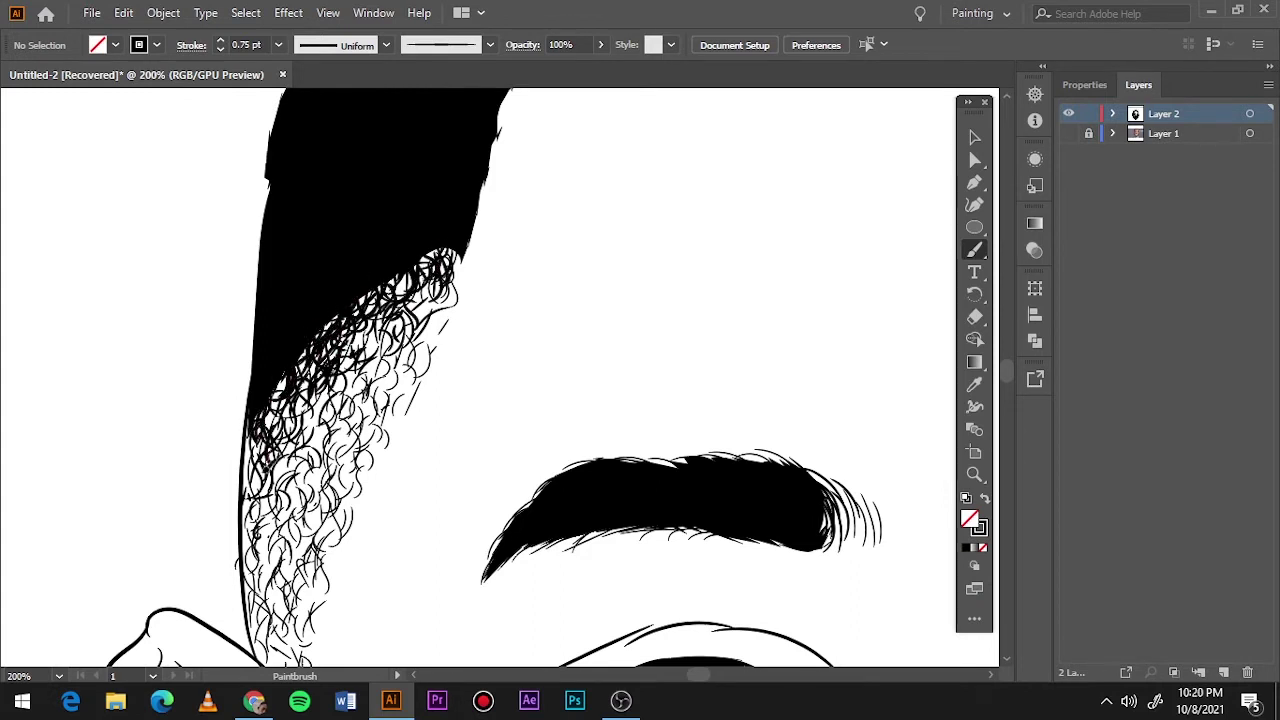
left_click_drag(300, 370, 250, 500)
left_click_drag(290, 400, 370, 320)
mouse_move(360, 430)
left_mouse_down()
mouse_move(440, 260)
mouse_move(310, 470)
left_mouse_up()
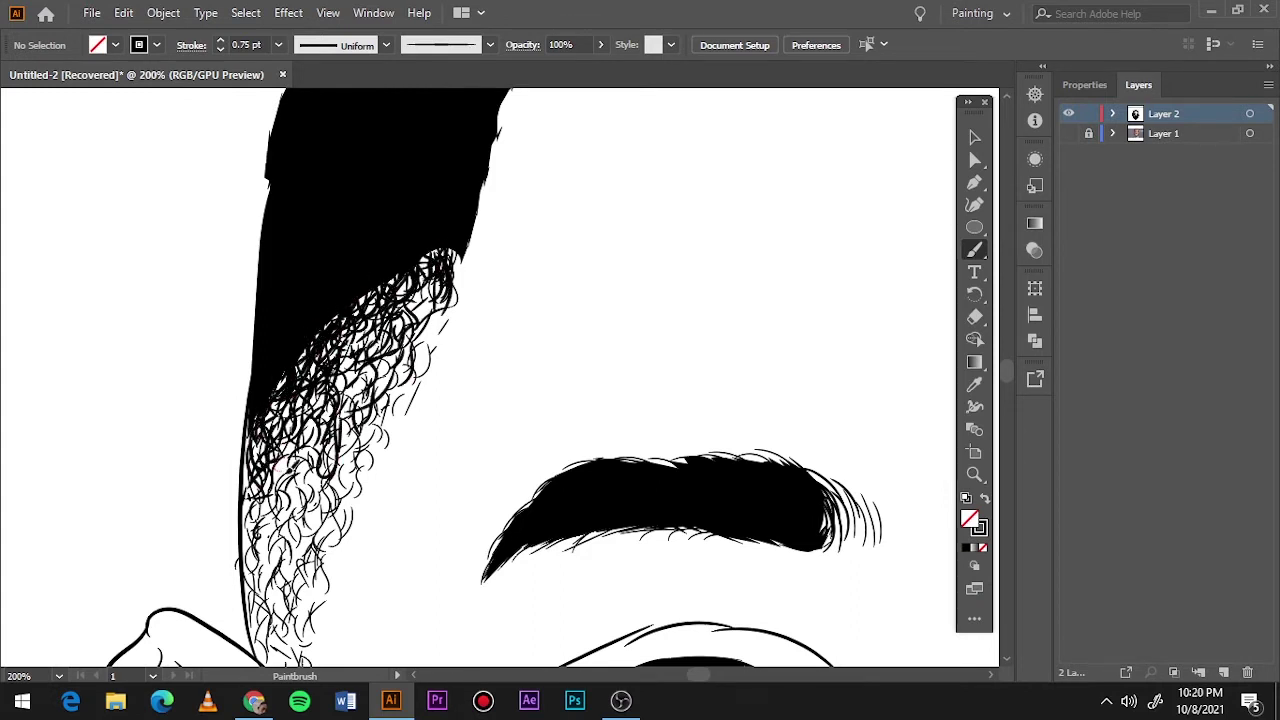
left_click_drag(430, 305, 280, 470)
left_click_drag(370, 355, 290, 515)
left_click_drag(395, 385, 375, 440)
- Reset the stroke weight to 0.5 pt and pan around to inspect the hair edges
left_click(278, 44)
left_click(291, 84)
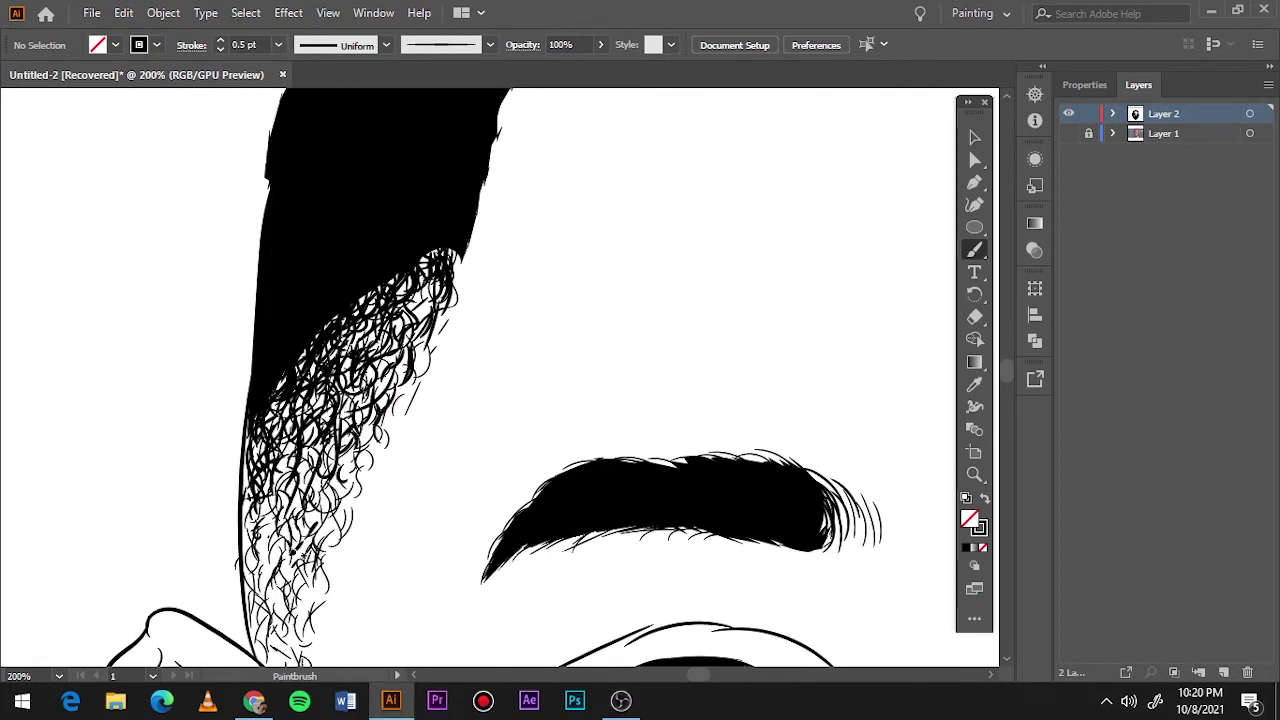
key("ctrl+0")
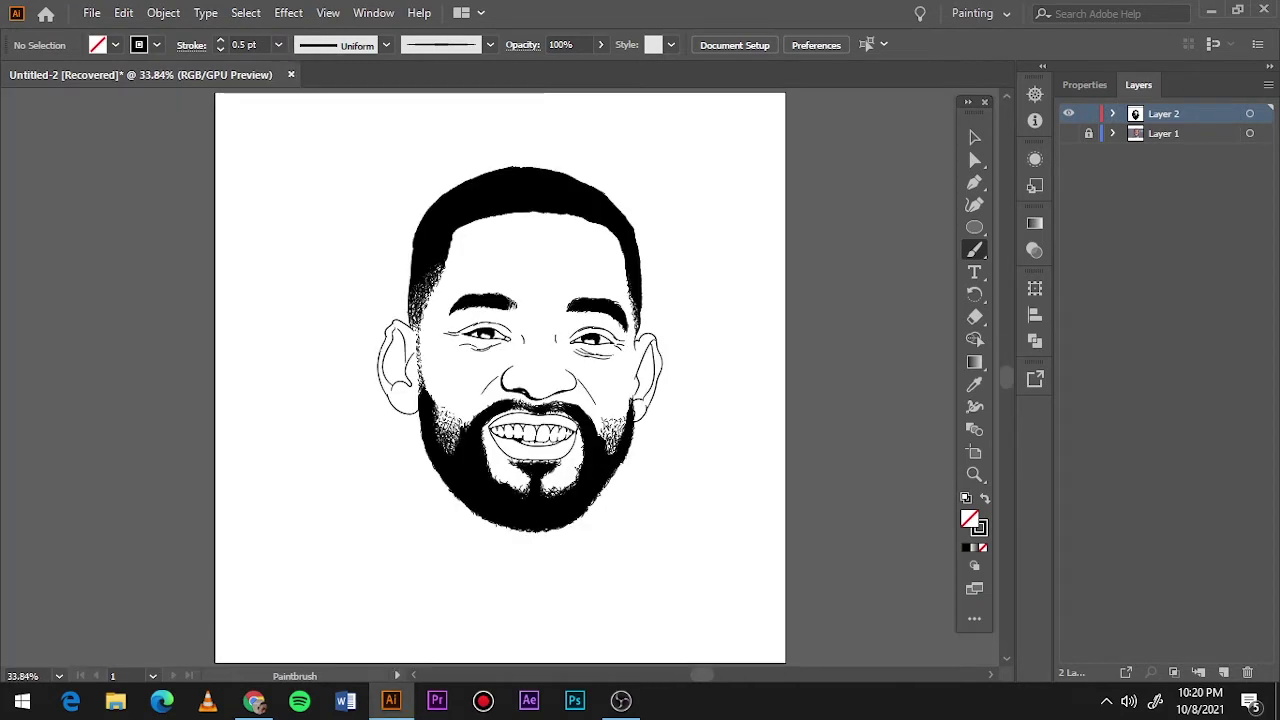
scroll(494, 316, "up", 5)
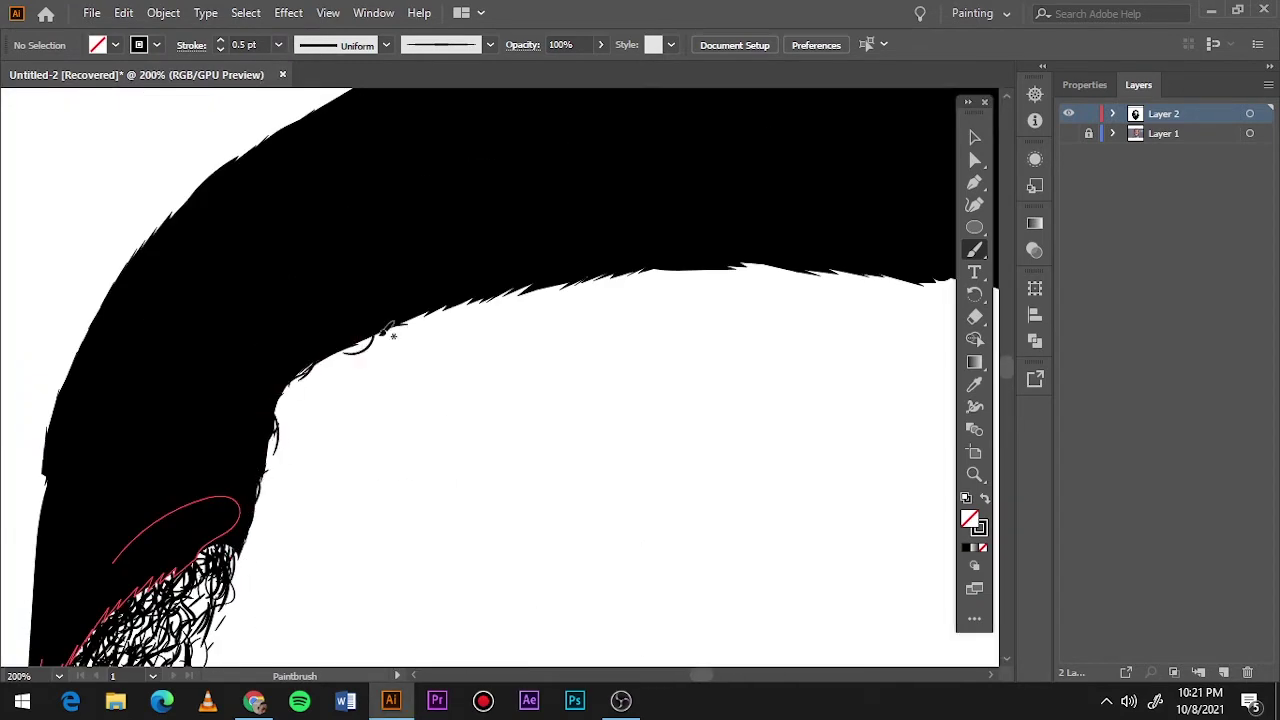
scroll(870, 278, "right", 10)
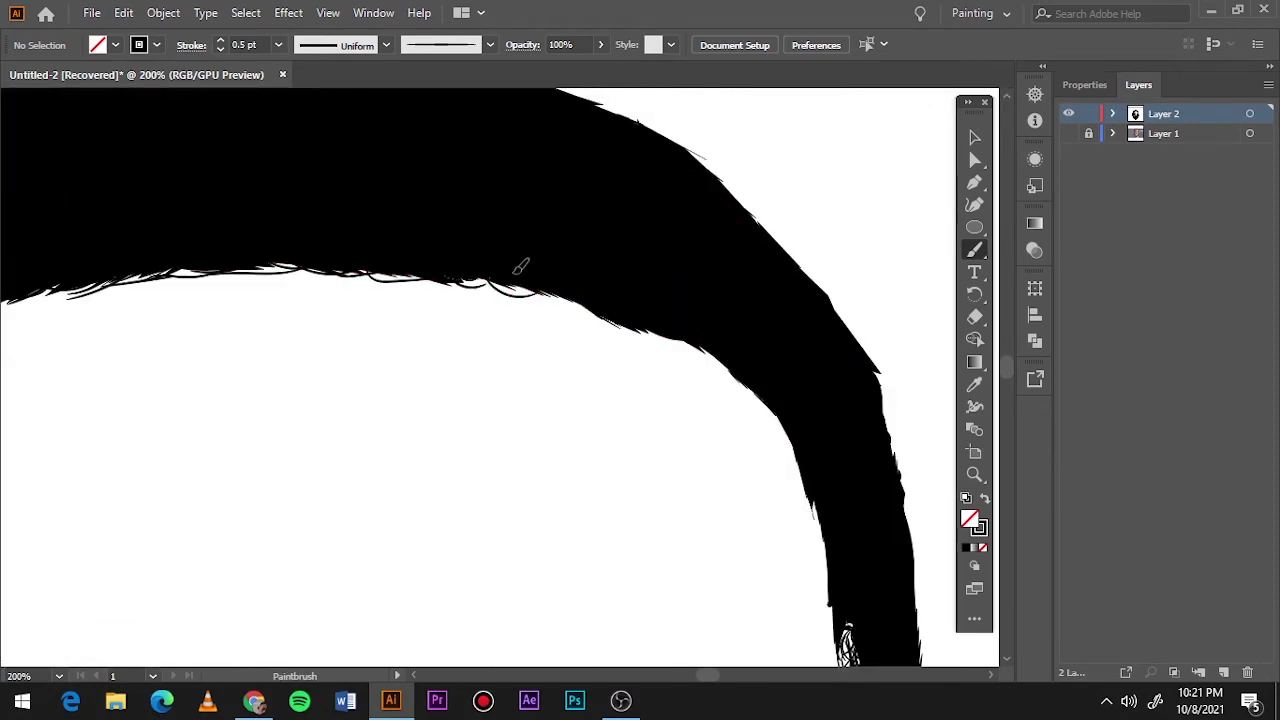
scroll(588, 272, "down", 3)
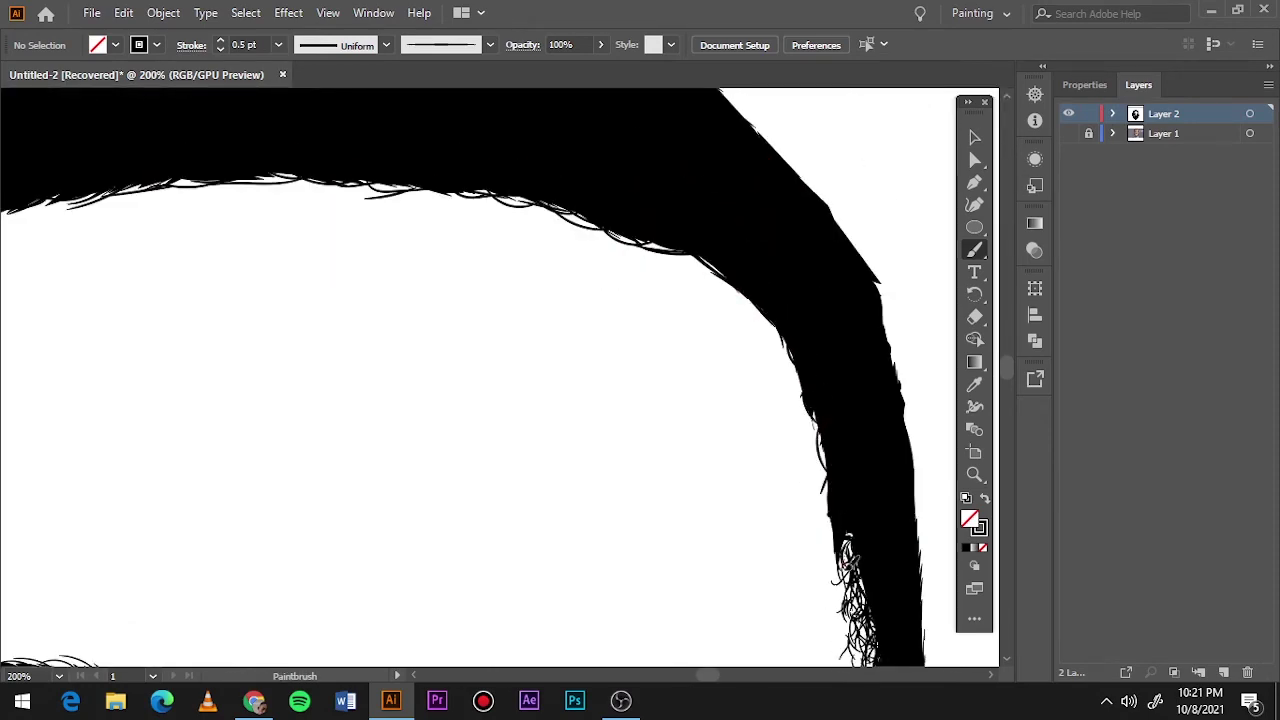
scroll(818, 394, "down", 3)
scroll(600, 620, "up", 3)
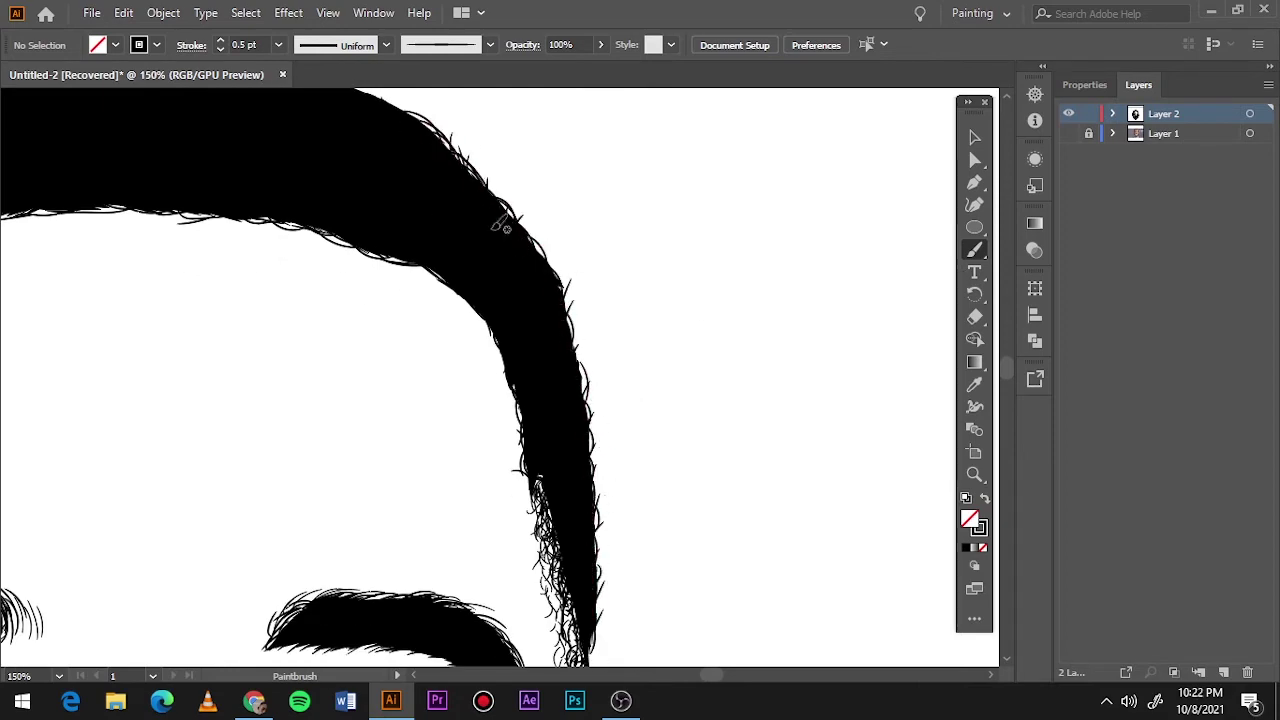
scroll(500, 226, "down", 3)
scroll(545, 284, "up", 3)
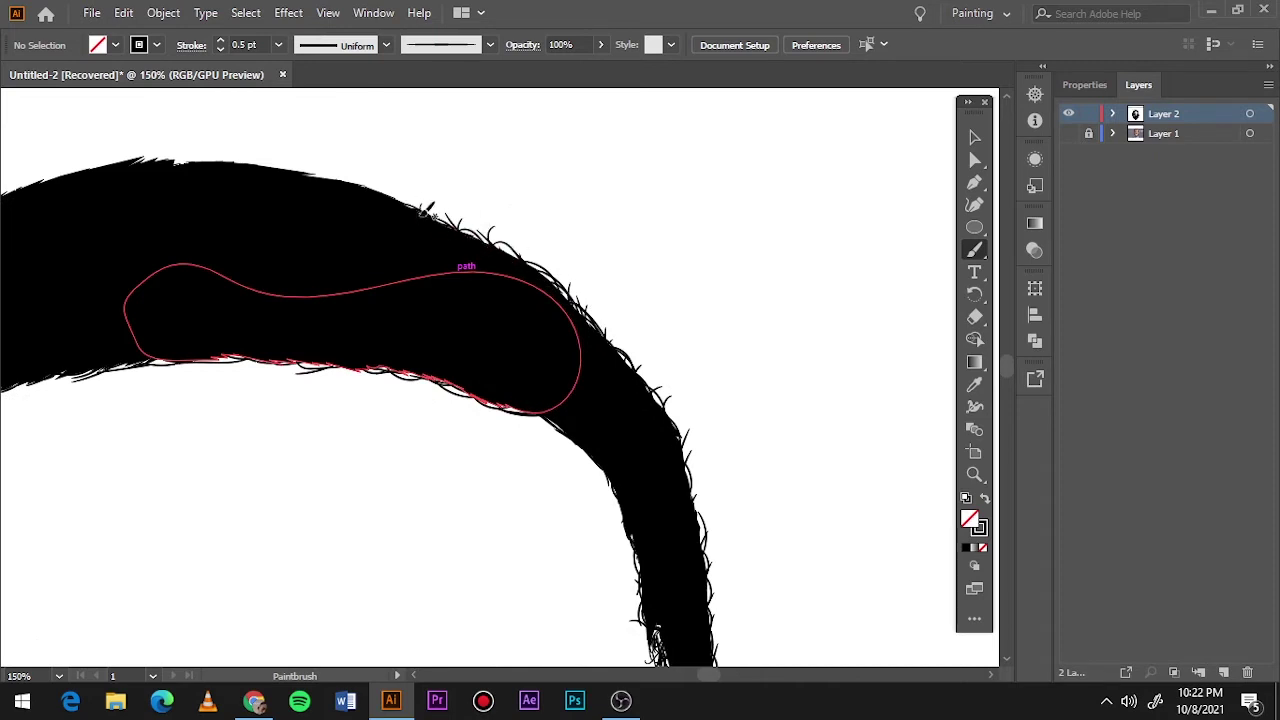
scroll(250, 200, "left", 2)
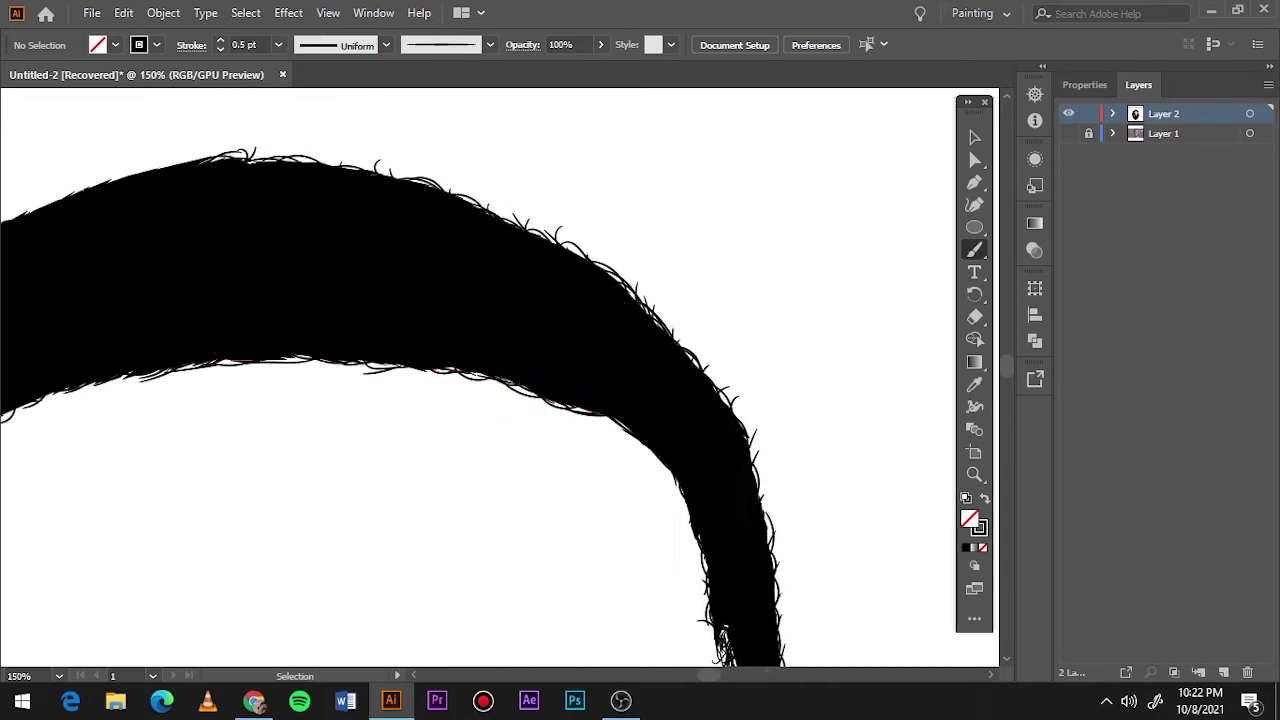
scroll(385, 258, "left", 3)
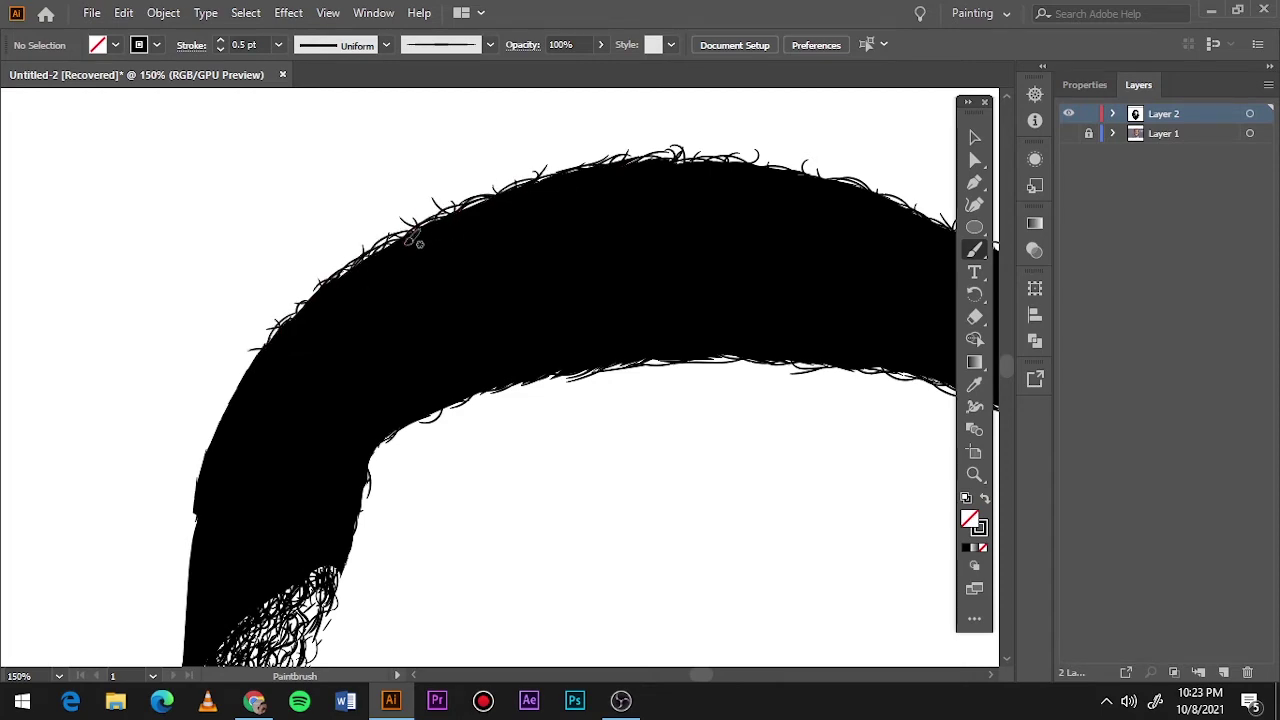
scroll(200, 508, "down", 3)
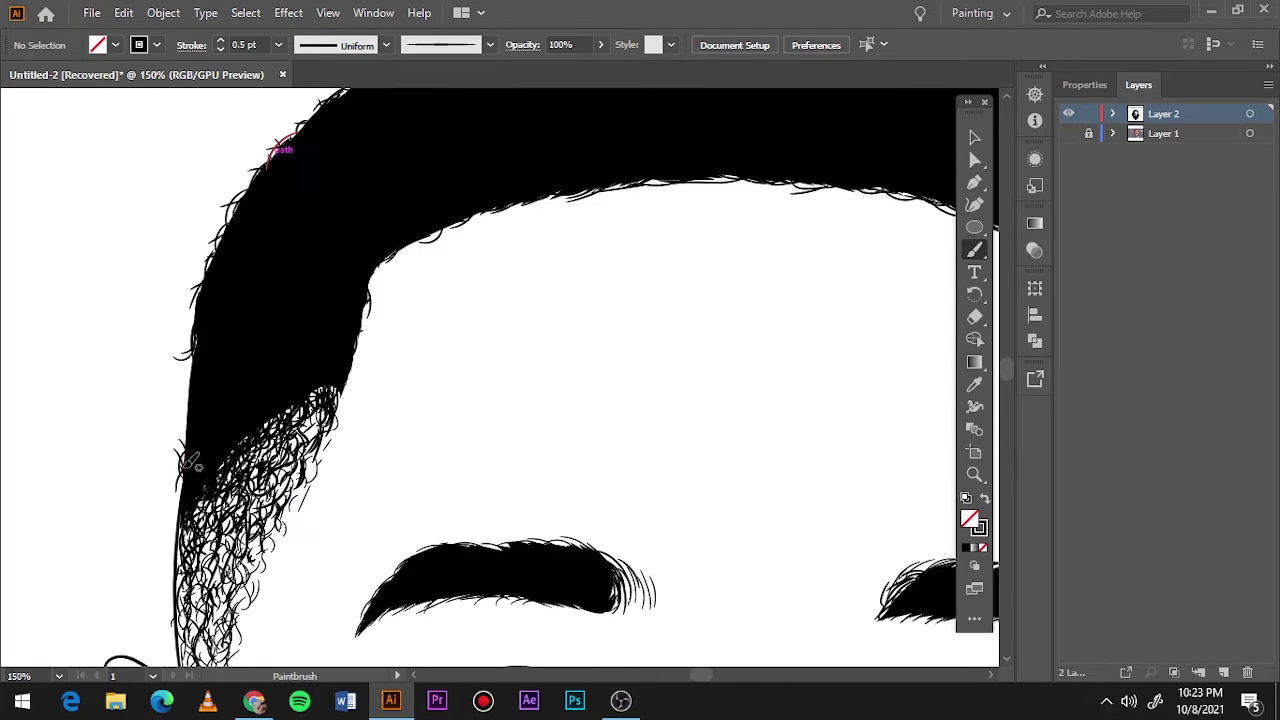
key("ctrl+0")
- Toggle the reference photo repeatedly to compare it with the finished line art
left_click(1068, 133)
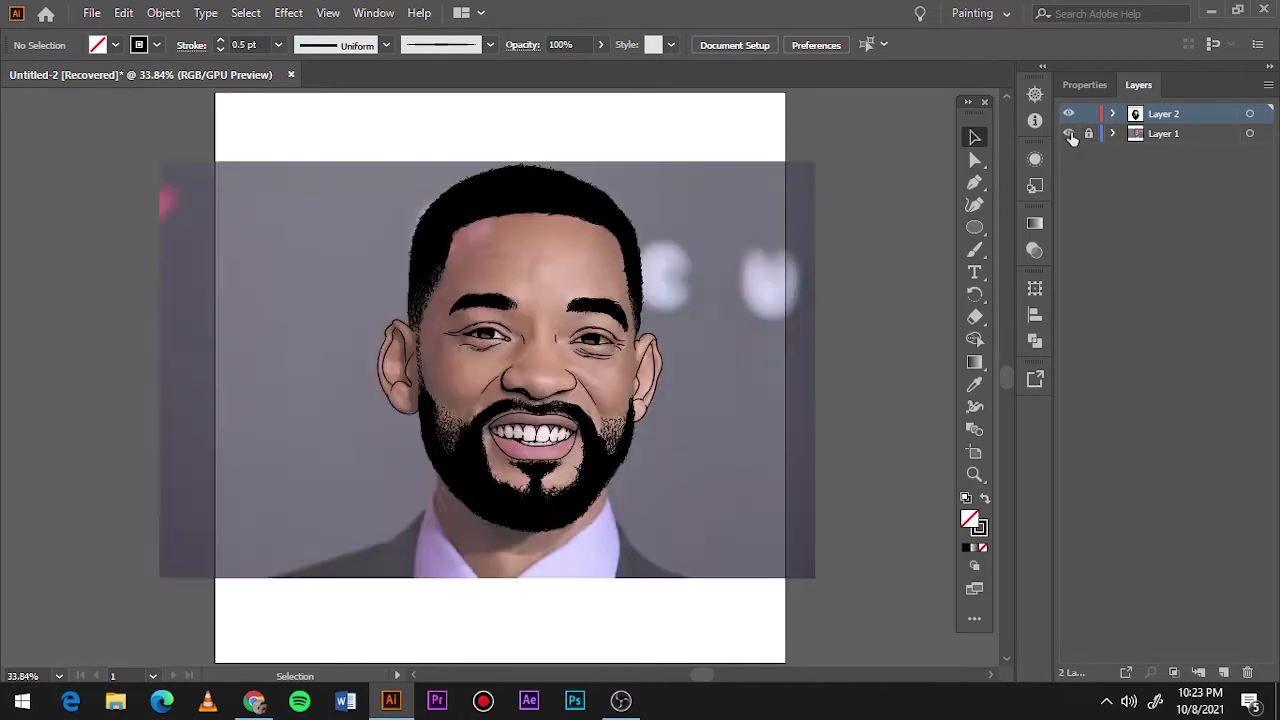
left_click(1068, 133)
left_click(1068, 133)
left_click(1068, 133)
key("ctrl+a")
left_click(1068, 133)
left_click(286, 277)
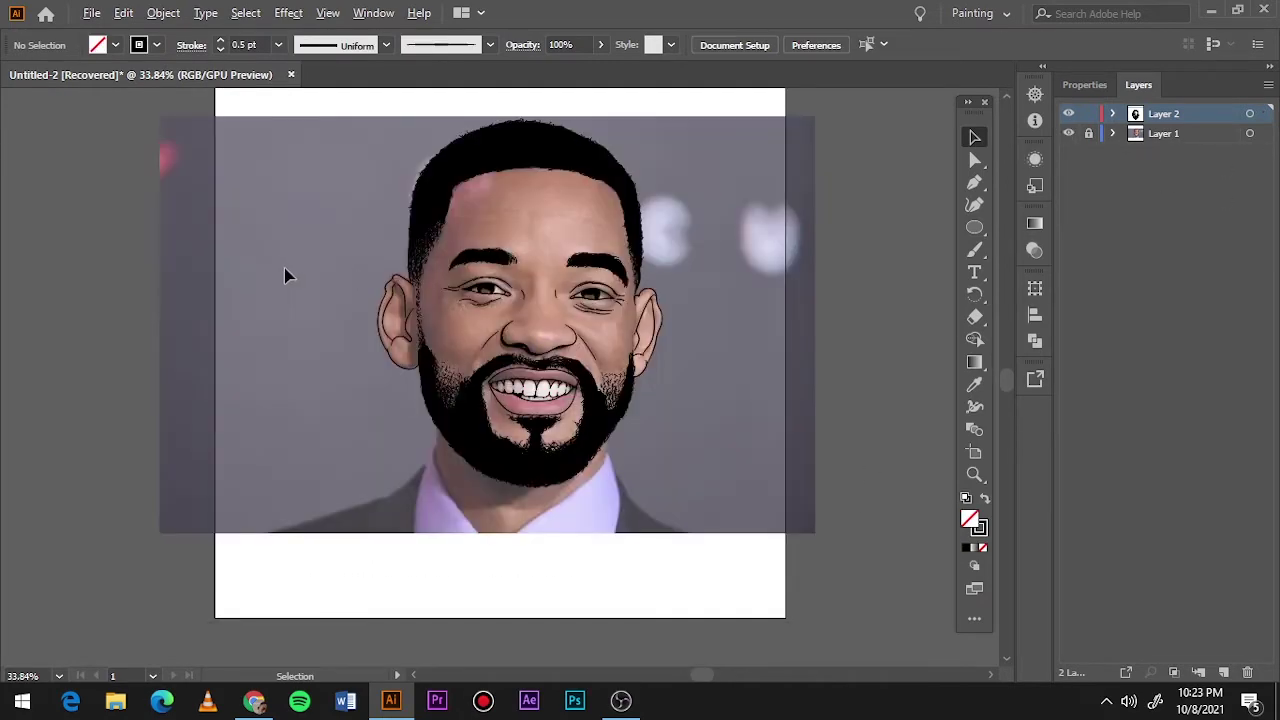
key("ctrl+equal")
key("ctrl+equal")
key("ctrl+equal")
key("ctrl+equal")
key("b")
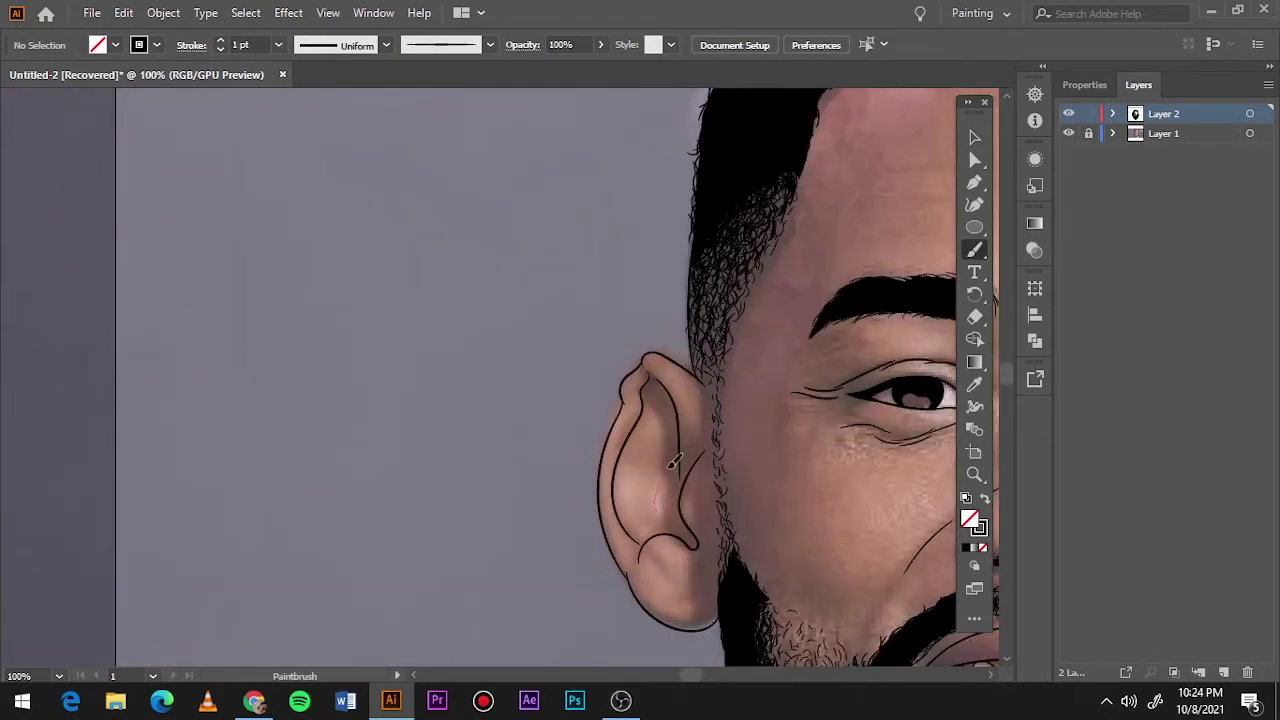
key("ctrl+0")
- Hide the reference photo and box-select the whole portrait, then clear the selection
left_click(1068, 133)
key("v")
left_click_drag(270, 205, 700, 530)
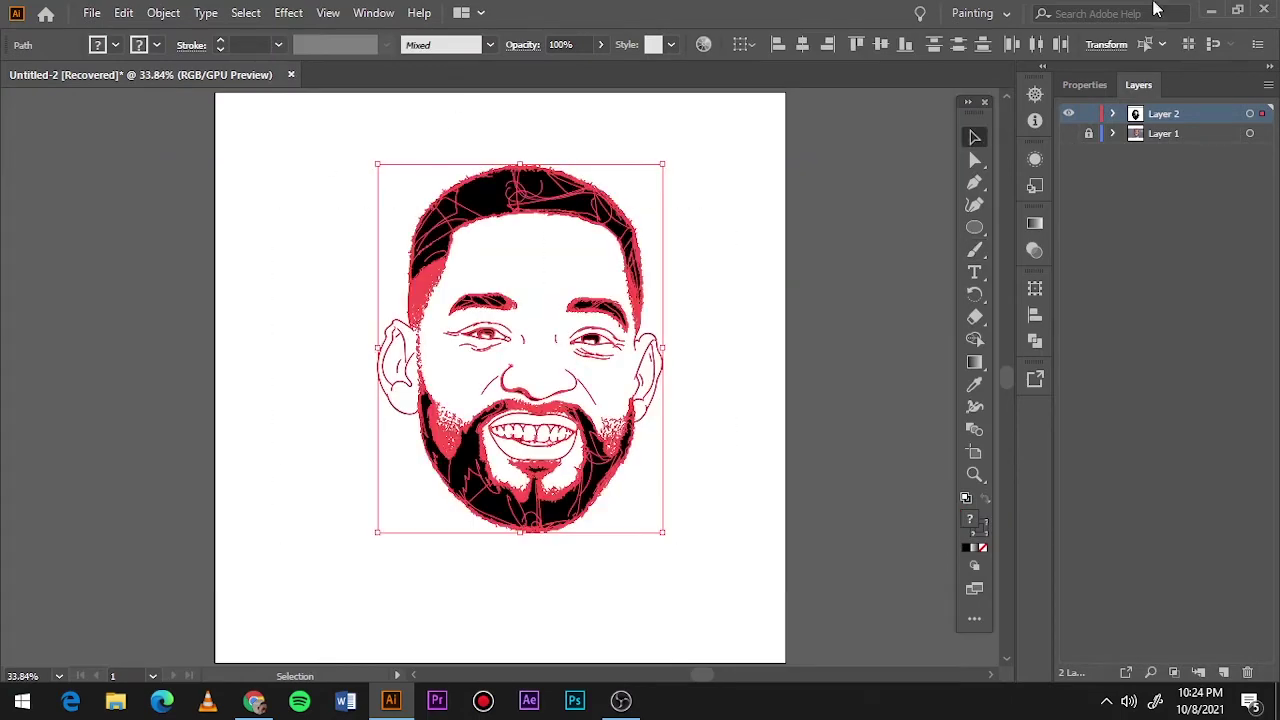
left_click(1075, 84)
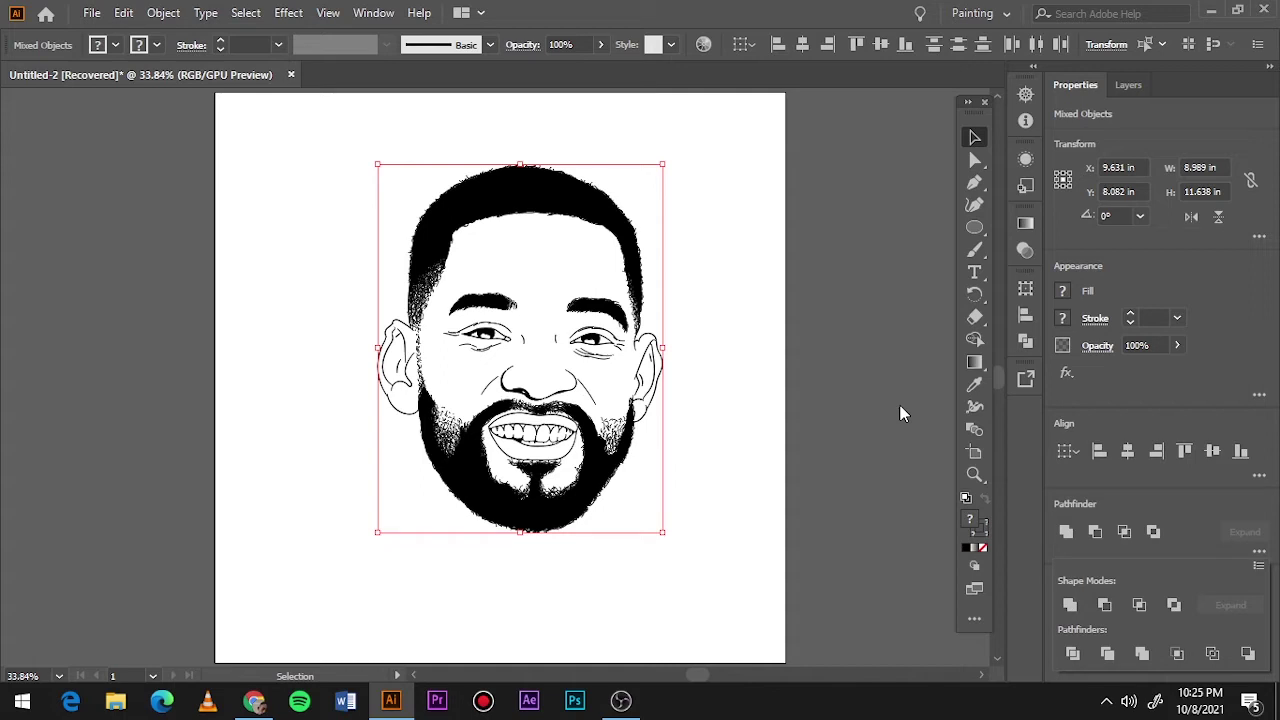
left_click(899, 413)
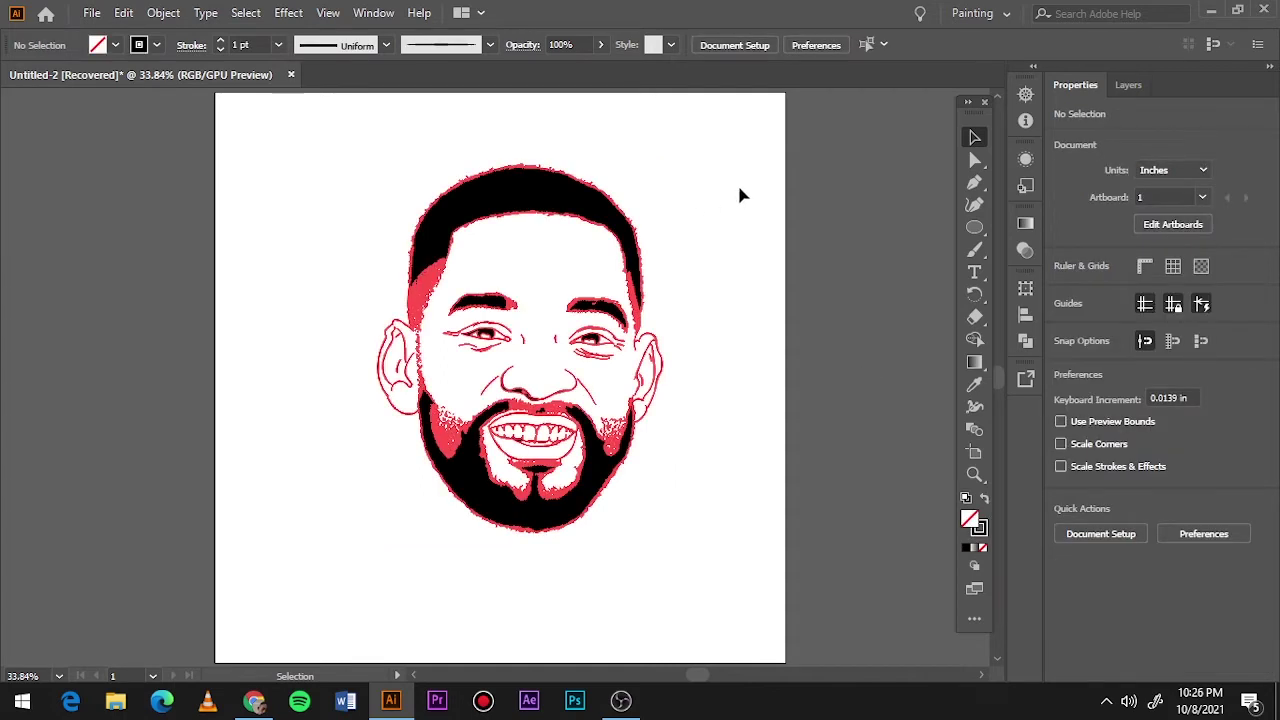
- Duplicate Layer 2 into a Layer 2 copy and lock the copy
left_click(1128, 84)
left_click_drag(1197, 113, 1198, 672)
left_click(1089, 113)
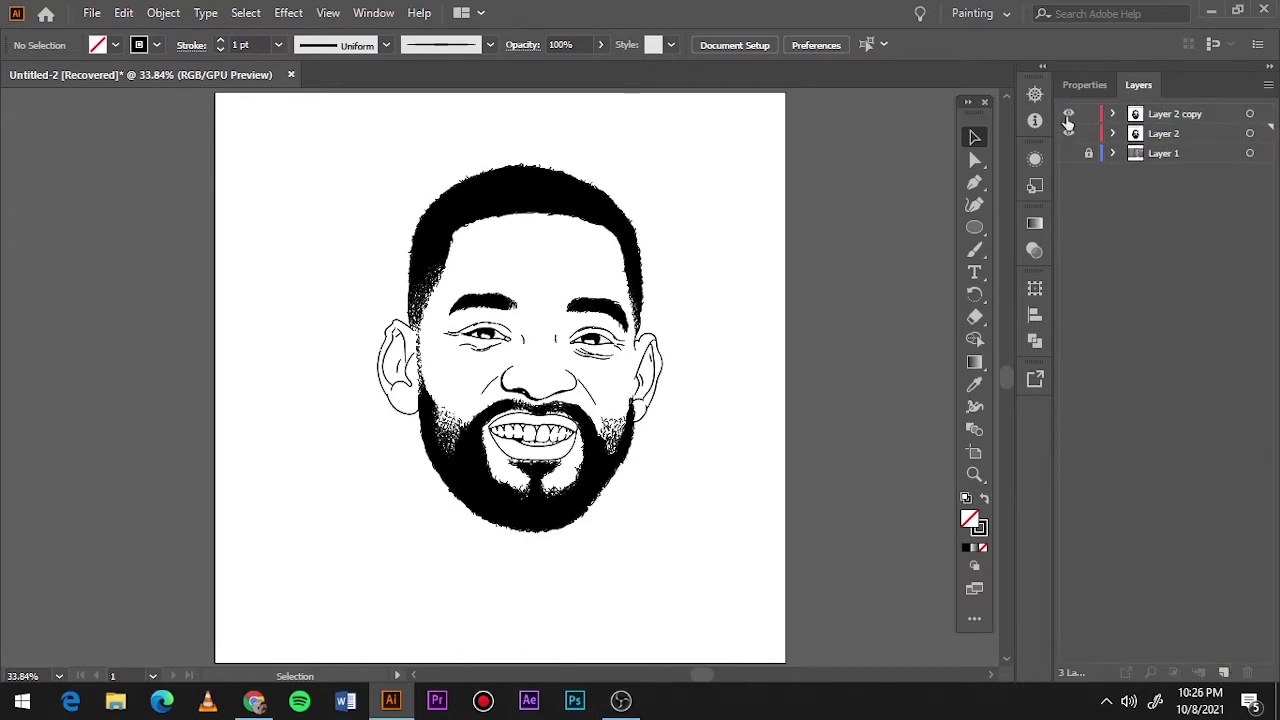
- Swap fill and stroke and set the fill to orange skin tone EA8A68
key("shift+x")
double_click(969, 519)
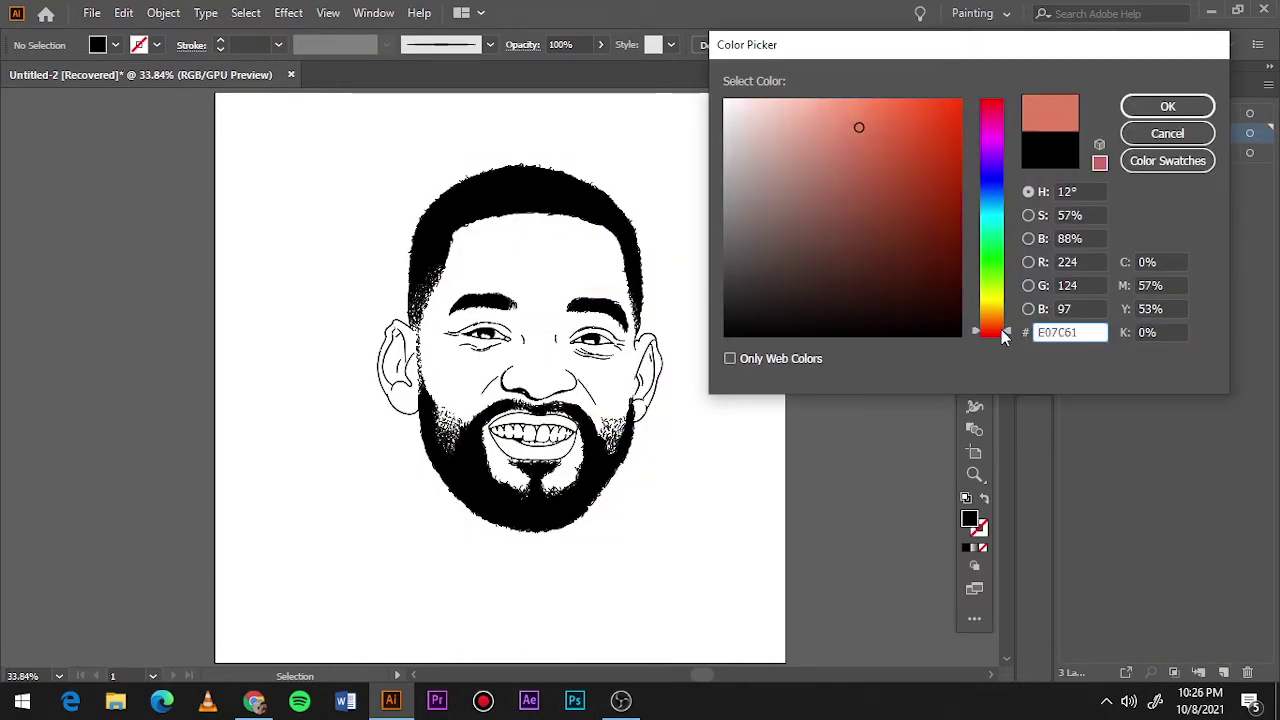
type("EA8A68")
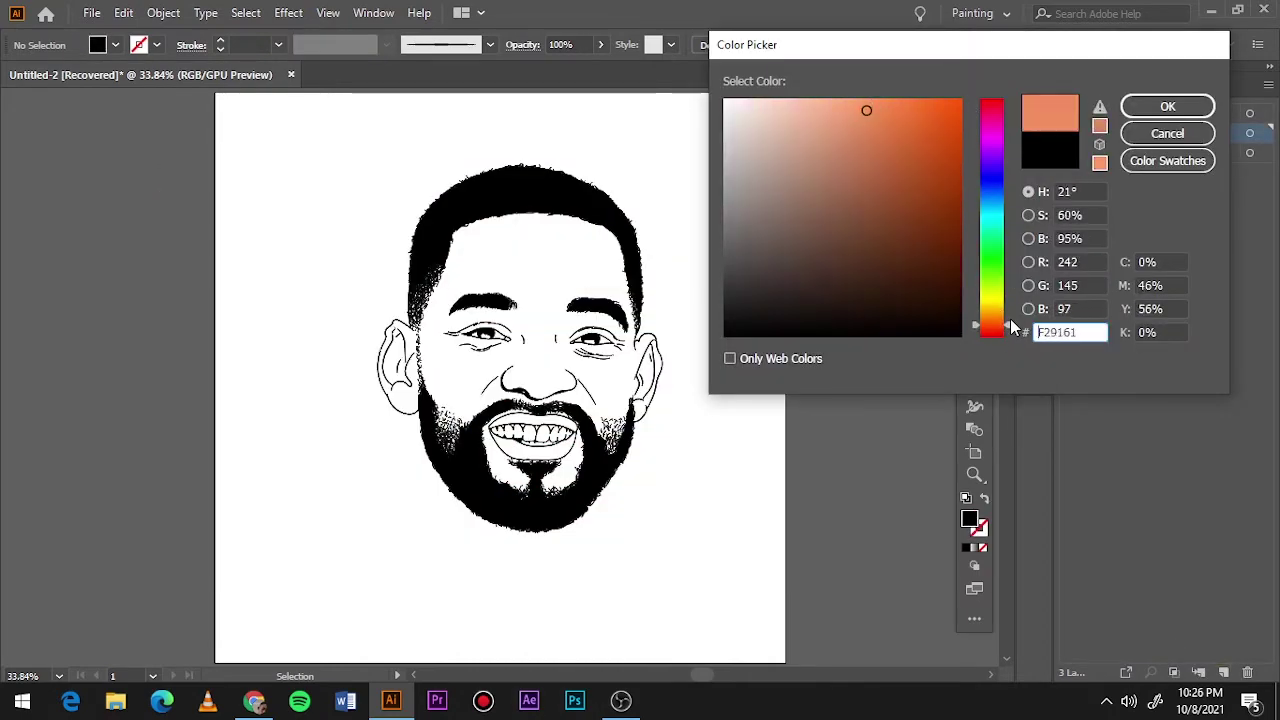
left_click(1167, 106)
- Draw a large rectangle covering the whole face and change its stacking order
left_click_drag(975, 227, 995, 230)
left_click(1067, 227)
left_click_drag(290, 128, 748, 570)
double_click(969, 519)
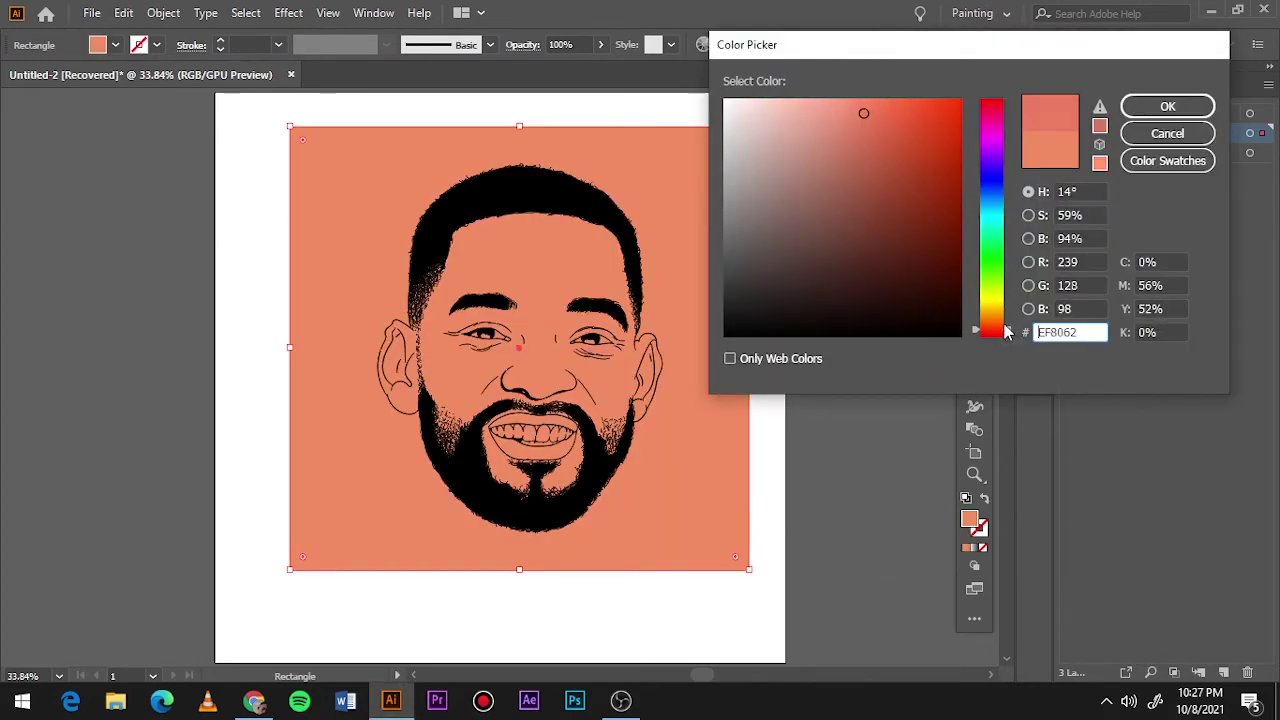
left_click(1166, 103)
right_click(745, 192)
left_click(1043, 500)
- Recolour the rectangle to ED9264, then to a slightly darker orange skin tone
double_click(969, 519)
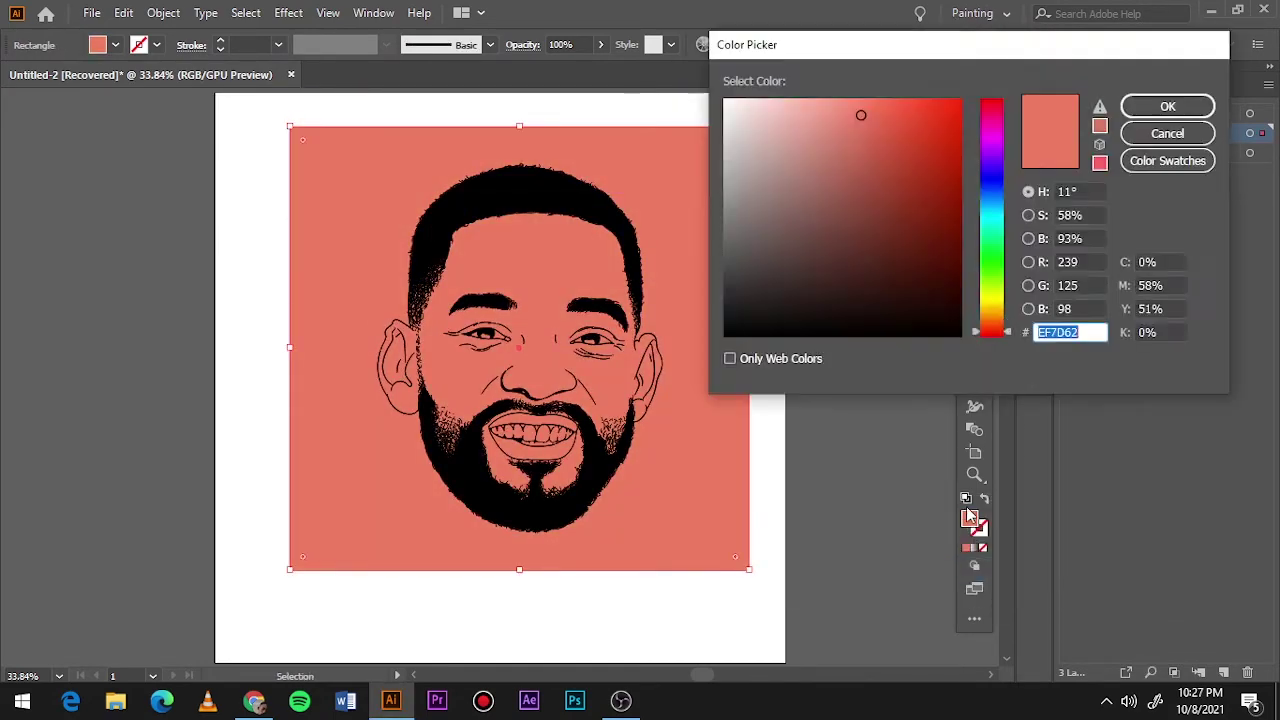
type("ED9264")
left_click(1137, 110)
left_click(740, 400)
double_click(969, 519)
left_click(857, 126)
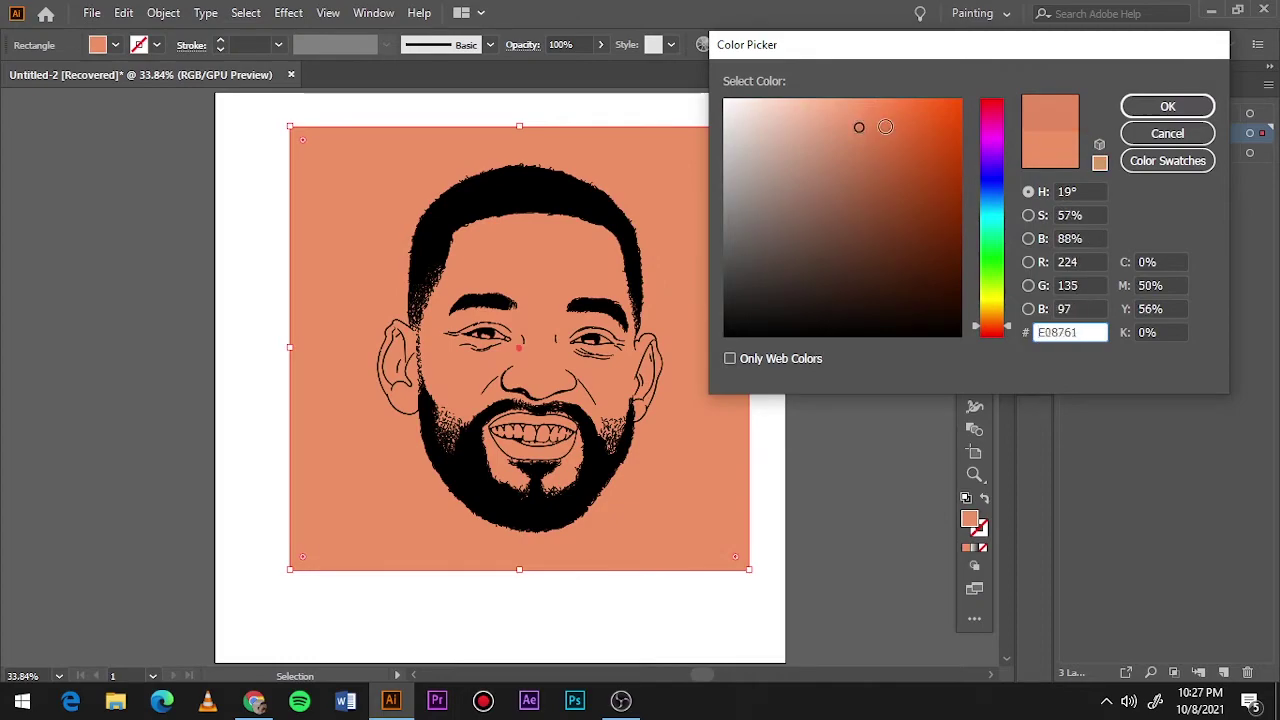
left_click(1167, 106)
- Select all artwork, divide it with Pathfinder, and enter the divided group
right_click(727, 210)
left_click(257, 120)
key("ctrl+a")
left_click(1075, 84)
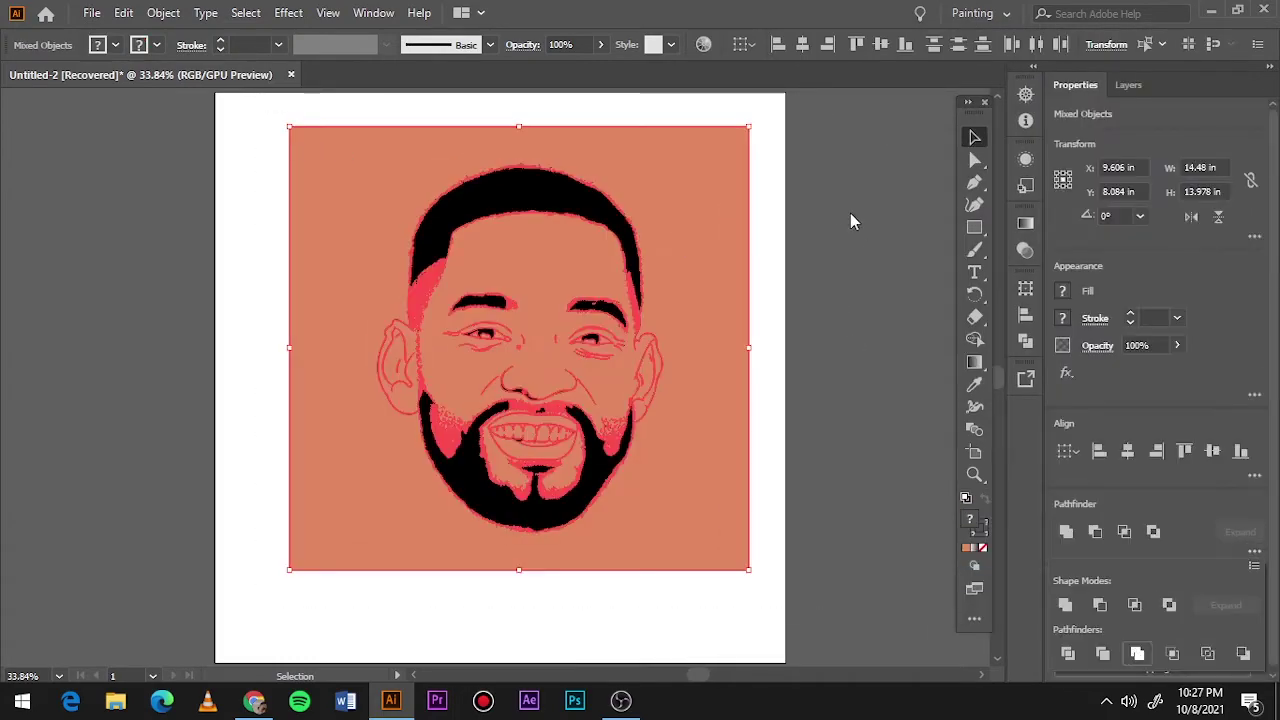
right_click(748, 216)
left_click(757, 266)
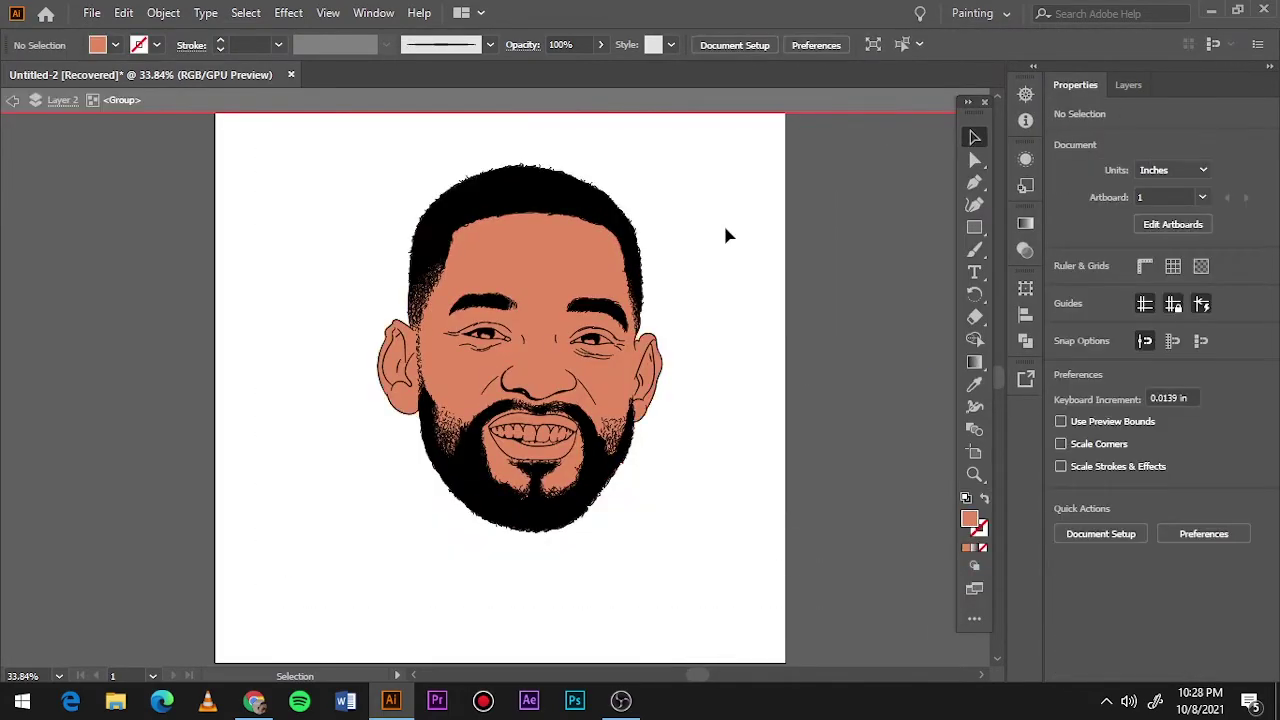
- Expand the divided group in the Layers panel and scan its paths
scroll(610, 322, "up", 3)
key("ctrl+0")
left_click(1128, 85)
left_click(1102, 140)
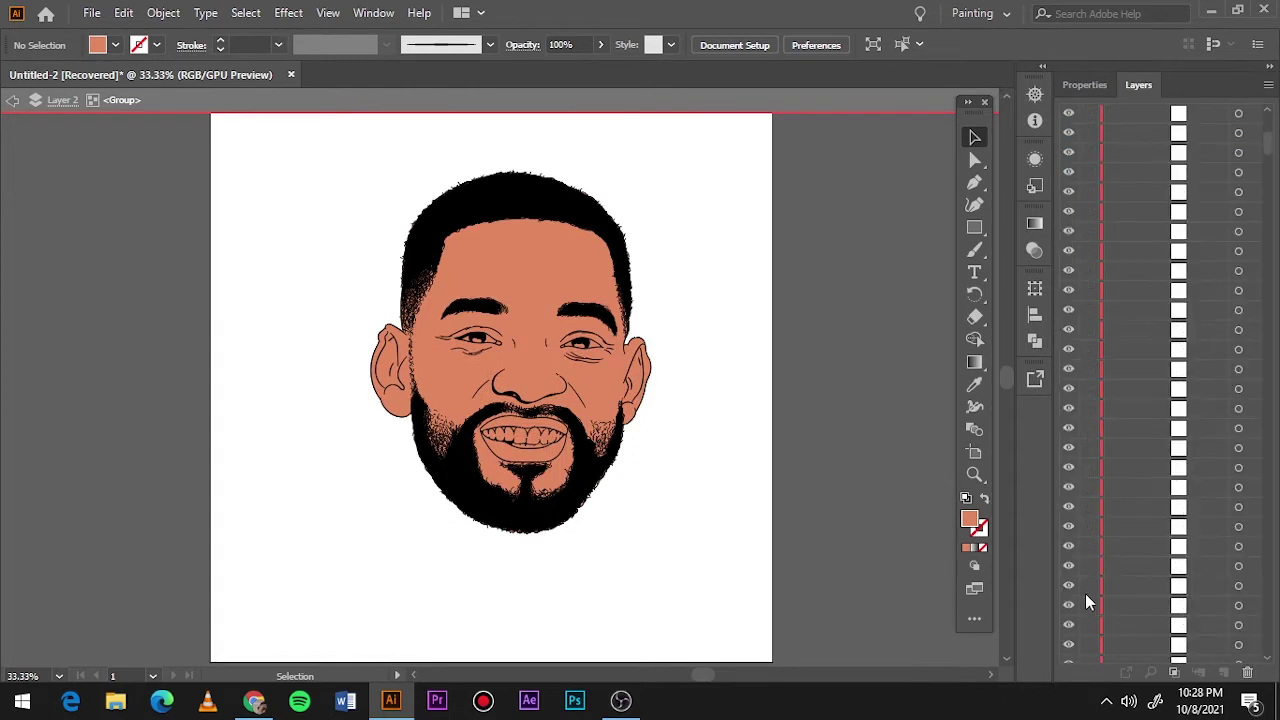
scroll(1085, 593, "down", 3)
scroll(1268, 180, "down", 10)
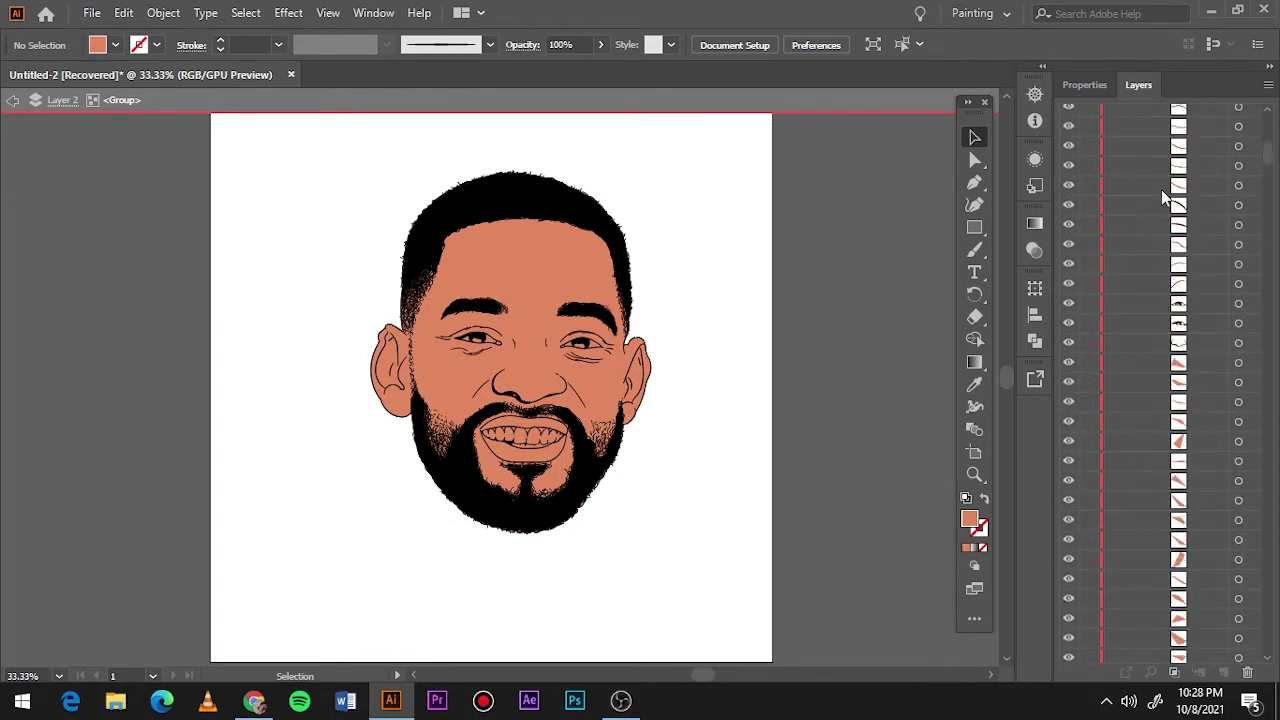
scroll(1125, 152, "up", 3)
scroll(1125, 152, "up", 3)
scroll(1100, 200, "up", 3)
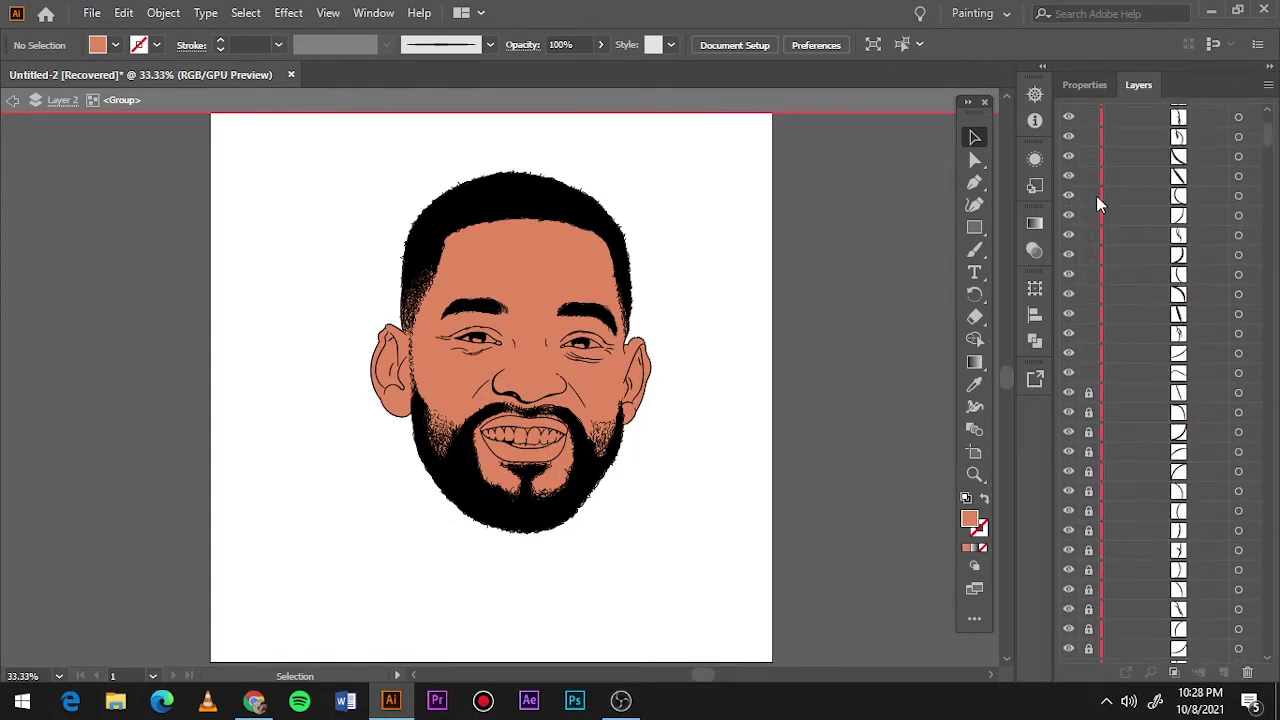
scroll(1107, 143, "up", 3)
scroll(1094, 547, "up", 3)
scroll(421, 473, "up", 5)
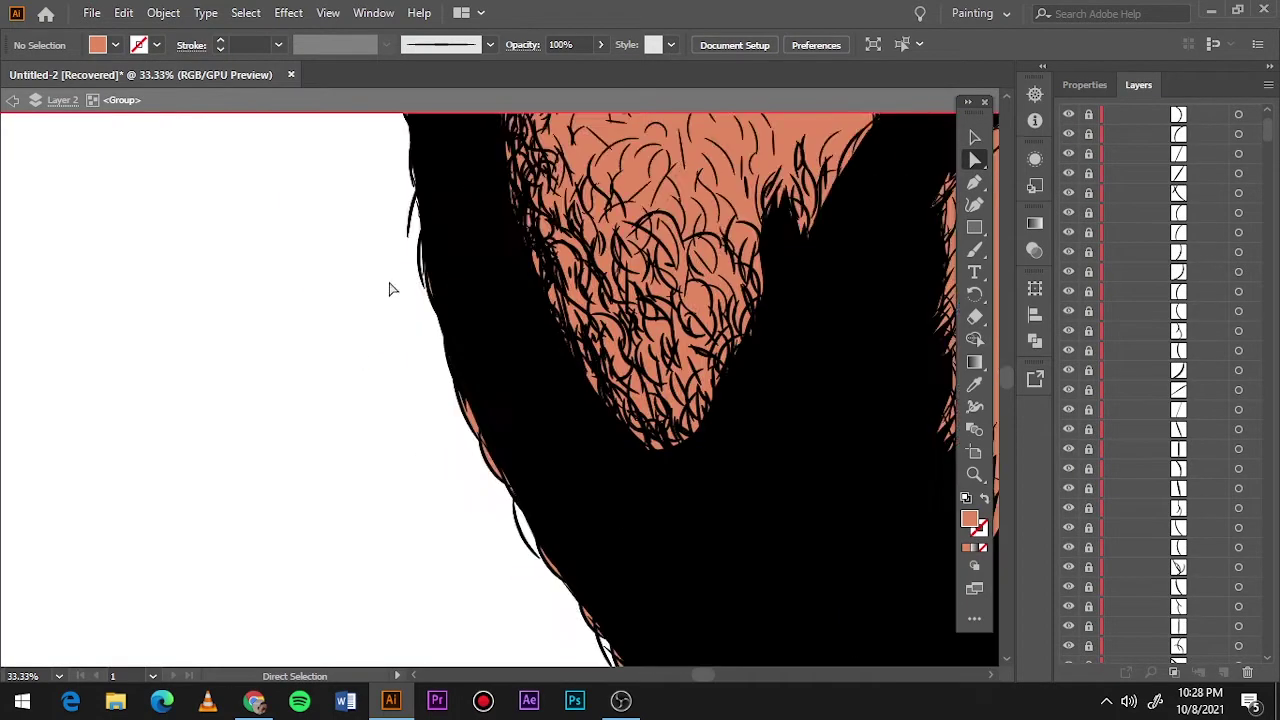
scroll(391, 286, "down", 2)
- Select and clear stray skin-tone slivers along the beard's outer and lower edges
left_click(432, 324)
left_click(370, 172)
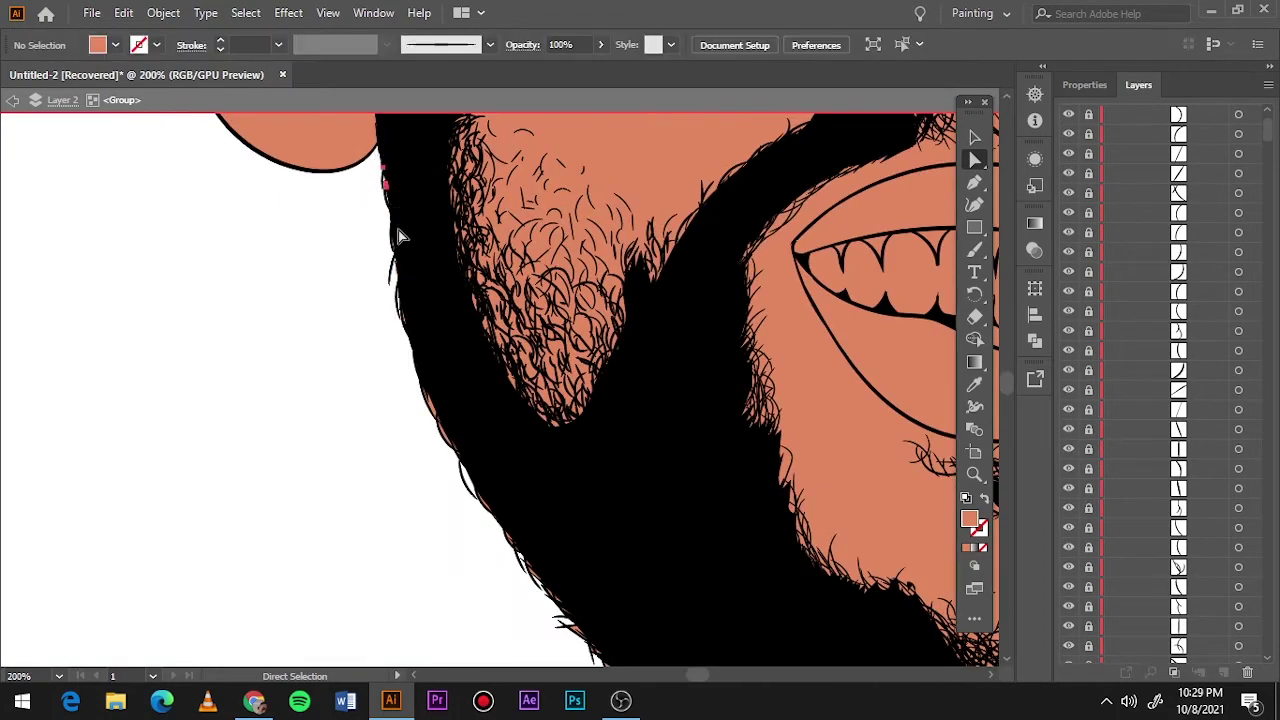
left_click(430, 360)
left_click(520, 300)
scroll(530, 310, "down", 3)
scroll(548, 313, "down", 2)
scroll(548, 313, "right", 5)
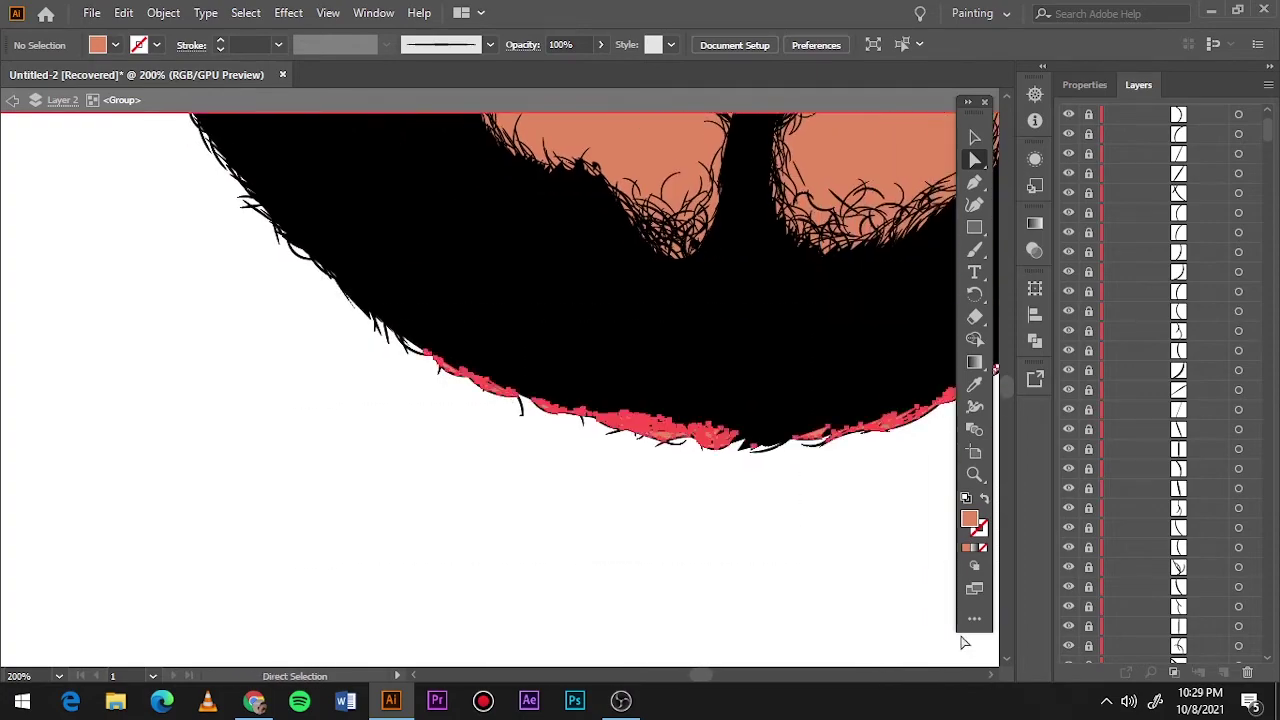
scroll(777, 529, "up", 3)
left_click(665, 480)
left_click_drag(913, 375, 705, 635)
scroll(817, 528, "up", 2)
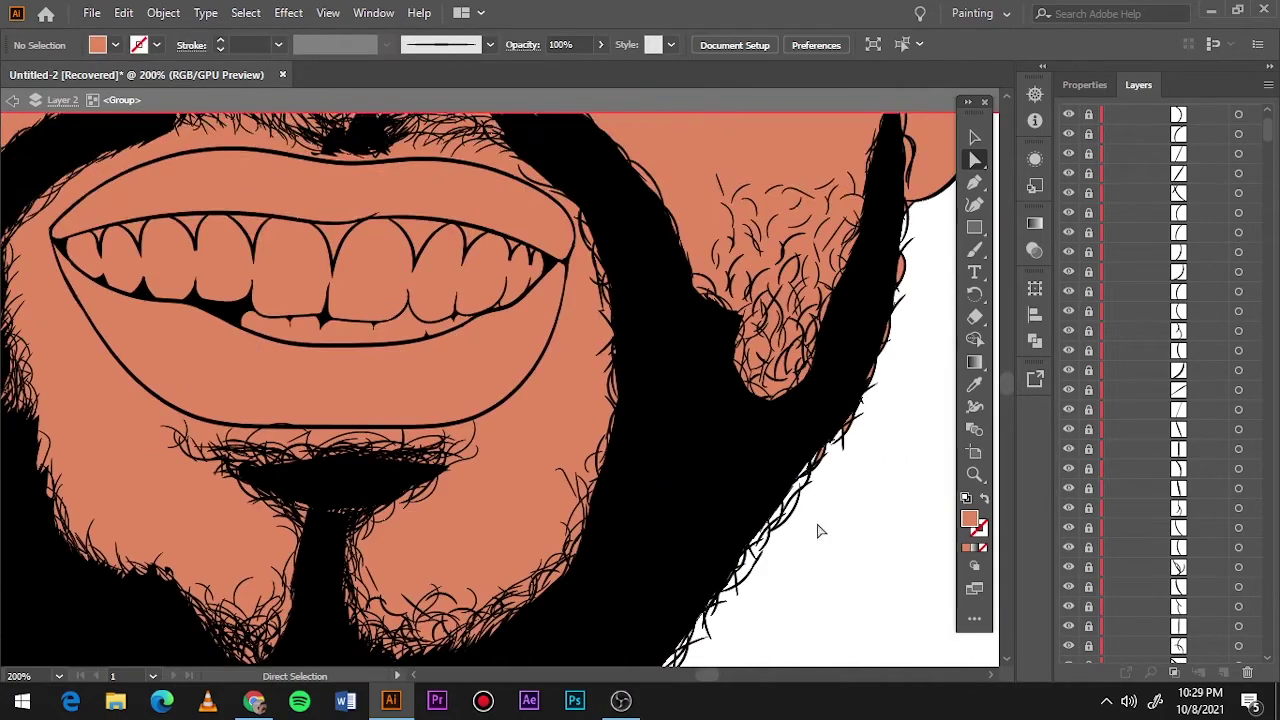
scroll(931, 306, "up", 1)
left_click(897, 451)
left_click(793, 567)
- Fit the artboard and review the skin fill for any remaining fragments
key("ctrl+0")
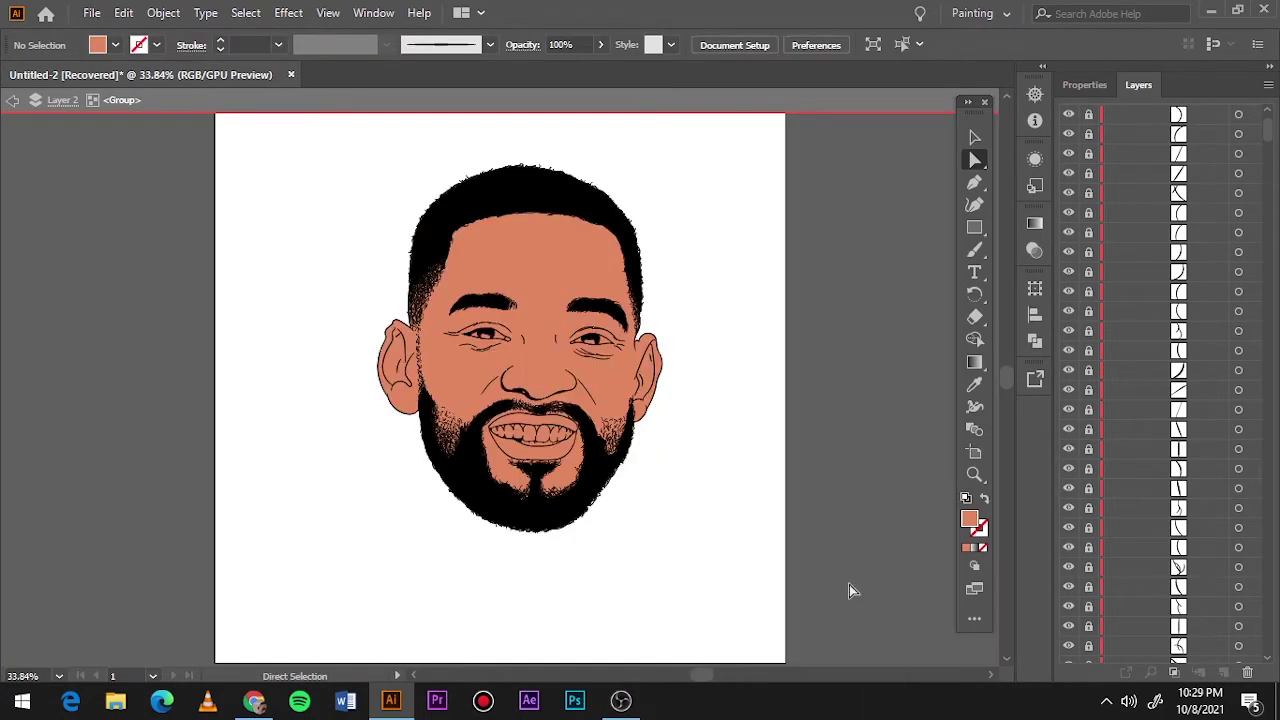
scroll(445, 250, "up", 8)
scroll(286, 277, "down", 3)
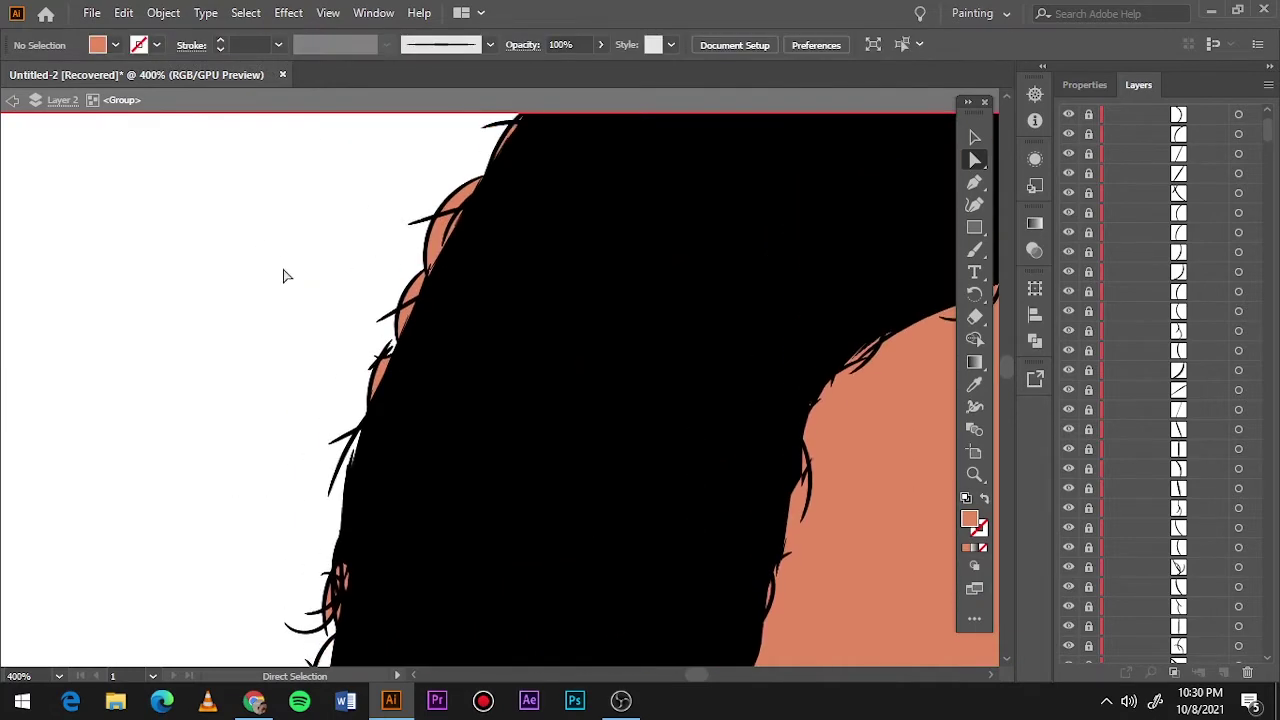
scroll(523, 614, "down", 3)
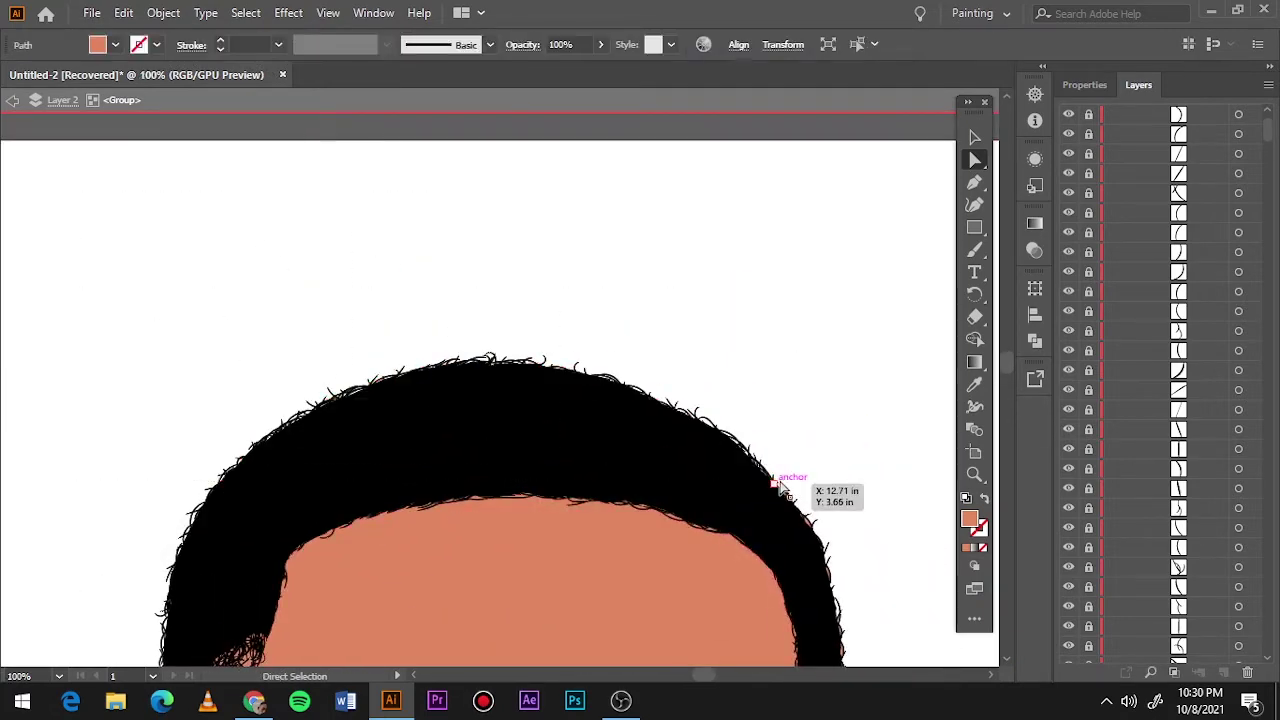
scroll(814, 494, "up", 4)
scroll(790, 300, "down", 5)
scroll(731, 594, "down", 3)
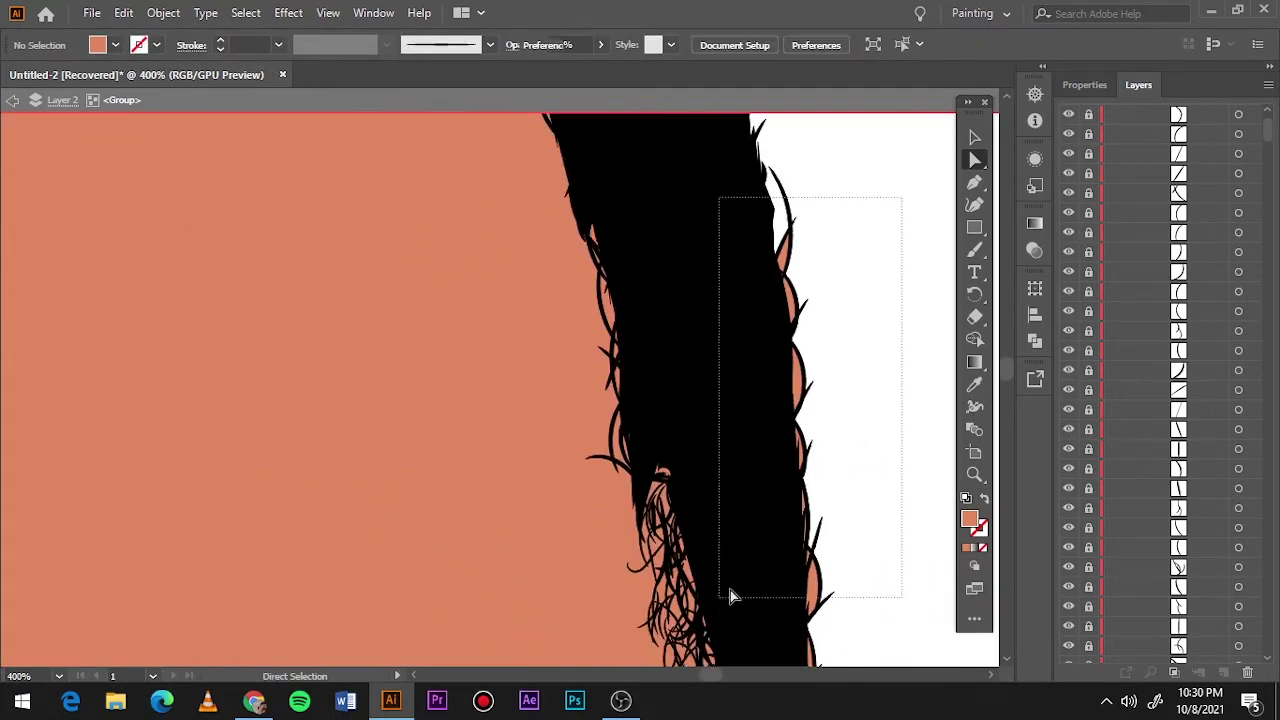
scroll(840, 423, "down", 3)
key("ctrl+0")
key("v")
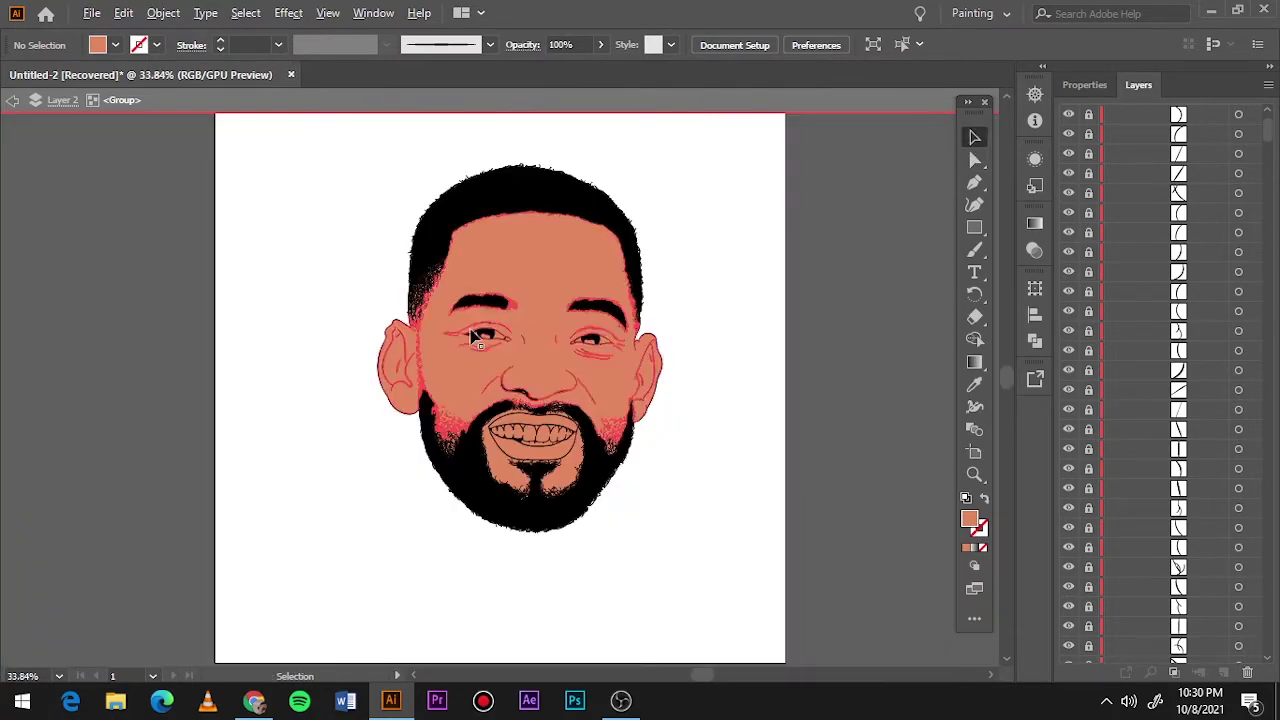
scroll(595, 340, "up", 5)
- Fill the right eye white with white
scroll(536, 397, "down", 1)
left_click(540, 420)
scroll(548, 440, "right", 5)
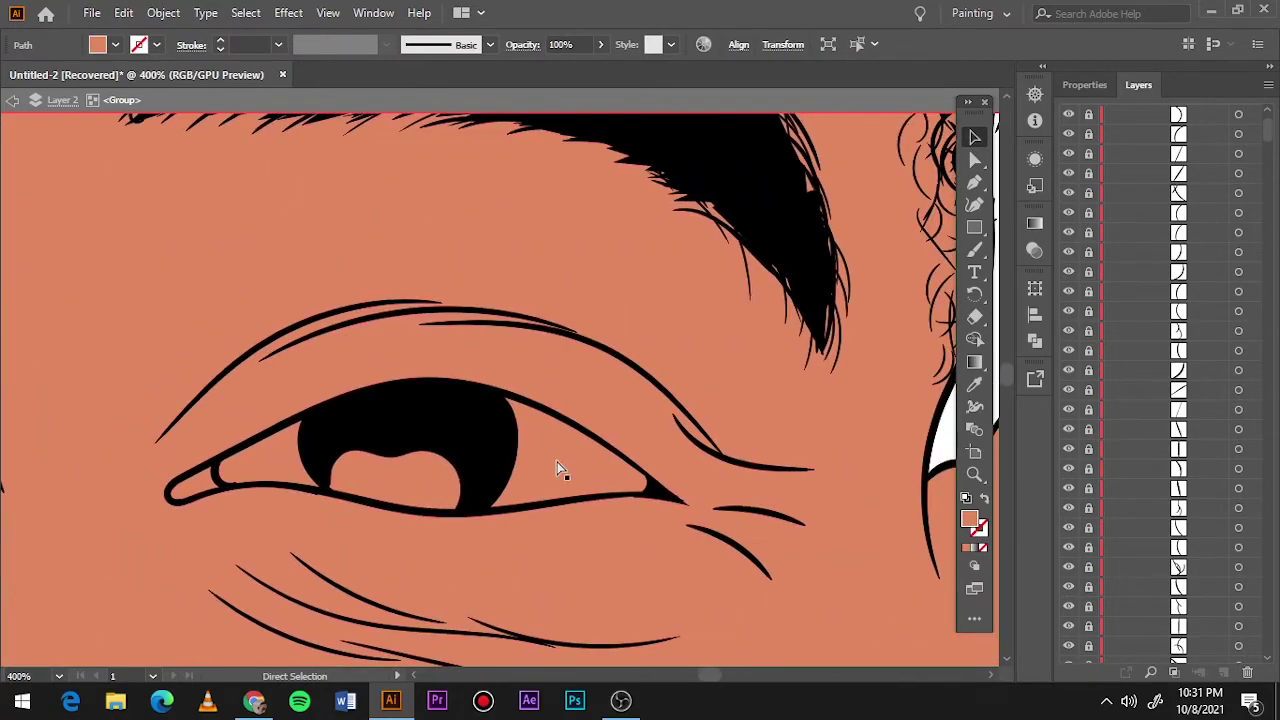
double_click(969, 518)
left_click(718, 107)
left_click(1167, 106)
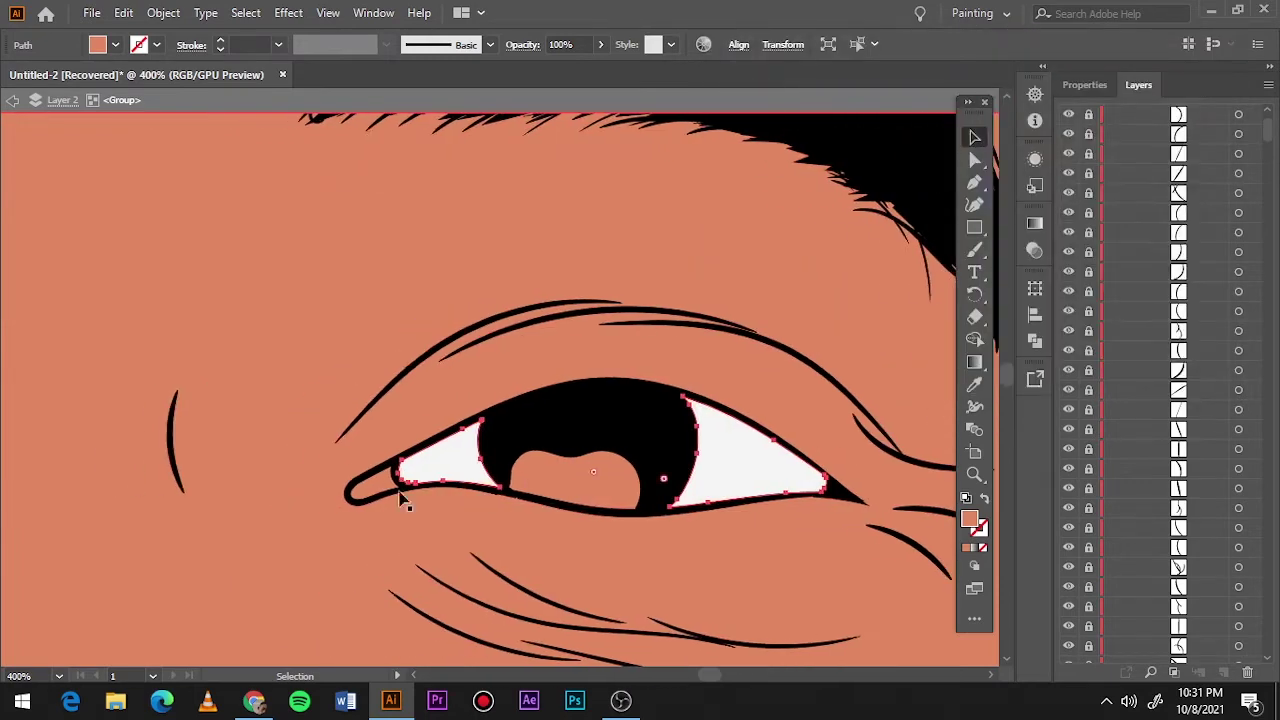
- Fill the tear-duct shape at the eye corner pink
scroll(400, 500, "right", 5)
left_click(200, 460)
double_click(969, 518)
left_click(945, 104)
left_click(1167, 106)
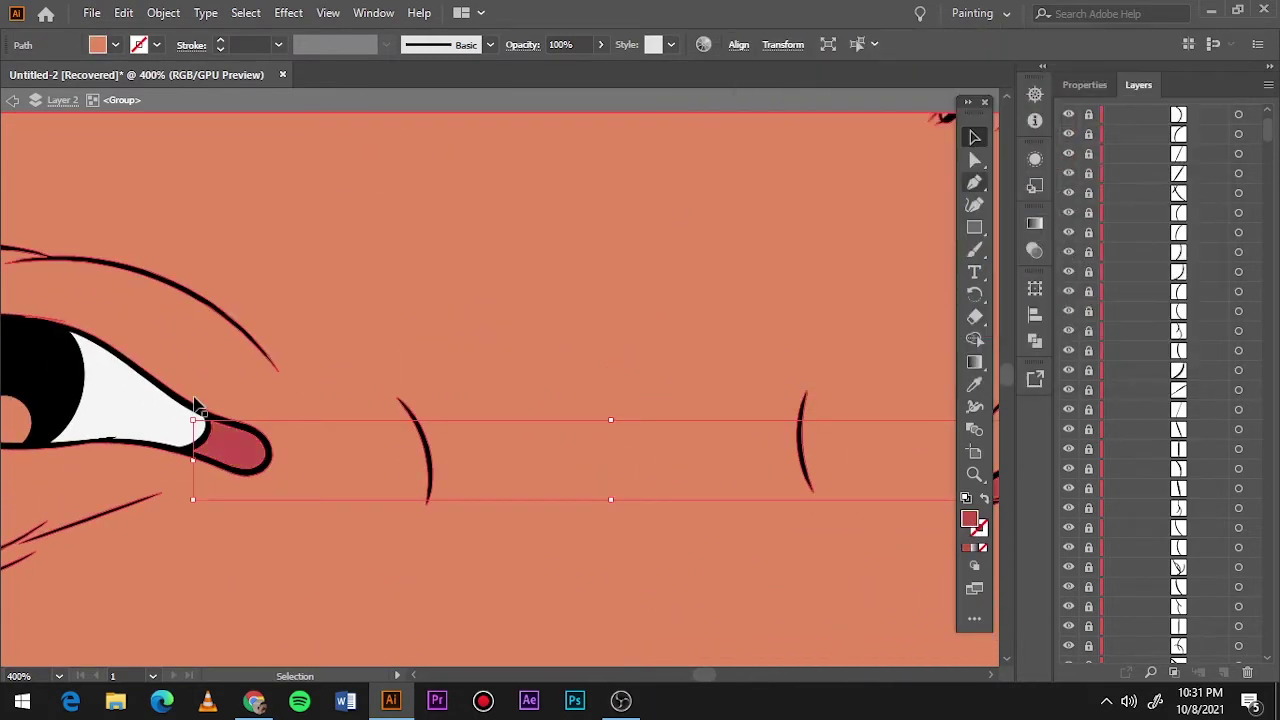
- Fill the iris shape red, finalising it as B33924
scroll(500, 450, "right", 5)
left_click(860, 480)
double_click(969, 518)
left_click(872, 250)
left_click(920, 251)
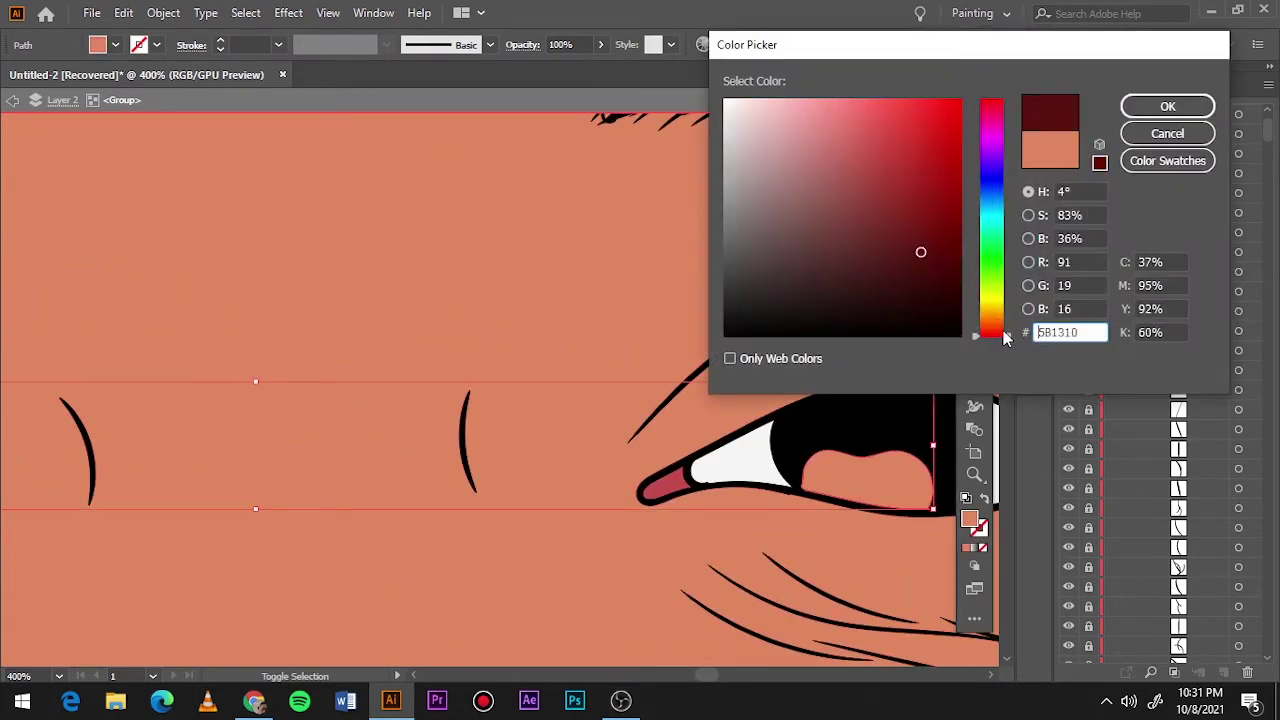
left_click(894, 163)
left_click(1167, 106)
key("ctrl+minus")
double_click(969, 518)
type("B33924")
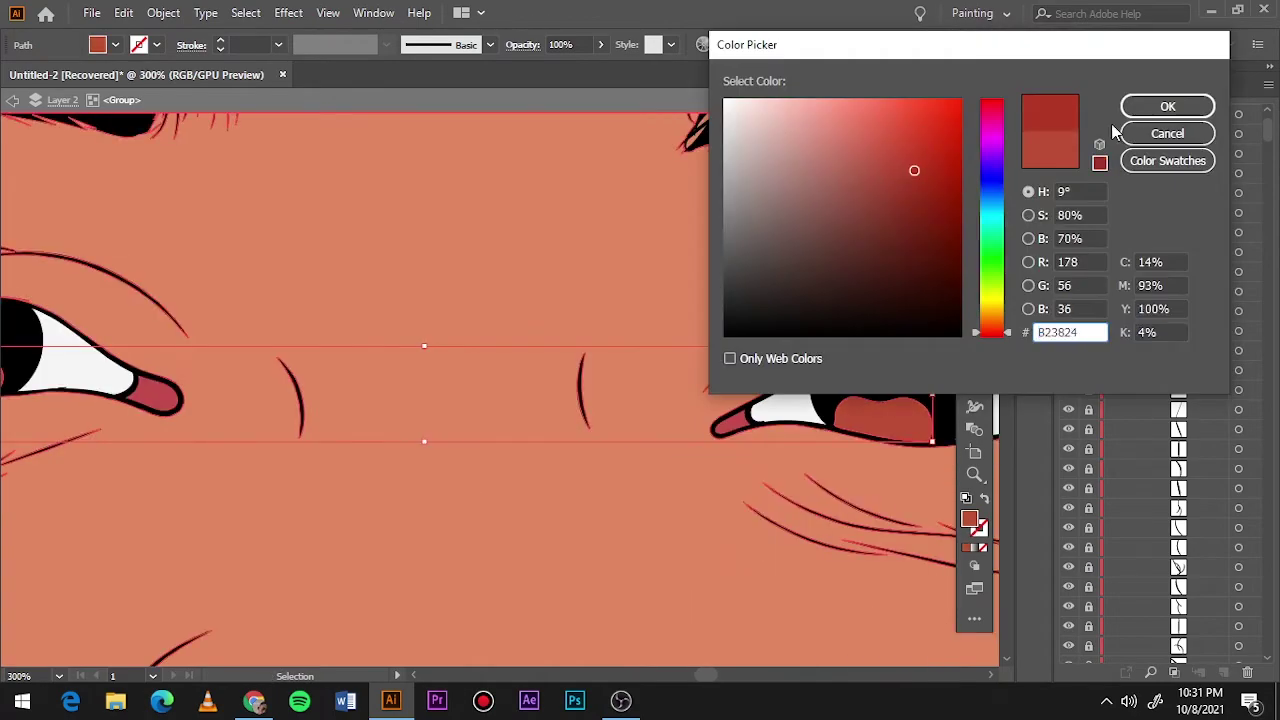
key("Return")
- Fill the teeth F2F2F2 and eyedrop the same off-white onto the lower teeth
scroll(914, 486, "down", 5)
scroll(620, 451, "up", 4)
left_click(620, 451)
scroll(620, 451, "up", 2)
double_click(969, 518)
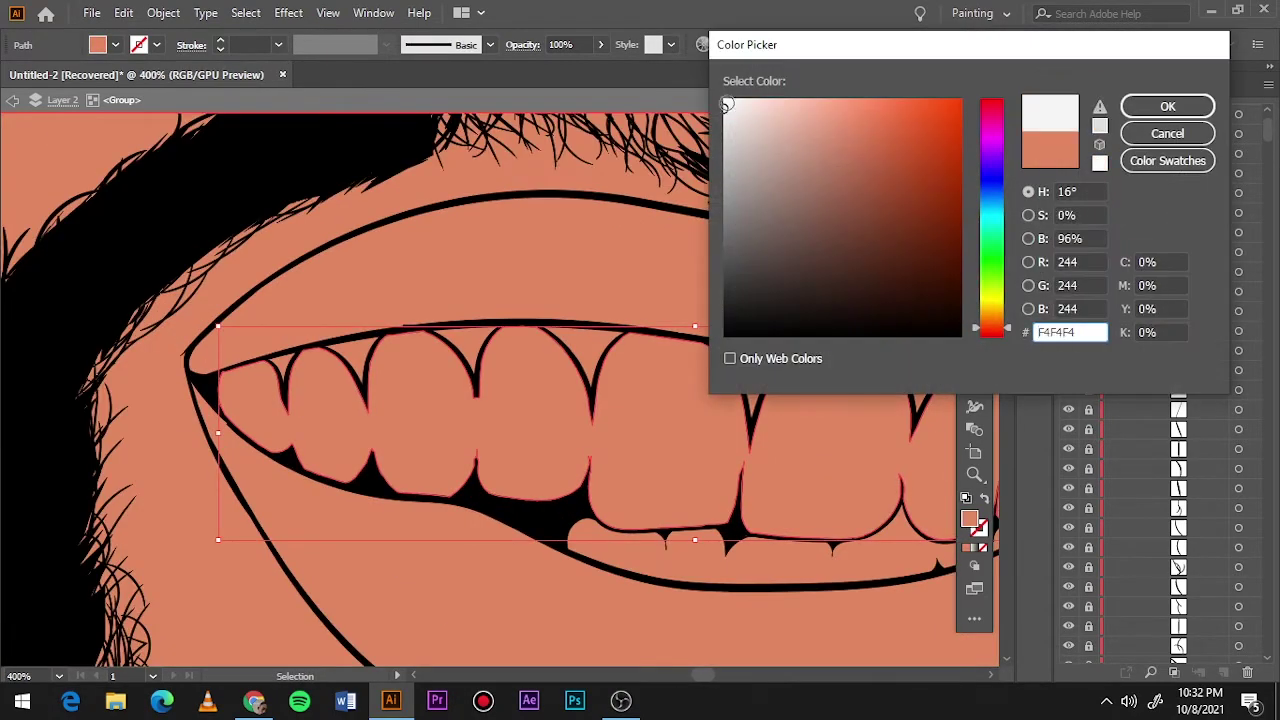
type("F2F2F2")
key("Return")
scroll(645, 448, "right", 3)
left_click(584, 561)
key("i")
left_click(684, 422)
key("v")
- Fill the gum shape between the teeth pink
scroll(684, 422, "up", 3)
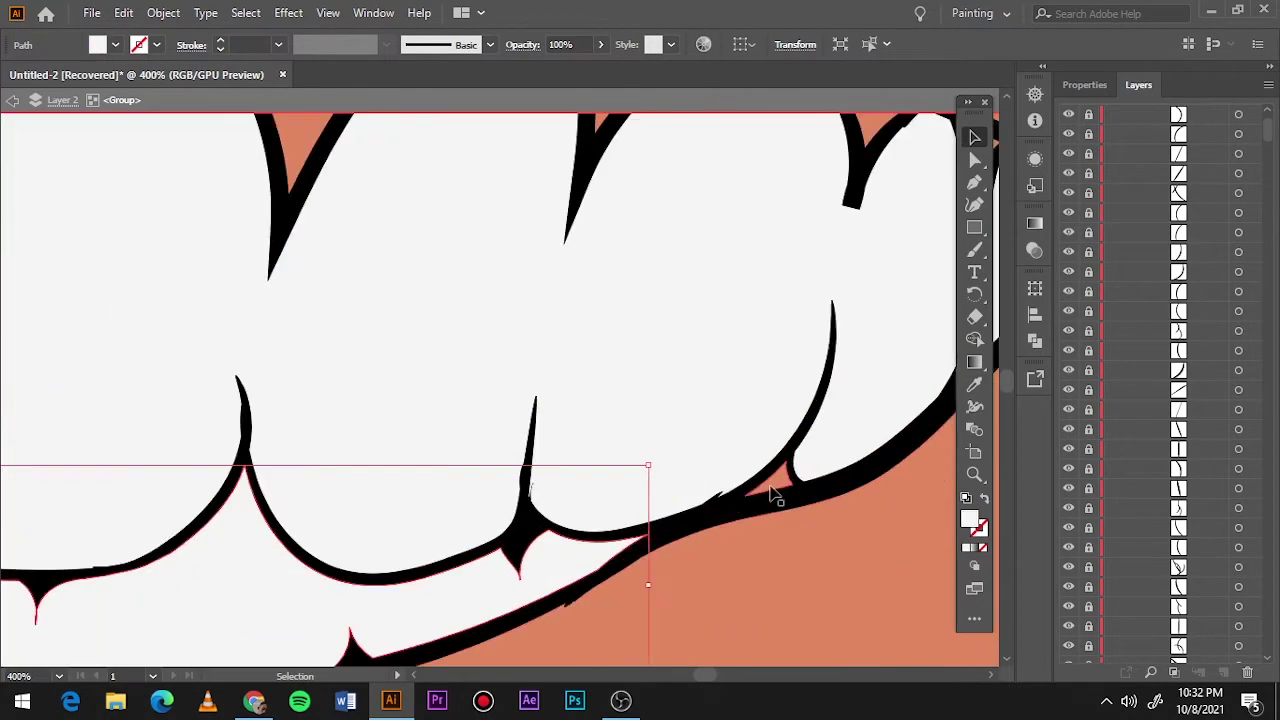
left_click(766, 471)
scroll(766, 471, "up", 3)
scroll(486, 220, "left", 3)
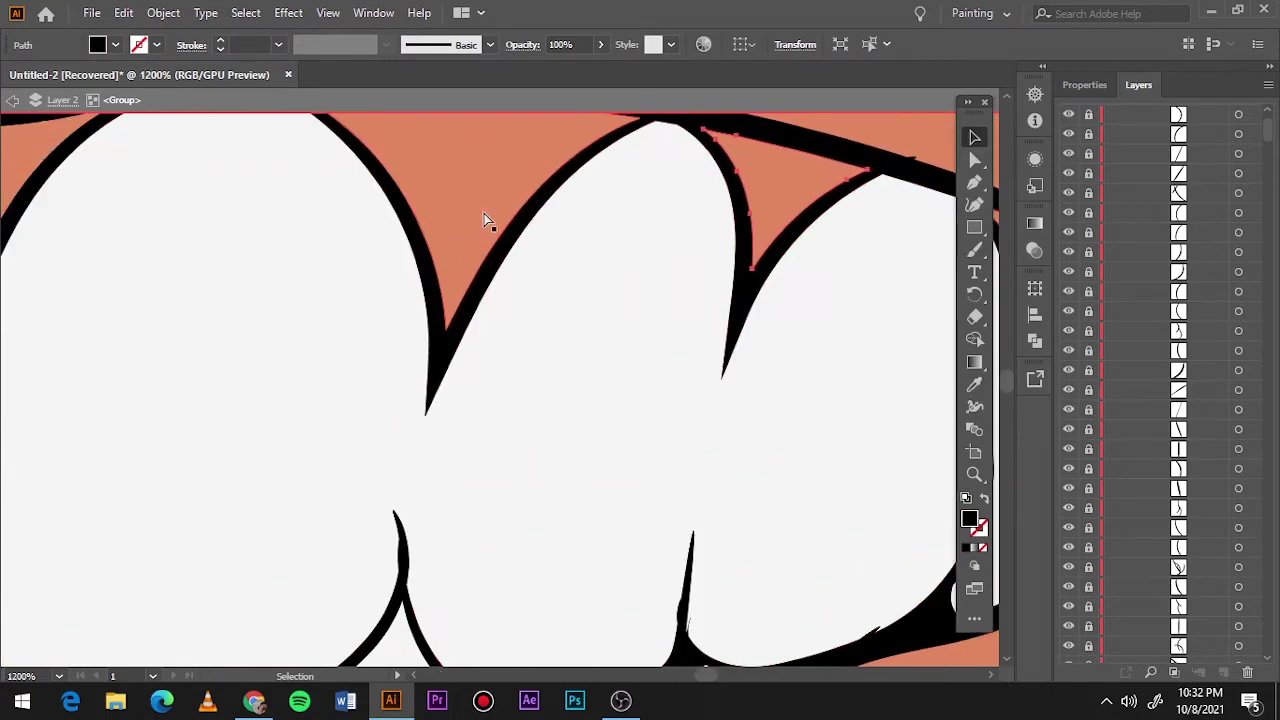
scroll(363, 200, "left", 3)
scroll(337, 200, "down", 2)
left_click(585, 183)
scroll(585, 183, "down", 1)
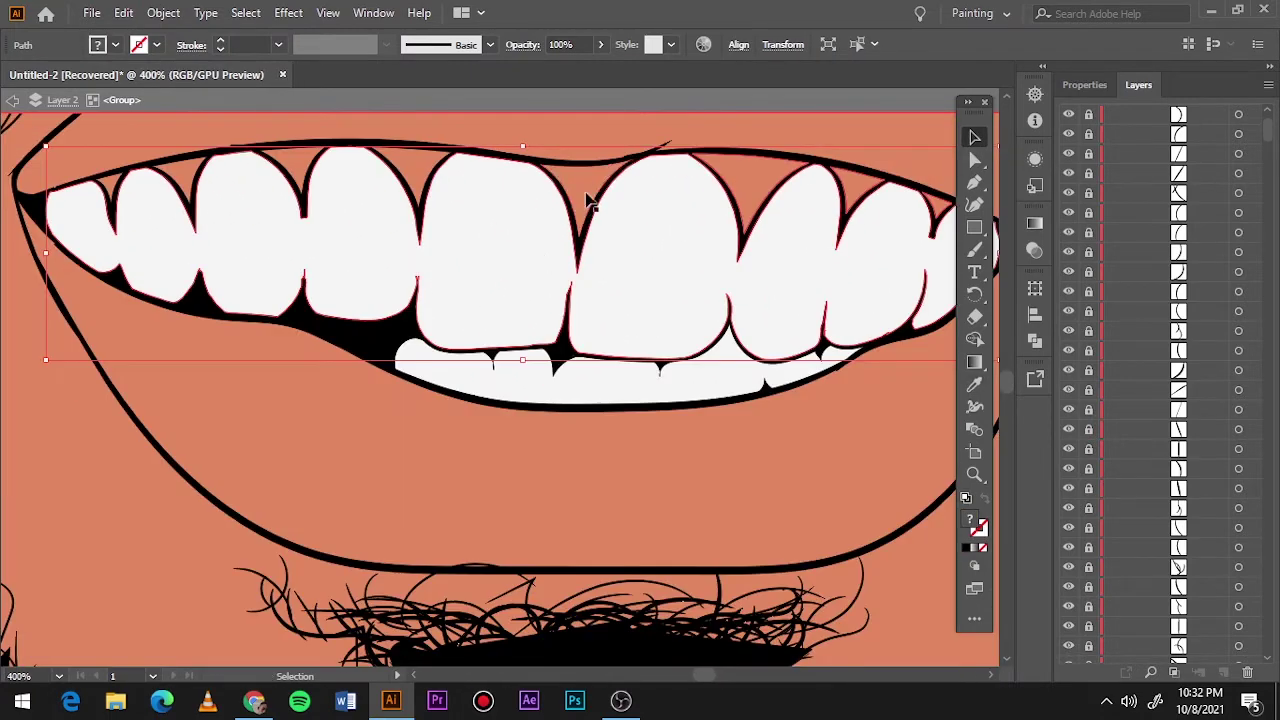
left_click(586, 208, "shift")
double_click(969, 518)
left_click(991, 108)
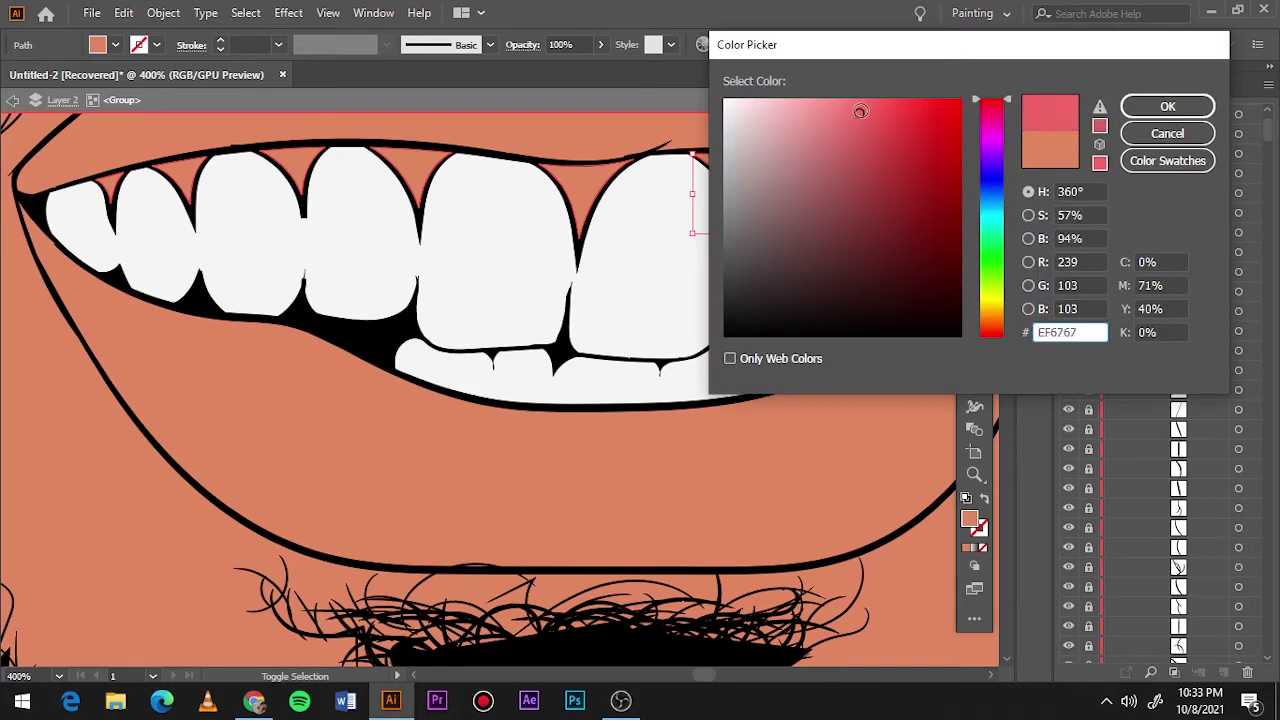
left_click(1167, 106)
- Fill the lower and upper lips pinkish red and fit the artboard in view
left_click(300, 450)
double_click(969, 518)
left_click_drag(1007, 328, 1007, 337)
key("Return")
scroll(814, 240, "up", 3)
left_click(814, 240)
double_click(969, 518)
key("Return")
key("ctrl+0")
left_click(758, 253)
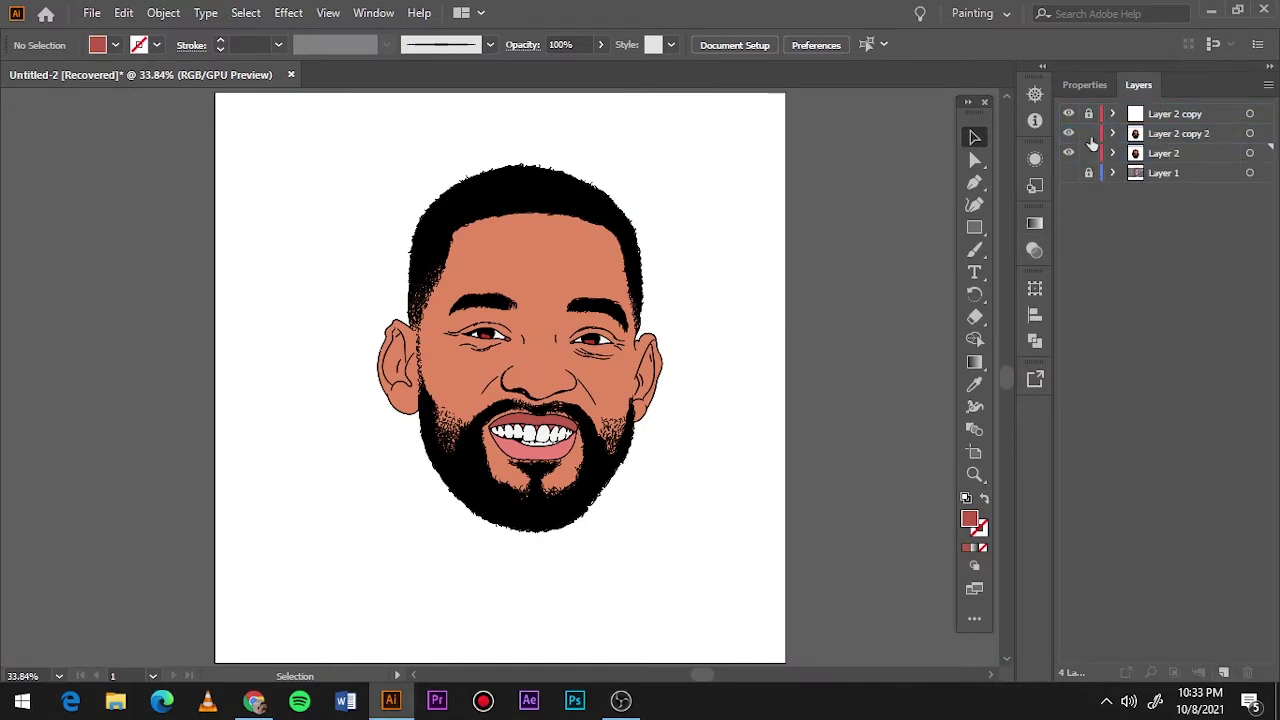
- Hide and lock the colour fill layer and make Layer 2 copy 2 active
left_click(1089, 153)
key("a")
left_click(1068, 153)
left_click(1178, 133)
- Marquee-check anchor points on the right eyebrow, hair and under the lower lip
scroll(452, 297, "up", 5)
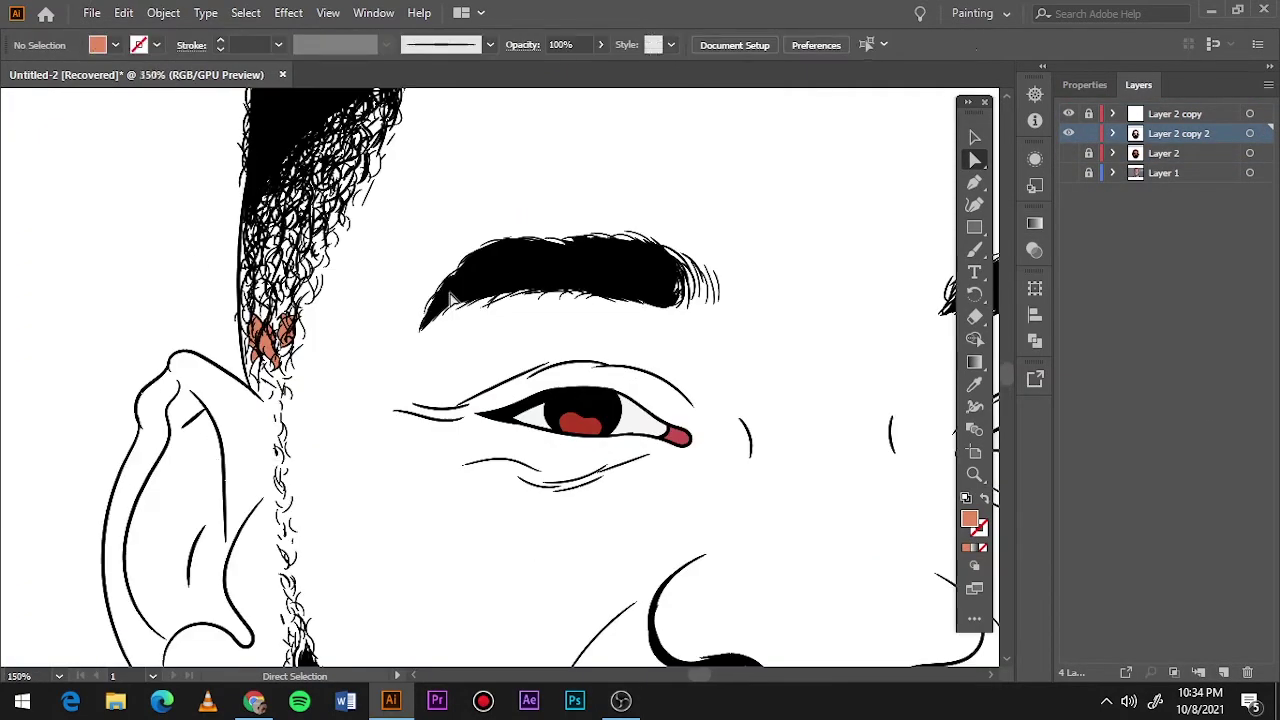
scroll(408, 268, "right", 3)
scroll(771, 360, "right", 3)
left_click_drag(486, 200, 914, 395)
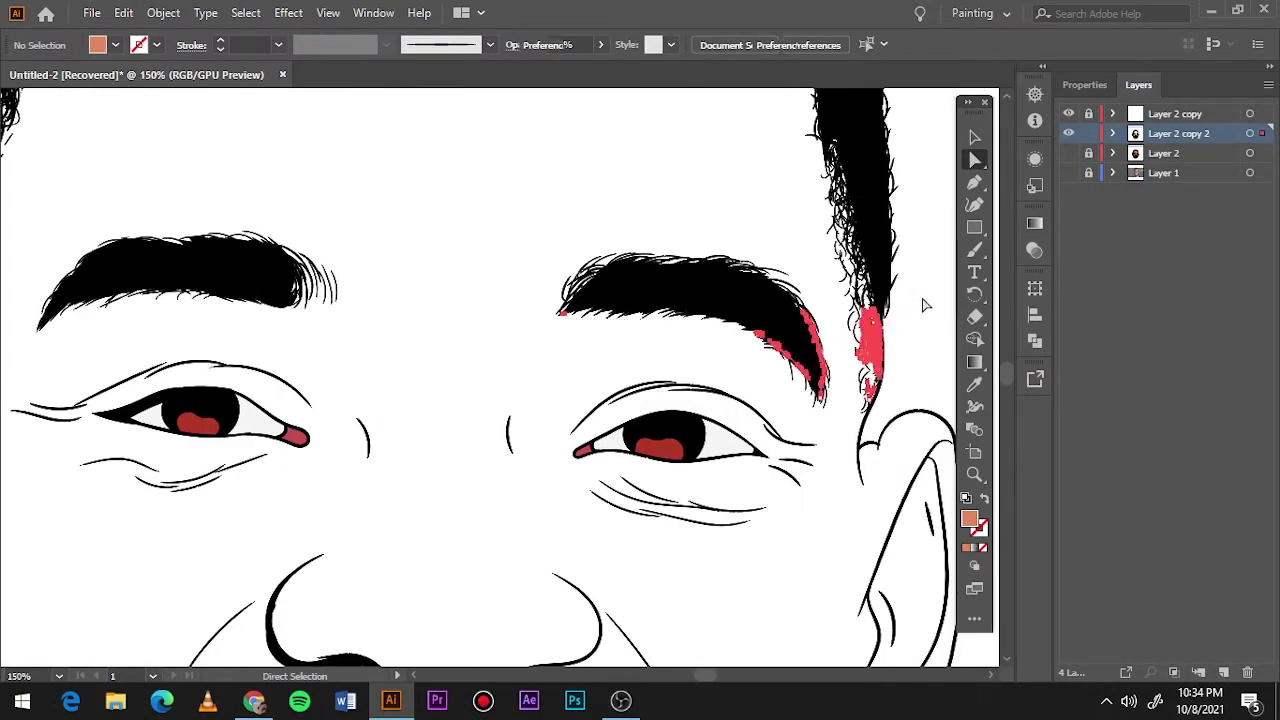
scroll(777, 514, "down", 3)
scroll(920, 600, "down", 3)
scroll(286, 434, "down", 4)
mouse_move(735, 230)
left_mouse_down()
mouse_move(615, 483)
mouse_move(686, 378)
left_mouse_up()
mouse_move(545, 375)
left_mouse_down()
mouse_move(245, 470)
mouse_move(29, 163)
left_mouse_up()
- Marquee-check points along the mouth and left beard edge, then add new Layer 5
scroll(540, 495, "up", 3)
scroll(540, 495, "up", 2)
mouse_move(228, 322)
left_mouse_down()
mouse_move(582, 490)
mouse_move(636, 540)
left_mouse_up()
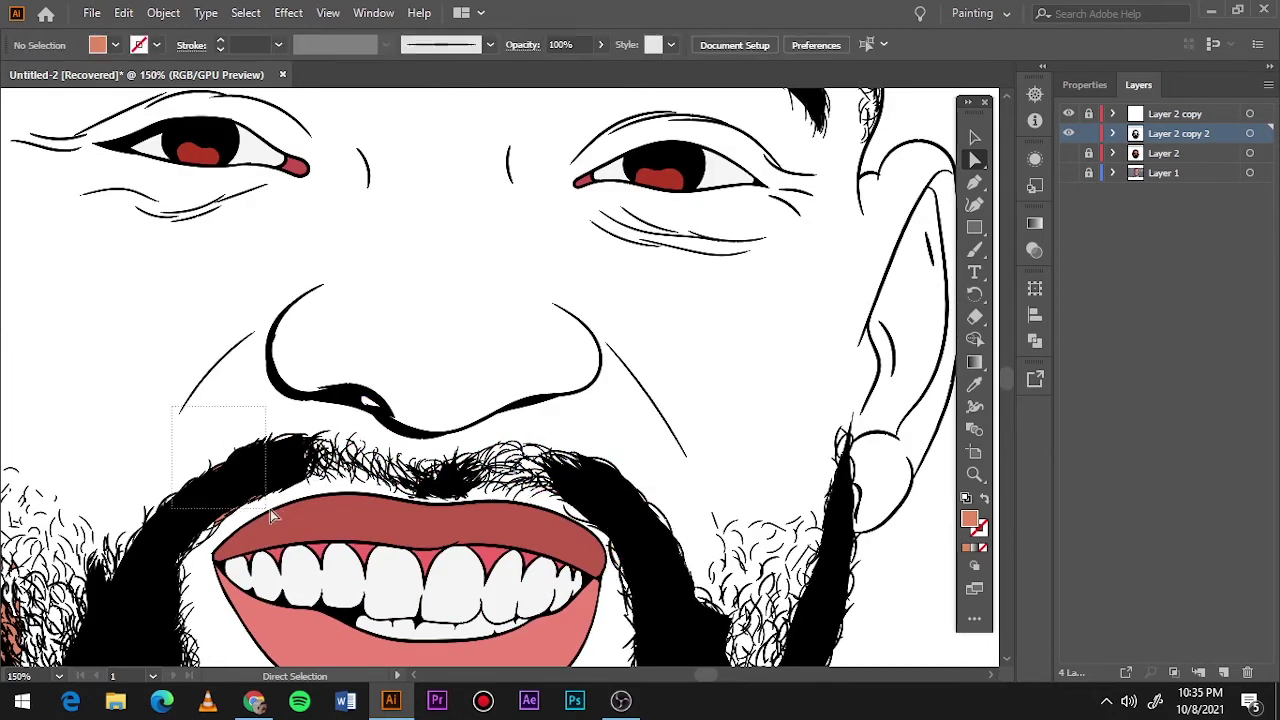
left_click_drag(155, 450, 230, 532)
scroll(230, 500, "down", 2)
scroll(232, 423, "down", 3)
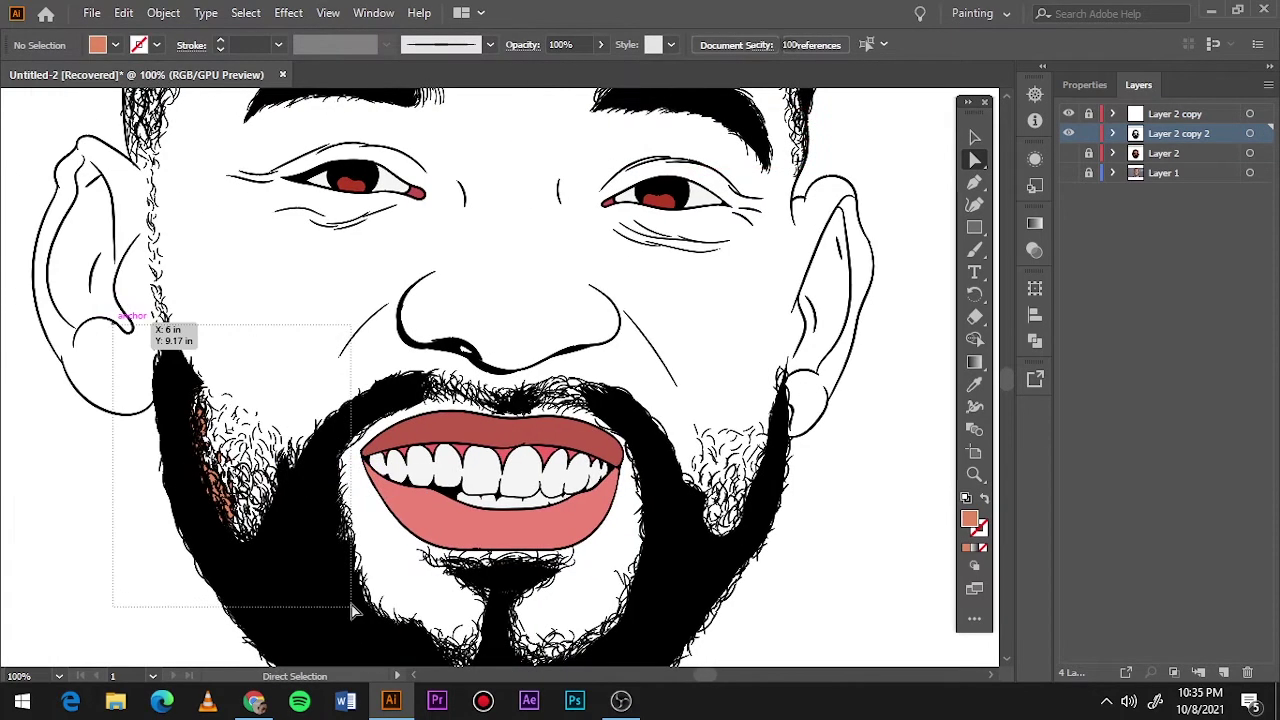
left_click_drag(232, 423, 349, 606)
scroll(200, 275, "down", 3)
key("ctrl+l")
- Zoom in on the nose and set the fill to a darker reddish skin-shadow colour
left_click(1068, 193)
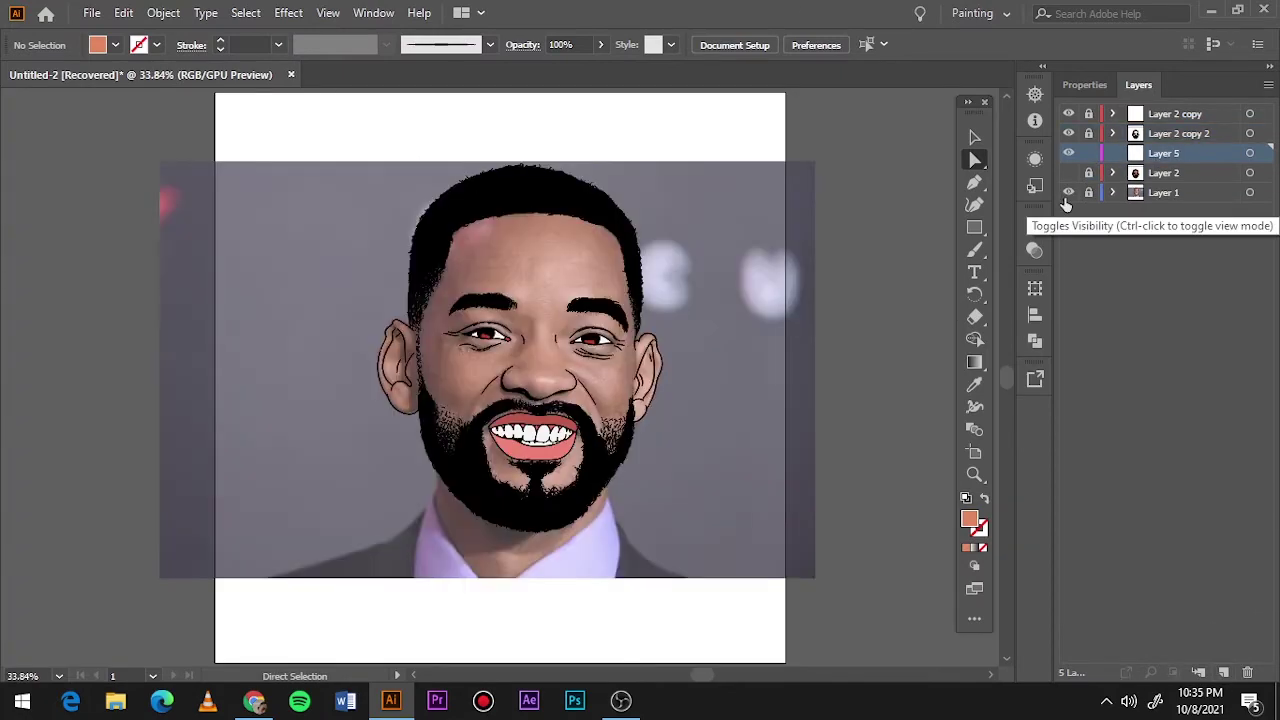
scroll(665, 375, "up", 3)
scroll(600, 390, "down", 2)
key("ctrl+plus")
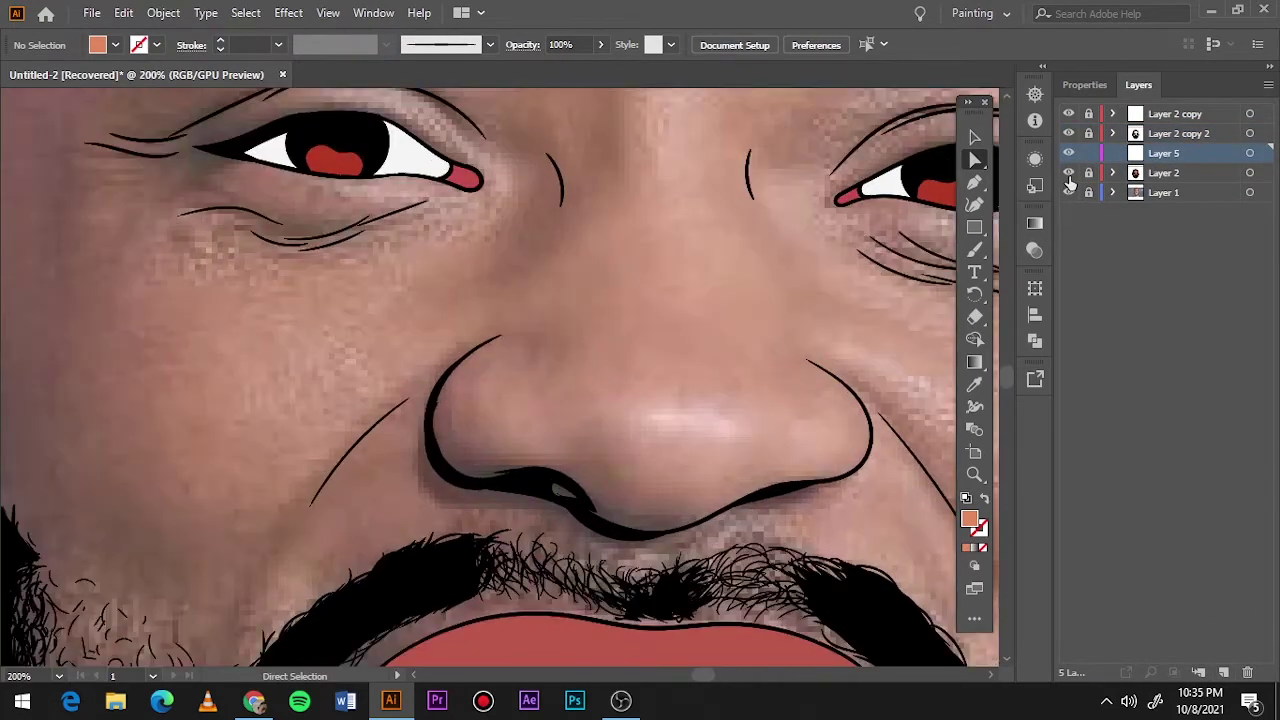
left_click(1068, 192)
key("i")
double_click(969, 518)
left_click(861, 163)
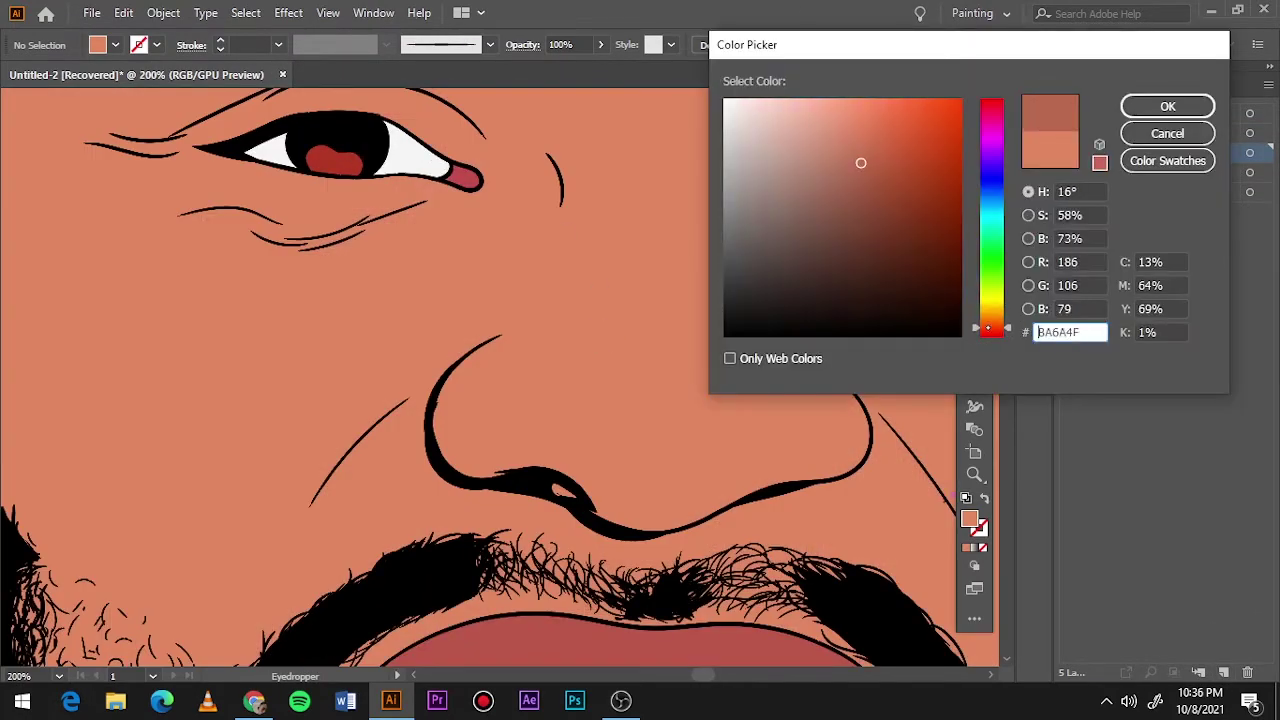
left_click(1167, 133)
double_click(969, 518)
left_click(871, 166)
left_click(874, 172)
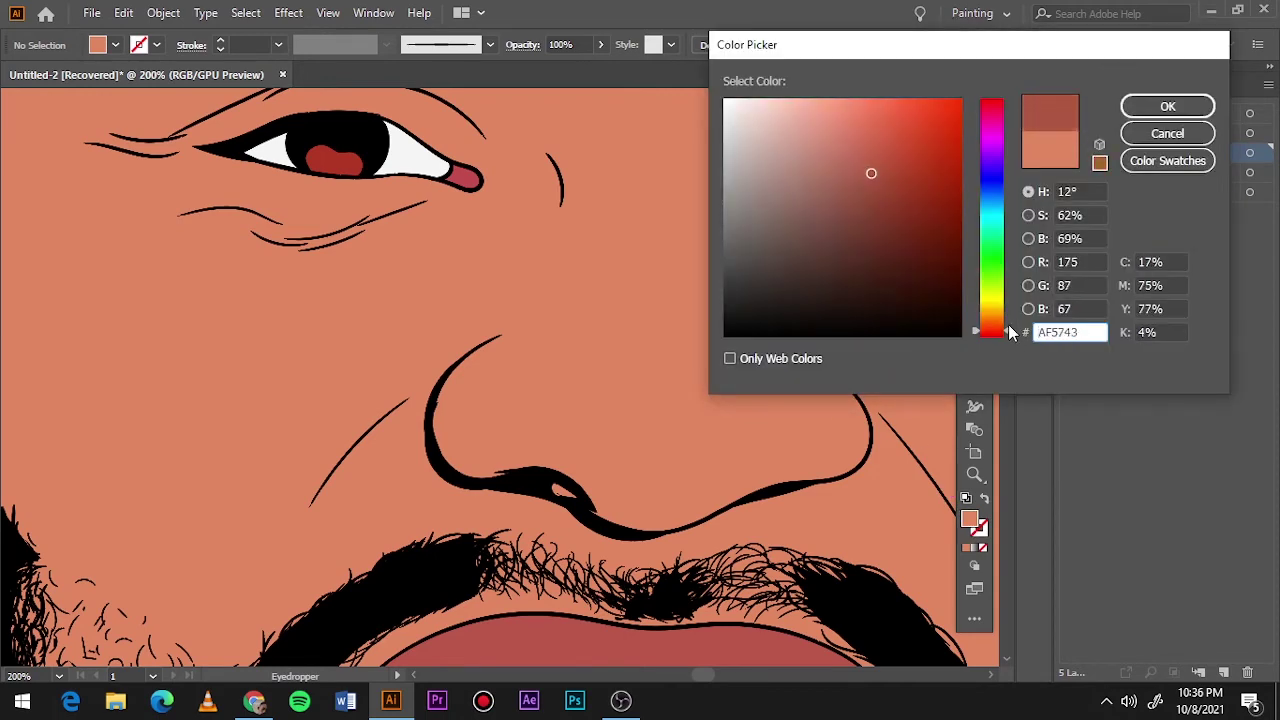
left_click(1167, 106)
- Pencil-draw salmon shadow shapes beside the nose, under it and around the nostril
key("n")
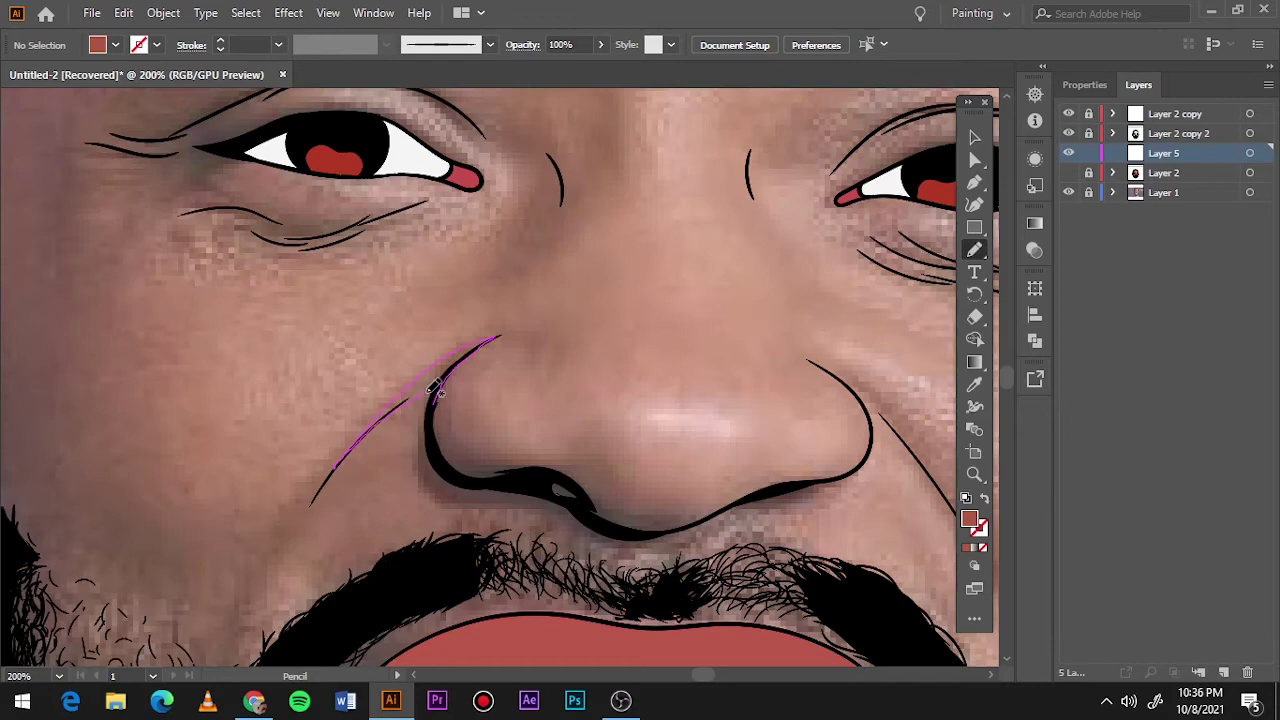
left_click_drag(437, 390, 420, 470)
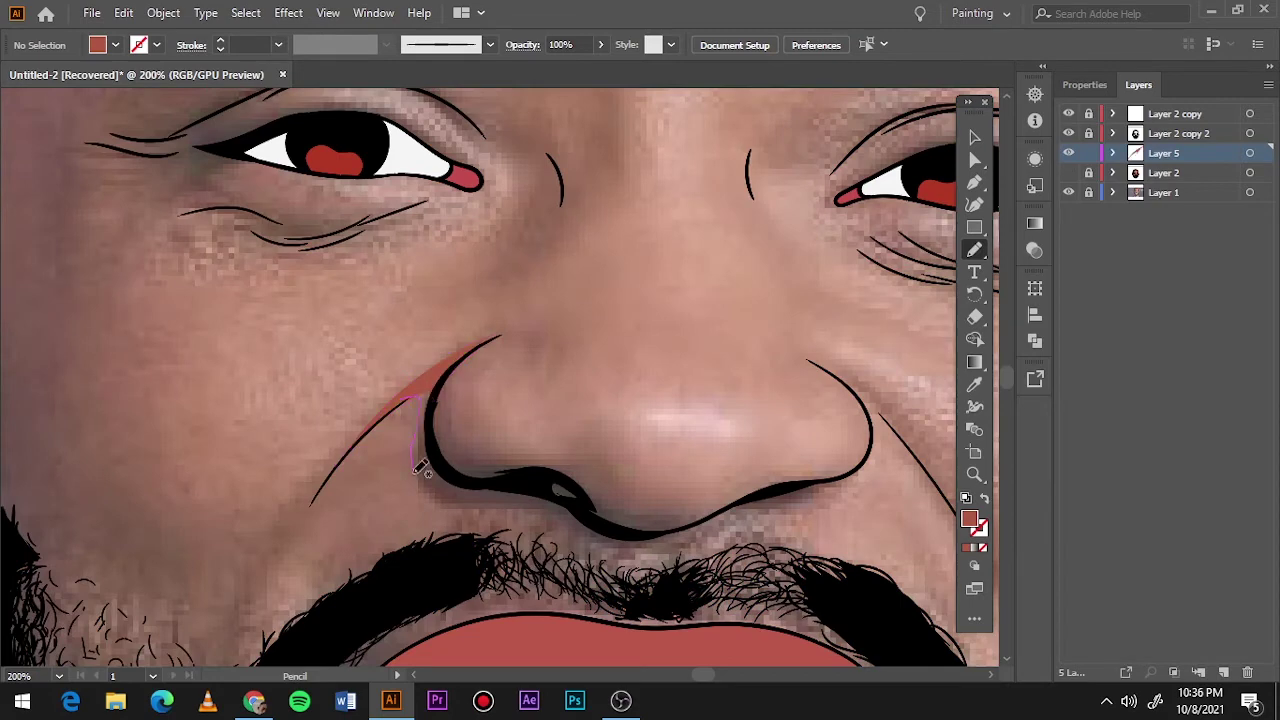
left_click_drag(643, 527, 645, 530)
left_click_drag(463, 445, 470, 447)
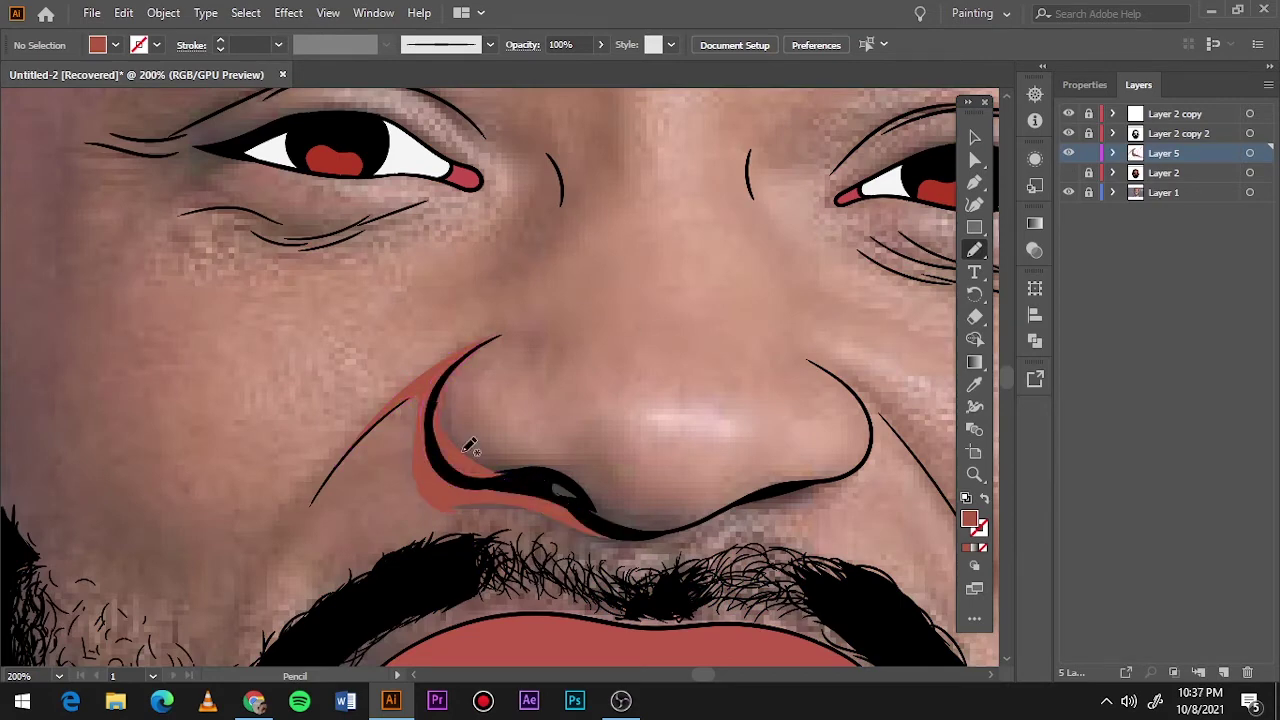
scroll(485, 343, "up", 2)
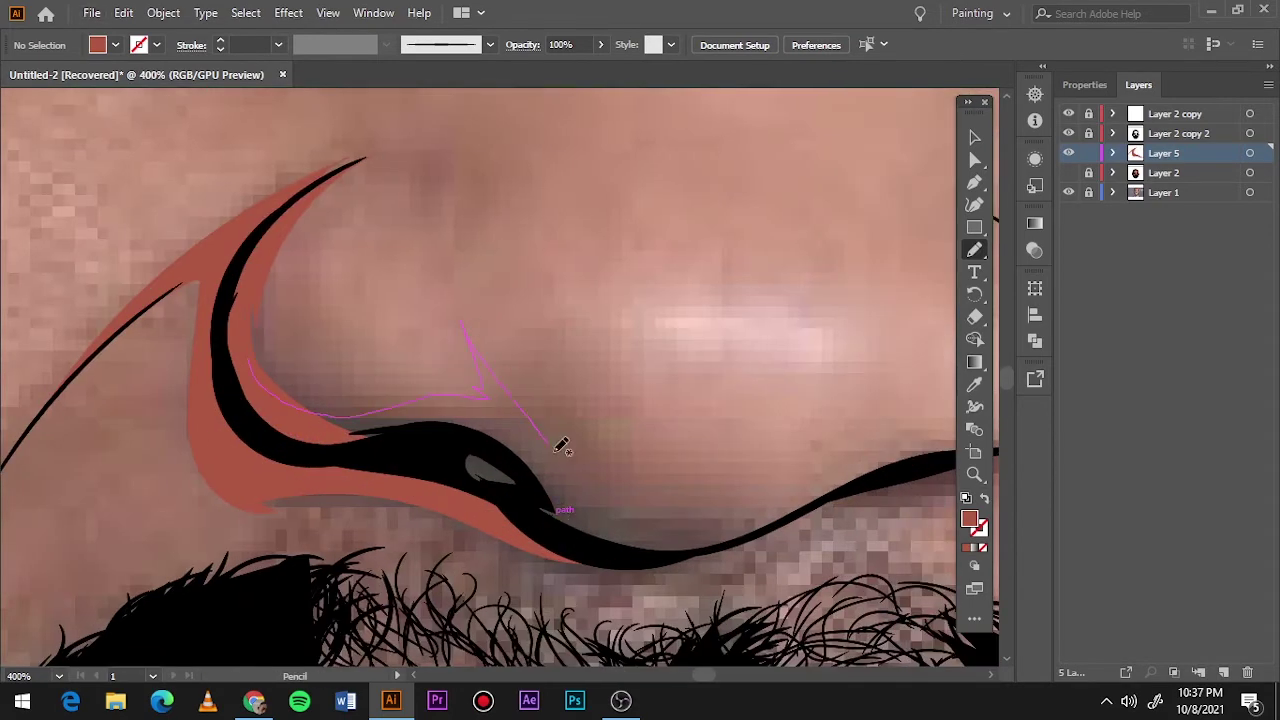
left_click_drag(738, 550, 571, 549)
scroll(571, 549, "down", 2)
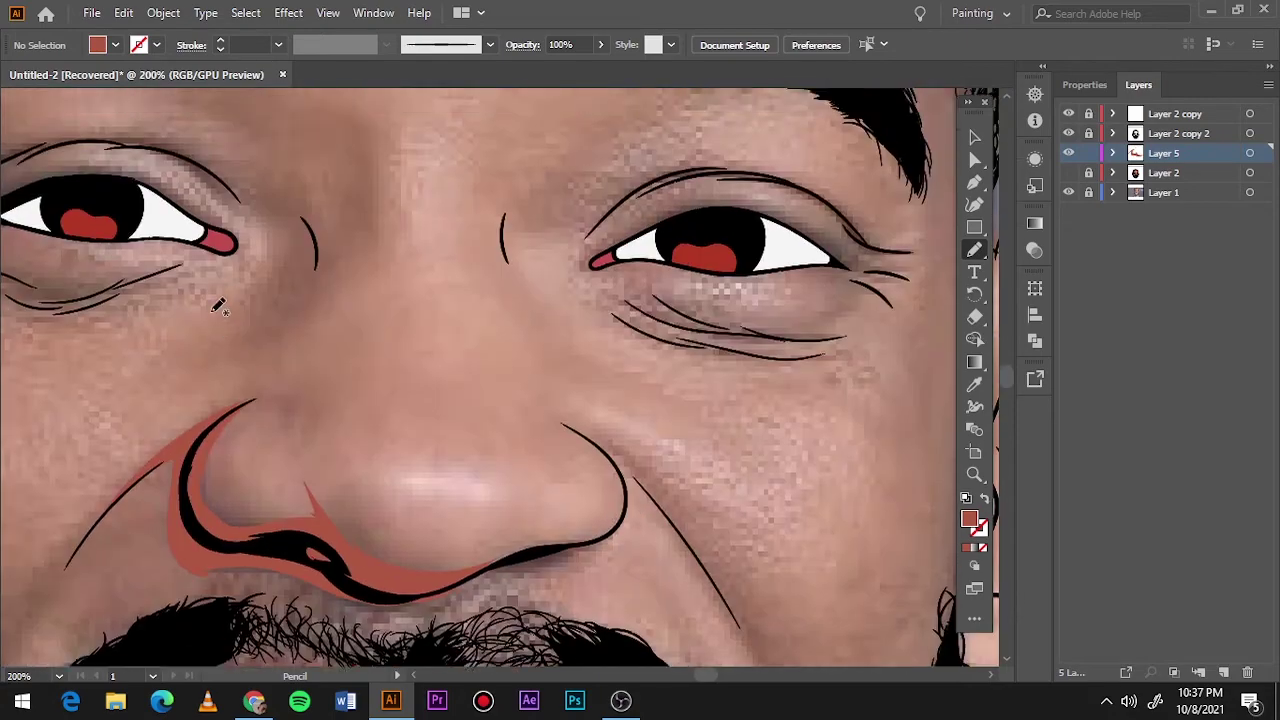
scroll(322, 502, "up", 1)
left_click_drag(346, 443, 372, 432)
- Draw shadow shapes on the cheek beside the beard and on the chin
key("ctrl+0")
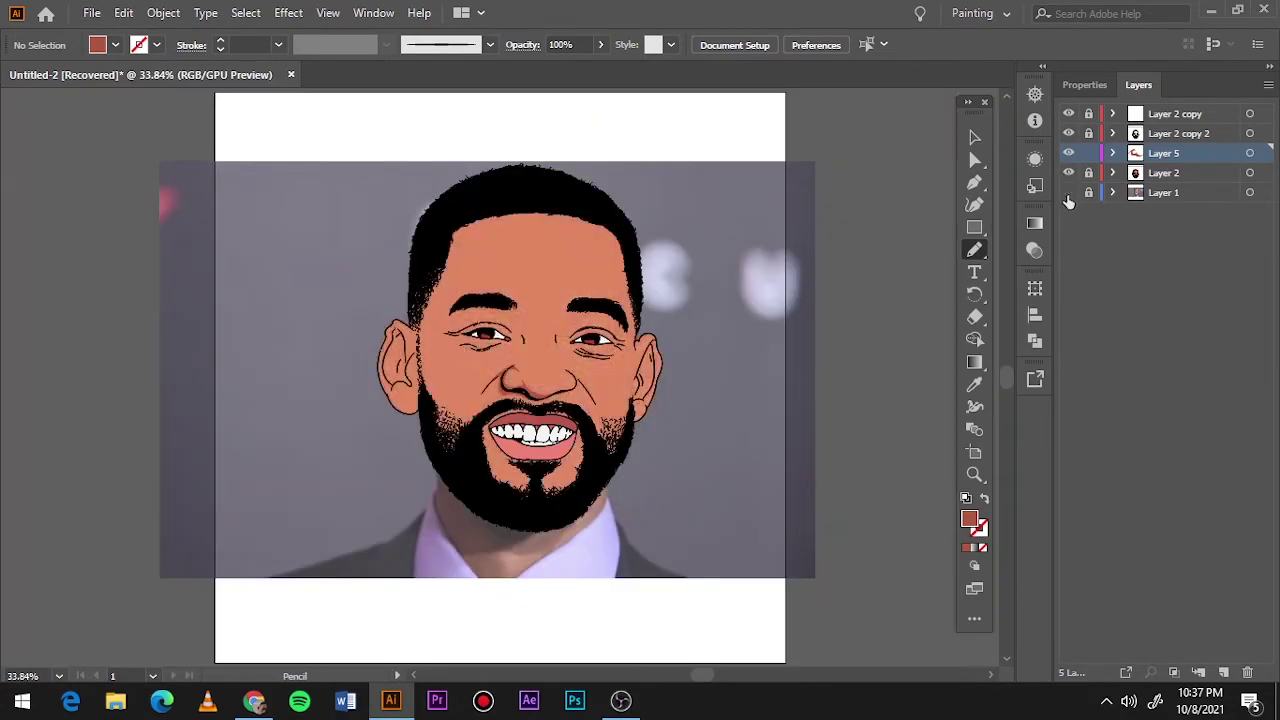
key("ctrl+1")
scroll(500, 295, "down", 5)
scroll(550, 505, "up", 1)
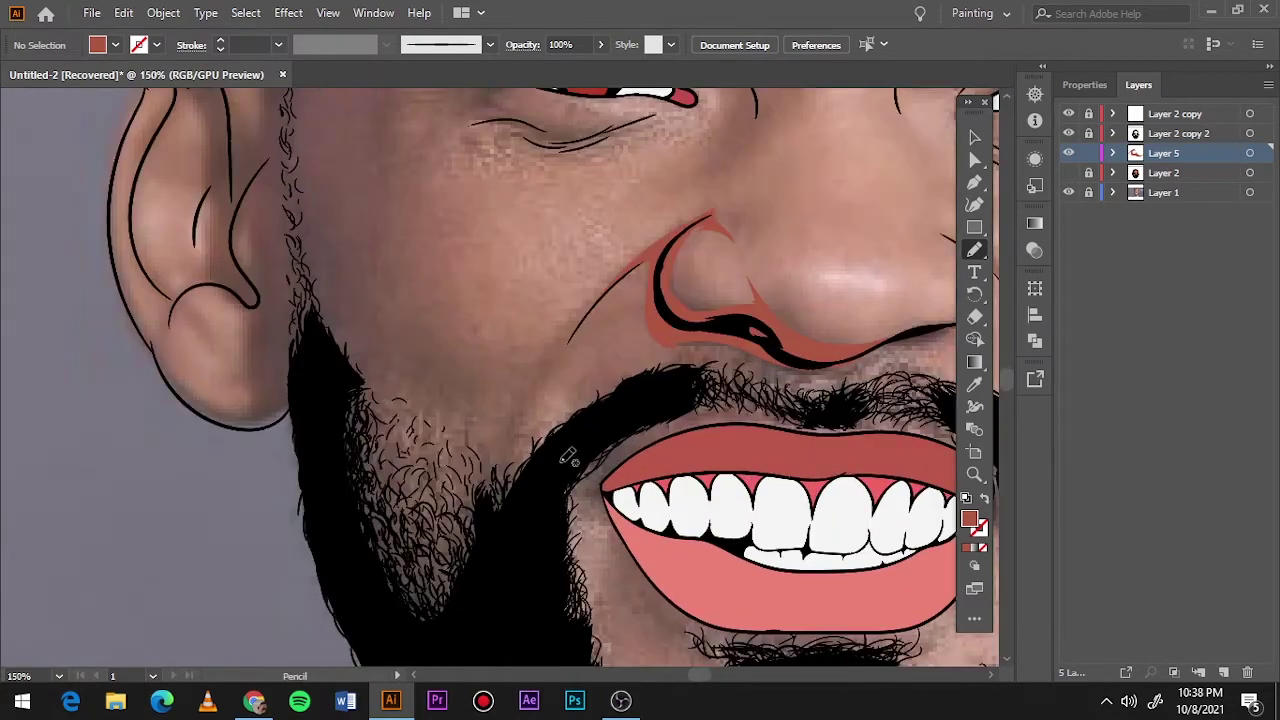
left_click_drag(380, 288, 530, 478)
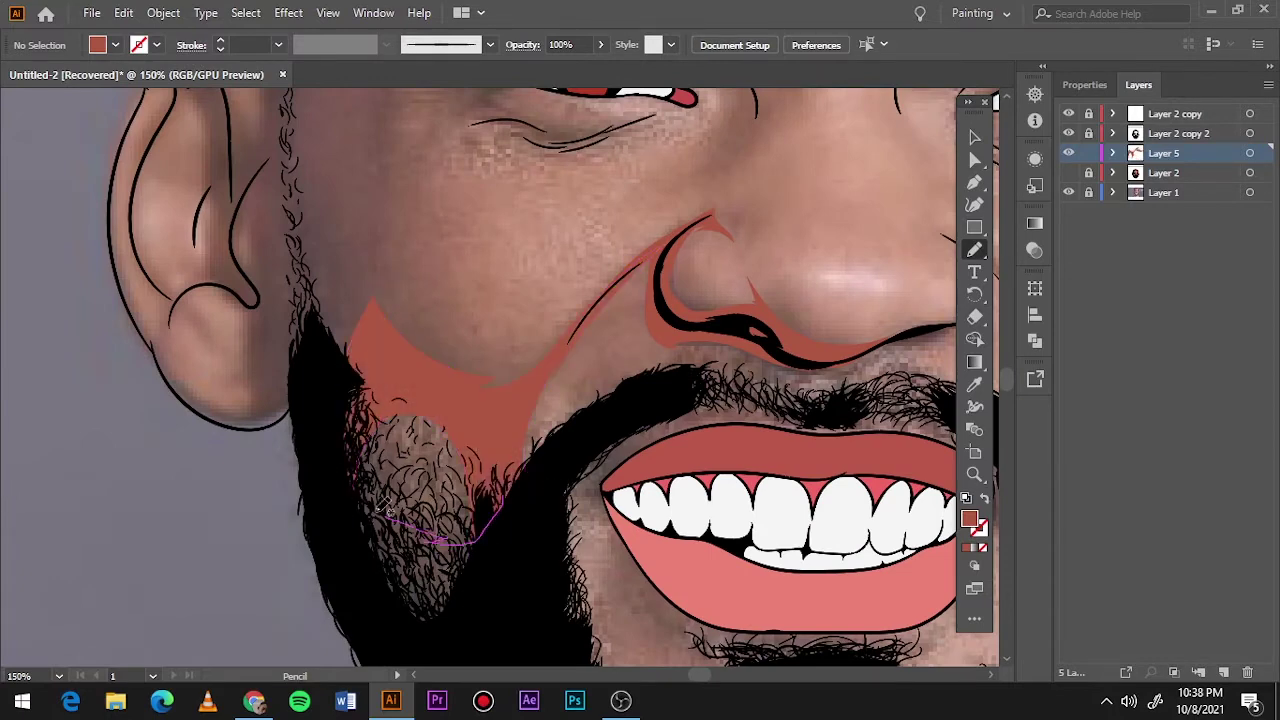
left_click_drag(428, 528, 440, 425)
- Draw a shadow along the face beside the right ear and one inside the ear
key("ctrl+0")
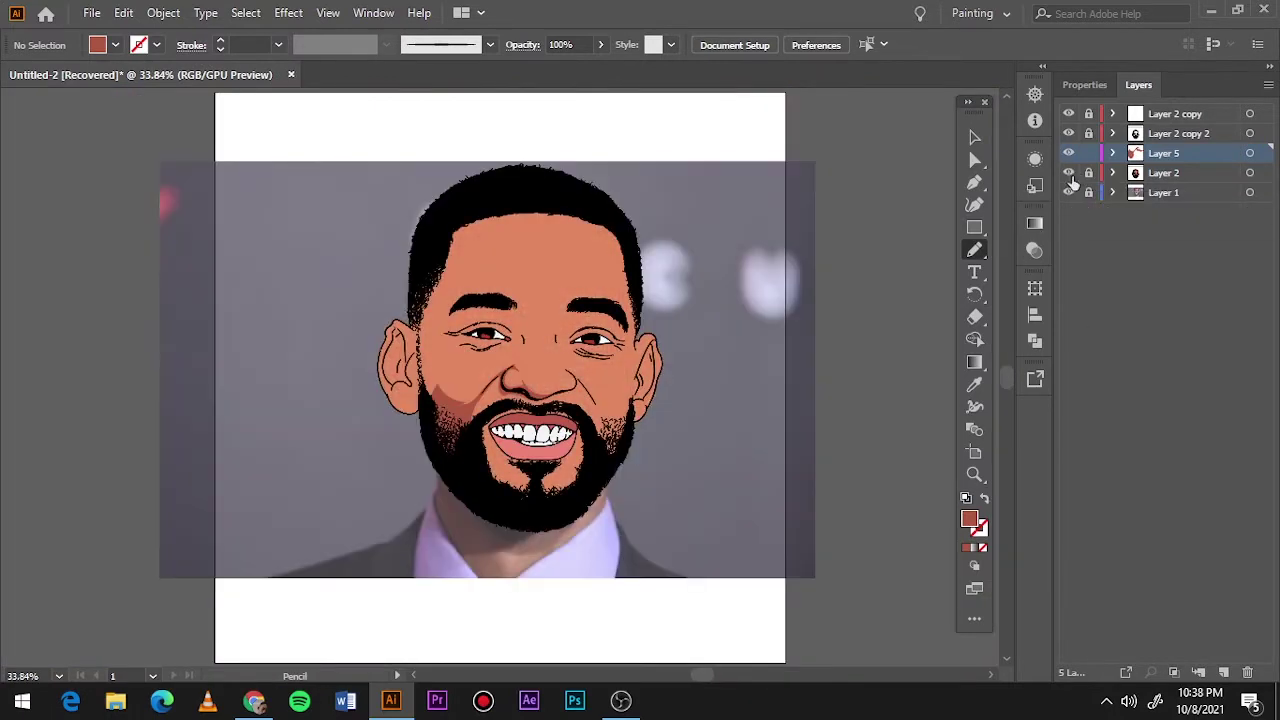
scroll(448, 380, "up", 4)
left_click_drag(467, 515, 340, 520)
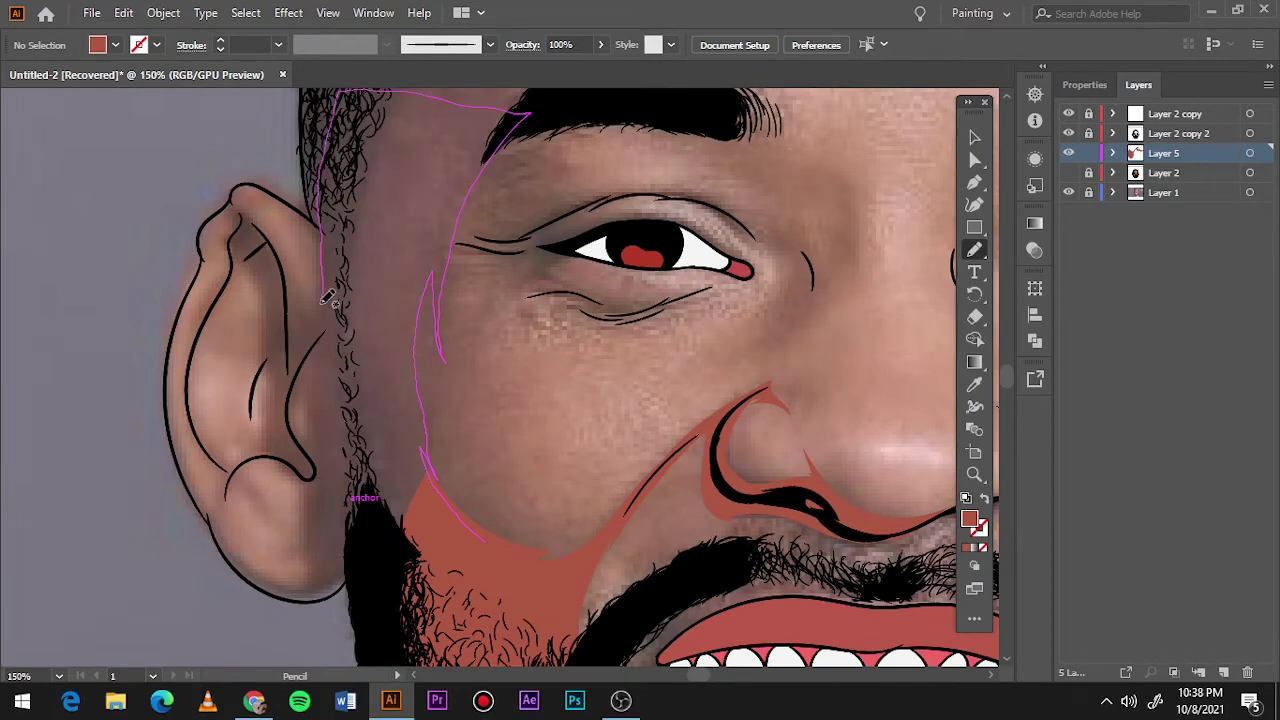
scroll(507, 615, "up", 1)
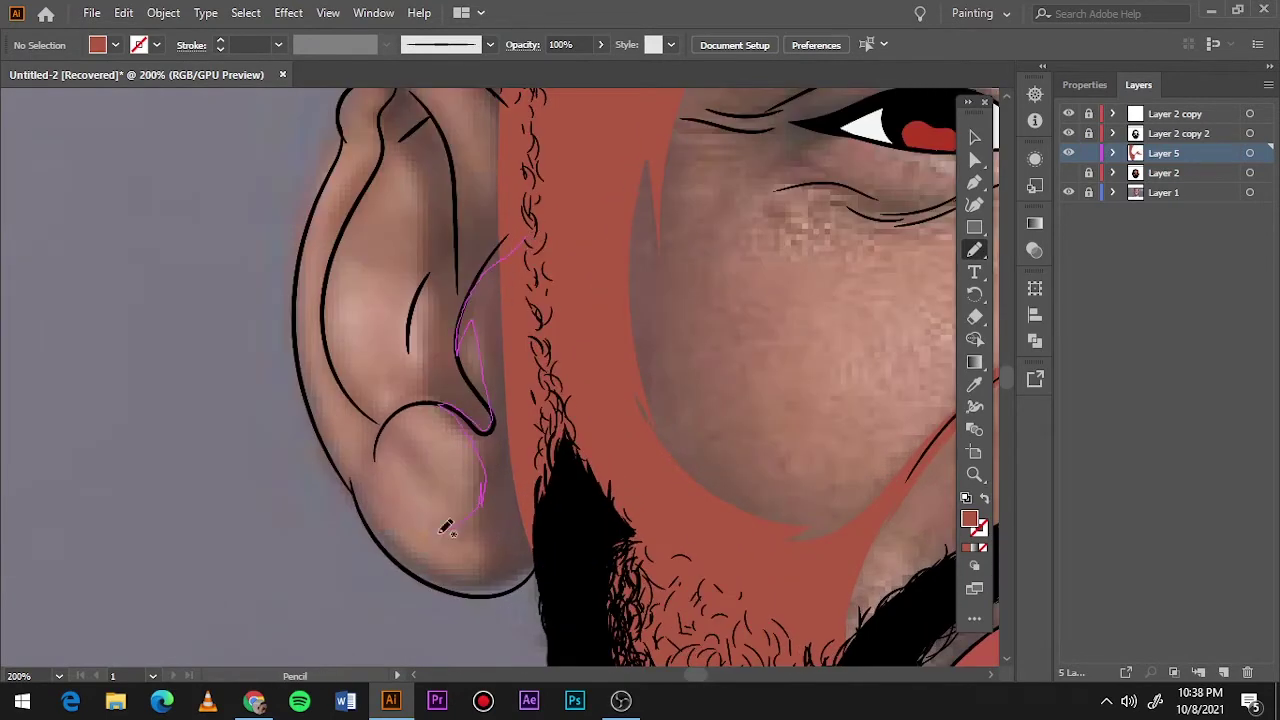
left_click_drag(446, 528, 440, 536)
scroll(431, 283, "up", 2)
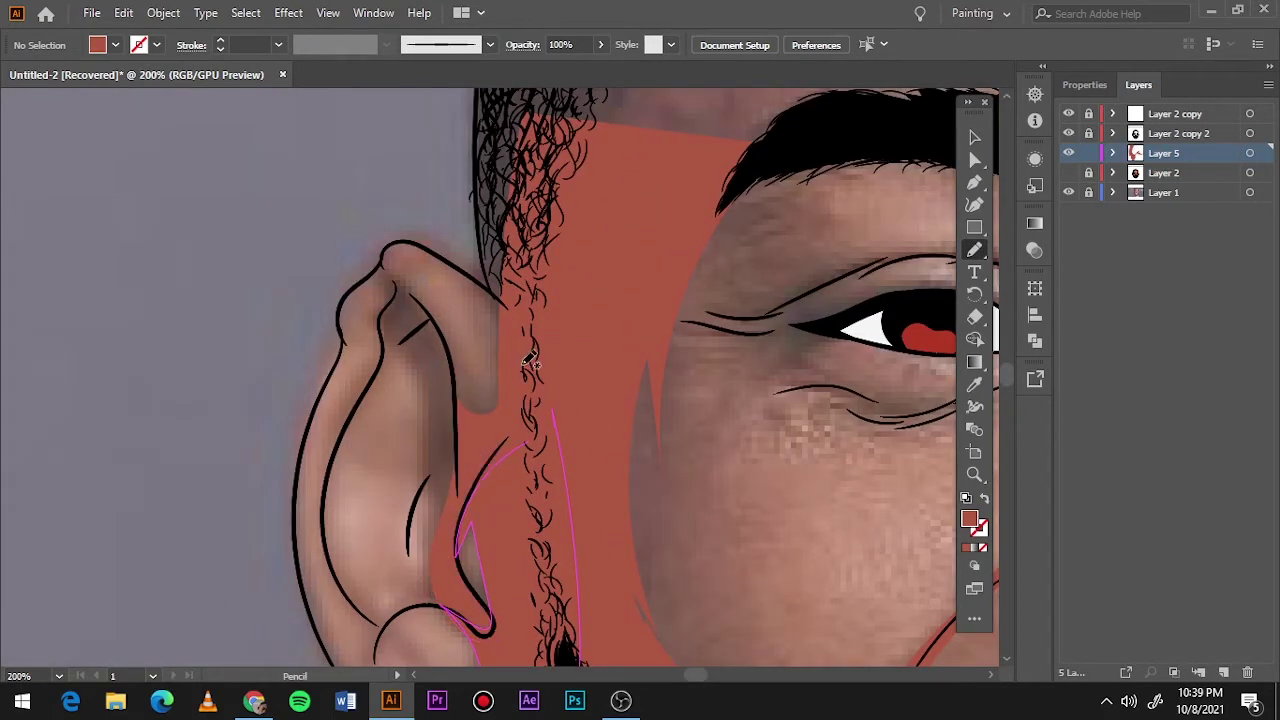
left_click_drag(515, 400, 398, 279)
left_click_drag(424, 392, 470, 440)
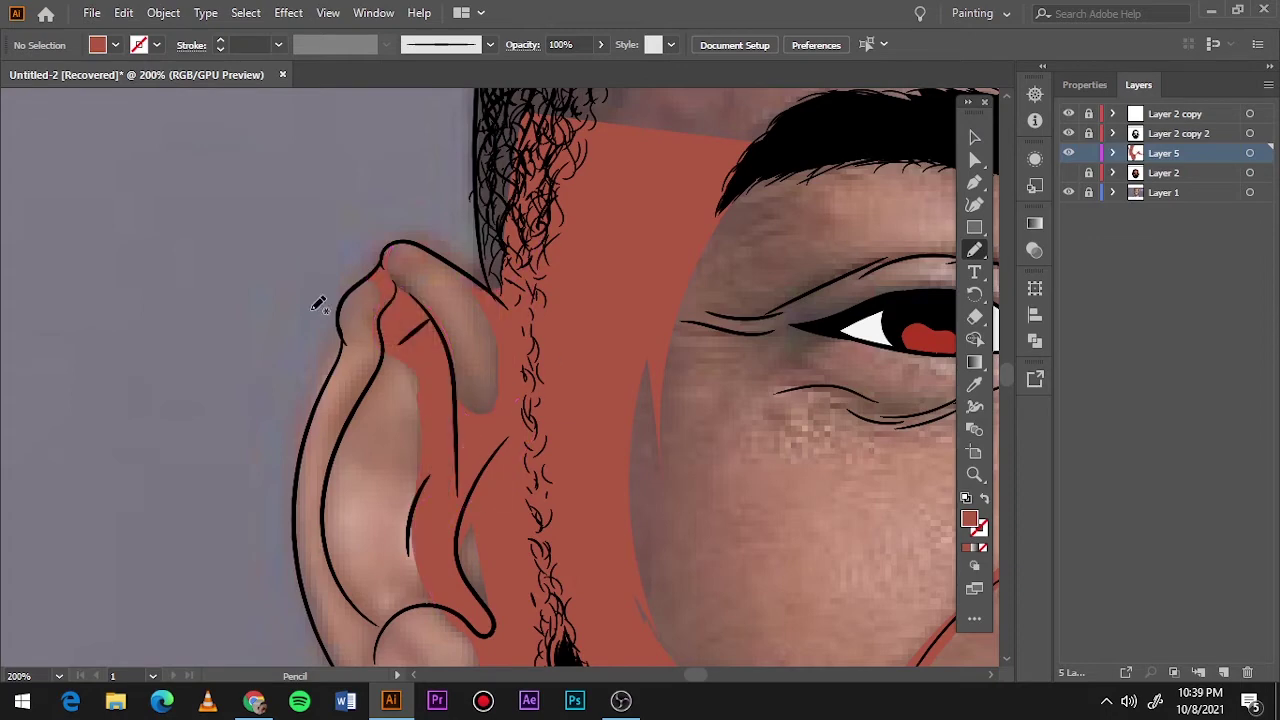
key("ctrl+0")
- Draw a closed shadow shape along the forehead hairline, checking against the reference photo
left_click(1068, 192)
left_click(1068, 192)
scroll(495, 305, "up", 5)
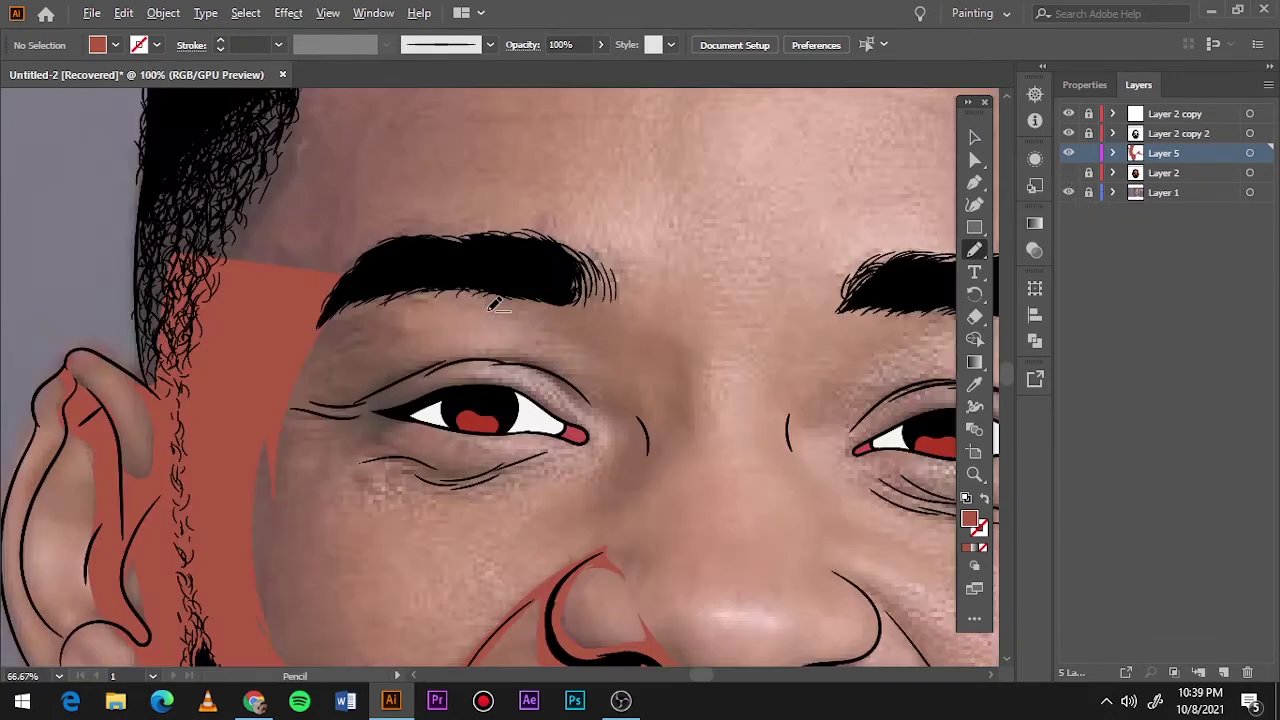
scroll(493, 306, "down", 2)
left_click_drag(380, 400, 393, 432)
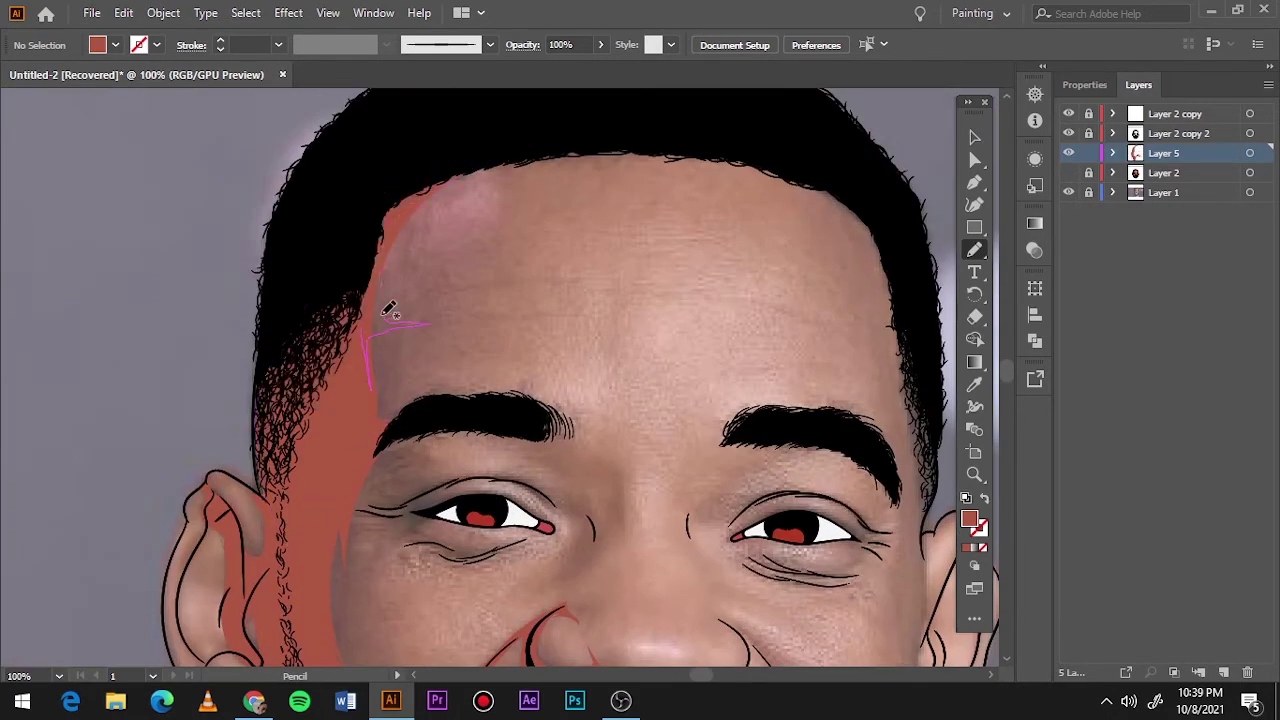
left_click_drag(389, 310, 410, 190)
scroll(500, 376, "down", 3)
- Draw shadows around the left eye corner, down the temple and over the upper eyelid
key("ctrl+equal")
left_click_drag(305, 178, 254, 238)
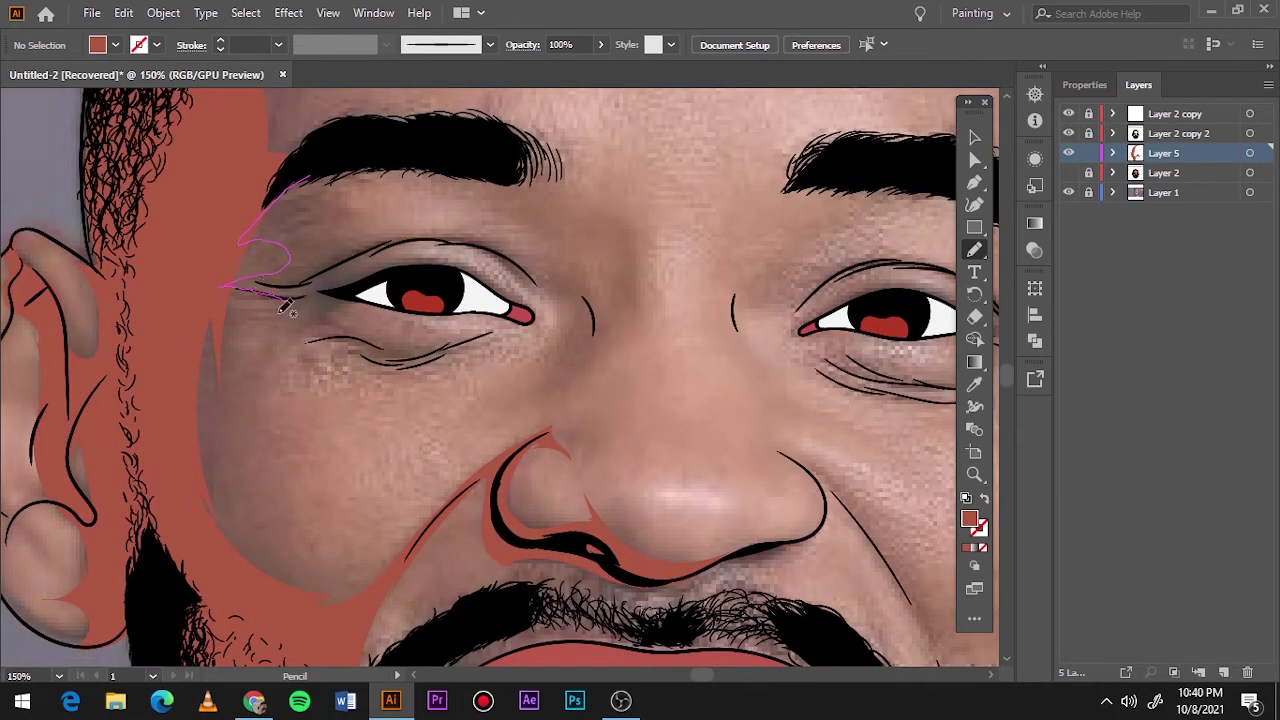
left_click_drag(283, 307, 477, 270)
left_click_drag(358, 181, 350, 183)
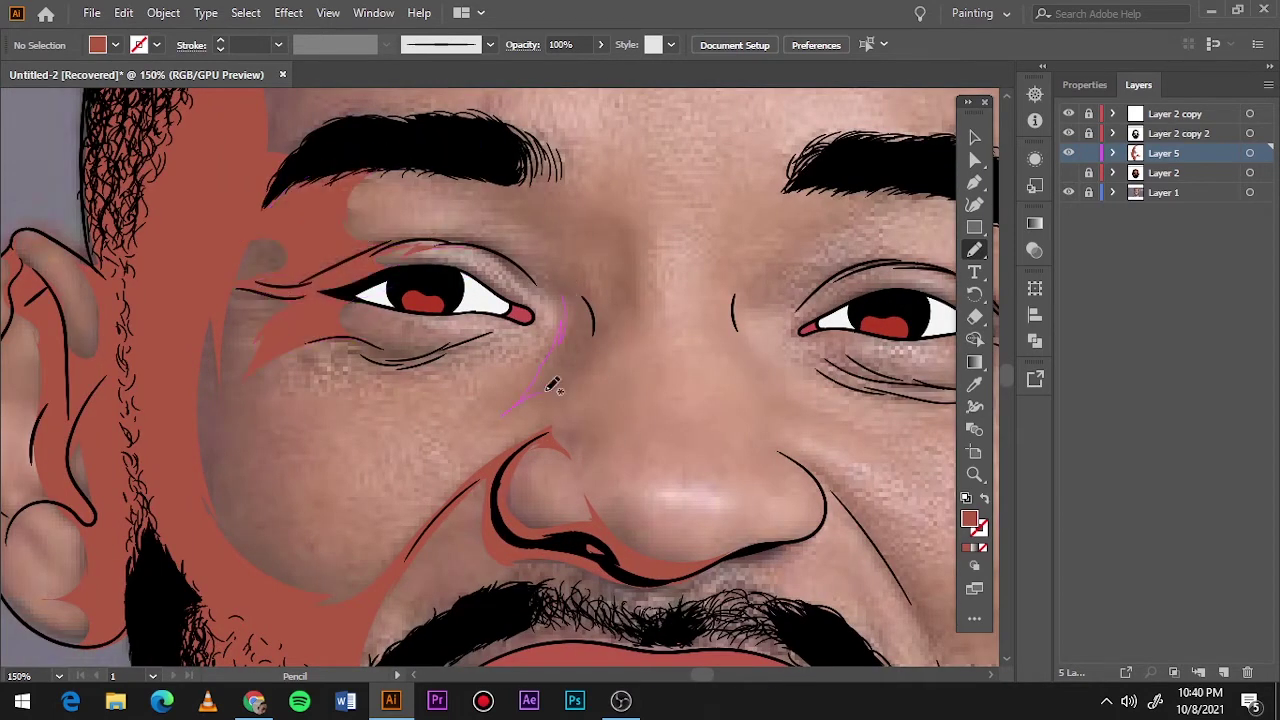
left_click_drag(566, 322, 572, 330)
left_click_drag(595, 292, 432, 234)
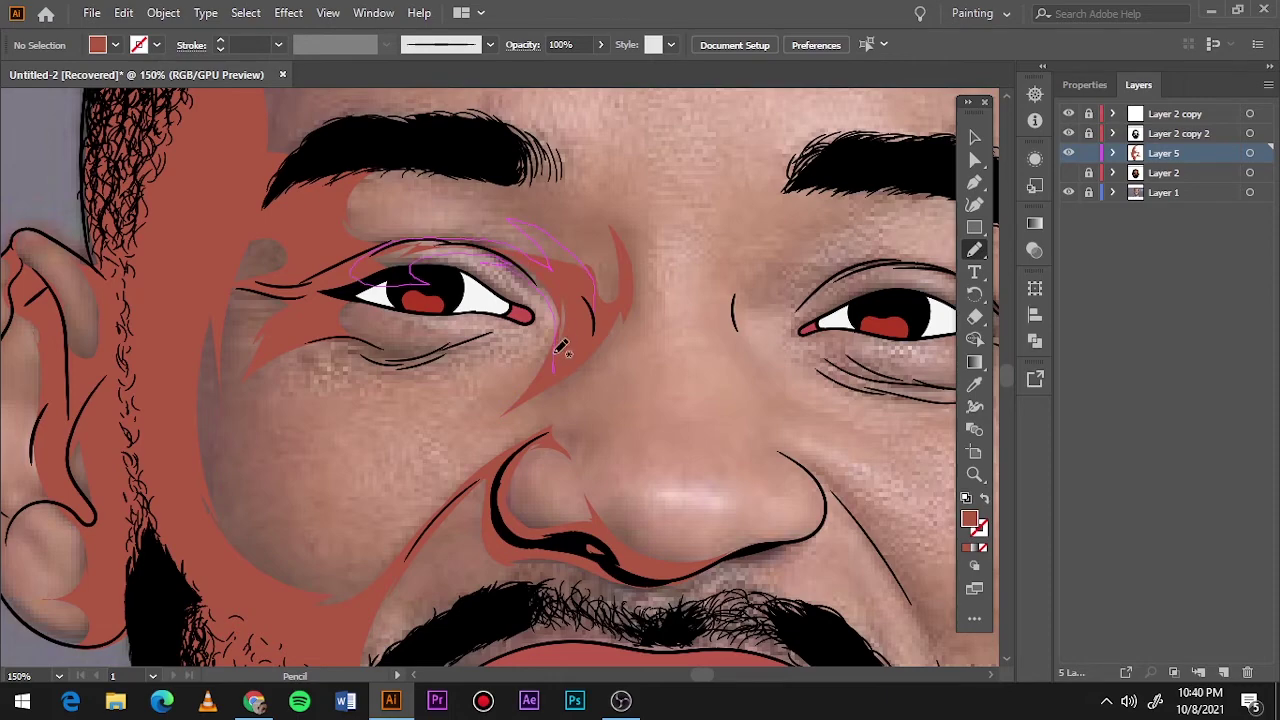
left_click_drag(560, 345, 556, 352)
scroll(766, 423, "right", 5)
scroll(780, 408, "down", 5)
scroll(650, 220, "up", 3)
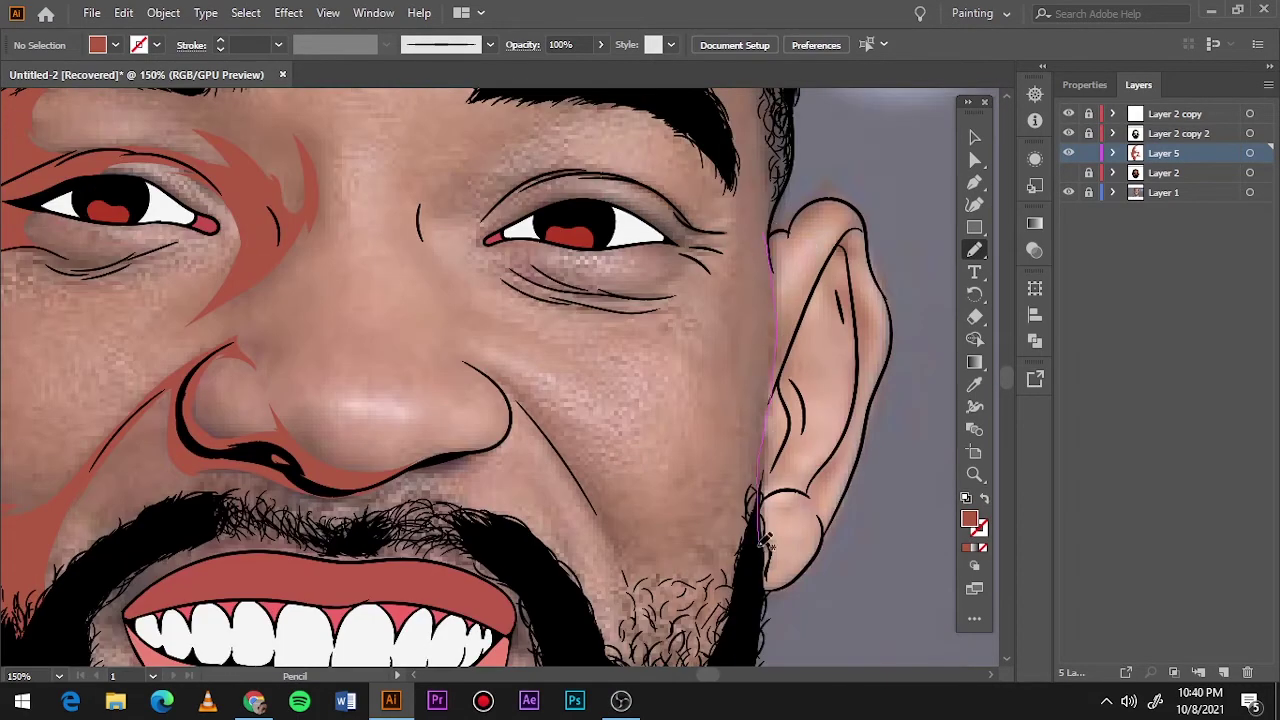
key("shift+ctrl+w")
key("ctrl+0")
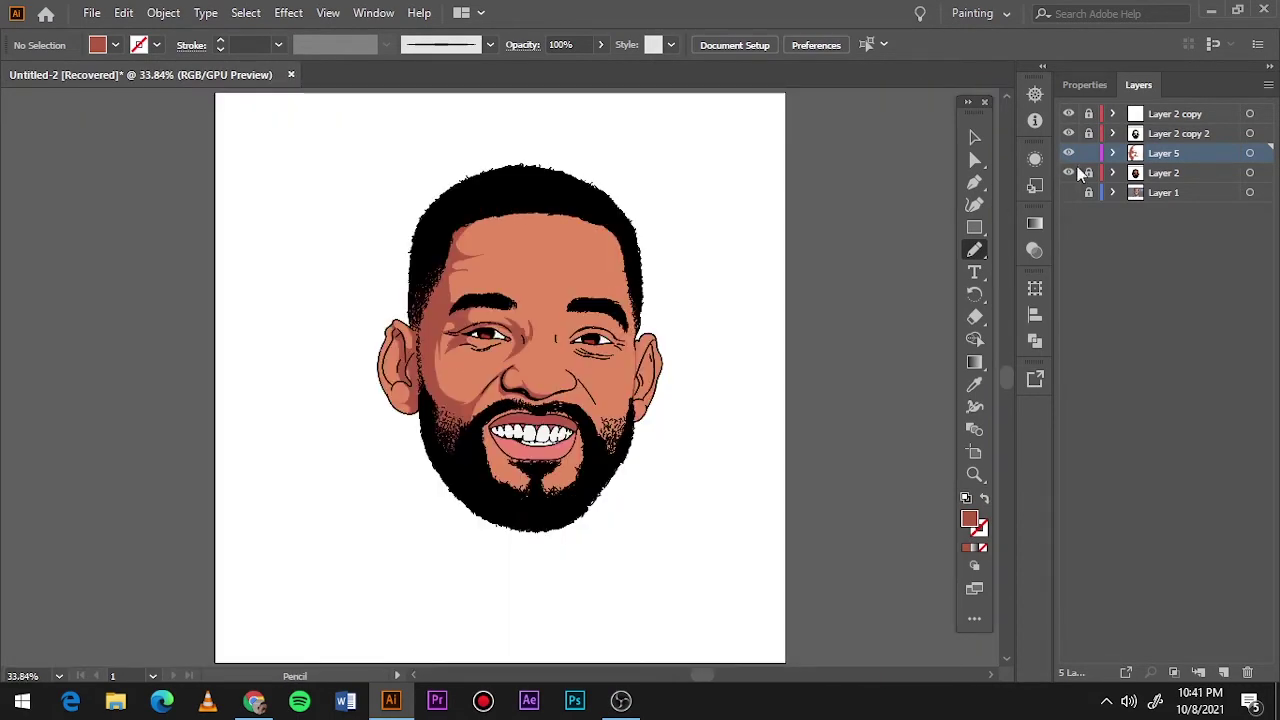
- Create Layer 6, sample the salmon shadow and darken it to a deeper red fill
left_click(1164, 172)
key("ctrl+l")
key("ctrl+1")
key("i")
left_click(557, 366)
double_click(969, 519)
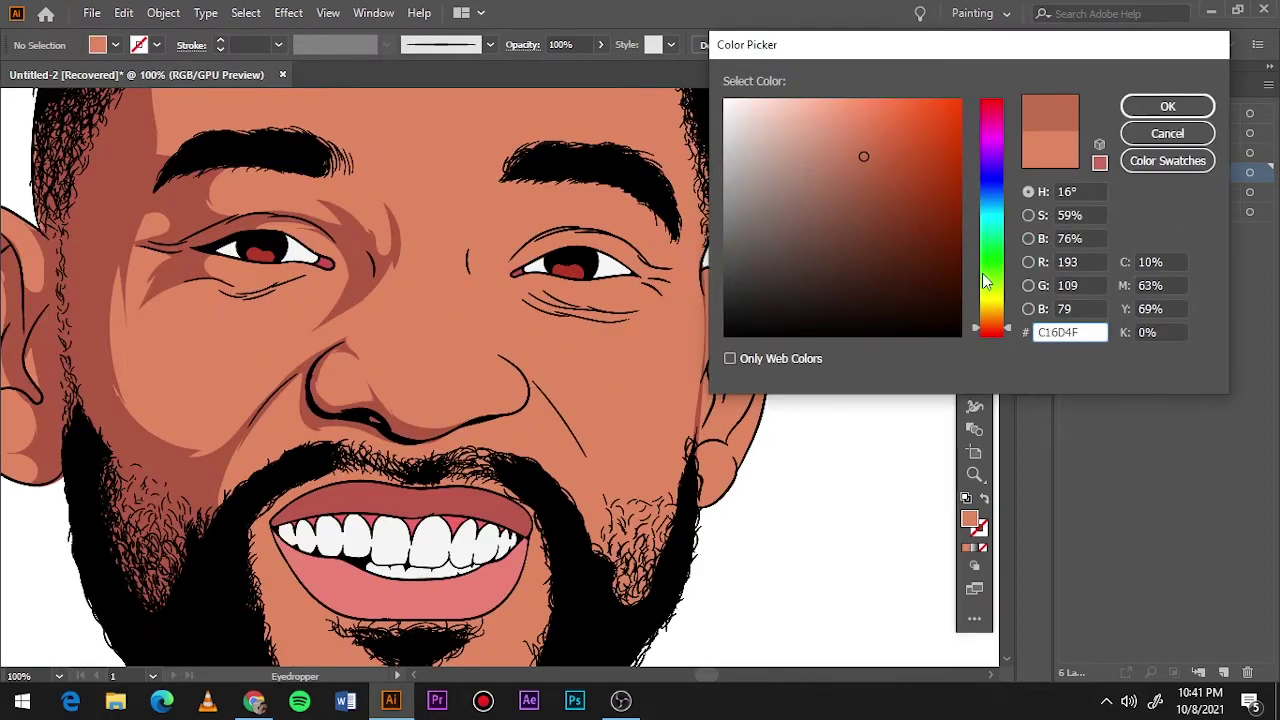
left_click_drag(990, 273, 1006, 333)
left_click(1167, 106)
- With the Pencil, draw a deeper red shadow shape near the mouth over the reference photo
key("n")
left_click(1068, 192)
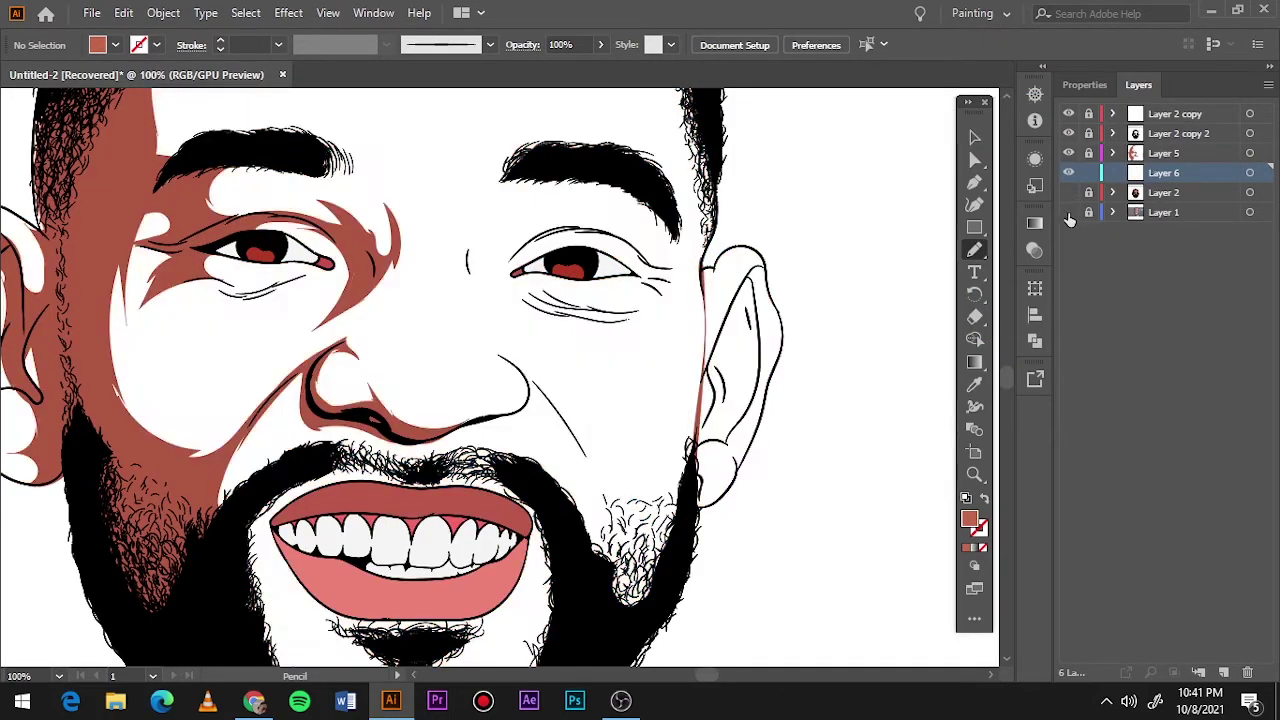
left_click(1068, 212)
scroll(478, 422, "down", 5)
scroll(478, 422, "up", 5)
scroll(478, 422, "down", 3)
key("ctrl+equal")
mouse_move(416, 607)
left_mouse_down()
mouse_move(643, 416)
mouse_move(630, 476)
mouse_move(531, 601)
left_mouse_up()
key("ctrl+0")
- Draw red shadows along the side of the nose and around the nose tip
left_click(1068, 192)
left_click(1068, 212)
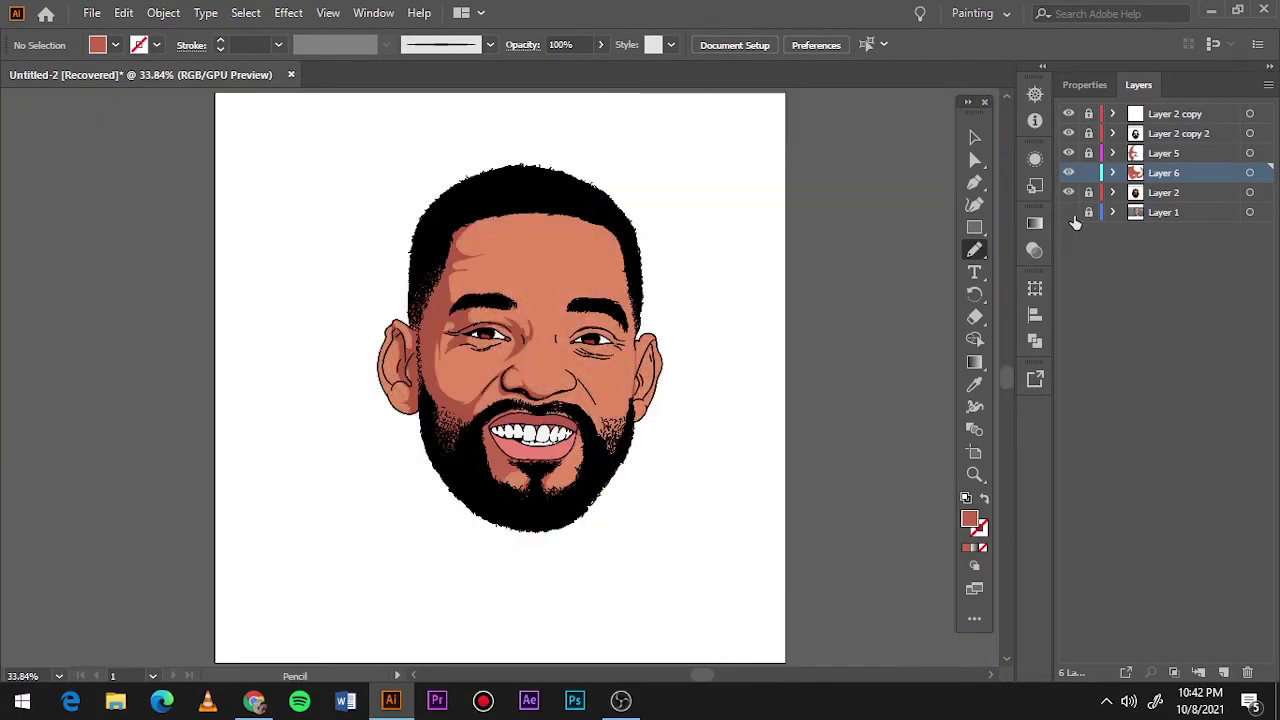
left_click(1068, 192)
left_click(1068, 212)
key("ctrl+equal")
key("ctrl+equal")
key("ctrl+equal")
scroll(604, 355, "up", 1)
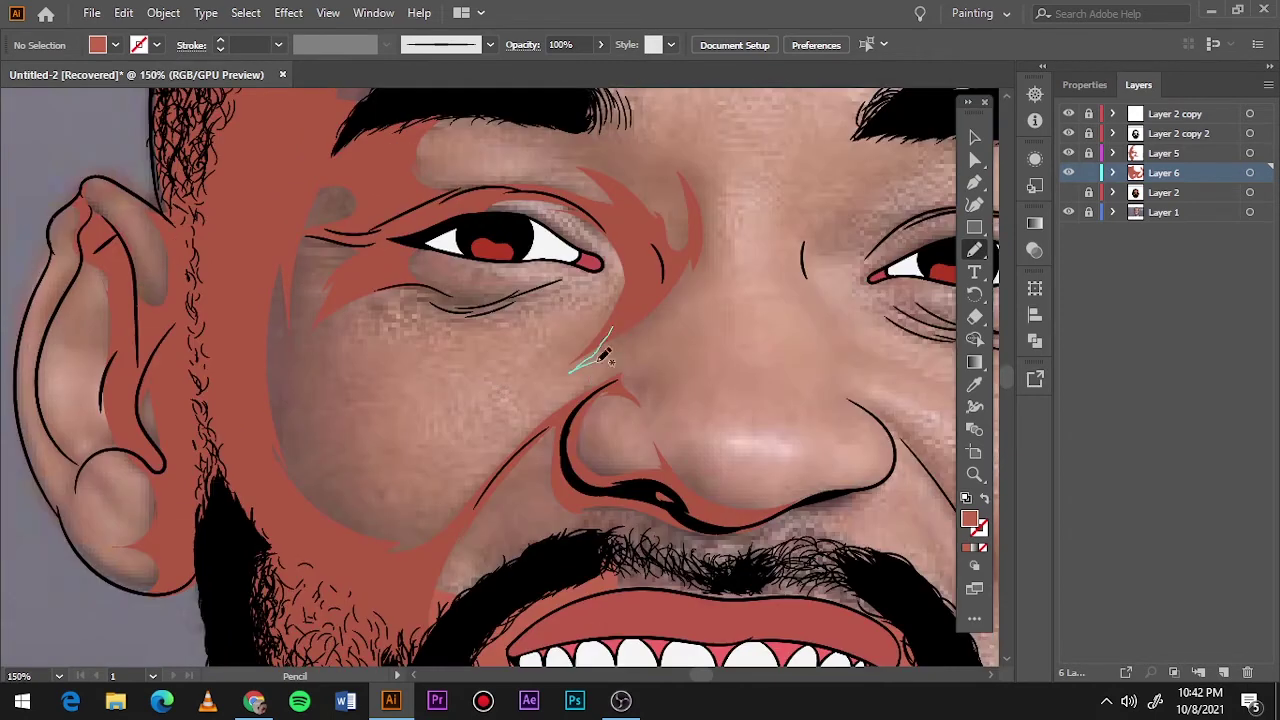
left_click_drag(662, 382, 612, 343)
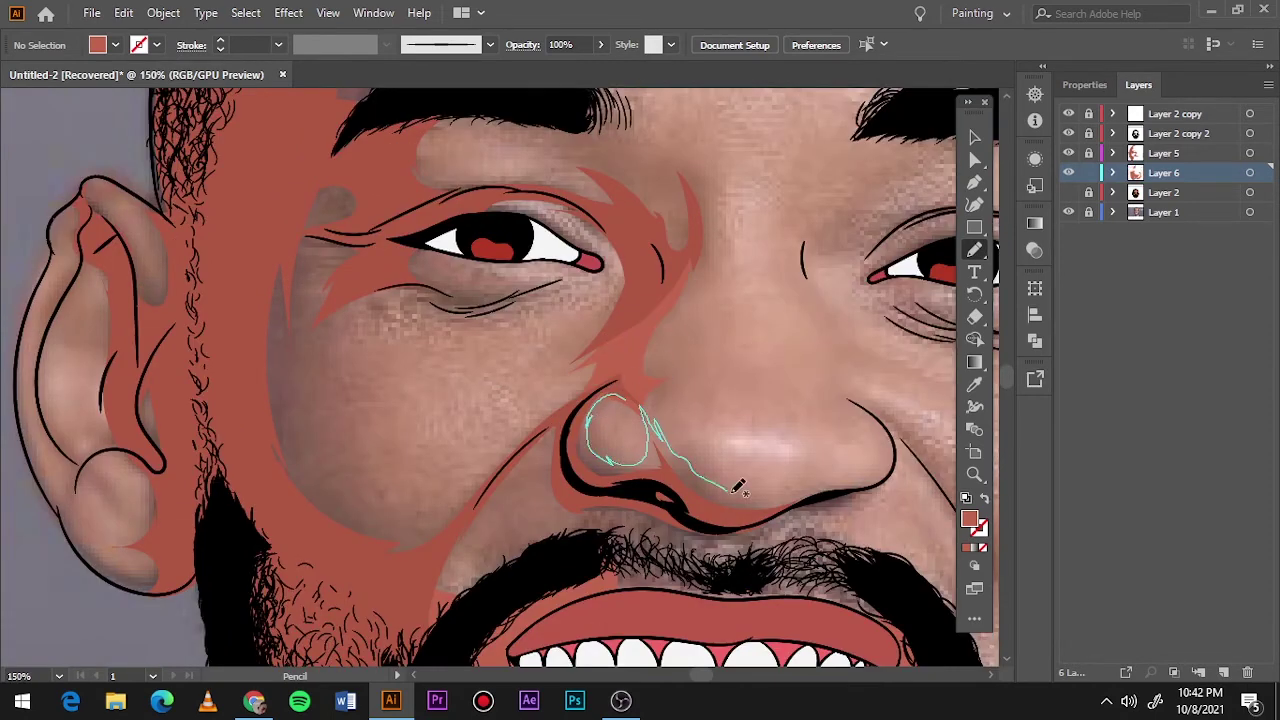
left_click_drag(772, 512, 772, 512)
- Add red shadows across the cheek, under the left eye and from mouth to nose
left_click(1068, 192)
left_click(1068, 212)
left_click(1068, 192)
left_click(1068, 212)
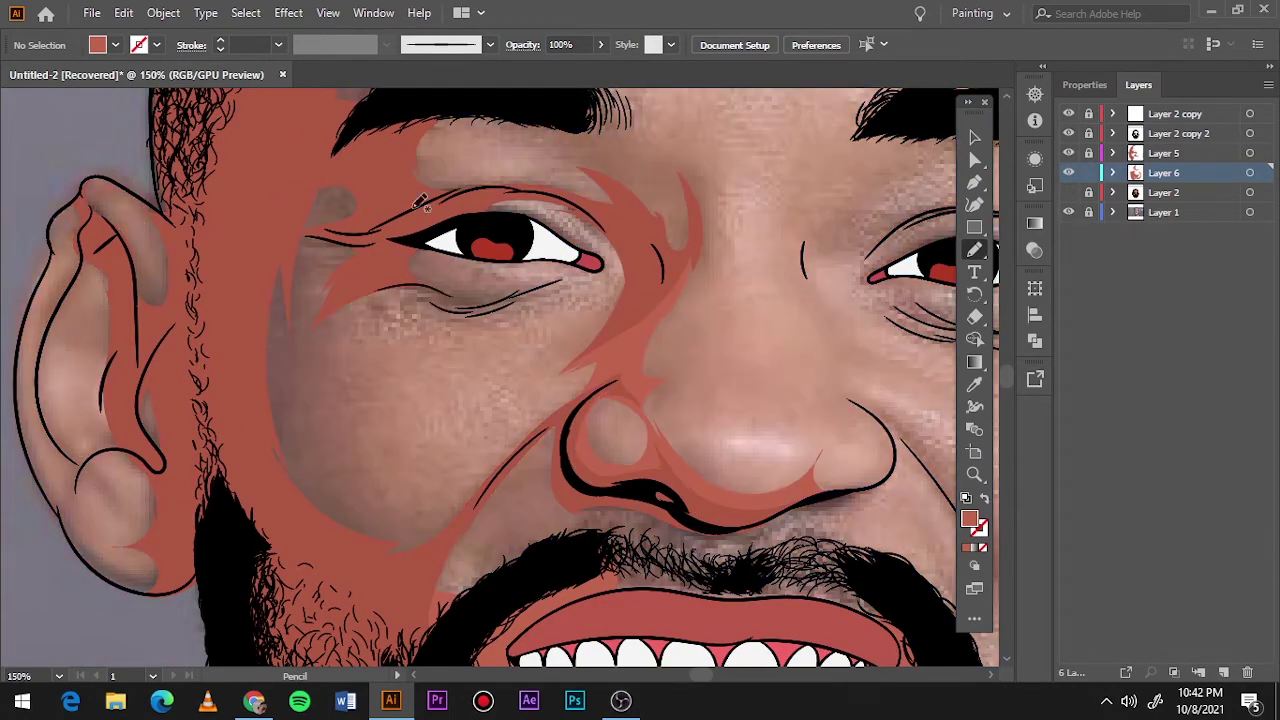
left_click_drag(327, 305, 330, 300)
left_click_drag(327, 345, 508, 311)
left_click_drag(483, 608, 580, 380)
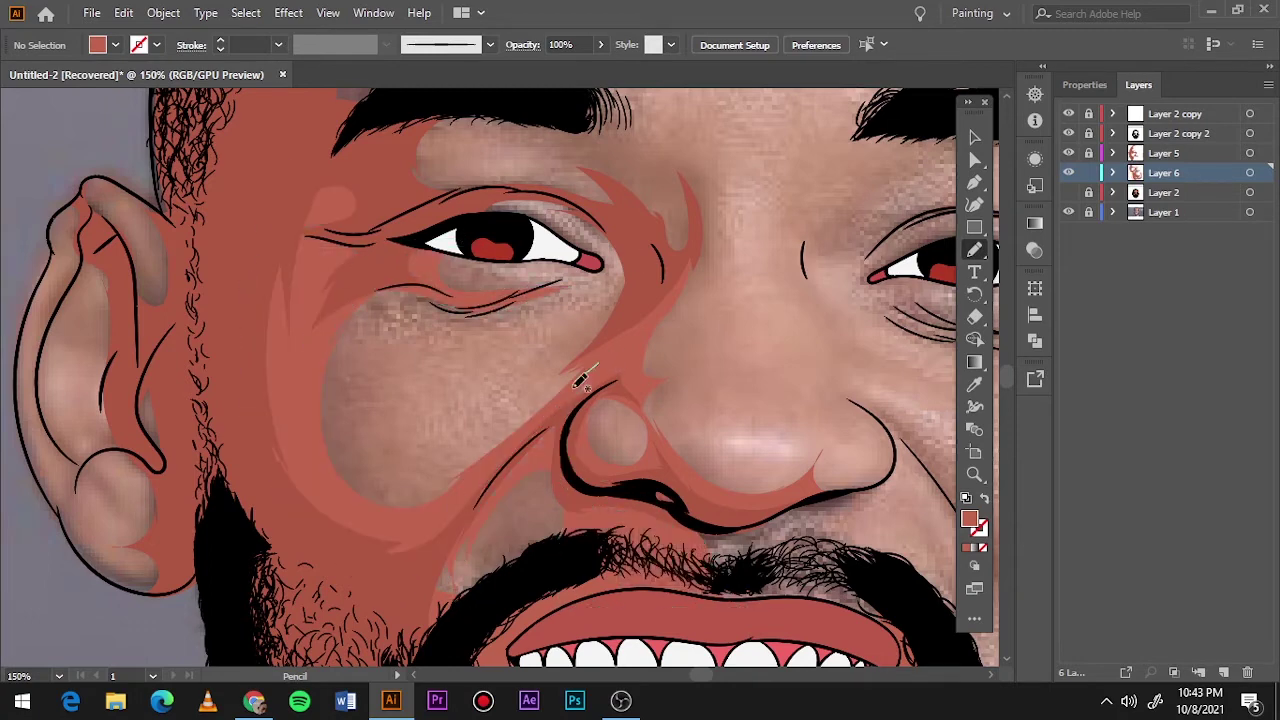
- Draw red shadow shapes under the eyebrow and on the forehead
key("ctrl+0")
left_click(1068, 192)
left_click(1068, 212)
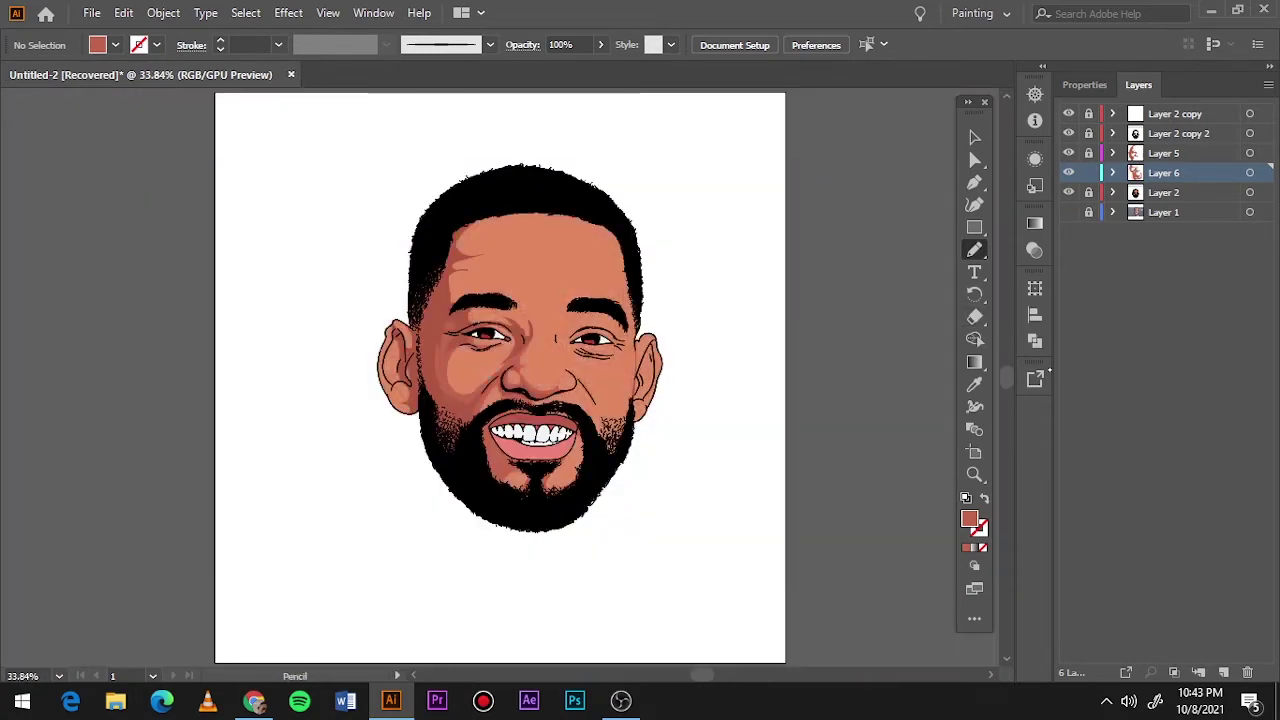
left_click(1068, 212)
left_click(1068, 192)
scroll(495, 315, "up", 5, "alt")
left_click_drag(552, 470, 565, 352)
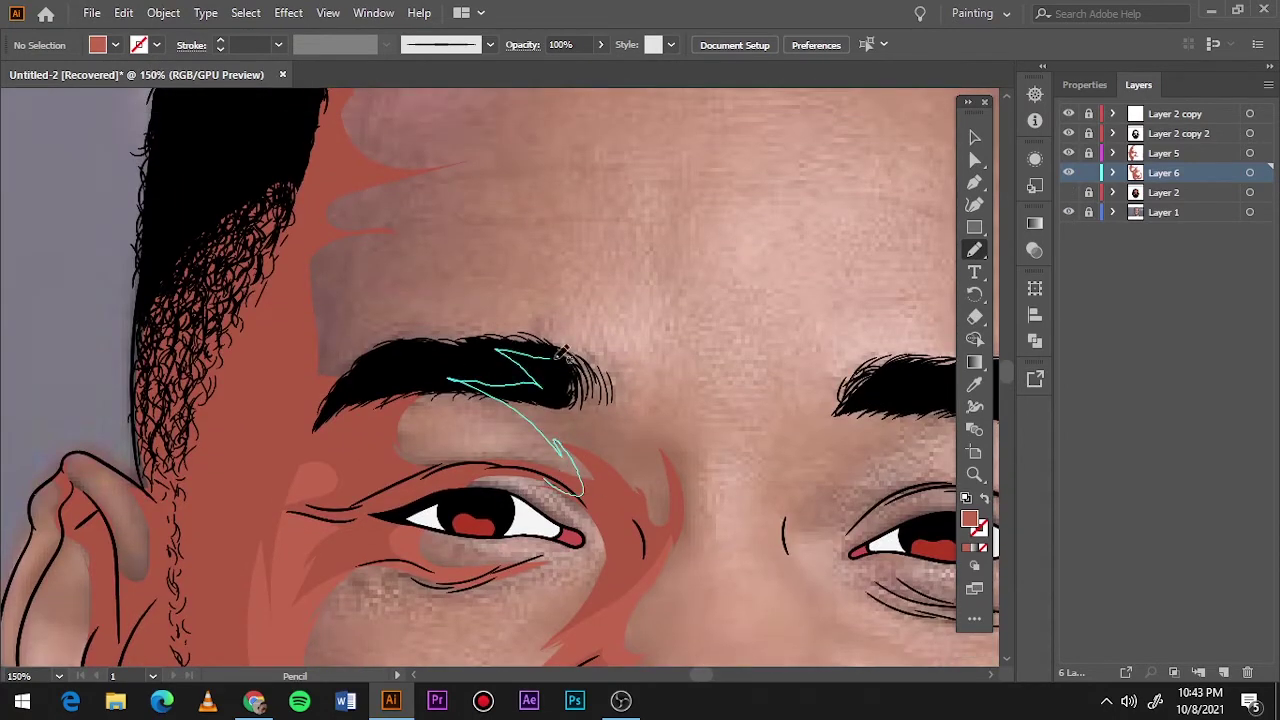
left_click_drag(686, 511, 663, 371)
scroll(491, 366, "up", 3)
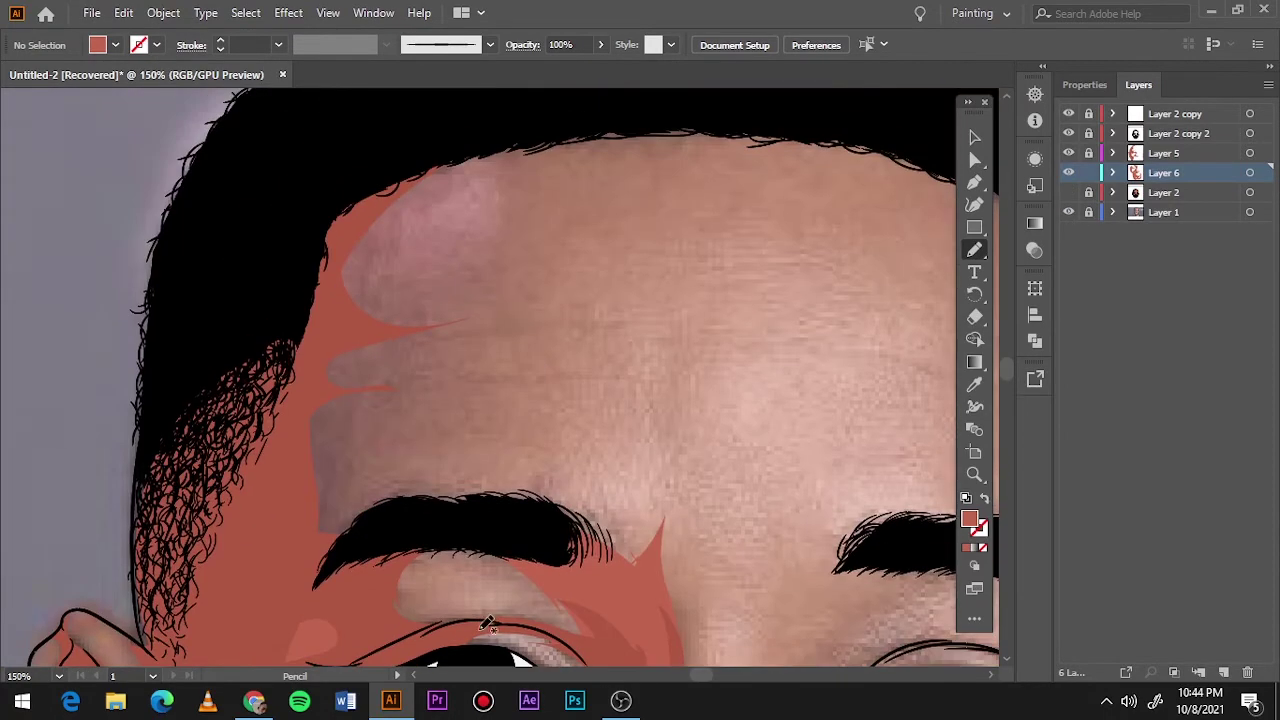
left_click_drag(395, 524, 640, 250)
- Add red shadows along the nose bridge, between the brows and above the right eye
key("ctrl+0")
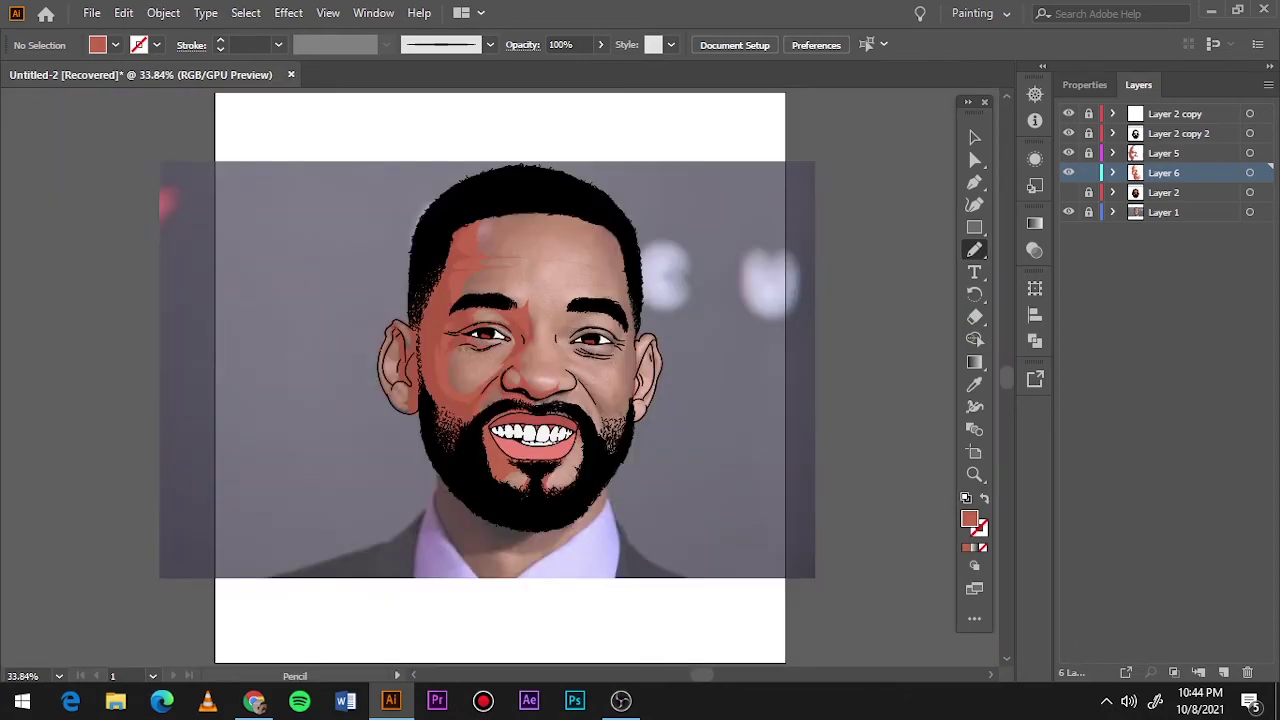
left_click(1068, 192)
left_click(1068, 212)
key("ctrl+equal")
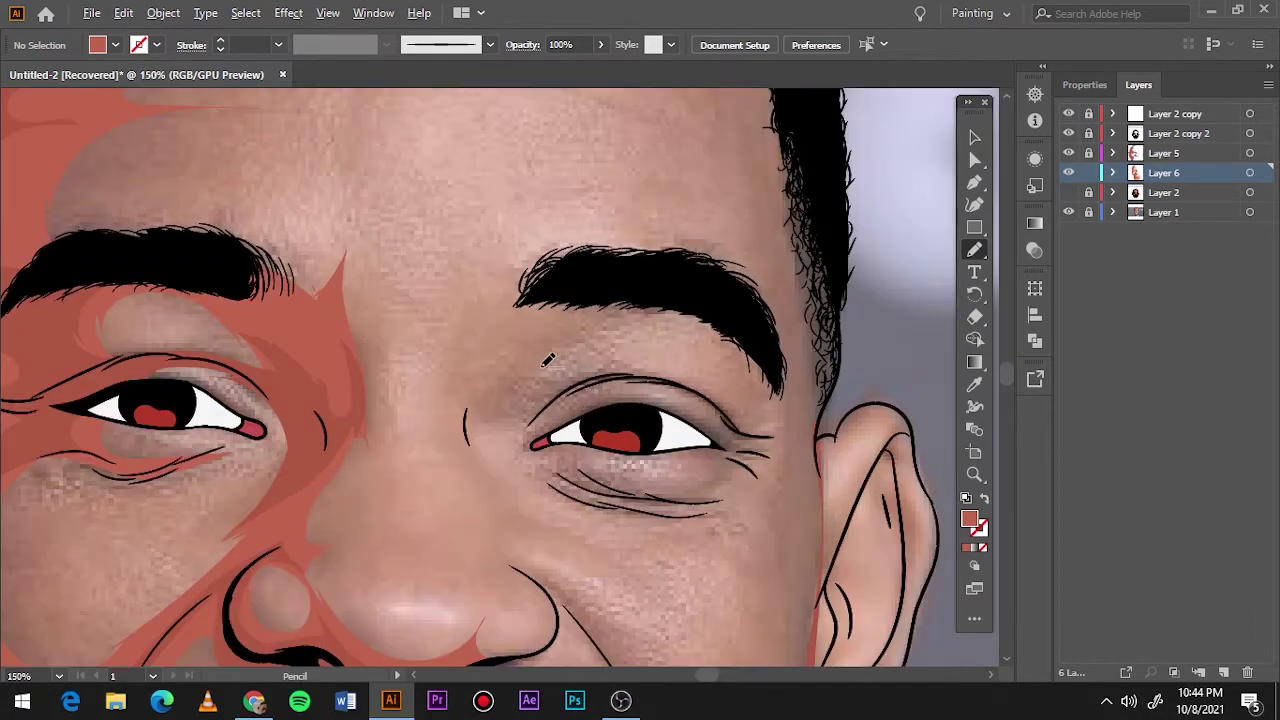
left_click(1068, 212)
left_click(1068, 192)
left_click(1068, 173)
left_click_drag(370, 402, 400, 445)
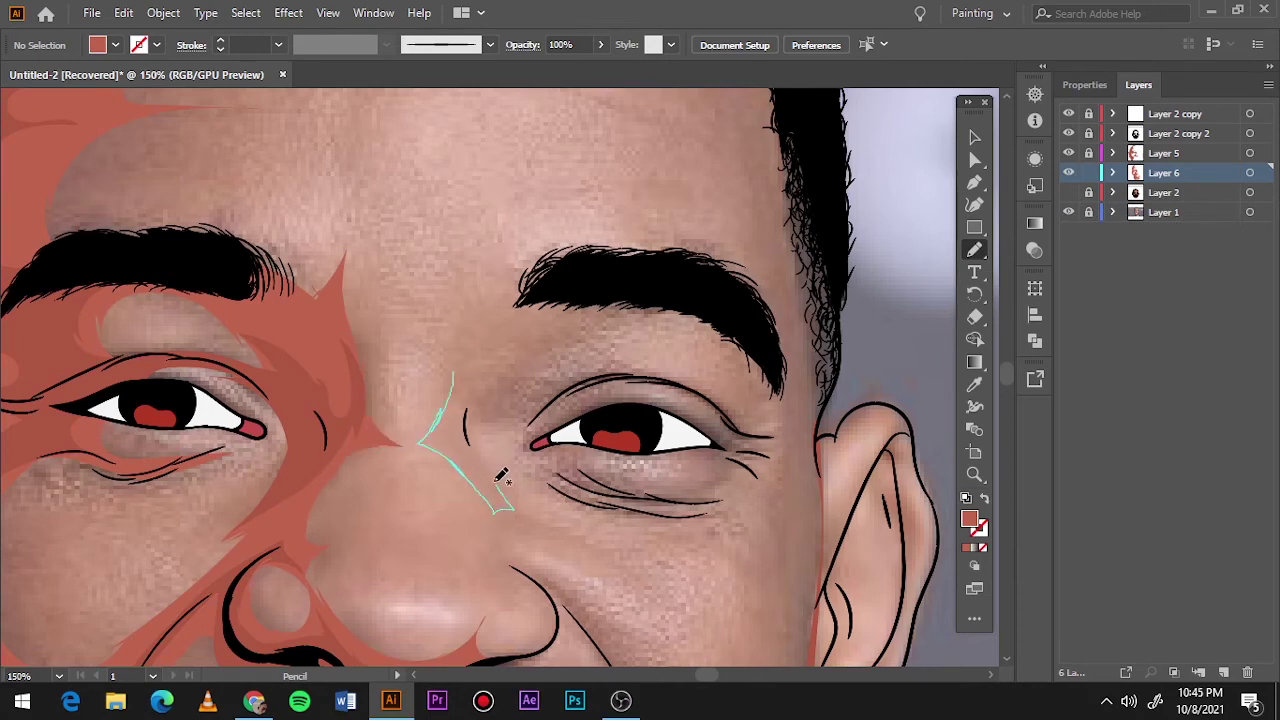
left_click_drag(468, 333, 482, 285)
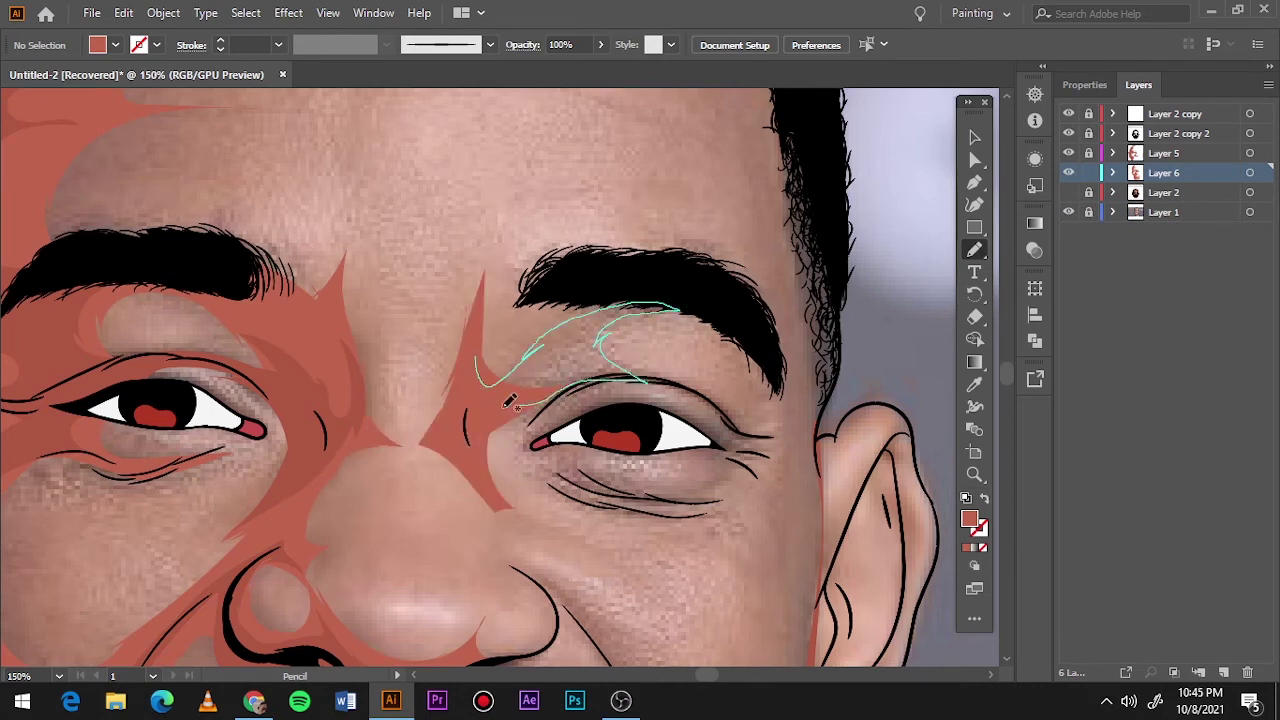
left_click_drag(488, 375, 615, 430)
left_click_drag(840, 579, 590, 397)
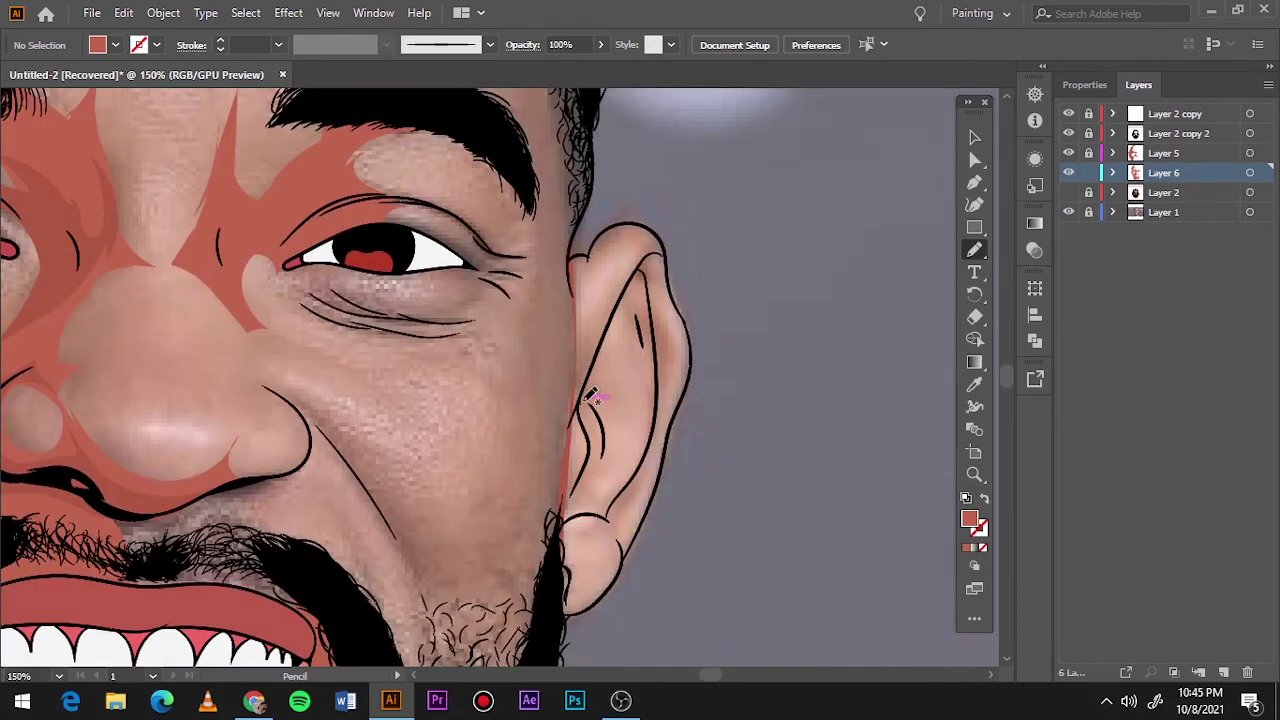
- Draw further red shadow shapes beside the nose
left_click_drag(258, 260, 262, 266)
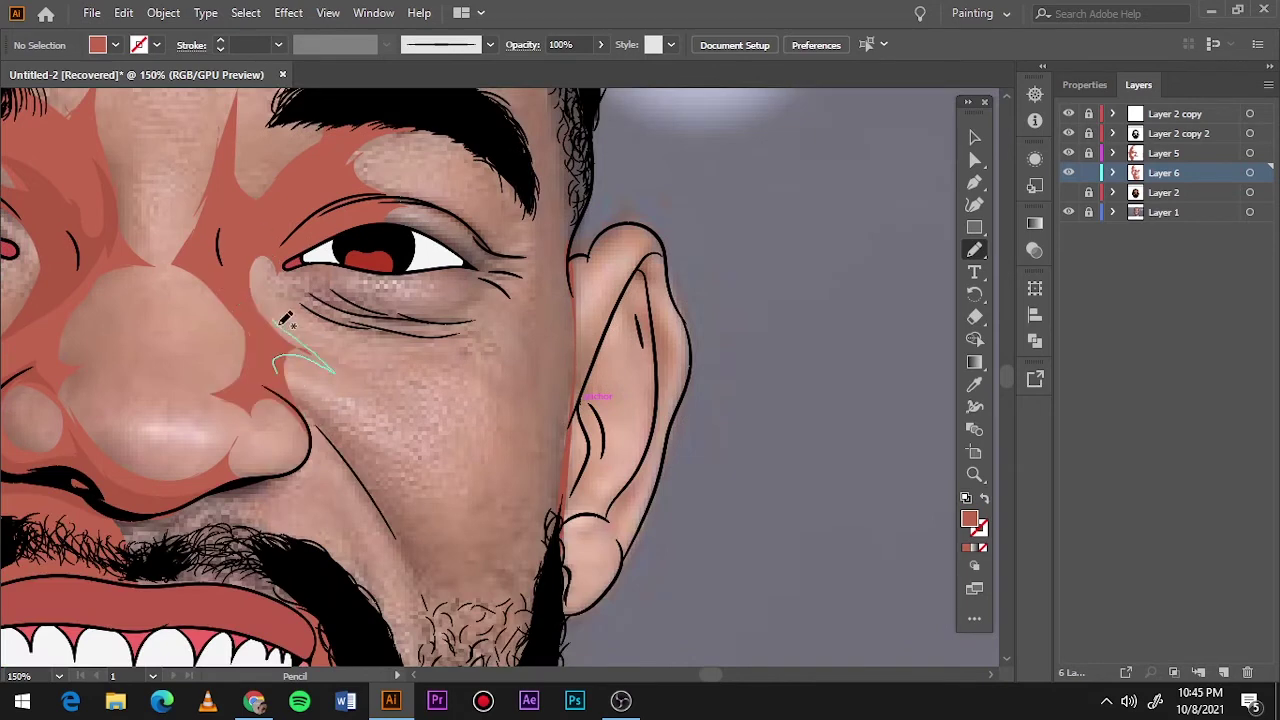
left_click_drag(503, 285, 543, 500)
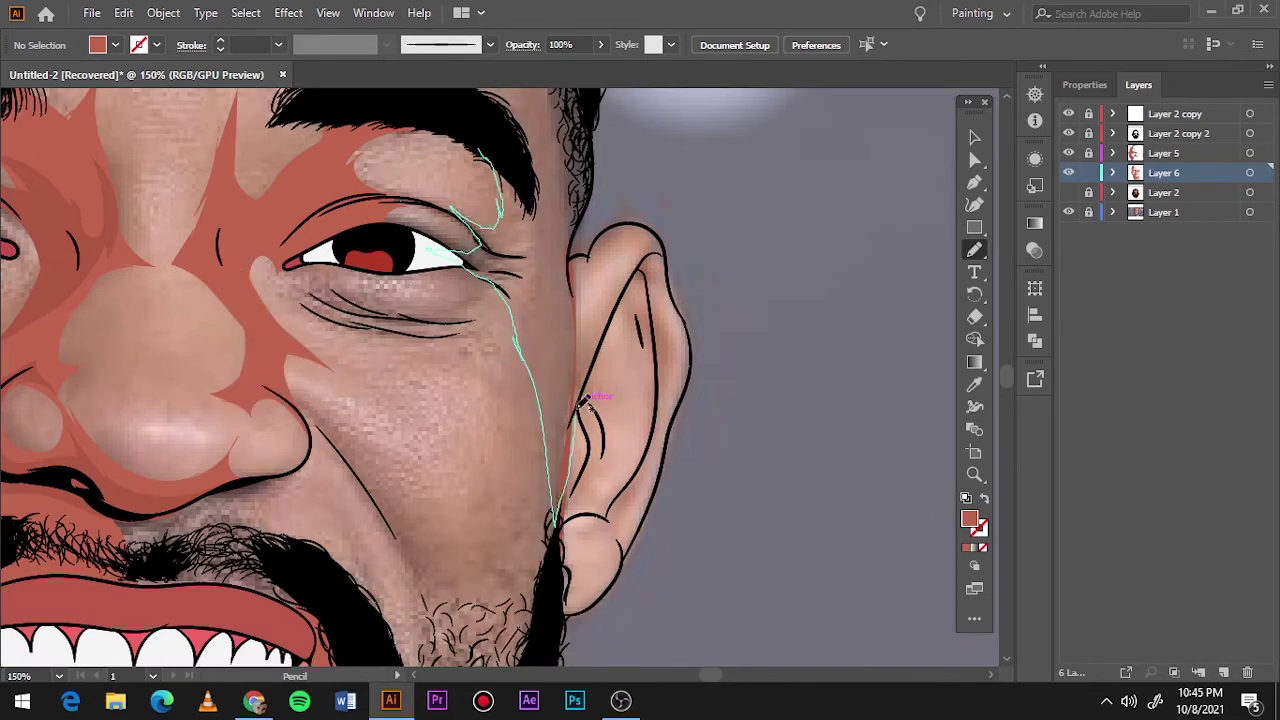
scroll(545, 450, "down", 4)
mouse_move(393, 515)
left_mouse_down()
mouse_move(570, 282)
mouse_move(314, 464)
left_mouse_up()
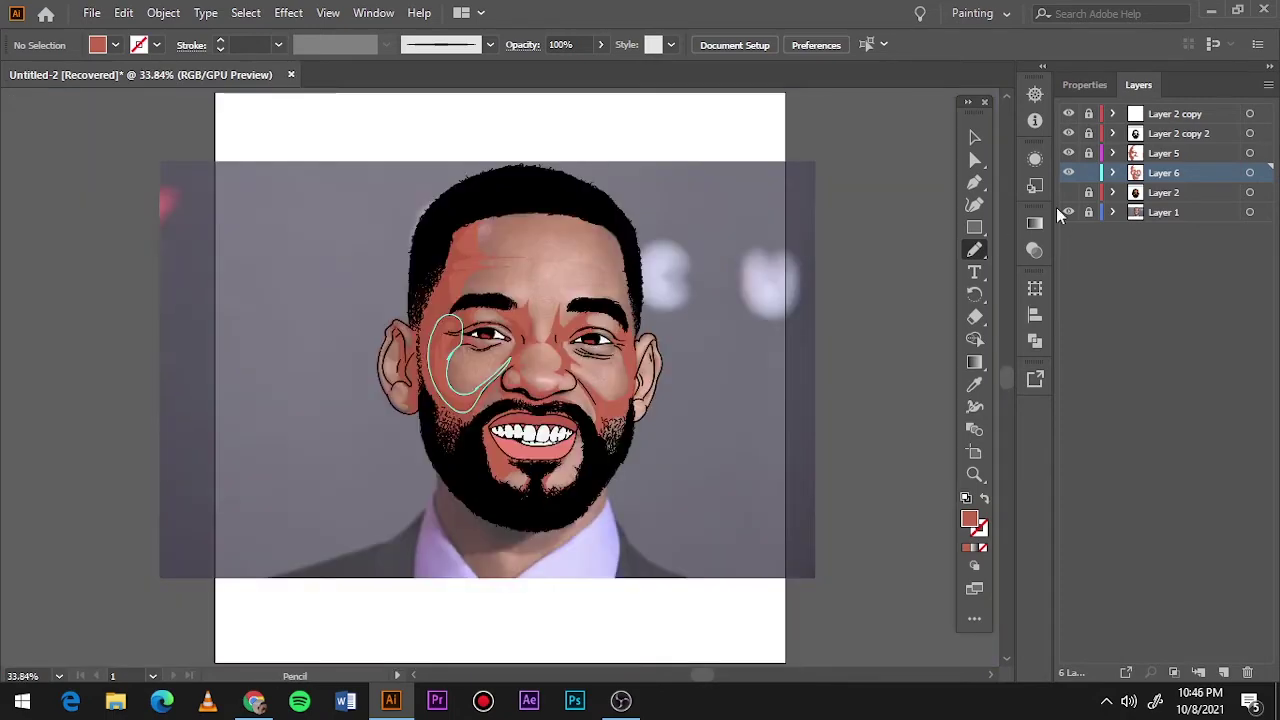
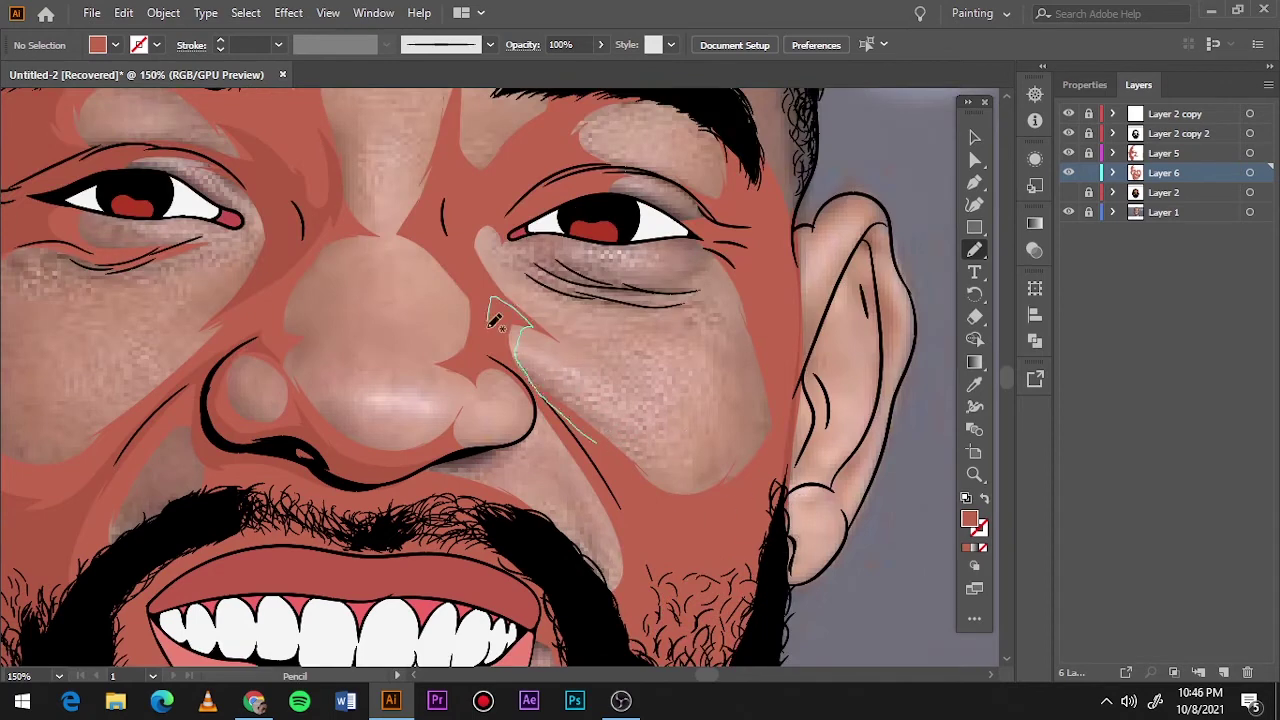
- Draw a lighter skin shape along the edge of the nose
mouse_move(488, 355)
left_mouse_down()
mouse_move(543, 405)
mouse_move(520, 440)
left_mouse_up()
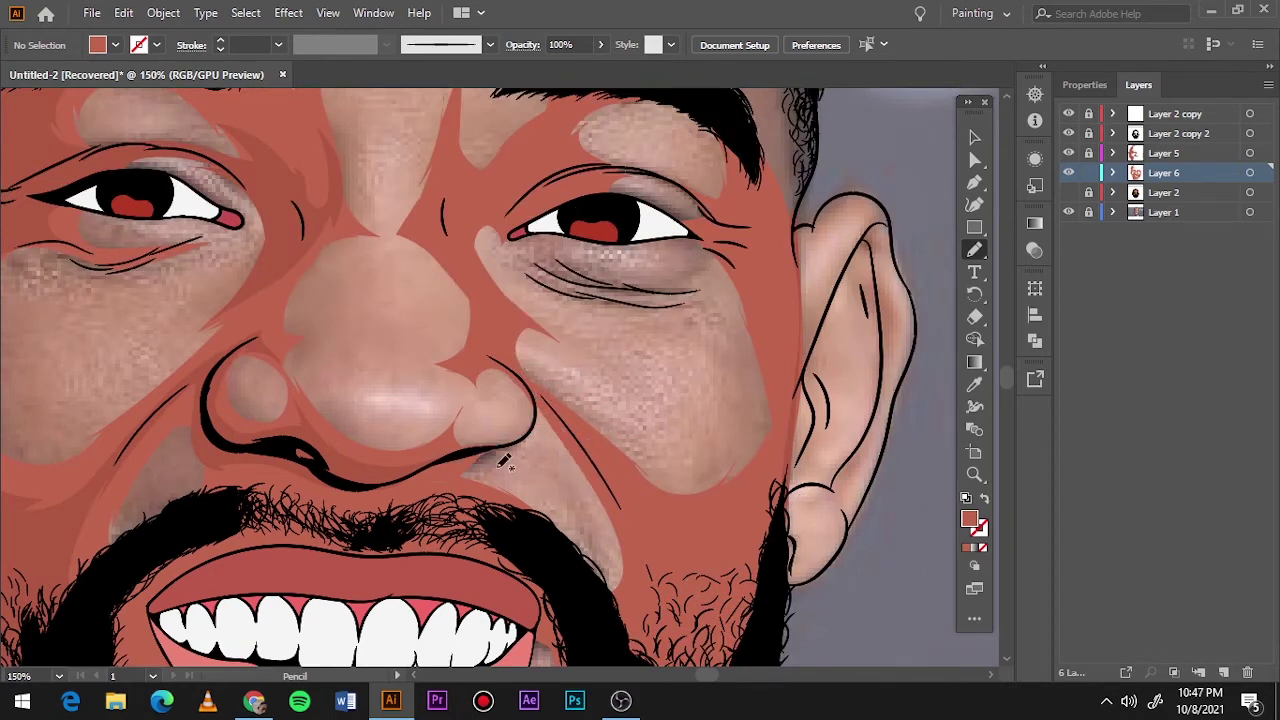
scroll(127, 260, "up", 2)
scroll(127, 260, "up", 8)
scroll(517, 263, "up", 1)
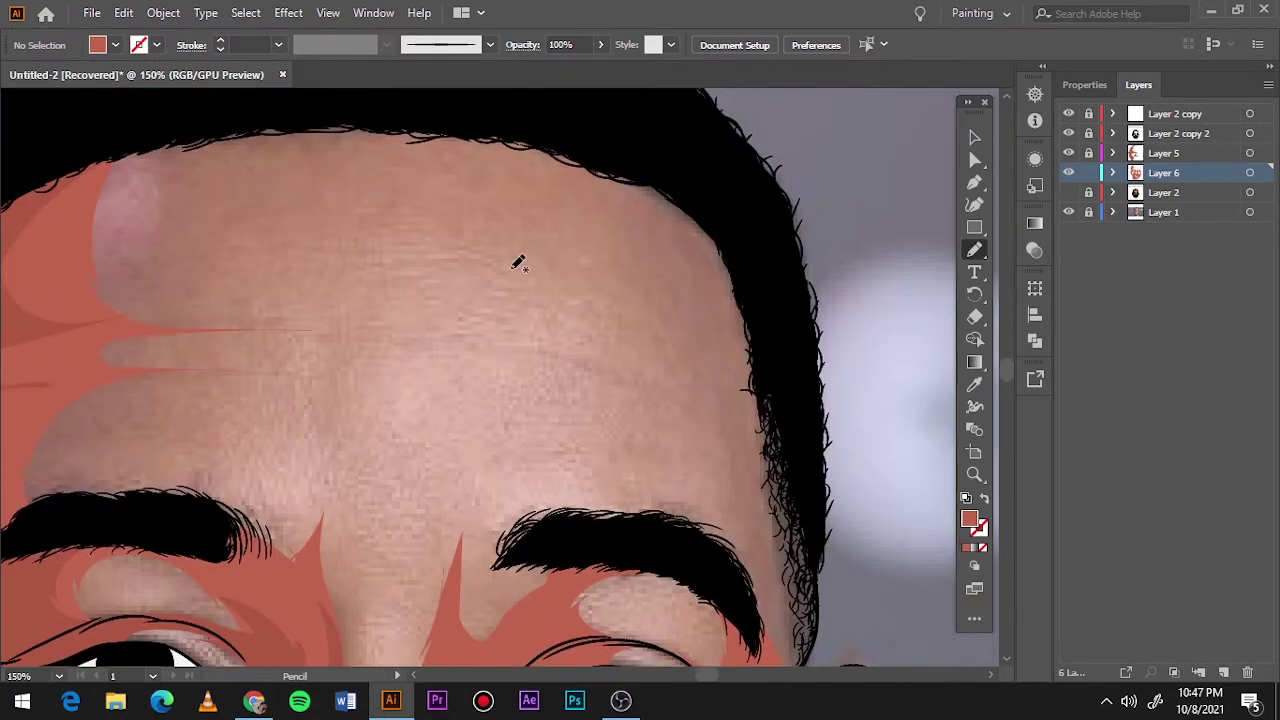
- Draw a lighter shape across the forehead, then view the whole artboard with the reference photo hidden
mouse_move(527, 123)
left_mouse_down()
mouse_move(578, 366)
mouse_move(710, 610)
left_mouse_up()
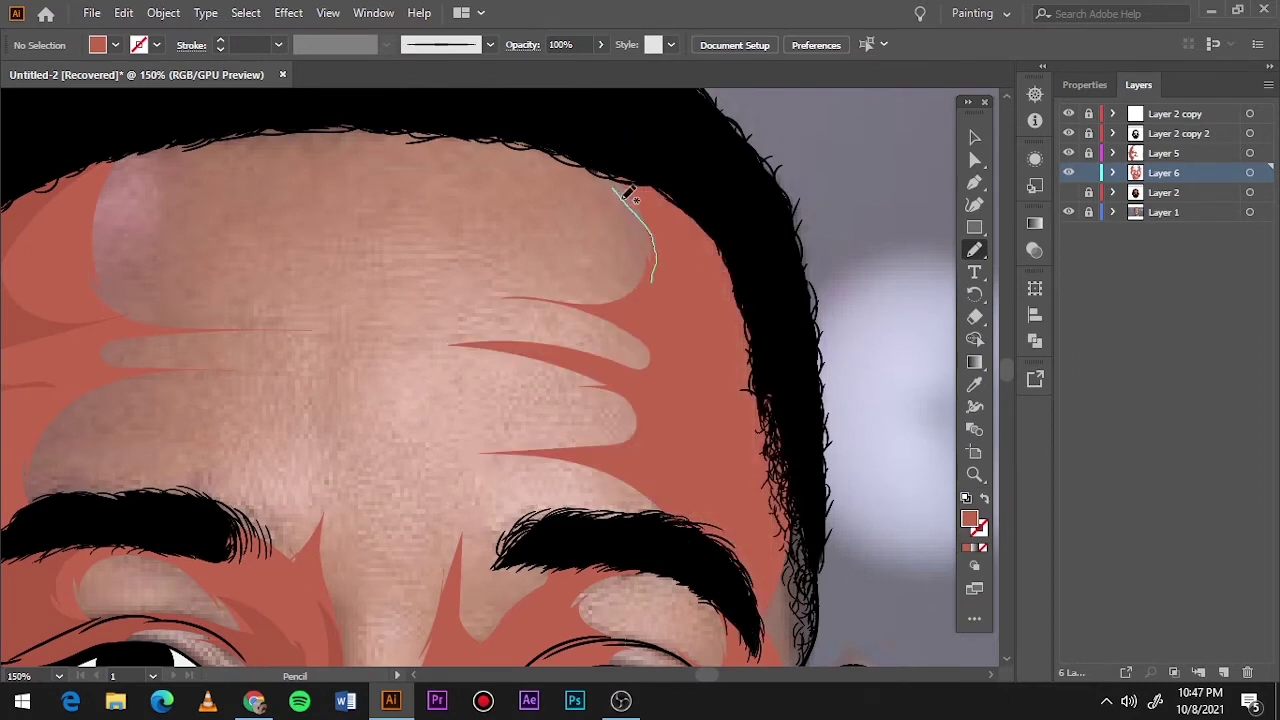
scroll(578, 283, "down", 7)
key("ctrl+0")
left_click(1068, 212)
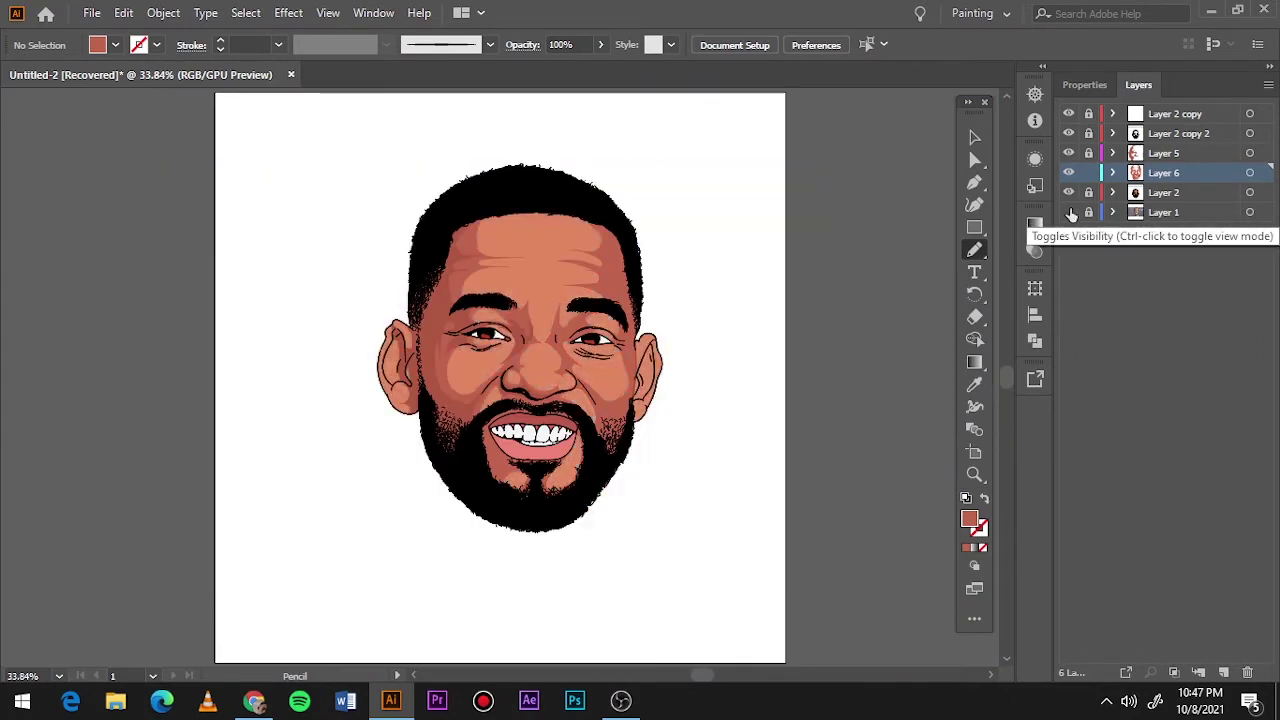
- Add Layer 7 and set the fill colour to E08761
left_click_drag(1068, 172, 1068, 192)
left_click(1226, 672)
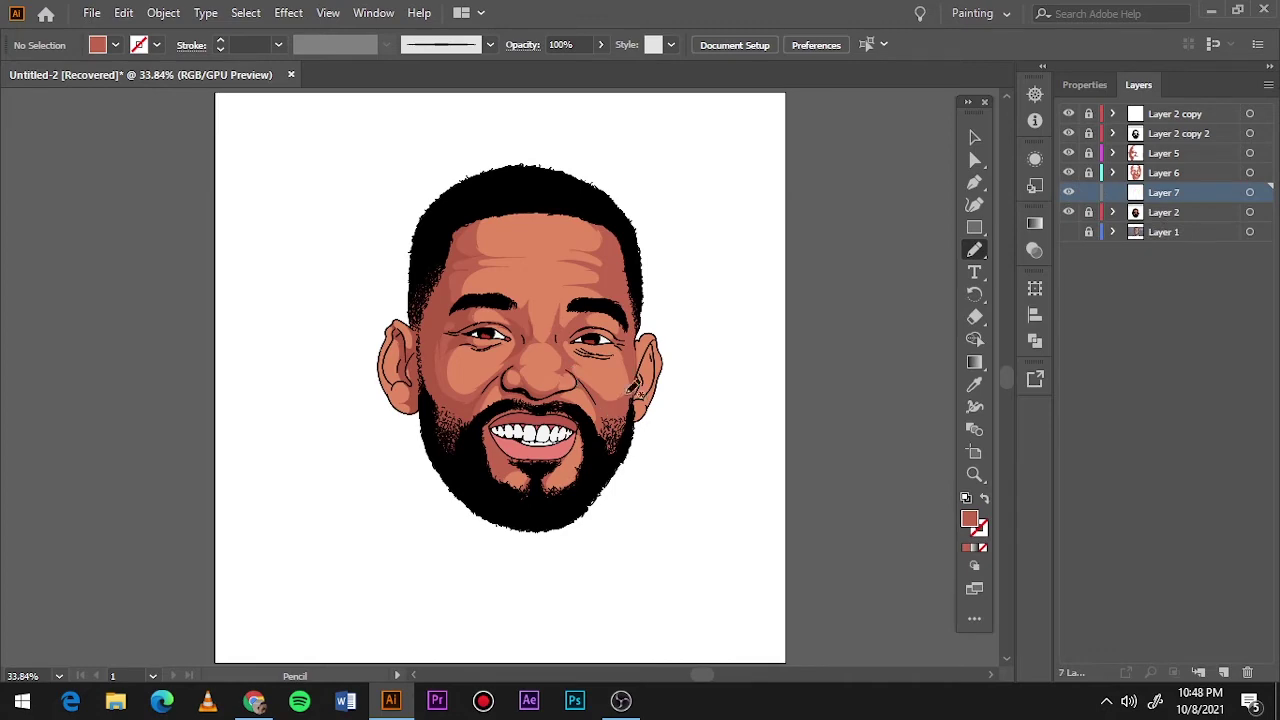
scroll(488, 350, "up", 5)
key("i")
double_click(969, 518)
key("Return")
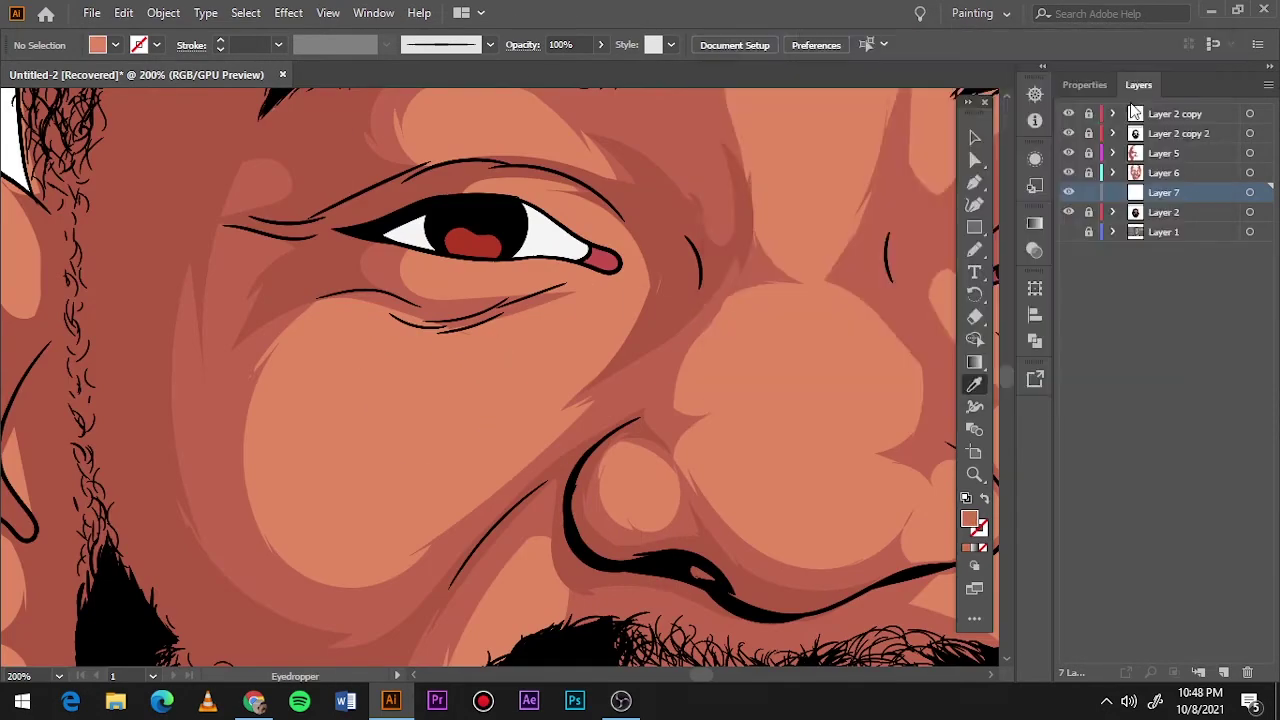
double_click(969, 518)
key("Return")
- Pencil-draw lighter highlight shapes on the cheek and over the upper eyelid
key("n")
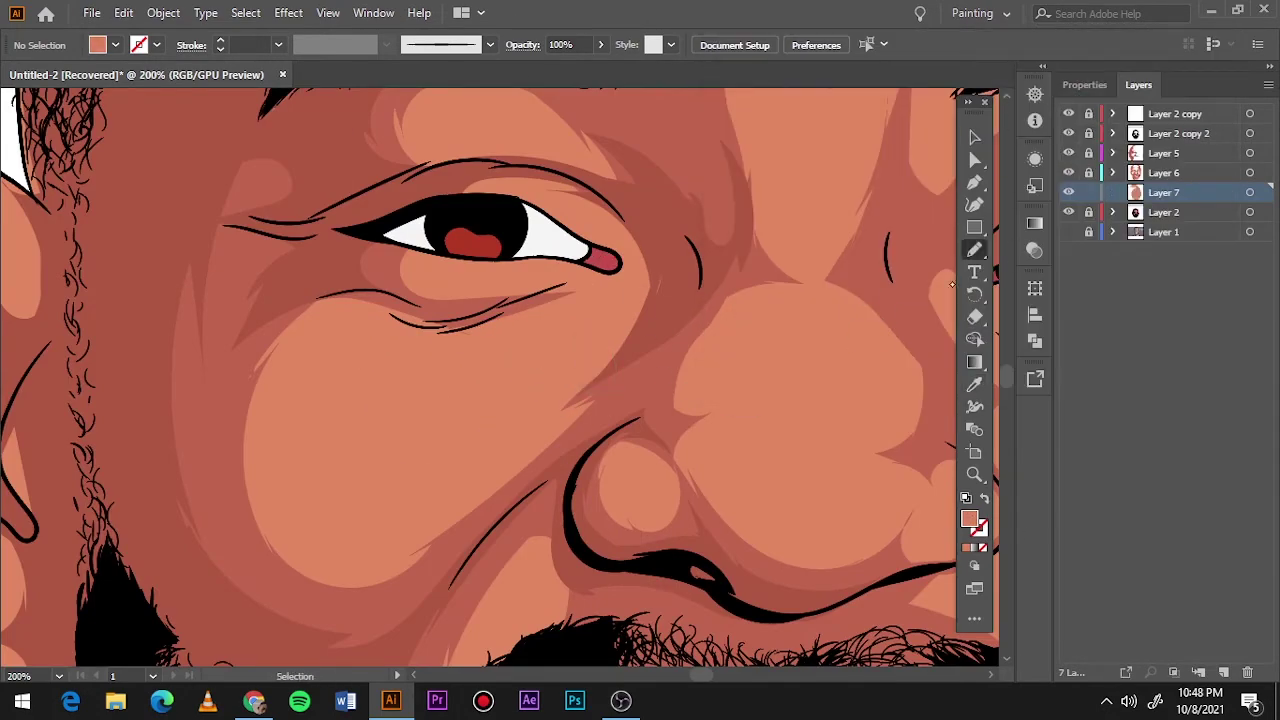
left_click_drag(678, 255, 378, 313)
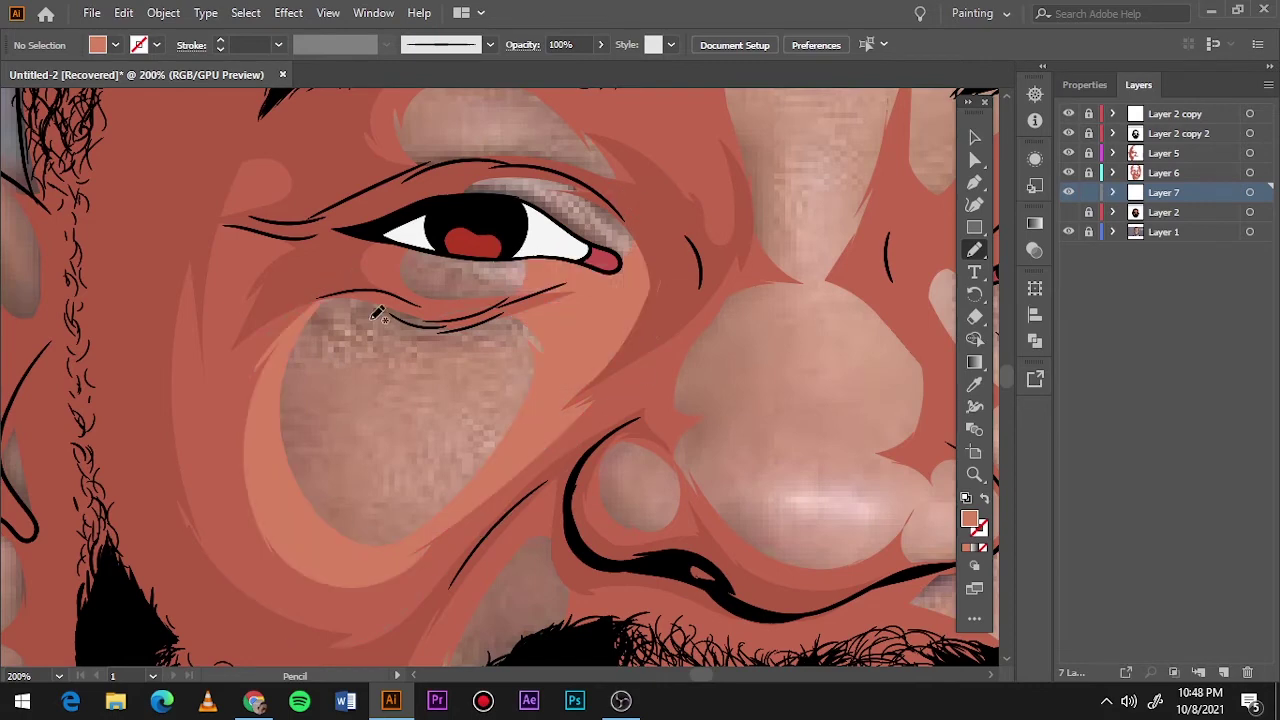
scroll(570, 280, "up", 1)
scroll(600, 268, "up", 3)
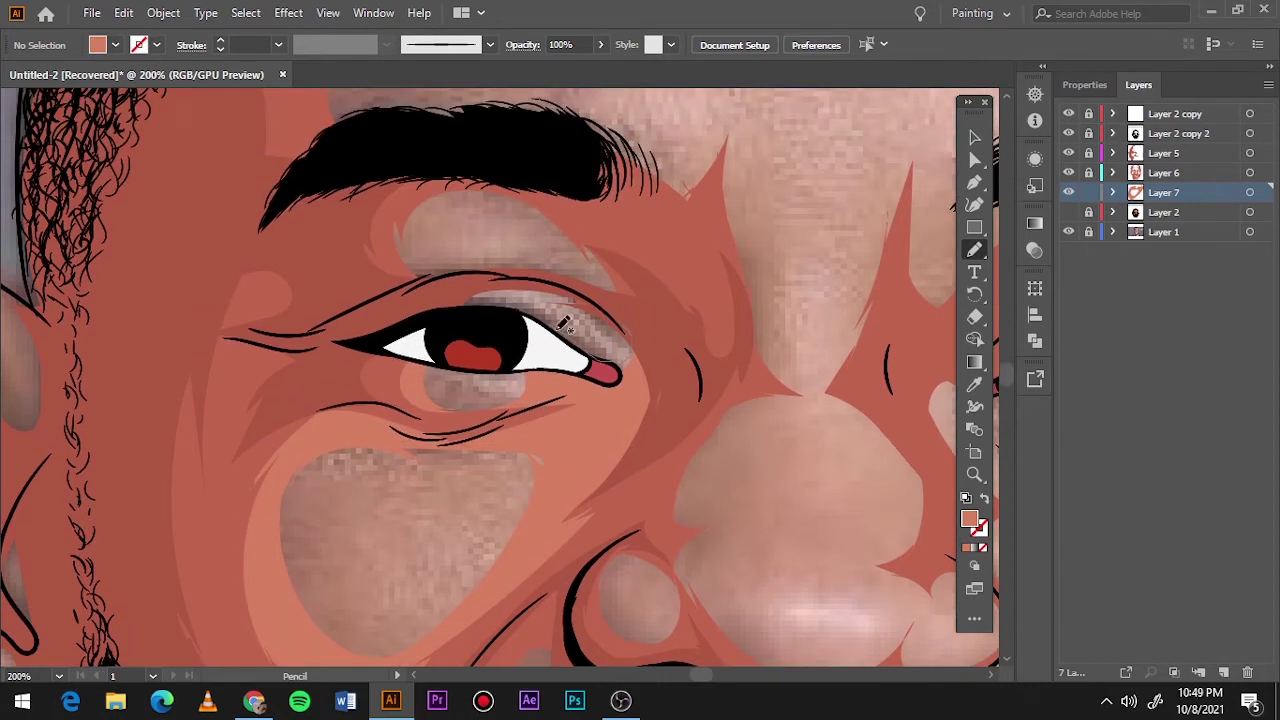
left_click_drag(360, 256, 563, 233)
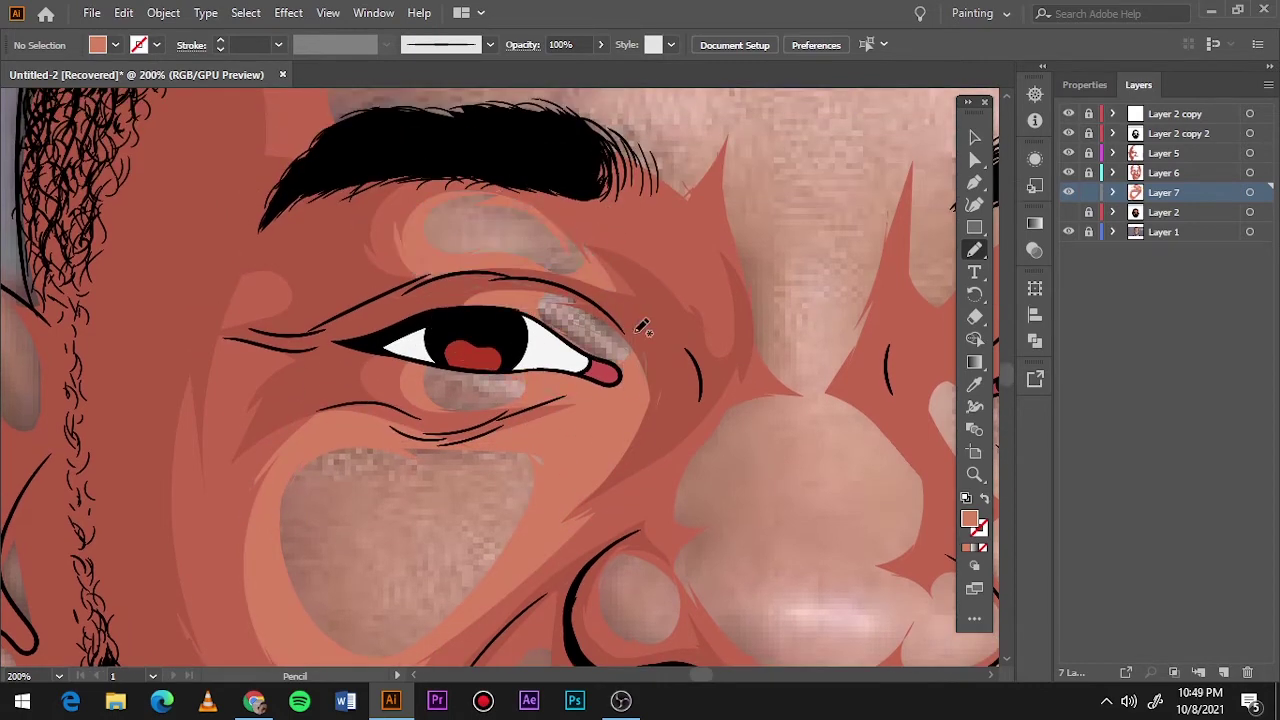
- Check the shading against the photo, then draw lighter shapes up the forehead and between the eyebrows
key("ctrl+0")
left_click(1068, 232)
left_click(1068, 232)
scroll(522, 352, "up", 5)
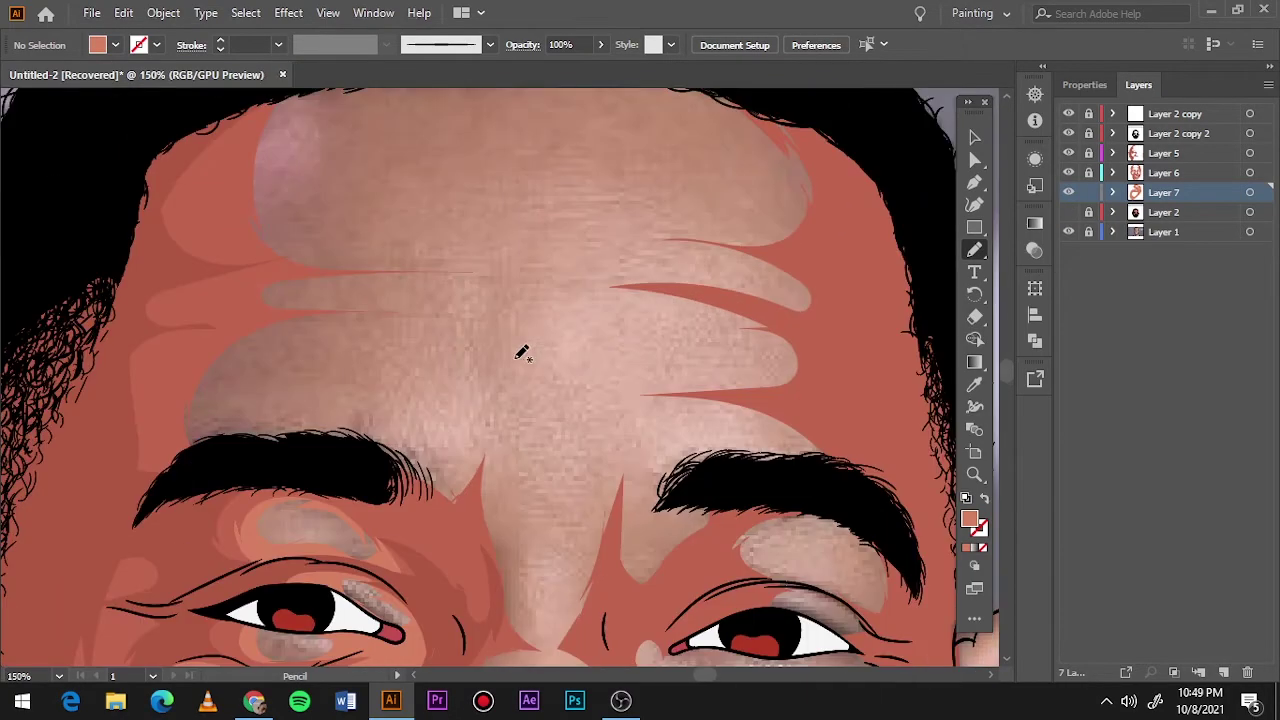
left_click_drag(447, 308, 408, 437)
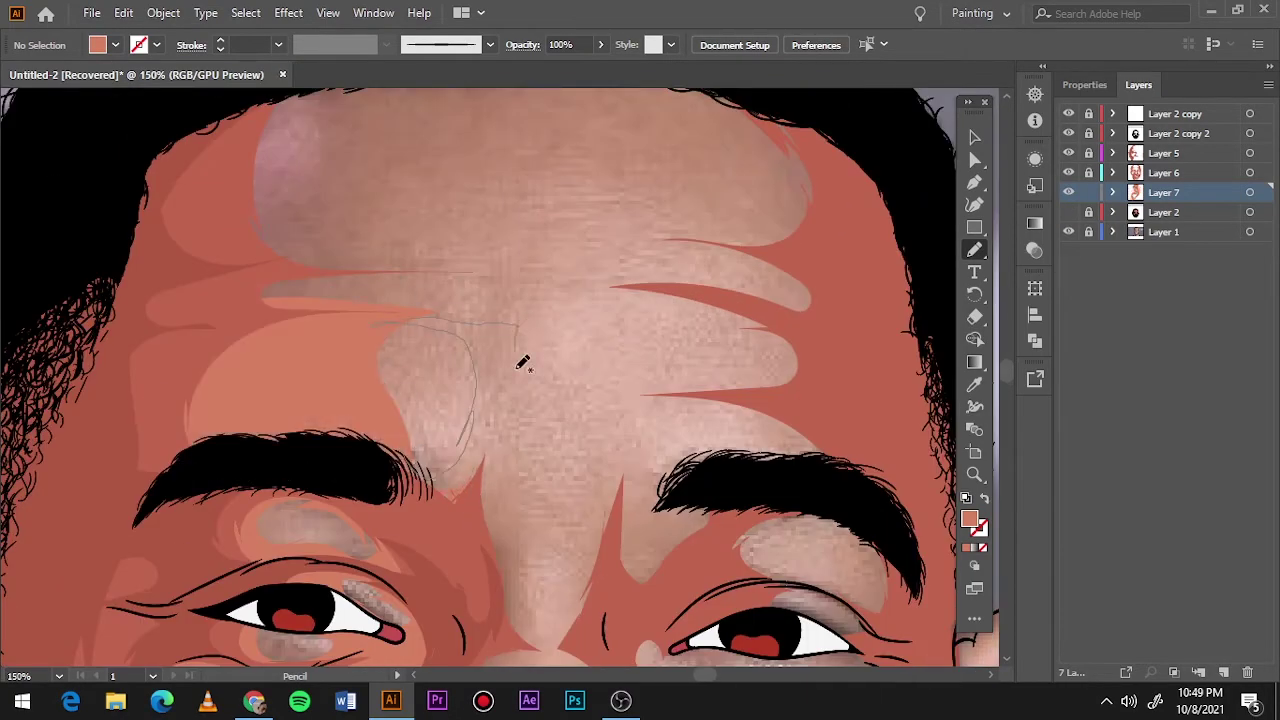
left_click_drag(479, 549, 482, 552)
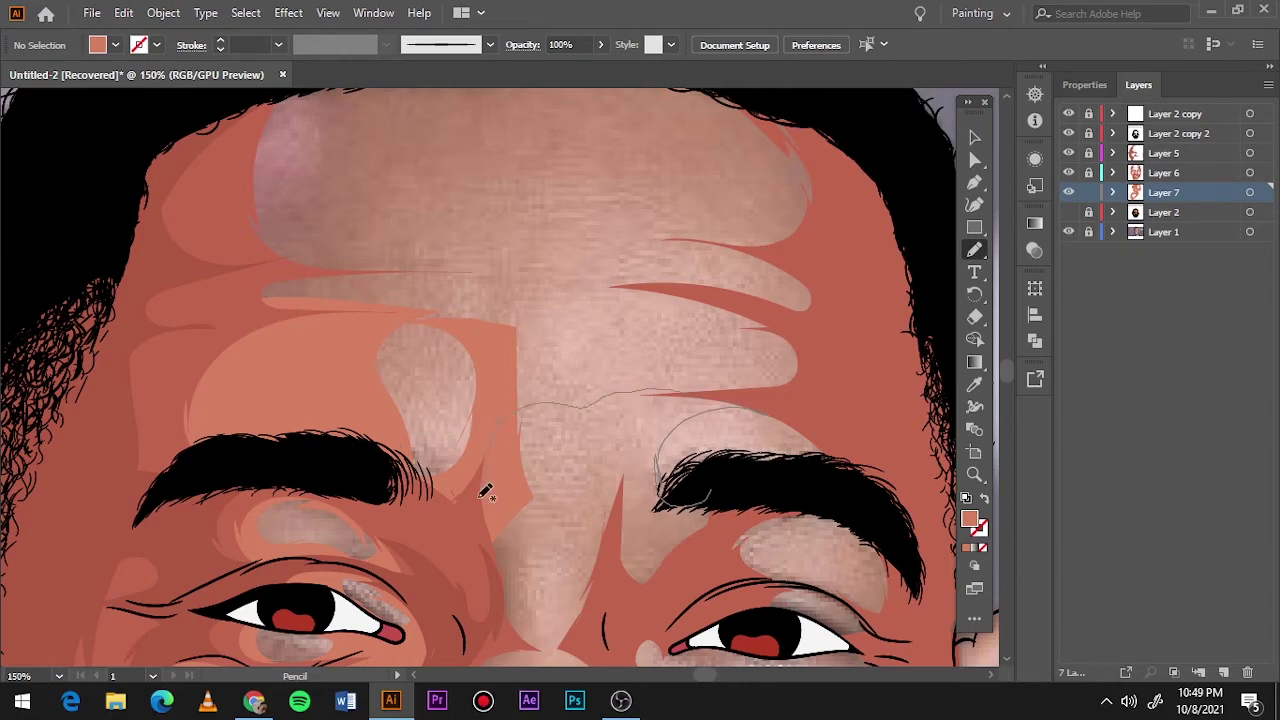
left_click_drag(485, 492, 530, 566)
left_click_drag(503, 272, 503, 272)
key("ctrl+0")
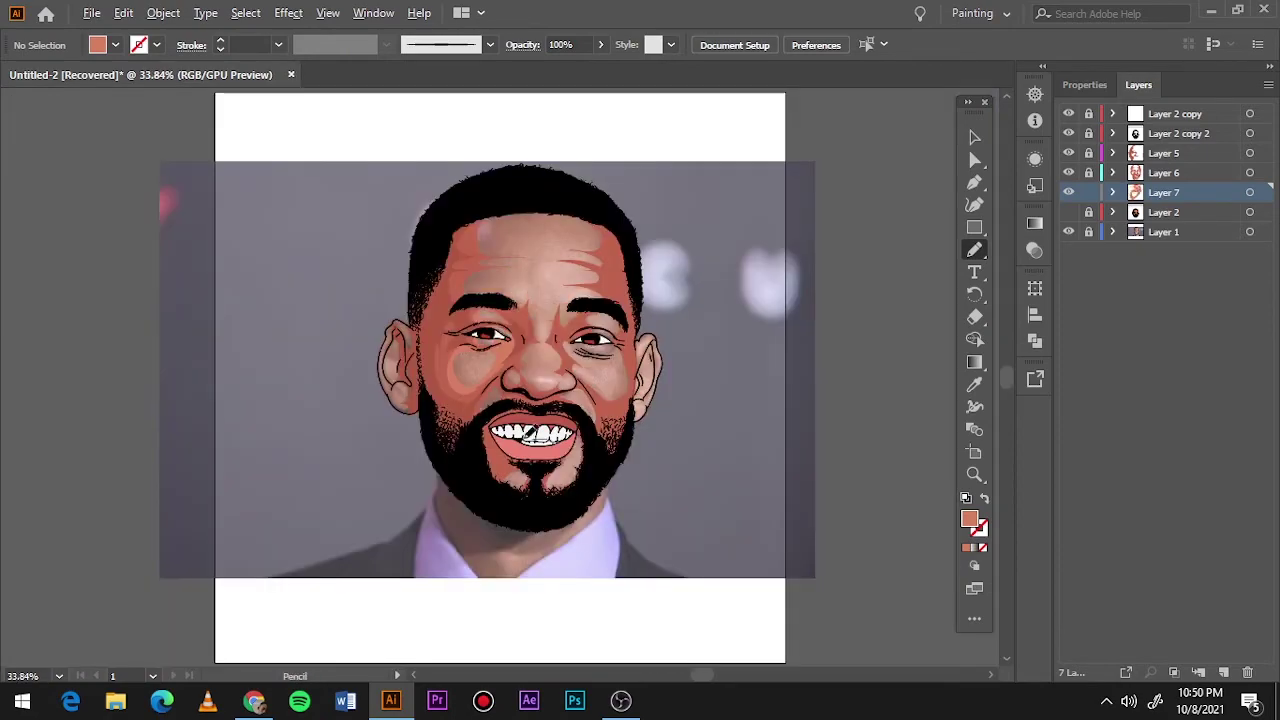
- Draw lighter shapes around the nostril, the bottom of the nose and the nose bridge
scroll(698, 318, "up", 5)
left_click_drag(370, 484, 356, 428)
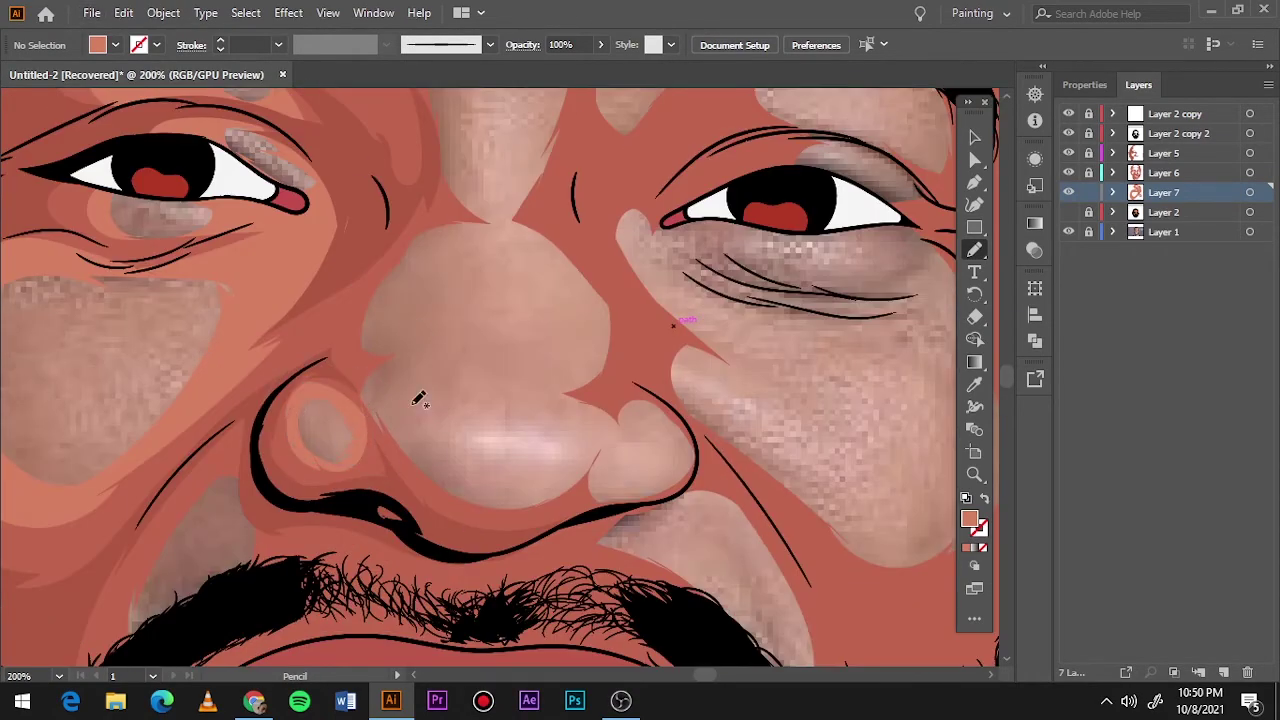
left_click_drag(456, 514, 420, 420)
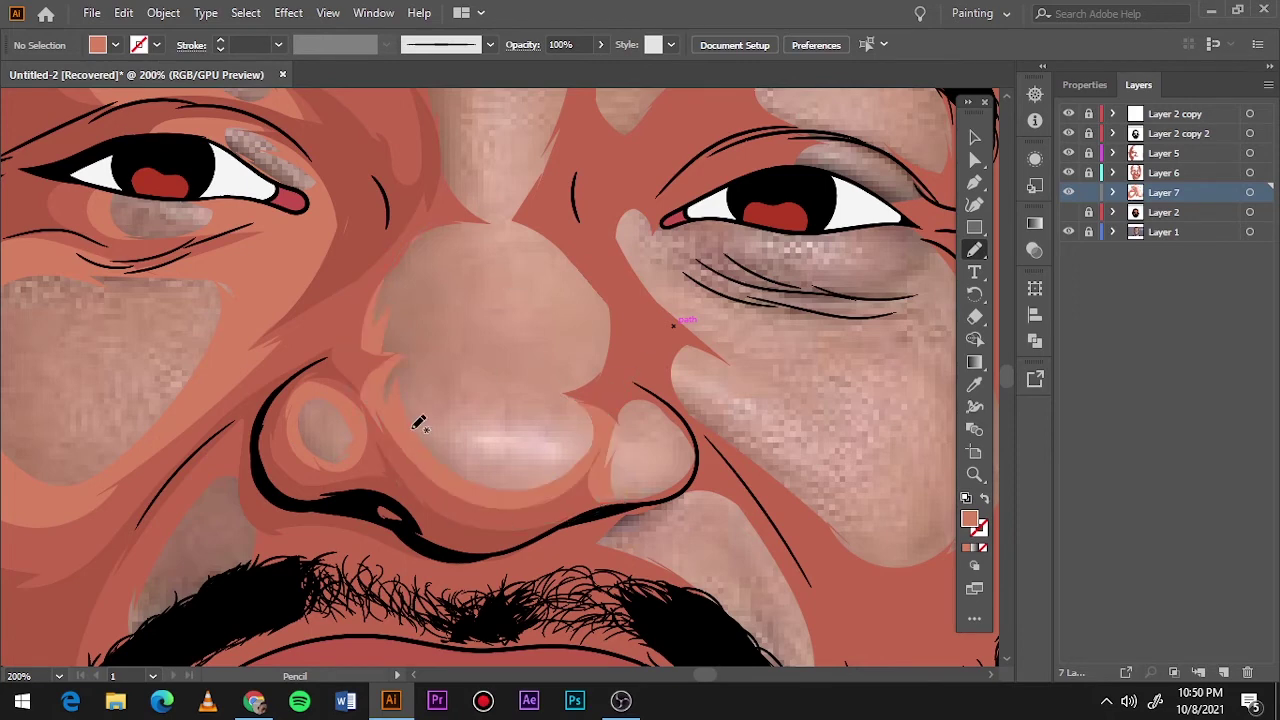
left_click_drag(628, 350, 563, 503)
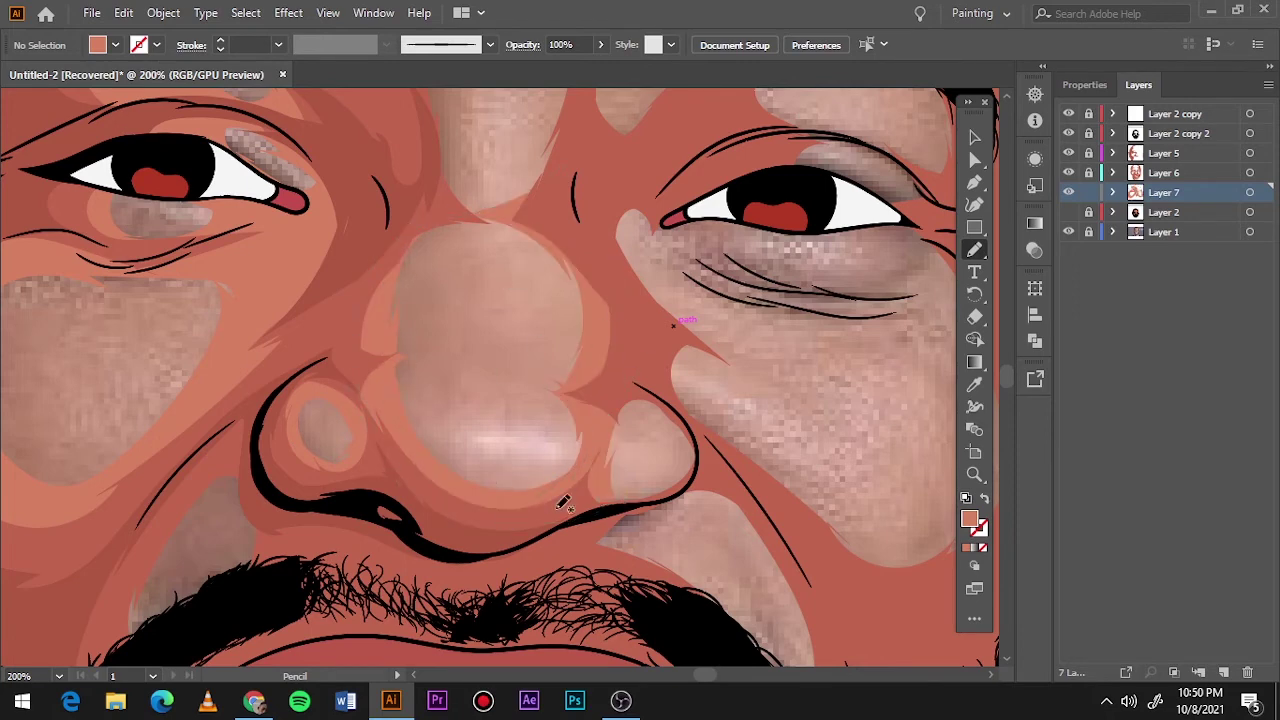
key("ctrl+0")
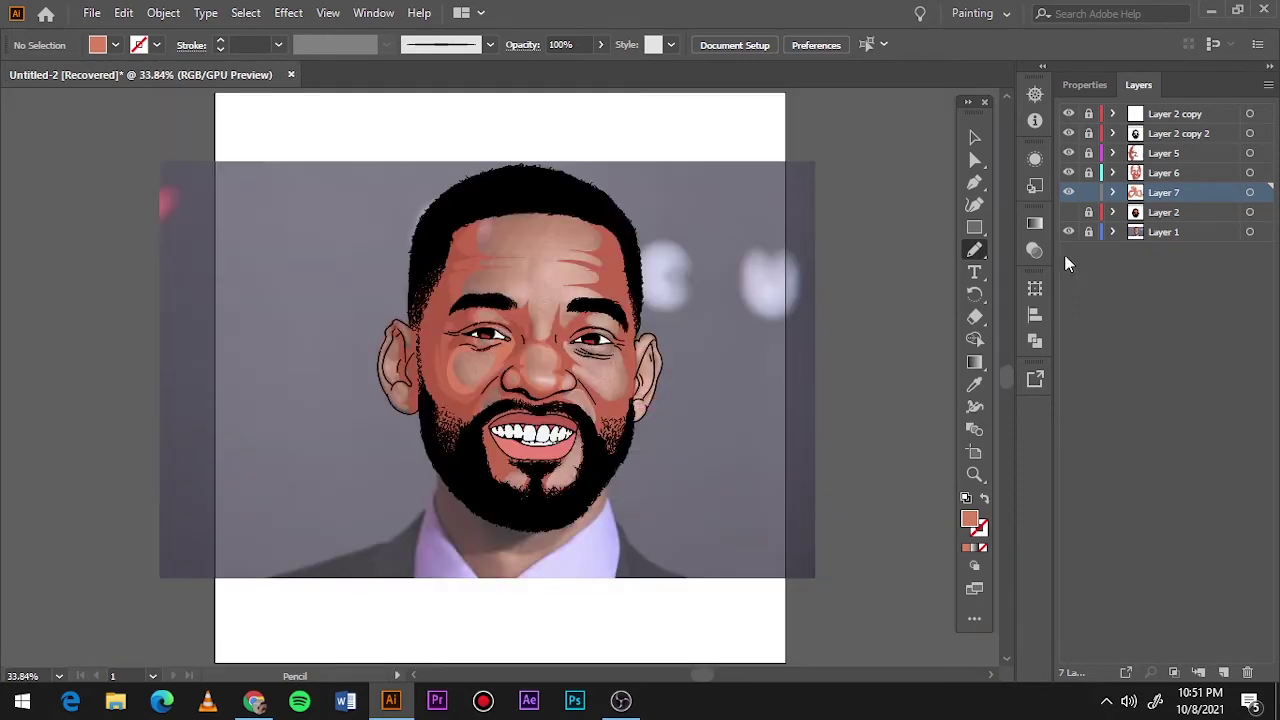
- Hide the Layer 2 artwork and draw a salmon highlight shape under the eye
left_click(1068, 232)
left_click(1068, 232)
left_click(1068, 212)
key("ctrl+equal")
key("ctrl+equal")
key("ctrl+equal")
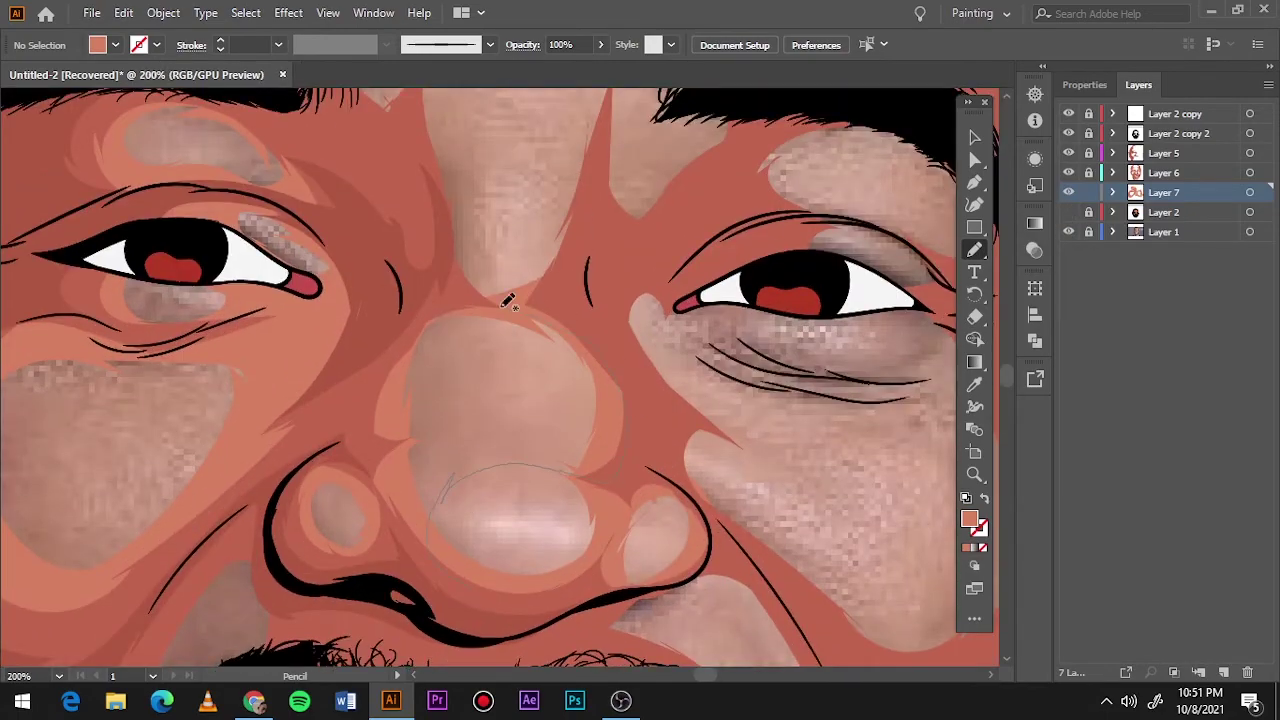
scroll(508, 302, "up", 2)
scroll(480, 444, "up", 3)
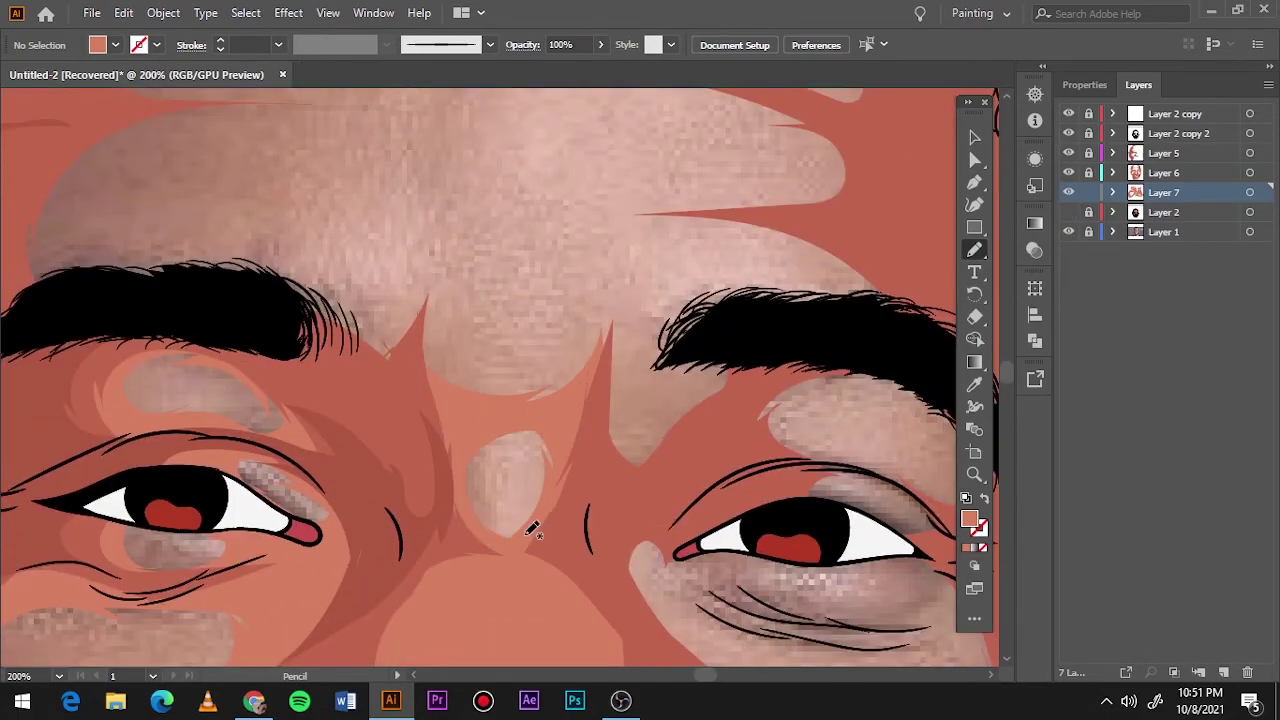
scroll(500, 520, "down", 1)
scroll(560, 500, "down", 5)
scroll(671, 452, "right", 7)
scroll(671, 452, "up", 1)
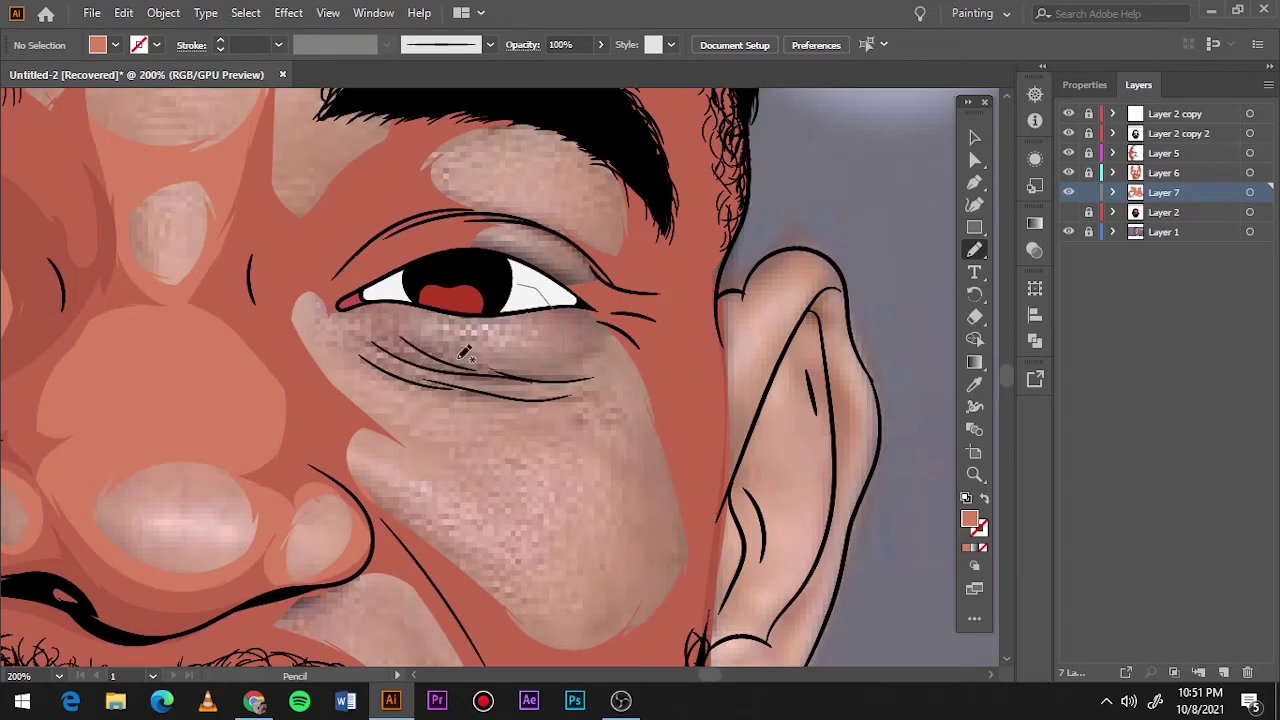
left_click_drag(343, 410, 600, 370)
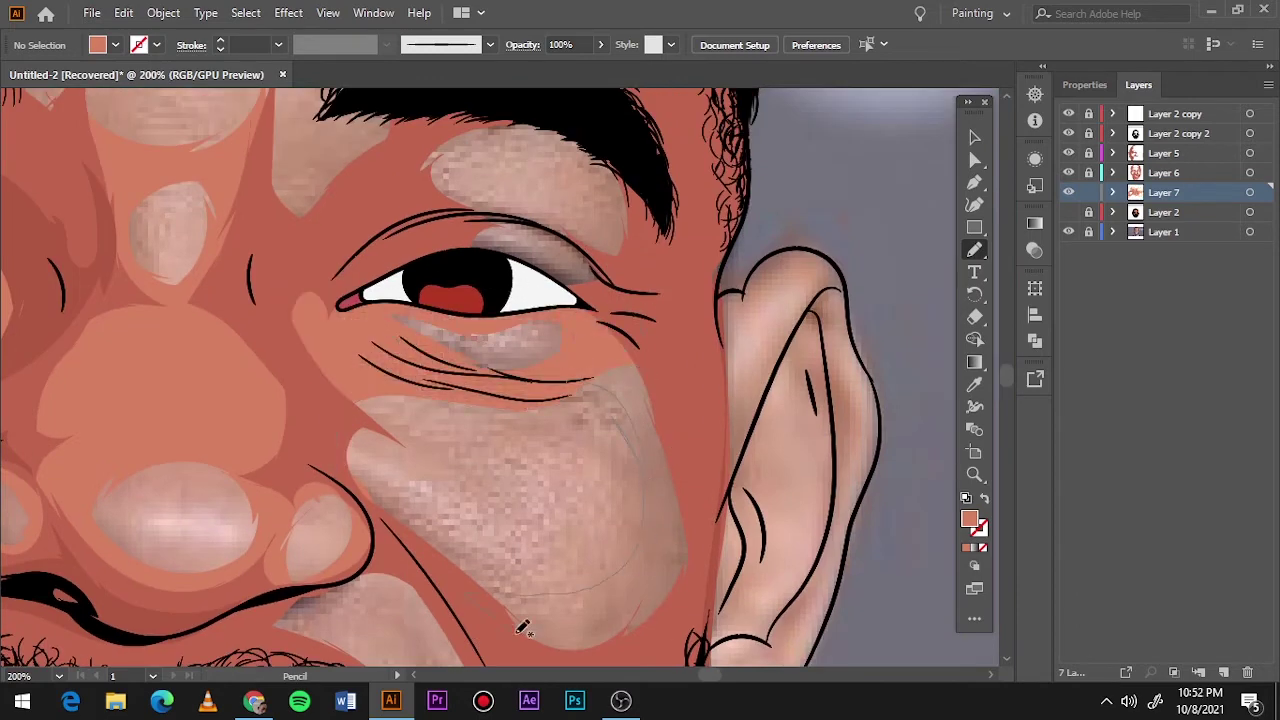
- Hide the Layer 7 shading, show Layer 2 again and make it the drawing layer
key("ctrl+0")
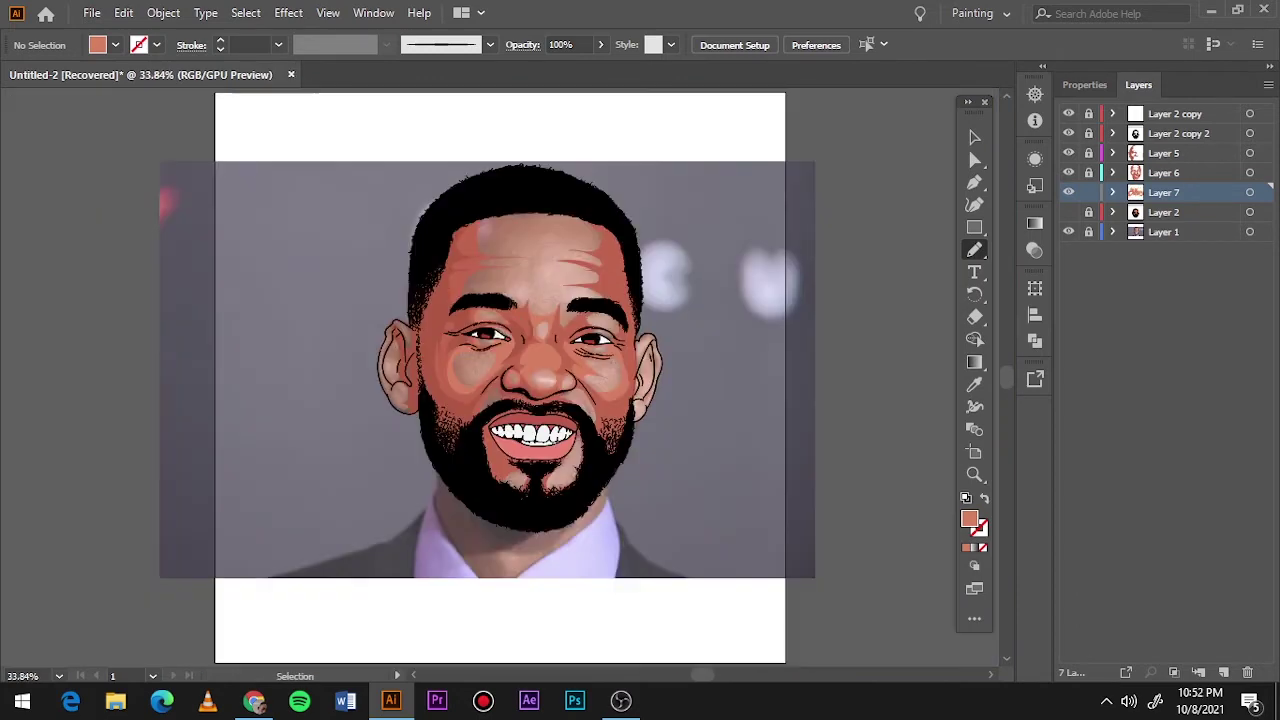
left_click(1068, 192)
left_click(1068, 212)
left_click(1068, 230)
left_click(1068, 230)
scroll(525, 290, "up", 4)
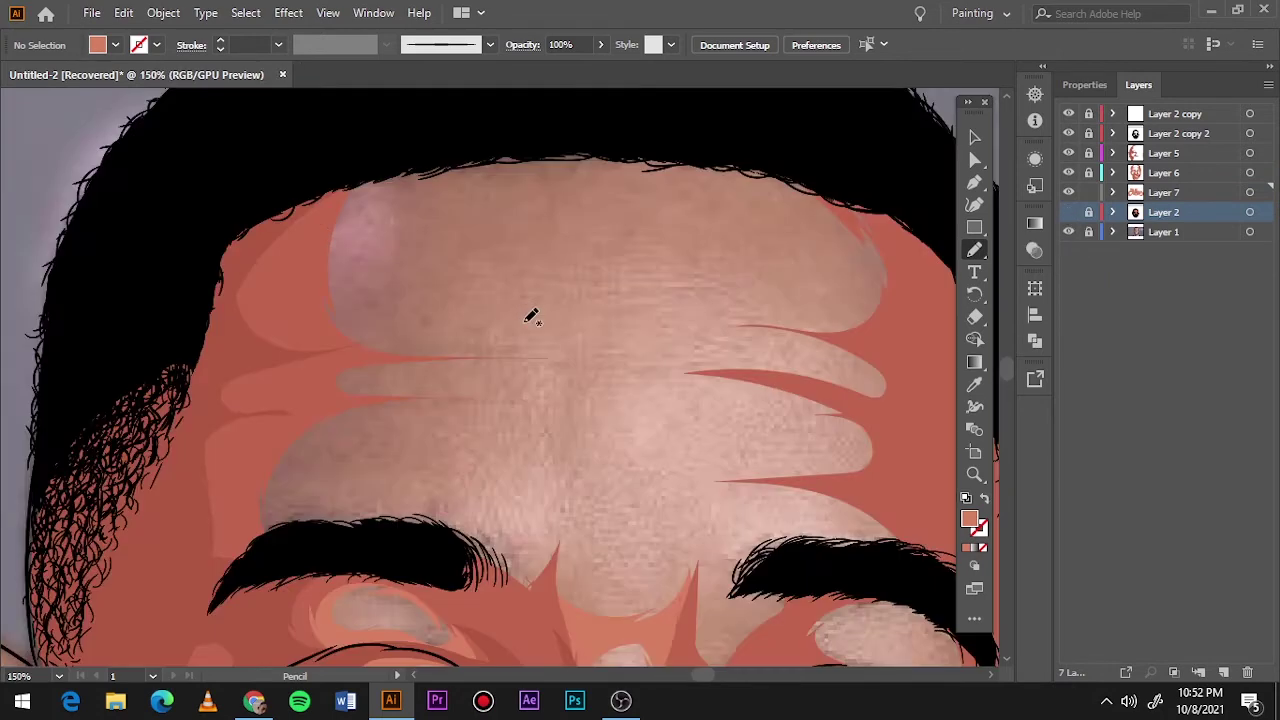
- Draw salmon shapes over the left, central and upper-right forehead
left_click_drag(572, 360, 474, 480)
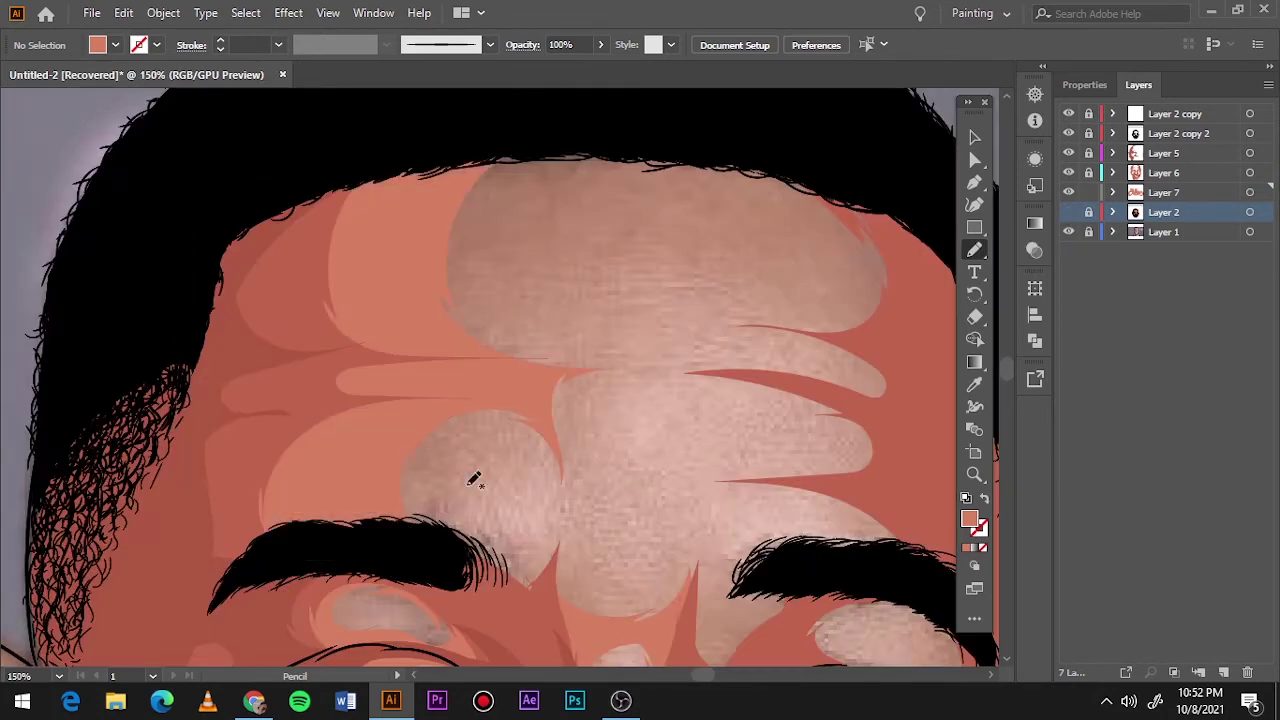
left_click_drag(722, 484, 820, 559)
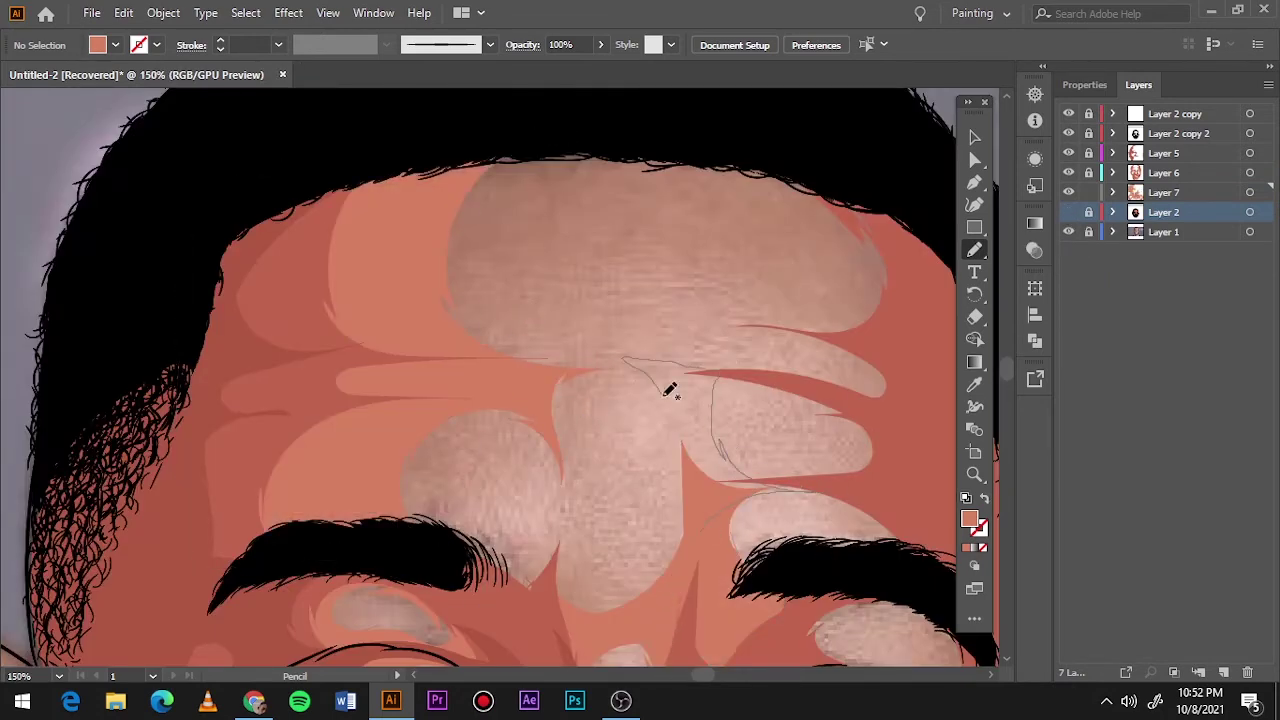
left_click_drag(668, 390, 640, 372)
left_click_drag(814, 240, 763, 374)
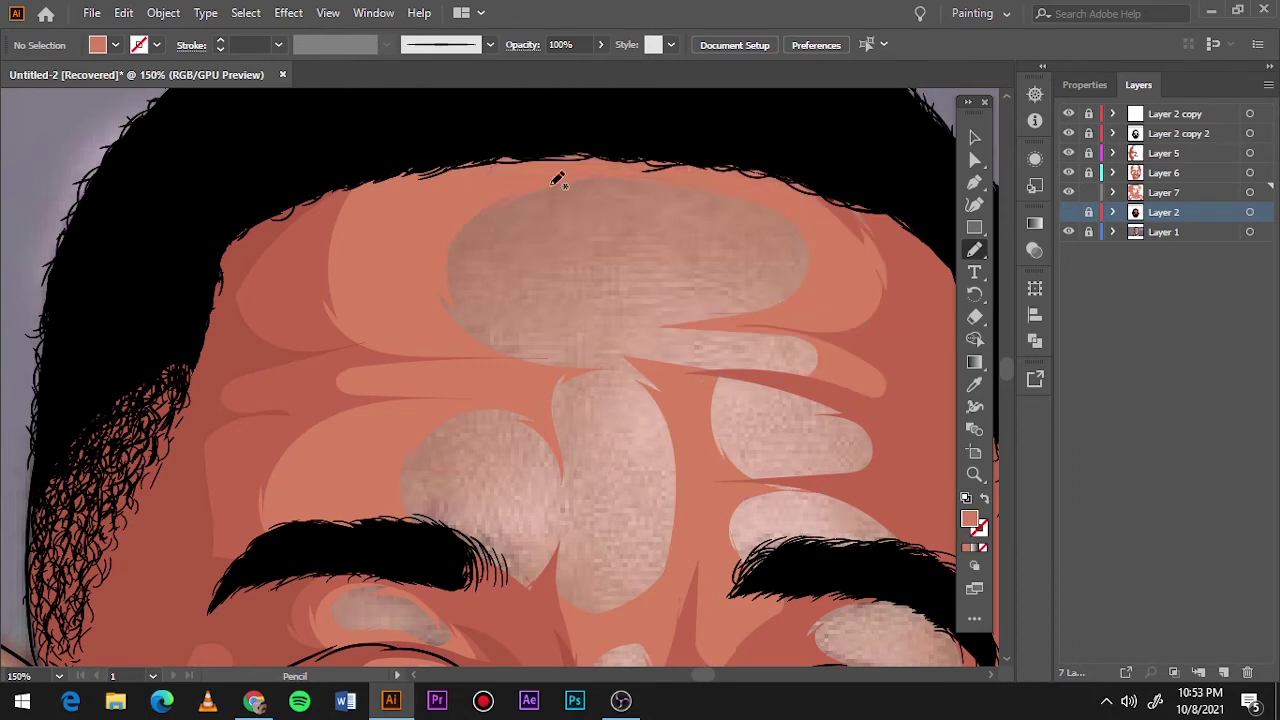
- View the whole artboard with the reference photo hidden and add Layer 8
key("ctrl+0")
left_click(1068, 231)
left_click(1223, 672)
- Switch the fill to a darker red and draw a shape along the temple hairline
scroll(437, 292, "up", 5)
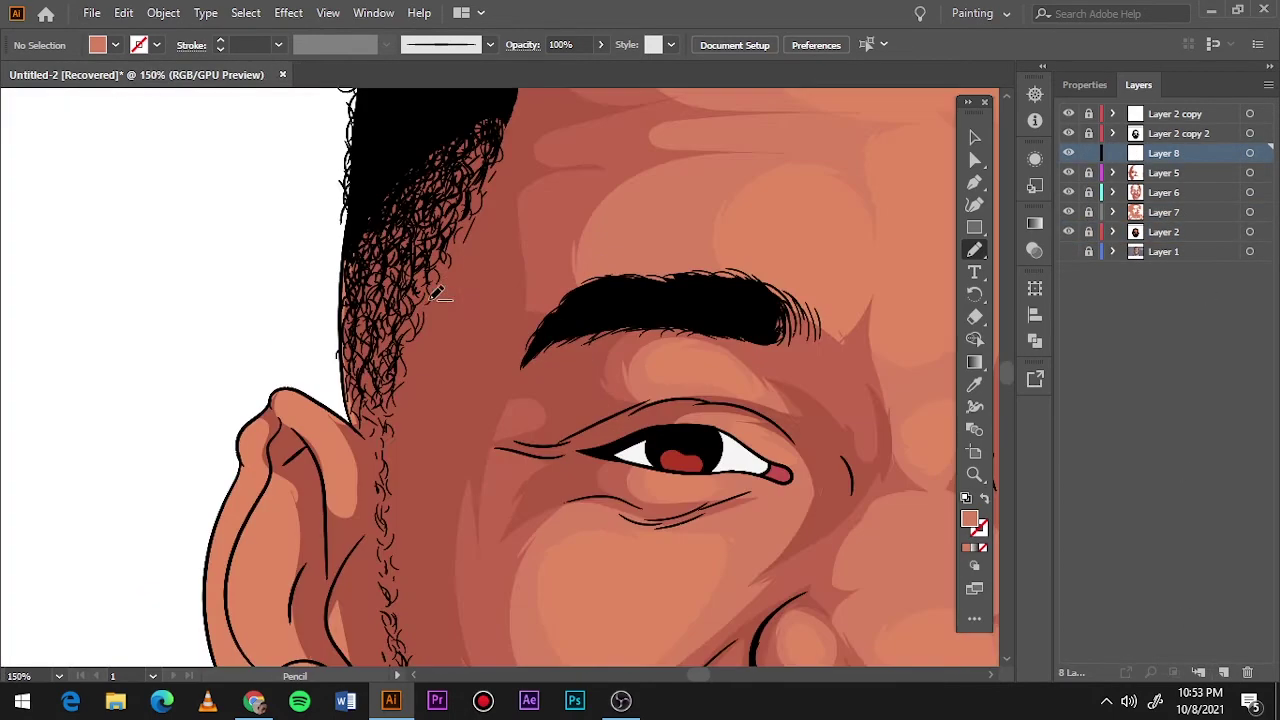
double_click(969, 518)
left_click(877, 206)
left_click(1163, 103)
scroll(534, 300, "up", 5)
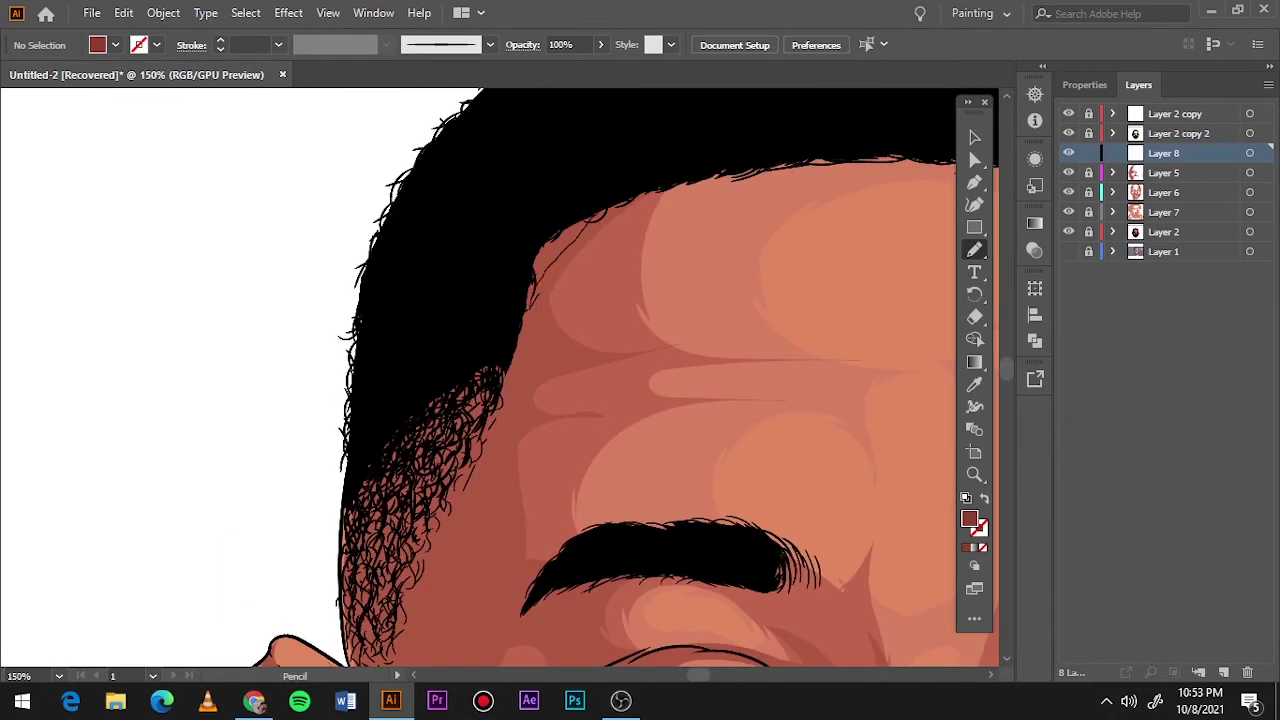
left_click_drag(535, 255, 520, 312)
- Extend the left ear's inner fold line upward with the Pencil
scroll(600, 380, "down", 5)
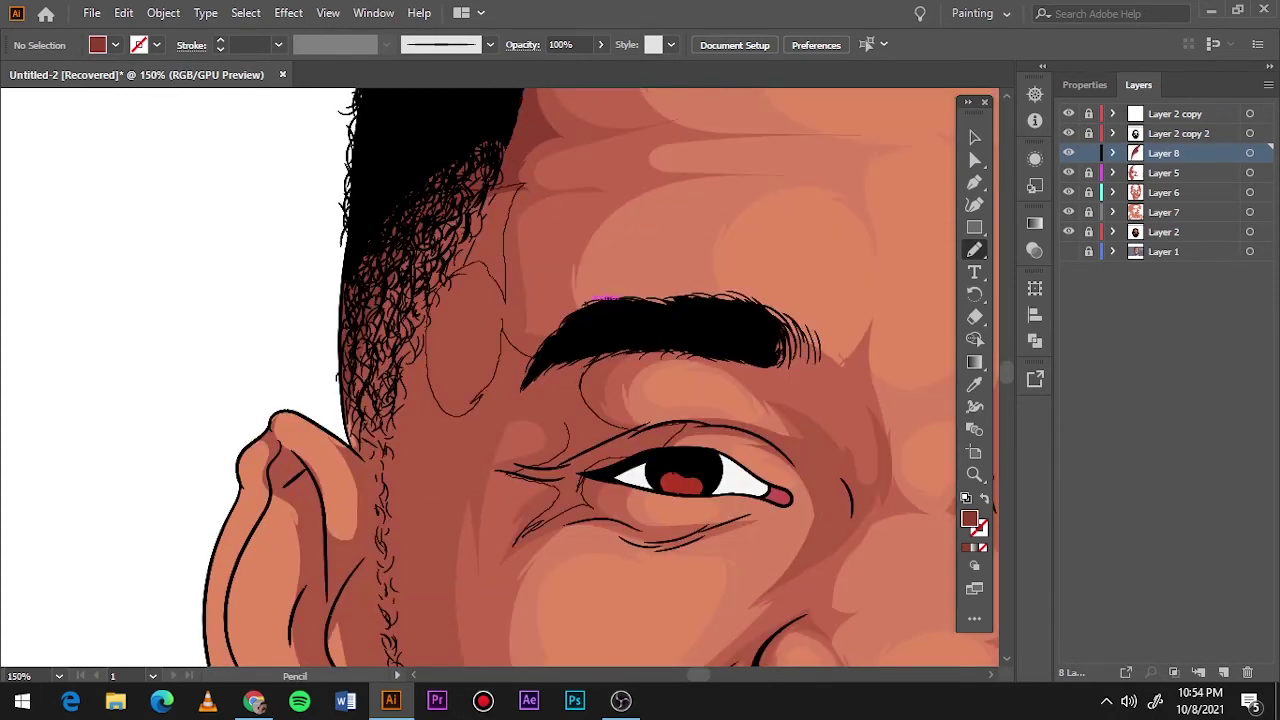
scroll(630, 270, "down", 5)
scroll(451, 357, "up", 6)
scroll(451, 357, "down", 3)
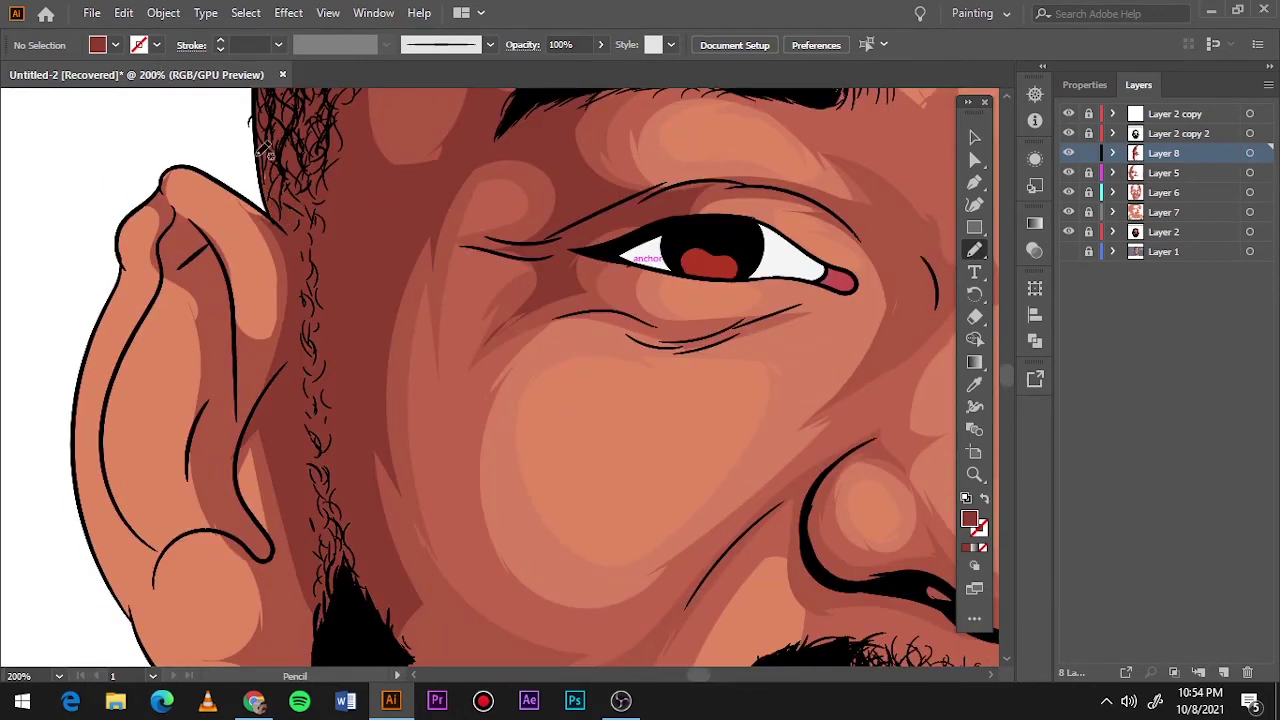
scroll(620, 258, "down", 5)
scroll(620, 258, "up", 5)
scroll(620, 258, "up", 1)
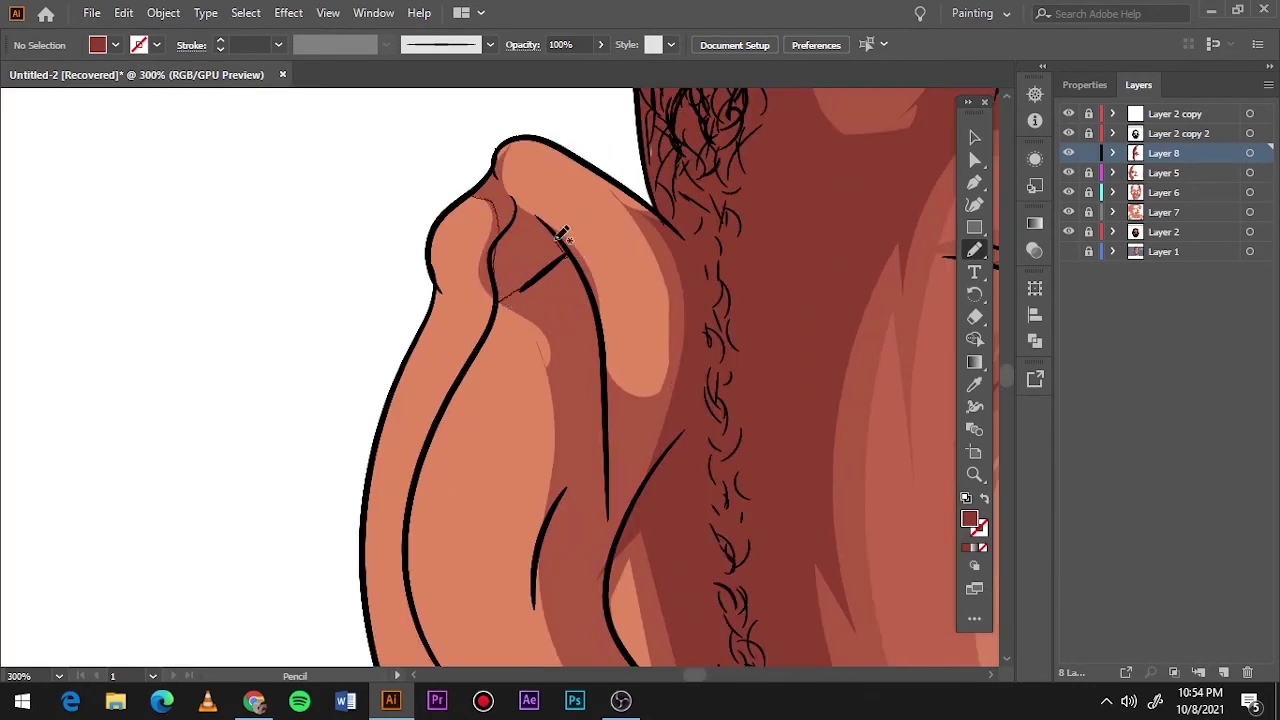
left_click_drag(562, 233, 518, 203)
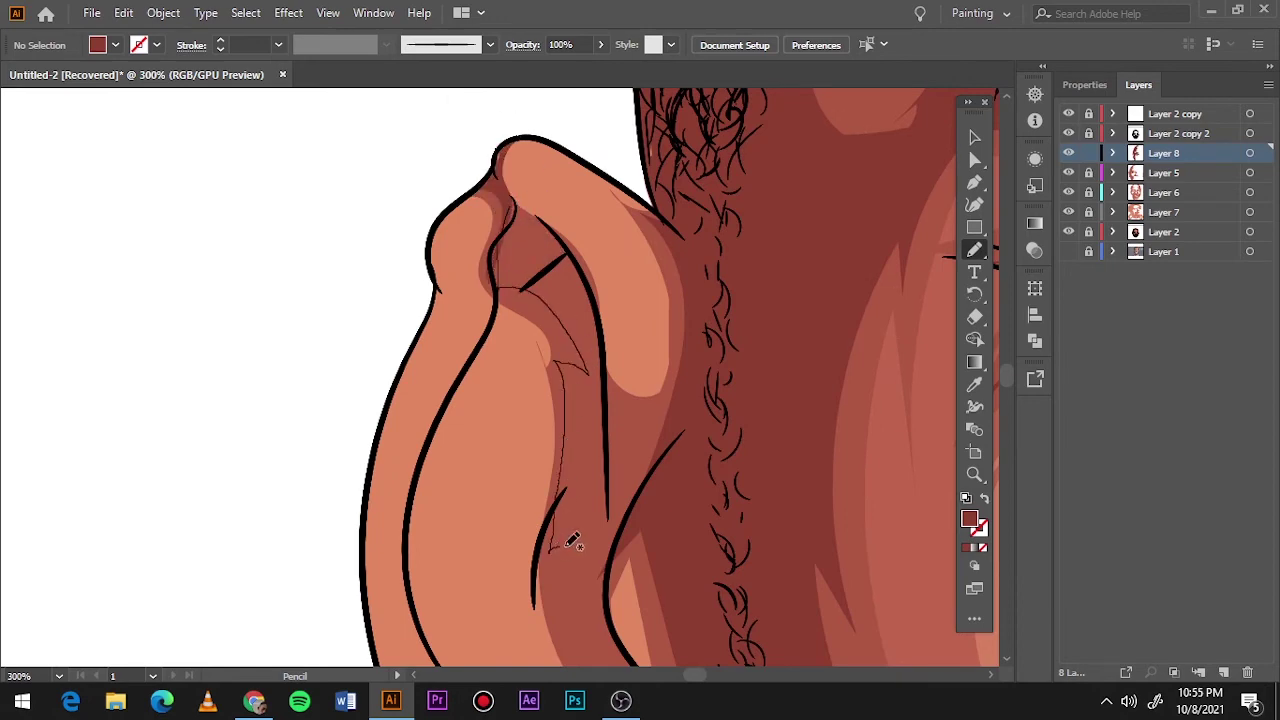
scroll(572, 540, "down", 5)
scroll(377, 281, "up", 4)
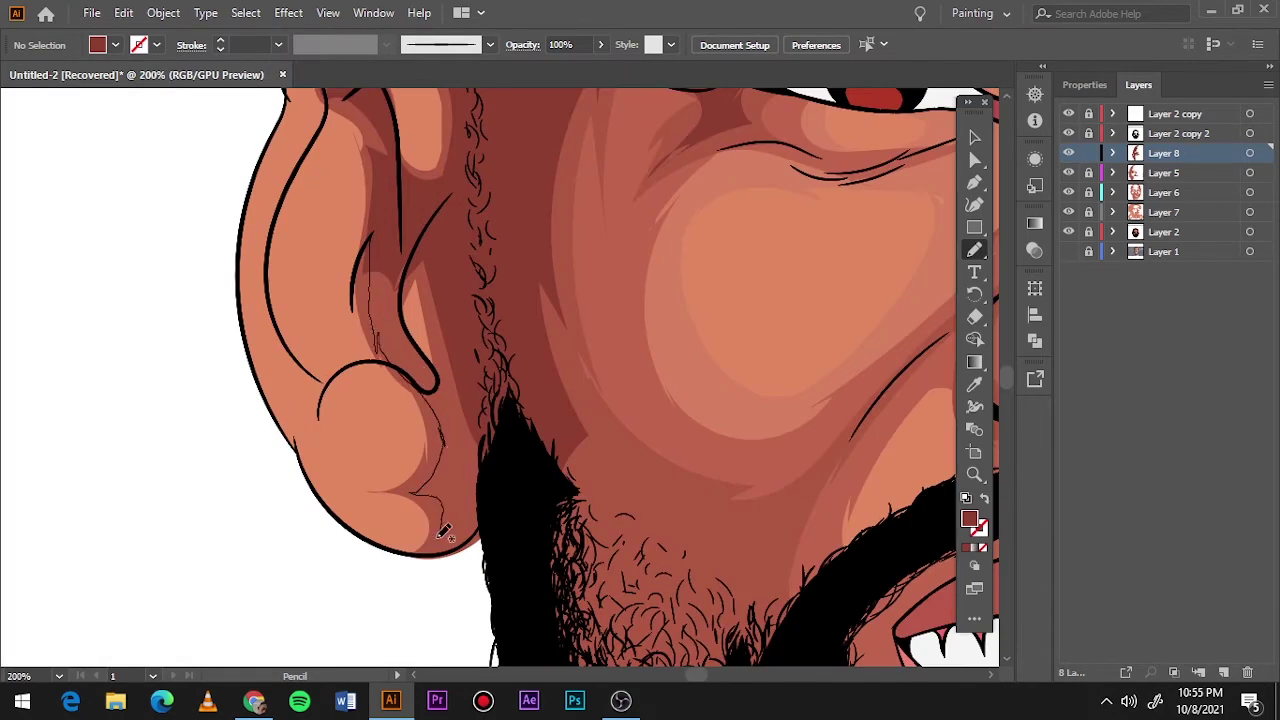
scroll(405, 289, "down", 4)
scroll(430, 400, "up", 4)
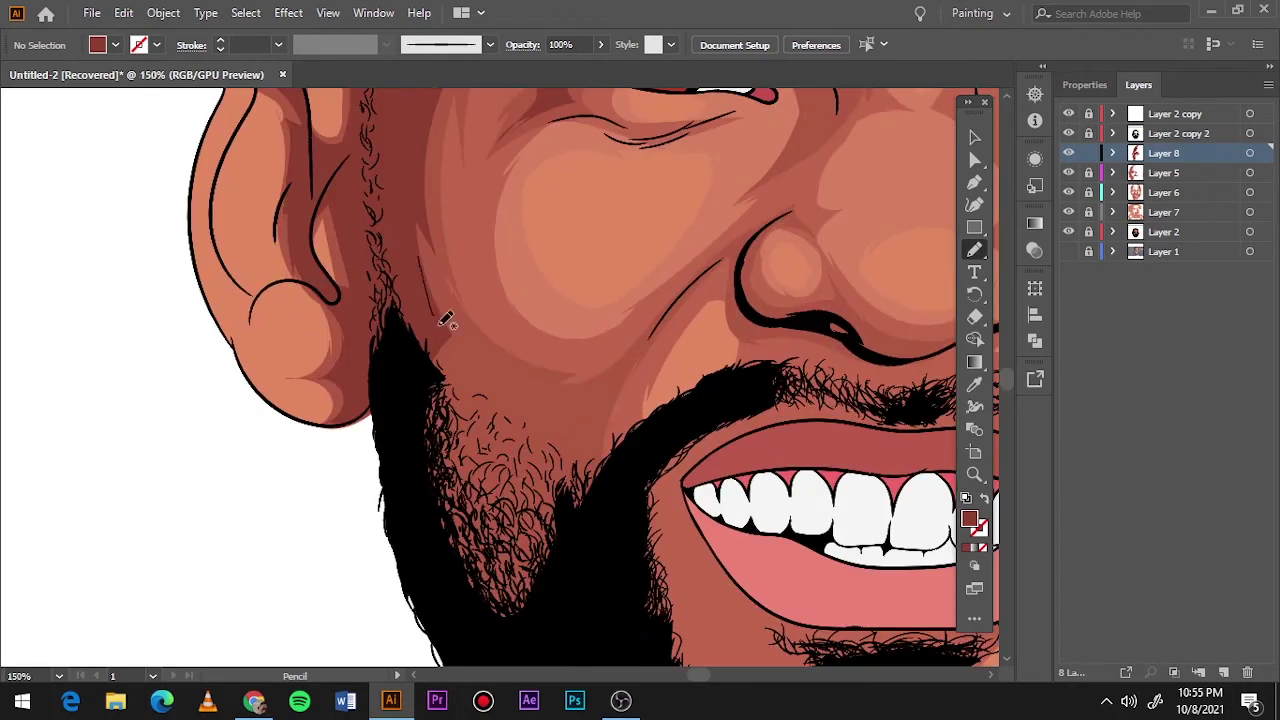
scroll(551, 467, "down", 3)
scroll(537, 600, "down", 4)
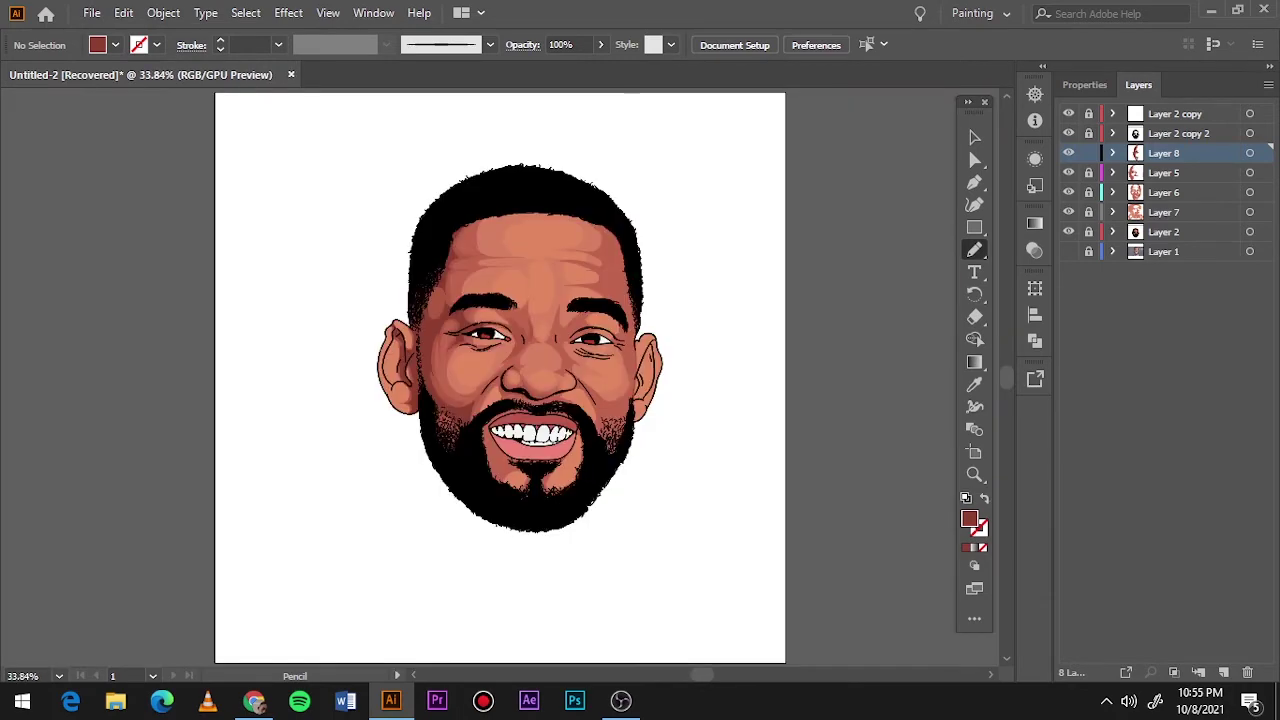
- Add Layer 9 with a #6B2A22 fill and draw two dark strokes on the face
key("ctrl+l")
double_click(969, 519)
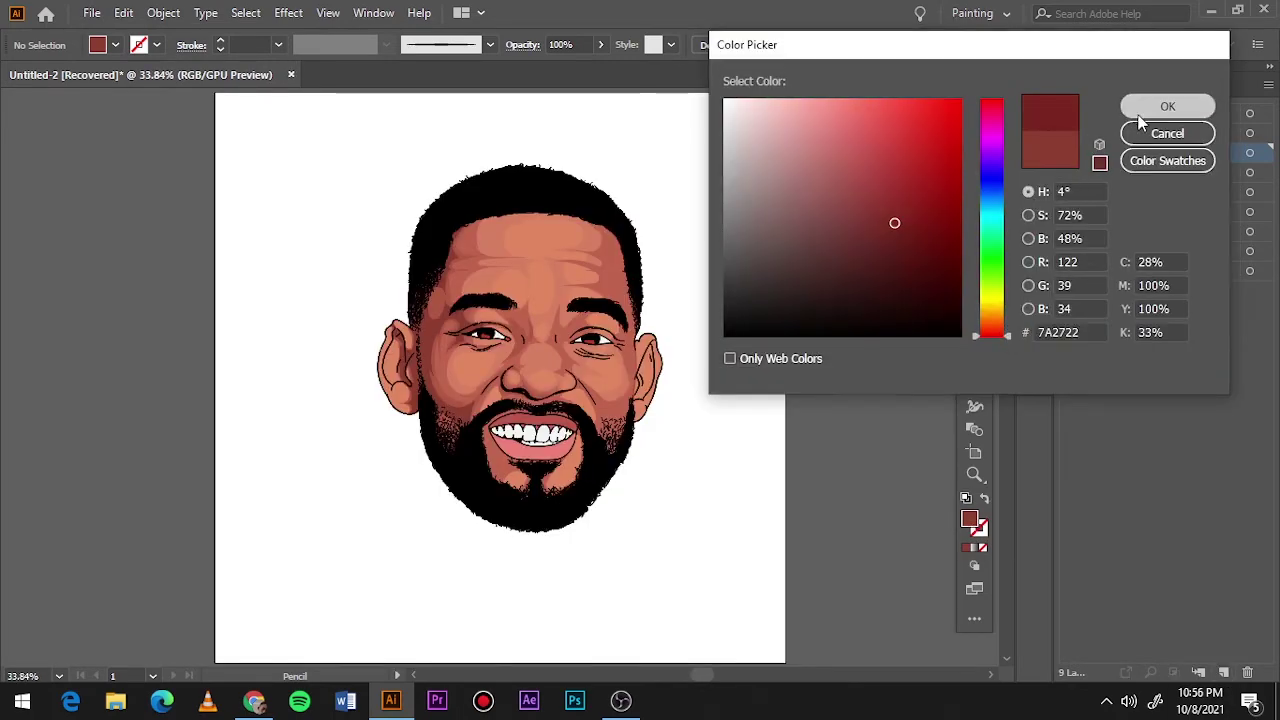
left_click(1166, 103)
scroll(407, 437, "up", 4)
mouse_move(405, 435)
left_mouse_down()
mouse_move(443, 371)
mouse_move(471, 371)
left_mouse_up()
double_click(969, 519)
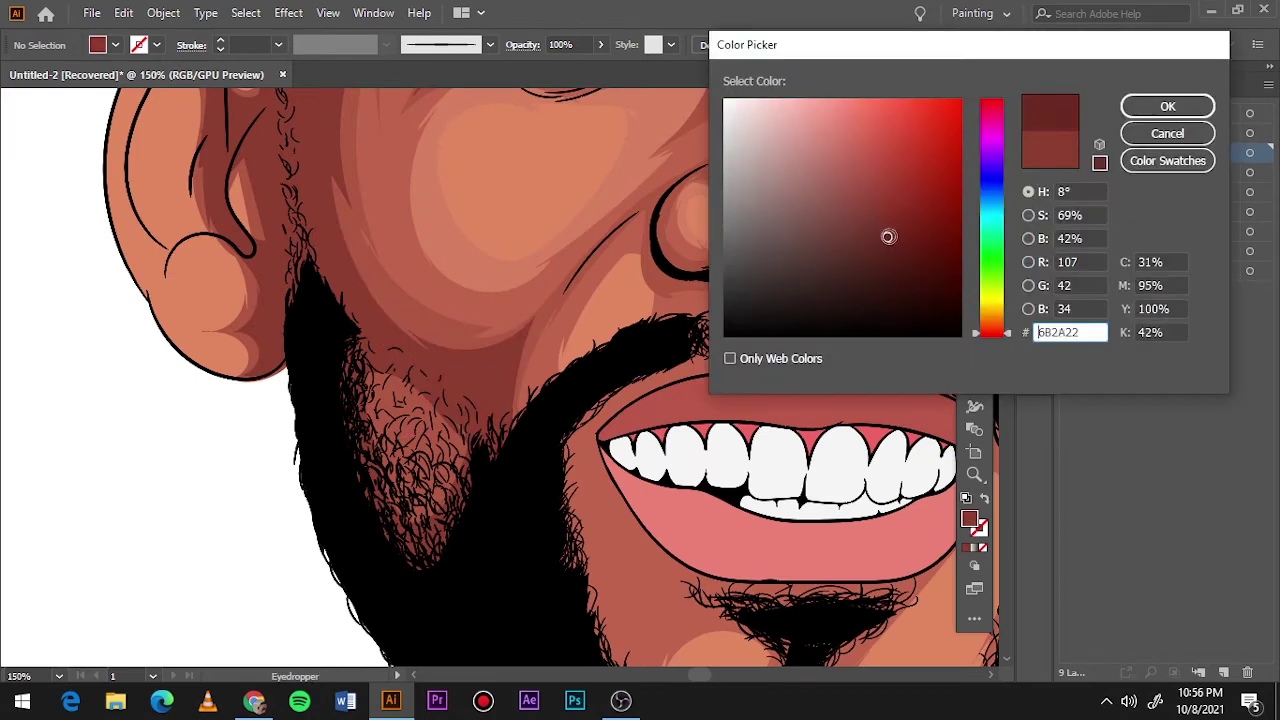
left_click(1163, 106)
left_click_drag(537, 447, 496, 386)
key("ctrl+0")
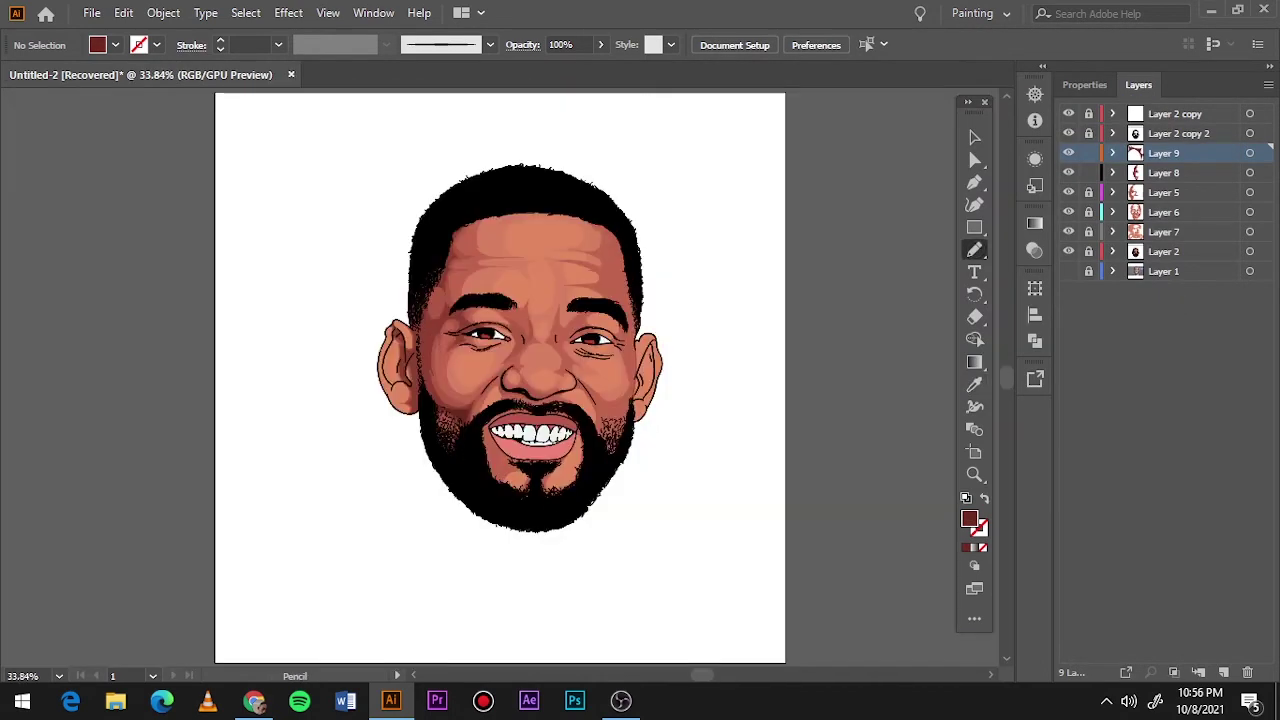
- On Layer 8, draw two dark strokes beside the eye
left_click(1206, 175)
scroll(533, 328, "up", 5)
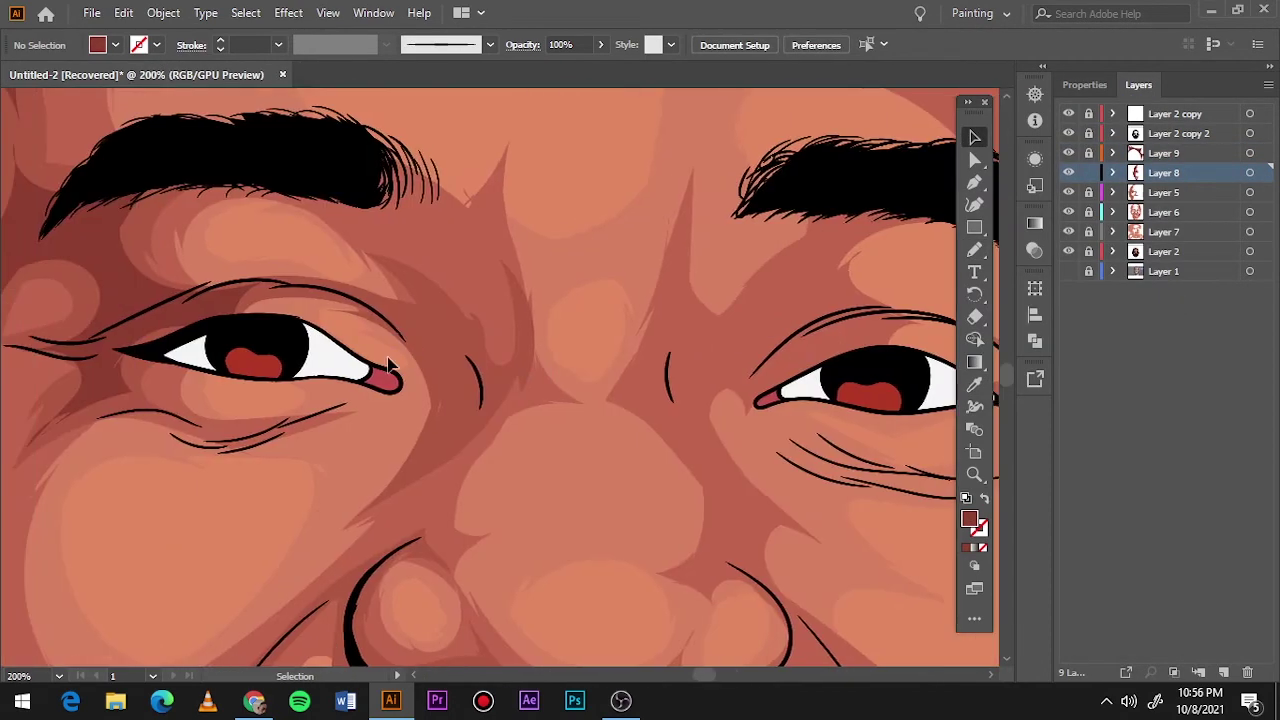
mouse_move(404, 300)
left_mouse_down()
mouse_move(440, 410)
mouse_move(398, 490)
left_mouse_up()
left_click_drag(420, 290, 480, 370)
key("ctrl+0")
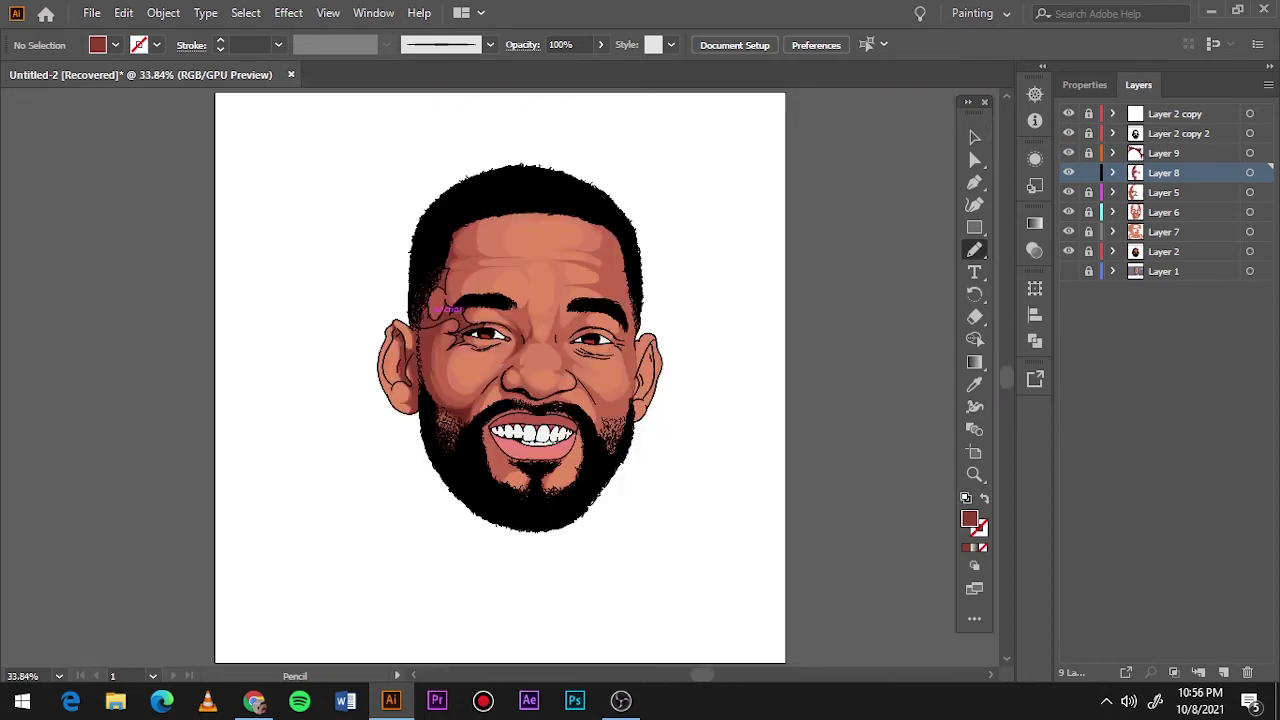
- Draw thin strokes along the nose crease and down the nose curve
scroll(453, 318, "up", 6)
left_click_drag(302, 462, 530, 232)
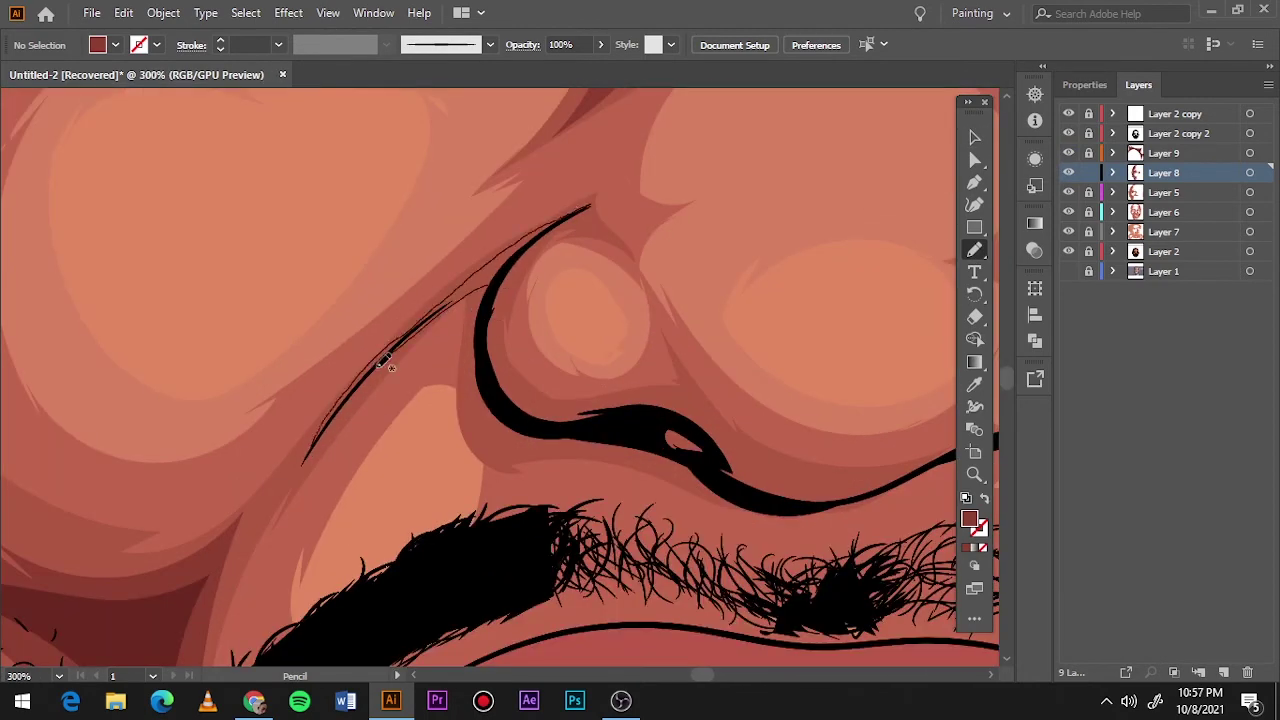
left_click_drag(481, 284, 492, 442)
key("ctrl+0")
- On Layer 9, trace the lower edge of the nose curve
scroll(500, 330, "up", 7)
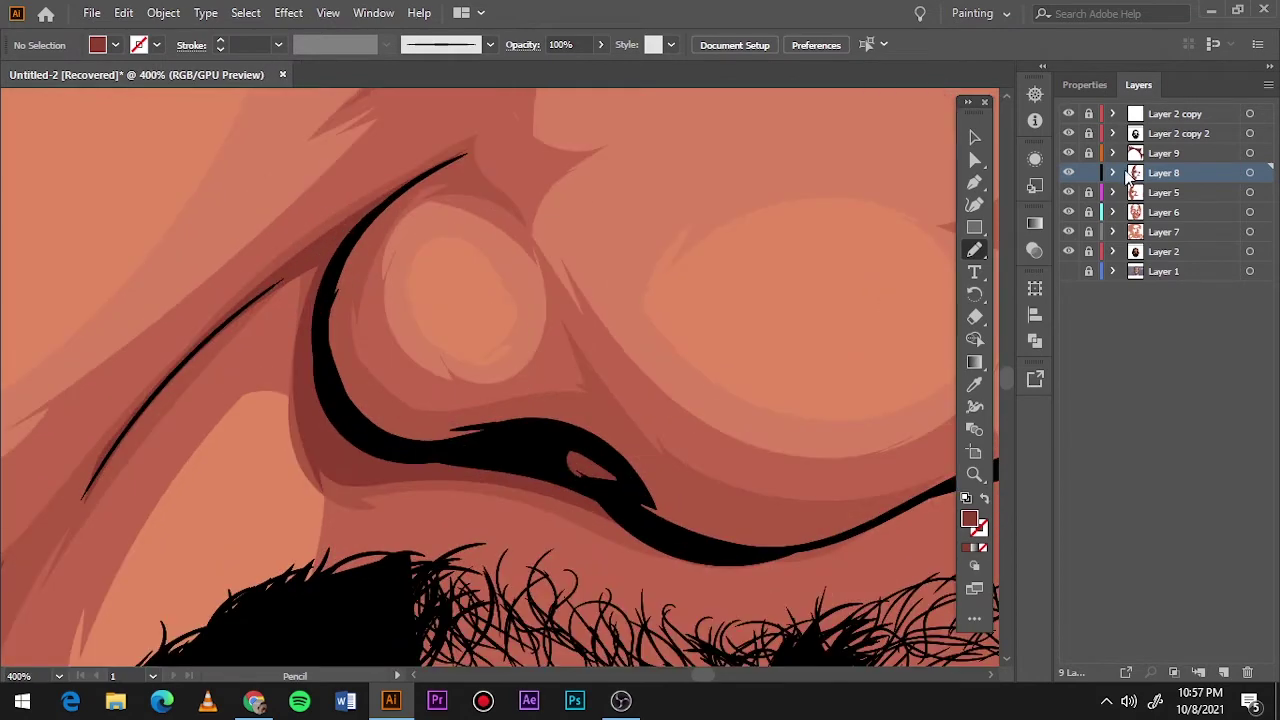
left_click(1164, 153)
key("v")
key("n")
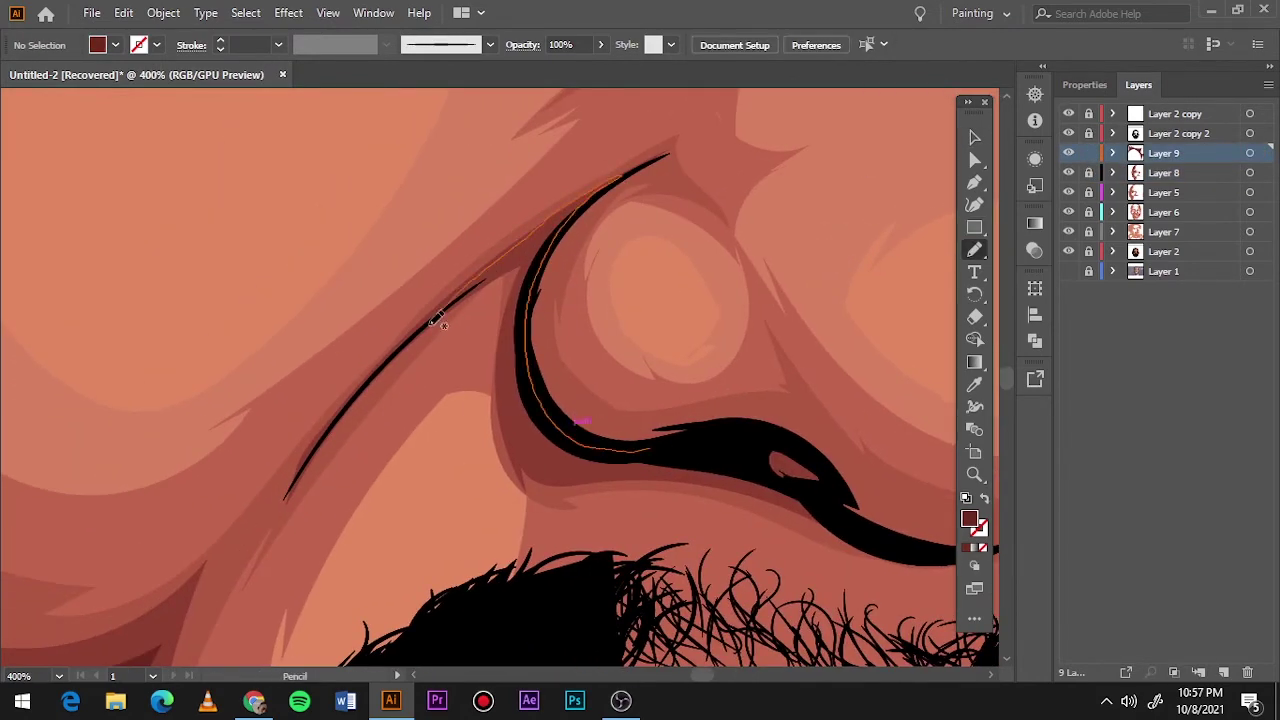
scroll(549, 476, "right", 5)
left_click_drag(337, 500, 340, 502)
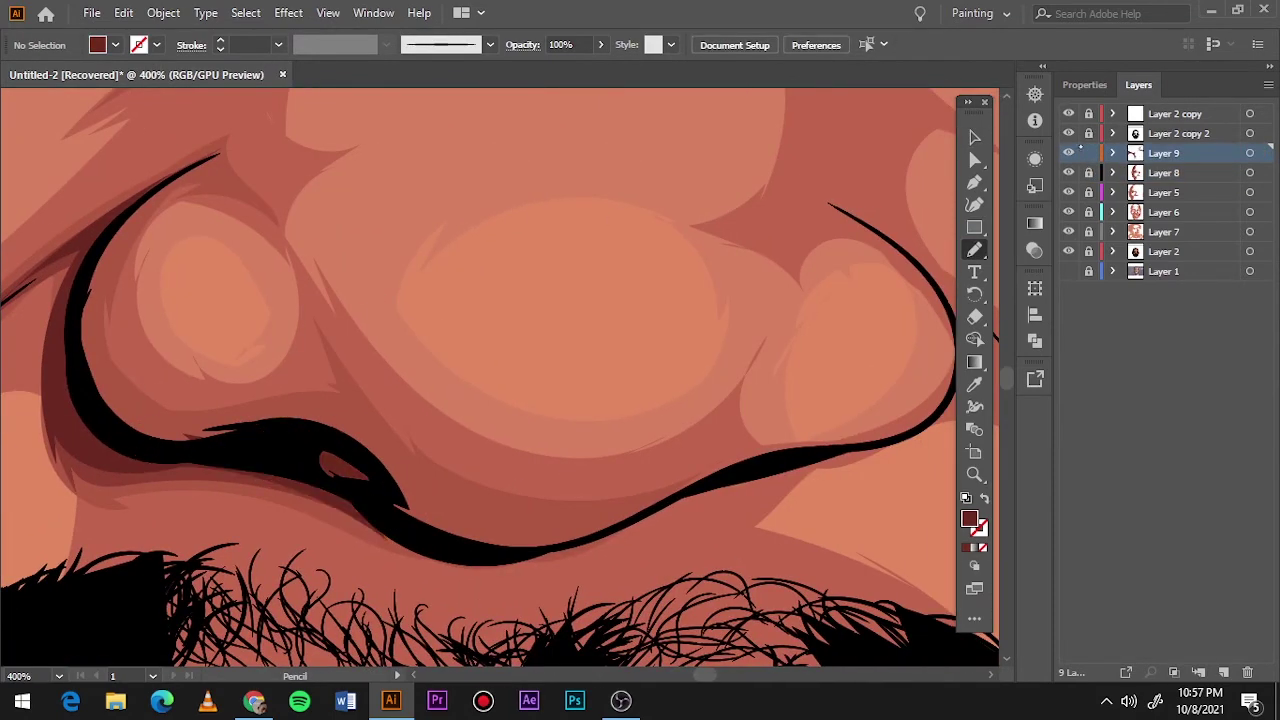
- On Layer 8, trace a dark stroke along the nostril's lower edge
left_click(1164, 173)
key("v")
key("ctrl+0")
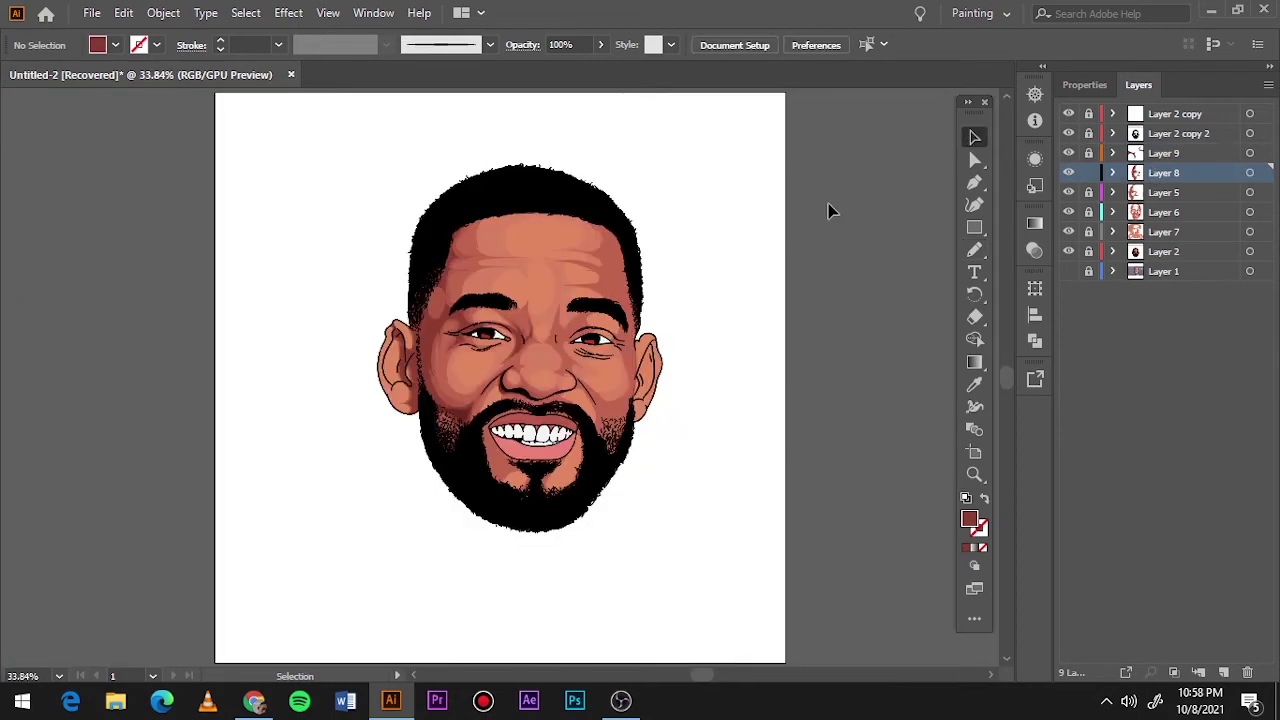
scroll(517, 370, "up", 2)
scroll(517, 370, "up", 5)
key("n")
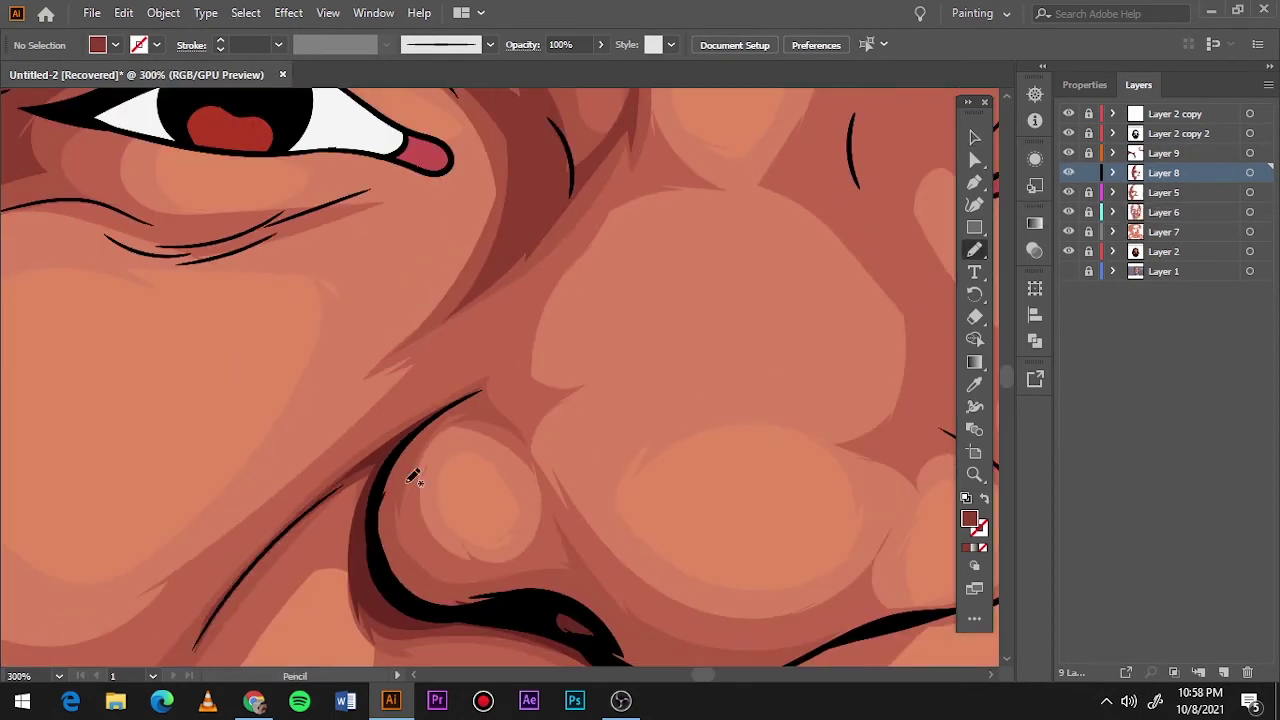
left_click_drag(487, 378, 560, 423)
scroll(560, 423, "down", 5)
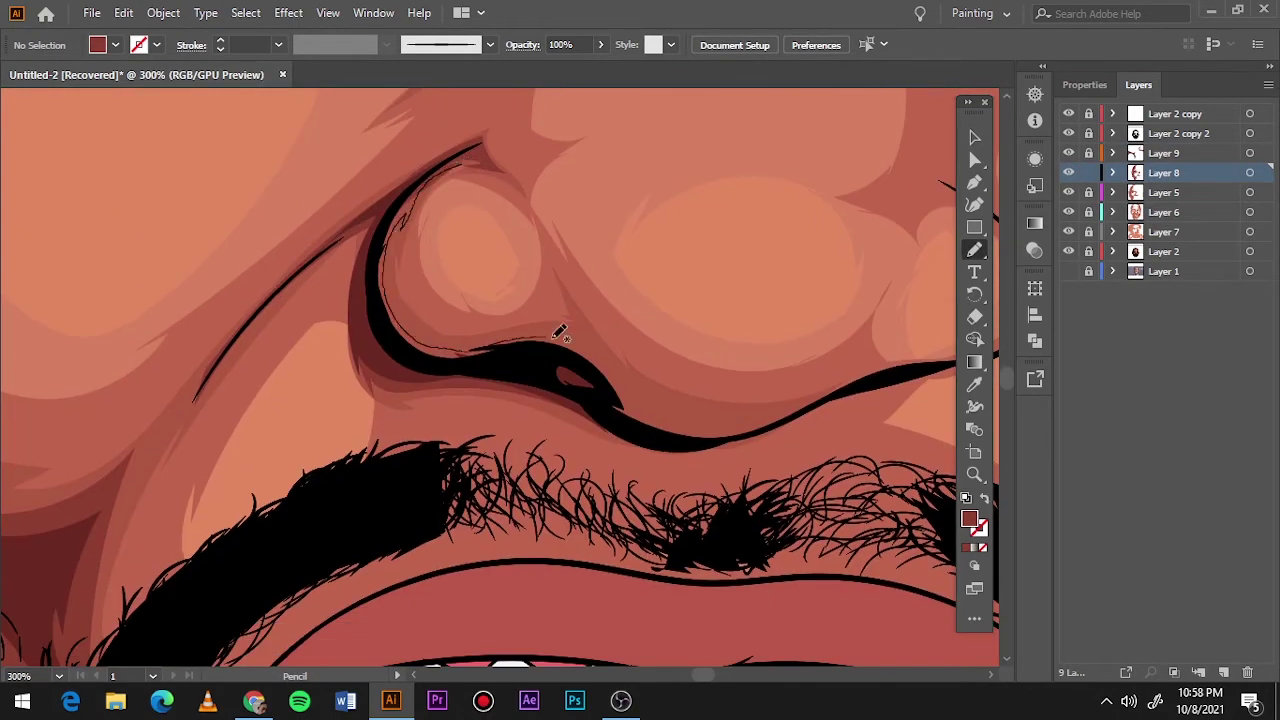
left_click_drag(391, 214, 806, 400)
scroll(486, 157, "down", 2)
scroll(537, 423, "down", 2)
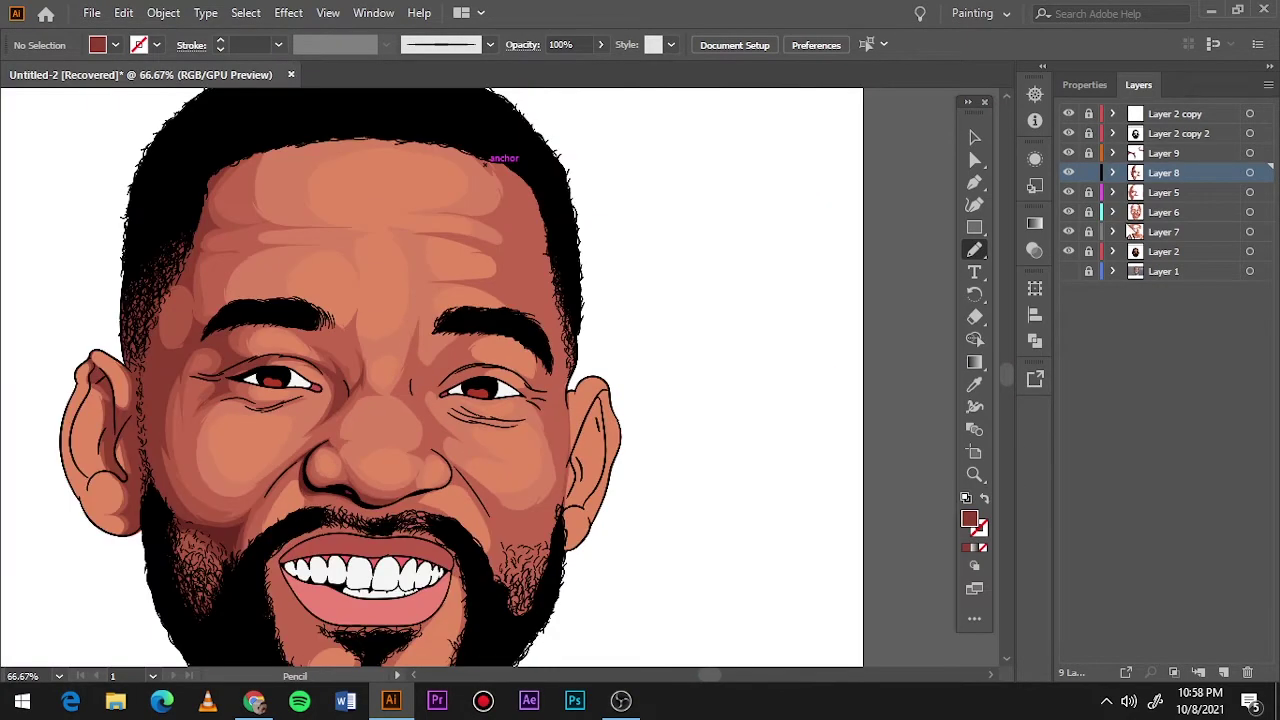
- Toggle Layer 5 to compare the shading and select its cheek and mouth shapes
left_click(1068, 192)
left_click(1068, 192)
scroll(385, 430, "up", 2)
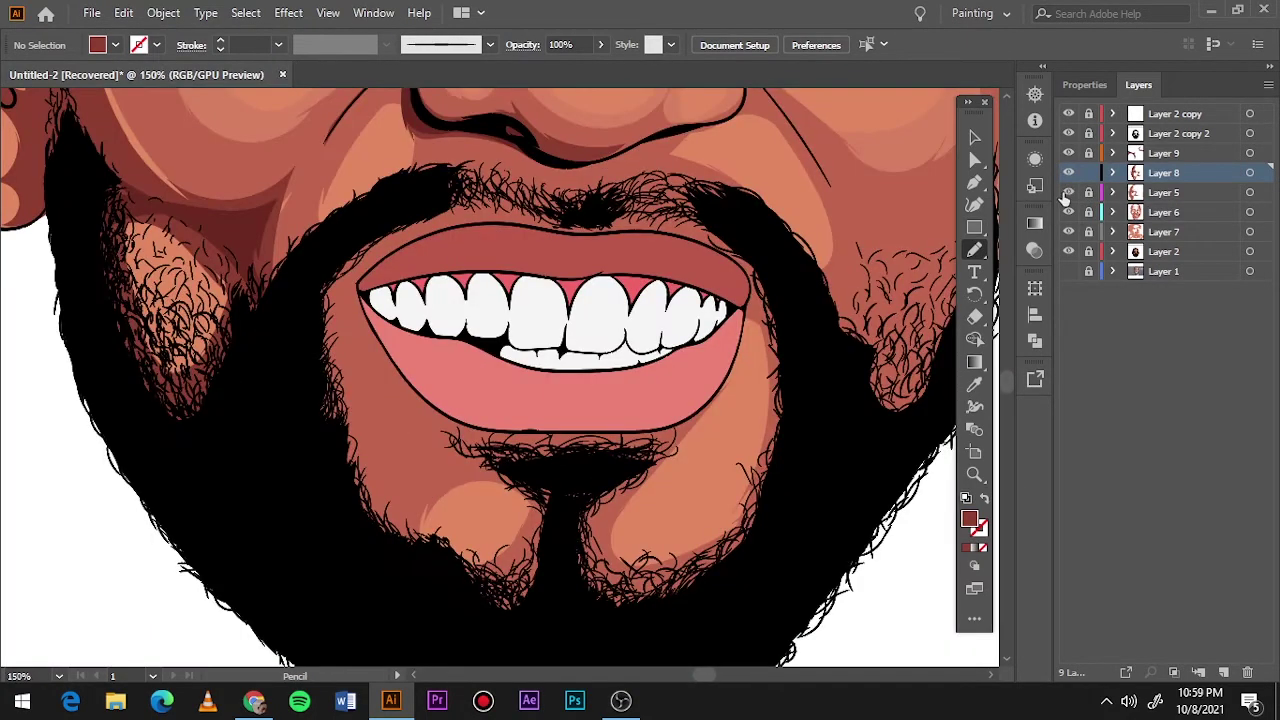
scroll(385, 430, "up", 2)
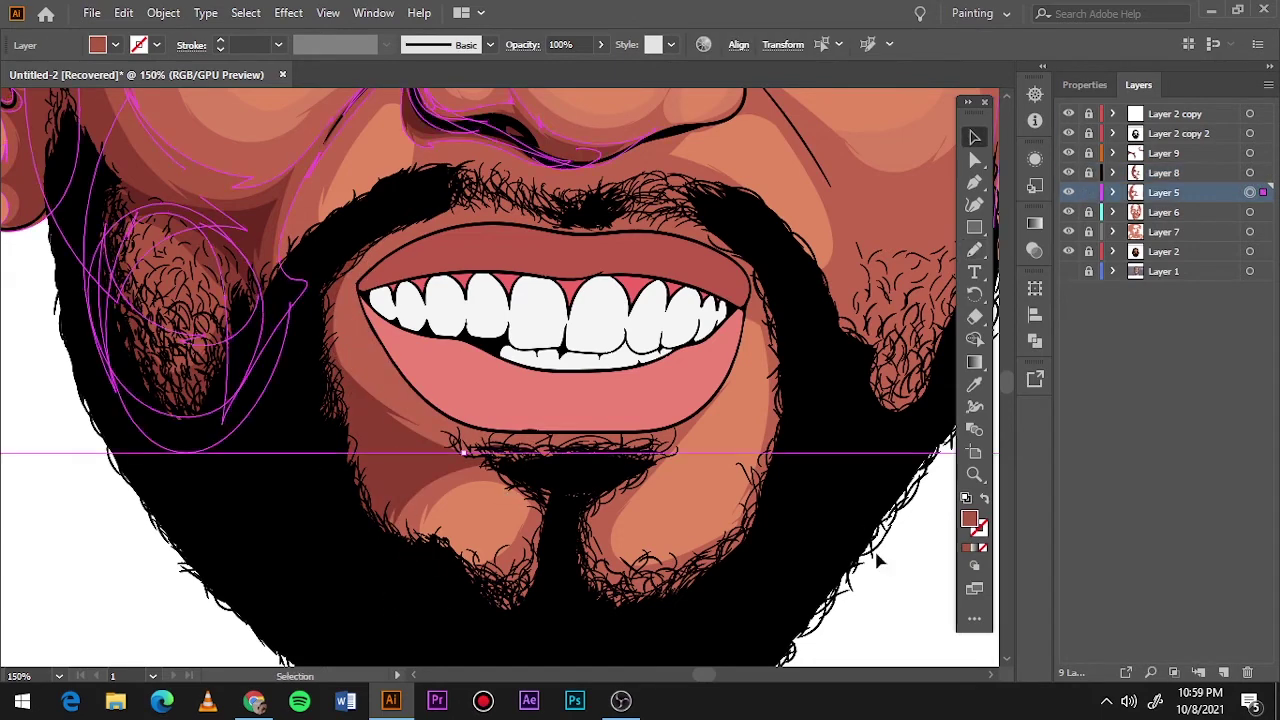
left_click_drag(415, 215, 355, 310)
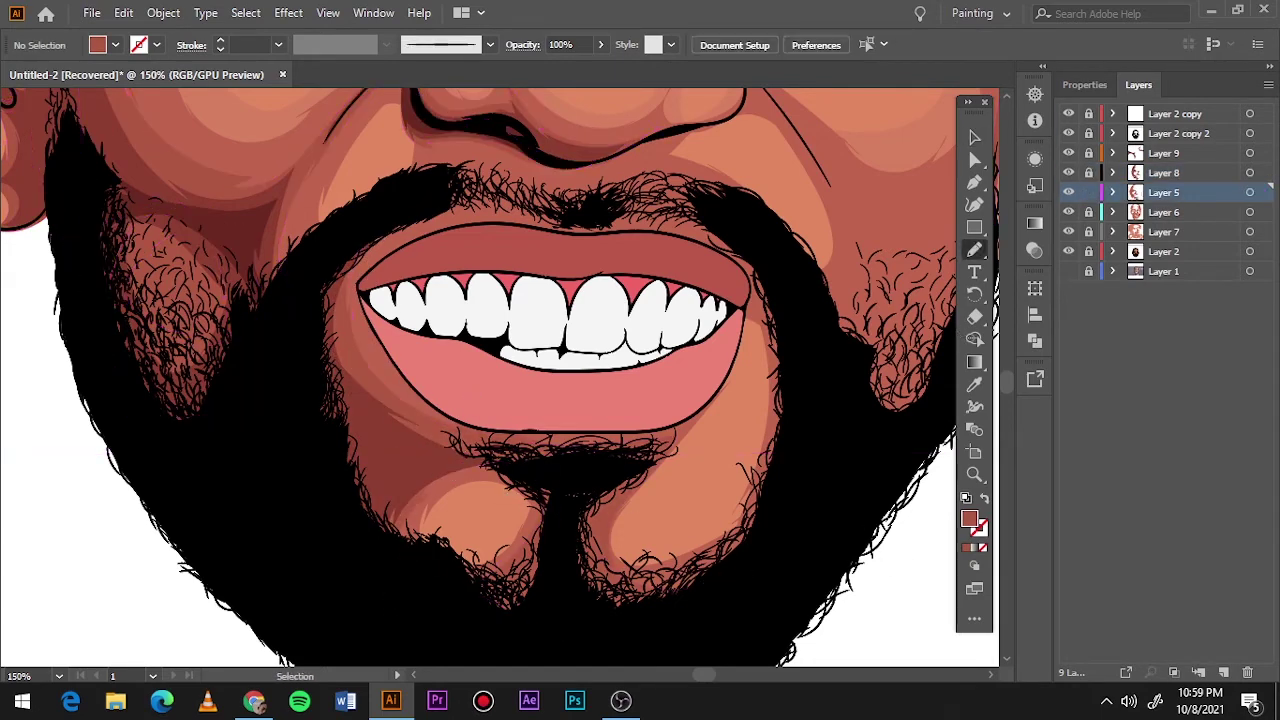
key("ctrl+0")
- Draw a thin stroke down the cheek beside the ear on Layer 8, then lock it and target Layer 9
scroll(640, 366, "up", 10)
left_click(1163, 172)
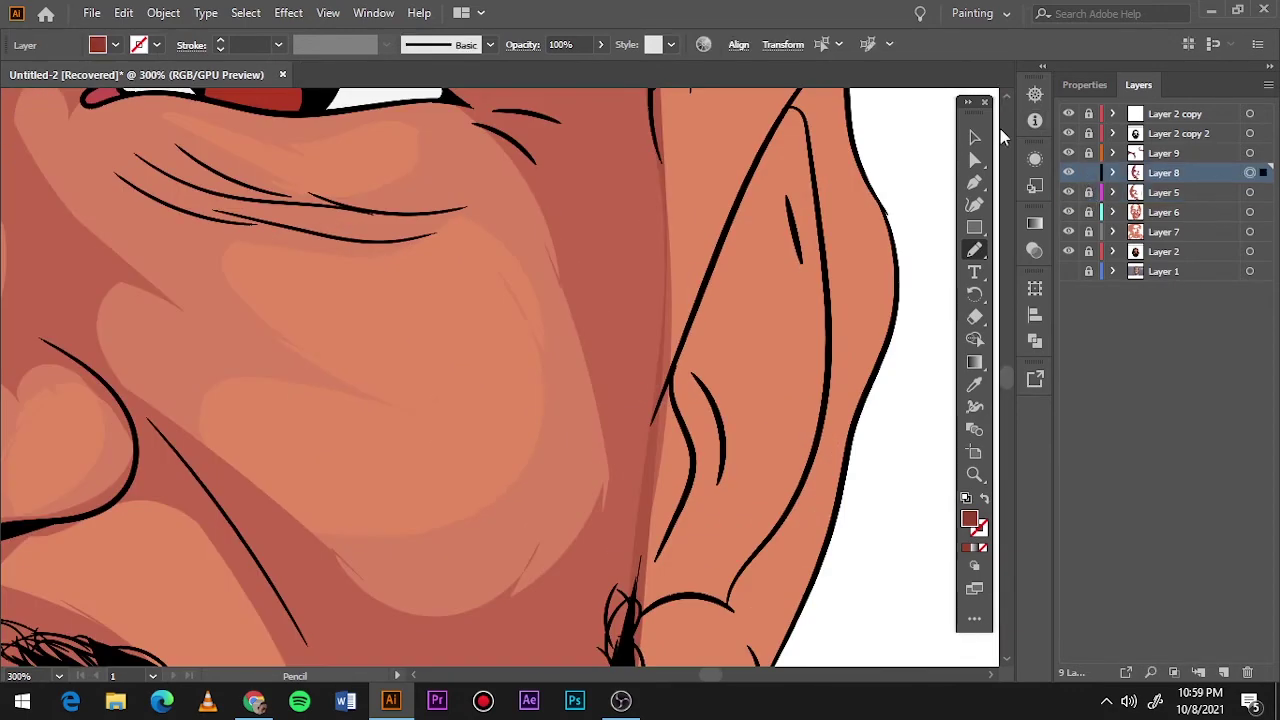
scroll(929, 140, "up", 3)
scroll(929, 140, "up", 1)
left_click_drag(746, 143, 741, 466)
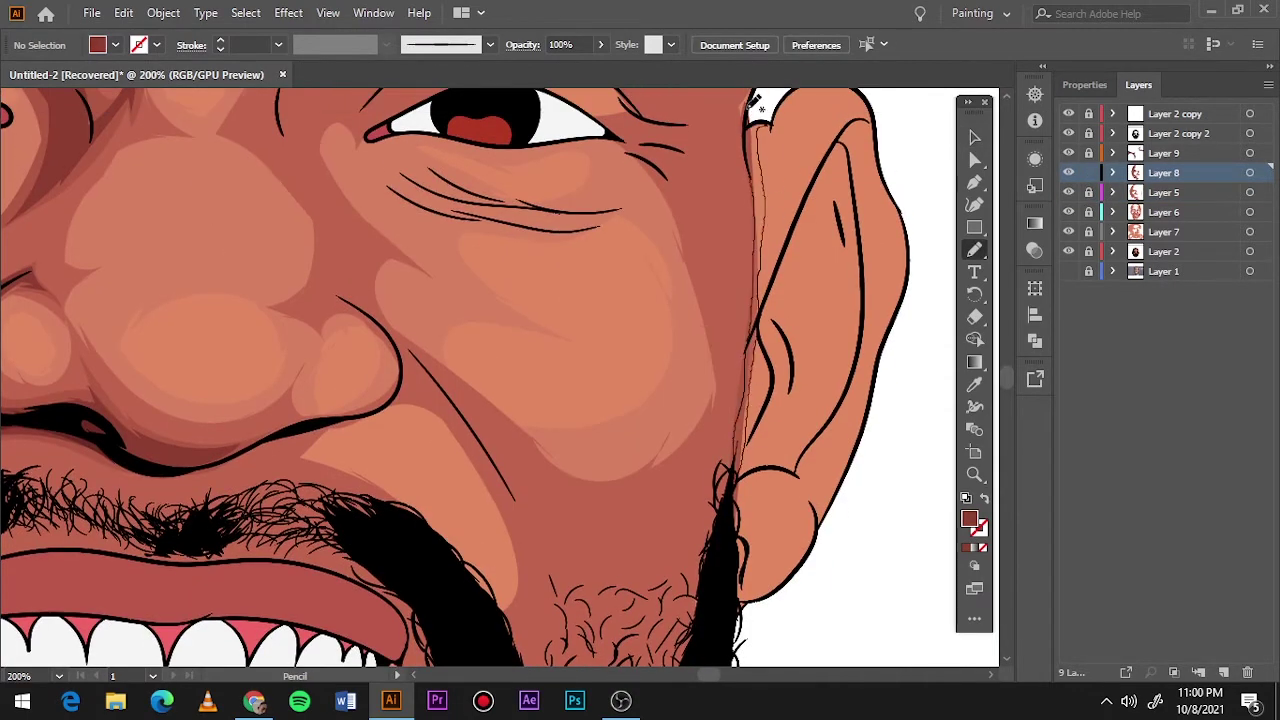
left_click(1089, 153)
left_click(1163, 153)
left_click(1089, 172)
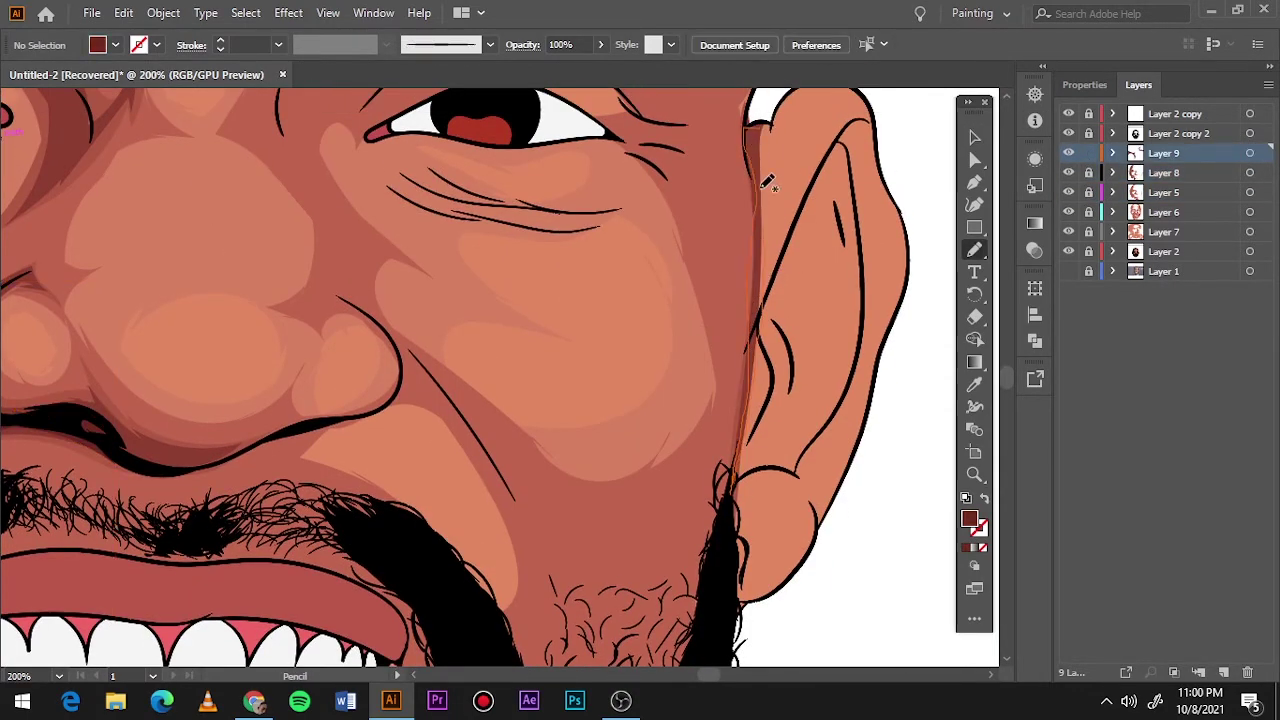
key("ctrl+0")
- Add a new layer for forehead shading and set a lighter red fill
key("v")
left_click(1175, 220)
key("ctrl+l")
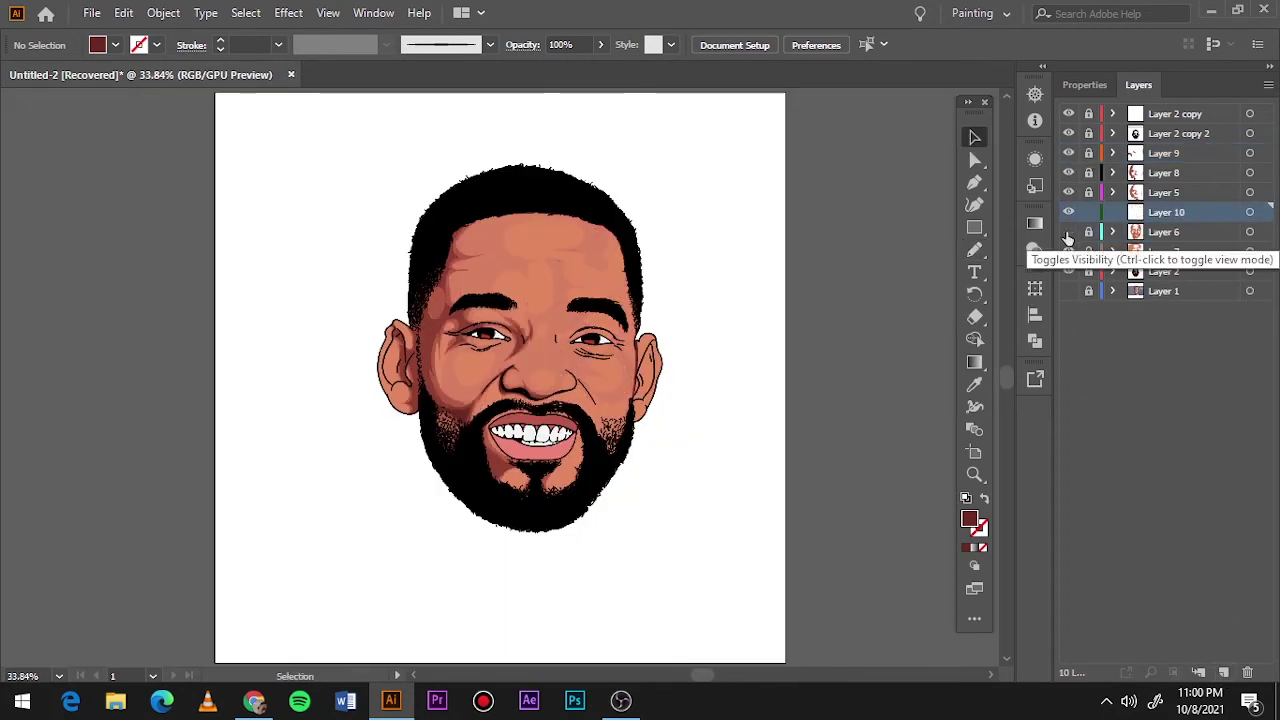
key("ctrl+1")
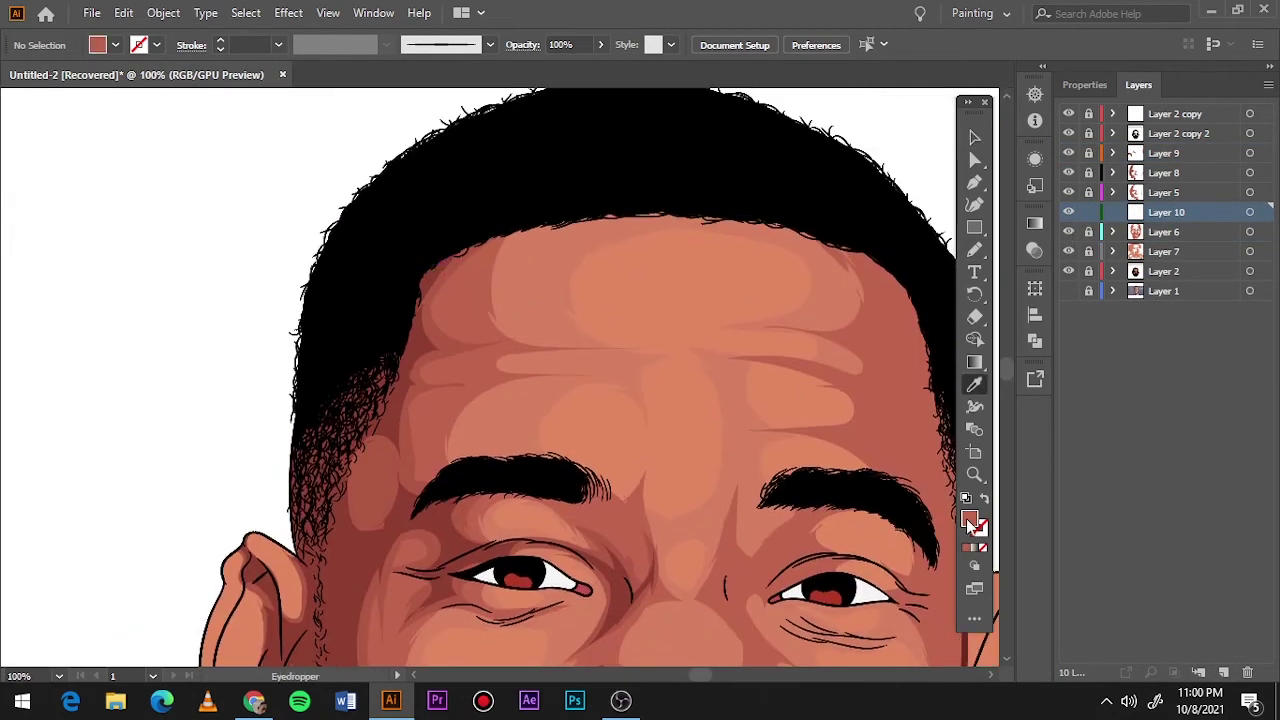
double_click(969, 519)
left_click(1086, 106)
- Draw a thin shading shape on the forehead near the hairline
scroll(477, 292, "up", 2)
key("n")
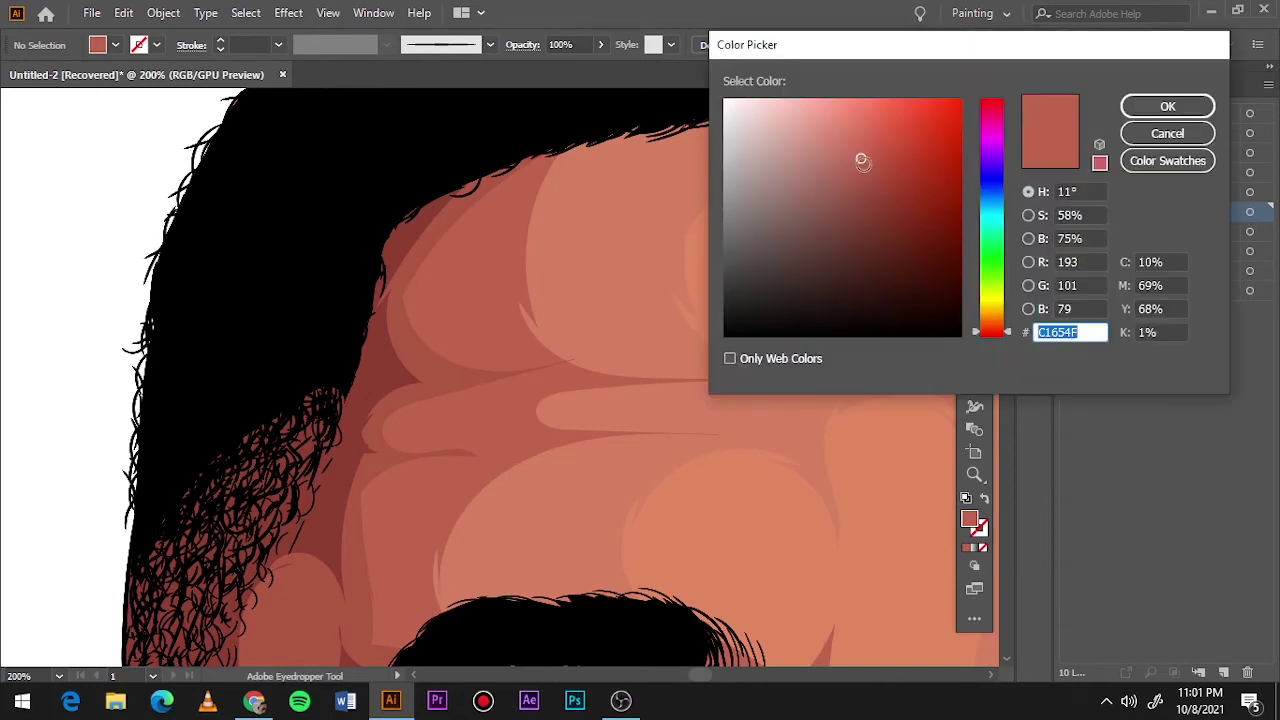
left_click_drag(461, 192, 490, 196)
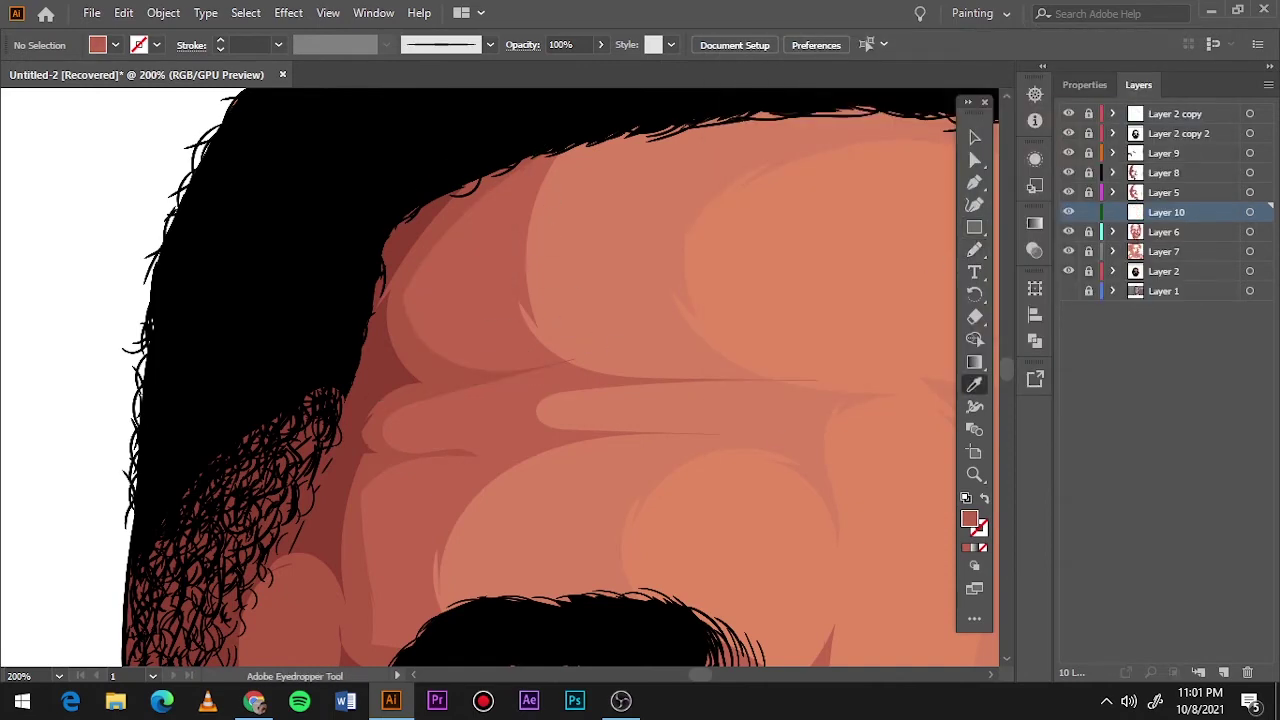
double_click(969, 519)
left_click(1171, 106)
double_click(969, 519)
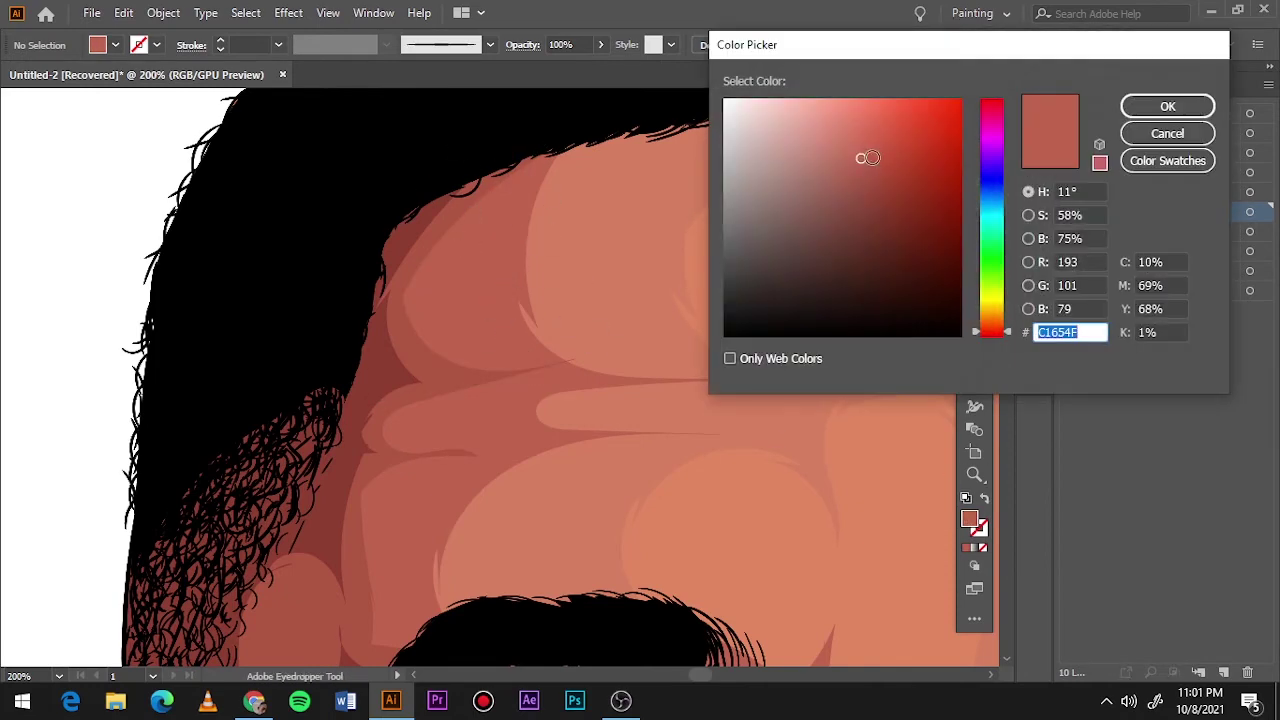
left_click(1123, 106)
- Draw a darker shading shape from the left temple toward the left eyebrow
key("i")
key("n")
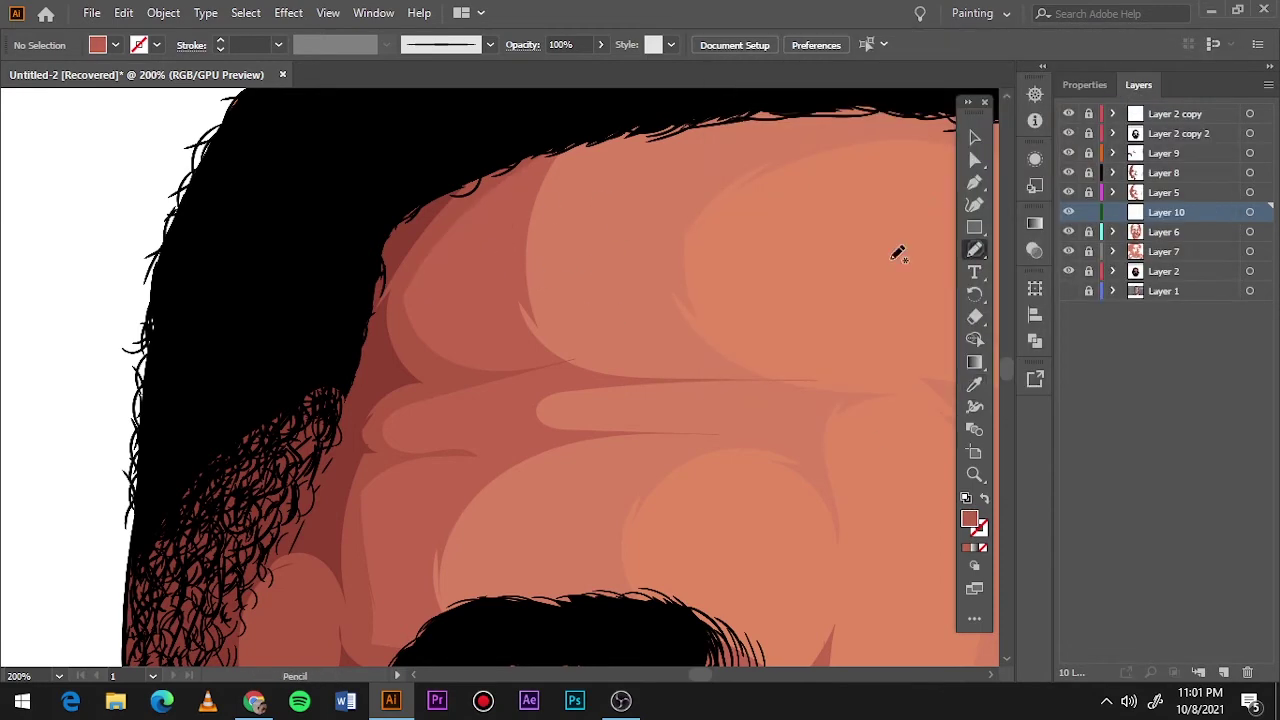
scroll(597, 189, "down", 5)
mouse_move(520, 161)
left_mouse_down()
mouse_move(588, 181)
mouse_move(380, 210)
left_mouse_up()
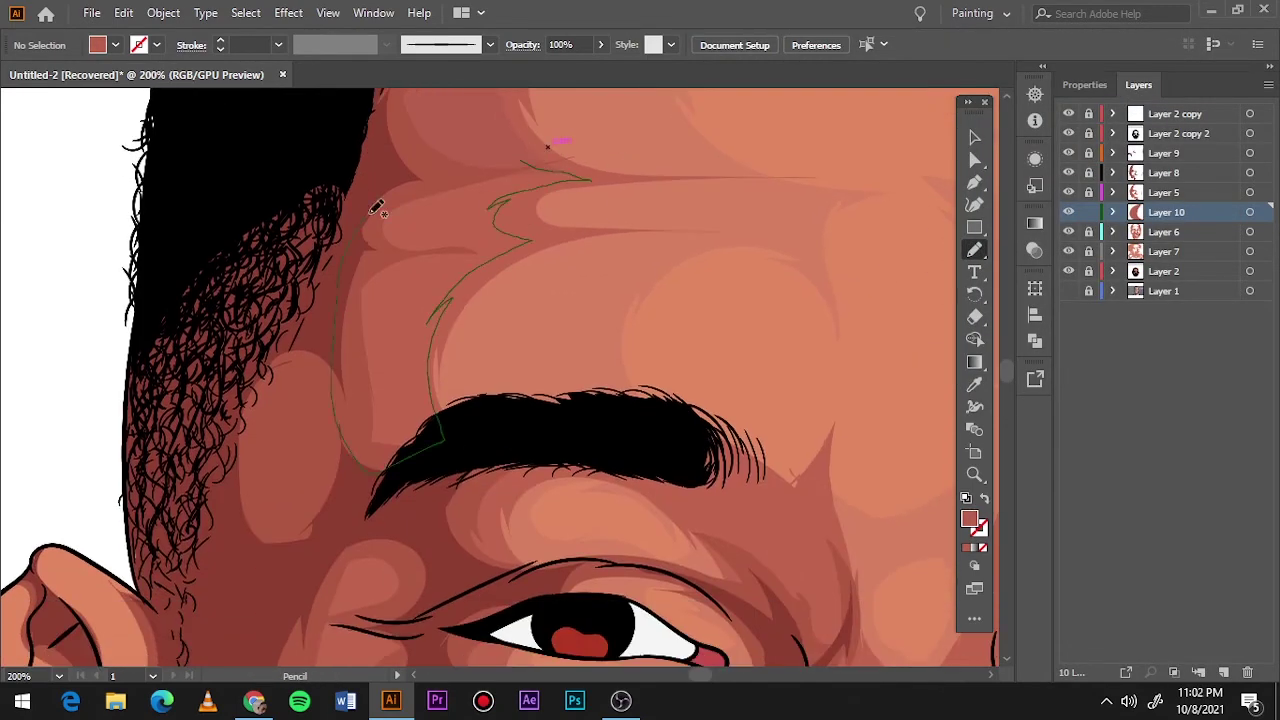
key("ctrl+0")
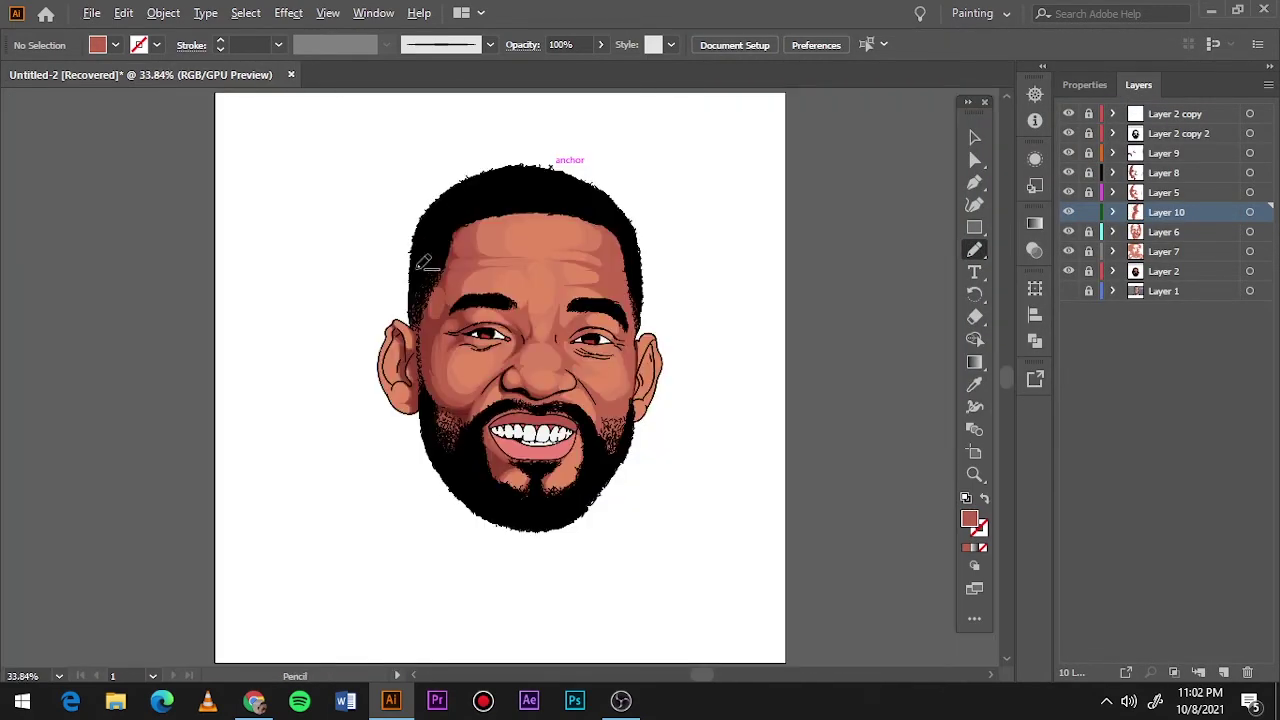
scroll(424, 262, "up", 5)
- Raise the forehead shape's brightness to 73% with Recolor Artwork, then deselect it
key("i")
left_click(703, 44)
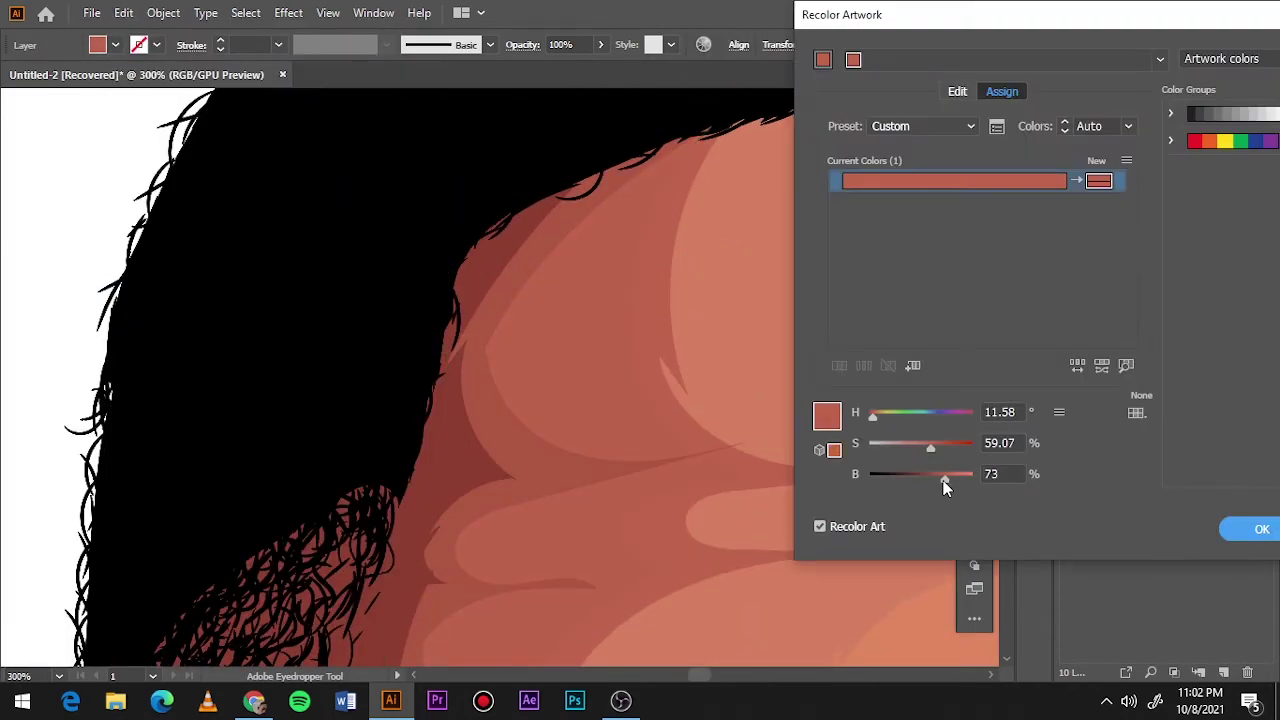
left_click_drag(942, 480, 932, 447)
left_click(1262, 529)
key("ctrl+0")
key("v")
left_click(915, 218)
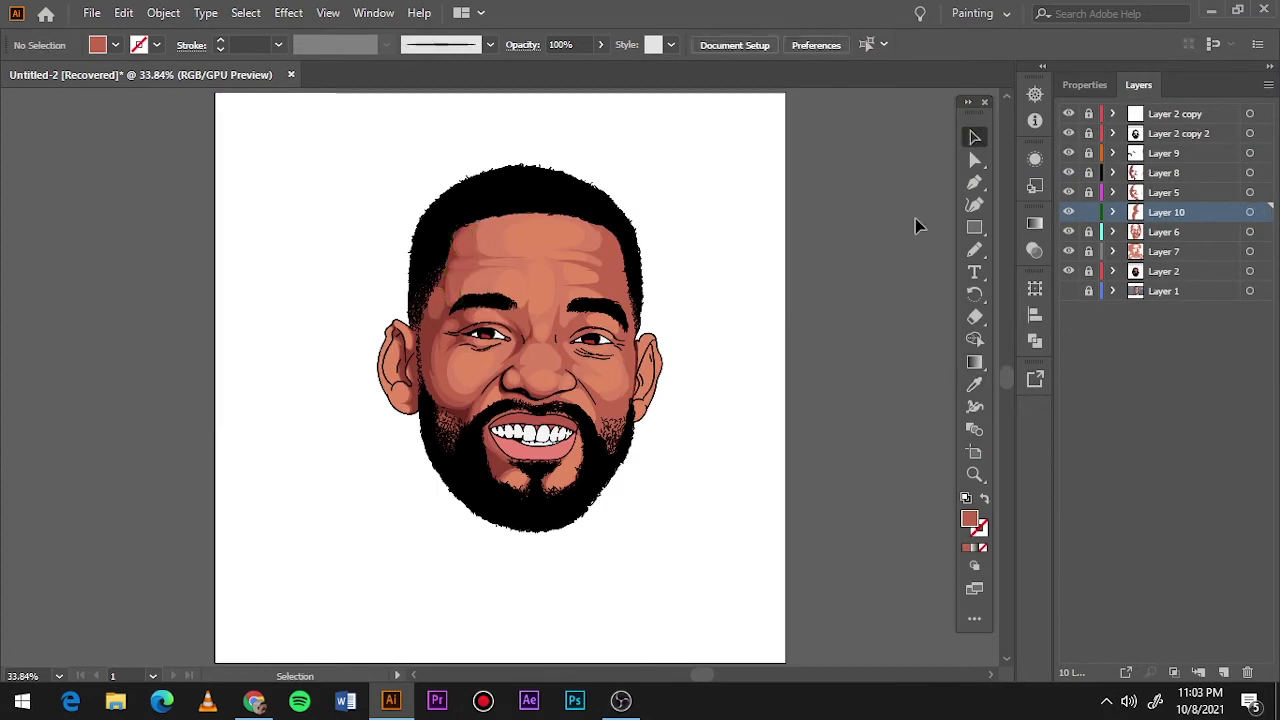
scroll(462, 397, "up", 4)
scroll(462, 397, "up", 2)
key("n")
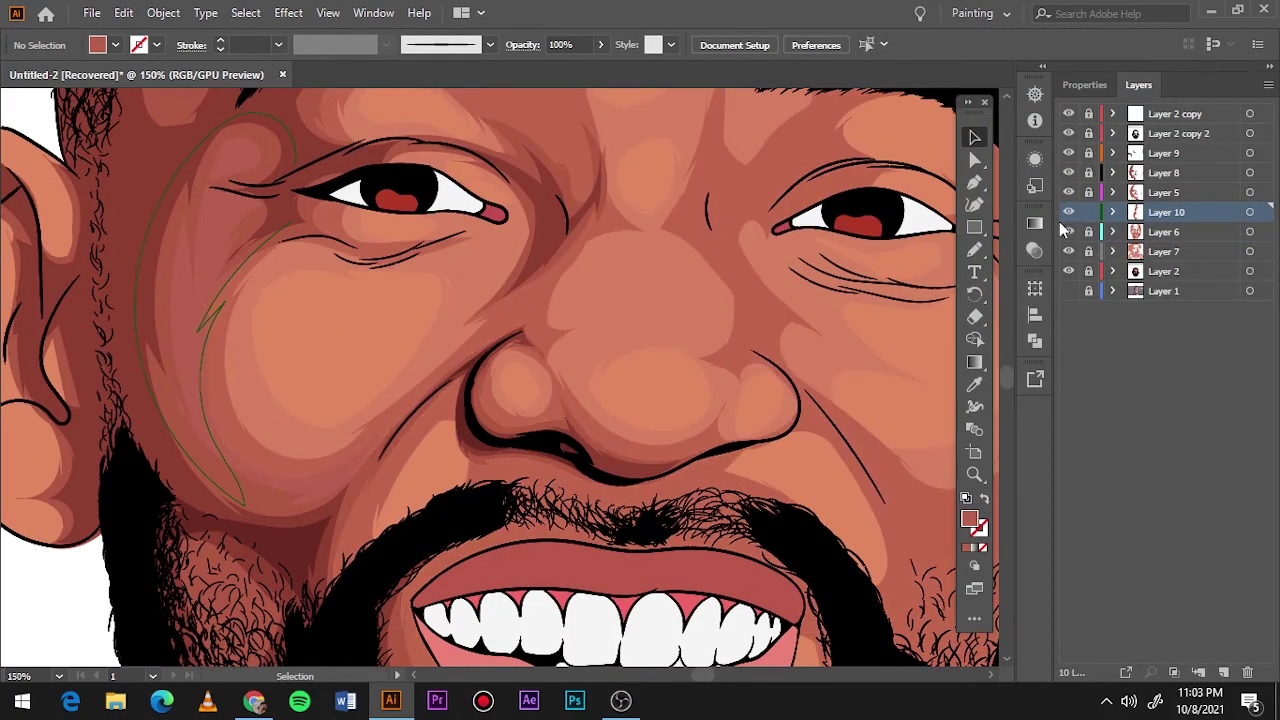
- Draw shading shapes on the left cheek and beside the nose and mouth
key("n")
left_click_drag(510, 303, 488, 346)
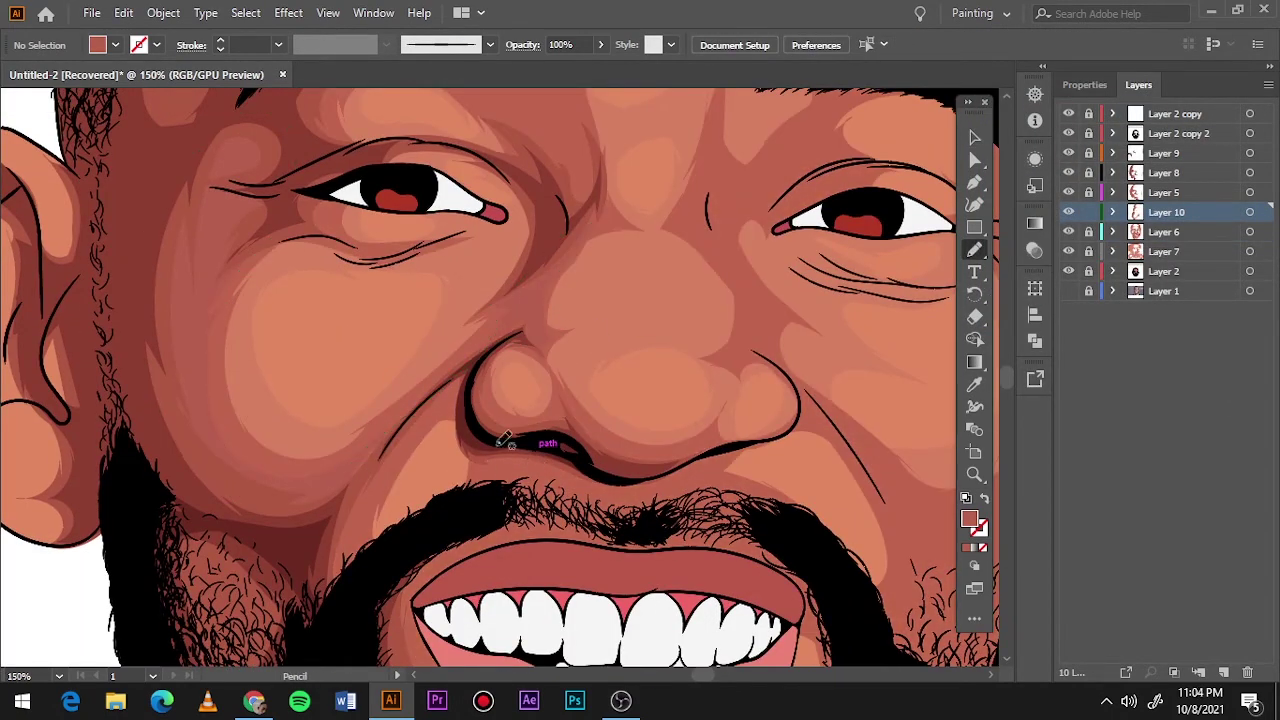
left_click_drag(588, 562, 602, 566)
scroll(512, 318, "up", 5)
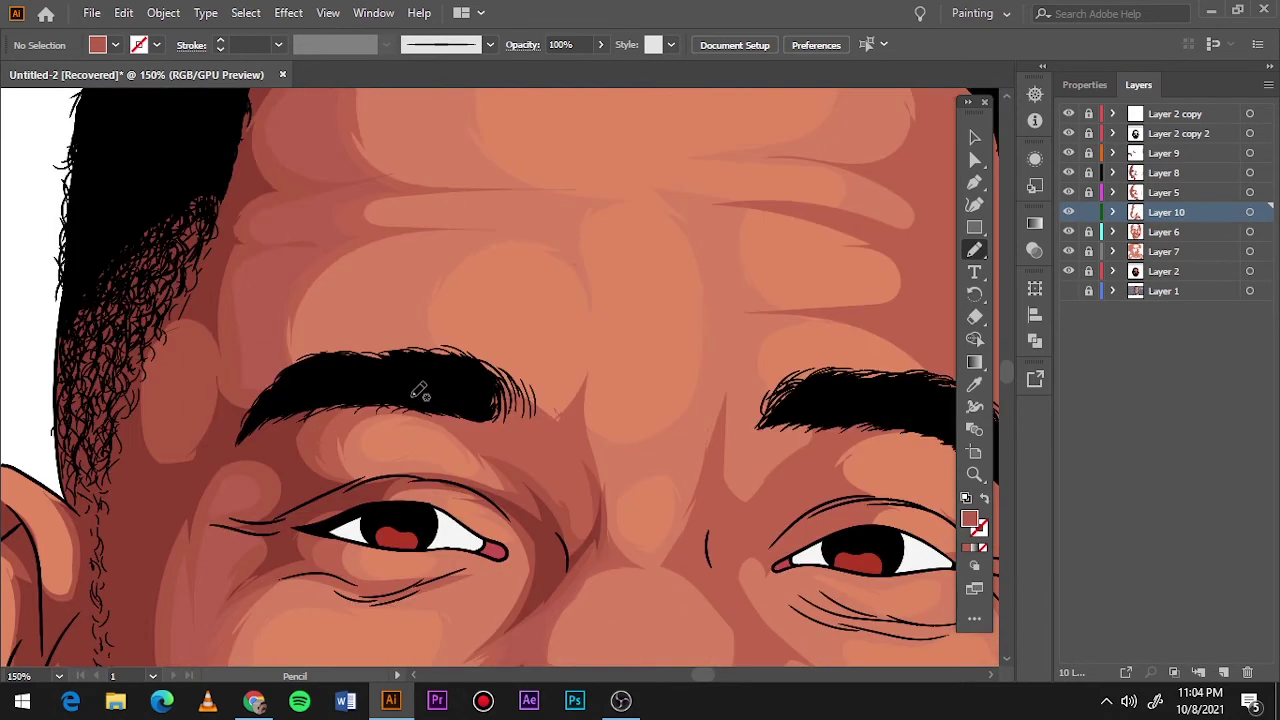
left_click_drag(420, 388, 575, 485)
key("ctrl+0")
scroll(803, 320, "up", 5)
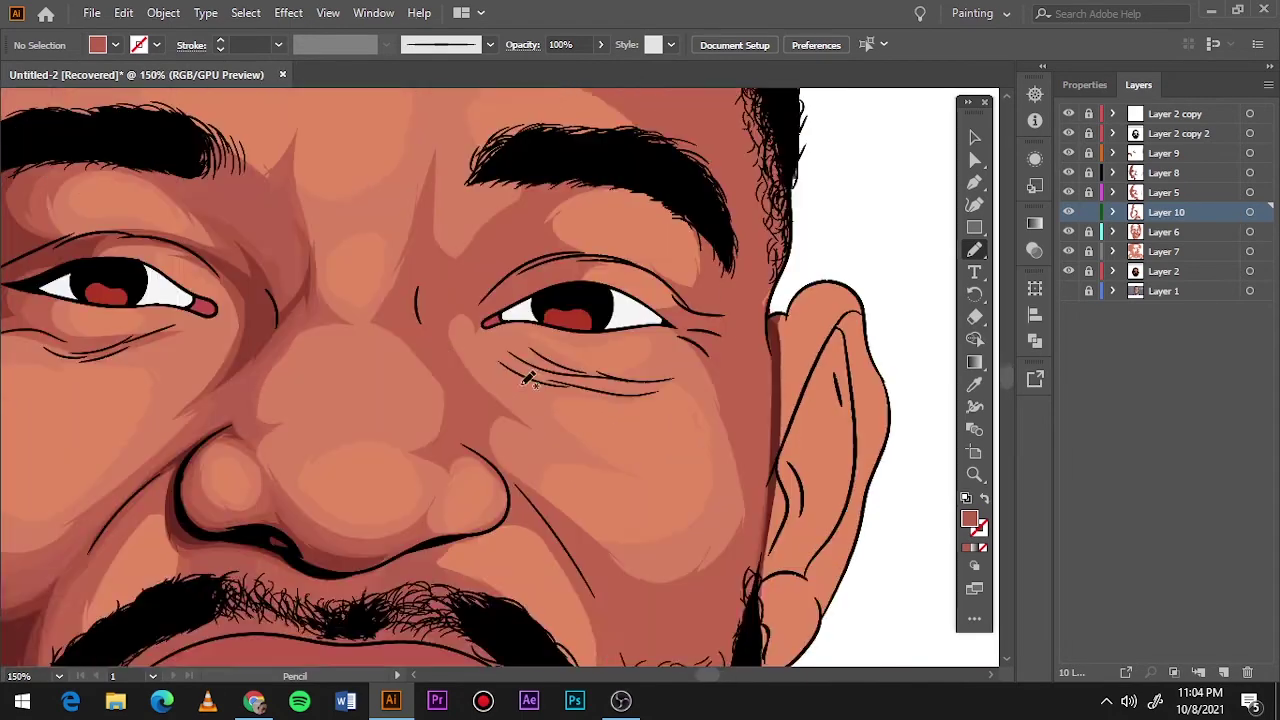
- Draw shading under the right eye, between the eyes, and down the right cheek along the jaw
left_click_drag(418, 408, 424, 384)
left_click_drag(543, 252, 426, 395)
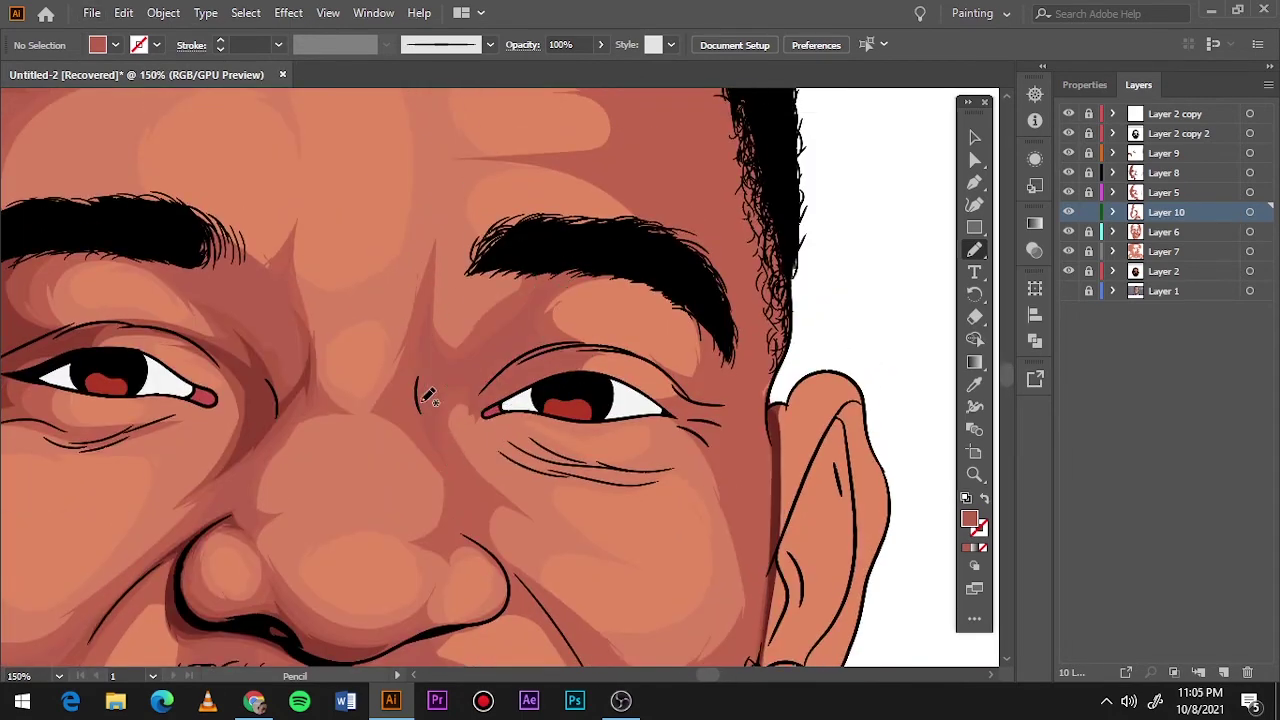
key("ctrl+0")
scroll(633, 415, "up", 5)
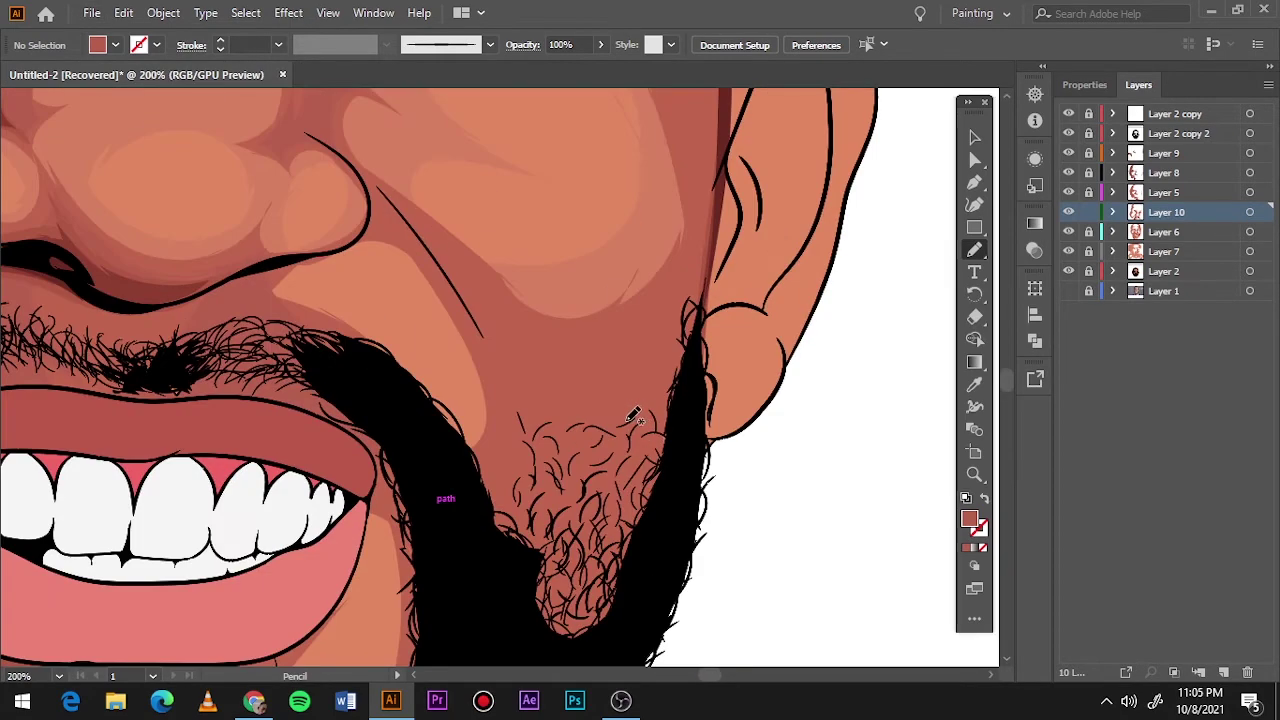
left_click_drag(356, 164, 568, 328)
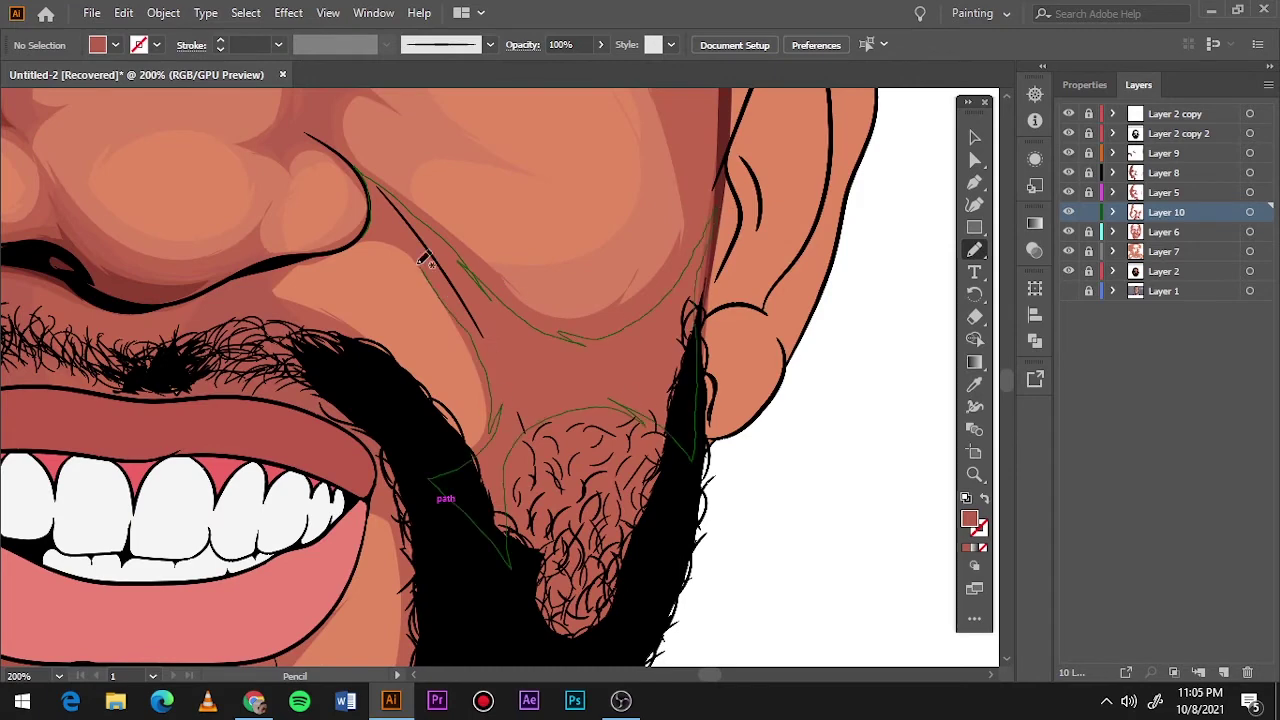
mouse_move(646, 416)
left_mouse_down()
mouse_move(556, 555)
mouse_move(626, 556)
left_mouse_up()
key("ctrl+0")
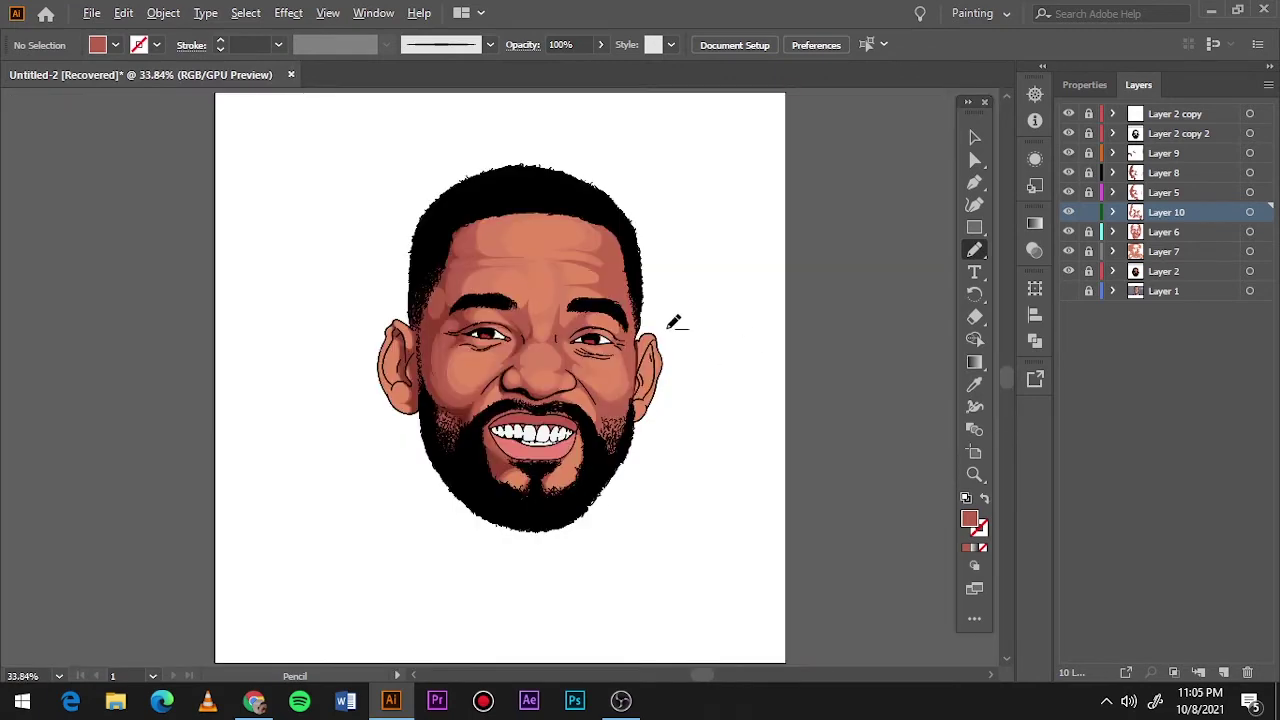
scroll(673, 322, "up", 4)
- Draw shading beside the right eye and a darker shape on the forehead by the hairline
left_click_drag(590, 335, 590, 338)
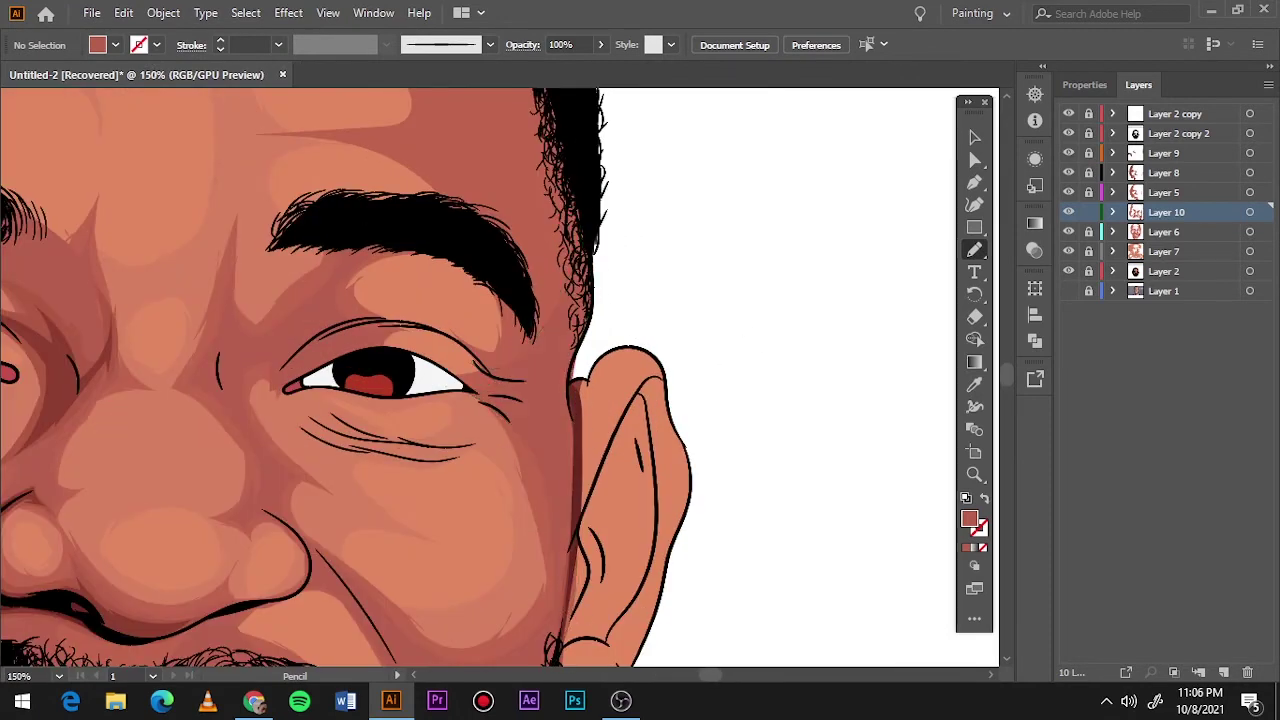
scroll(590, 338, "up", 5)
left_click_drag(372, 112, 432, 186)
left_click_drag(388, 337, 390, 140)
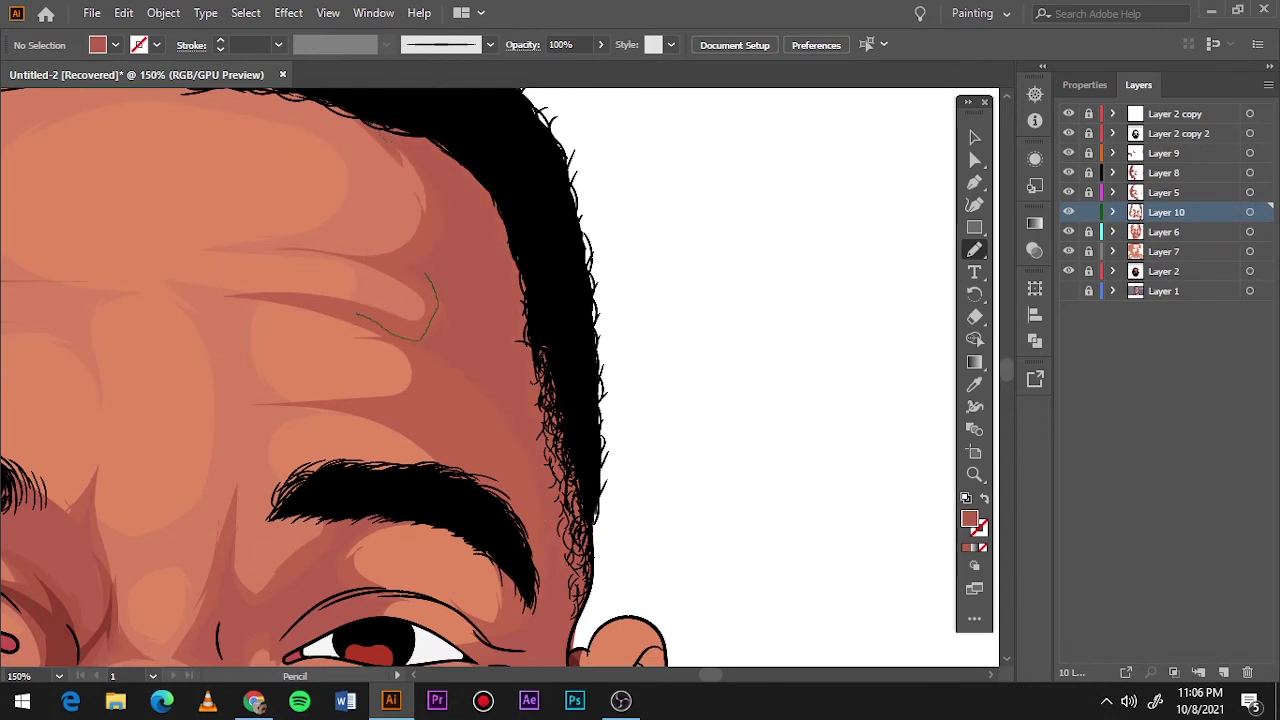
key("ctrl+0")
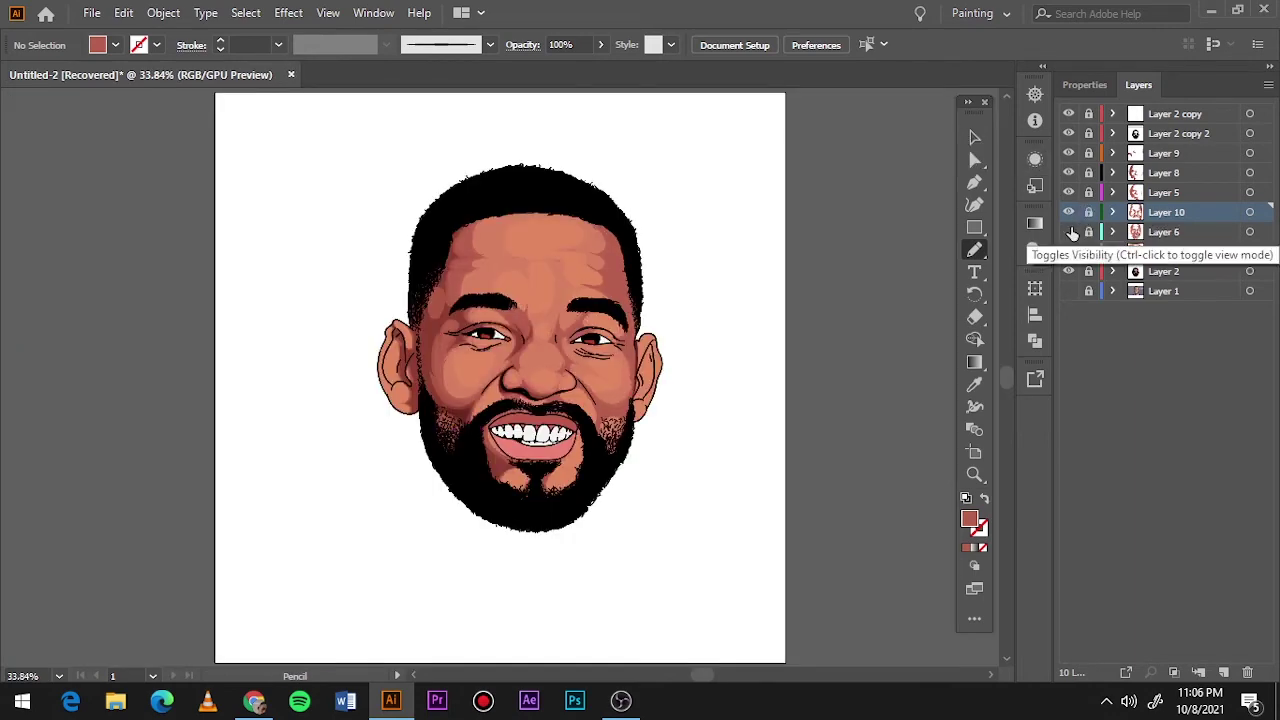
- Add a new layer above Layer 7 and set a new highlight fill colour
left_click(1170, 251)
left_click(1224, 672)
key("ctrl+plus")
key("ctrl+plus")
key("ctrl+plus")
scroll(500, 377, "up", 1)
key("i")
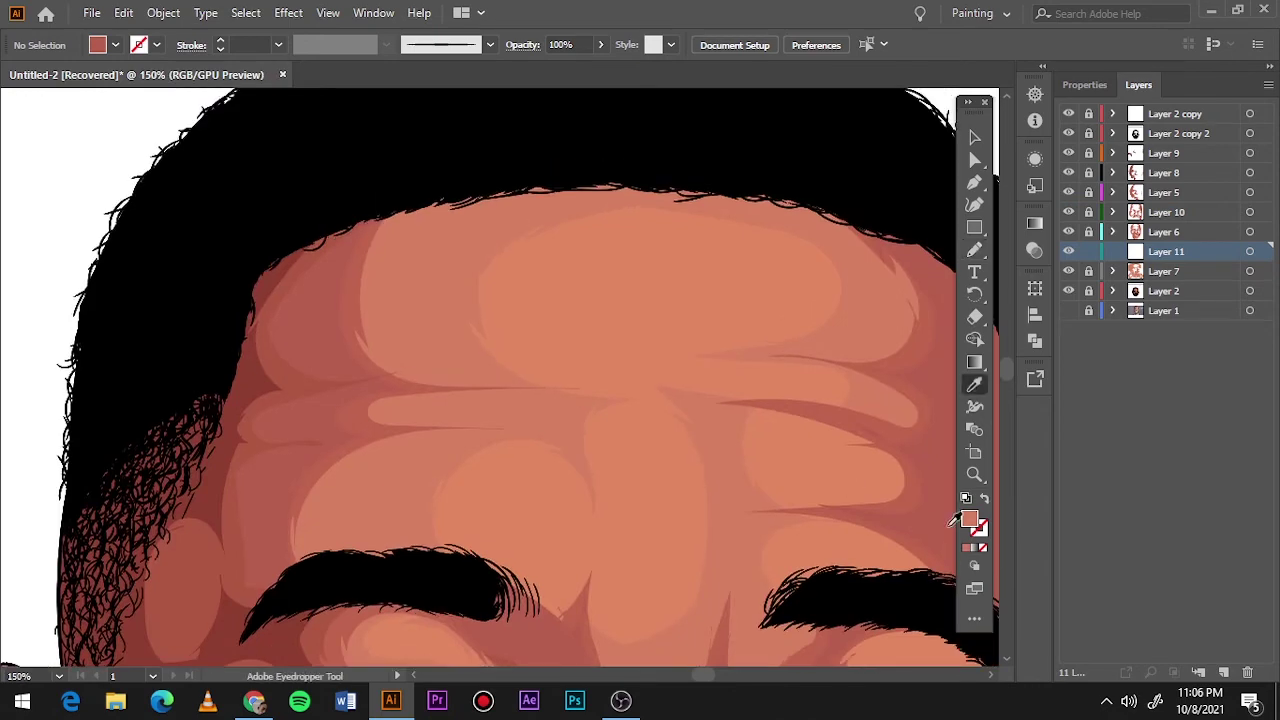
double_click(969, 519)
left_click(1183, 133)
key("n")
- Draw highlight shapes across the forehead and under the left eye
left_click_drag(556, 402, 540, 395)
left_click_drag(450, 368, 520, 380)
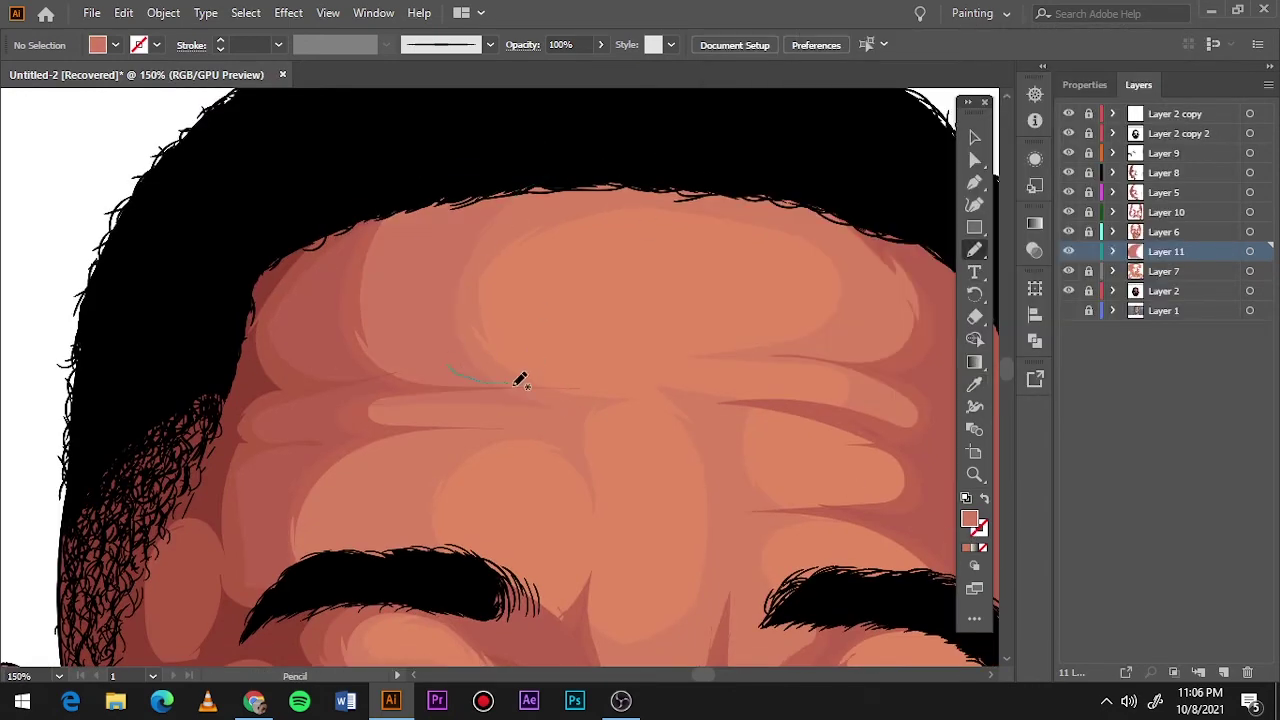
key("ctrl+0")
scroll(471, 391, "up", 5)
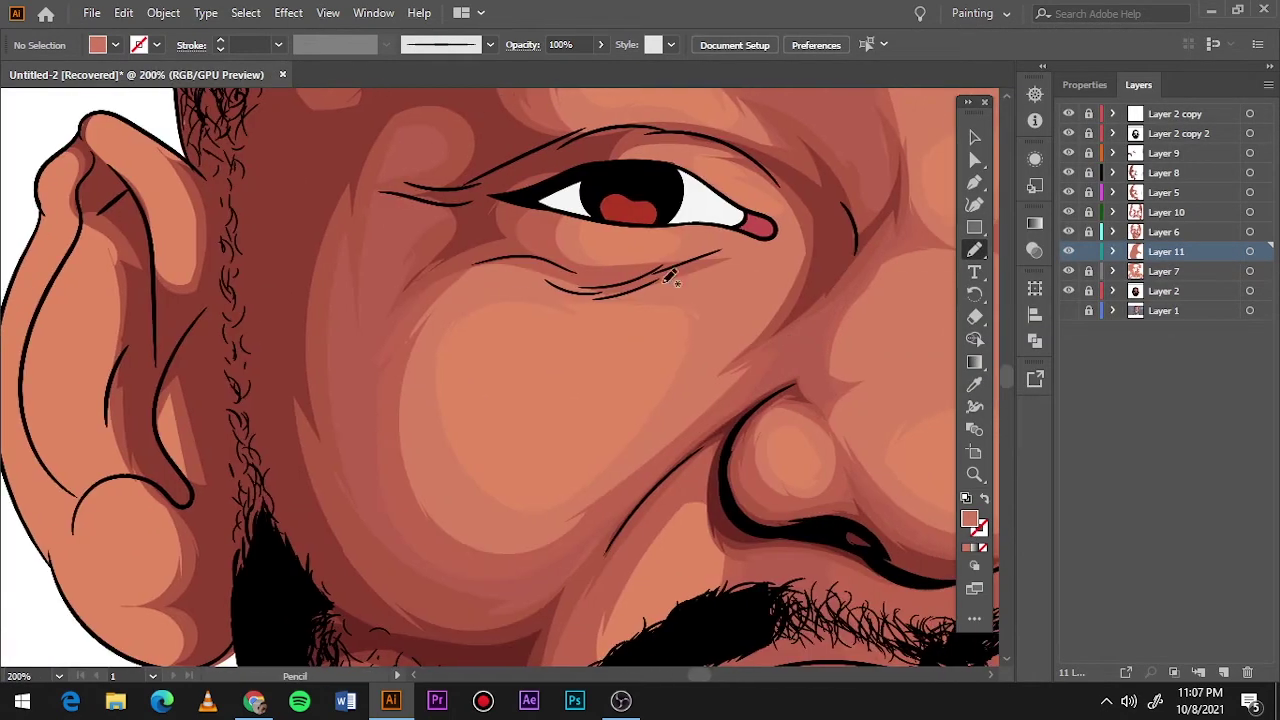
left_click_drag(707, 388, 524, 526)
key("ctrl+0")
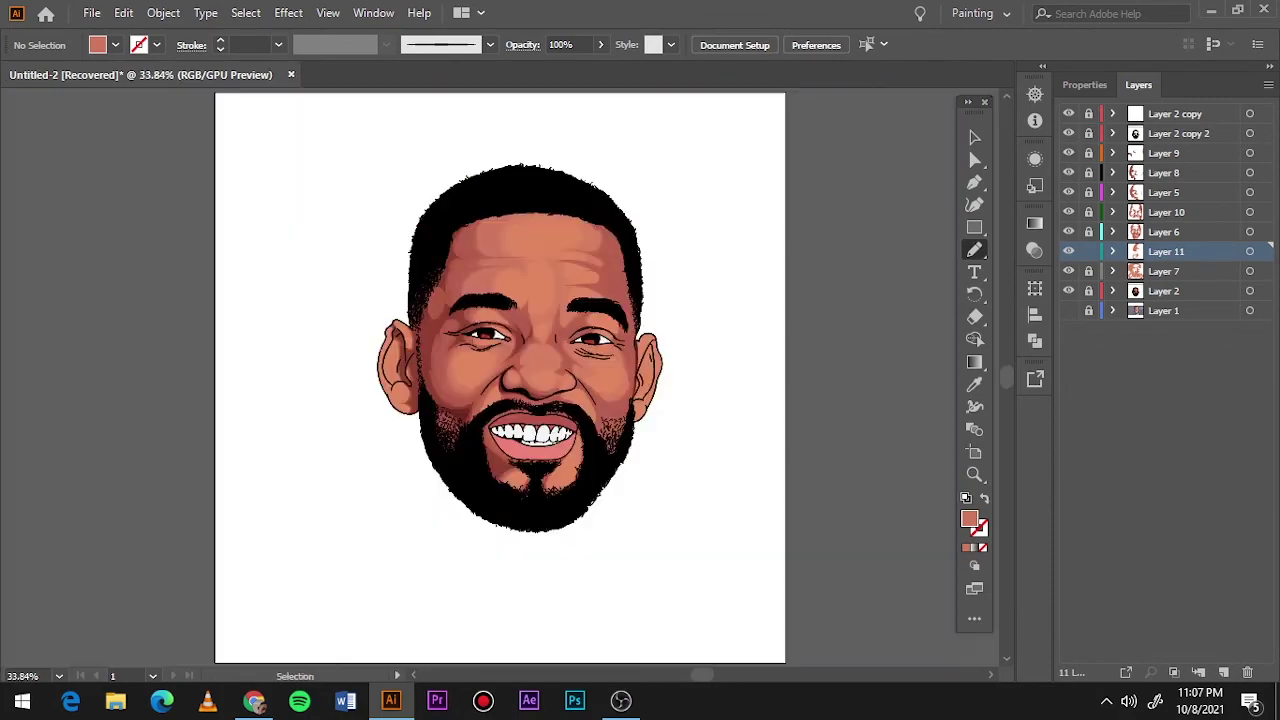
scroll(629, 234, "up", 3)
scroll(436, 452, "up", 3)
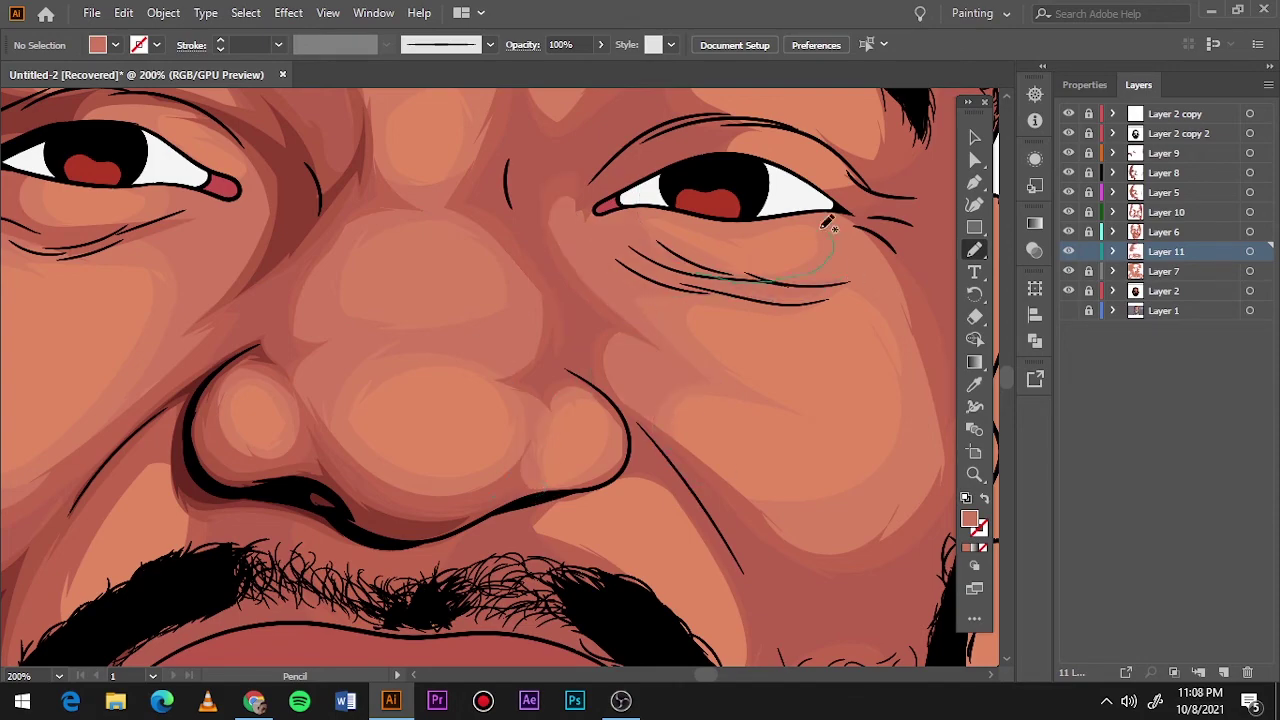
- Hide Layer 1 and review the drawing across the whole face
key("ctrl+0")
scroll(281, 524, "up", 3)
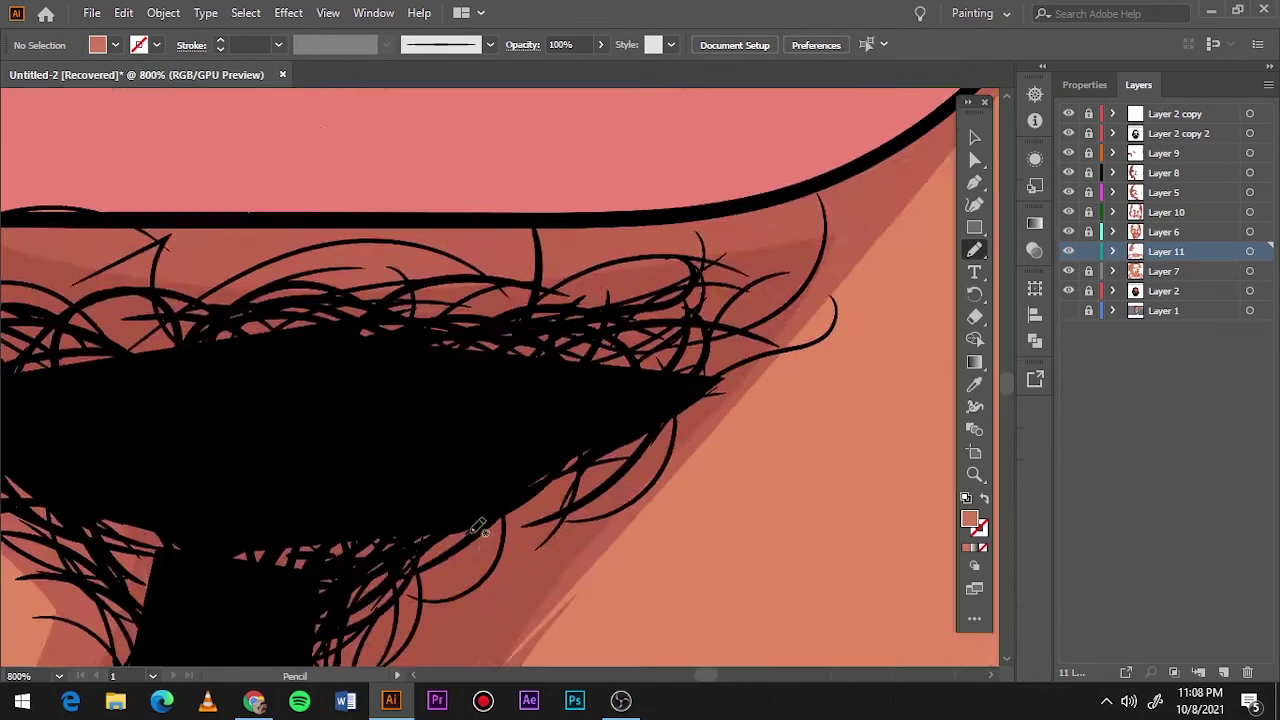
scroll(281, 524, "up", 1)
scroll(330, 535, "down", 2)
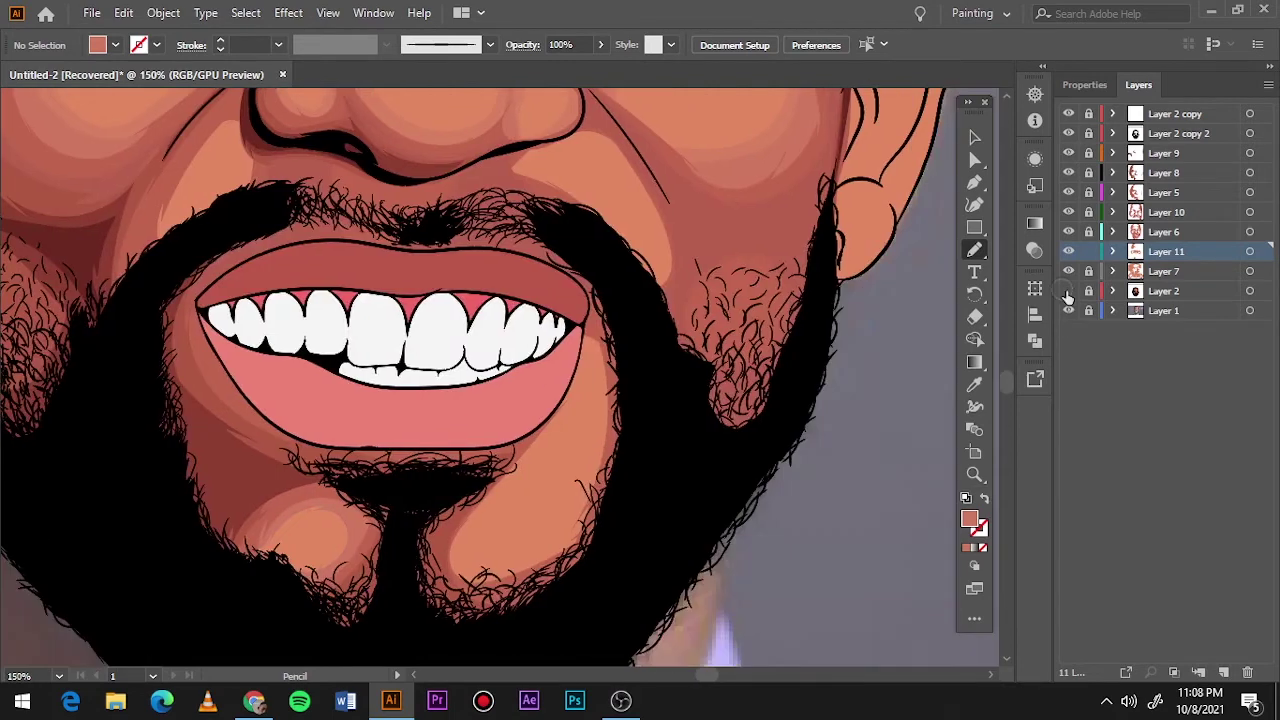
left_click(1068, 310)
key("ctrl+0")
scroll(392, 552, "up", 4)
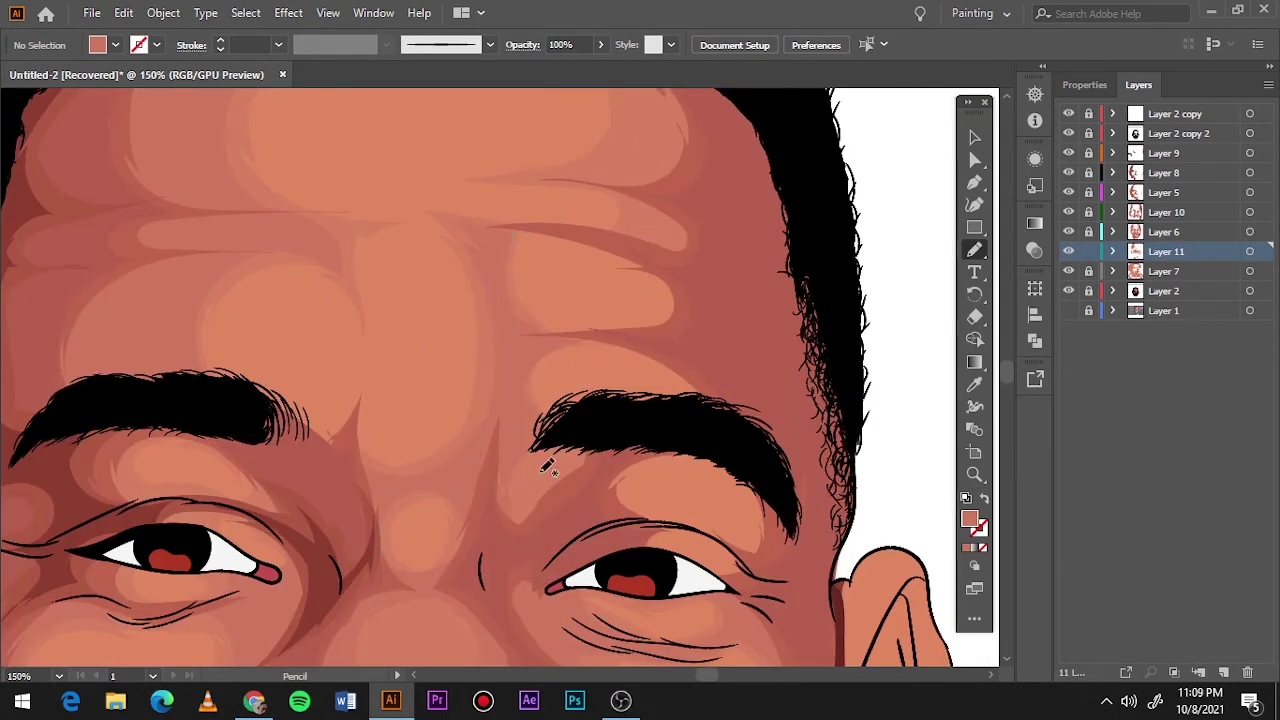
scroll(547, 466, "up", 3)
key("ctrl+0")
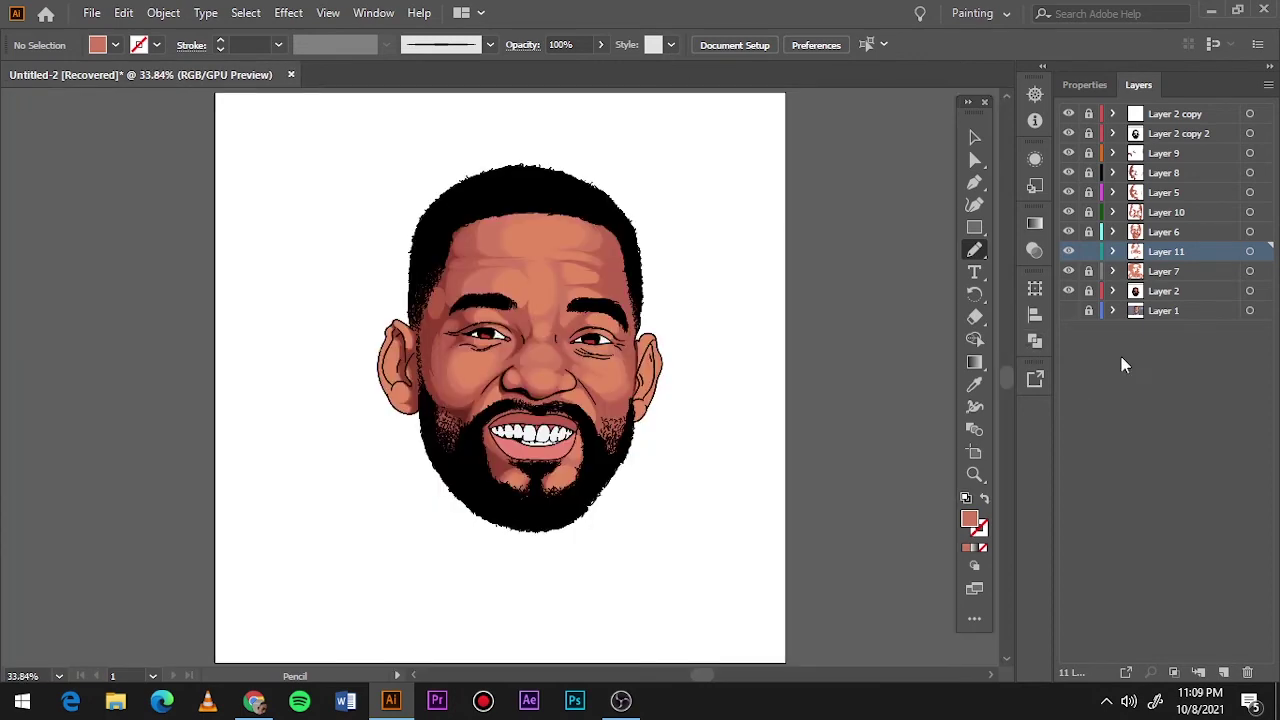
- Draw a shading shape on the chin on Layer 7, then add a new layer
left_click(1200, 271)
scroll(651, 409, "up", 5)
left_click_drag(488, 462, 566, 440)
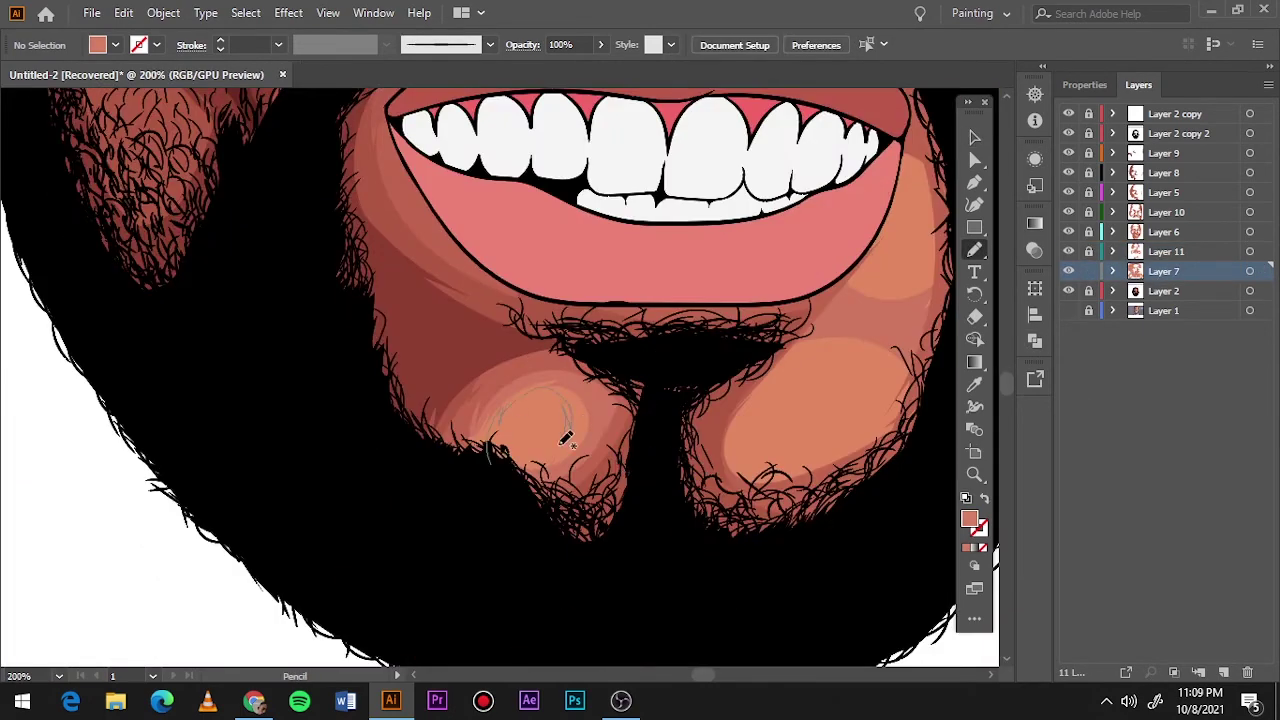
scroll(710, 365, "right", 3)
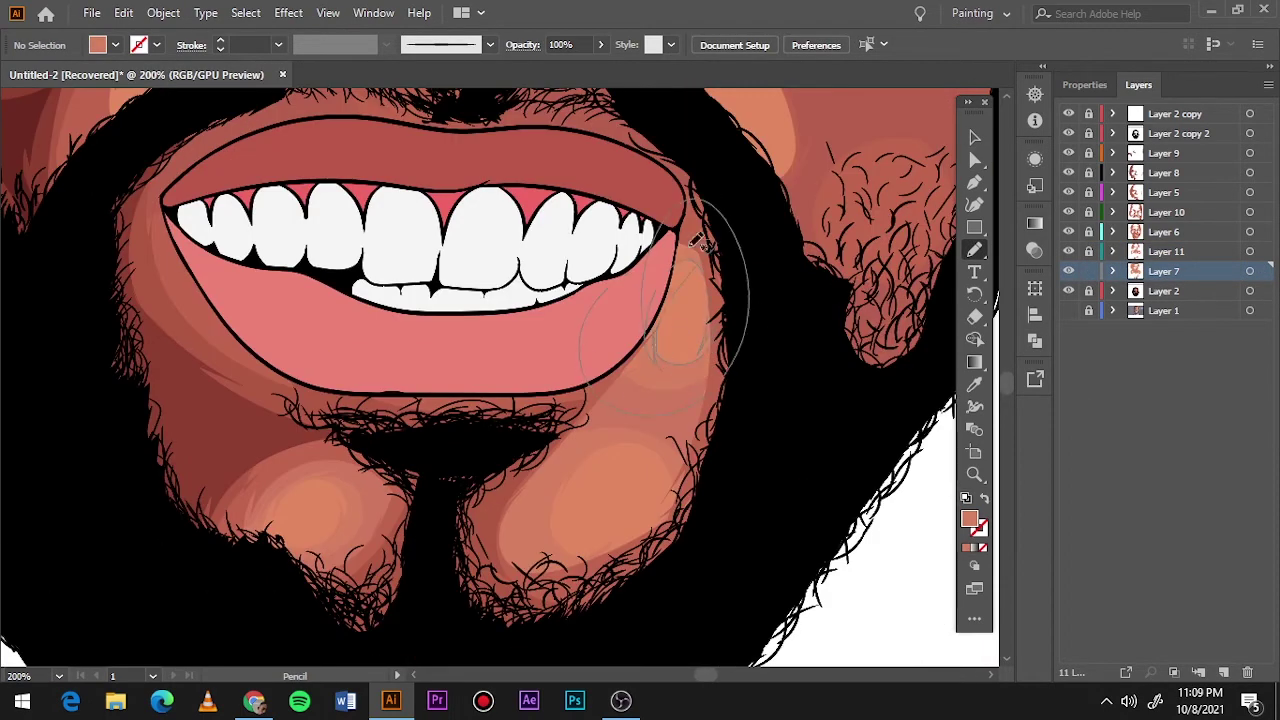
key("ctrl+0")
key("ctrl+l")
scroll(540, 338, "up", 3)
- Pick a lighter orange skin tone for the fill and add a new layer
double_click(969, 519)
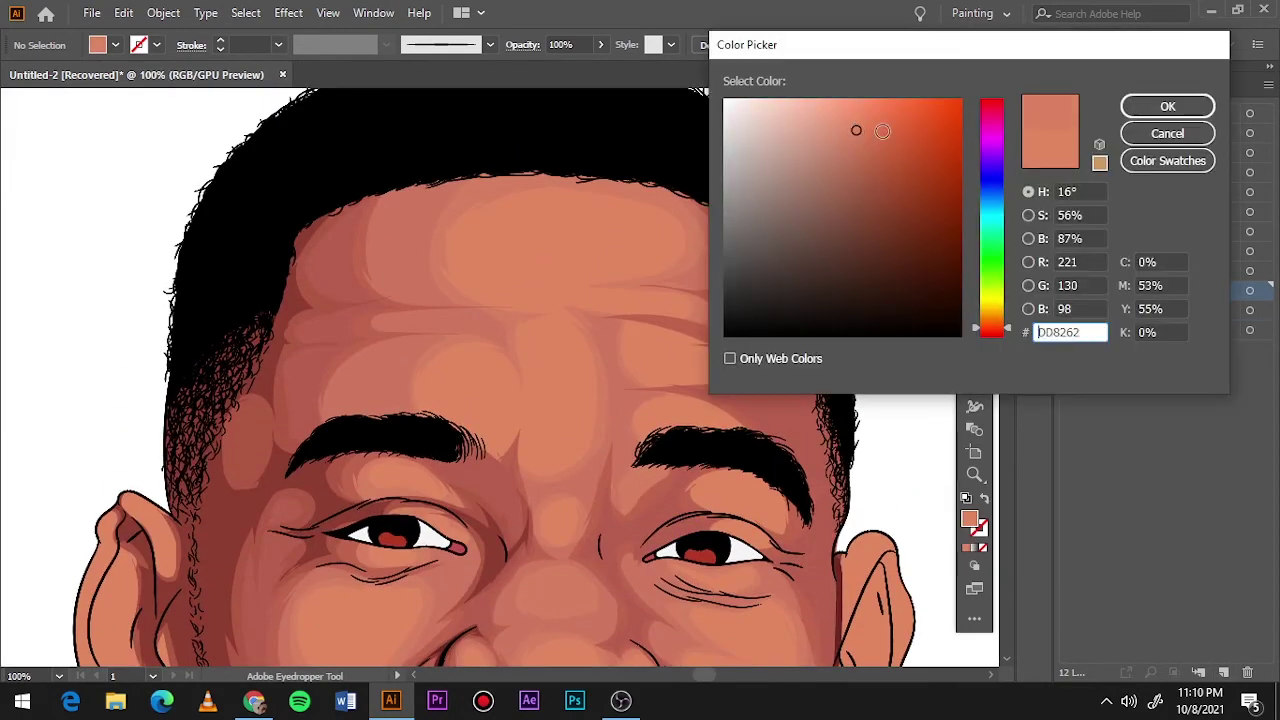
left_click(1166, 86)
scroll(651, 229, "up", 2)
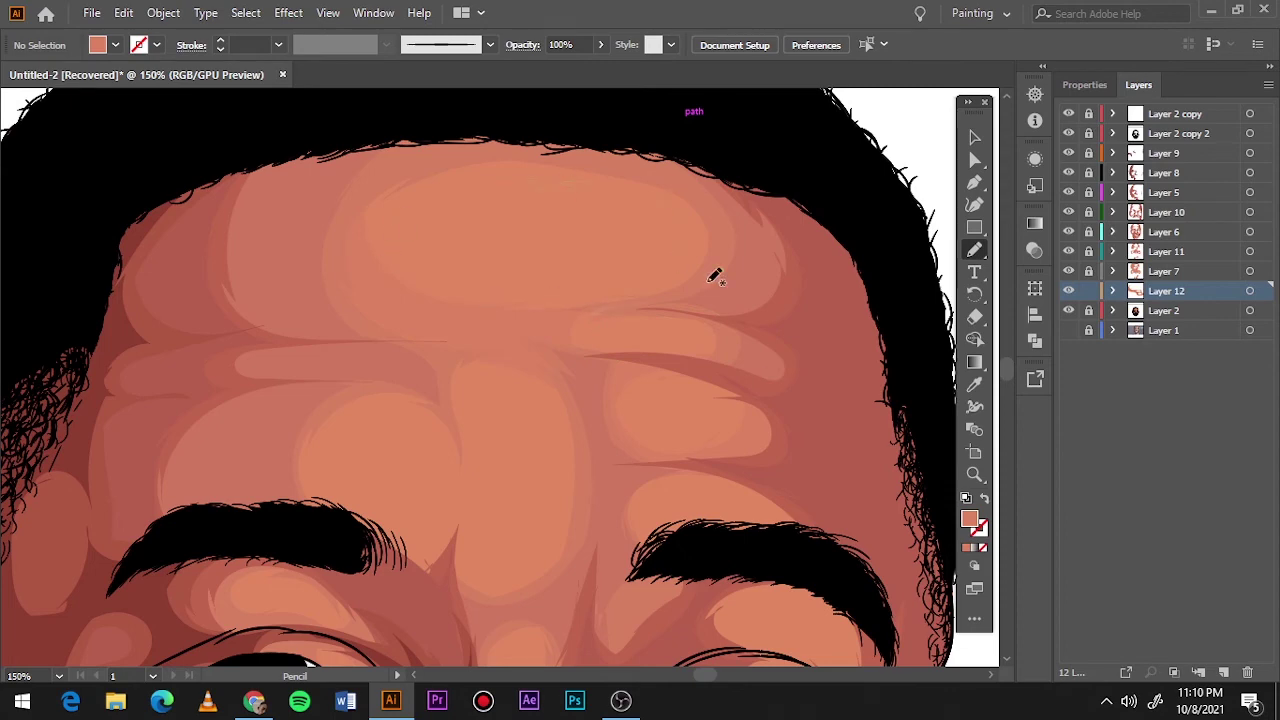
scroll(467, 149, "down", 3)
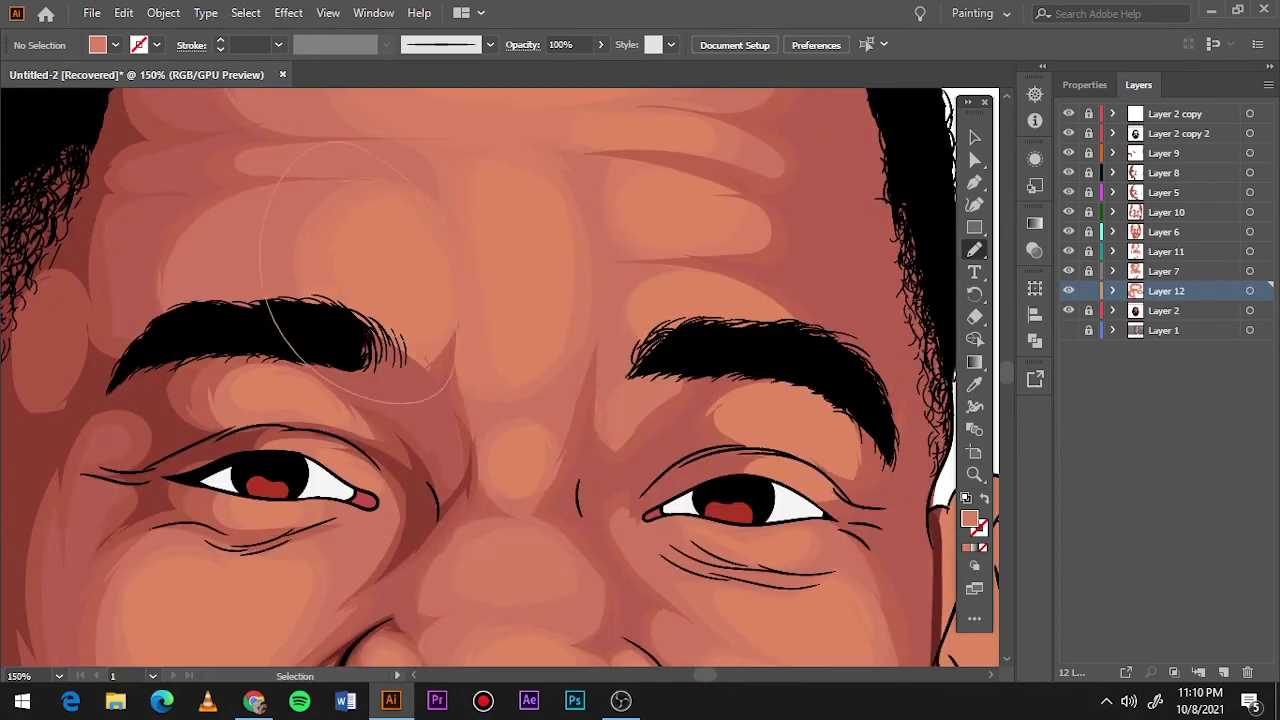
key("ctrl+0")
key("ctrl+l")
- Make Layer 13 active, confirm the fill colour, and draw a highlight on the cheek
left_click(975, 385)
key("ctrl+1")
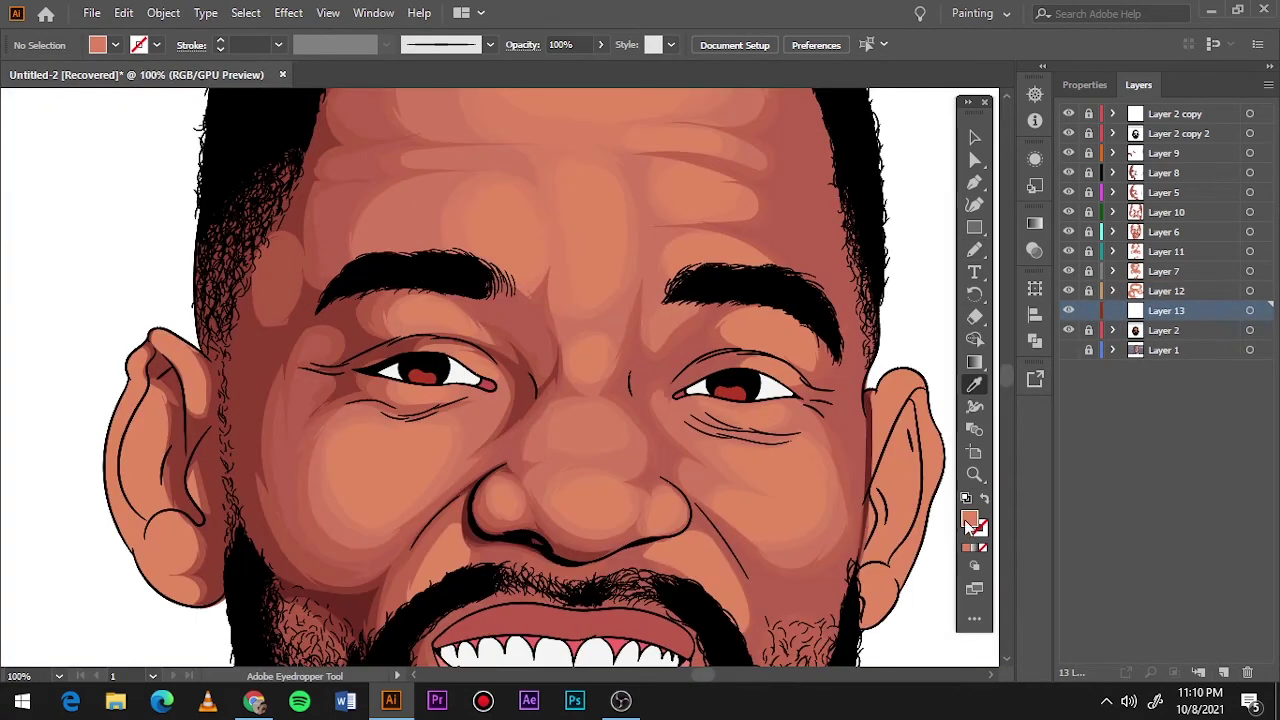
double_click(969, 521)
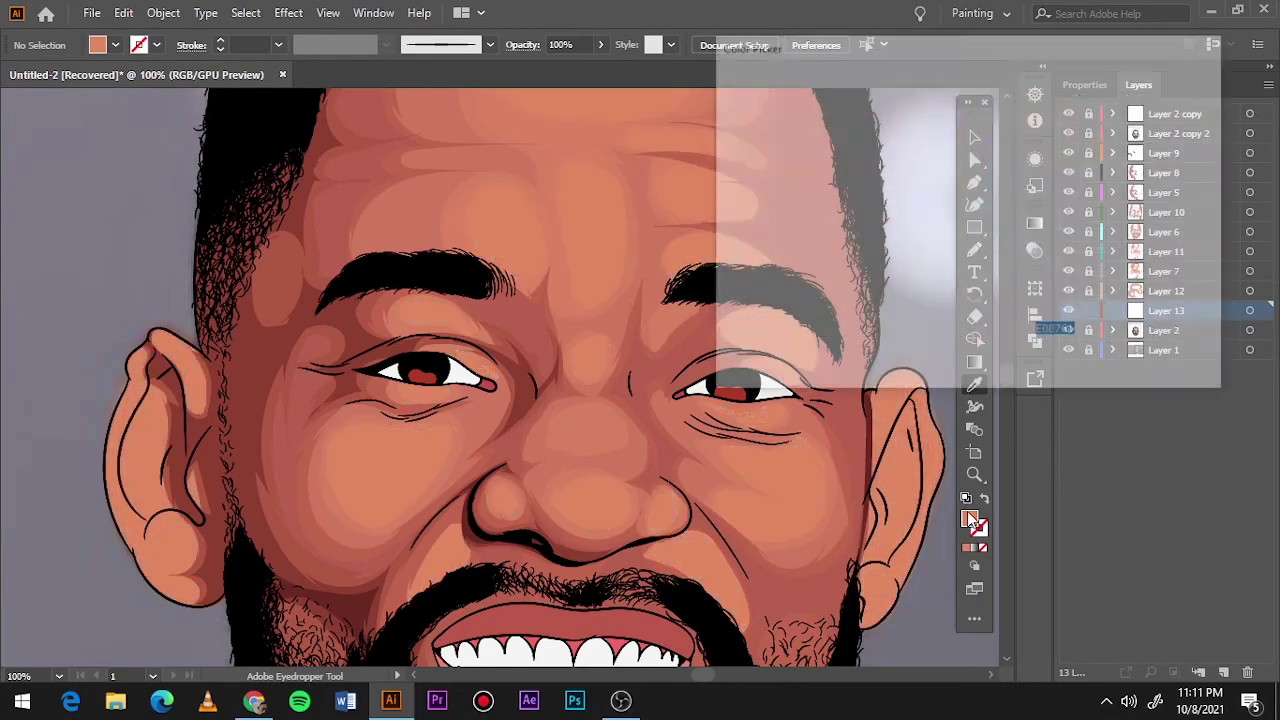
key("Return")
scroll(400, 480, "up", 3)
key("n")
mouse_move(306, 437)
left_mouse_down()
mouse_move(388, 506)
mouse_move(310, 437)
left_mouse_up()
- Hide Layer 2 to compare with the photo and draw highlights on the forehead and cheeks
key("ctrl+0")
left_click(1068, 350)
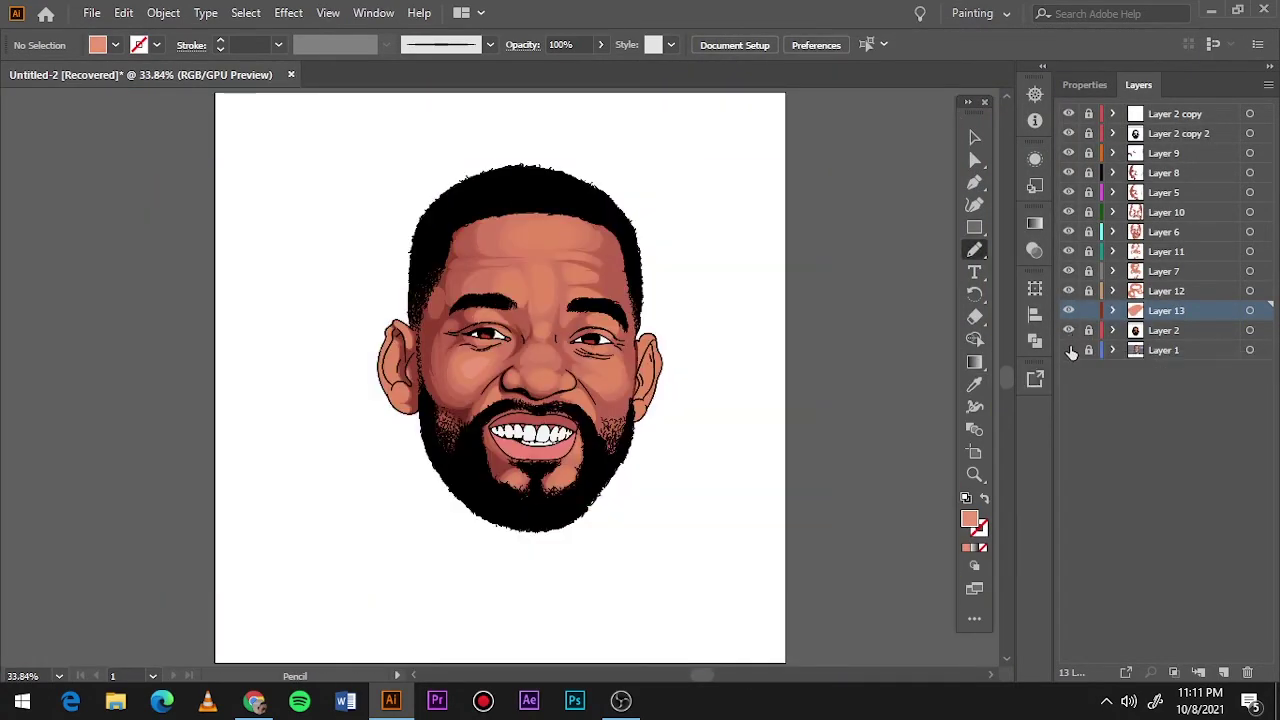
left_click(1068, 350)
left_click(1068, 330)
scroll(515, 203, "up", 5)
left_click_drag(455, 298, 522, 252)
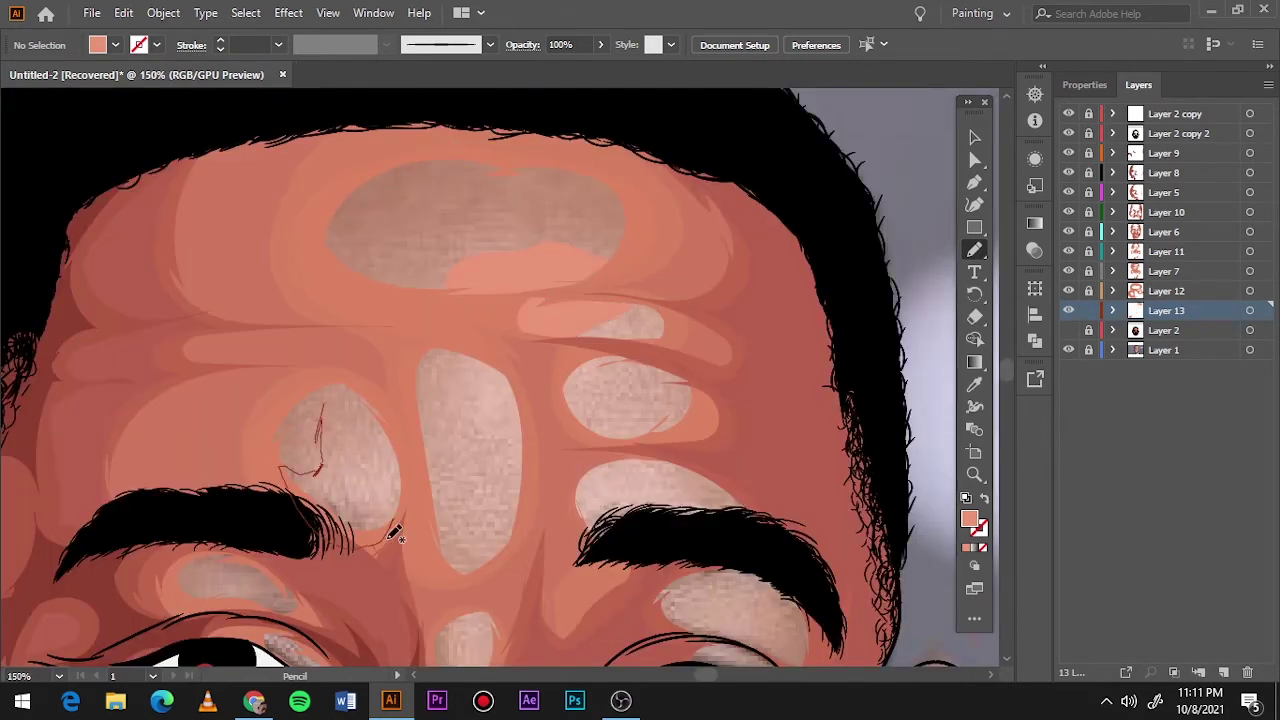
left_click_drag(397, 533, 335, 395)
left_click_drag(477, 346, 495, 350)
left_click_drag(608, 360, 680, 306)
- Trace highlights over the nose tip and chin, then restore the layer visibility
scroll(634, 376, "down", 3)
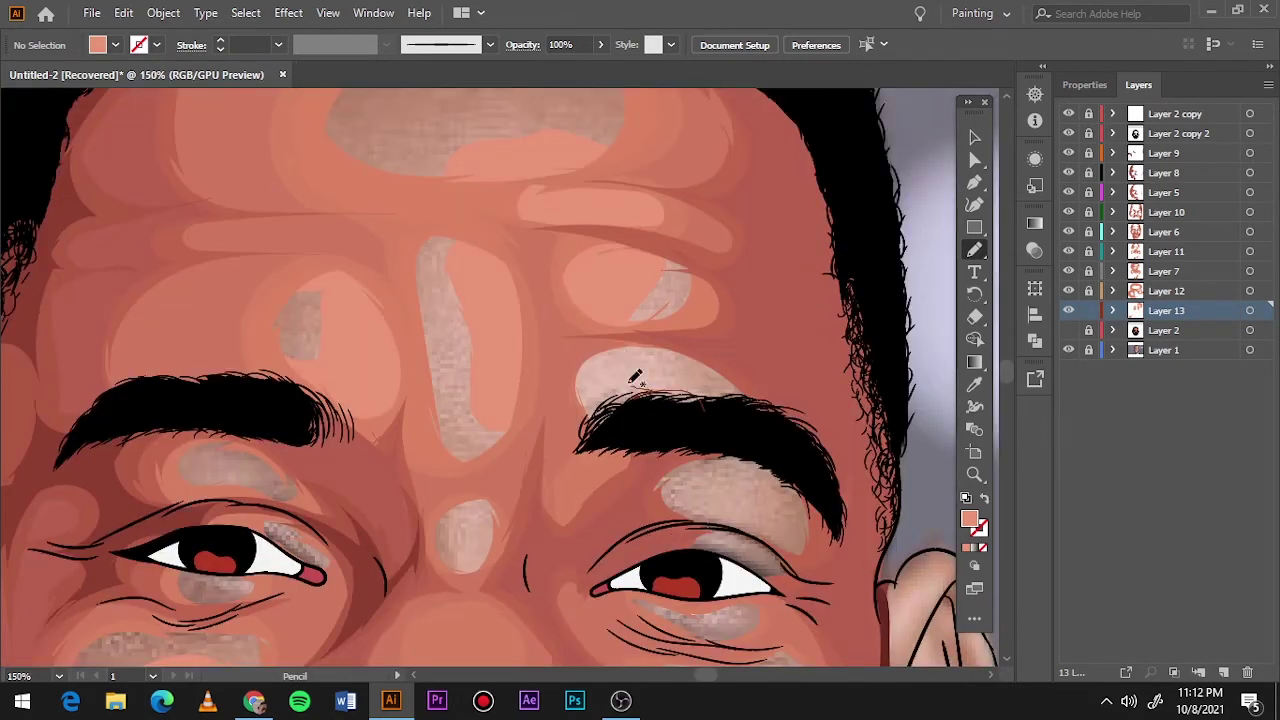
scroll(459, 311, "down", 5)
left_click_drag(491, 564, 478, 527)
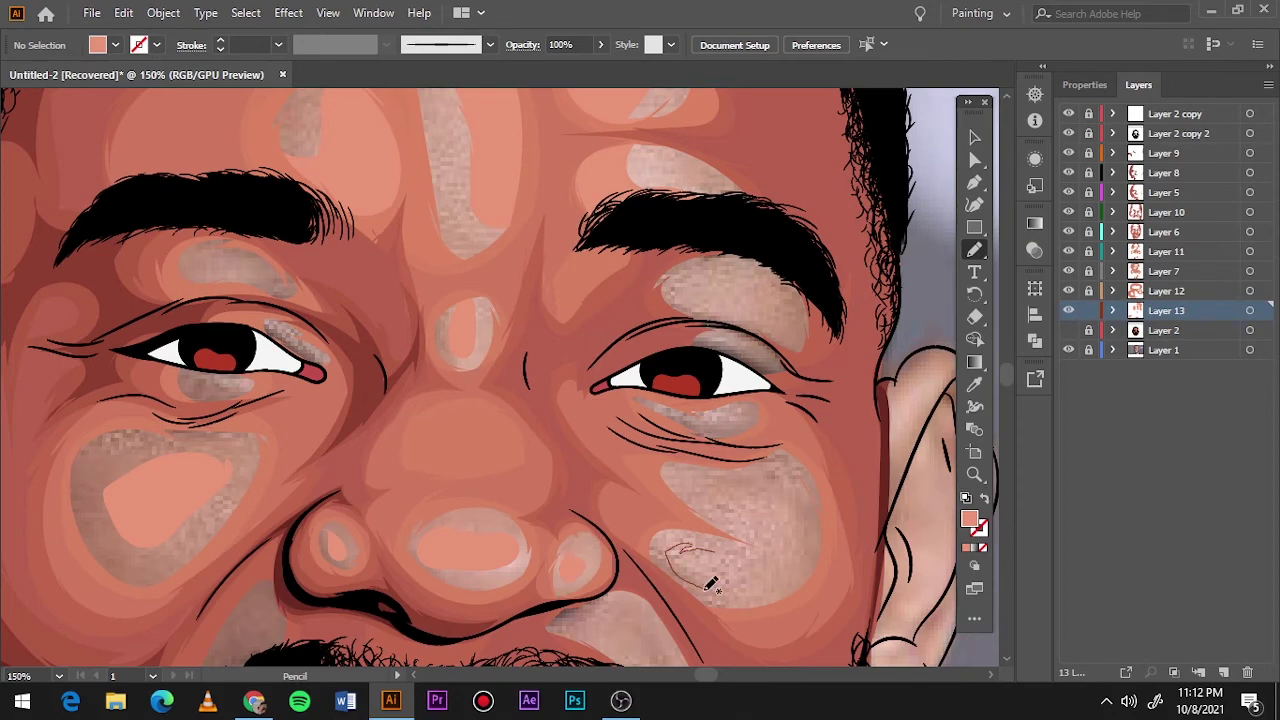
left_click_drag(718, 505, 690, 492)
scroll(612, 392, "down", 6)
scroll(620, 405, "down", 7)
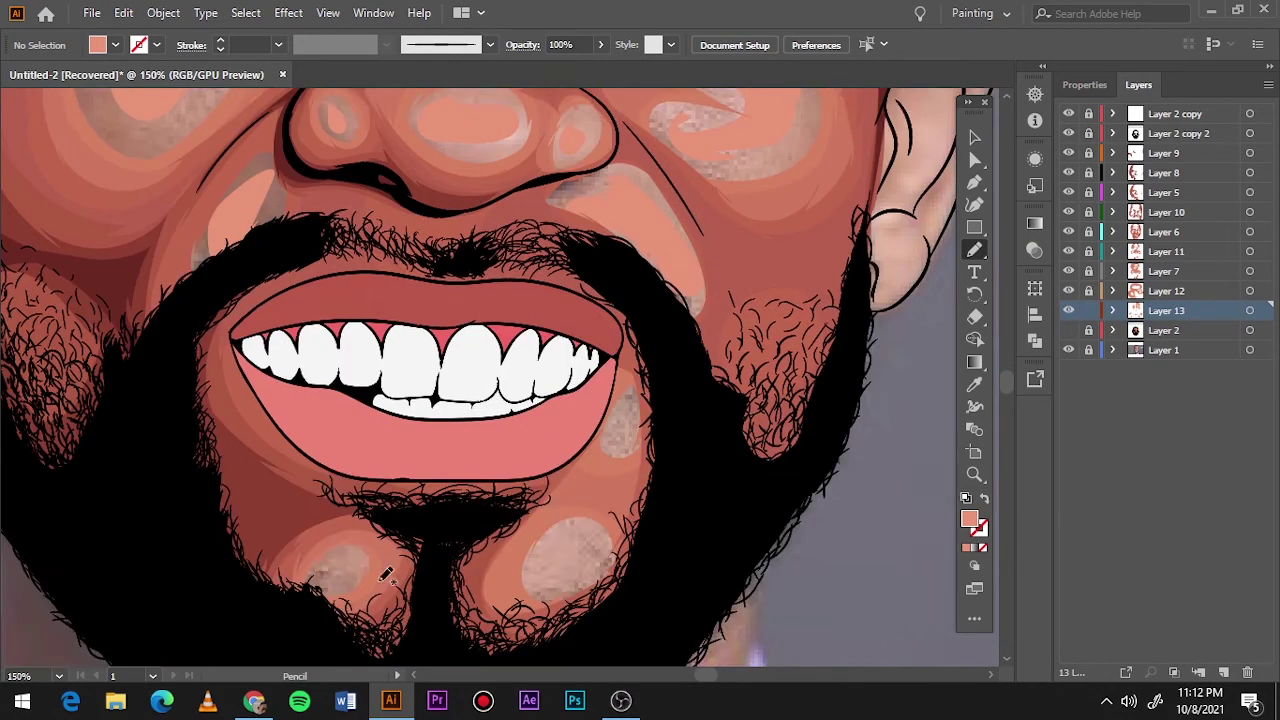
scroll(763, 423, "up", 15)
key("ctrl+0")
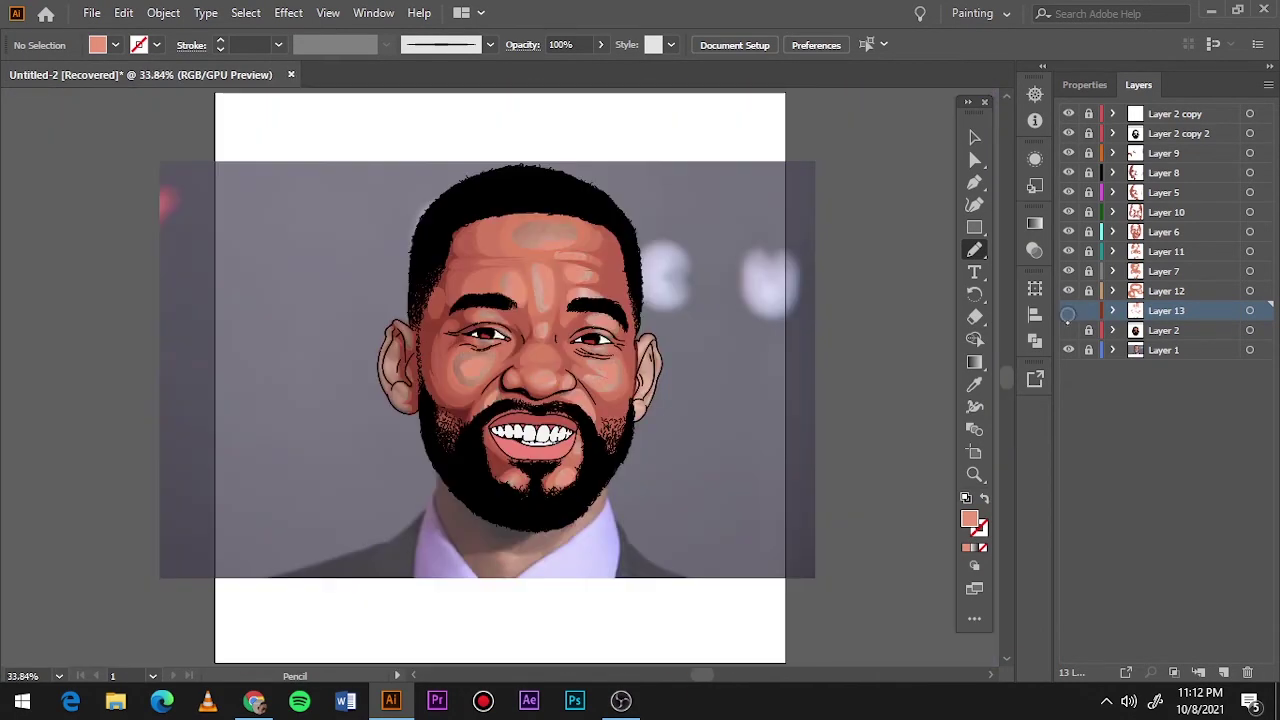
left_click(1068, 349)
left_click(1068, 330)
- Create a new layer and set a pale pink fill (E89477)
key("ctrl+l")
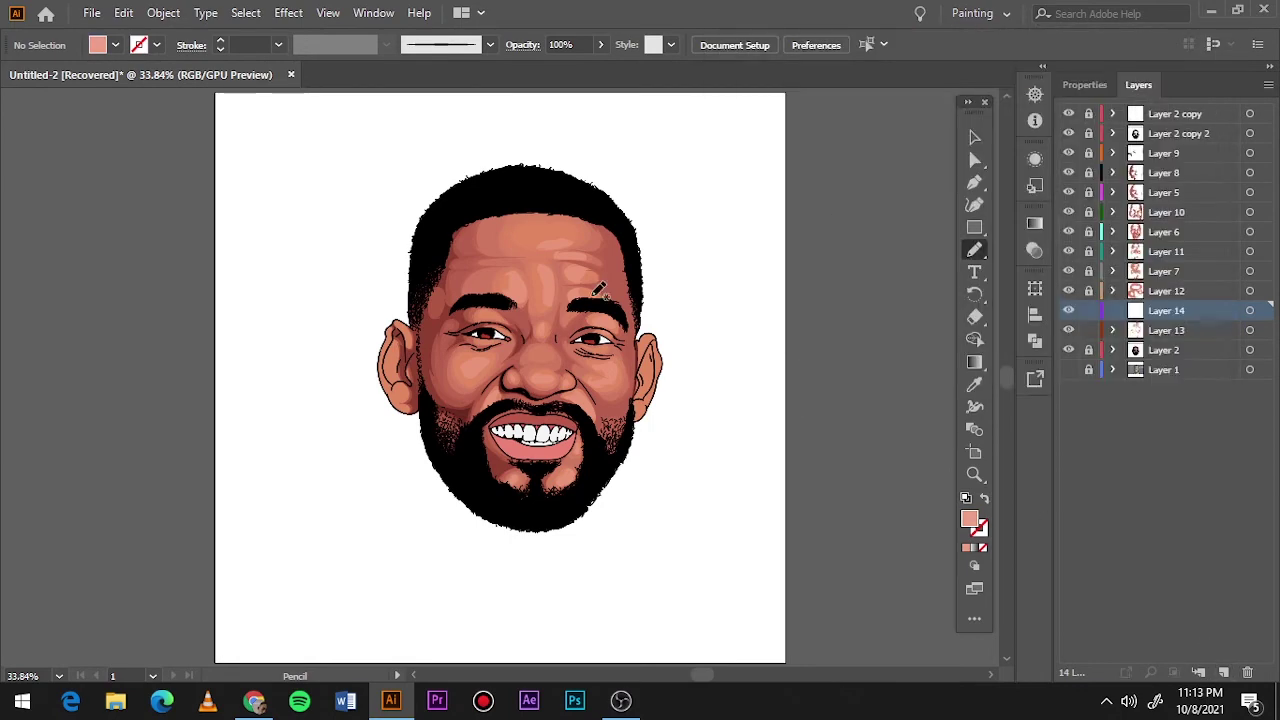
key("ctrl+1")
double_click(969, 519)
left_click(1166, 106)
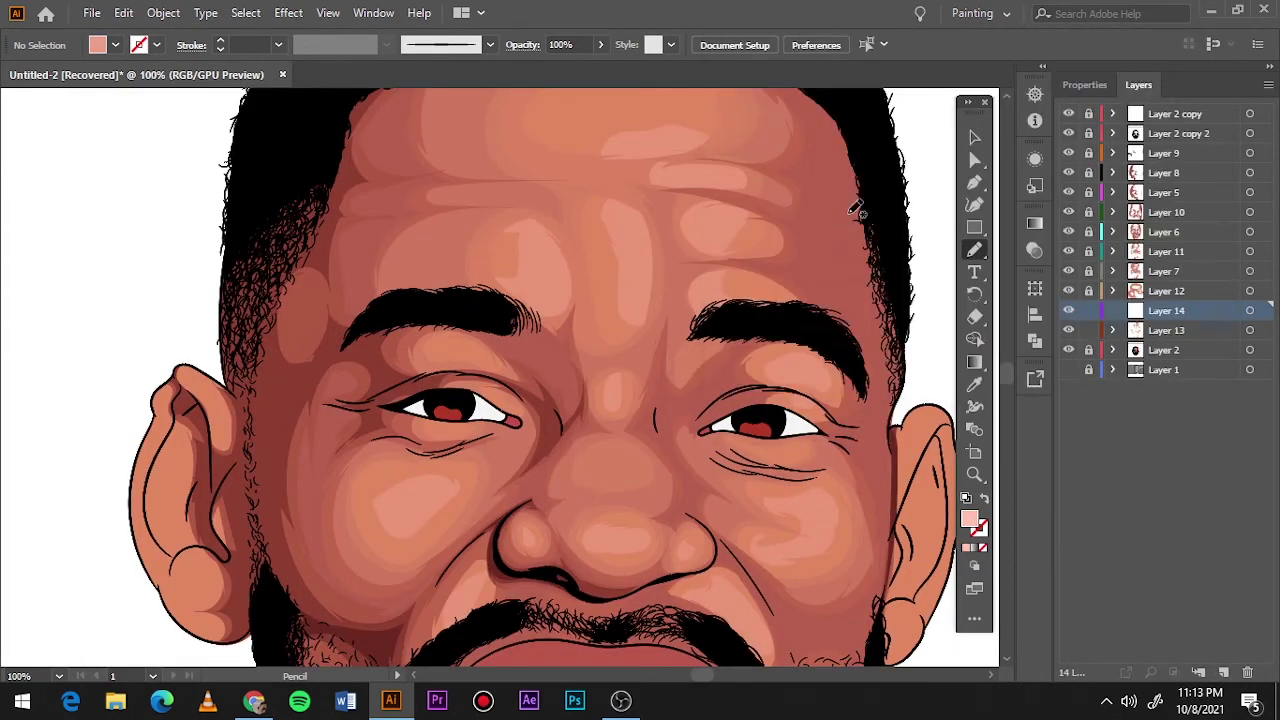
- Toggle the reference photo, first highlight layer and Layer 2 to compare the shading
left_click(1068, 369)
left_click(1068, 330)
left_click(1068, 349)
left_click(1068, 369)
left_click(1068, 330)
left_click(1068, 349)
scroll(440, 420, "up", 3)
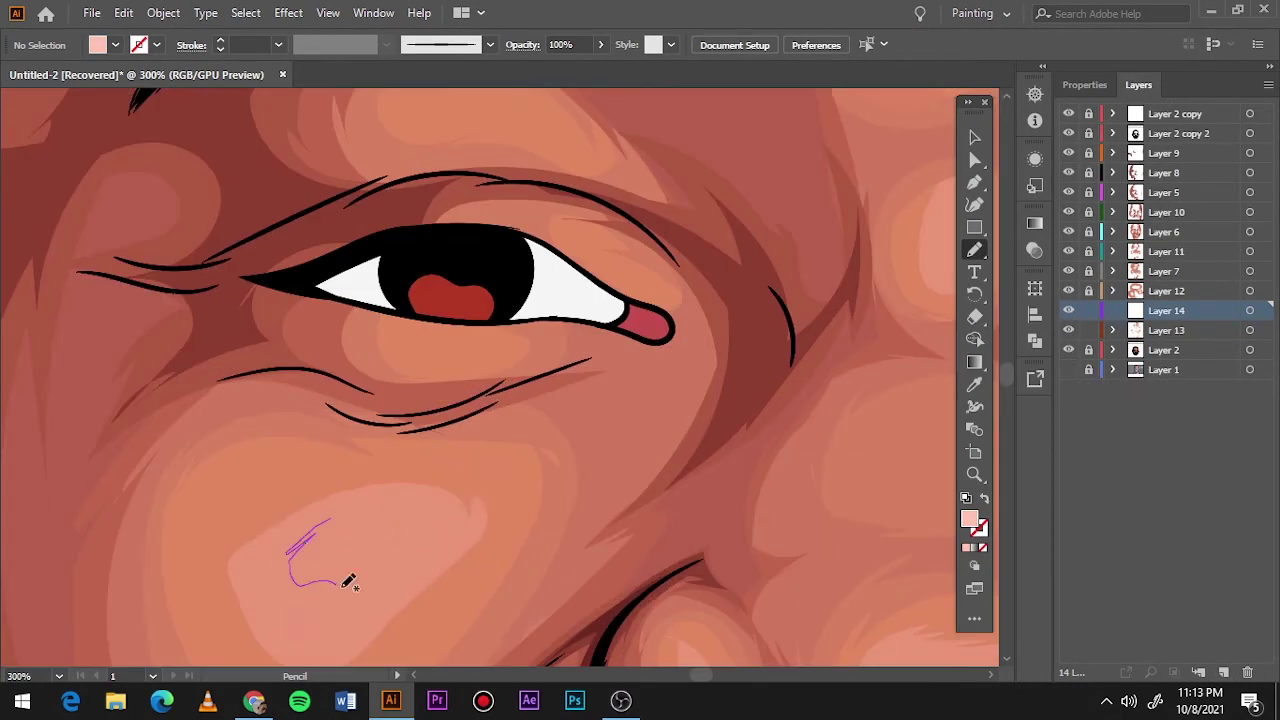
scroll(600, 300, "up", 3)
- Draw small pale shine shapes on the cheek and across the forehead
left_click_drag(715, 180, 709, 194)
key("ctrl+0")
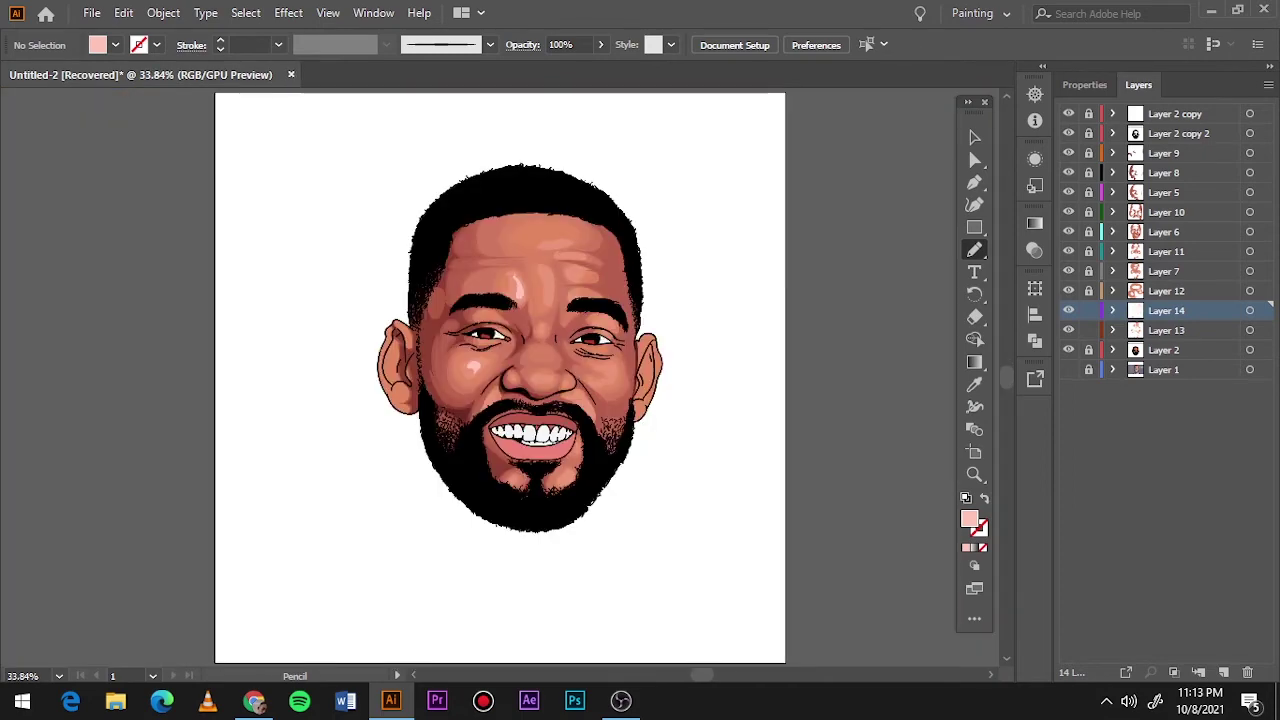
key("ctrl+1")
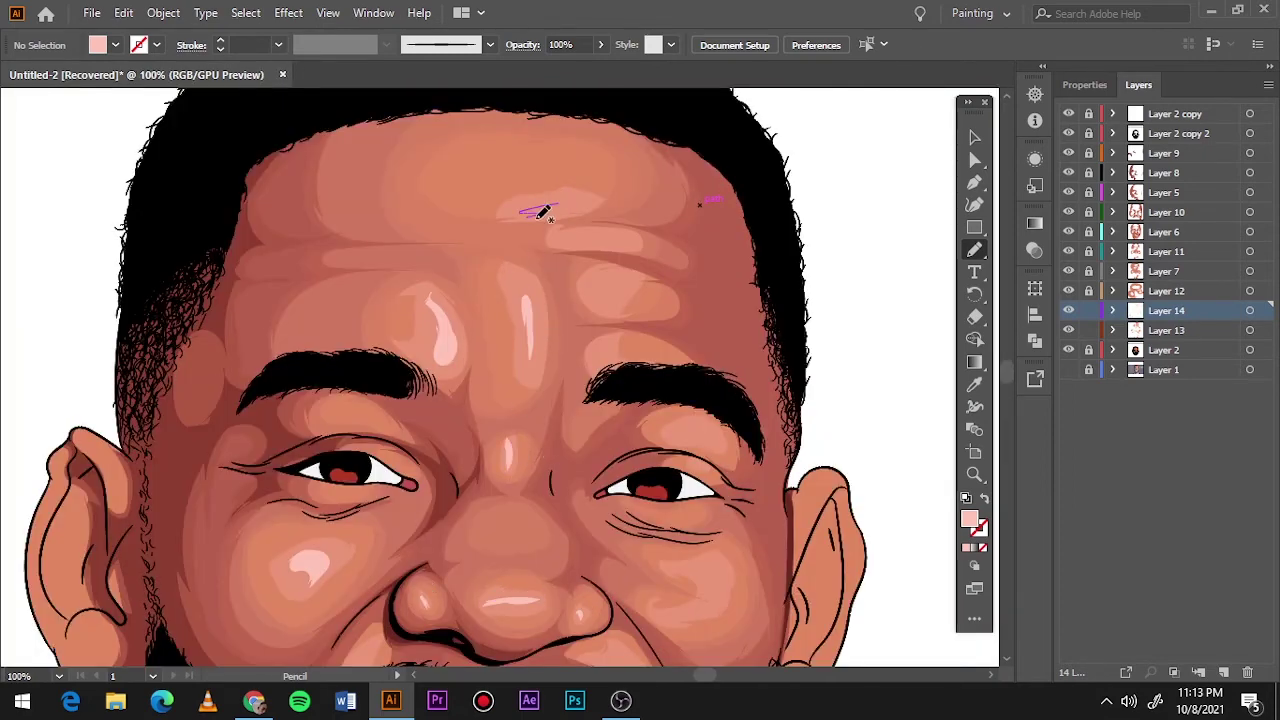
left_click_drag(538, 214, 586, 206)
left_click_drag(548, 240, 628, 238)
left_click_drag(588, 294, 608, 284)
key("ctrl+0")
key("ctrl+1")
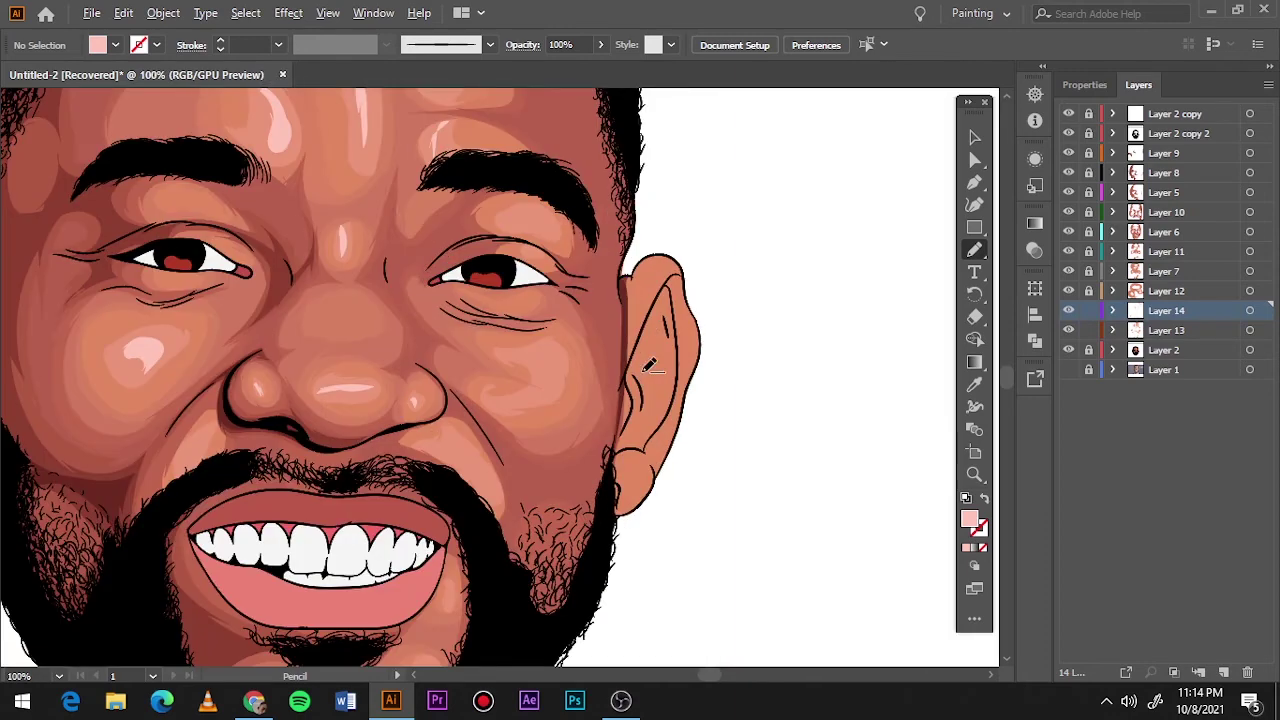
scroll(430, 540, "down", 3)
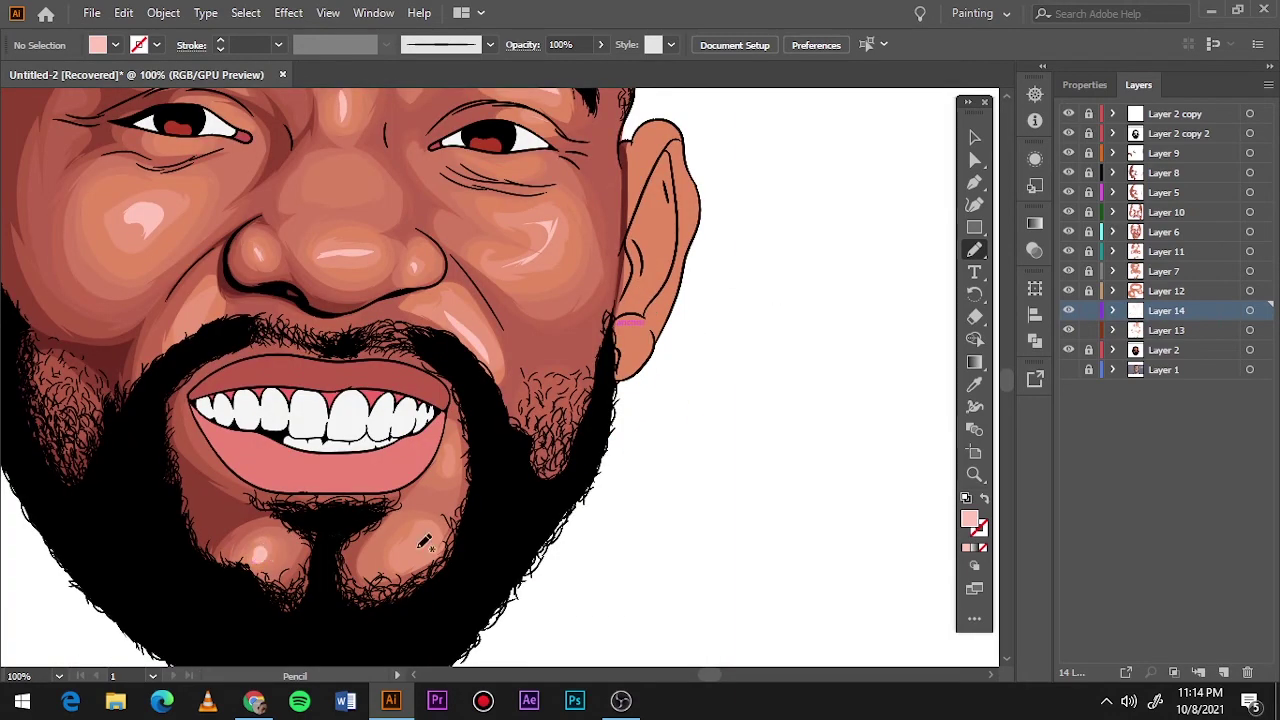
scroll(490, 543, "up", 5)
key("ctrl+0")
- Recolour all Layer 13 highlight shapes with a new fill colour
left_click(1127, 338)
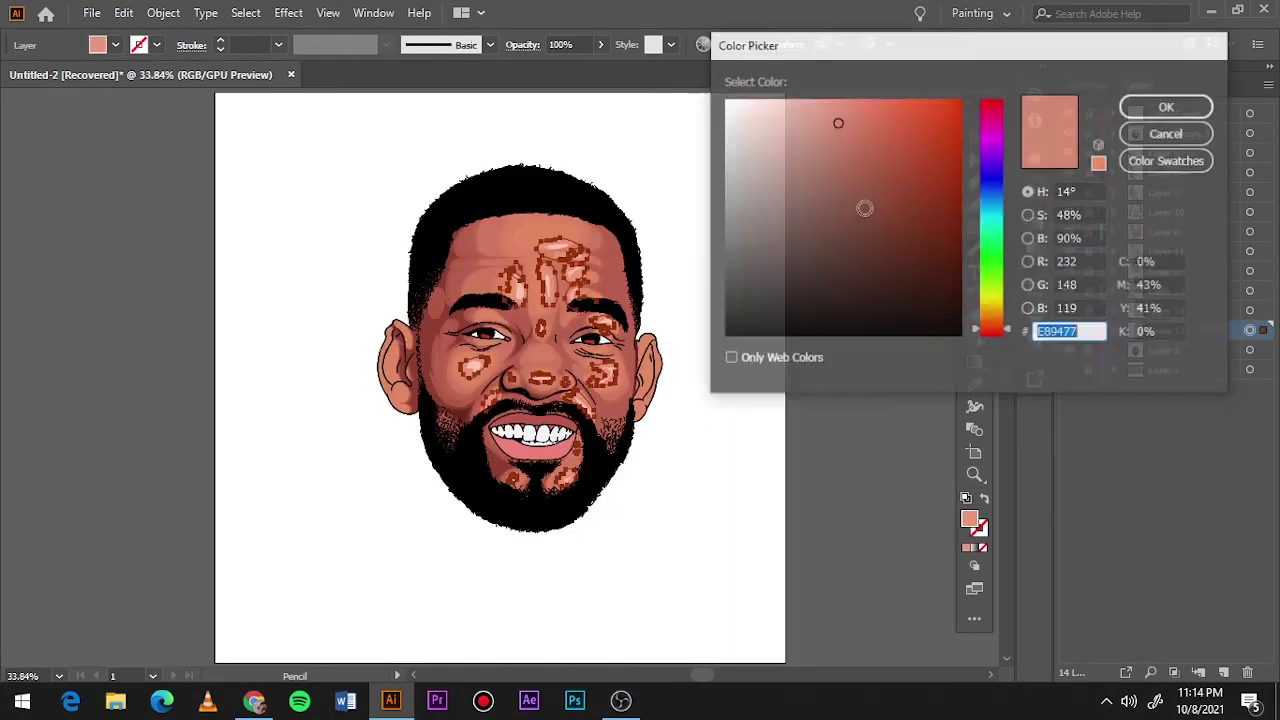
left_click(1251, 333)
key("ctrl+equal")
key("ctrl+equal")
key("ctrl+equal")
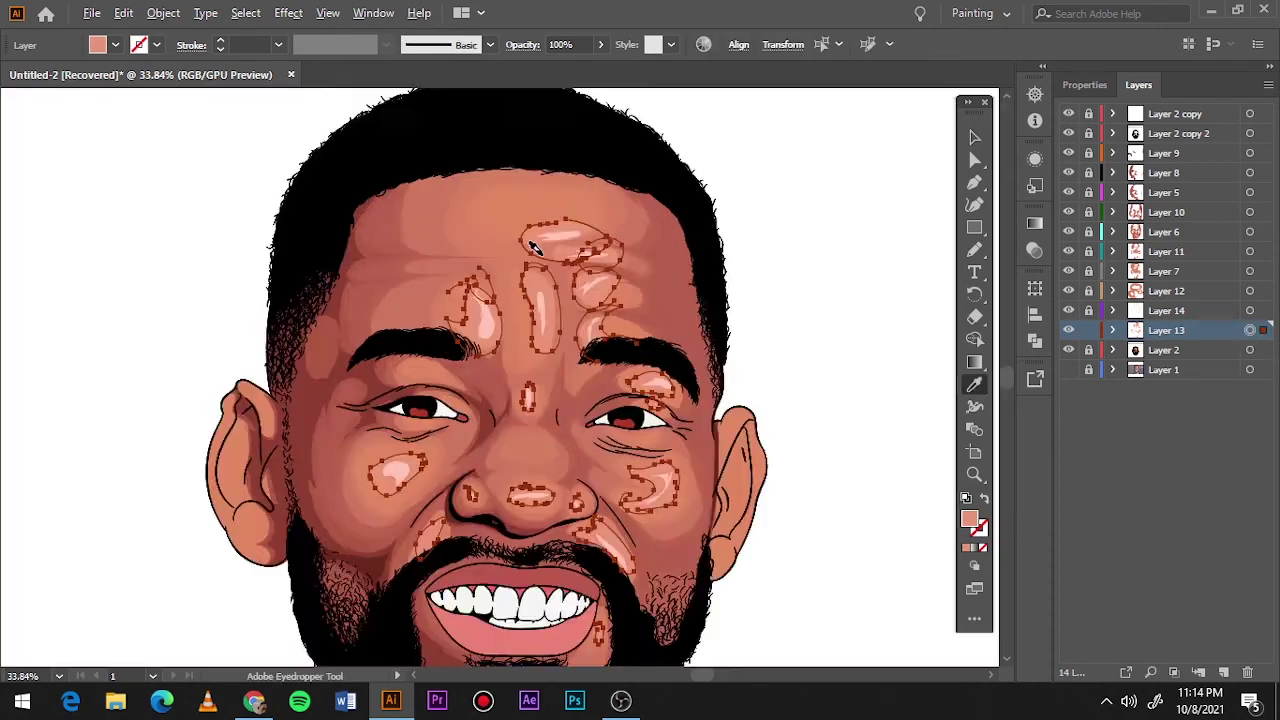
key("ctrl+equal")
key("ctrl+equal")
double_click(969, 518)
key("Escape")
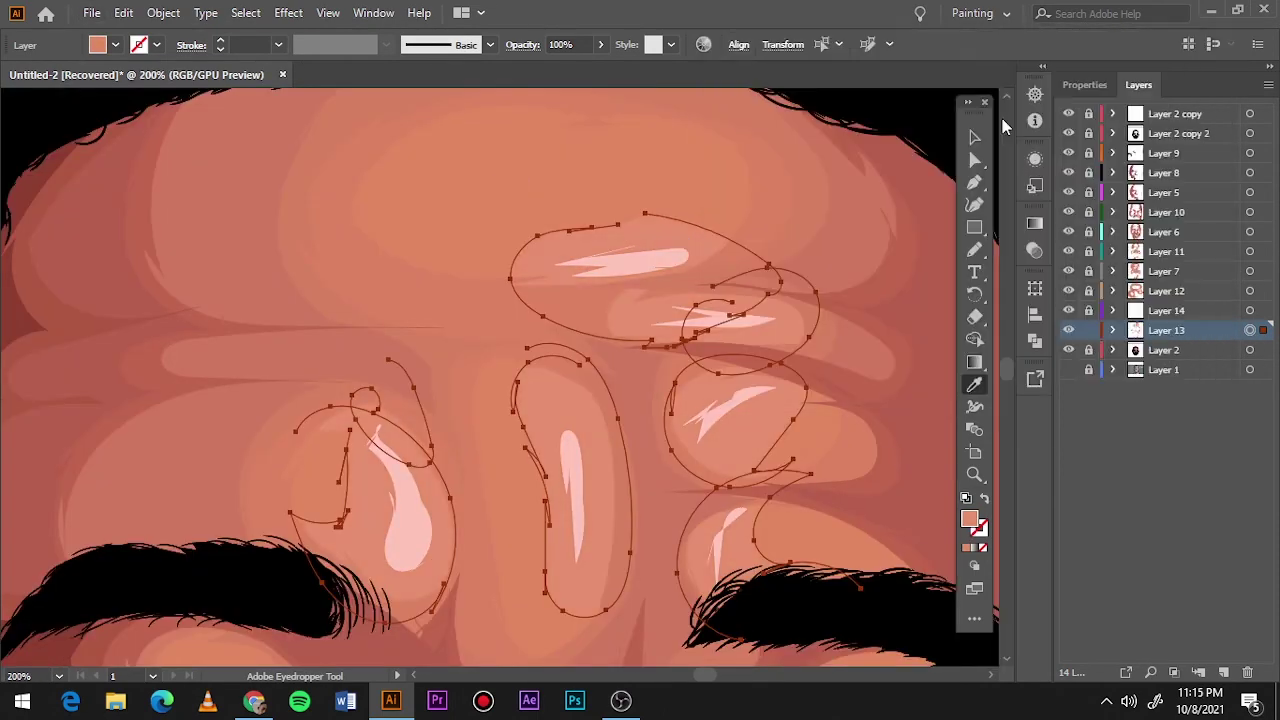
key("ctrl+shift+a")
key("ctrl+0")
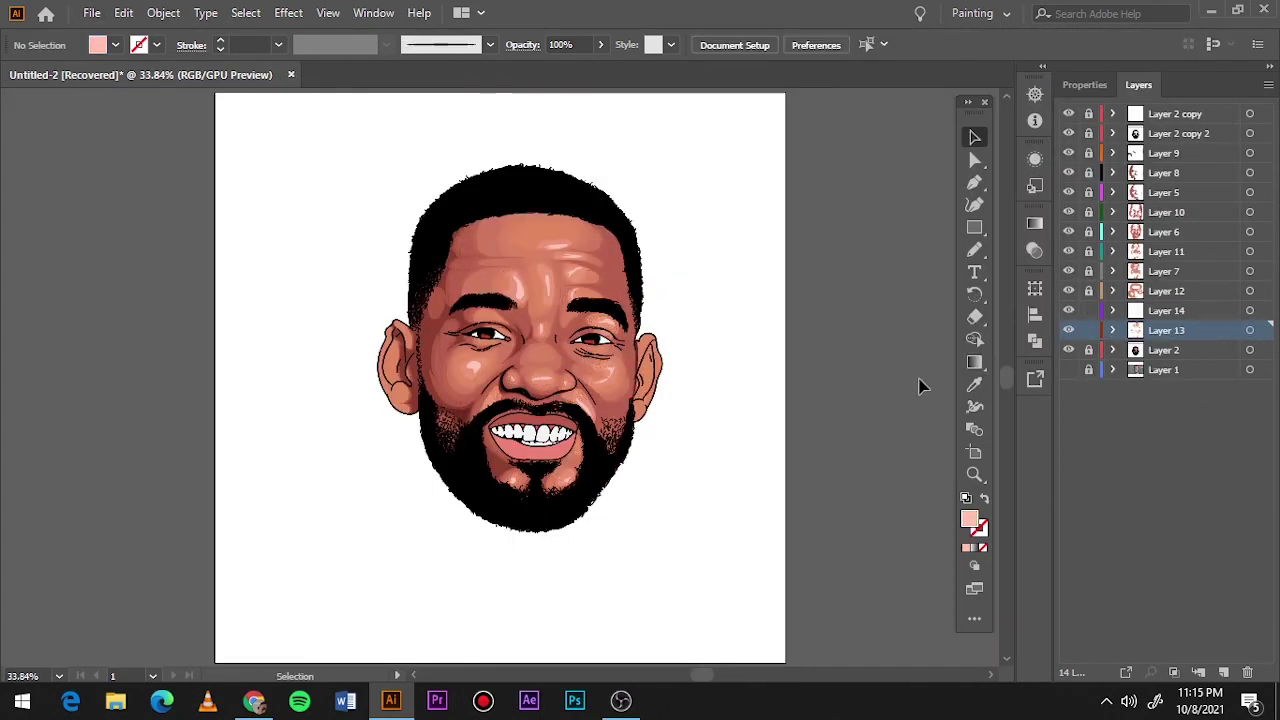
- Give the Layer 14 shine shapes a sampled, adjusted fill and show the reference photo layer
left_click(1250, 310)
key("ctrl+equal")
key("ctrl+equal")
key("ctrl+equal")
key("i")
left_click(659, 217)
double_click(969, 518)
key("Return")
key("ctrl+shift+a")
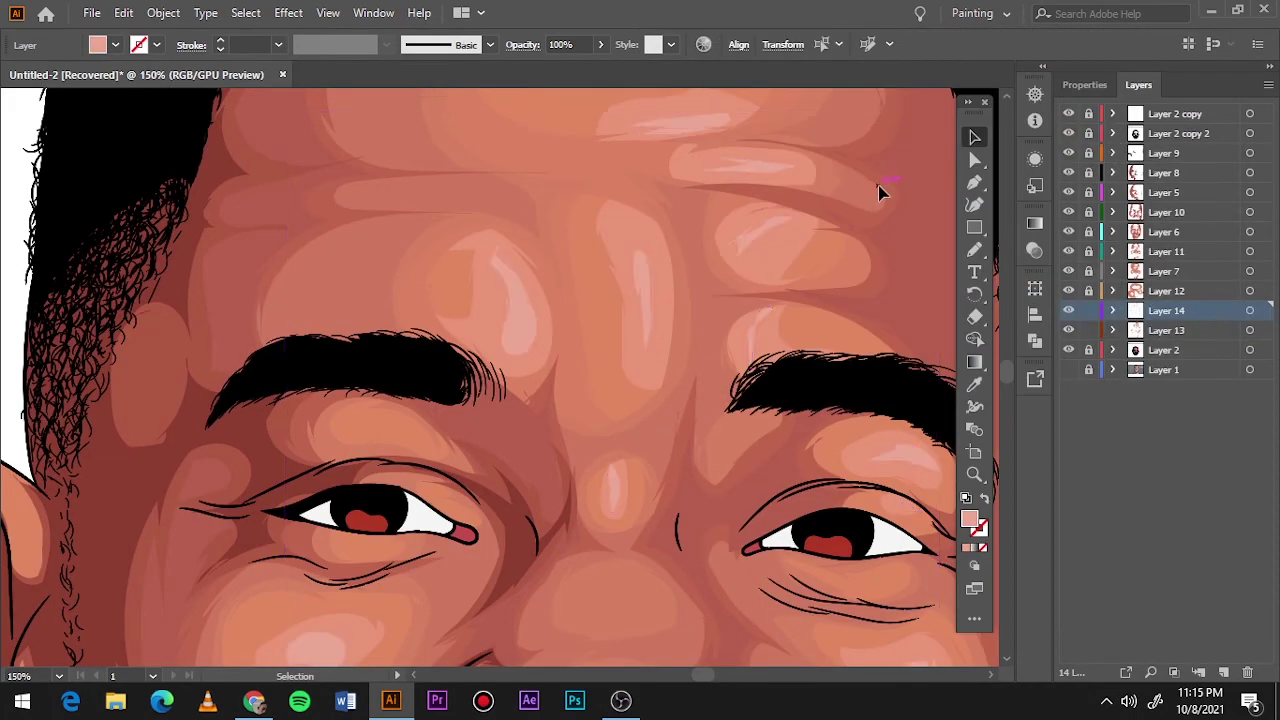
key("v")
key("ctrl+0")
left_click(1068, 369)
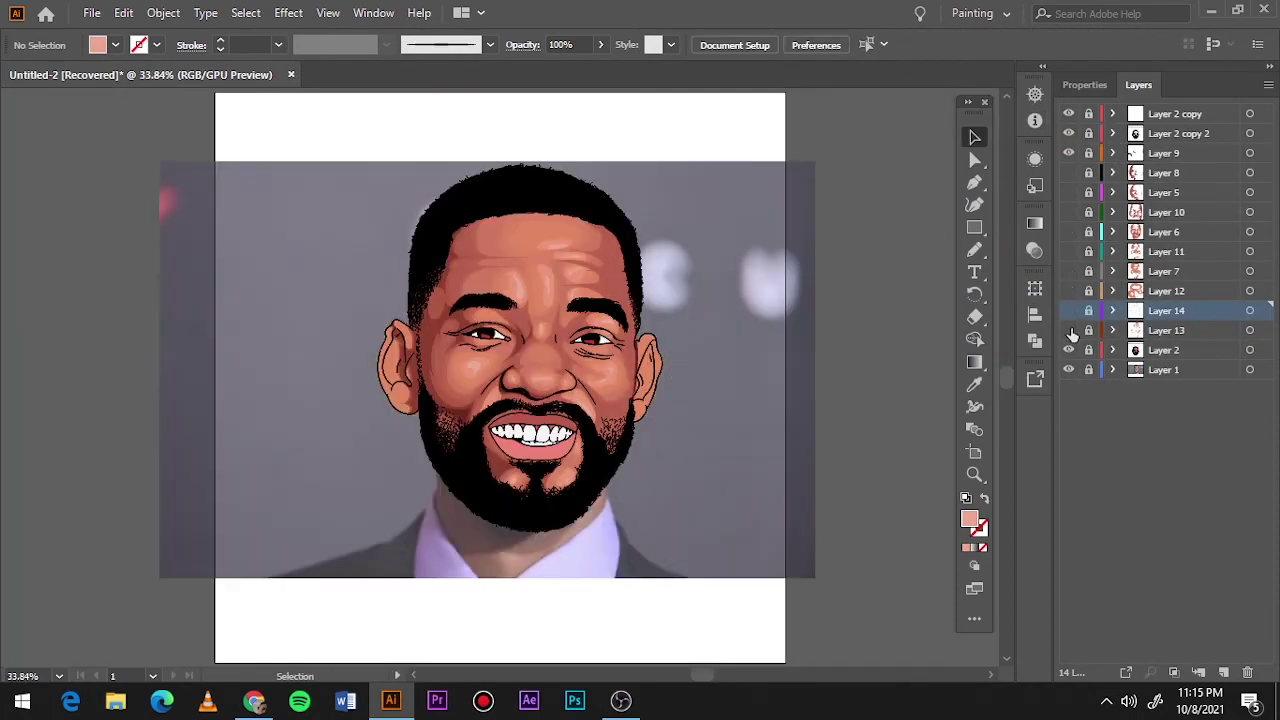
- Hide the highlight layers, add Layer 15, and set the fill to mauve
left_click_drag(1071, 327, 1059, 135)
key("ctrl+l")
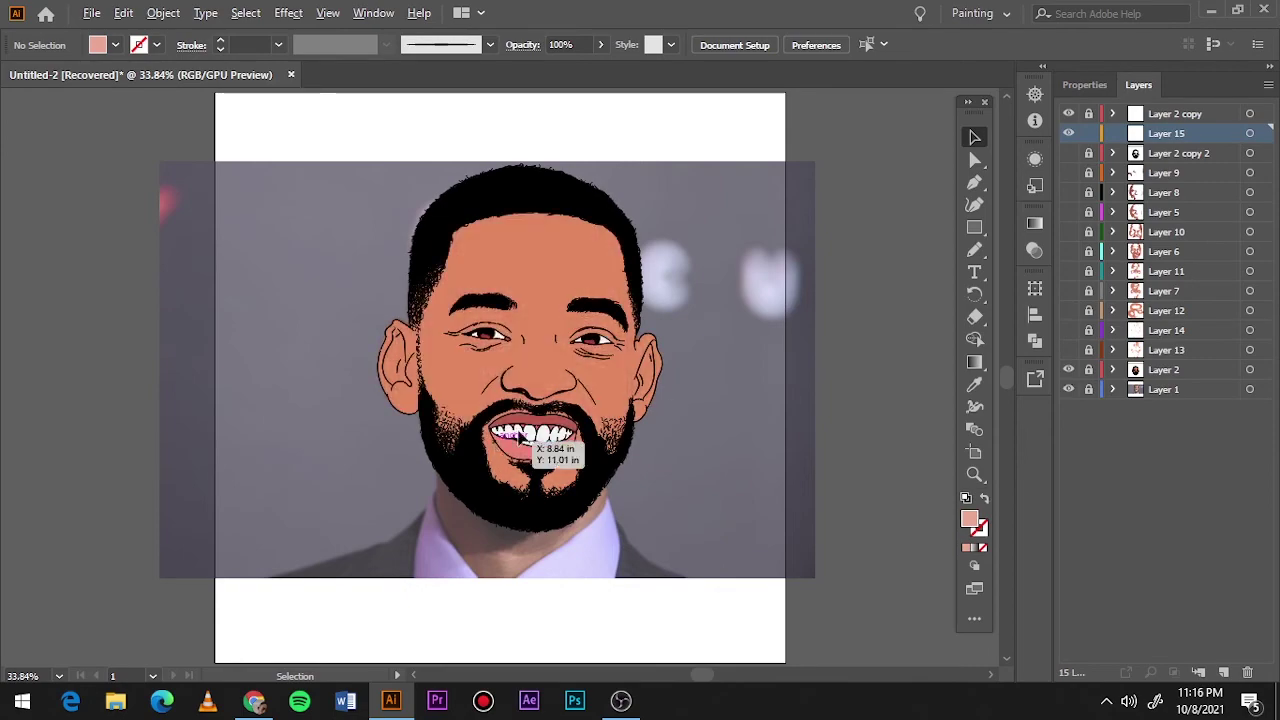
scroll(488, 335, "up", 10)
key("i")
left_click(479, 344)
key("ctrl+0")
scroll(522, 287, "up", 8)
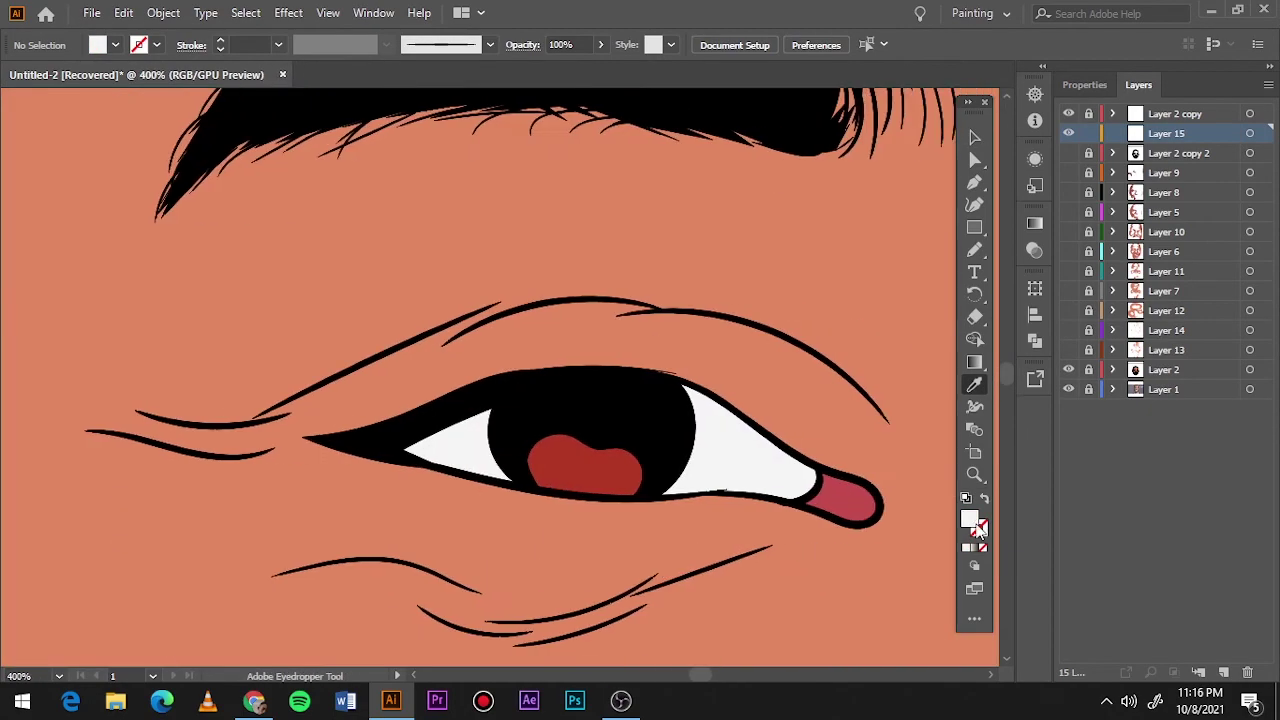
double_click(969, 518)
left_click(1160, 103)
- Draw mauve Pencil shadow shapes along the tops of both eye whites
key("n")
left_click_drag(527, 388, 548, 400)
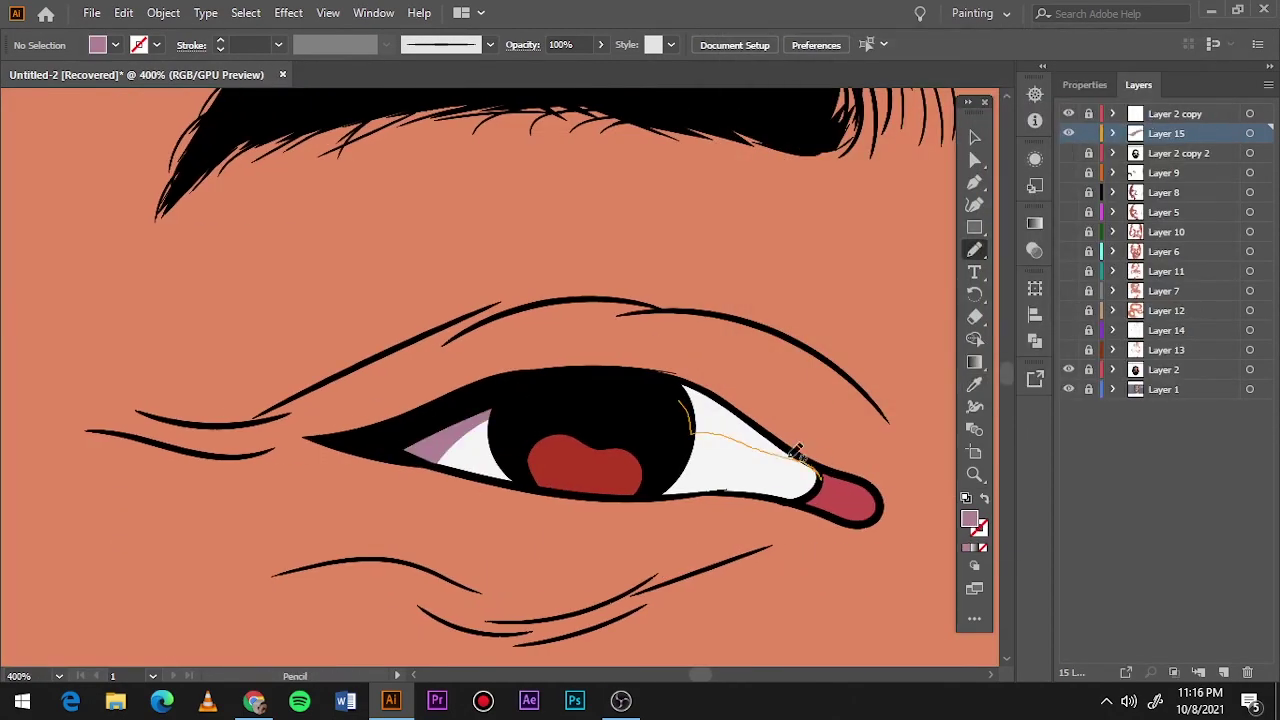
left_click_drag(690, 400, 786, 457)
scroll(923, 414, "down", 5)
scroll(560, 440, "up", 5)
left_click_drag(557, 443, 460, 490)
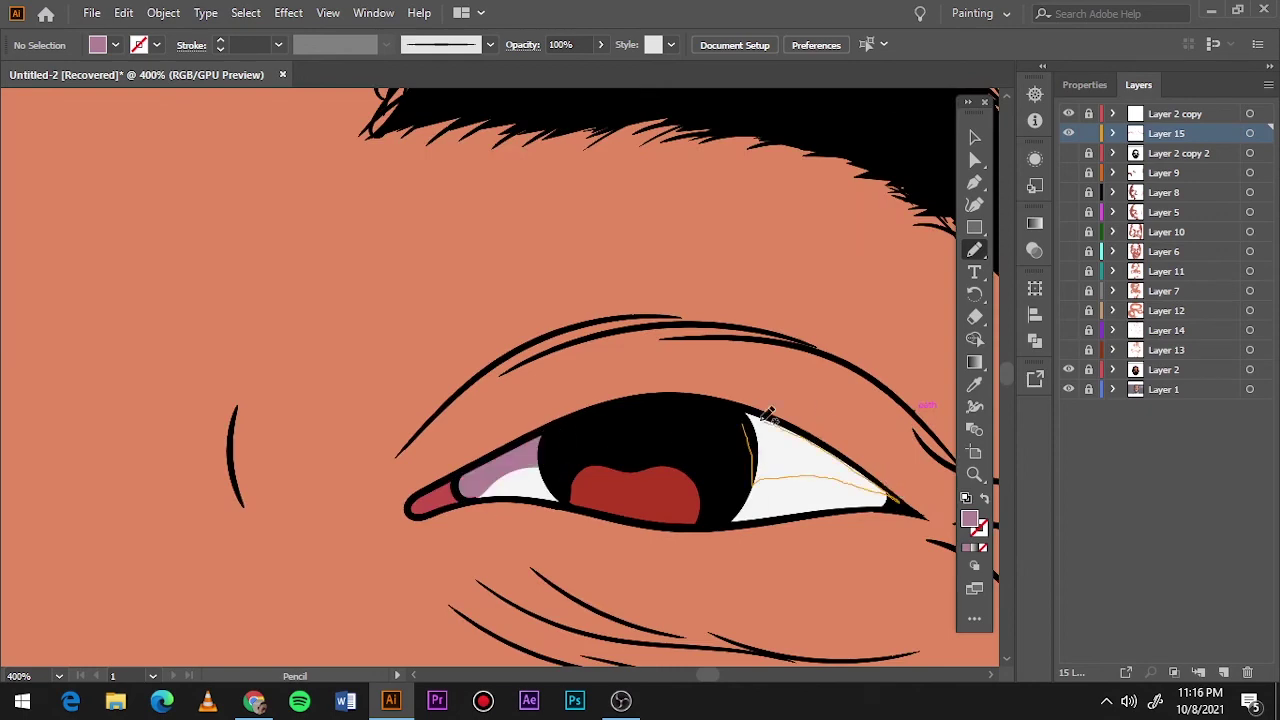
left_click_drag(768, 414, 750, 418)
- Switch the fill to dark red and trace shading over the iris
double_click(969, 518)
left_click(1089, 106)
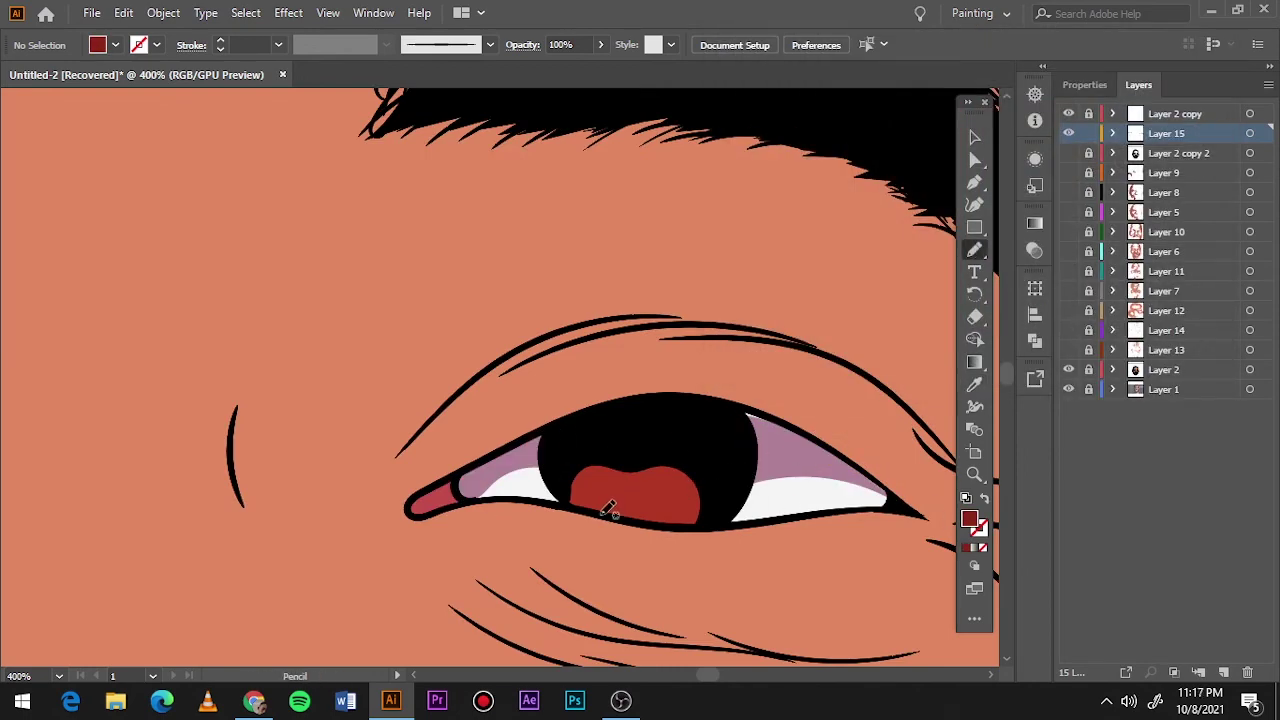
left_click_drag(607, 508, 592, 460)
scroll(592, 460, "down", 3)
scroll(545, 455, "up", 5)
mouse_move(394, 571)
left_mouse_down()
mouse_move(295, 458)
mouse_move(384, 574)
left_mouse_up()
scroll(500, 460, "down", 5)
scroll(650, 430, "up", 5)
- Set a light grey fill and shade the edges of the first four teeth
double_click(969, 518)
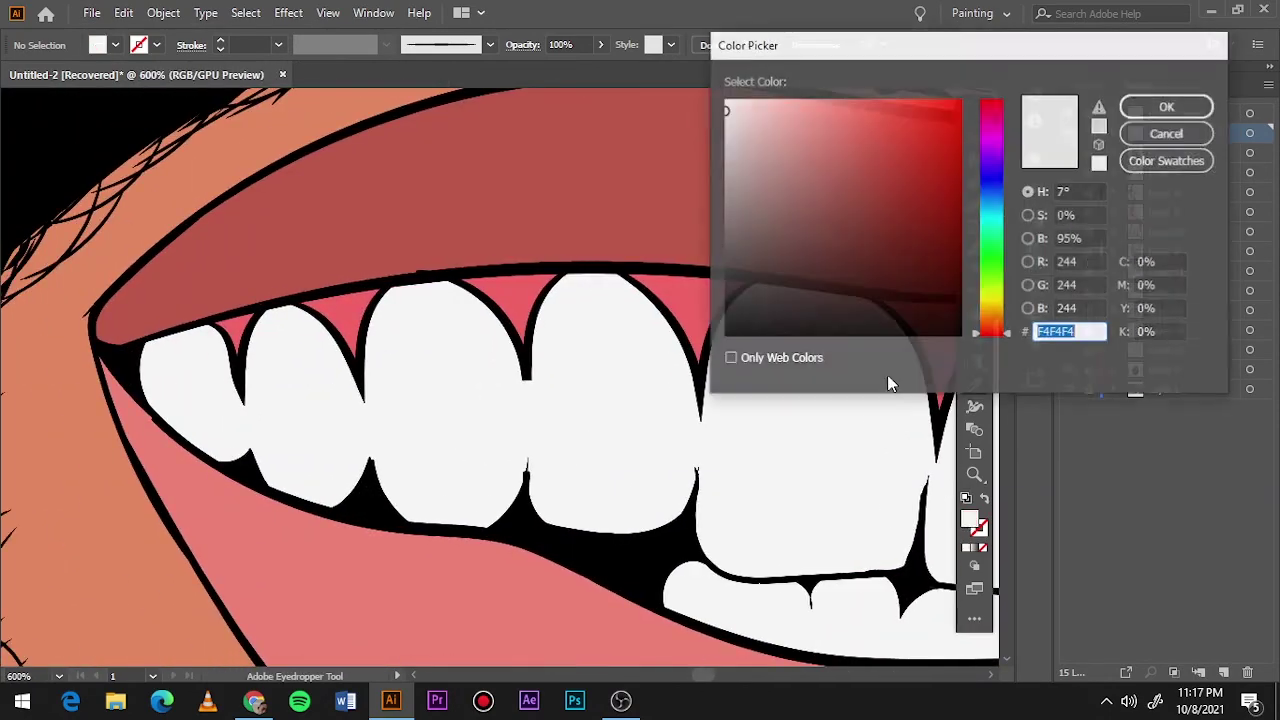
left_click_drag(298, 499, 185, 327)
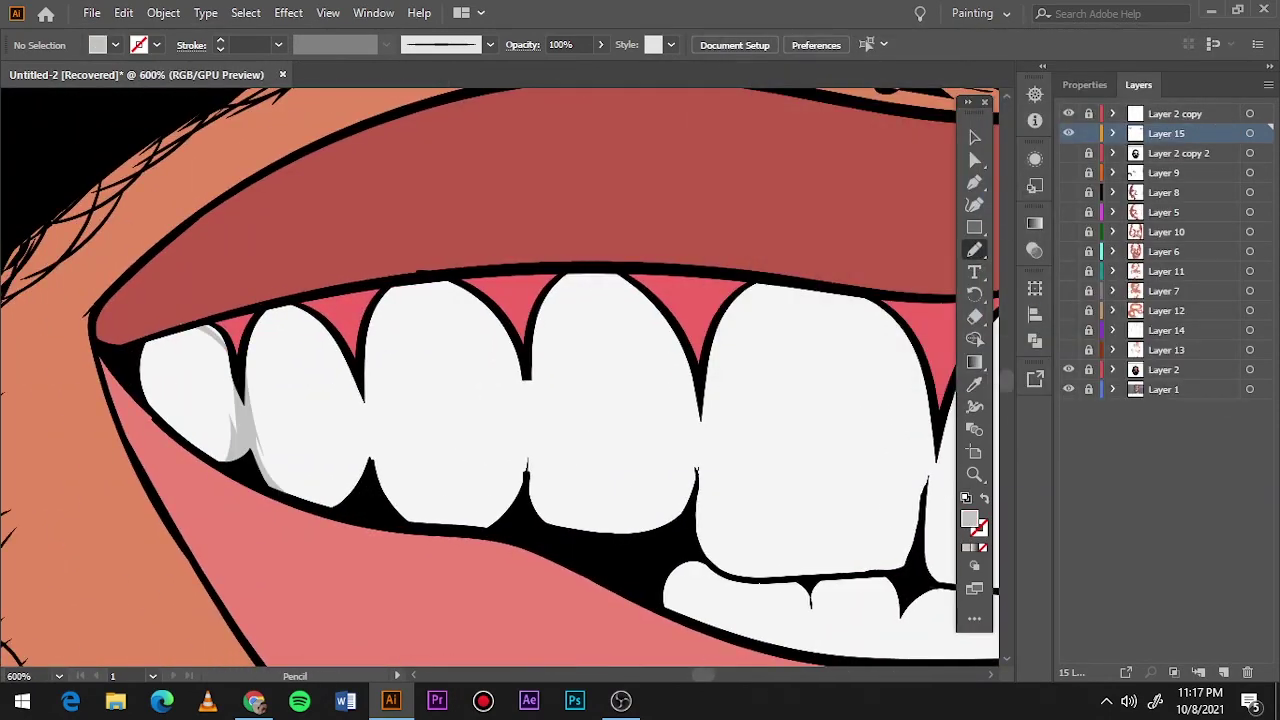
left_click_drag(414, 530, 410, 528)
mouse_move(495, 300)
left_mouse_down()
mouse_move(571, 534)
mouse_move(540, 340)
left_mouse_up()
mouse_move(695, 340)
left_mouse_down()
mouse_move(666, 528)
mouse_move(712, 376)
left_mouse_up()
scroll(735, 527, "down", 2)
scroll(735, 527, "up", 3)
- Add light grey shadows along the edges of the upper front teeth
mouse_move(453, 219)
left_mouse_down()
mouse_move(528, 566)
mouse_move(514, 338)
left_mouse_up()
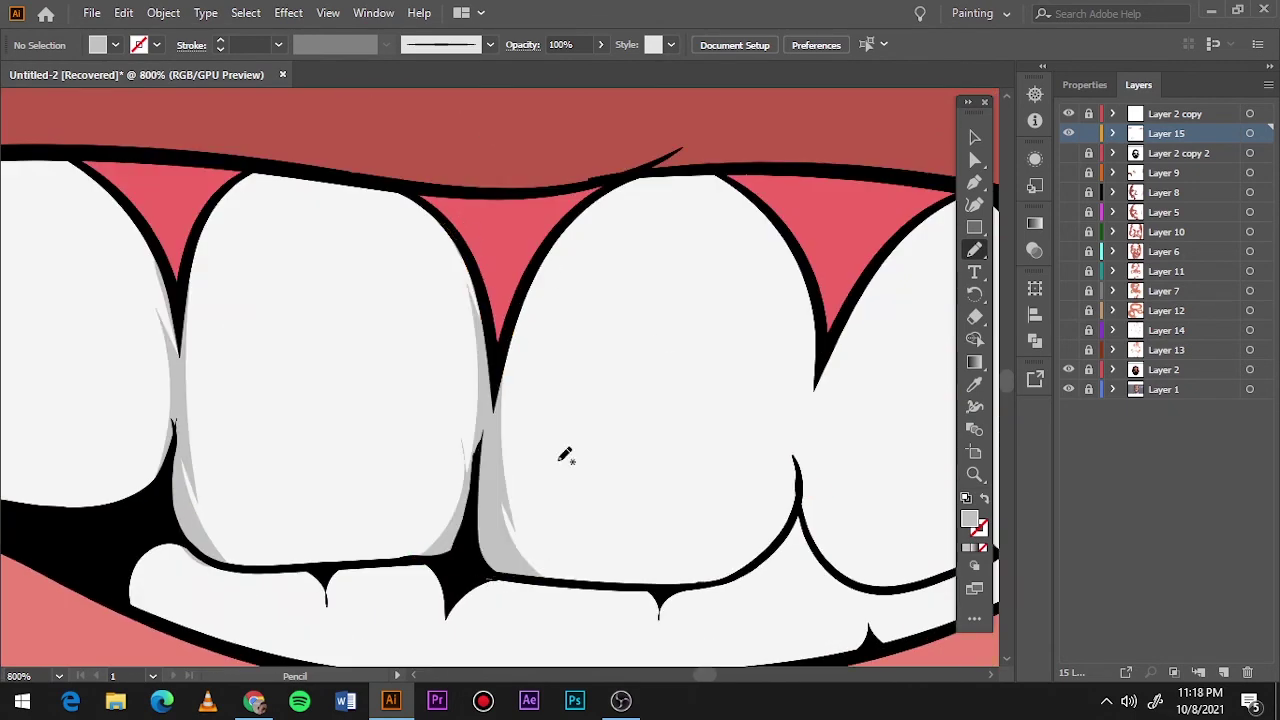
mouse_move(799, 239)
left_mouse_down()
mouse_move(778, 556)
mouse_move(814, 286)
left_mouse_up()
scroll(814, 286, "right", 5)
mouse_move(625, 285)
left_mouse_down()
mouse_move(608, 343)
mouse_move(649, 325)
left_mouse_up()
mouse_move(803, 277)
left_mouse_down()
mouse_move(817, 251)
mouse_move(851, 451)
mouse_move(895, 262)
left_mouse_up()
- Add light grey shadows along the edges of the lower teeth
scroll(512, 452, "down", 2)
scroll(512, 452, "left", 3)
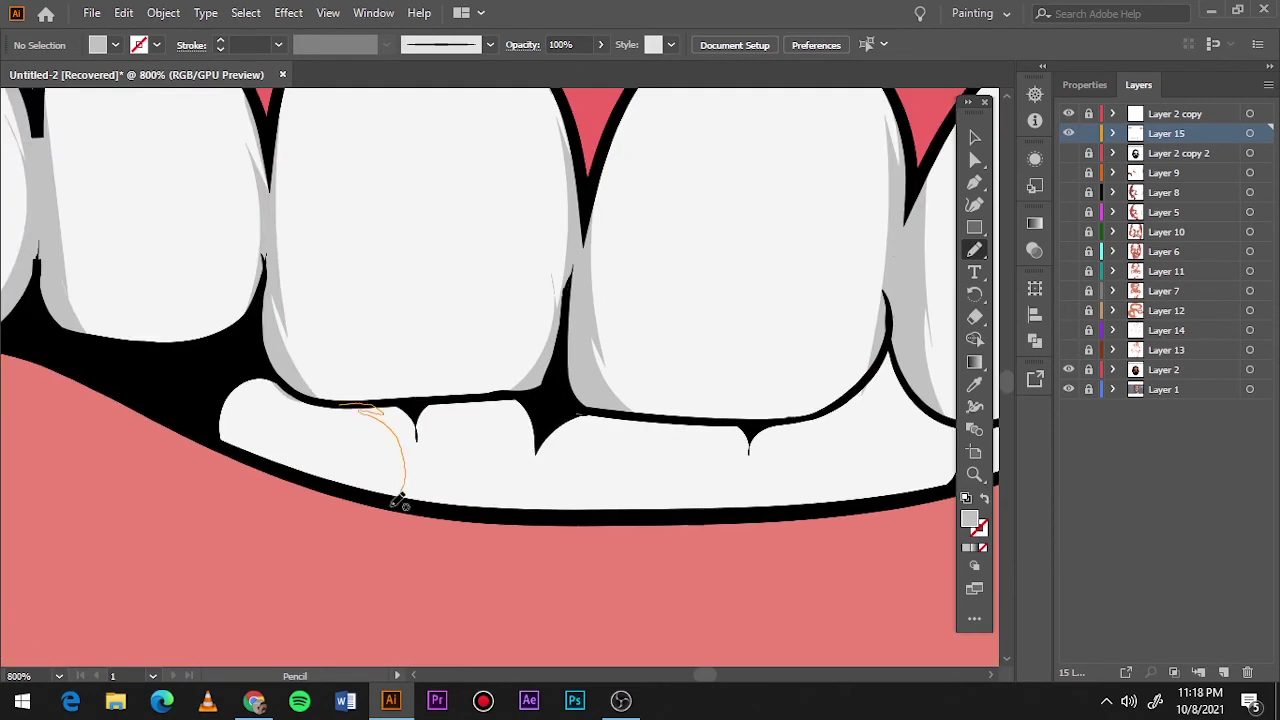
left_click_drag(397, 503, 345, 405)
left_click_drag(485, 395, 530, 505)
scroll(737, 434, "right", 5)
mouse_move(548, 395)
left_mouse_down()
mouse_move(598, 486)
mouse_move(565, 498)
left_mouse_up()
left_click_drag(700, 410, 705, 455)
key("ctrl+0")
scroll(640, 400, "up", 5)
- Sample the lower-lip pink, deepen it to a darker red fill, and hide Layer 2
key("i")
left_click(813, 457)
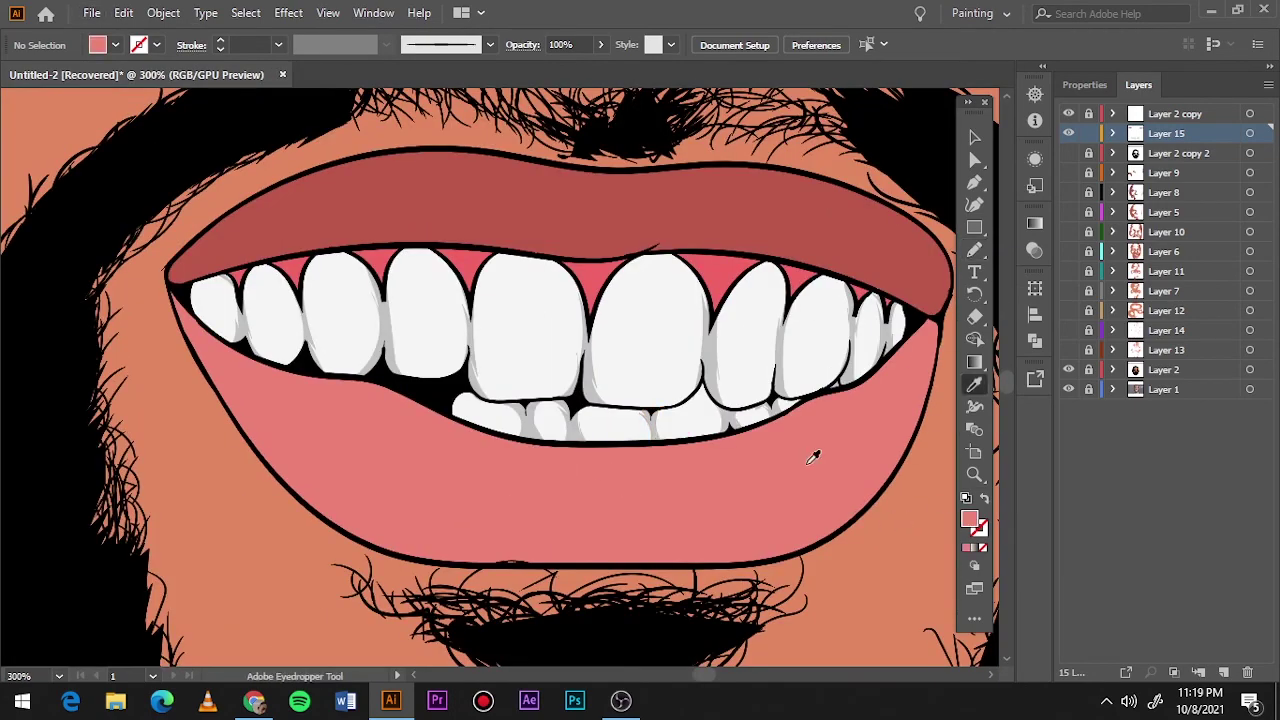
double_click(969, 518)
left_click(848, 143)
left_click(1163, 106)
left_click(1068, 369)
- Pencil dark red shadows on the lower lip, mouth corner and upper lip, then add Layer 16
key("n")
left_click_drag(310, 372, 350, 477)
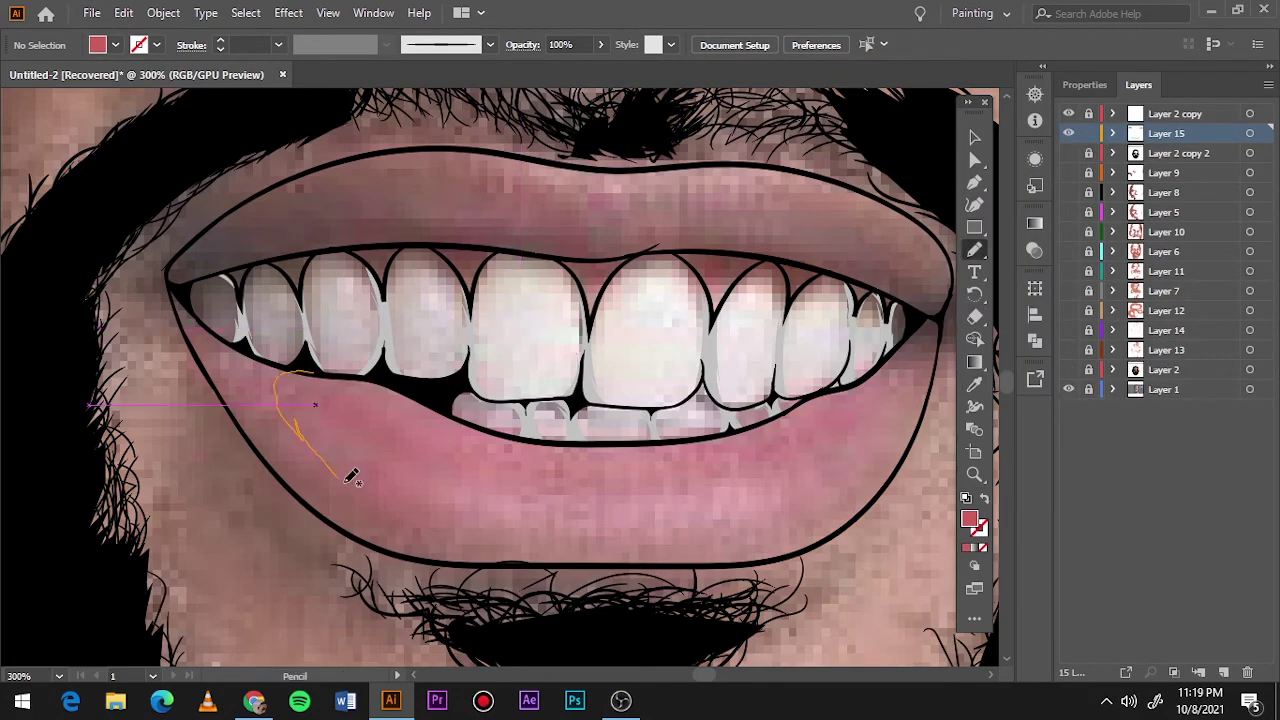
left_click_drag(293, 362, 282, 364)
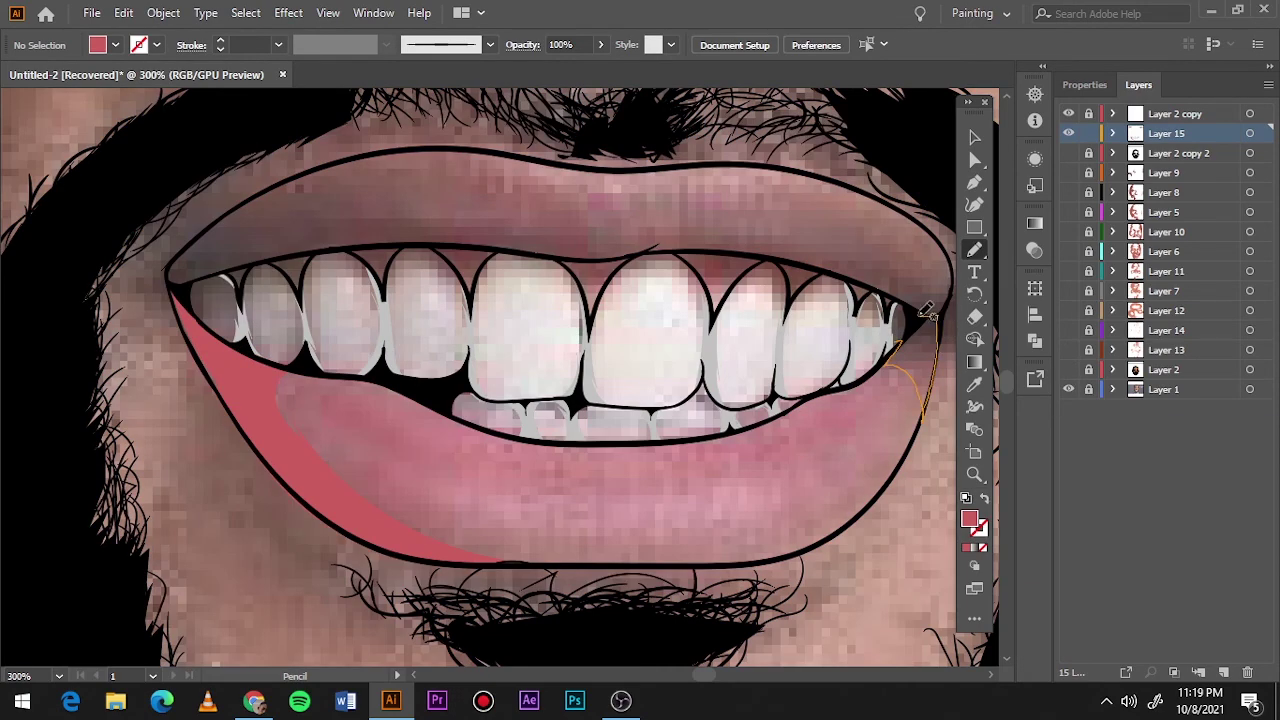
left_click_drag(929, 311, 900, 336)
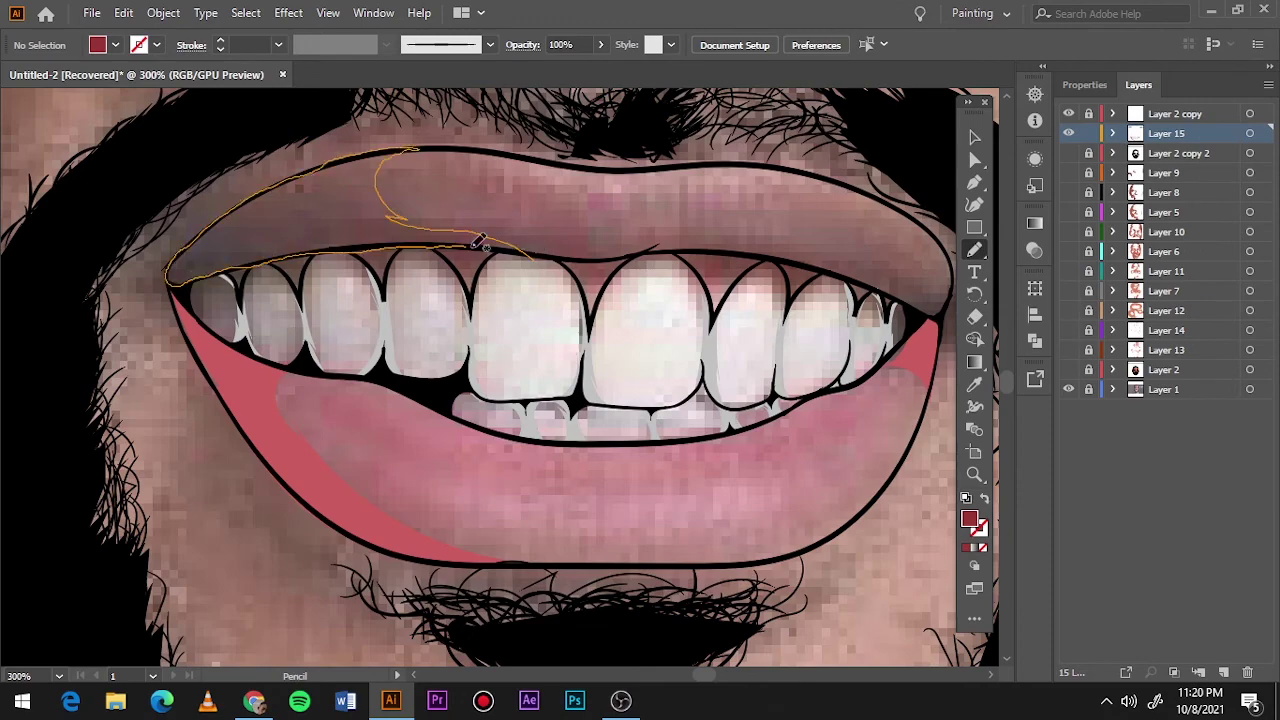
left_click_drag(479, 243, 480, 243)
left_click_drag(598, 262, 643, 249)
left_click(1068, 370)
key("ctrl+0")
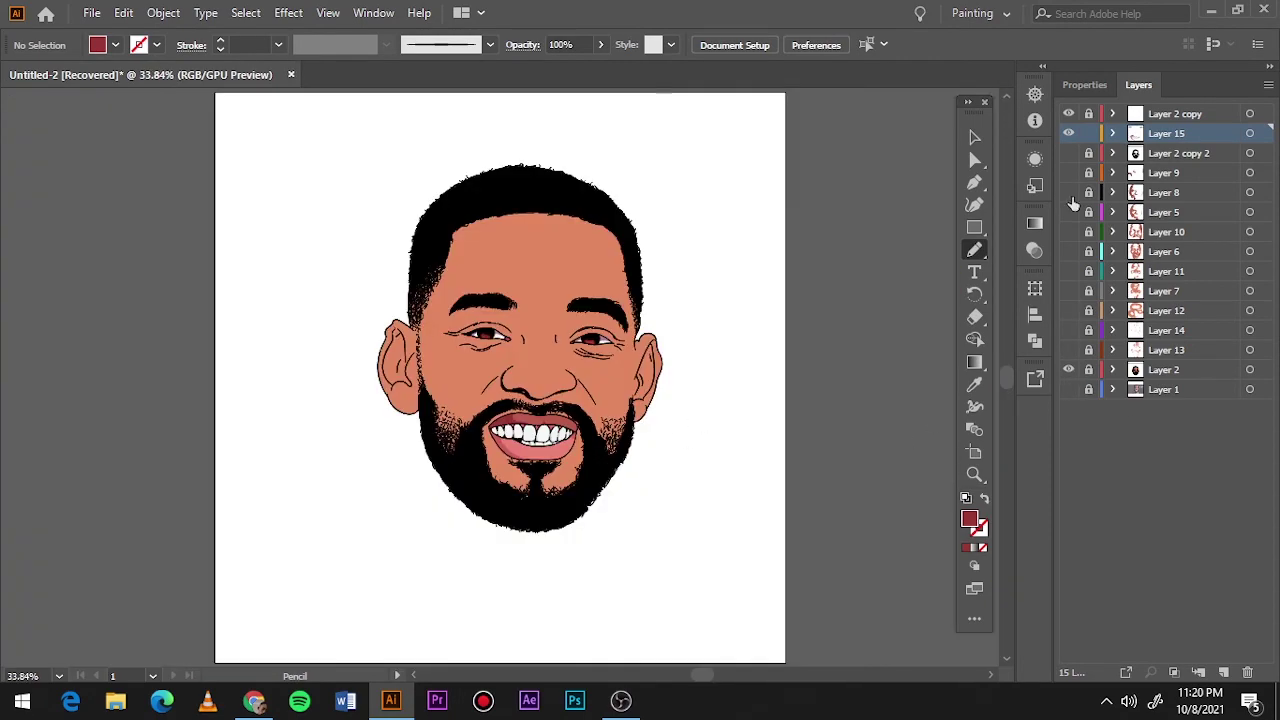
key("ctrl+l")
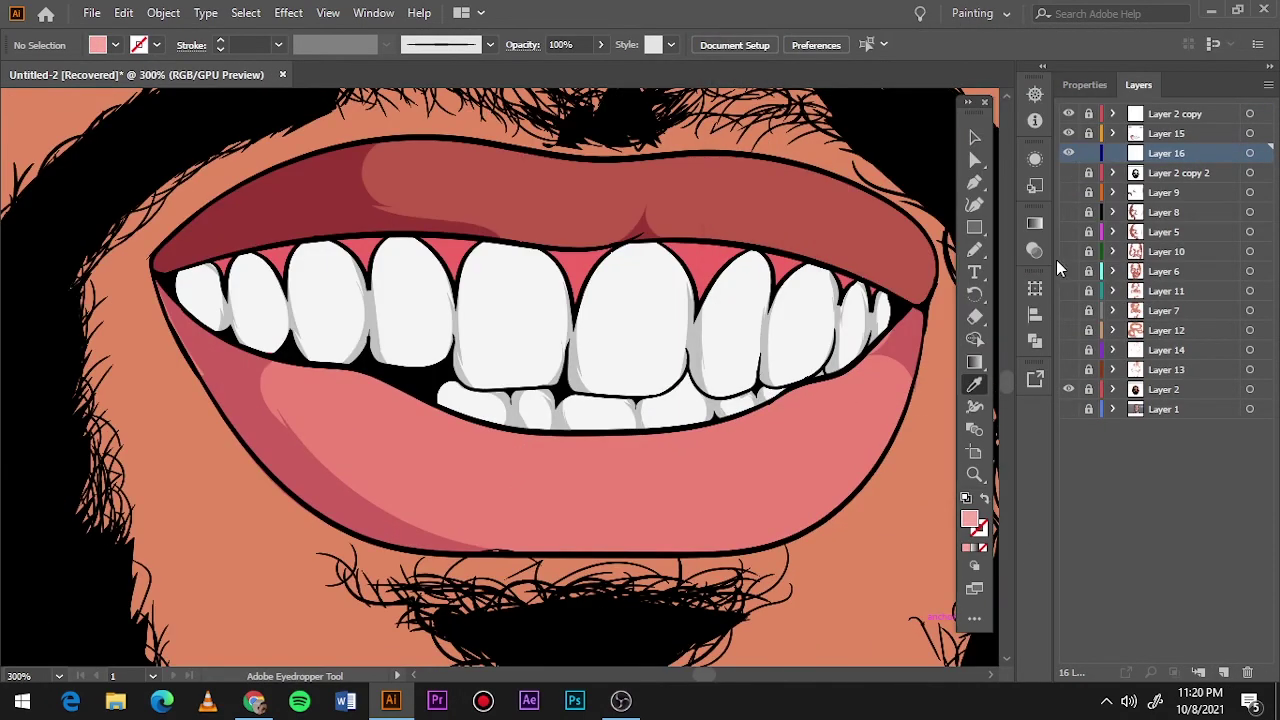
- Draw light pink highlight shapes on the lower and upper lips
key("n")
left_click_drag(350, 425, 381, 466)
left_click(1068, 409)
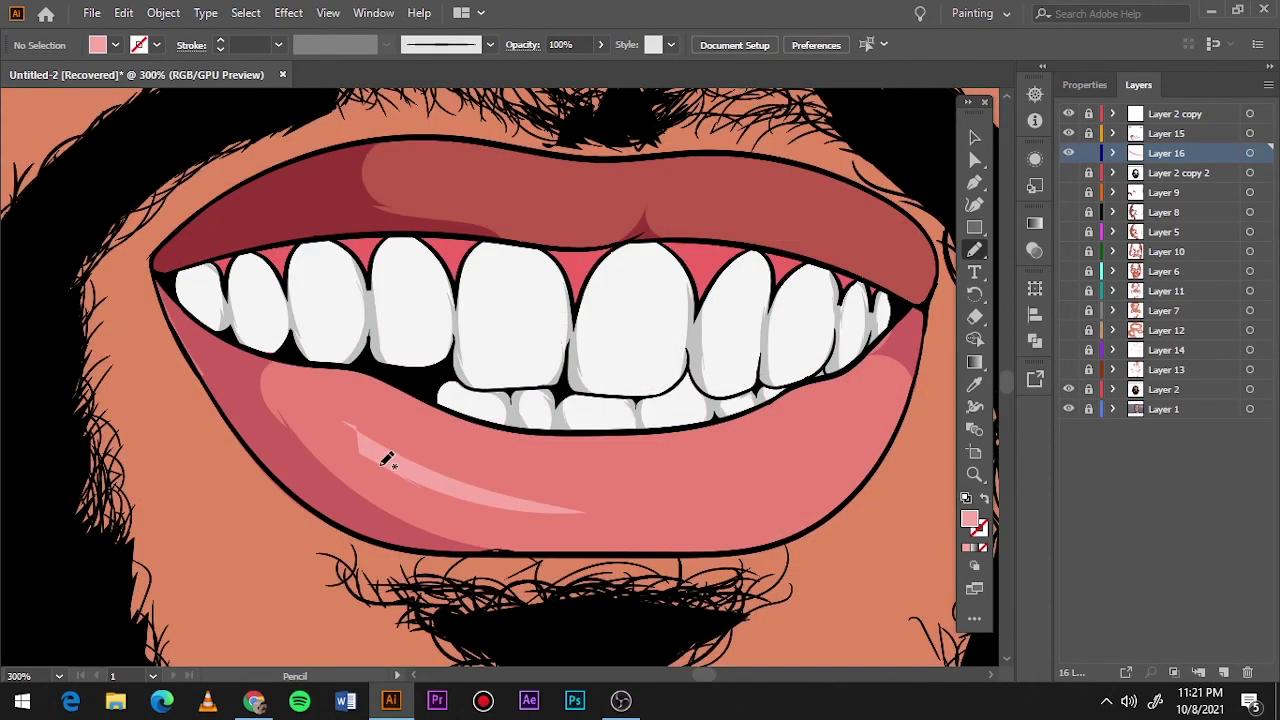
double_click(970, 520)
left_click(1166, 106)
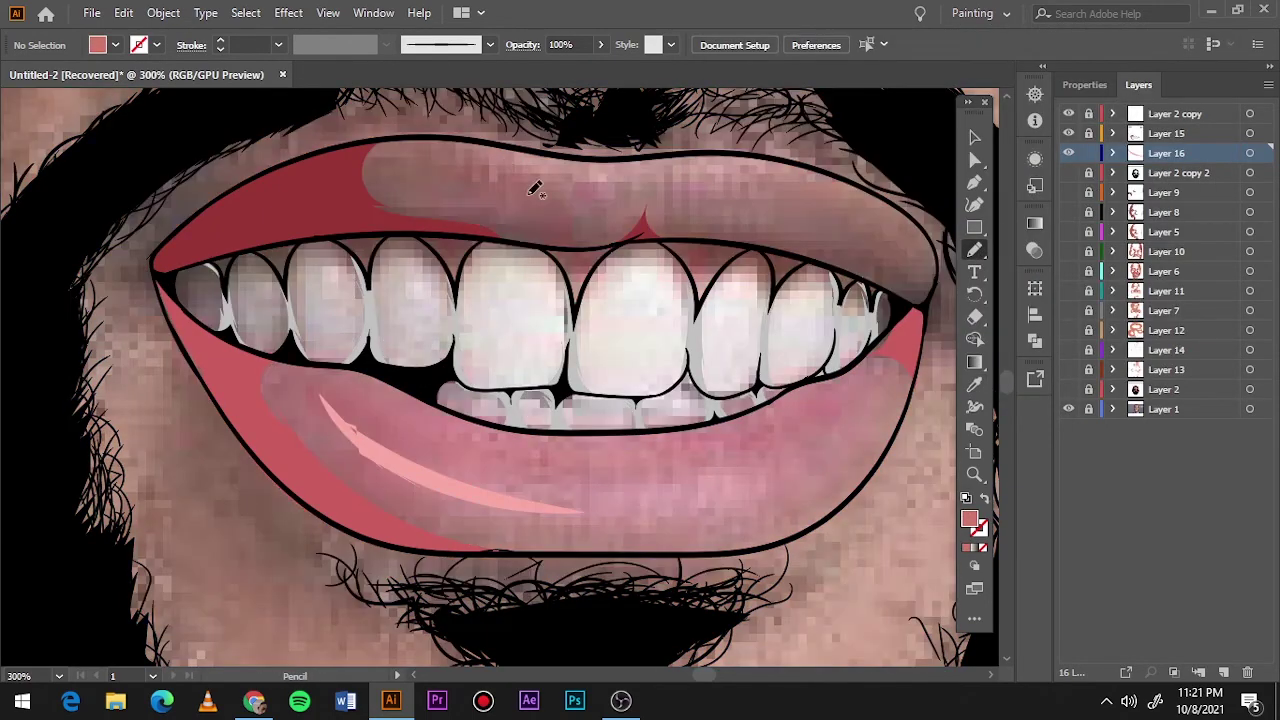
left_click_drag(866, 211, 690, 180)
left_click(1068, 389)
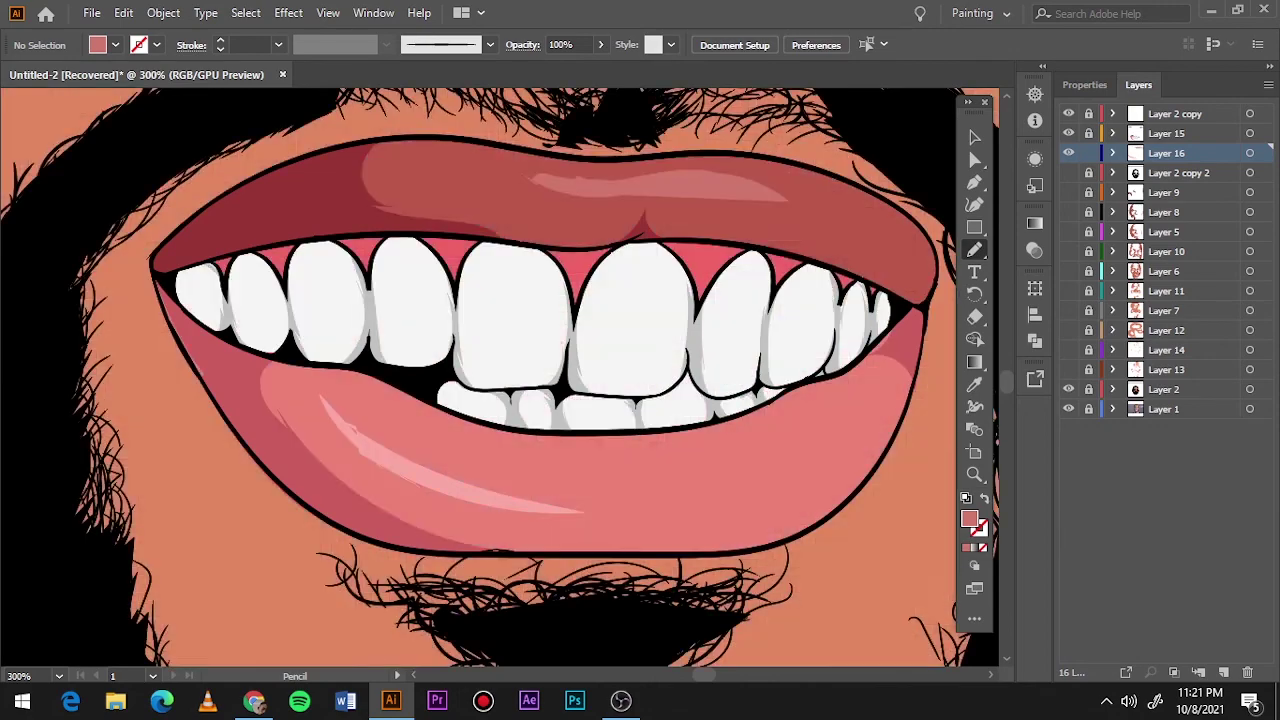
- Add Layer 17 with a #C1C1C1 fill, hide the photo, show all artwork layers, add Layer 18
scroll(656, 313, "up", 3)
left_click_drag(1068, 113, 1068, 153)
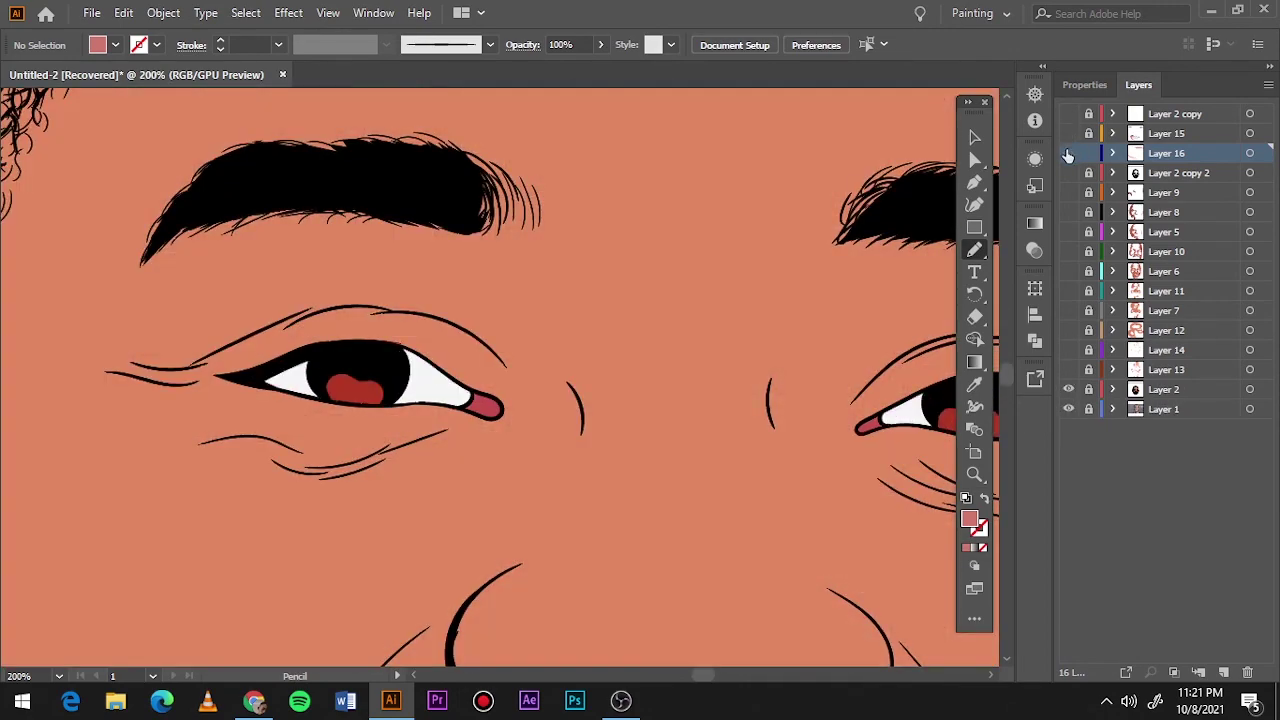
left_click(1224, 672)
double_click(970, 520)
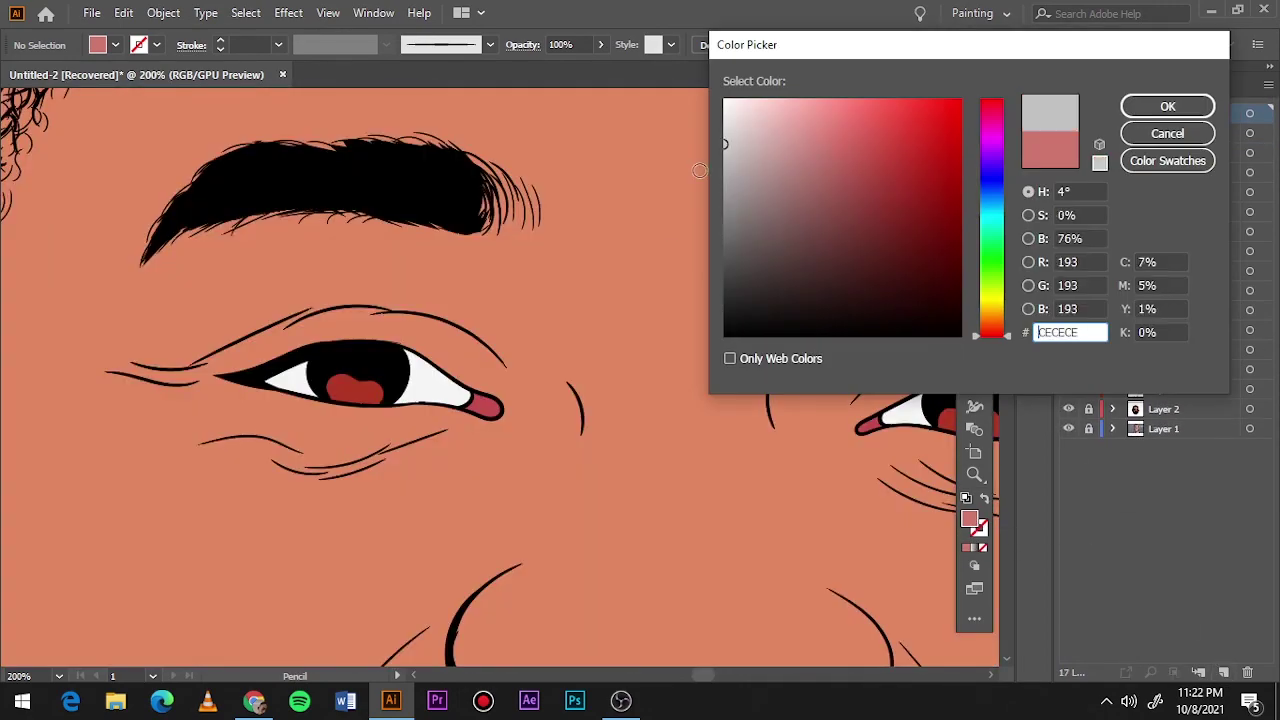
left_click(1166, 106)
key("ctrl+minus")
key("ctrl+0")
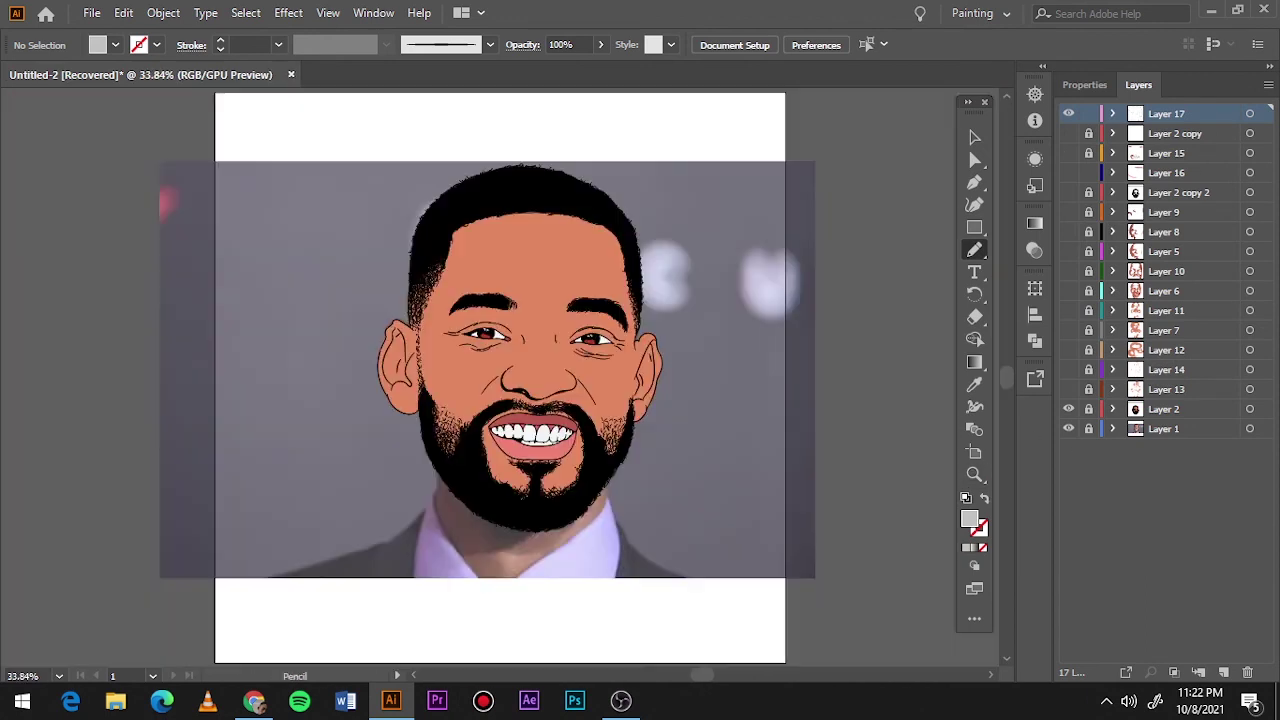
left_click(1068, 428)
left_click_drag(1068, 389, 1068, 133)
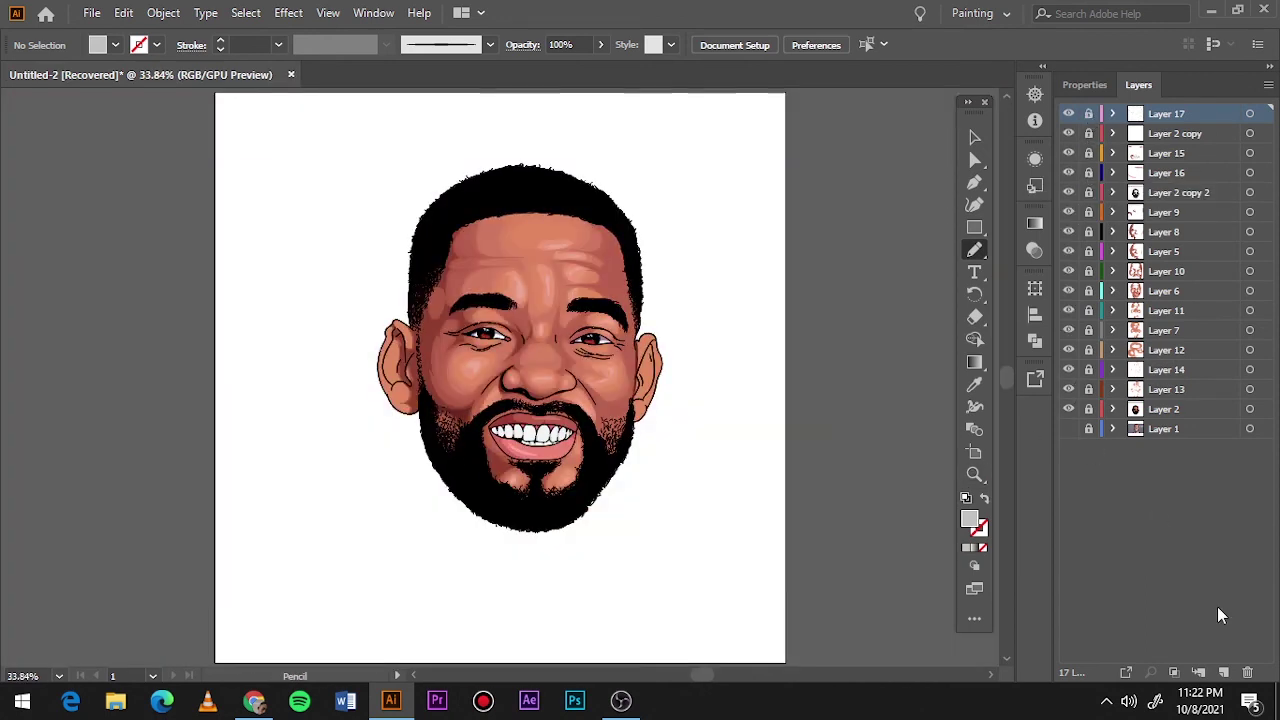
left_click(1223, 672)
- Draw a long thin ellipse above the artboard and edit its gradient's left colour stop
key("l")
scroll(262, 144, "up", 3)
left_click_drag(213, 150, 955, 167)
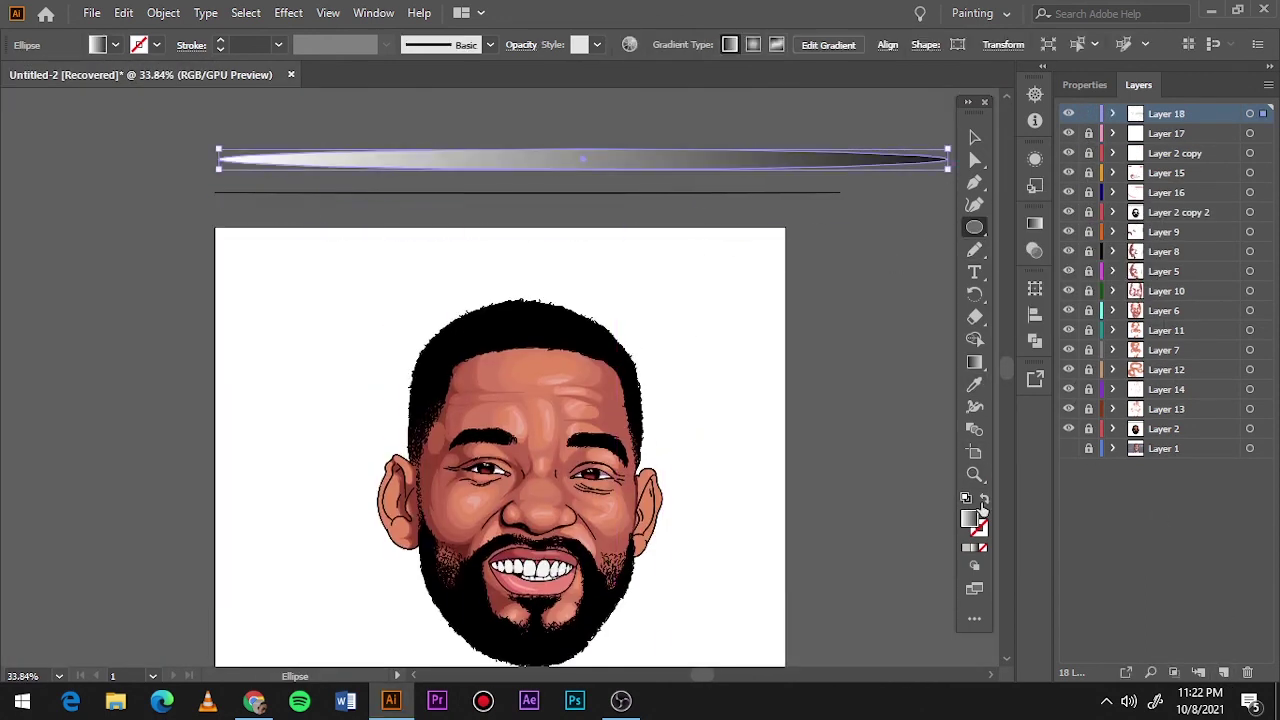
double_click(975, 362)
left_click(815, 369)
double_click(815, 369)
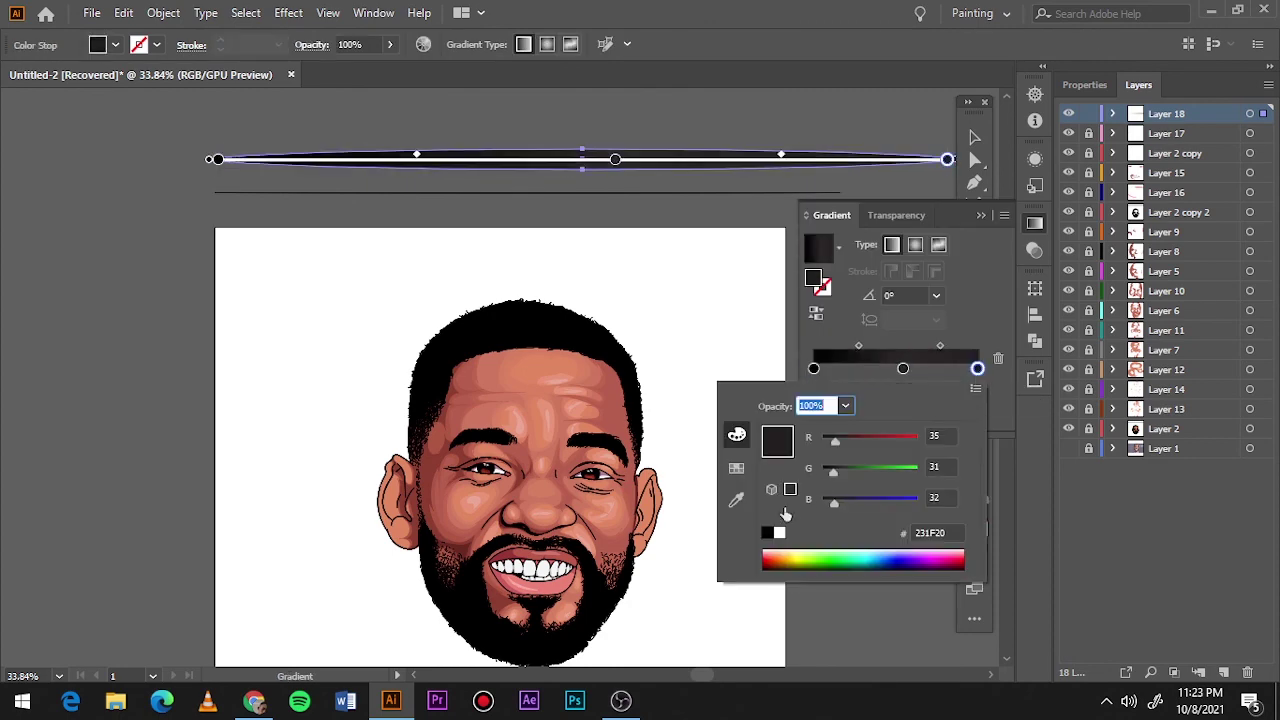
key("Escape")
- Paint short curl strands across the top and left of the hair with the 3 pt. Oval brush
key("ctrl+shift+a")
key("b")
left_click(490, 44)
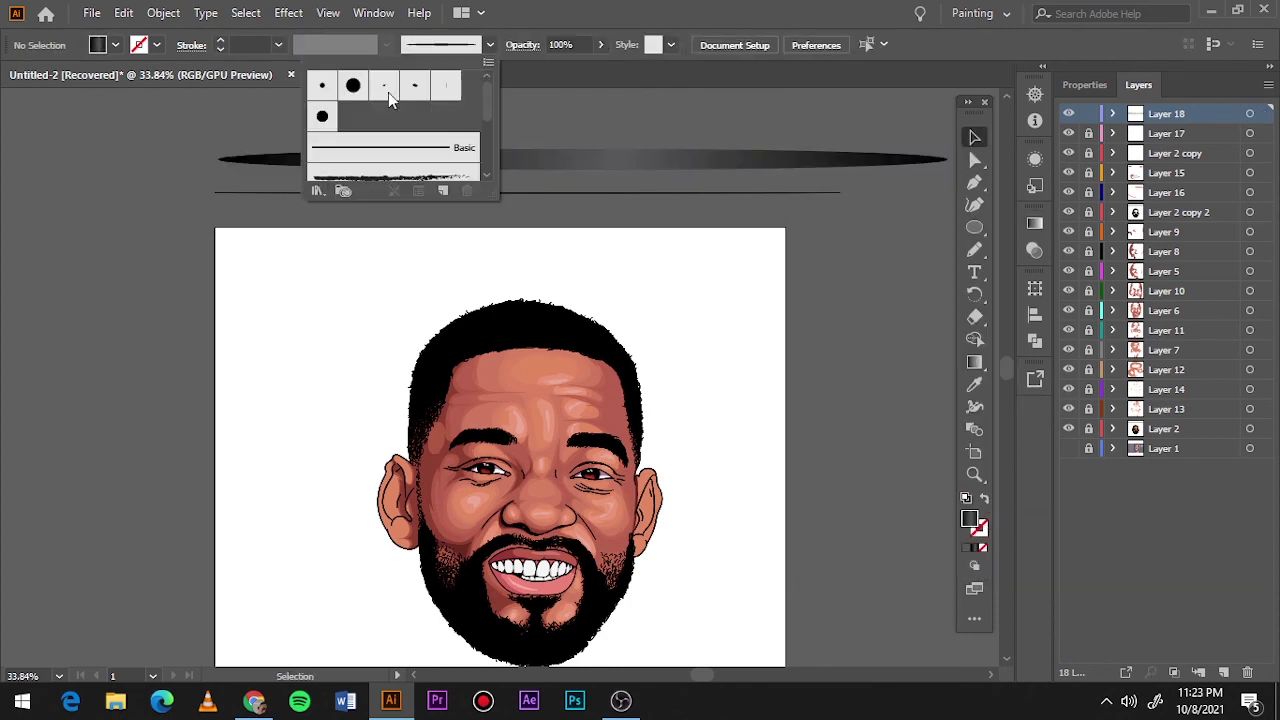
left_click(388, 92)
scroll(477, 317, "up", 3)
left_click_drag(488, 314, 560, 292)
left_click_drag(578, 296, 710, 300)
left_click_drag(720, 302, 768, 296)
left_click_drag(380, 345, 424, 334)
- Paint more curl strands across the upper and middle hair
key("ctrl+0")
scroll(600, 293, "up", 3)
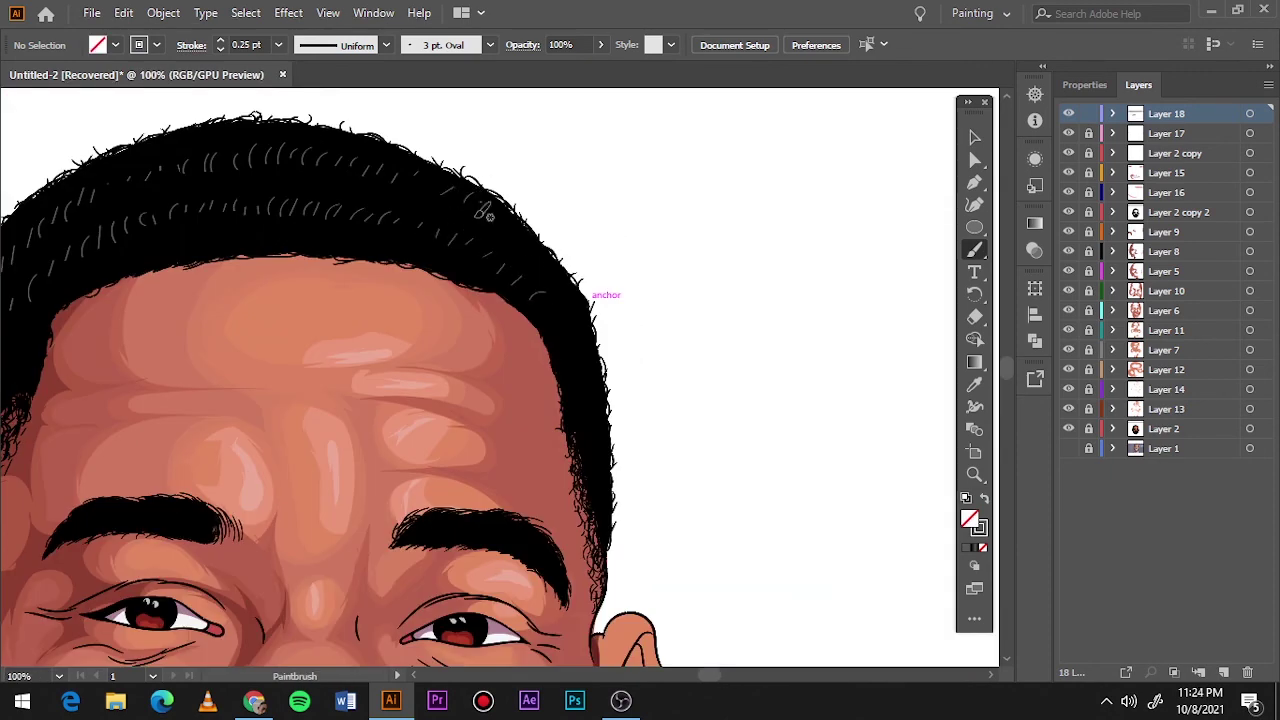
left_click_drag(180, 137, 302, 134)
left_click_drag(420, 190, 432, 197)
left_click_drag(404, 250, 416, 253)
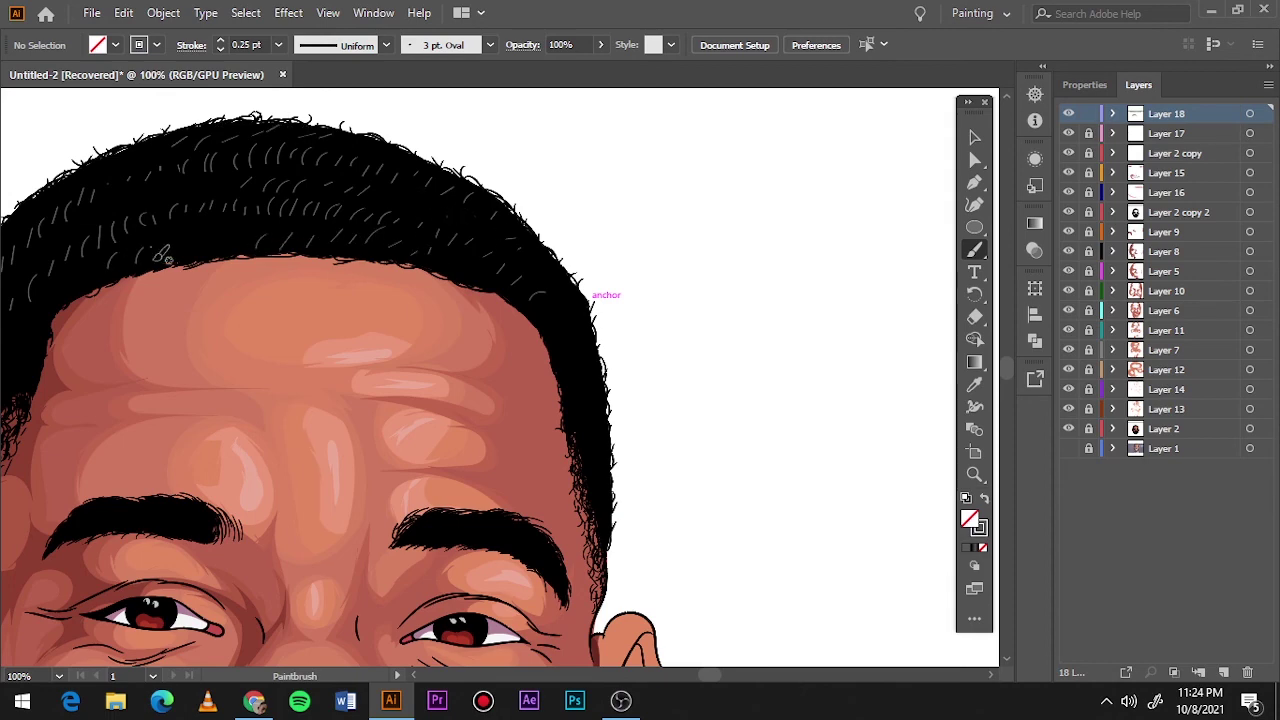
left_click_drag(160, 250, 225, 240)
key("ctrl+0")
scroll(398, 270, "up", 2)
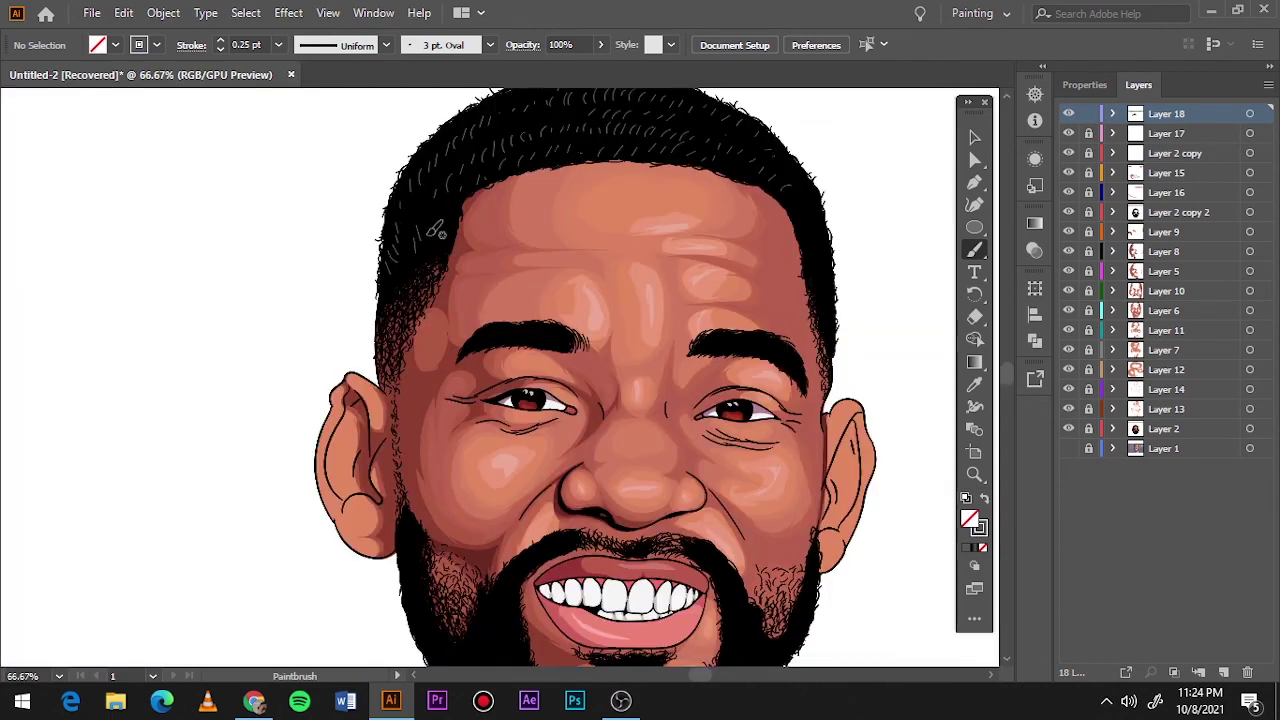
key("ctrl+0")
scroll(551, 520, "up", 3)
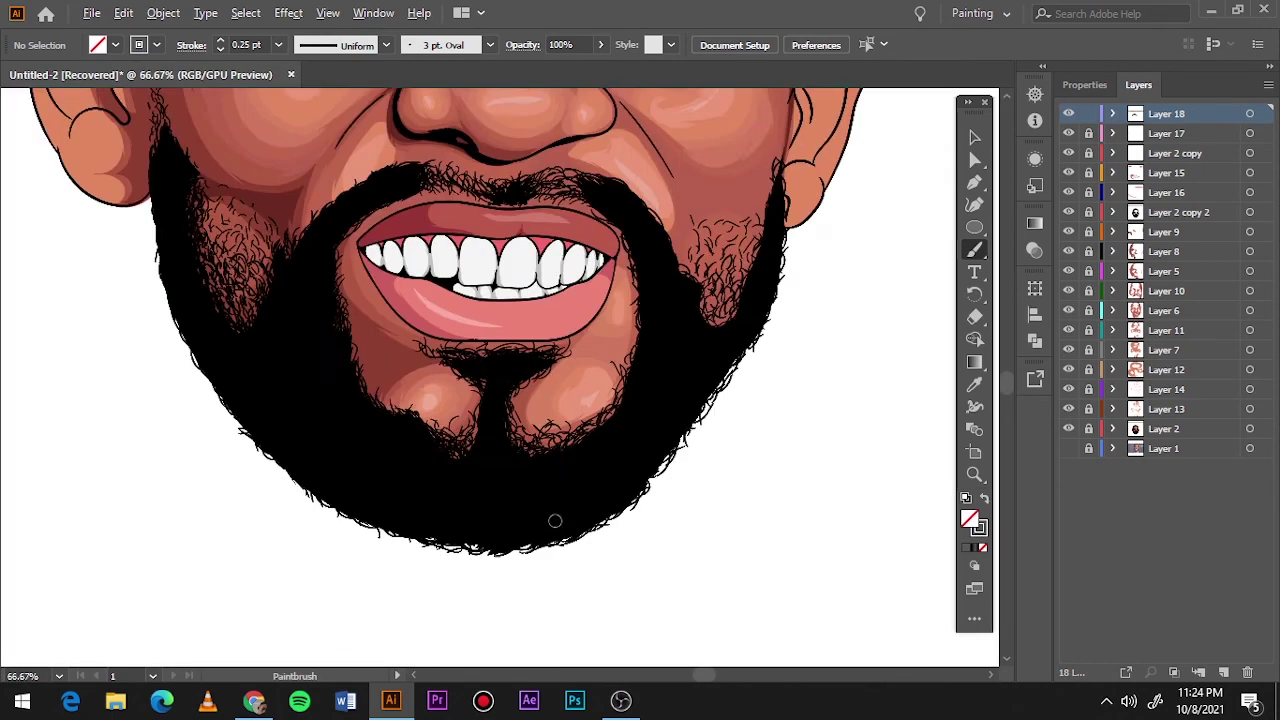
scroll(551, 520, "up", 1)
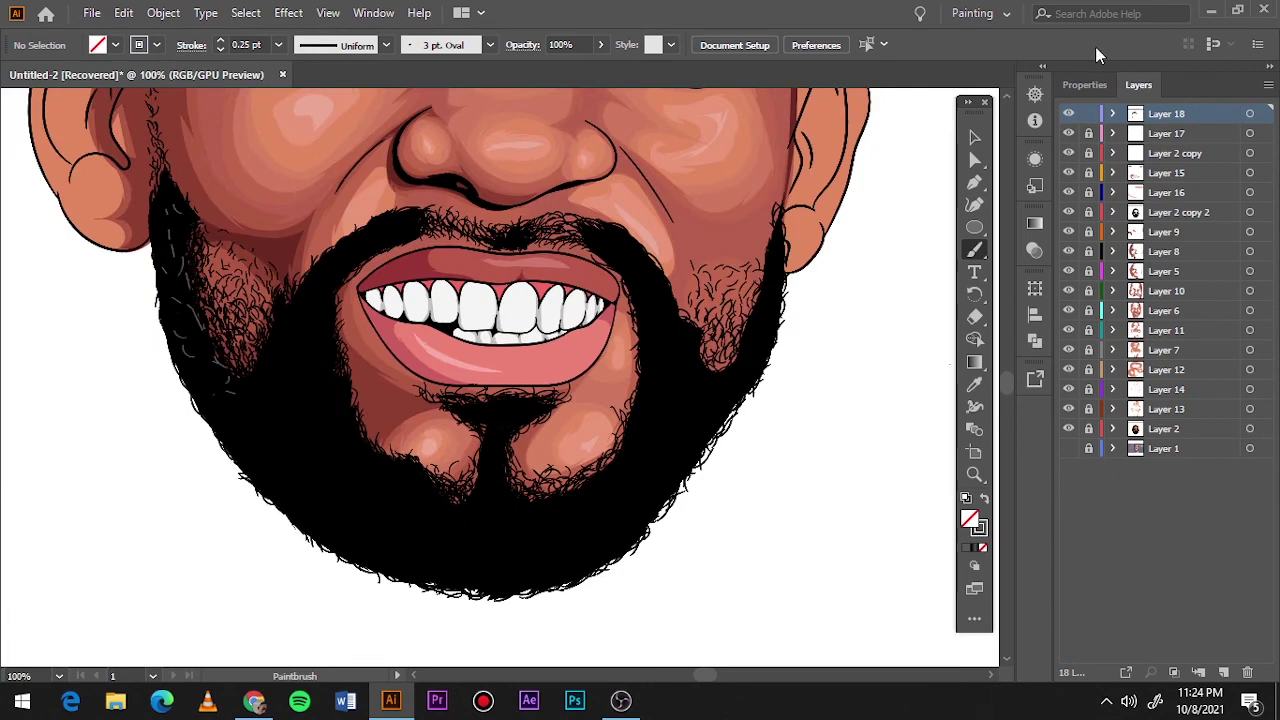
- Reset the colours, set strokes to 0.25 pt grey, and paint a strand along the hairline
left_click(975, 547)
left_click(966, 497)
key("v")
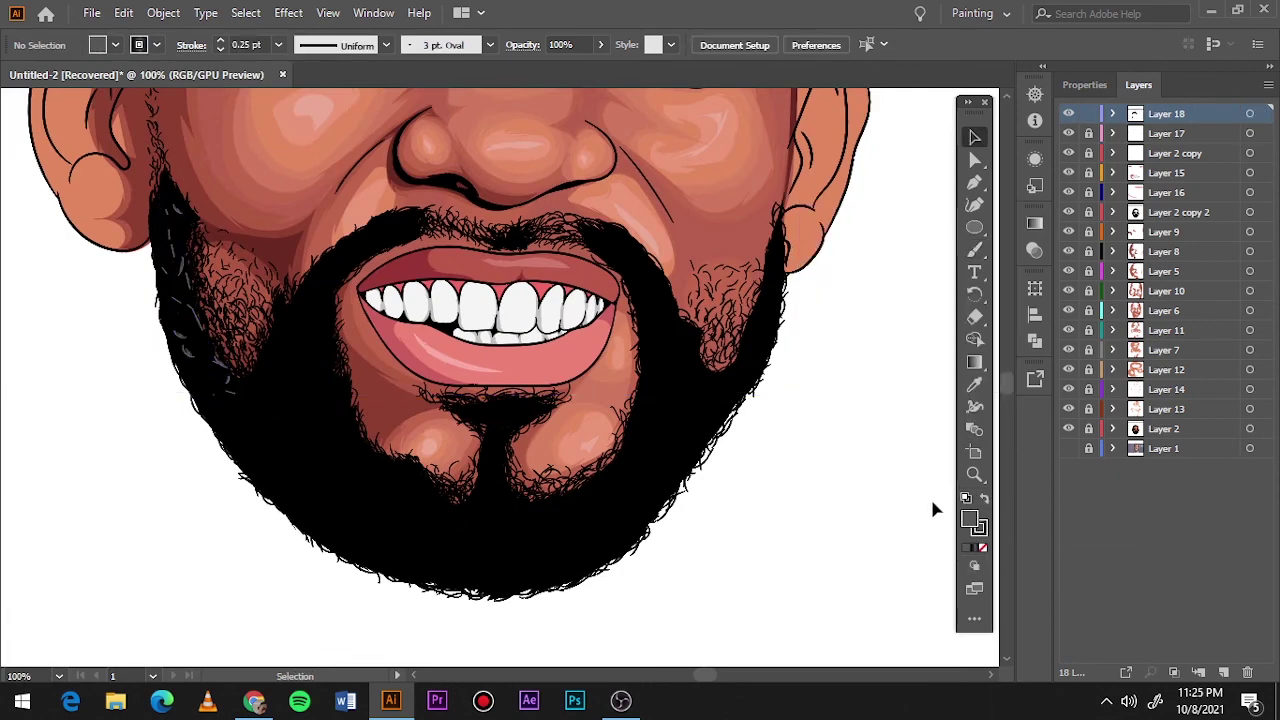
key("ctrl+0")
scroll(491, 557, "up", 4)
key("b")
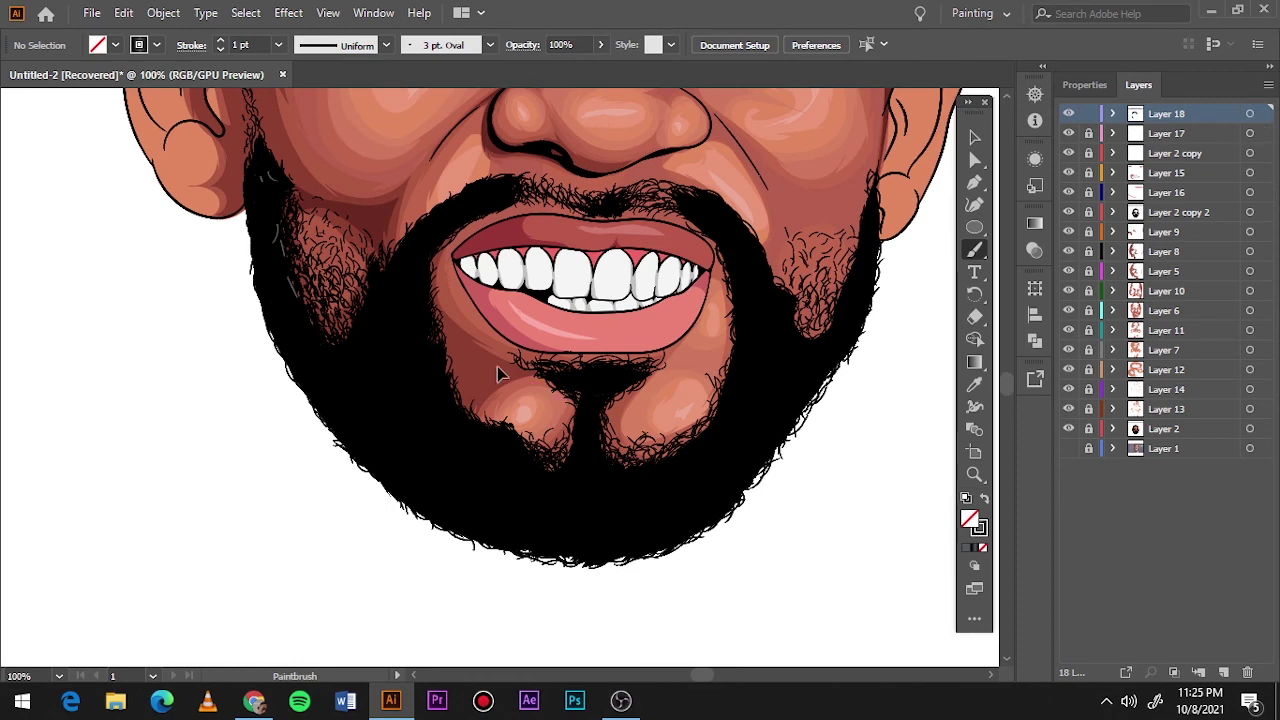
key("ctrl+0")
scroll(683, 486, "up", 2)
key("v")
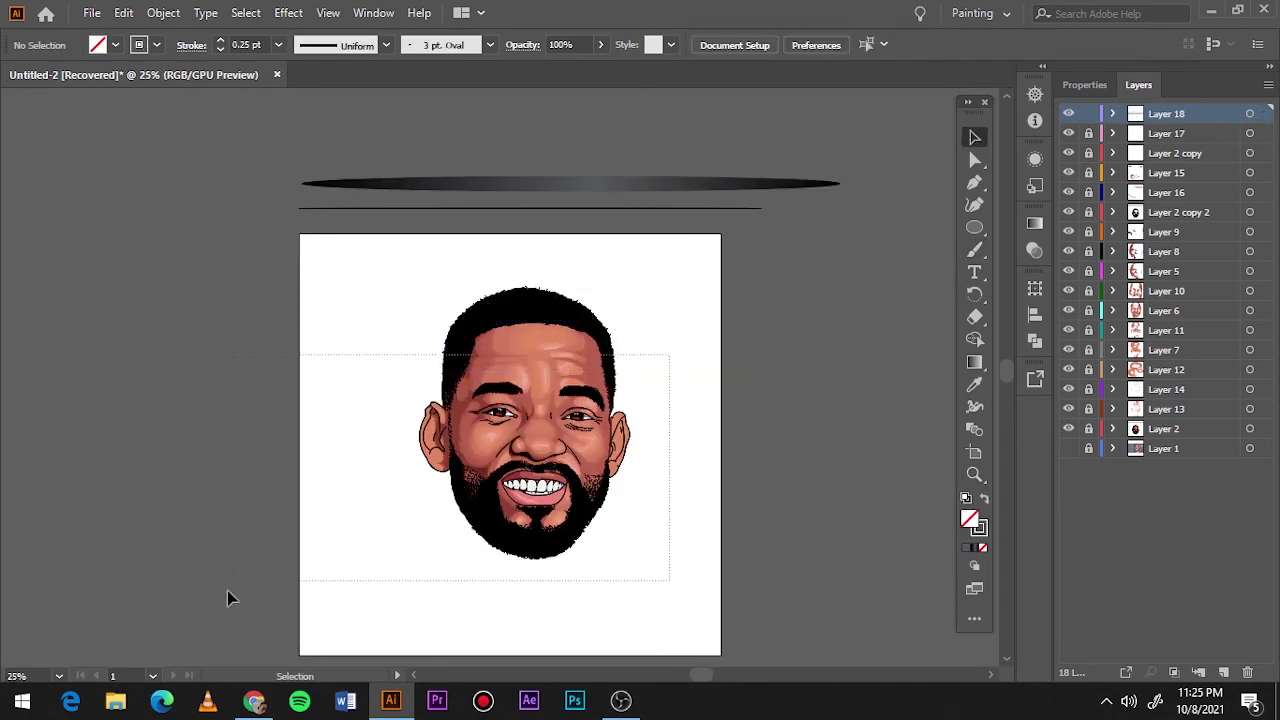
left_click(969, 547)
scroll(551, 343, "up", 3)
key("b")
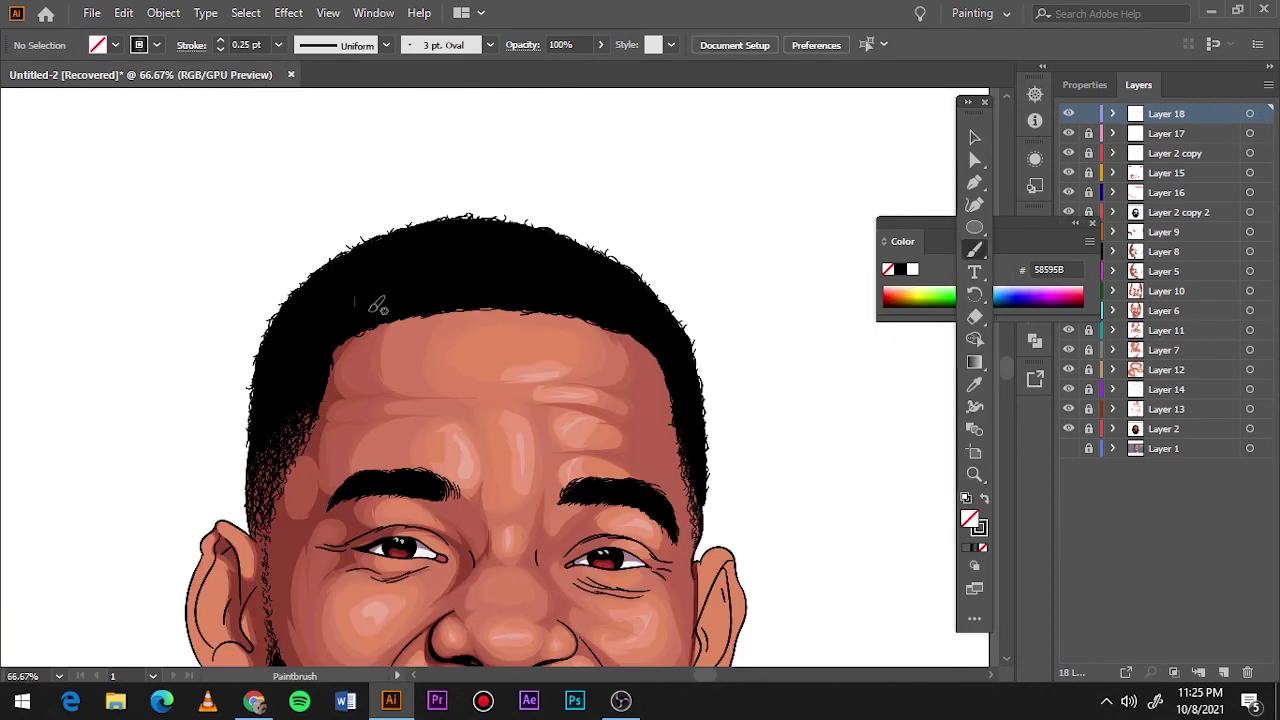
left_click_drag(467, 271, 567, 282)
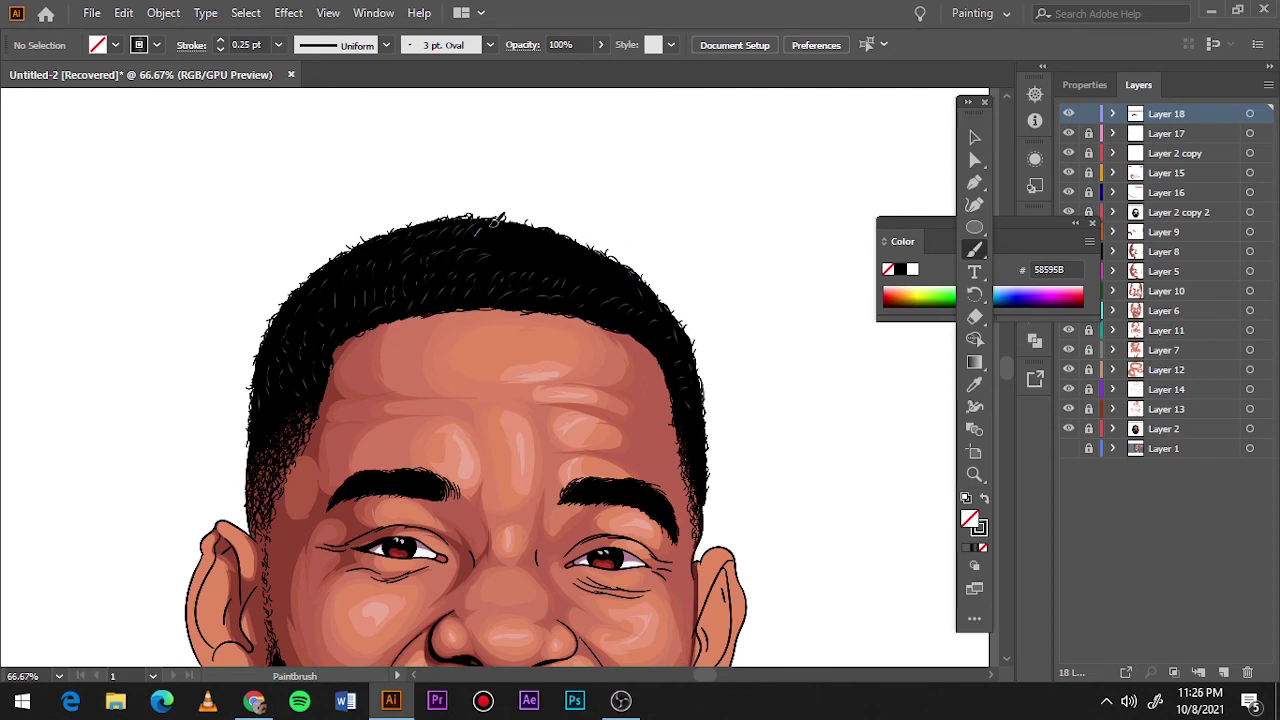
scroll(593, 262, "down", 1)
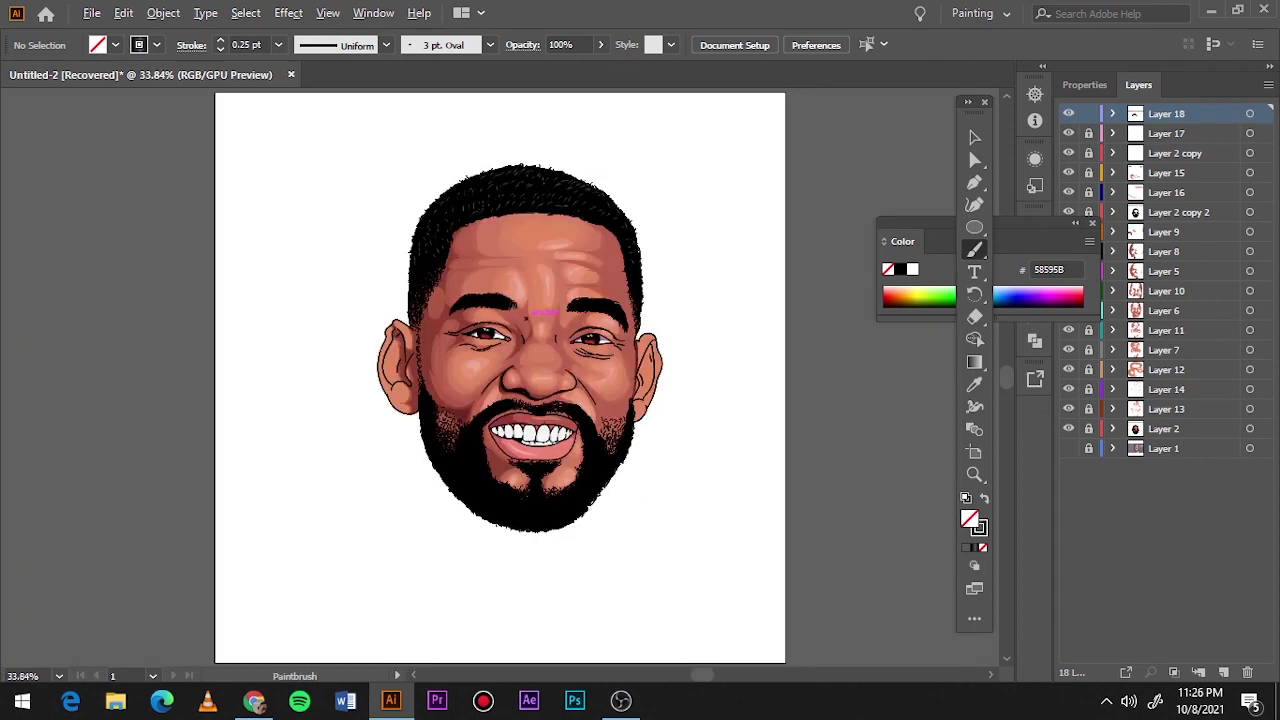
scroll(482, 494, "up", 2)
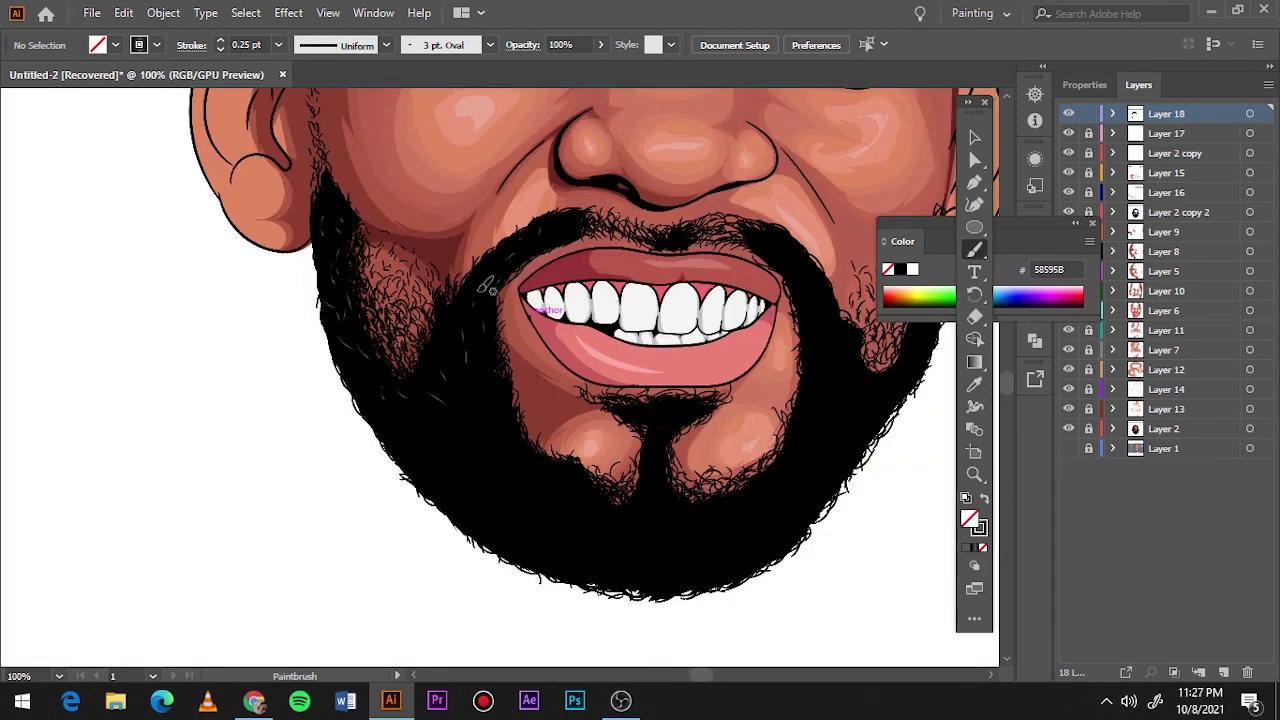
- Paint fine grey 0.25 pt curl strands across the lower beard
left_click_drag(525, 495, 540, 465)
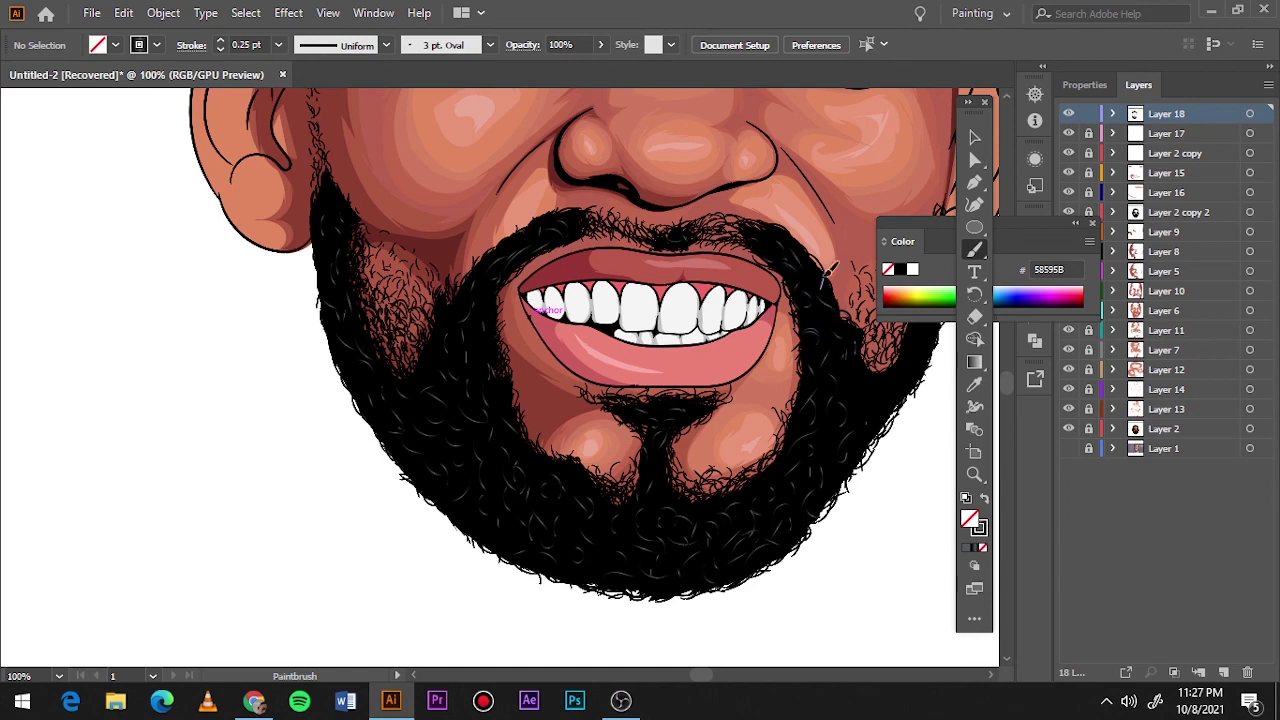
key("ctrl+minus")
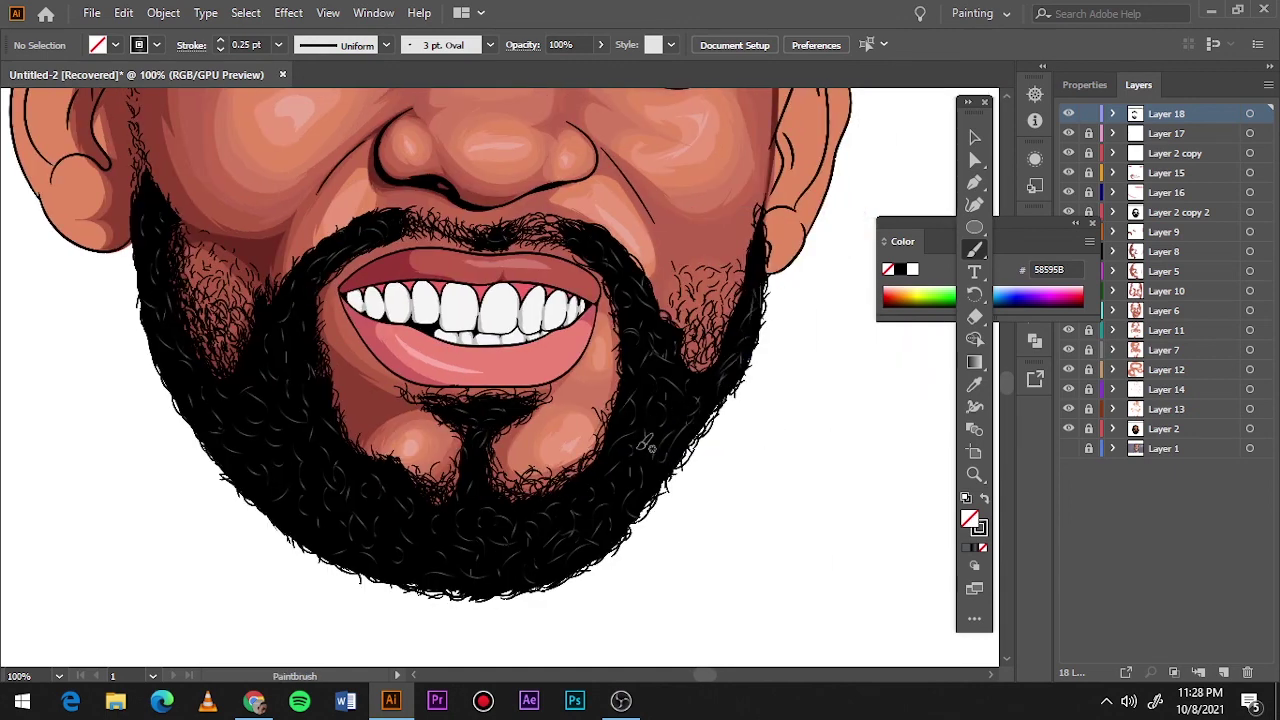